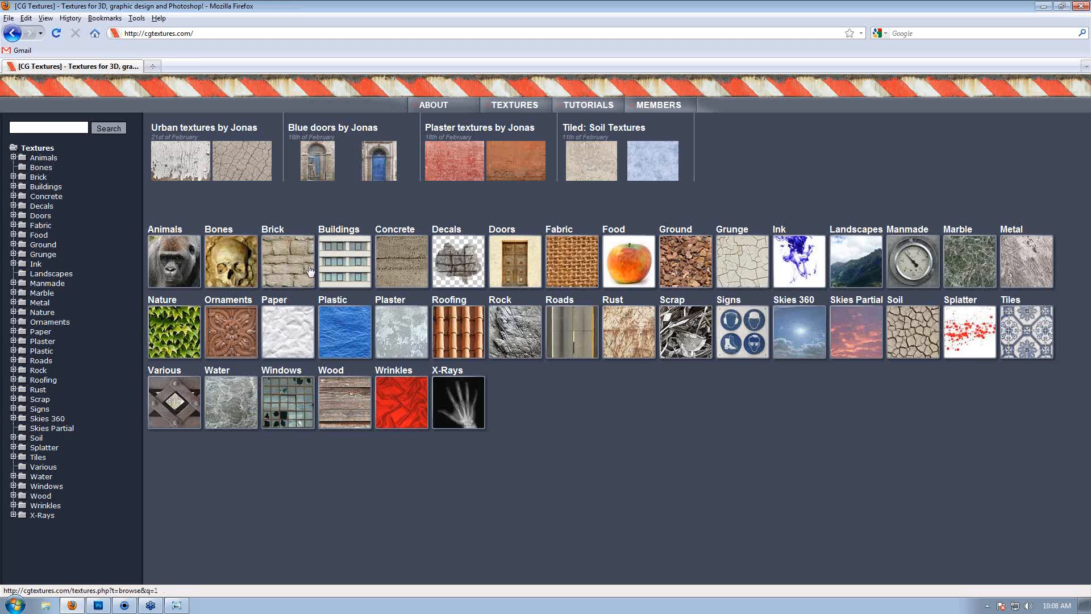
Browse the Rough subcategory of the Wood textures on CG Textures.
{"action": "mouse_move", "coordinate": [225, 159]}
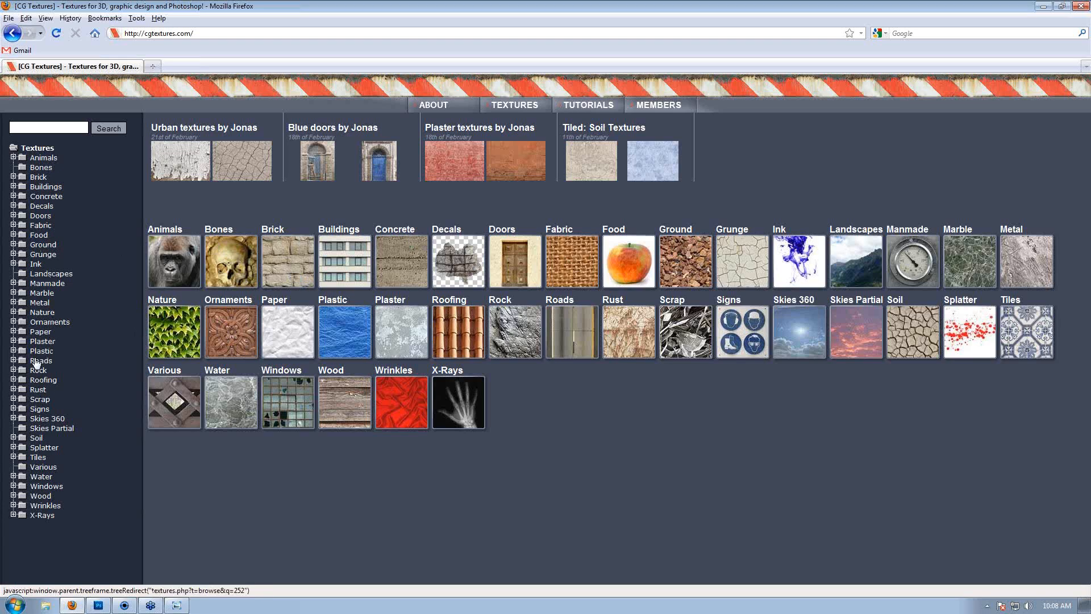
{"action": "left_click", "coordinate": [41, 495]}
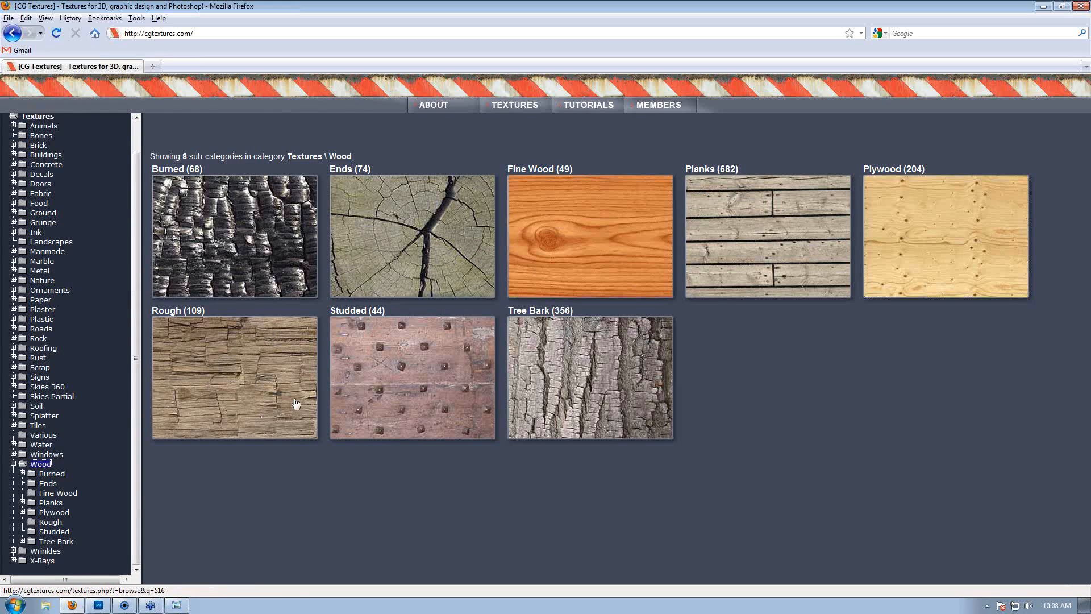
{"action": "left_click", "coordinate": [246, 365]}
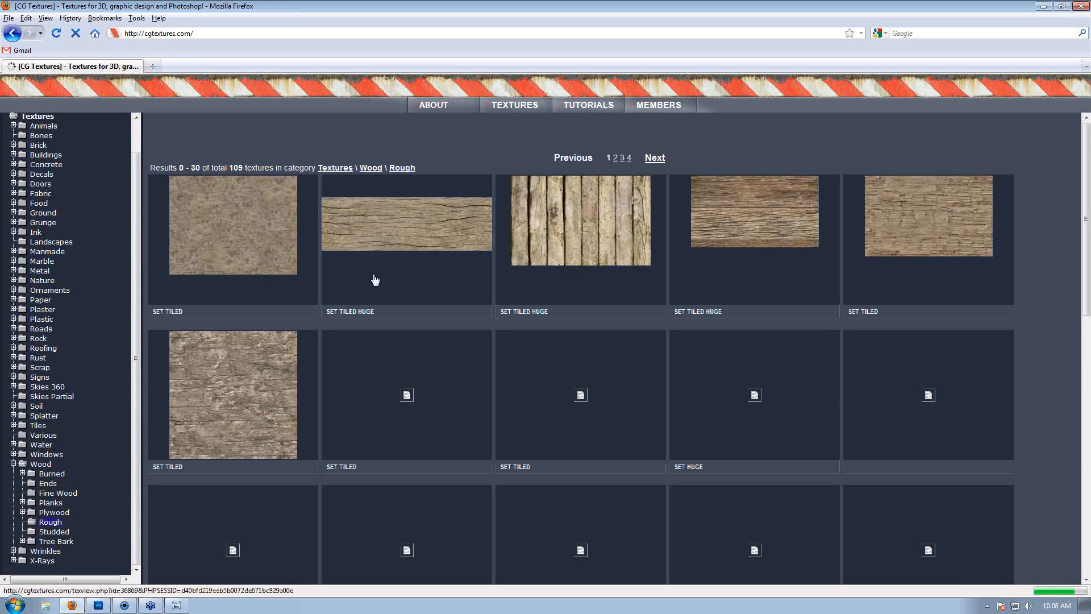
{"action": "scroll", "coordinate": [534, 245], "scroll_direction": "down", "scroll_amount": 8}
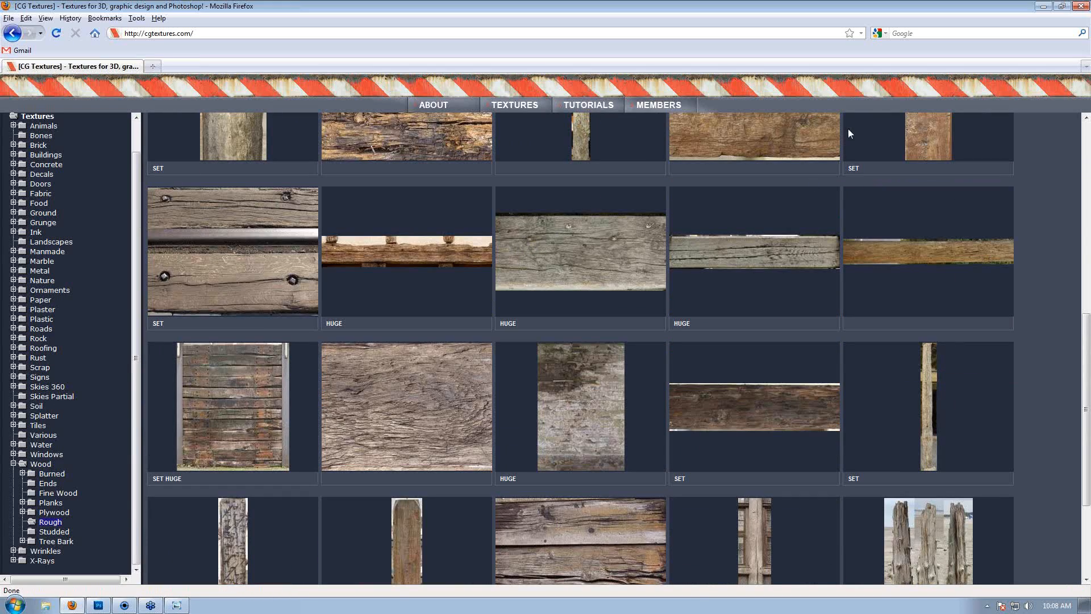
Look over more rough wood textures, and minimize the browser and the slide viewer to switch to KeyShot.
{"action": "double_click", "coordinate": [842, 5]}
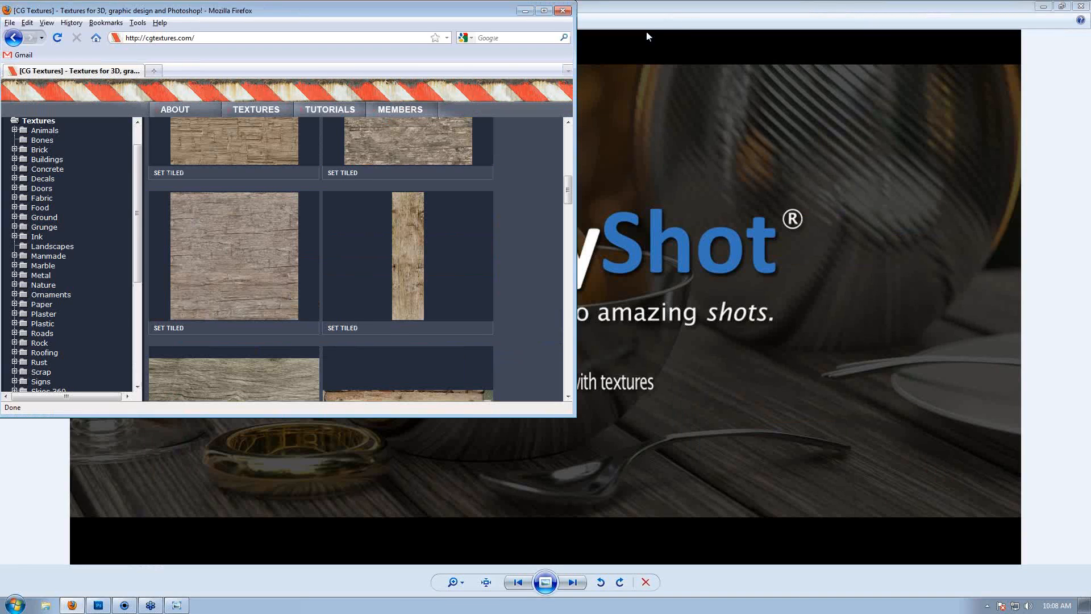
{"action": "left_click", "coordinate": [525, 11]}
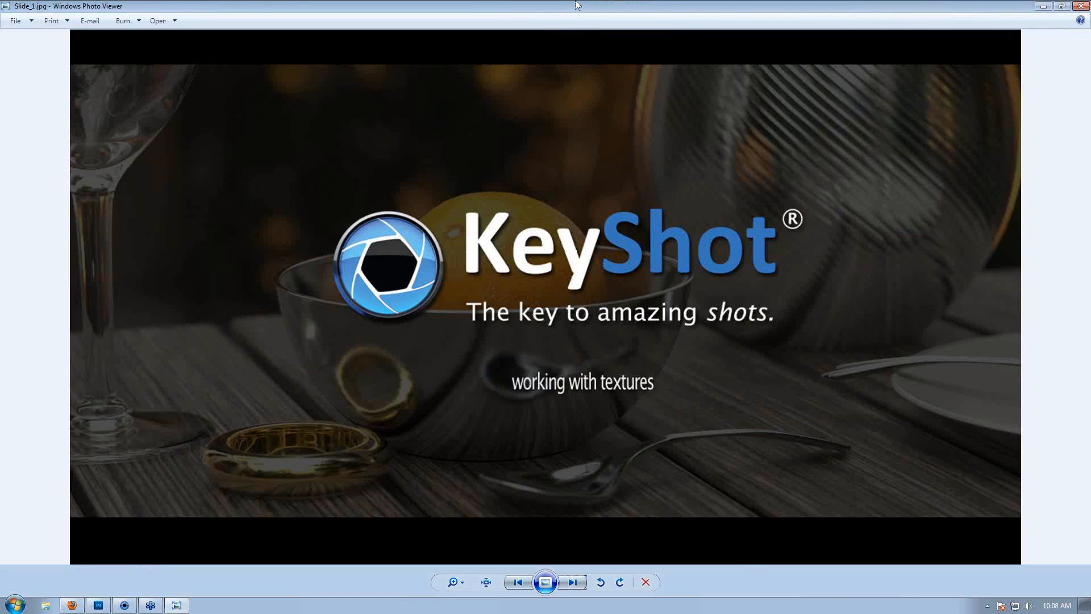
{"action": "double_click", "coordinate": [576, 5]}
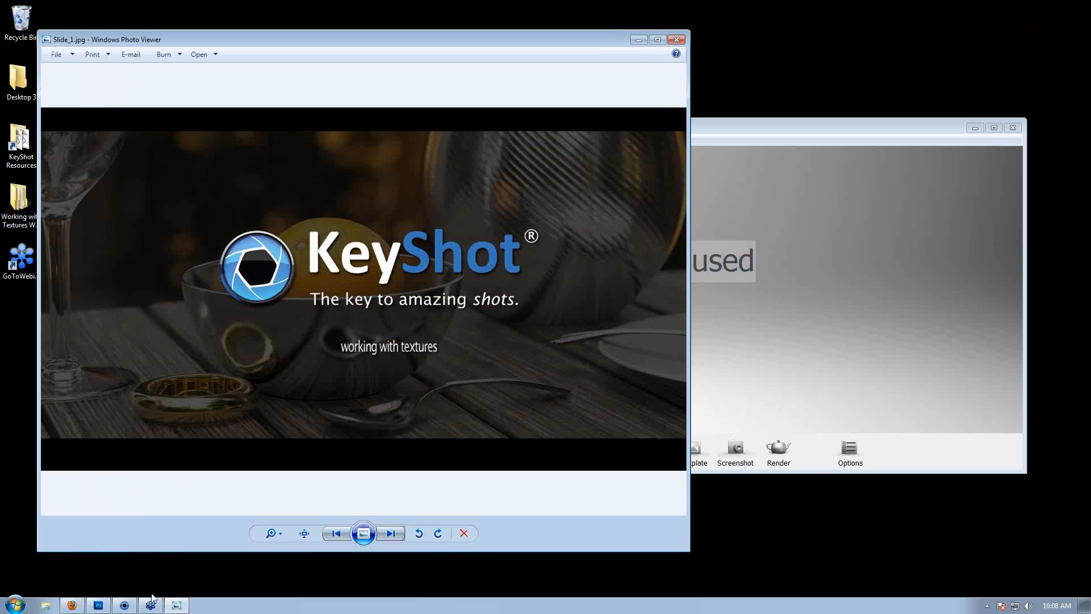
{"action": "left_click", "coordinate": [71, 605]}
{"action": "scroll", "coordinate": [311, 261], "scroll_direction": "down", "scroll_amount": 5}
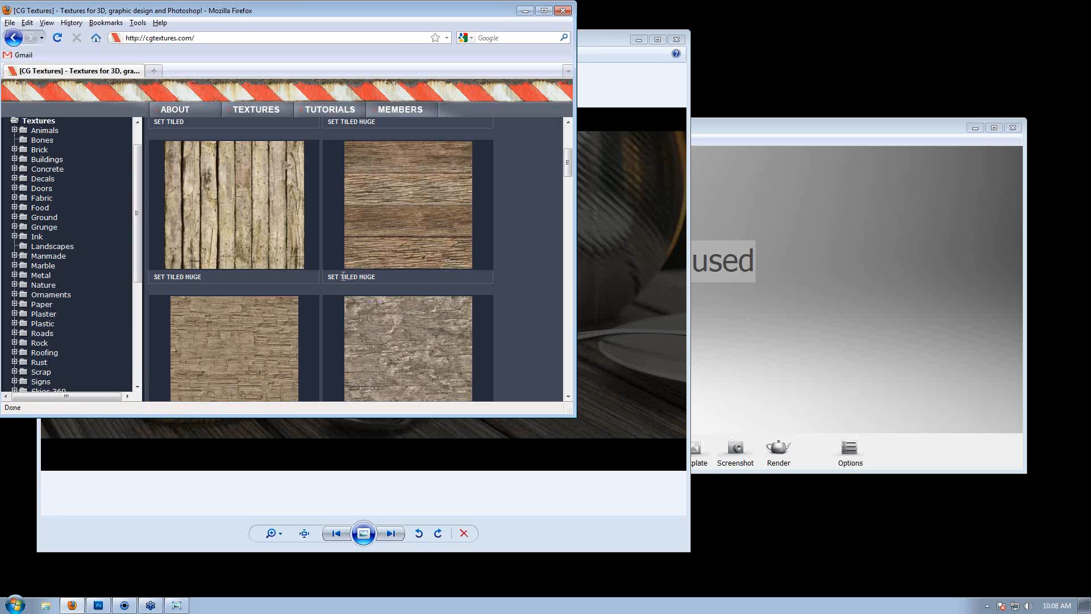
{"action": "scroll", "coordinate": [386, 274], "scroll_direction": "down", "scroll_amount": 6}
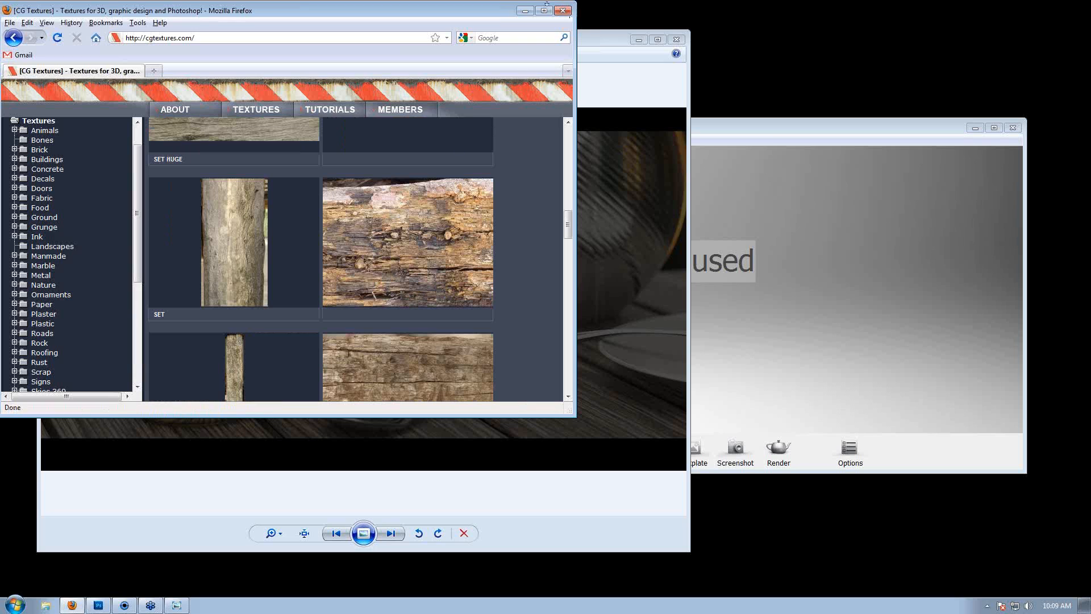
{"action": "left_click", "coordinate": [524, 11]}
{"action": "left_click", "coordinate": [639, 39]}
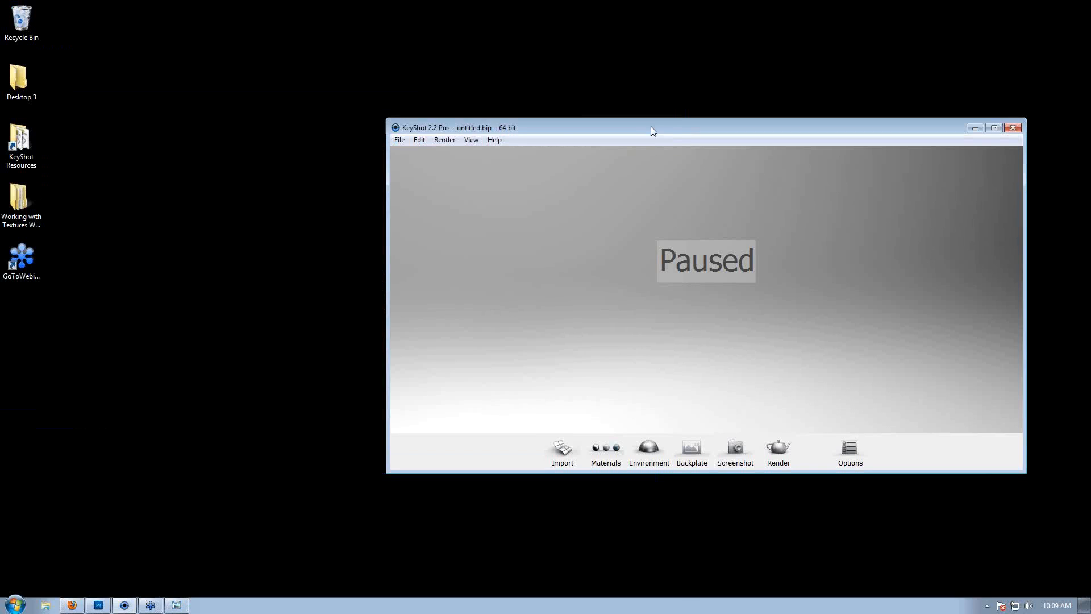
Open the recent scene 2_material_balls.bip and maximize the KeyShot window.
{"action": "left_click_drag", "start_coordinate": [650, 127], "coordinate": [458, 132]}
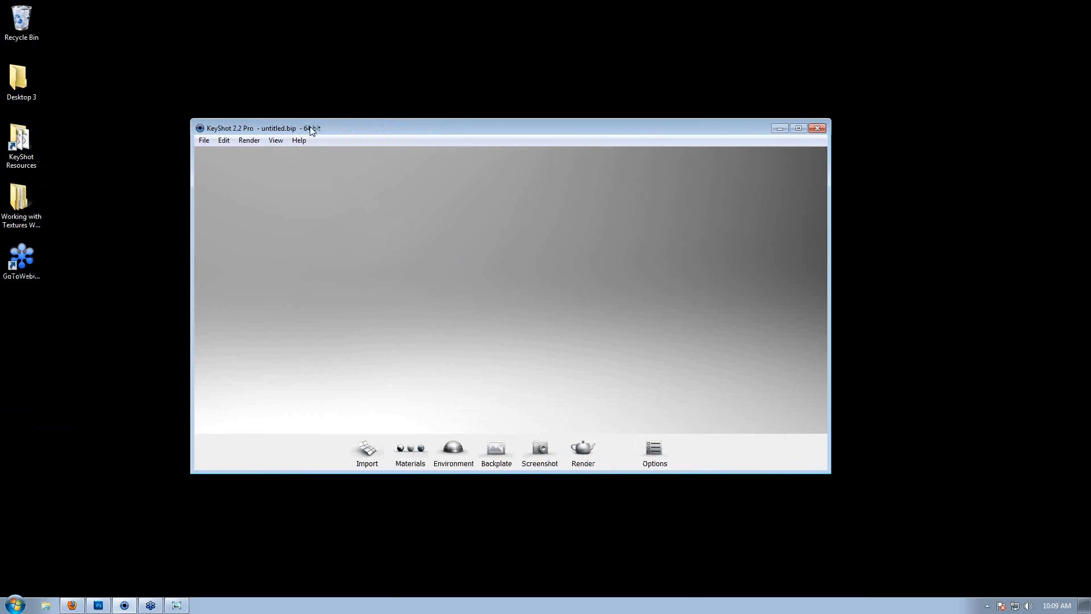
{"action": "left_click", "coordinate": [209, 141]}
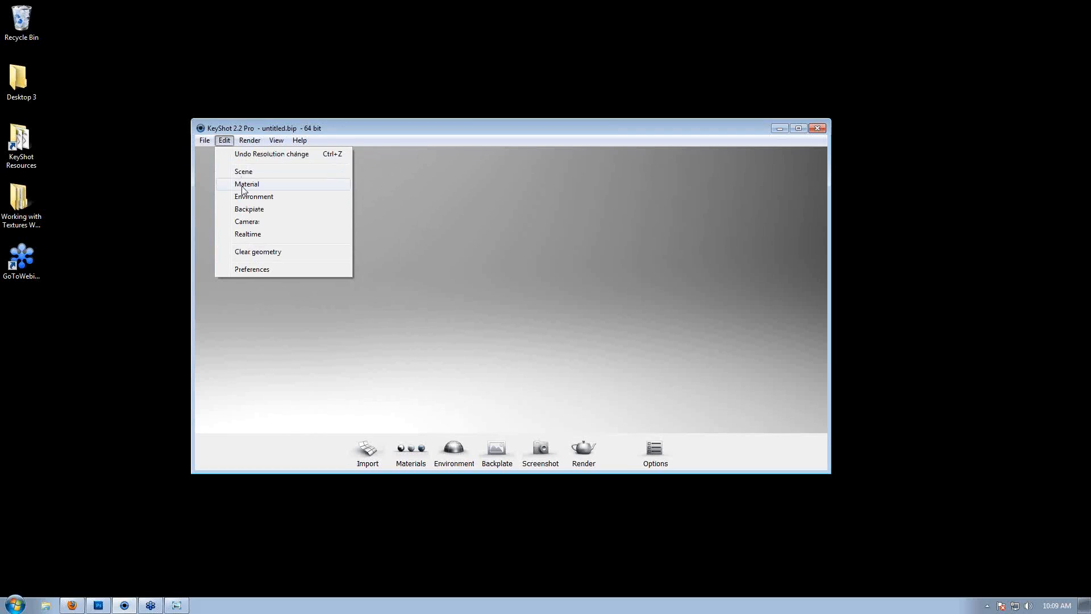
{"action": "mouse_move", "coordinate": [250, 184]}
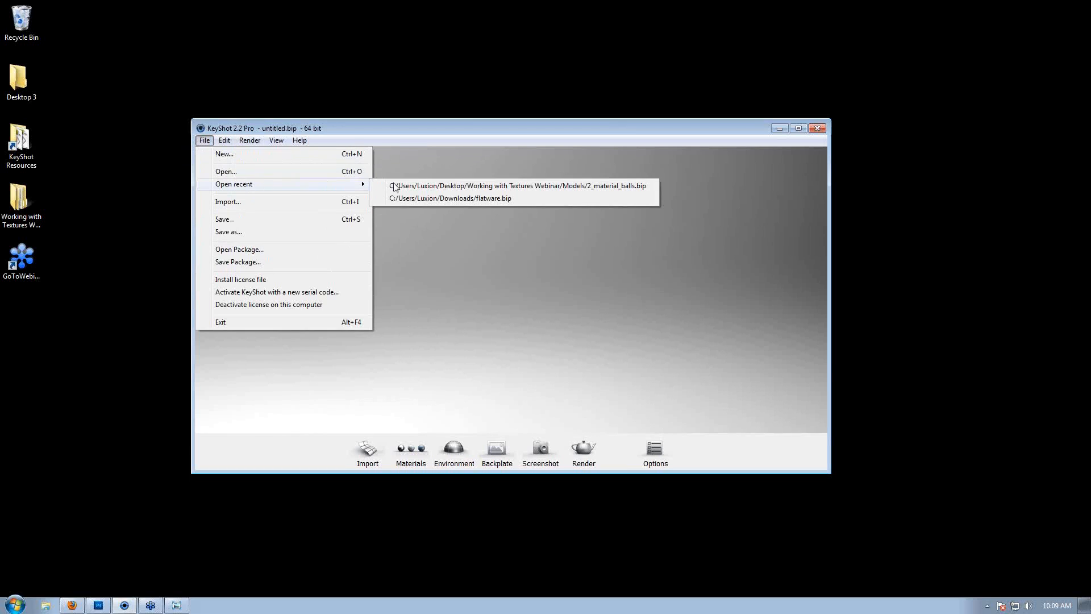
{"action": "left_click", "coordinate": [507, 187]}
{"action": "left_click", "coordinate": [567, 315]}
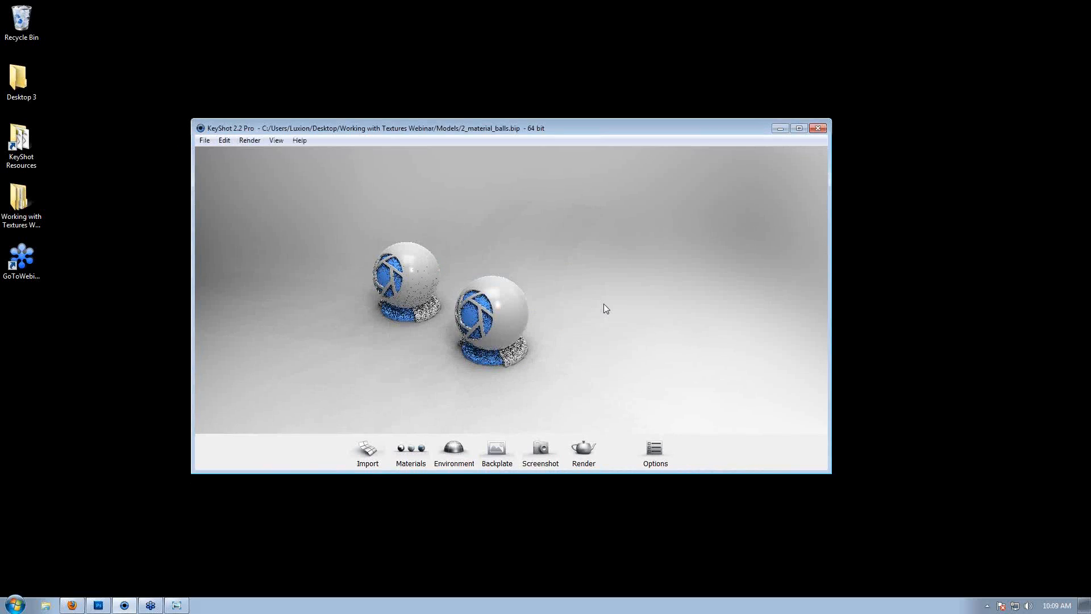
{"action": "left_click", "coordinate": [799, 128]}
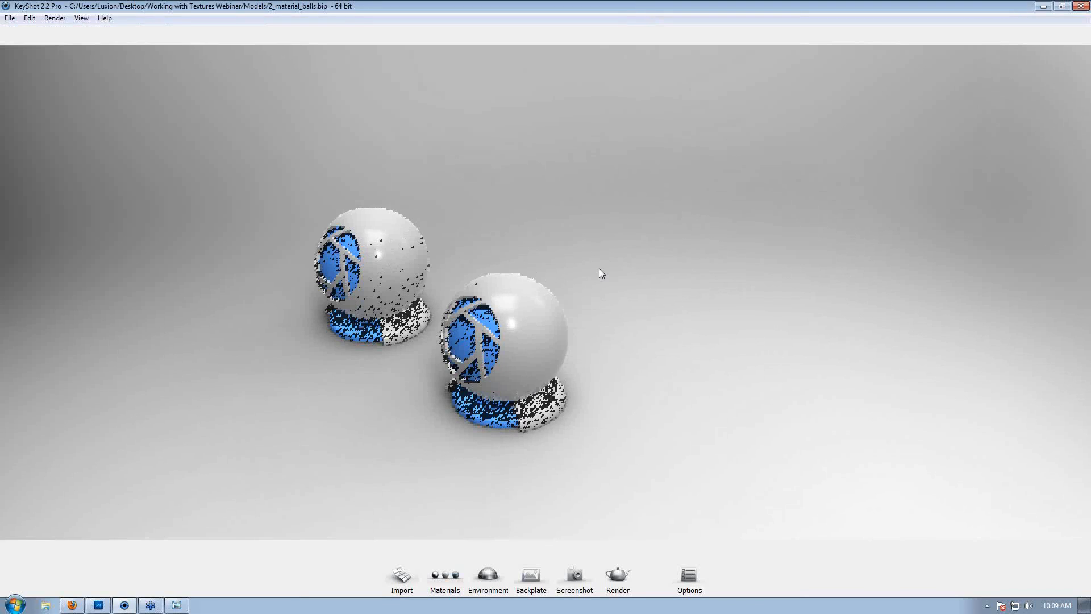
Load the non-tiled image MetalBare0014_L.jpg as the front ball's texture and uncover the ball.
{"action": "mouse_move", "coordinate": [600, 269]}
{"action": "left_mouse_down"}
{"action": "mouse_move", "coordinate": [393, 295]}
{"action": "mouse_move", "coordinate": [558, 244]}
{"action": "mouse_move", "coordinate": [633, 174]}
{"action": "mouse_move", "coordinate": [592, 258]}
{"action": "left_mouse_up"}
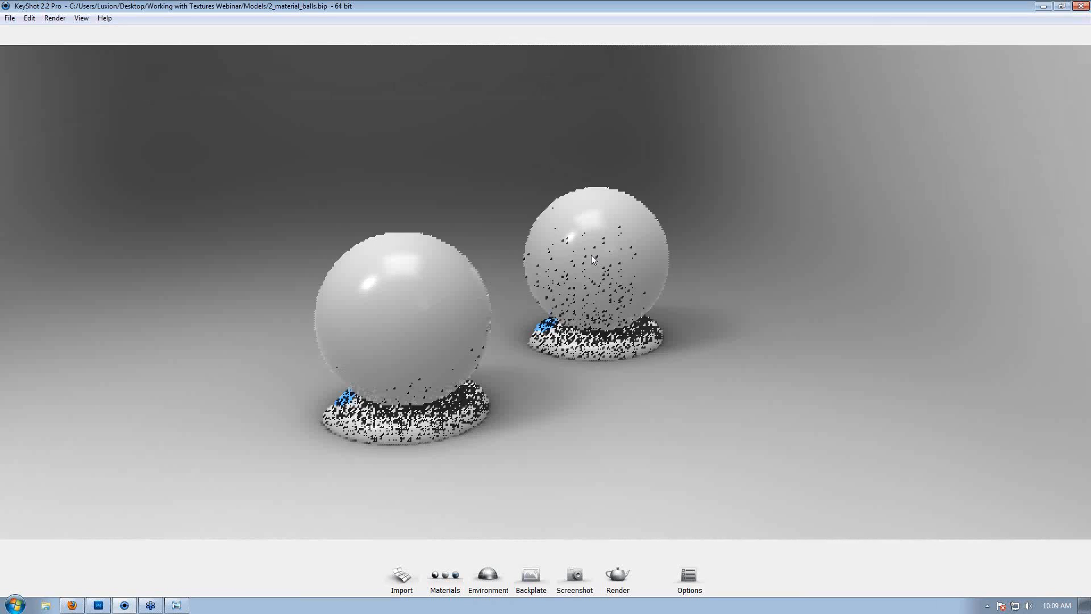
{"action": "scroll", "coordinate": [592, 260], "scroll_direction": "up", "scroll_amount": 3}
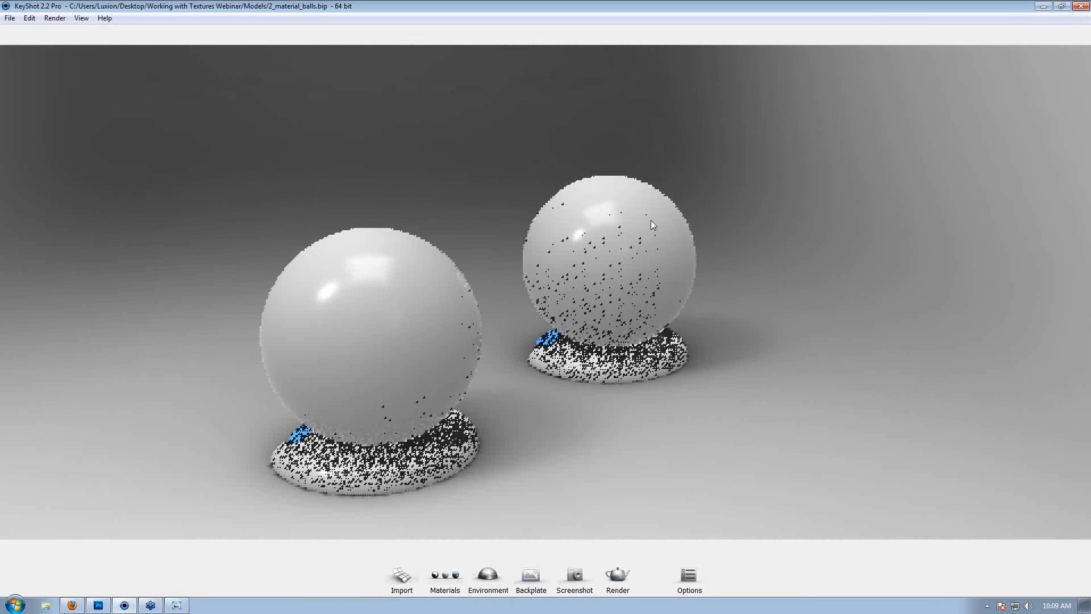
{"action": "double_click", "coordinate": [360, 297]}
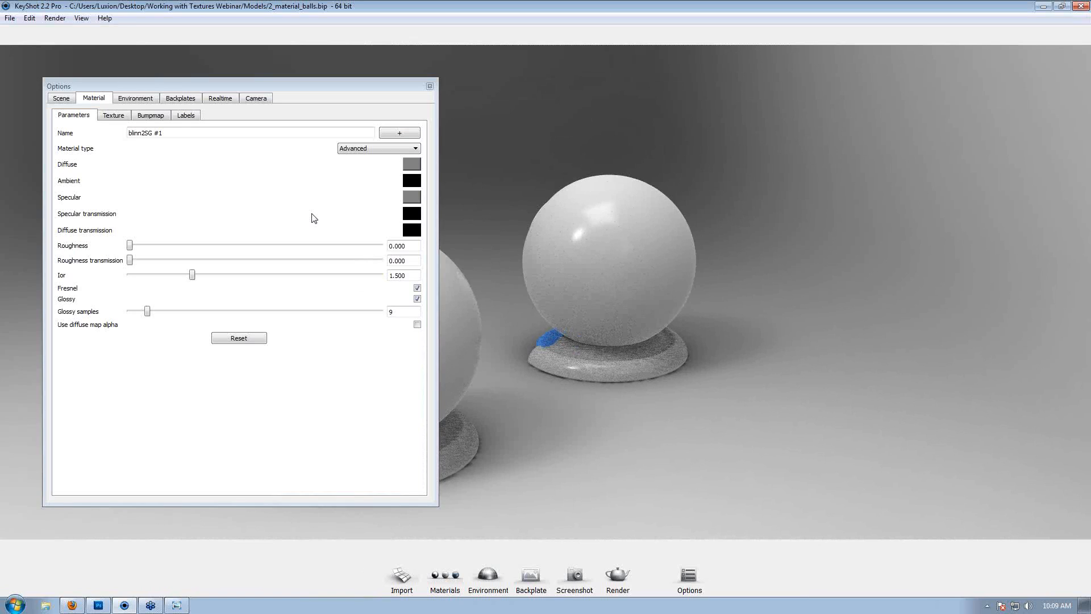
{"action": "left_click", "coordinate": [111, 117]}
{"action": "left_click", "coordinate": [146, 173]}
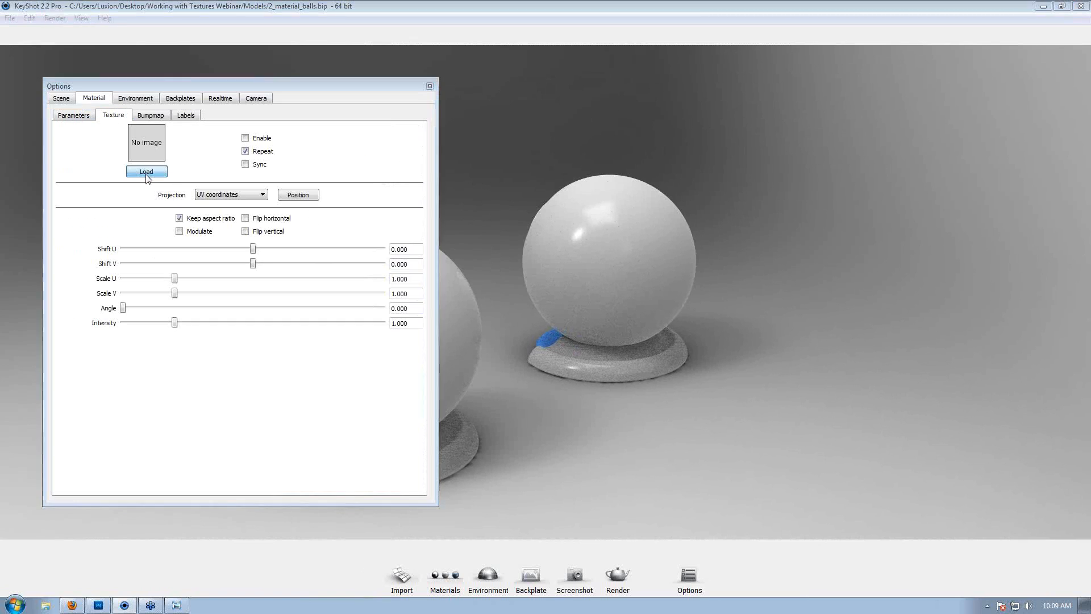
{"action": "left_click", "coordinate": [191, 192]}
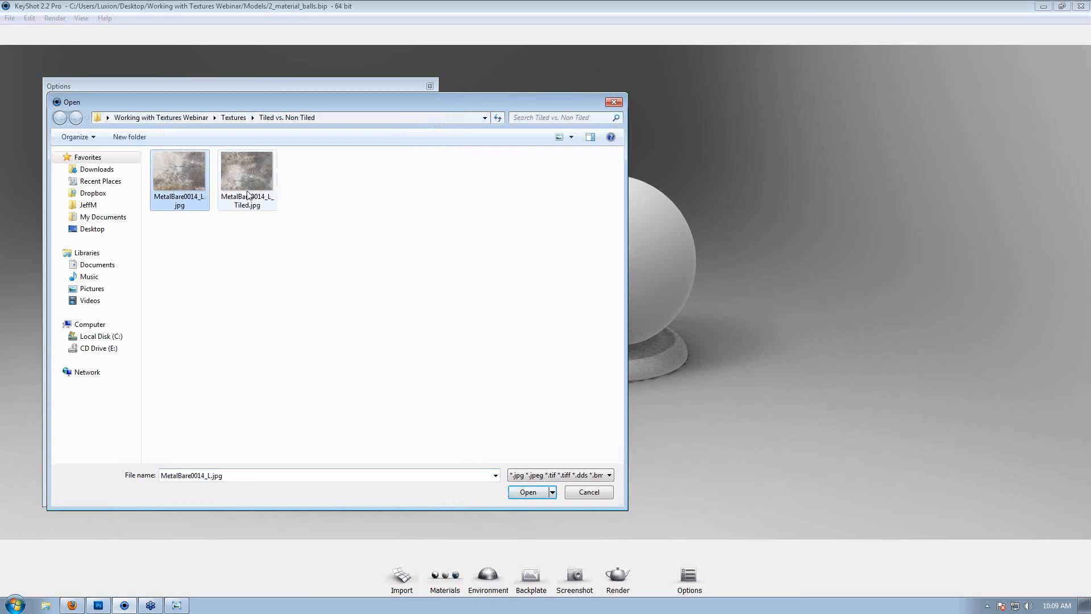
{"action": "double_click", "coordinate": [175, 192]}
{"action": "left_click_drag", "start_coordinate": [269, 89], "coordinate": [891, 112]}
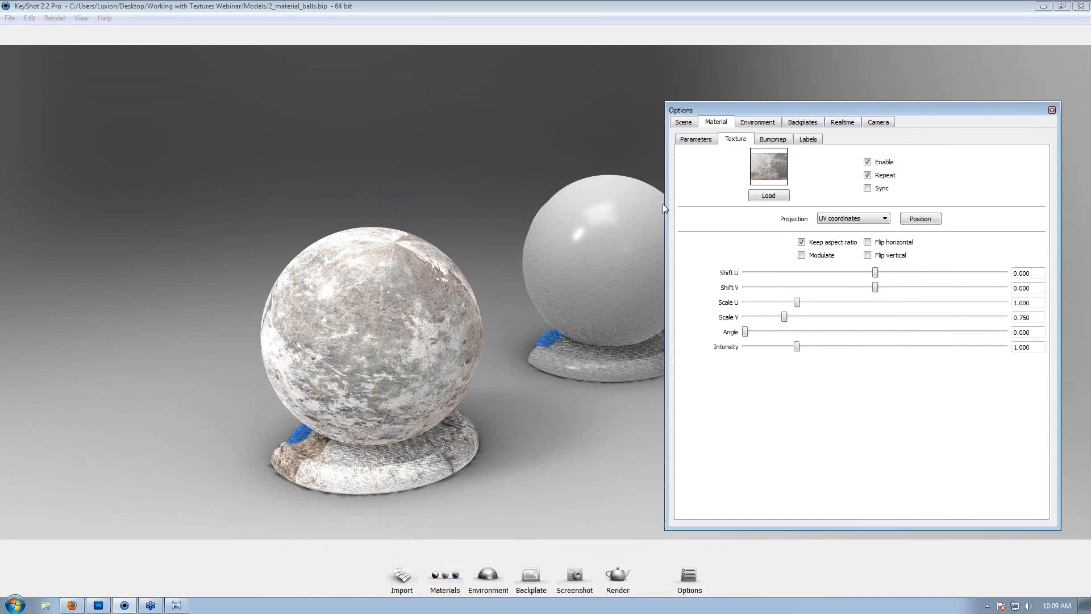
Load the tiled image MetalBare0014_L_Tiled.jpg as the rear ball's texture and close the options window.
{"action": "double_click", "coordinate": [619, 241]}
{"action": "left_click_drag", "start_coordinate": [739, 113], "coordinate": [95, 91]}
{"action": "left_click", "coordinate": [96, 117]}
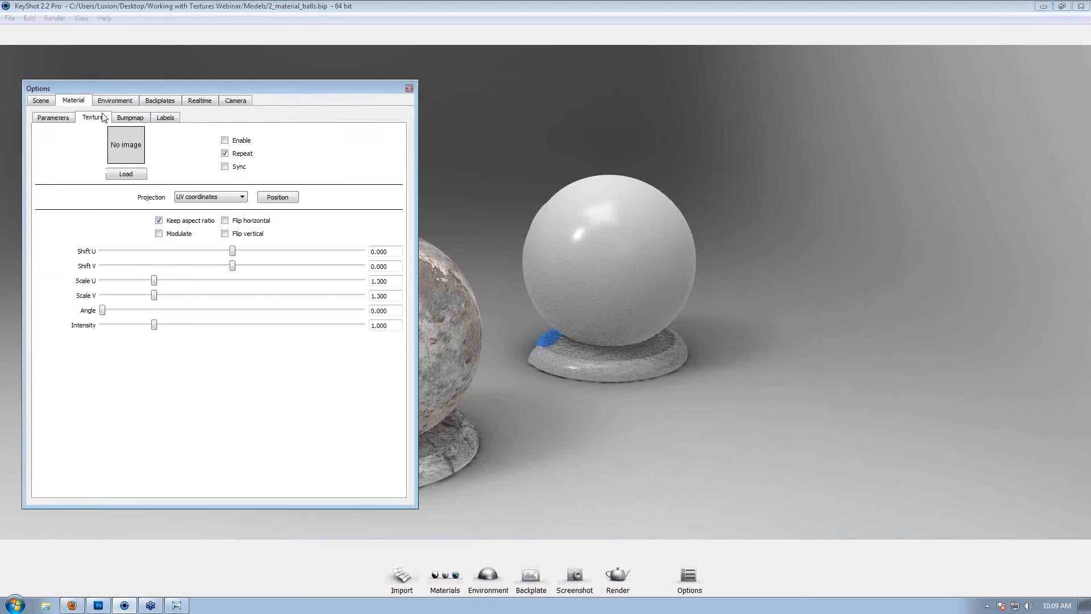
{"action": "left_click", "coordinate": [146, 175]}
{"action": "left_click", "coordinate": [240, 183]}
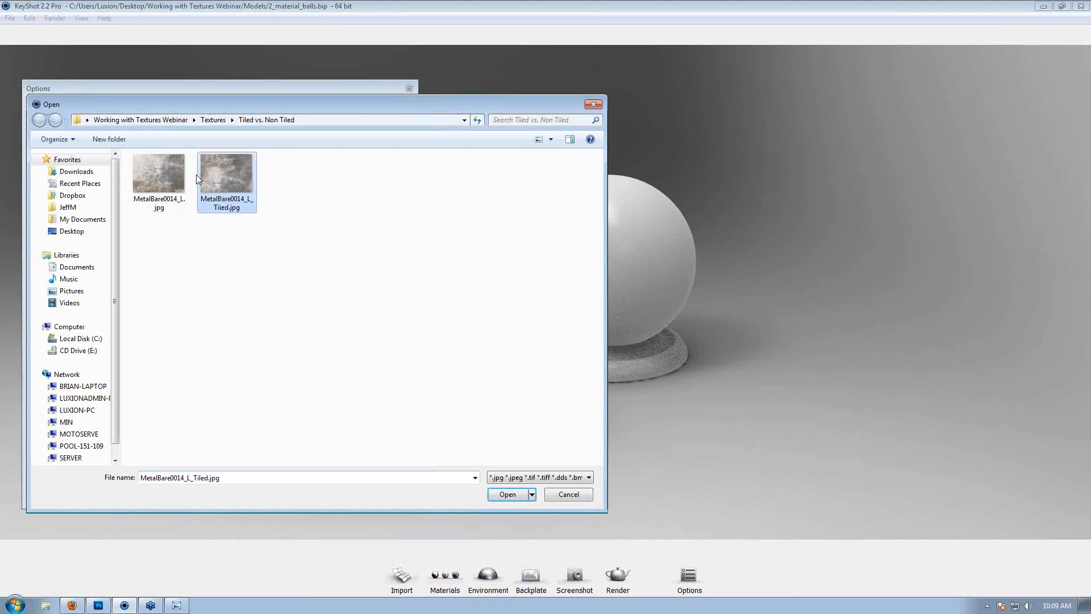
{"action": "left_click", "coordinate": [152, 178]}
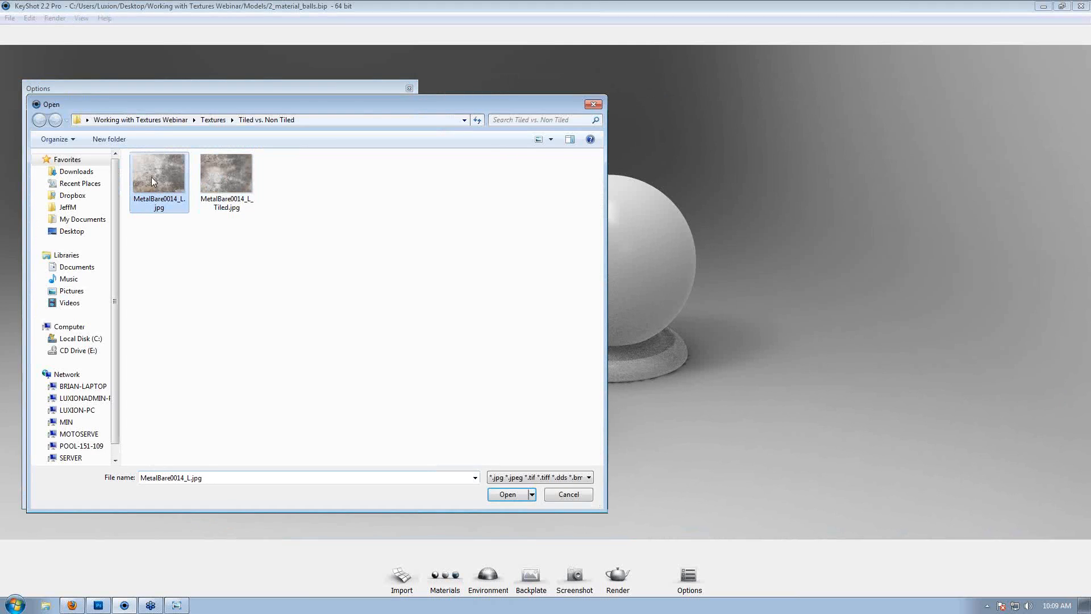
{"action": "double_click", "coordinate": [230, 178]}
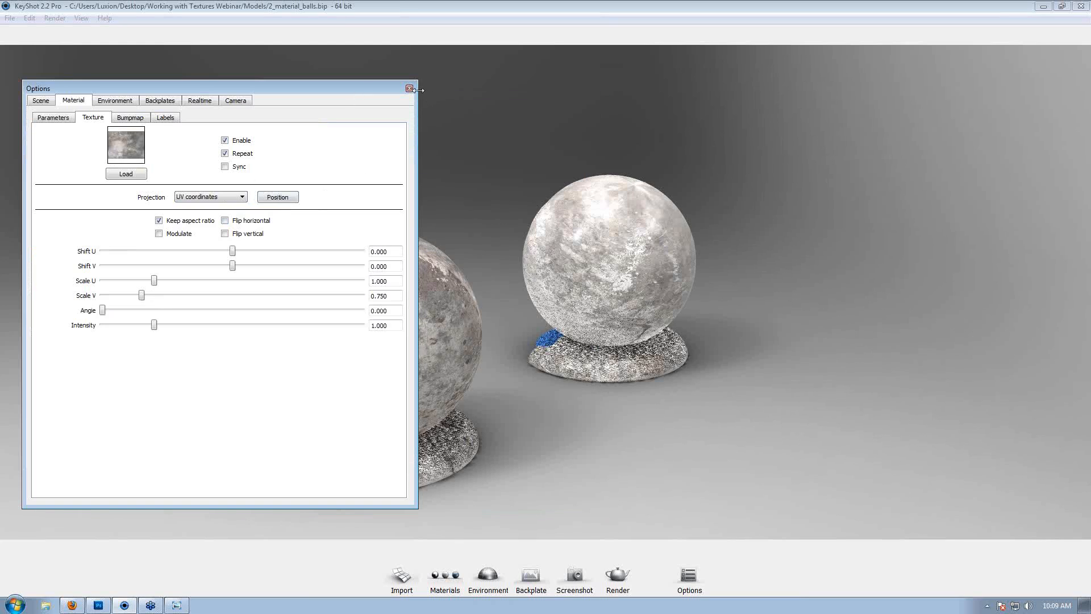
{"action": "left_click", "coordinate": [408, 90]}
Set the rear ball's texture intensity to 0.780 and its U scale to 0.360, keeping the aspect ratio.
{"action": "double_click", "coordinate": [584, 210]}
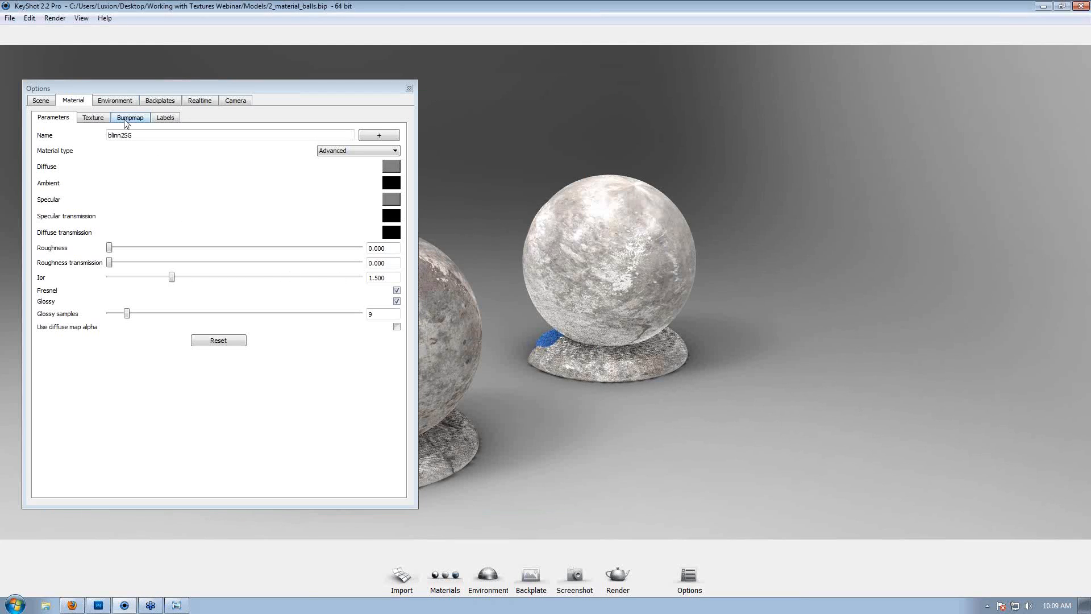
{"action": "left_click", "coordinate": [94, 118]}
{"action": "left_click_drag", "start_coordinate": [170, 325], "coordinate": [142, 325]}
{"action": "left_click_drag", "start_coordinate": [152, 281], "coordinate": [121, 284]}
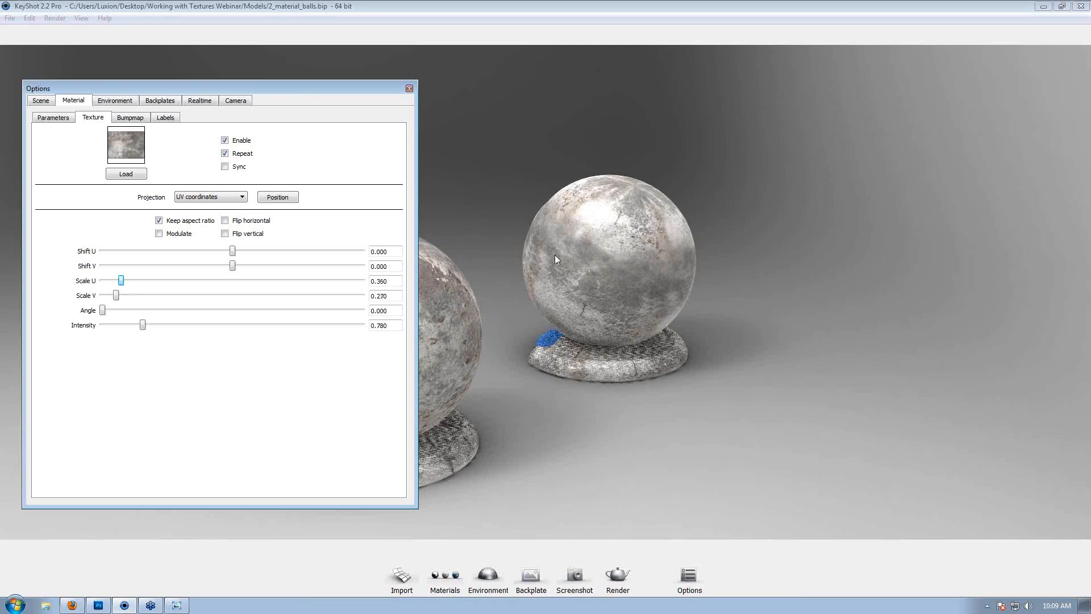
{"action": "left_click", "coordinate": [410, 88]}
Set the front ball's texture U scale to 0.330 with aspect ratio kept, and close the options window.
{"action": "double_click", "coordinate": [438, 254]}
{"action": "left_click", "coordinate": [102, 118]}
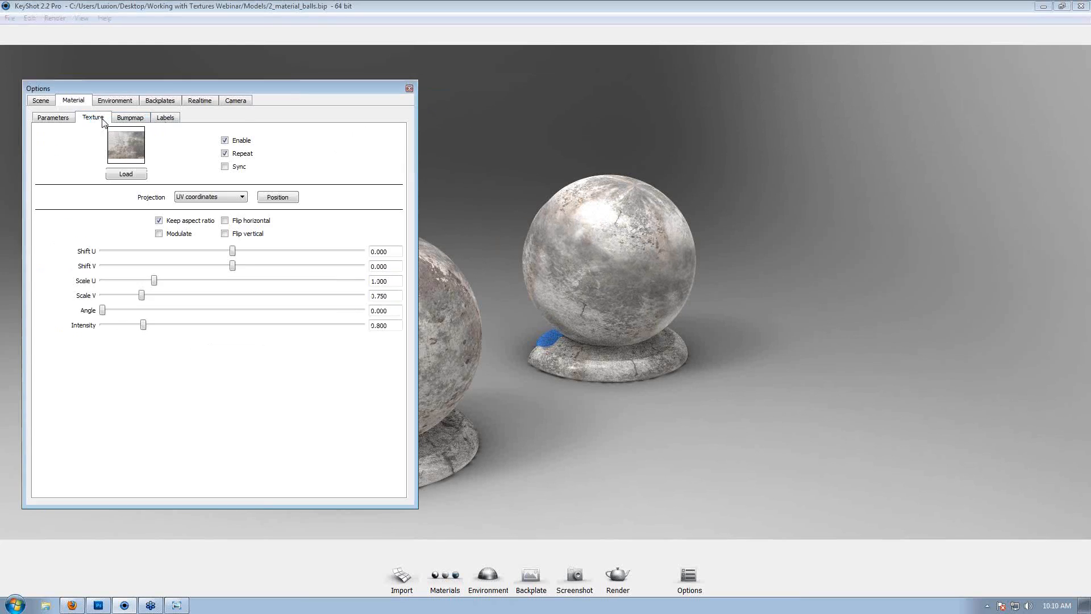
{"action": "left_click_drag", "start_coordinate": [154, 280], "coordinate": [119, 281]}
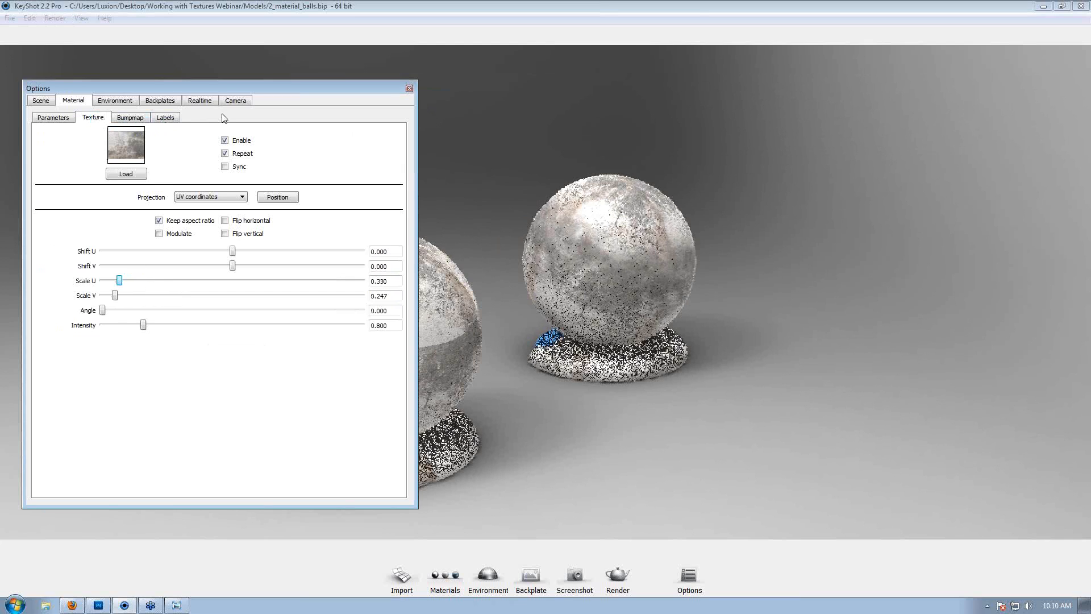
{"action": "left_click_drag", "start_coordinate": [221, 87], "coordinate": [829, 76]}
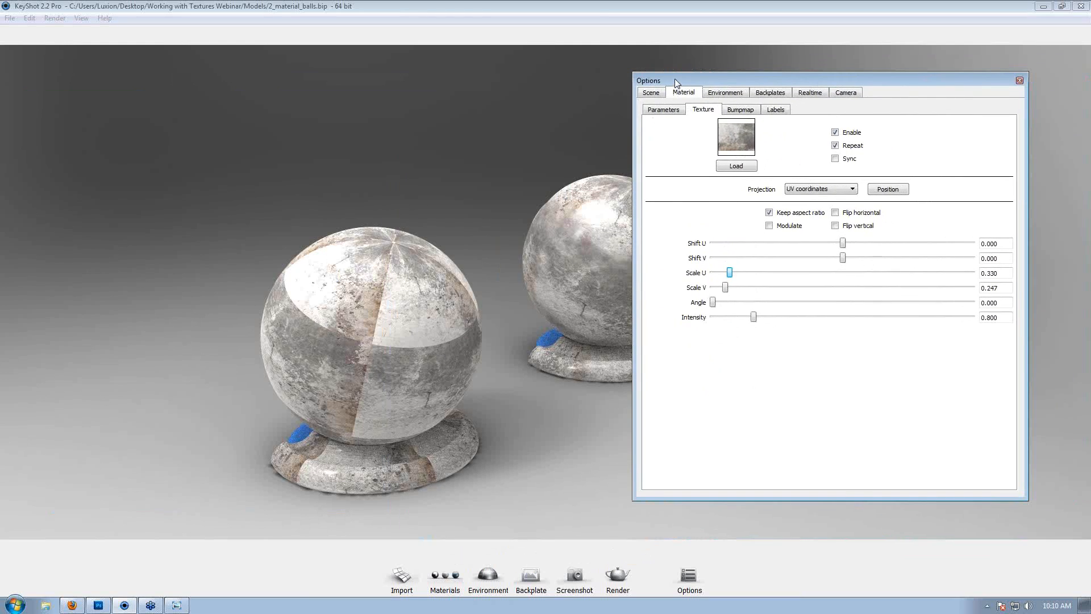
{"action": "left_click_drag", "start_coordinate": [676, 83], "coordinate": [479, 161]}
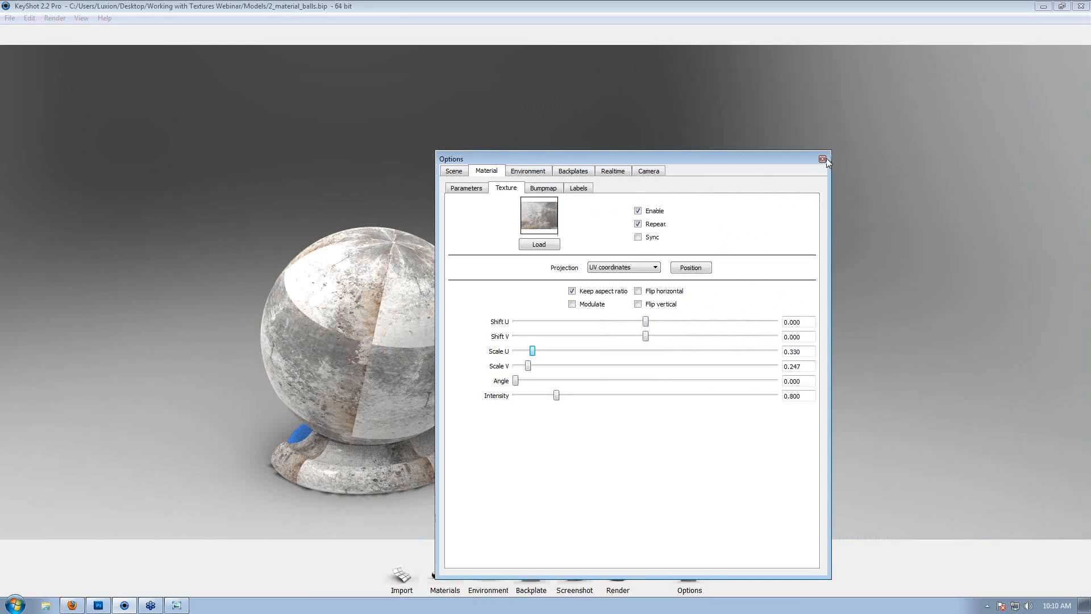
{"action": "left_click", "coordinate": [824, 160]}
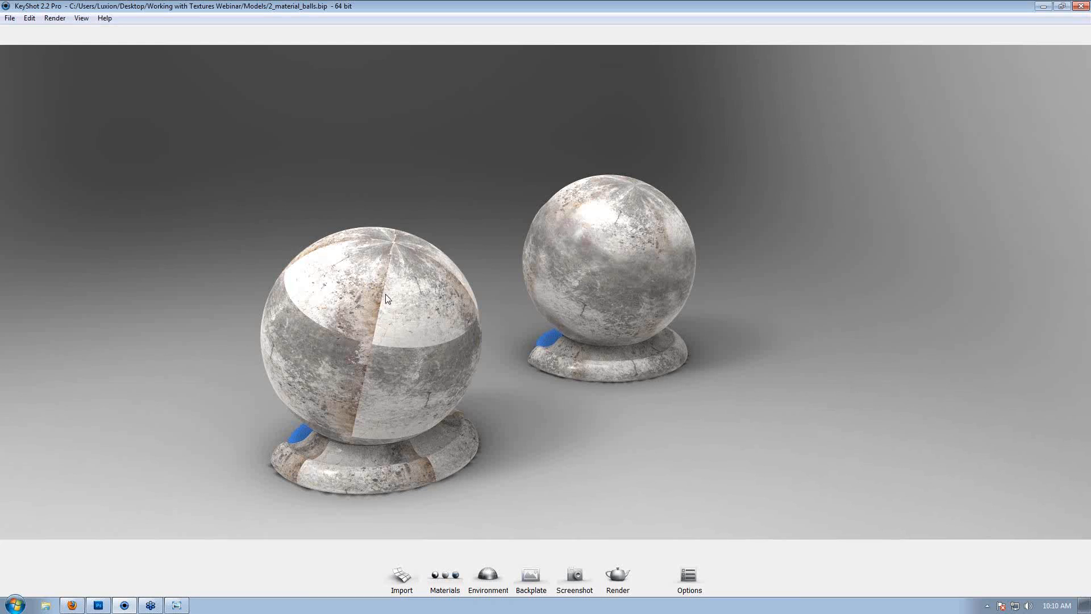
Open the rear ball's texture settings and narrow the options window so that it covers less of the scene.
{"action": "double_click", "coordinate": [662, 230]}
{"action": "left_click_drag", "start_coordinate": [656, 152], "coordinate": [208, 94]}
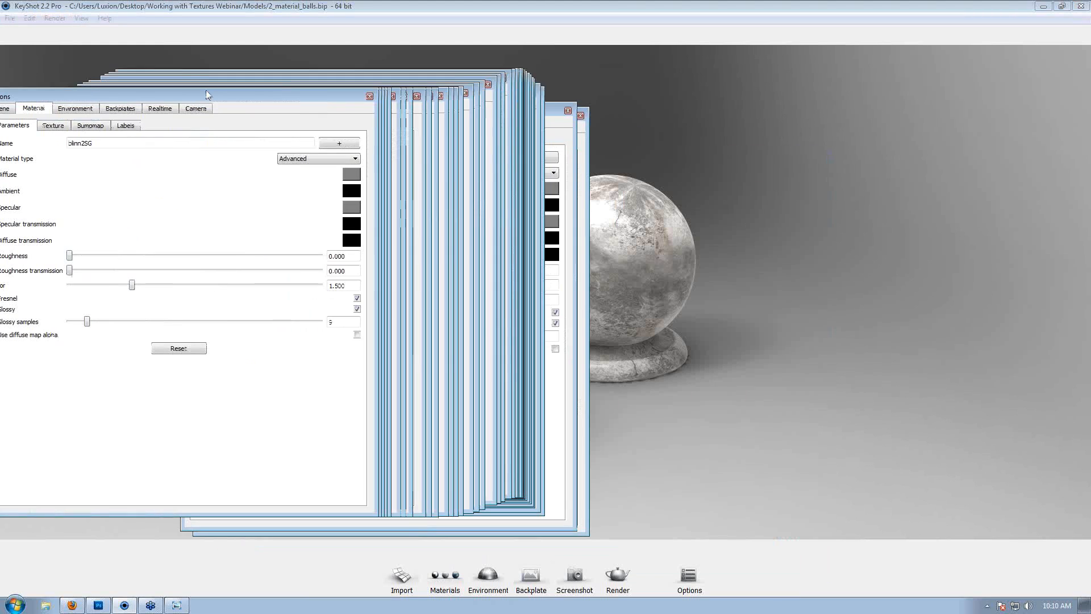
{"action": "left_click_drag", "start_coordinate": [370, 113], "coordinate": [244, 114]}
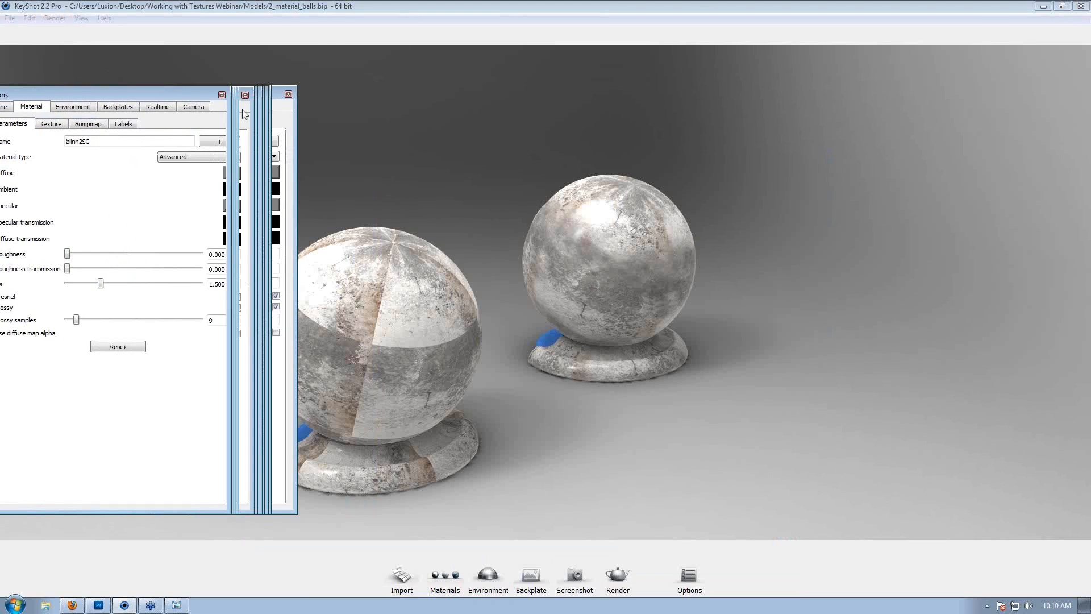
{"action": "left_click_drag", "start_coordinate": [153, 95], "coordinate": [263, 92]}
{"action": "left_click", "coordinate": [166, 121]}
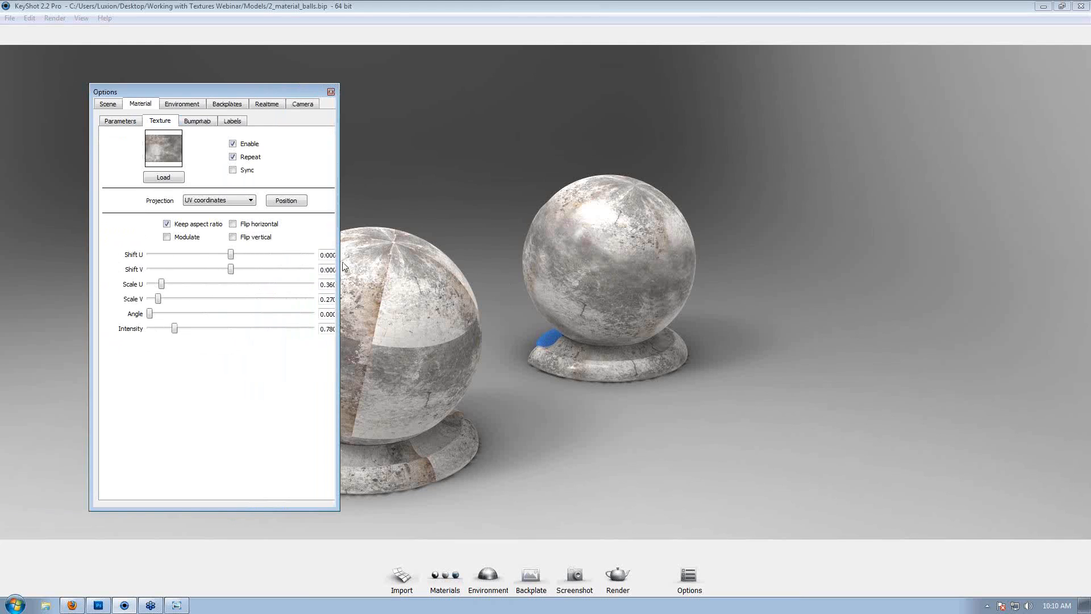
Set the rear ball's texture U scale to 0.260 with aspect ratio kept, and close the options window.
{"action": "left_click_drag", "start_coordinate": [163, 286], "coordinate": [160, 289]}
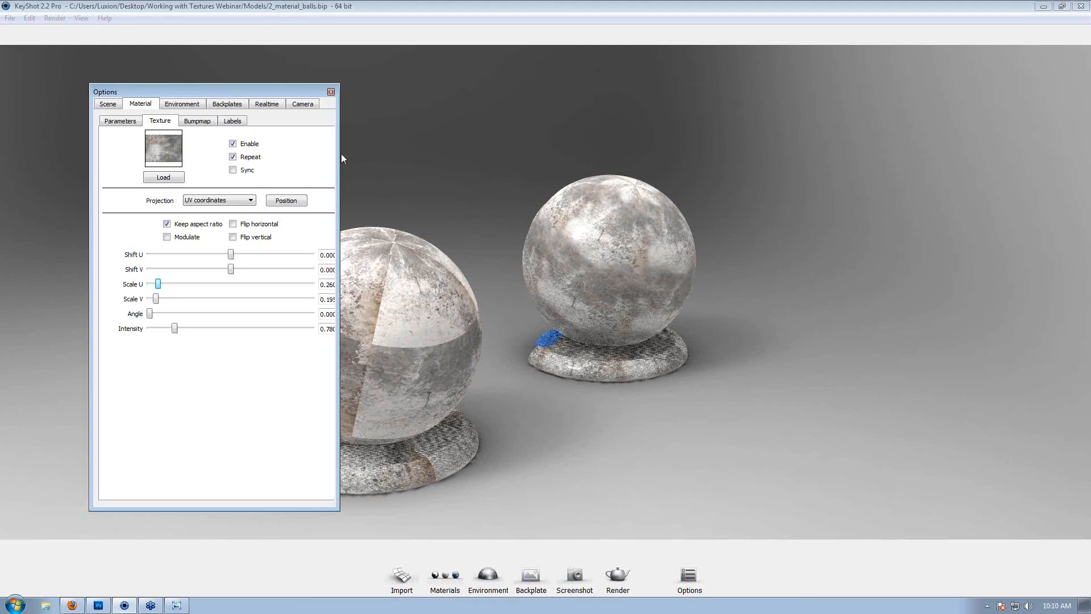
{"action": "left_click_drag", "start_coordinate": [285, 91], "coordinate": [154, 94]}
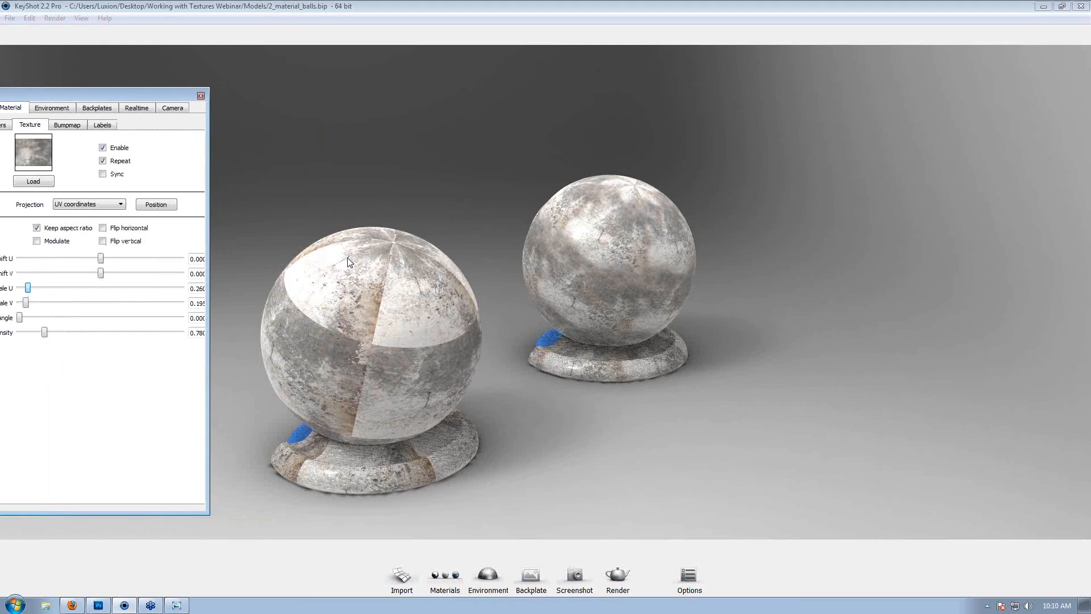
{"action": "left_click", "coordinate": [201, 96]}
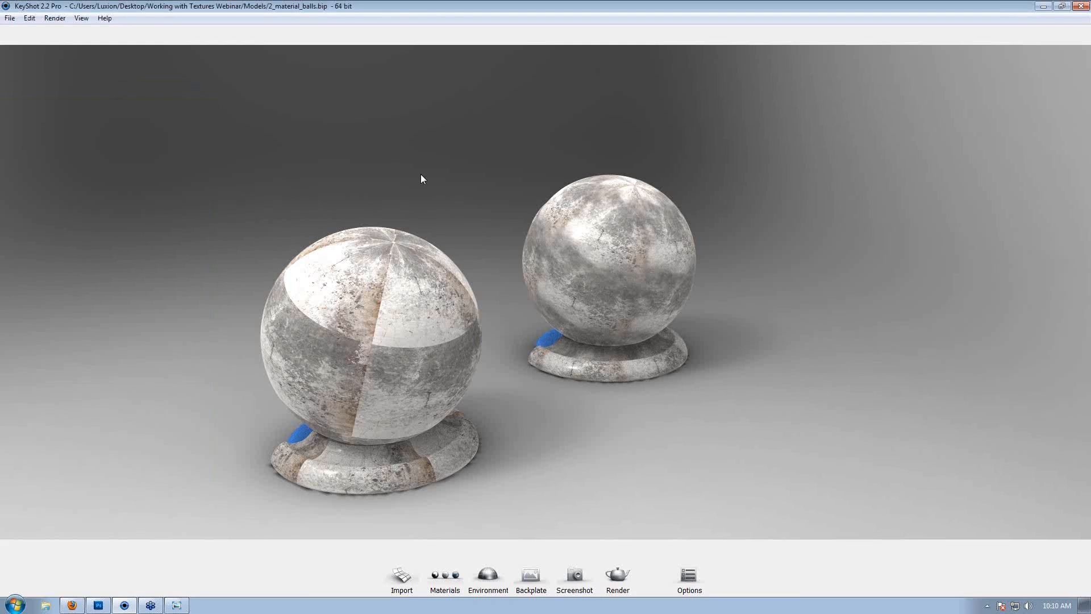
Set the front ball's texture intensity to 0.600 and close the options window.
{"action": "double_click", "coordinate": [390, 268]}
{"action": "left_click_drag", "start_coordinate": [151, 97], "coordinate": [312, 78]}
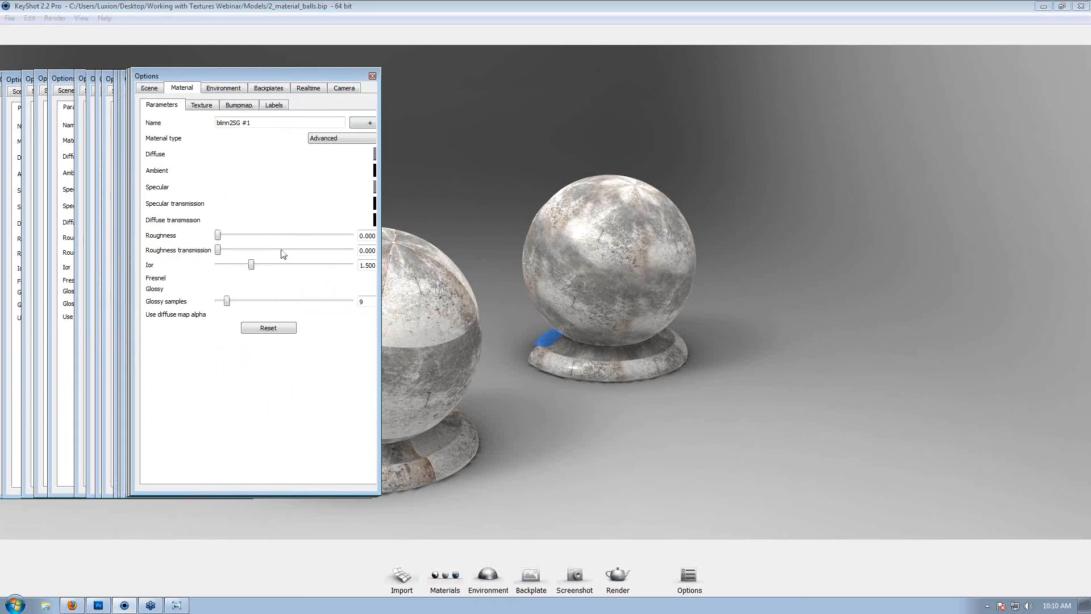
{"action": "left_click", "coordinate": [203, 106]}
{"action": "left_click_drag", "start_coordinate": [232, 312], "coordinate": [211, 312]}
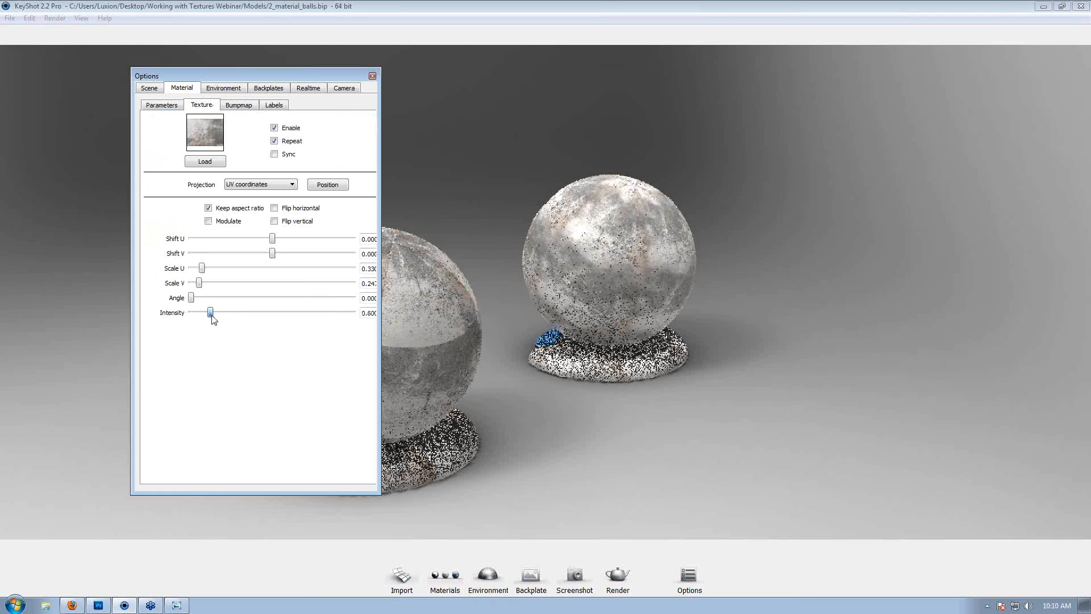
{"action": "left_click", "coordinate": [373, 76]}
Switch to Photoshop and open MetalBare0014_L.jpg from the Tiled vs. Non Tiled textures folder.
{"action": "left_click", "coordinate": [98, 604]}
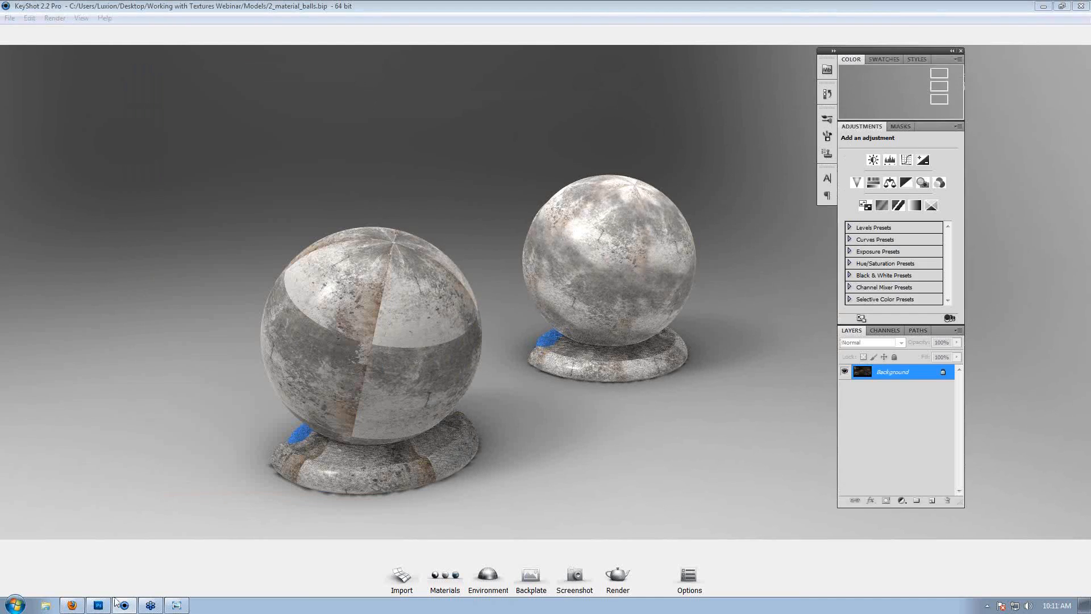
{"action": "left_click", "coordinate": [754, 141]}
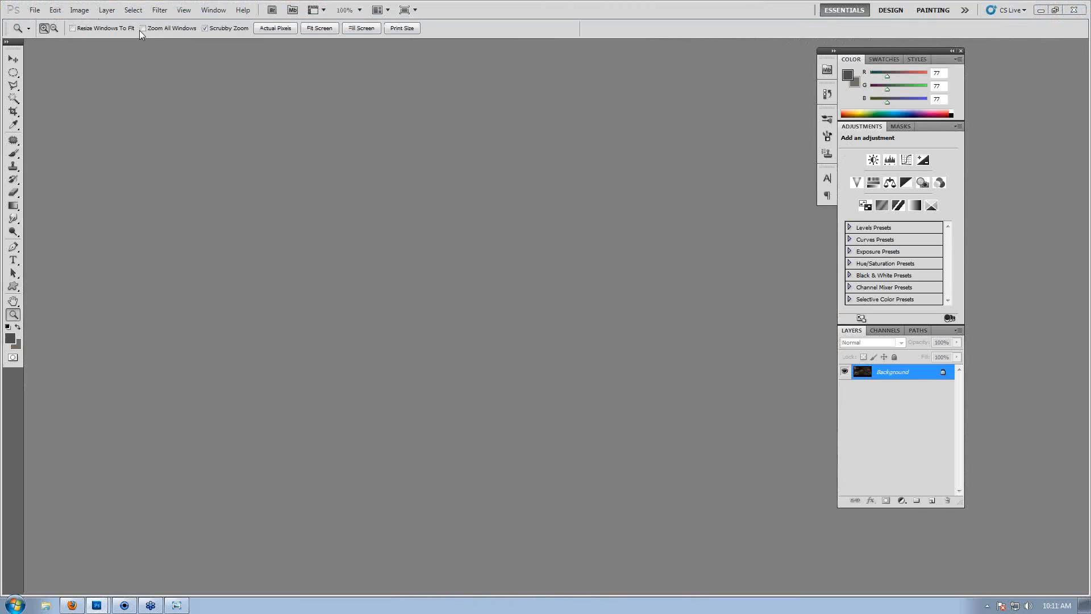
{"action": "left_click", "coordinate": [35, 9]}
{"action": "left_click", "coordinate": [51, 32]}
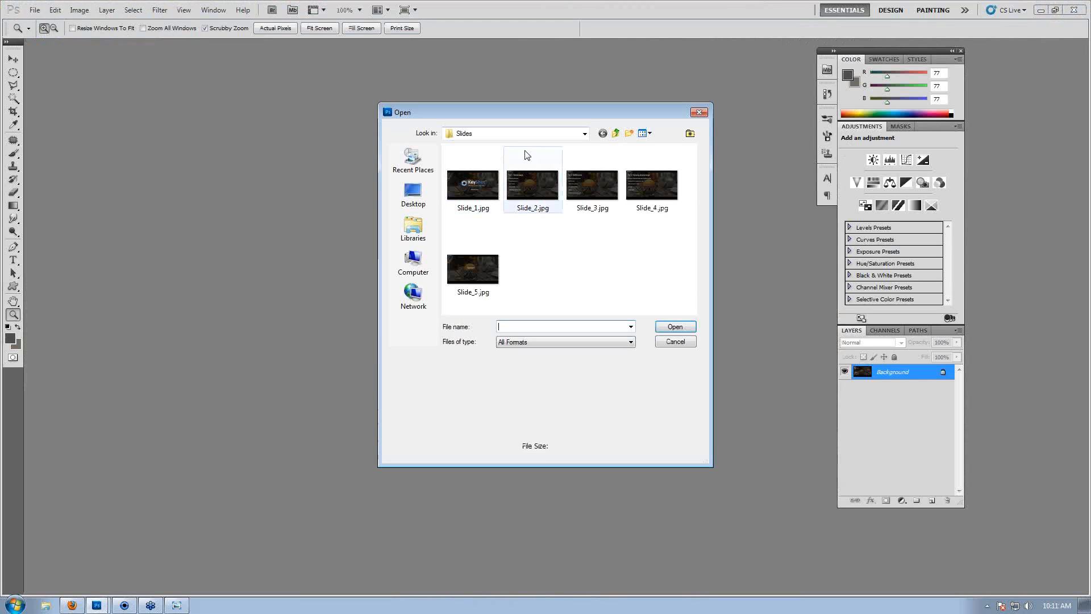
{"action": "left_click", "coordinate": [616, 133]}
{"action": "double_click", "coordinate": [496, 209]}
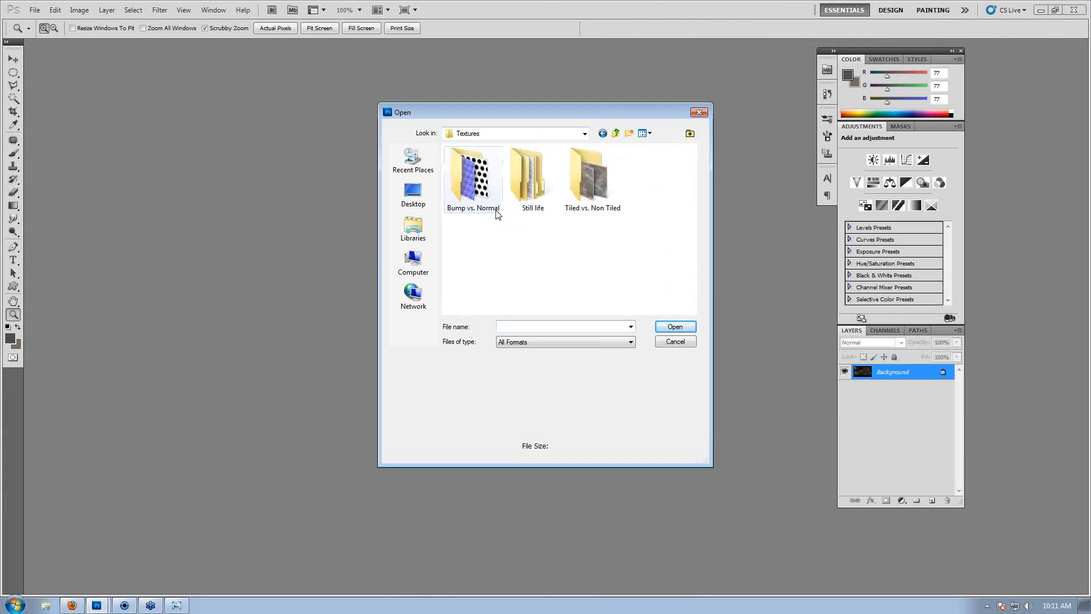
{"action": "double_click", "coordinate": [588, 188]}
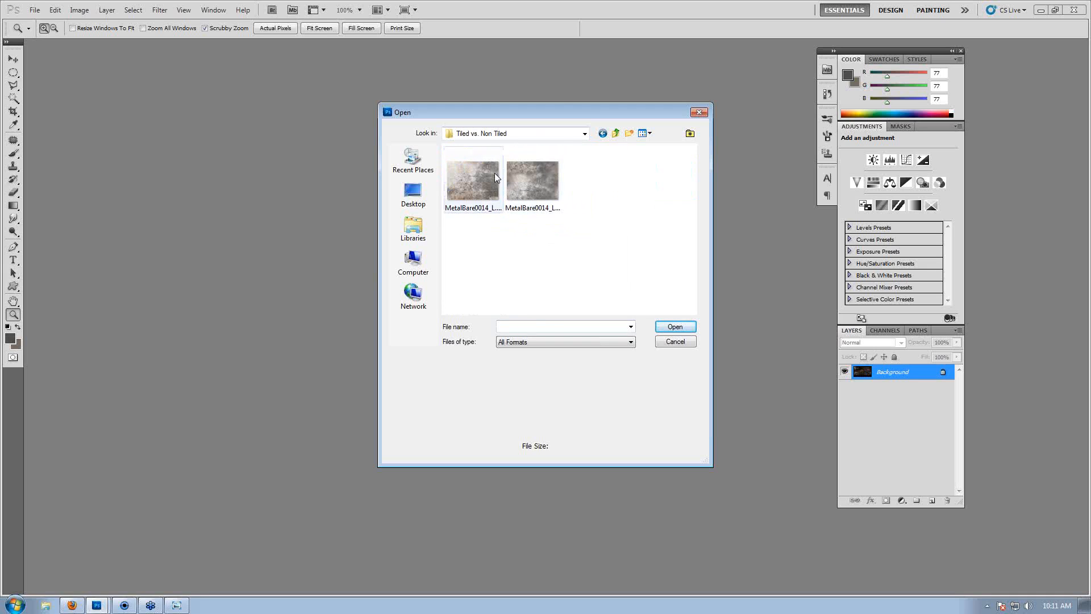
{"action": "left_click", "coordinate": [472, 173]}
{"action": "double_click", "coordinate": [472, 172]}
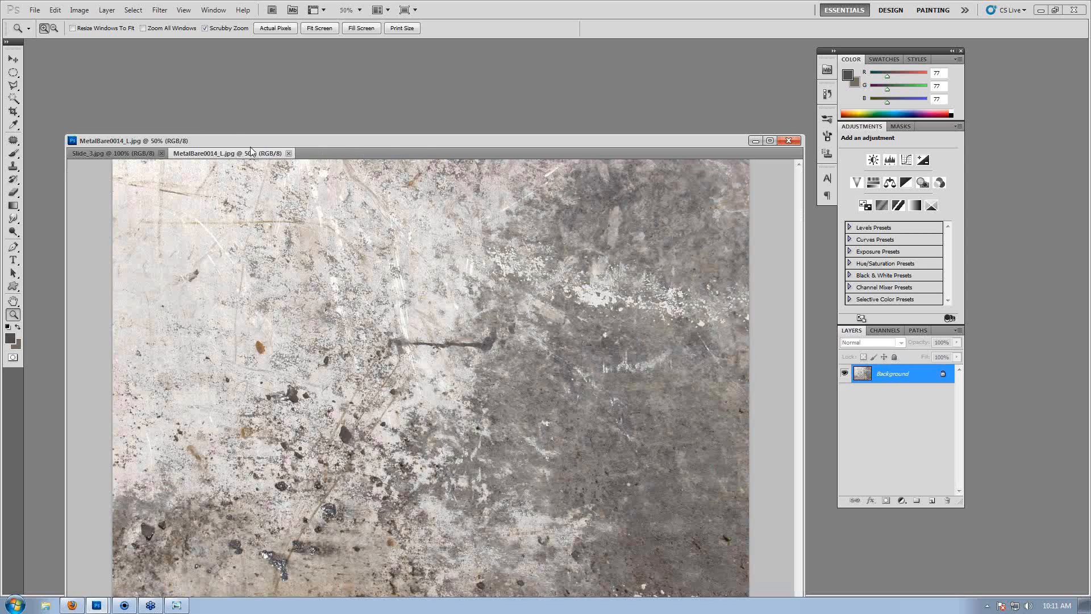
Float the metal image in its own window, close the slide document, and enlarge the window with the image at 33.3% zoom.
{"action": "left_click_drag", "start_coordinate": [237, 124], "coordinate": [152, 59]}
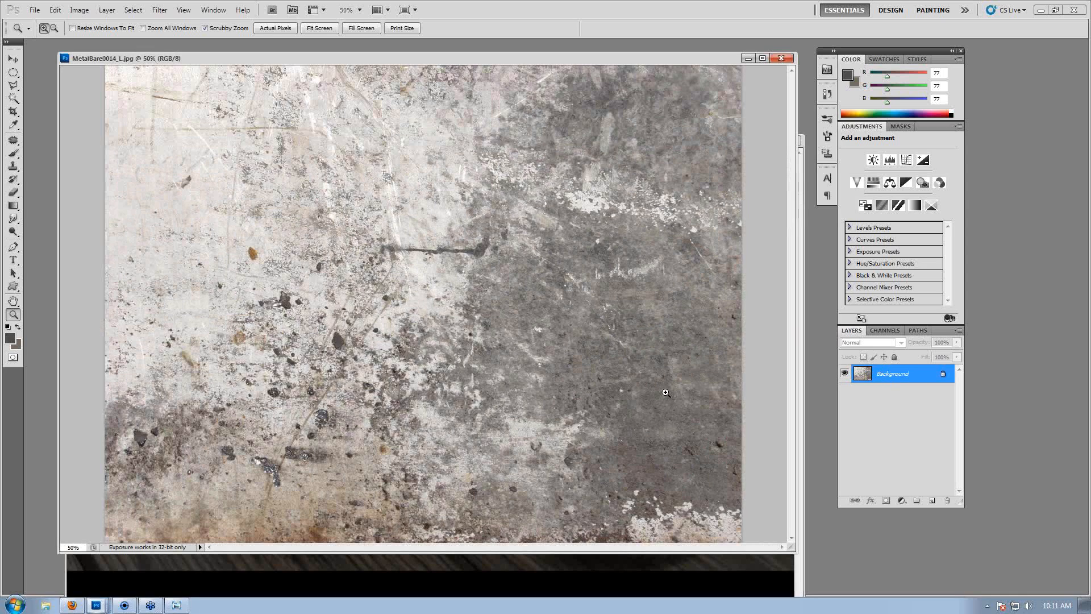
{"action": "left_click", "coordinate": [754, 581]}
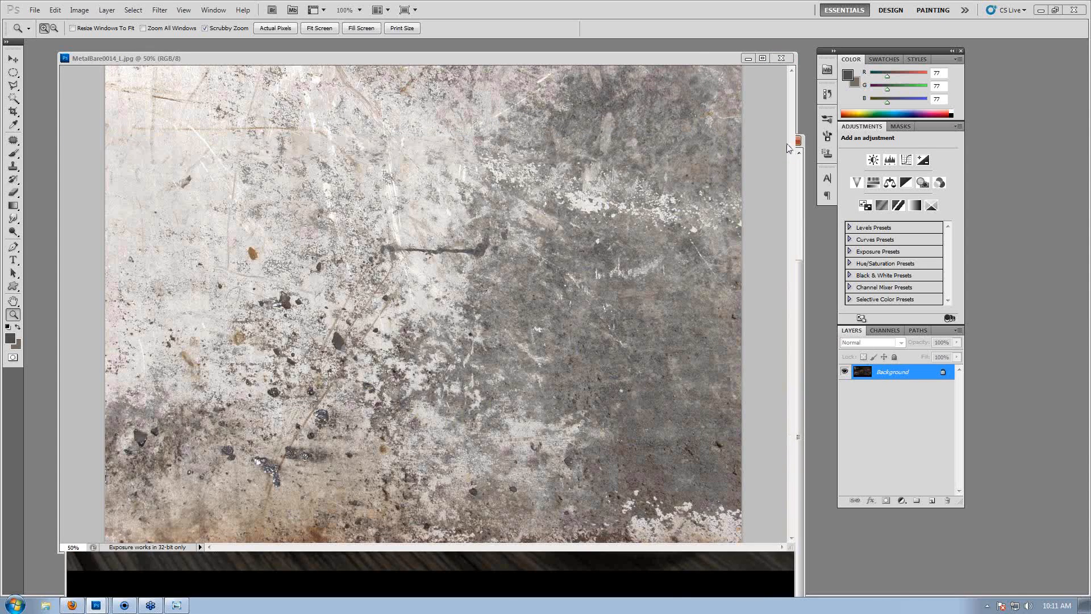
{"action": "left_click", "coordinate": [788, 148]}
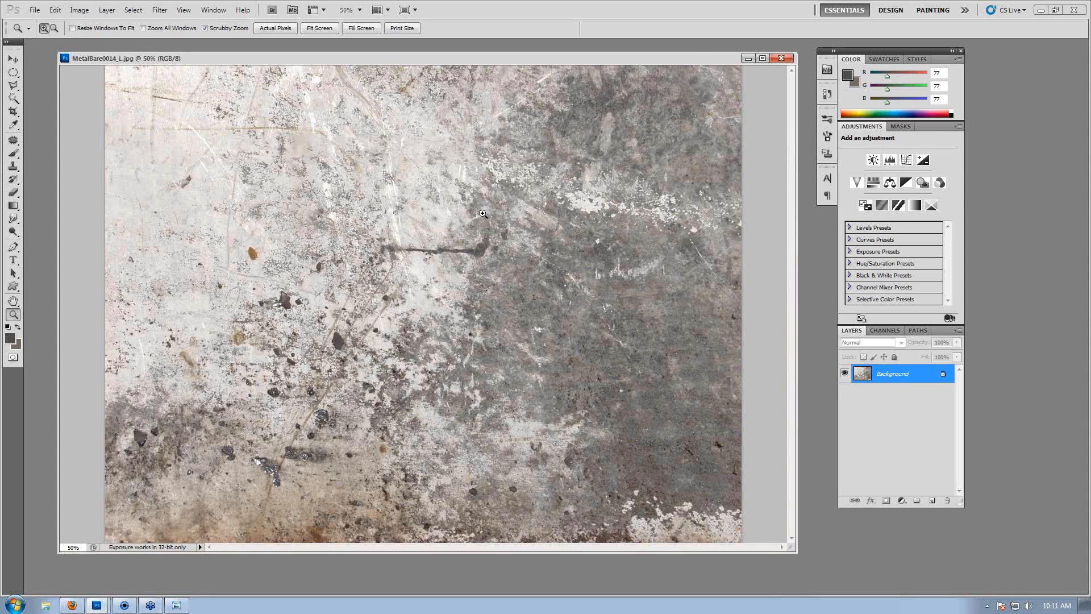
{"action": "left_click_drag", "start_coordinate": [796, 551], "coordinate": [875, 613]}
{"action": "left_click", "coordinate": [621, 344], "text": "alt"}
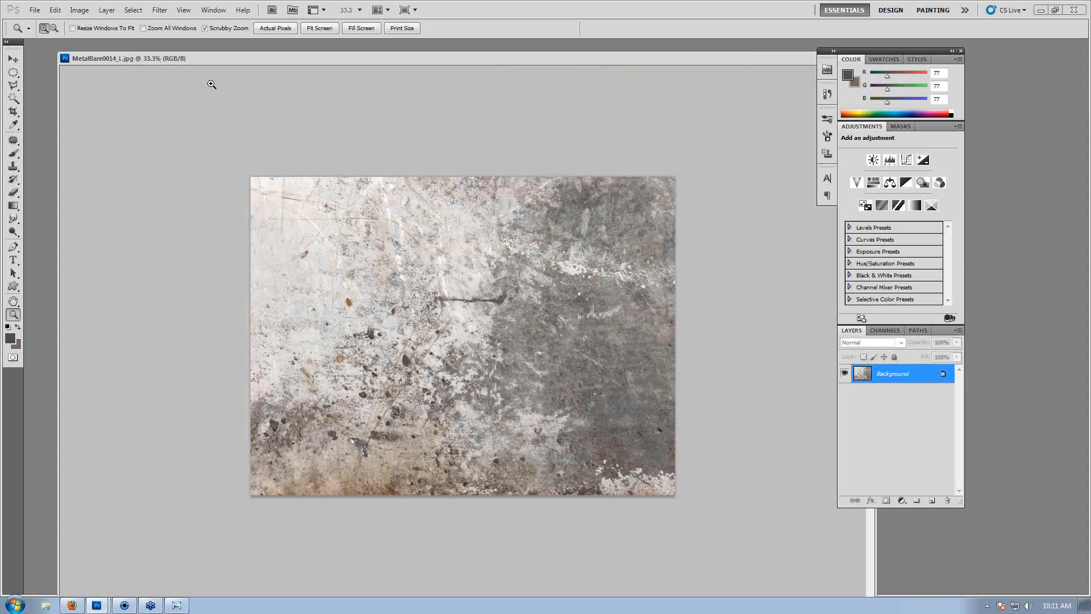
{"action": "left_click", "coordinate": [160, 11]}
{"action": "mouse_move", "coordinate": [171, 233]}
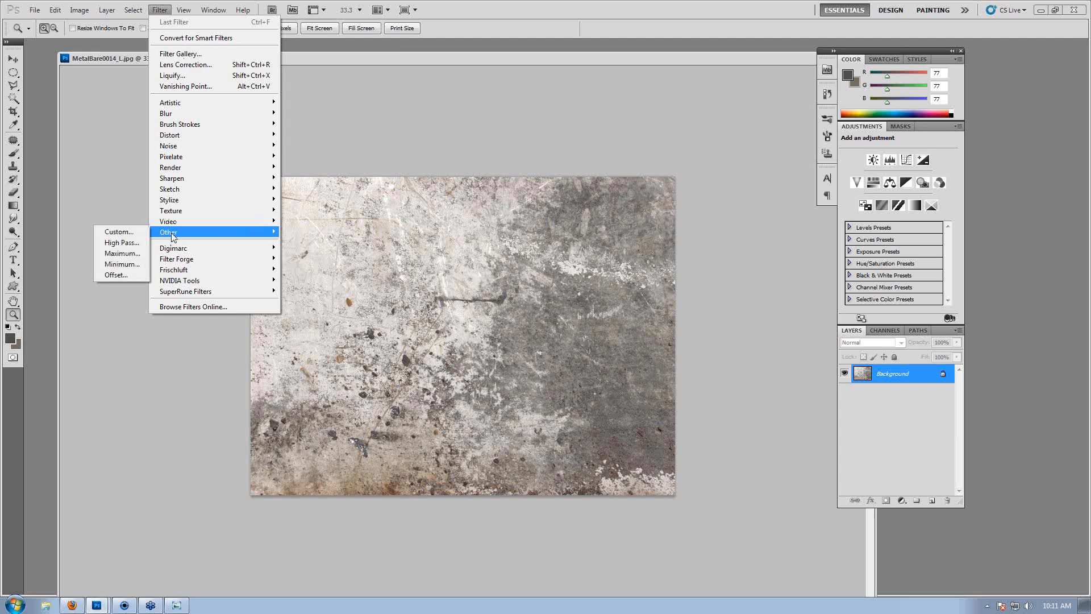
{"action": "left_click", "coordinate": [116, 275]}
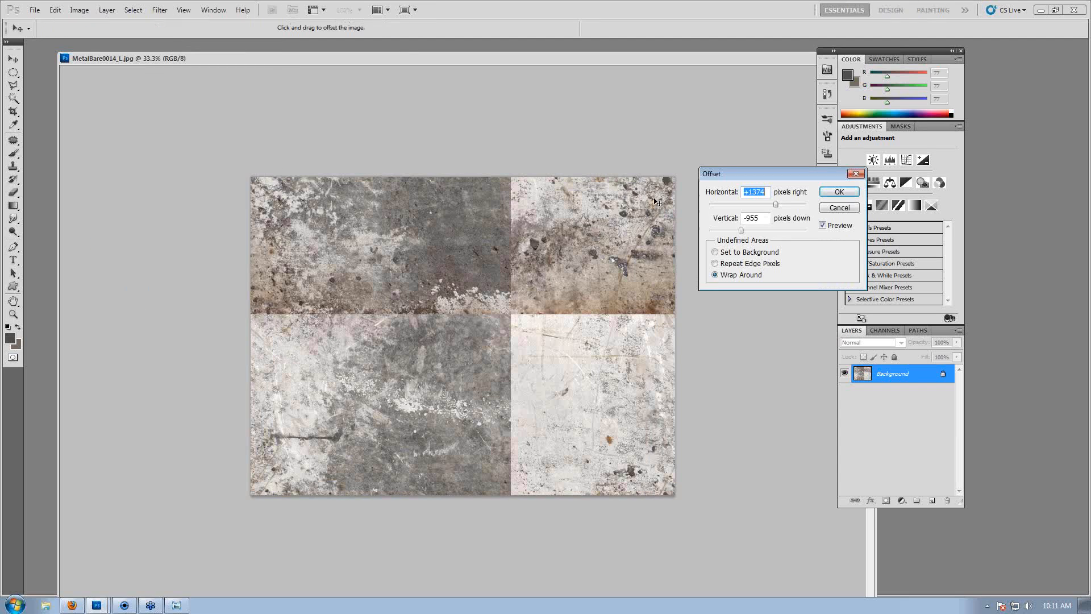
{"action": "left_click_drag", "start_coordinate": [765, 204], "coordinate": [775, 204]}
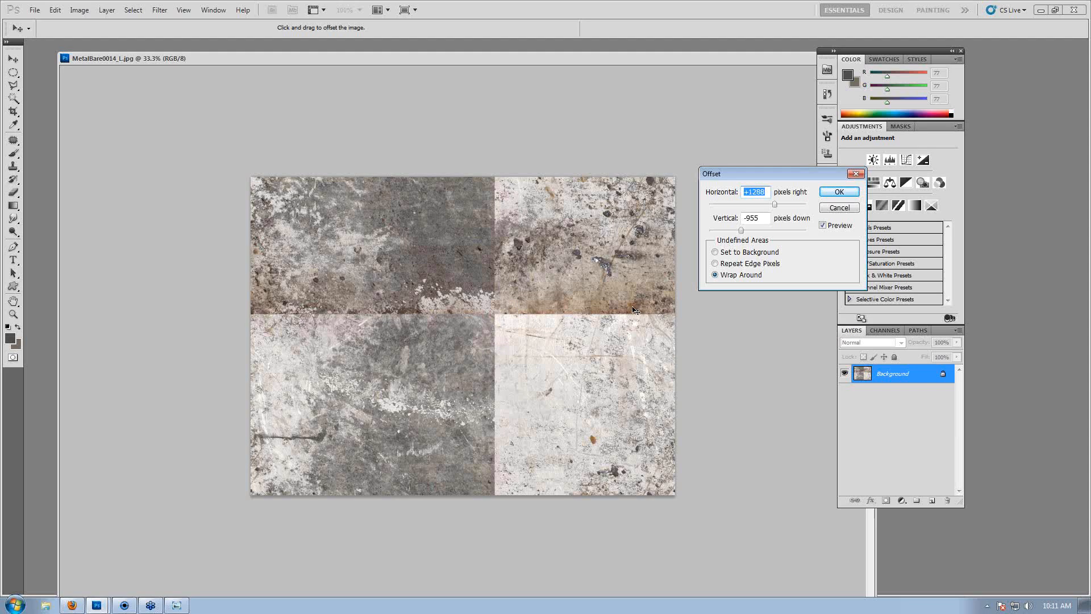
{"action": "left_click", "coordinate": [839, 209]}
{"action": "key", "text": "z"}
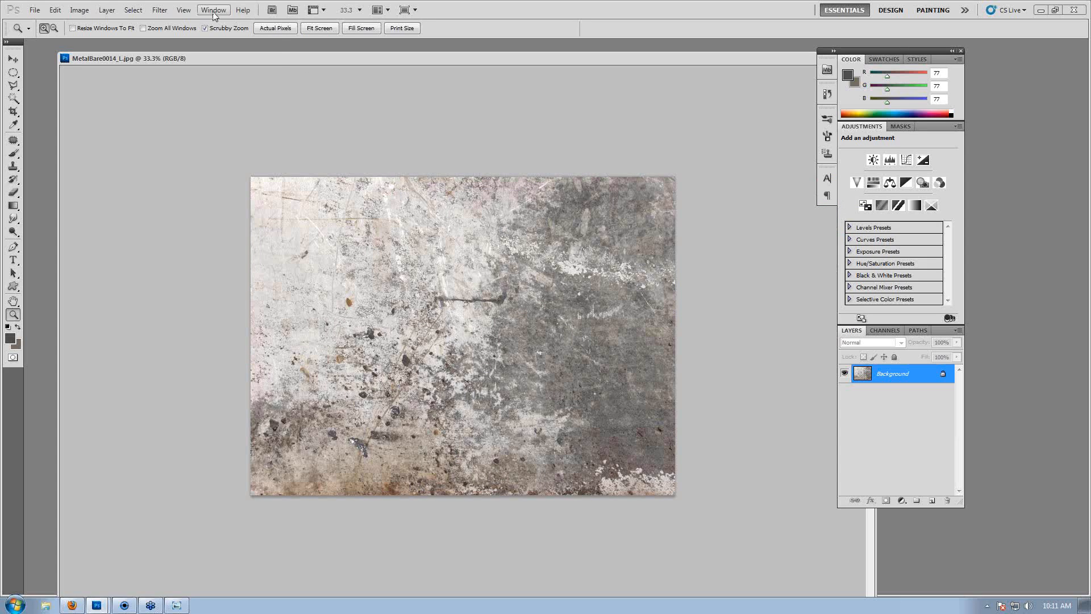
Apply the Offset filter with +1374 pixels horizontal, -955 pixels vertical and Wrap Around for undefined areas.
{"action": "left_click", "coordinate": [159, 10]}
{"action": "mouse_move", "coordinate": [195, 233]}
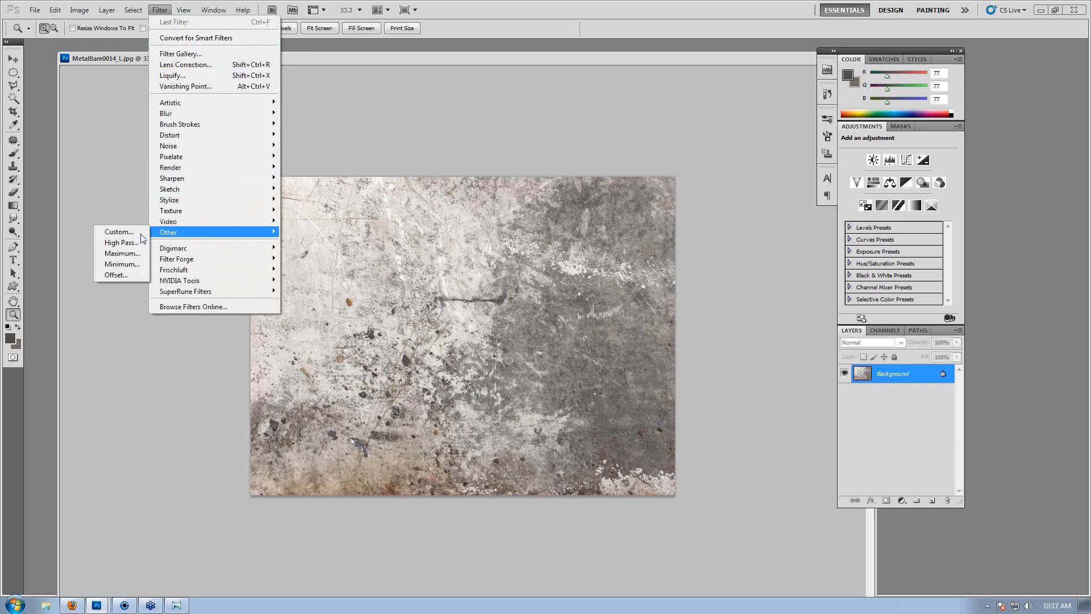
{"action": "left_click", "coordinate": [116, 275]}
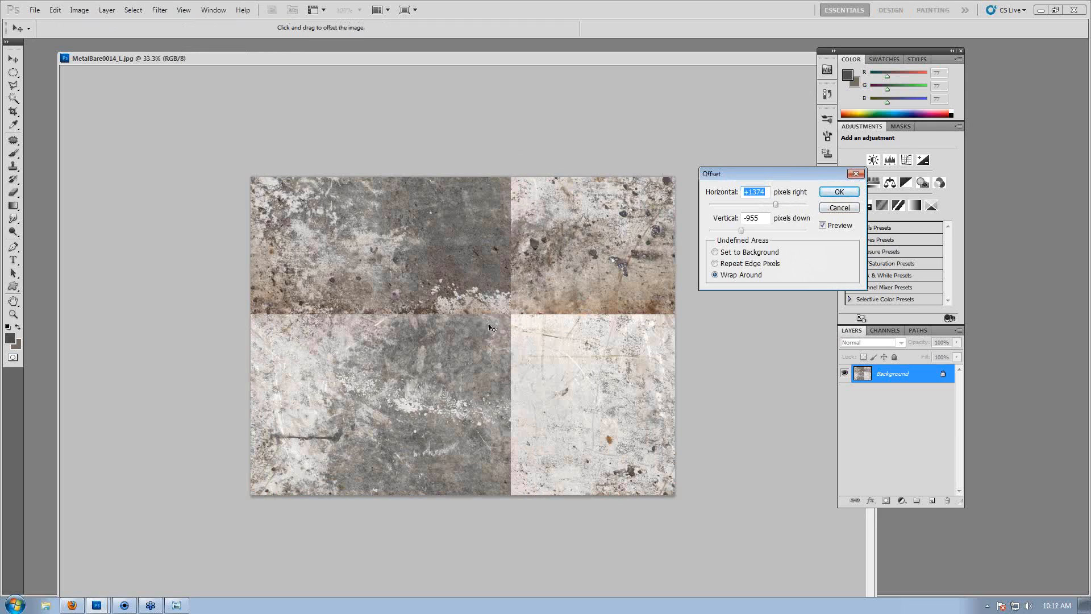
{"action": "left_click", "coordinate": [840, 192]}
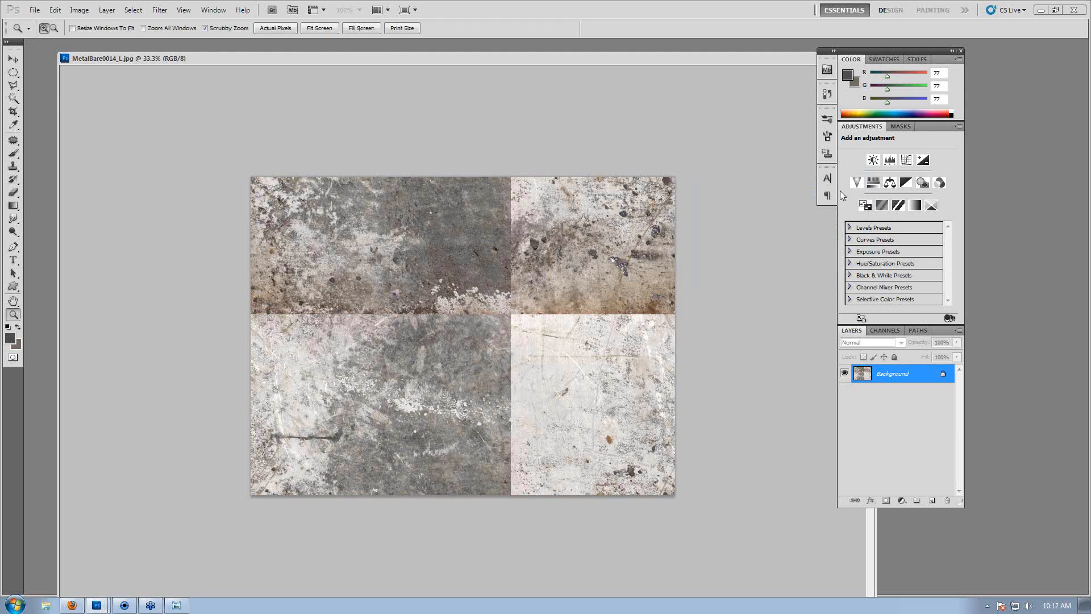
Choose the Clone Stamp tool and set its brush size to 176 px.
{"action": "left_click", "coordinate": [18, 169]}
{"action": "left_click", "coordinate": [51, 166]}
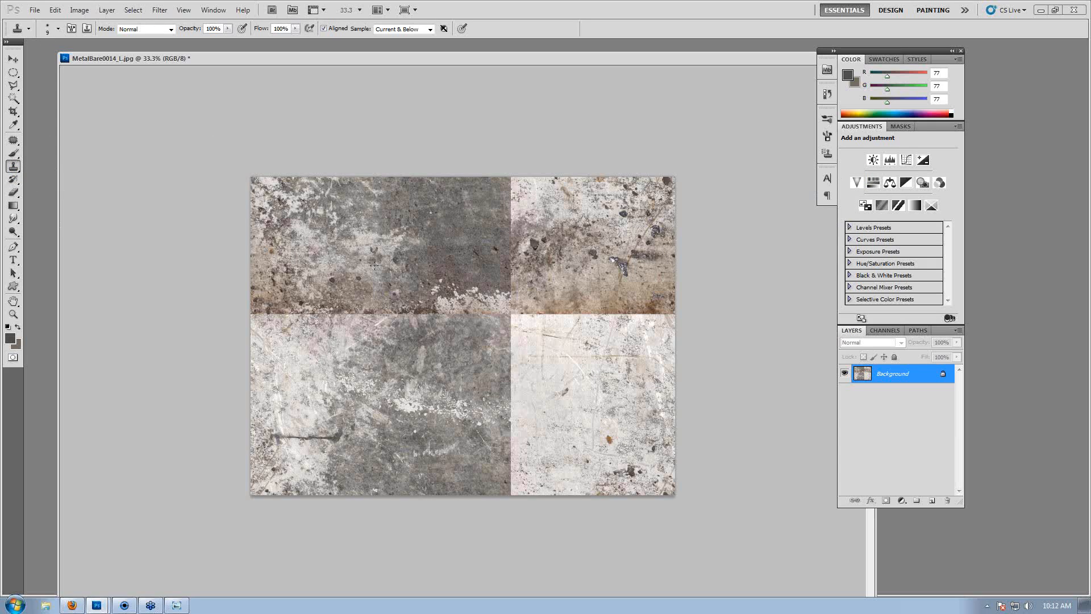
{"action": "left_click", "coordinate": [49, 31]}
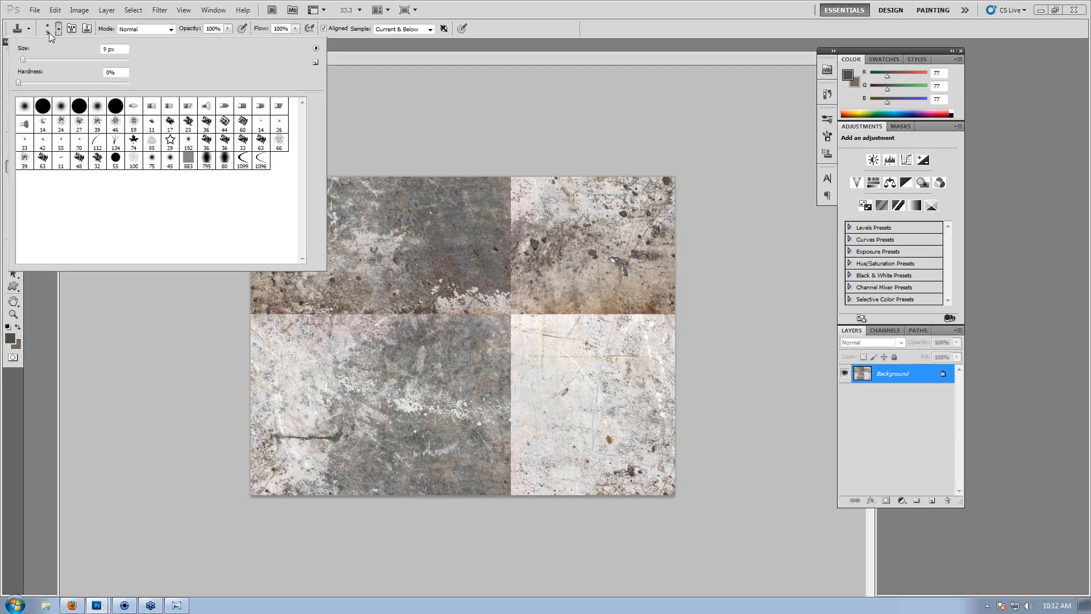
{"action": "mouse_move", "coordinate": [27, 64]}
{"action": "left_mouse_down"}
{"action": "mouse_move", "coordinate": [111, 63]}
{"action": "mouse_move", "coordinate": [95, 60]}
{"action": "left_mouse_up"}
{"action": "left_click", "coordinate": [378, 122]}
{"action": "left_click", "coordinate": [377, 121]}
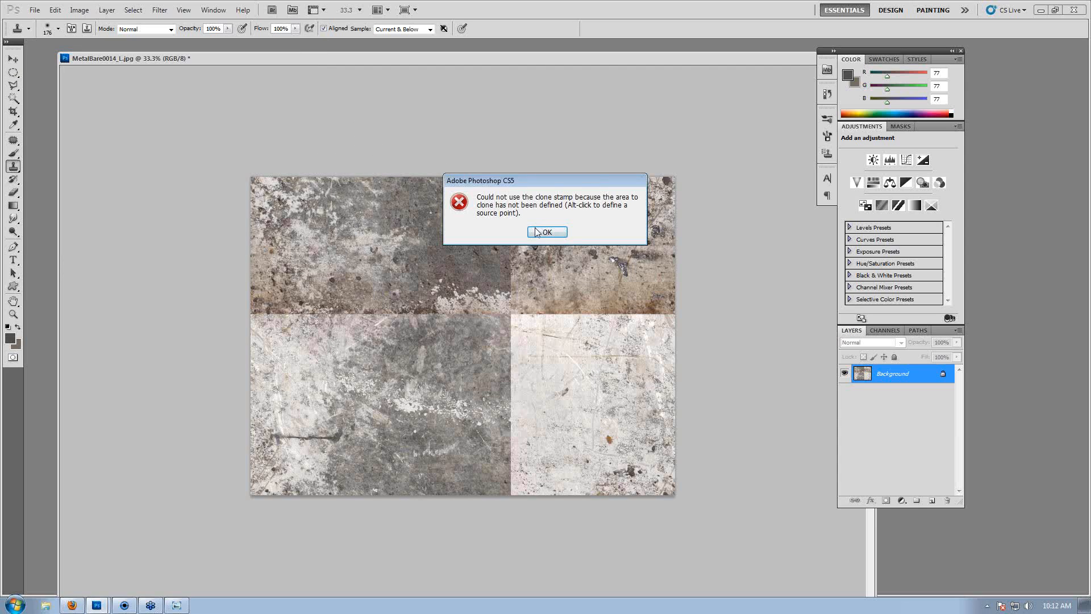
{"action": "left_click", "coordinate": [545, 232]}
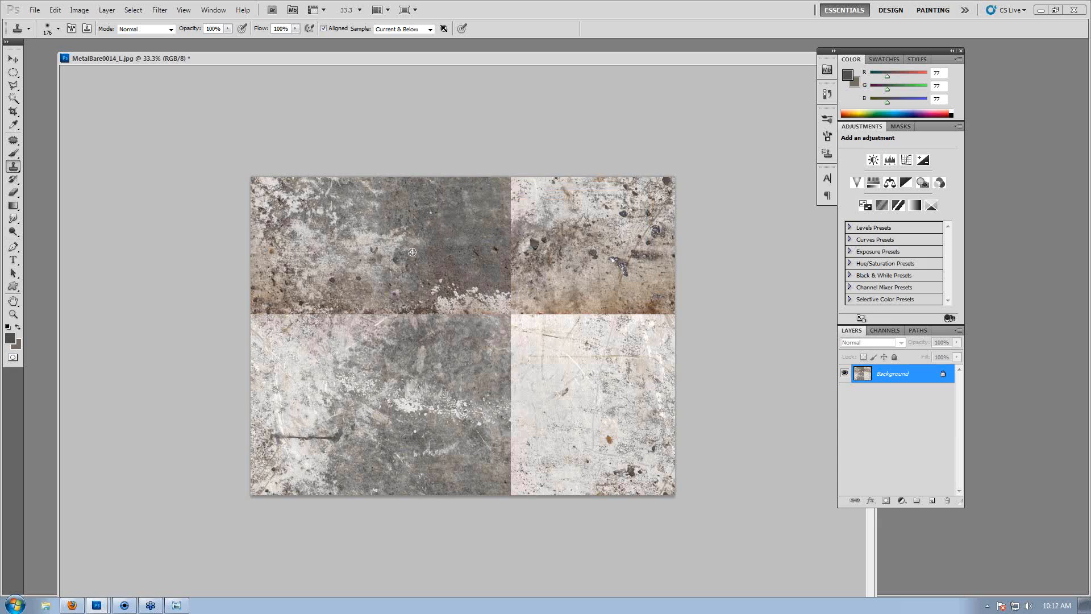
Clone metal texture over the middle of the horizontal seam and along the vertical seam above it.
{"action": "left_click", "coordinate": [391, 230], "text": "alt"}
{"action": "mouse_move", "coordinate": [316, 316]}
{"action": "left_mouse_down"}
{"action": "mouse_move", "coordinate": [508, 312]}
{"action": "mouse_move", "coordinate": [491, 299]}
{"action": "mouse_move", "coordinate": [508, 317]}
{"action": "left_mouse_up"}
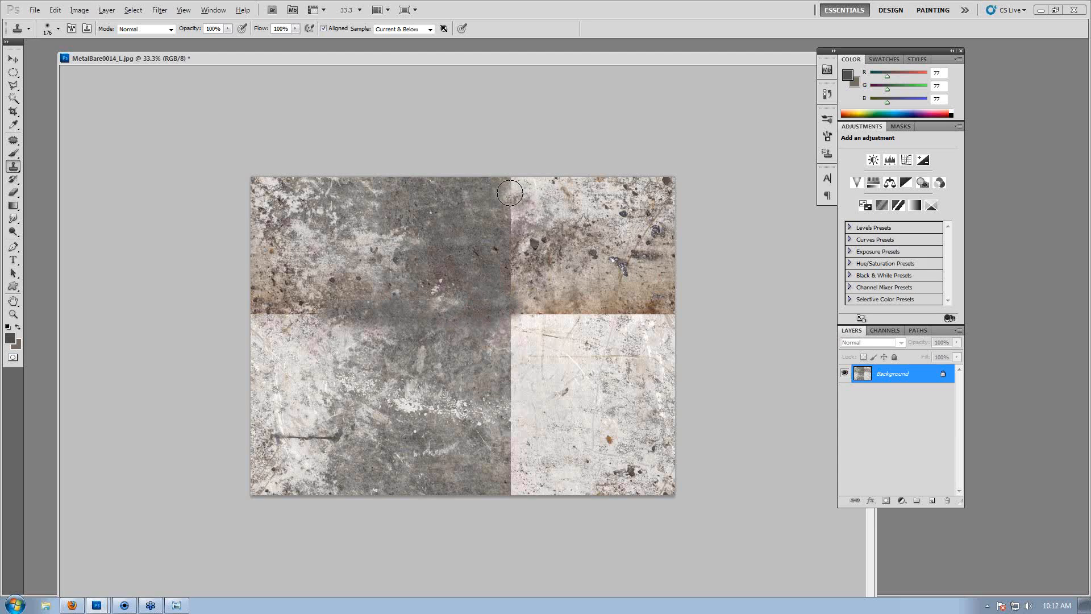
{"action": "mouse_move", "coordinate": [510, 193]}
{"action": "left_mouse_down"}
{"action": "mouse_move", "coordinate": [514, 210]}
{"action": "mouse_move", "coordinate": [528, 188]}
{"action": "mouse_move", "coordinate": [509, 178]}
{"action": "mouse_move", "coordinate": [517, 250]}
{"action": "mouse_move", "coordinate": [537, 250]}
{"action": "mouse_move", "coordinate": [514, 275]}
{"action": "mouse_move", "coordinate": [513, 305]}
{"action": "mouse_move", "coordinate": [489, 266]}
{"action": "mouse_move", "coordinate": [475, 277]}
{"action": "left_mouse_up"}
{"action": "left_click", "coordinate": [634, 202], "text": "alt"}
{"action": "left_click", "coordinate": [552, 258]}
{"action": "left_click", "coordinate": [430, 264], "text": "alt"}
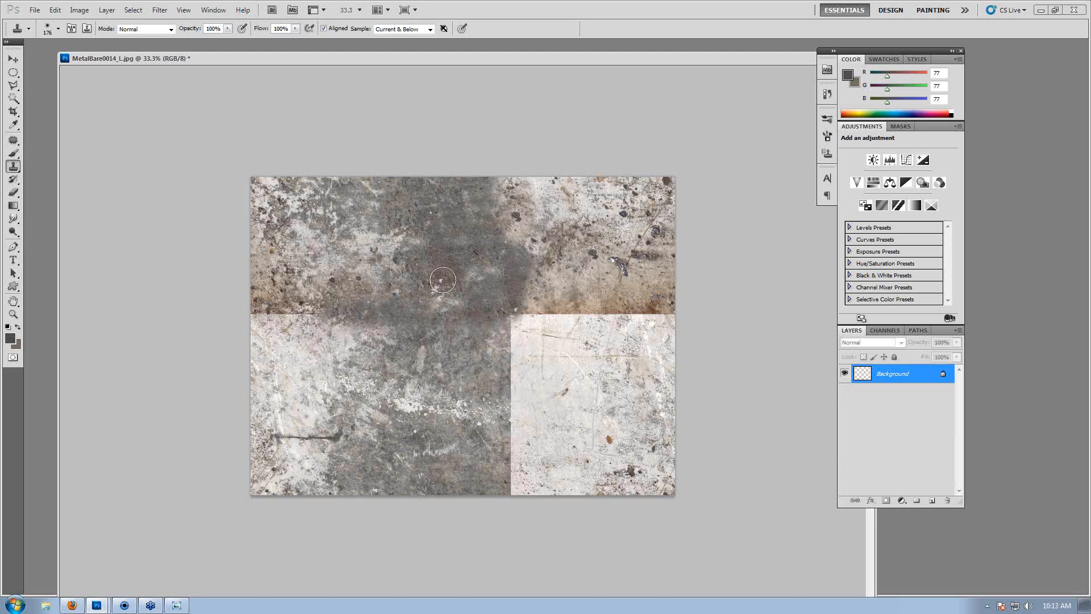
Clone light and dark metal areas over the vertical seam's lower half, down to the image's bottom edge.
{"action": "left_click", "coordinate": [621, 359], "text": "alt"}
{"action": "mouse_move", "coordinate": [529, 320]}
{"action": "left_mouse_down"}
{"action": "mouse_move", "coordinate": [553, 316]}
{"action": "mouse_move", "coordinate": [514, 346]}
{"action": "mouse_move", "coordinate": [513, 387]}
{"action": "mouse_move", "coordinate": [534, 377]}
{"action": "mouse_move", "coordinate": [503, 411]}
{"action": "mouse_move", "coordinate": [543, 424]}
{"action": "left_mouse_up"}
{"action": "left_click", "coordinate": [414, 345], "text": "alt"}
{"action": "left_click", "coordinate": [396, 370], "text": "alt"}
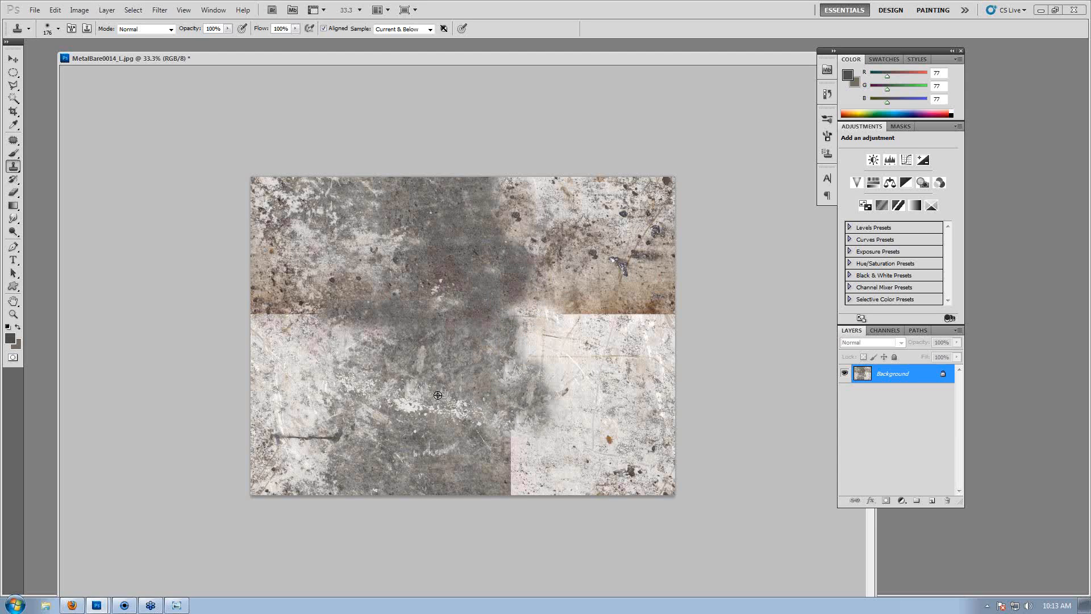
{"action": "left_click", "coordinate": [370, 391], "text": "alt"}
{"action": "mouse_move", "coordinate": [380, 444]}
{"action": "left_mouse_down"}
{"action": "mouse_move", "coordinate": [398, 452]}
{"action": "mouse_move", "coordinate": [379, 444]}
{"action": "left_mouse_up"}
{"action": "left_click", "coordinate": [314, 384], "text": "alt"}
{"action": "mouse_move", "coordinate": [455, 423]}
{"action": "left_mouse_down"}
{"action": "mouse_move", "coordinate": [524, 462]}
{"action": "mouse_move", "coordinate": [525, 482]}
{"action": "mouse_move", "coordinate": [570, 432]}
{"action": "left_mouse_up"}
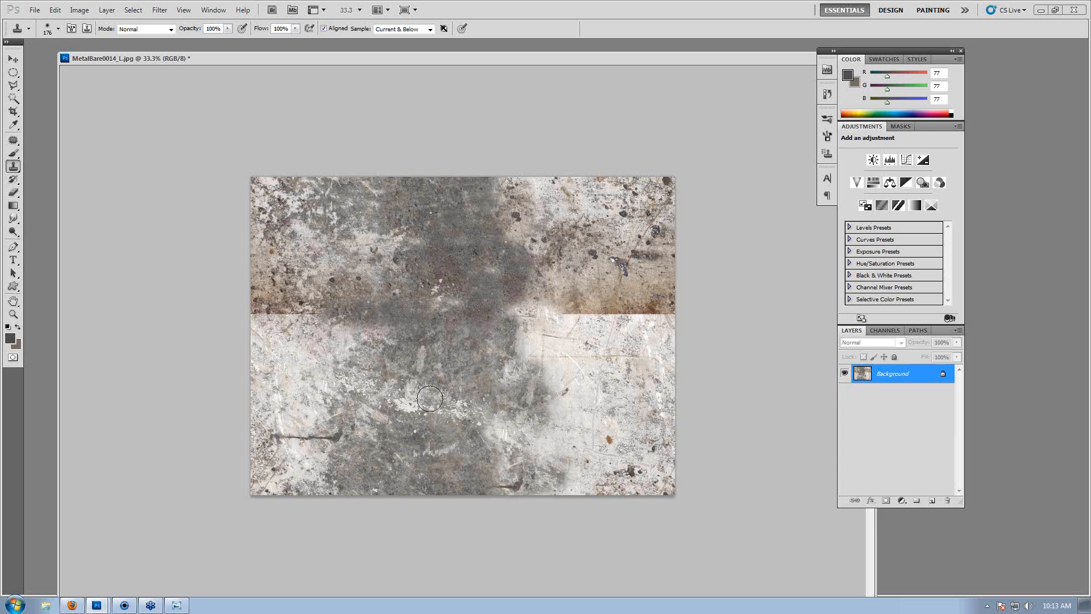
Set the clone stamp opacity to 58% and soften the transition along both halves of the former vertical seam.
{"action": "left_click", "coordinate": [228, 28]}
{"action": "left_click", "coordinate": [387, 234], "text": "alt"}
{"action": "mouse_move", "coordinate": [497, 271]}
{"action": "left_mouse_down"}
{"action": "mouse_move", "coordinate": [551, 263]}
{"action": "mouse_move", "coordinate": [483, 214]}
{"action": "mouse_move", "coordinate": [540, 197]}
{"action": "mouse_move", "coordinate": [567, 220]}
{"action": "left_mouse_up"}
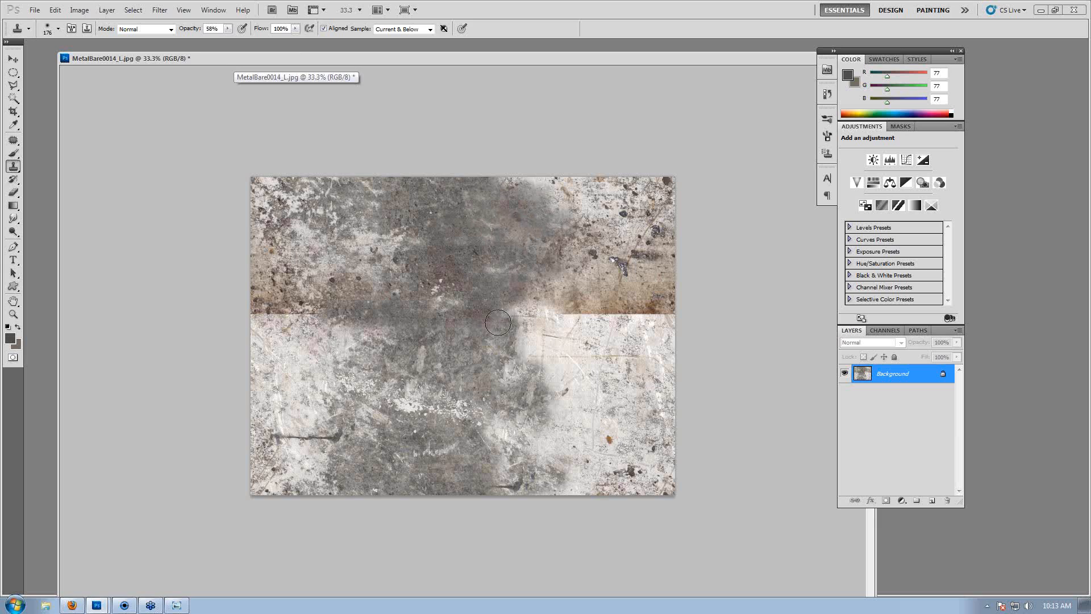
{"action": "mouse_move", "coordinate": [498, 323]}
{"action": "left_mouse_down"}
{"action": "mouse_move", "coordinate": [546, 336]}
{"action": "mouse_move", "coordinate": [528, 430]}
{"action": "left_mouse_up"}
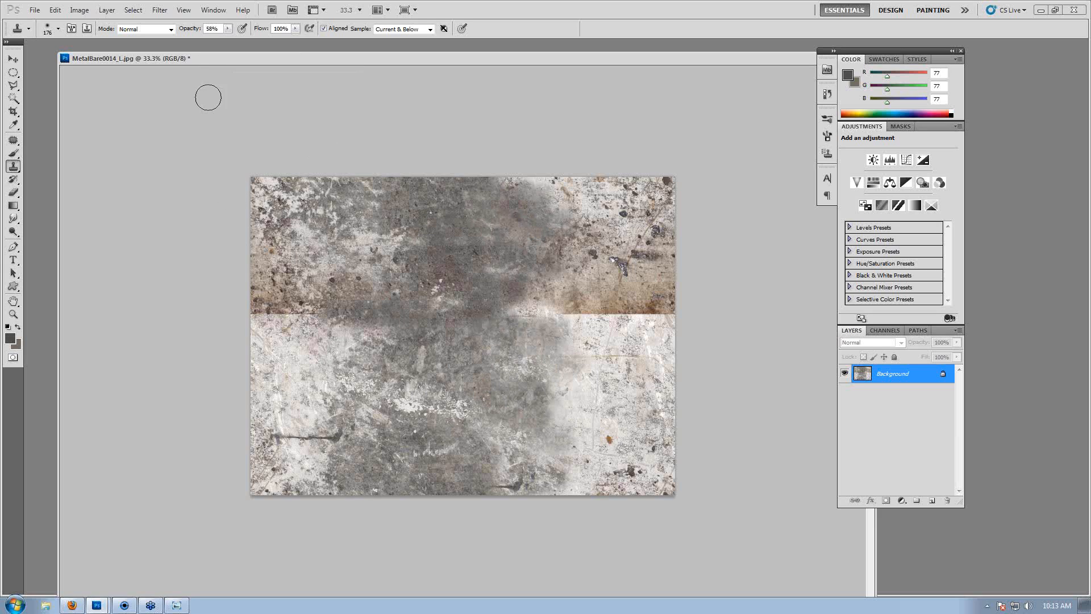
Set the clone stamp opacity back to 100% and clone over the left end of the horizontal seam.
{"action": "mouse_move", "coordinate": [228, 29]}
{"action": "left_mouse_down"}
{"action": "mouse_move", "coordinate": [234, 42]}
{"action": "mouse_move", "coordinate": [321, 49]}
{"action": "left_mouse_up"}
{"action": "left_click", "coordinate": [351, 212], "text": "alt"}
{"action": "mouse_move", "coordinate": [294, 290]}
{"action": "left_mouse_down"}
{"action": "mouse_move", "coordinate": [287, 310]}
{"action": "mouse_move", "coordinate": [311, 319]}
{"action": "mouse_move", "coordinate": [260, 315]}
{"action": "mouse_move", "coordinate": [273, 313]}
{"action": "left_mouse_up"}
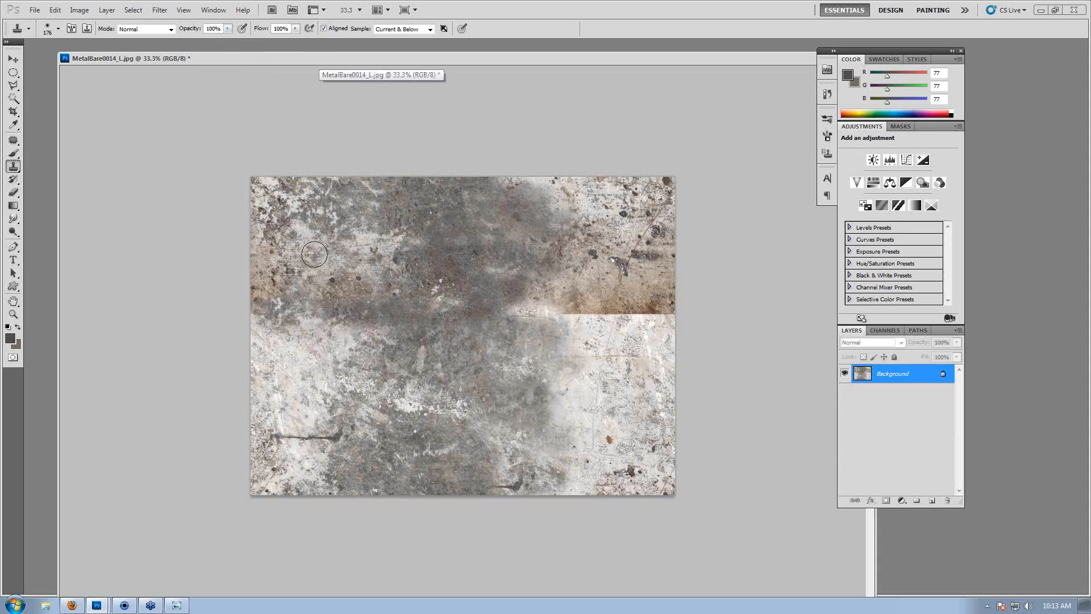
Clone sampled metal texture over the horizontal seam from the image's centre to its right edge.
{"action": "left_click", "coordinate": [464, 266], "text": "alt"}
{"action": "left_click_drag", "start_coordinate": [492, 319], "coordinate": [473, 330]}
{"action": "left_click", "coordinate": [496, 356], "text": "alt"}
{"action": "mouse_move", "coordinate": [554, 353]}
{"action": "left_mouse_down"}
{"action": "mouse_move", "coordinate": [572, 341]}
{"action": "mouse_move", "coordinate": [573, 316]}
{"action": "mouse_move", "coordinate": [544, 311]}
{"action": "mouse_move", "coordinate": [596, 321]}
{"action": "mouse_move", "coordinate": [656, 311]}
{"action": "left_mouse_up"}
{"action": "left_click", "coordinate": [533, 344], "text": "alt"}
{"action": "left_click", "coordinate": [527, 365], "text": "alt"}
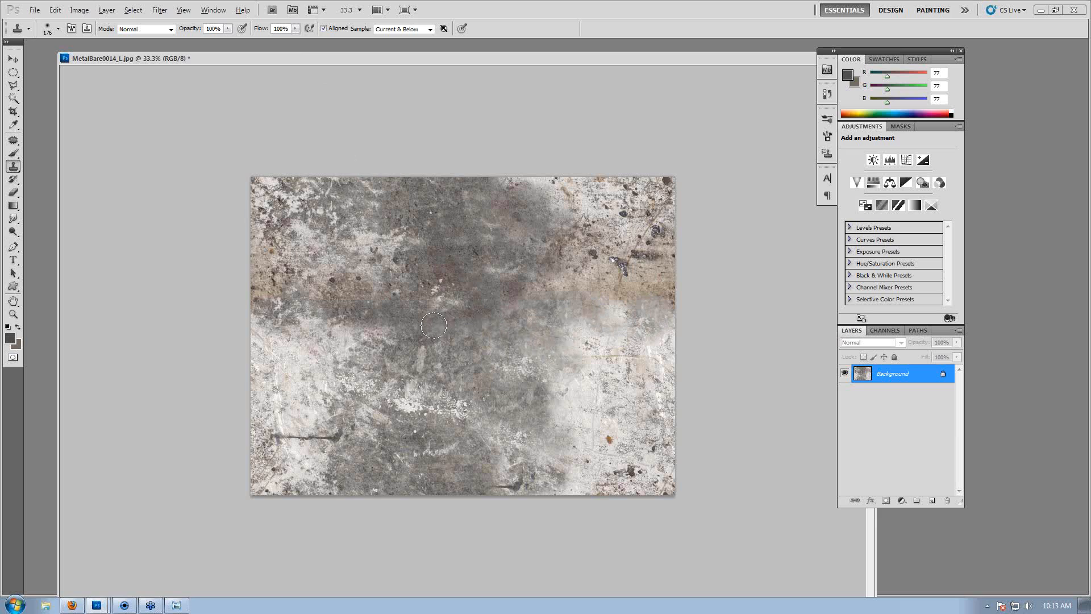
Clone sampled metal texture over the remaining blotches around the image's centre and along the right part of the horizontal seam.
{"action": "left_click", "coordinate": [429, 377], "text": "alt"}
{"action": "mouse_move", "coordinate": [449, 320]}
{"action": "left_mouse_down"}
{"action": "mouse_move", "coordinate": [430, 300]}
{"action": "mouse_move", "coordinate": [441, 326]}
{"action": "mouse_move", "coordinate": [405, 371]}
{"action": "left_mouse_up"}
{"action": "left_click", "coordinate": [473, 280], "text": "alt"}
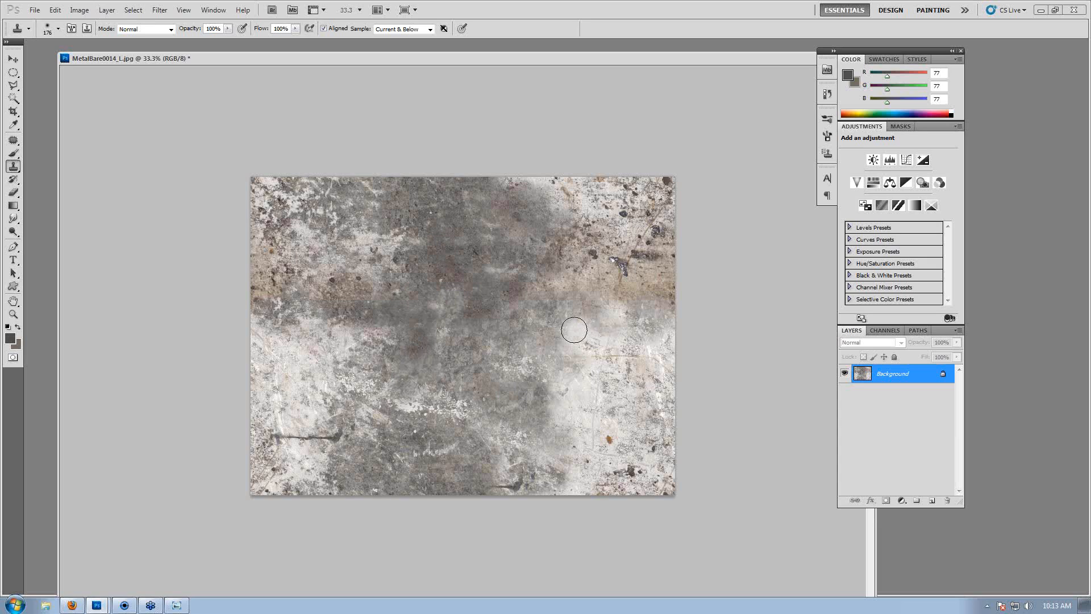
{"action": "left_click_drag", "start_coordinate": [574, 330], "coordinate": [606, 327]}
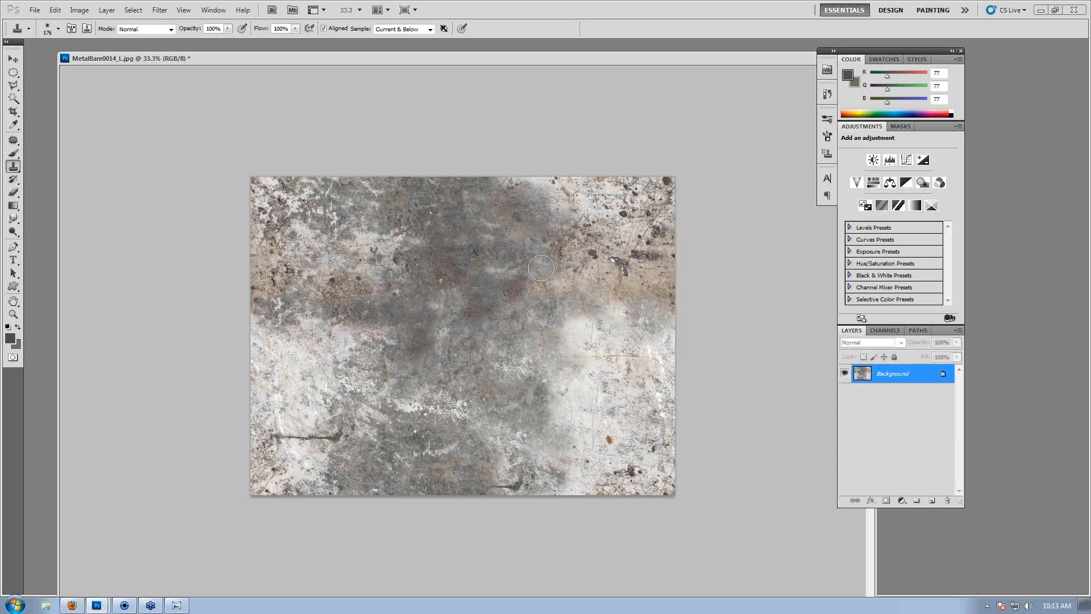
Offset the image by +1374 and -955 pixels with Wrap Around, and clone over the dark mark left of centre.
{"action": "left_click", "coordinate": [160, 9]}
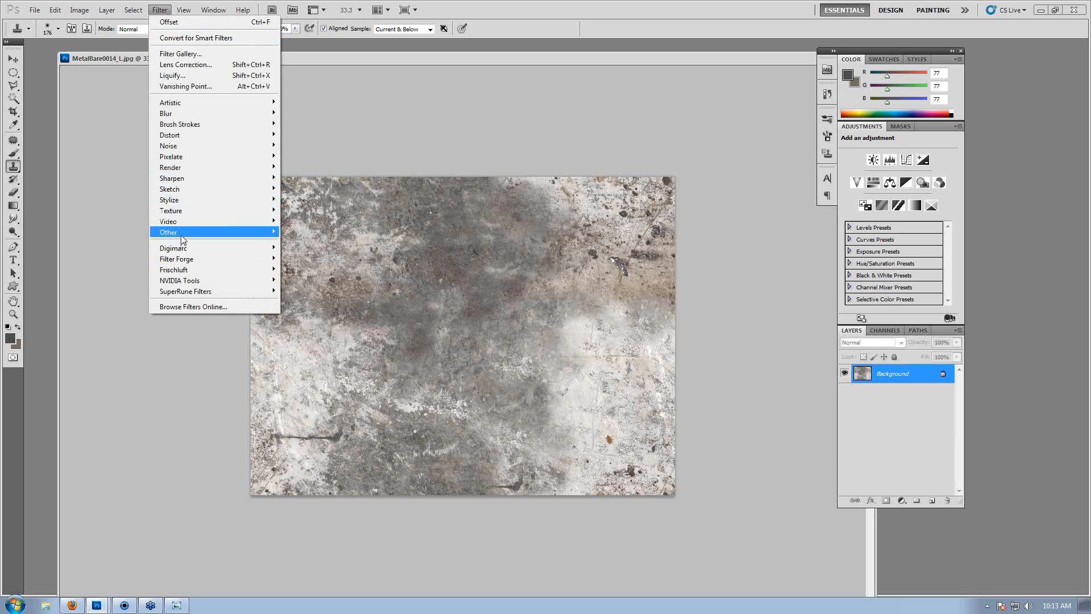
{"action": "mouse_move", "coordinate": [182, 239]}
{"action": "left_click", "coordinate": [114, 278]}
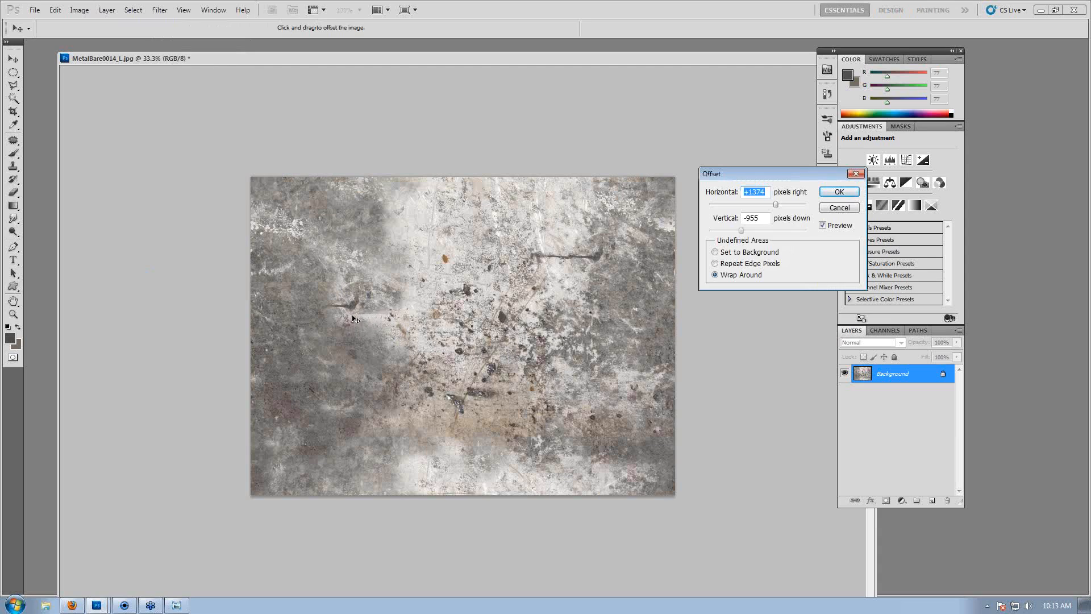
{"action": "left_click", "coordinate": [827, 195]}
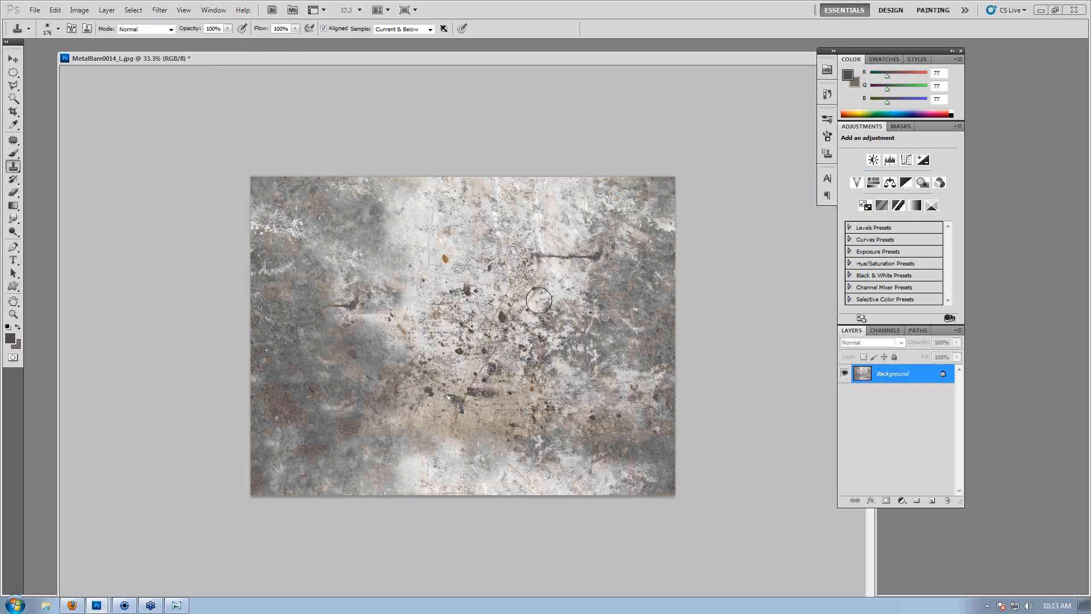
{"action": "left_click", "coordinate": [398, 264], "text": "alt"}
{"action": "mouse_move", "coordinate": [360, 317]}
{"action": "left_mouse_down"}
{"action": "mouse_move", "coordinate": [369, 307]}
{"action": "mouse_move", "coordinate": [413, 319]}
{"action": "left_mouse_up"}
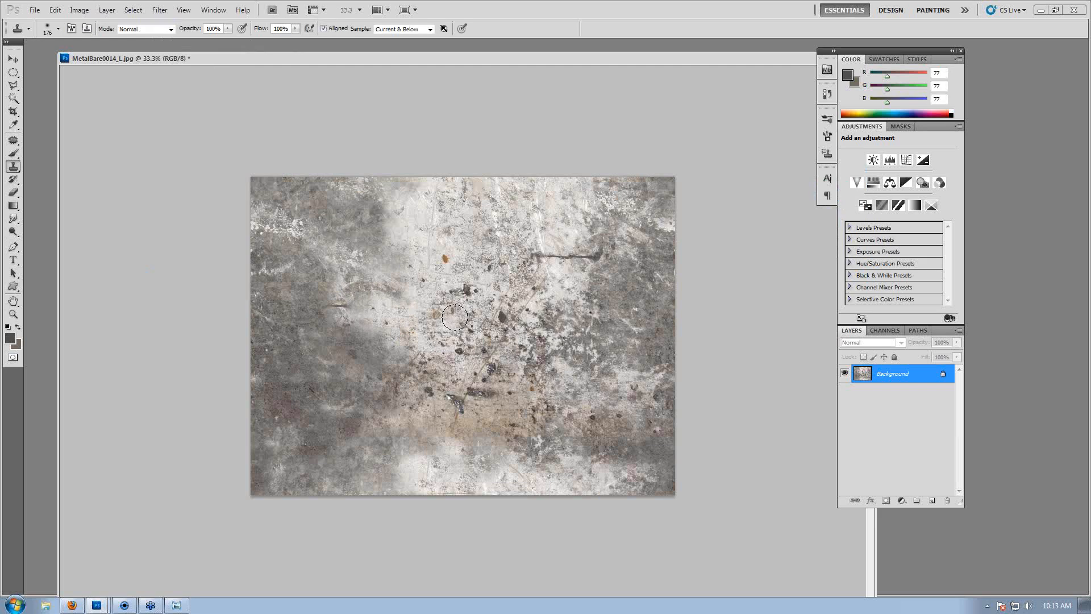
Save the image as the JPEG metal_seamless.jpg in the Tiled vs. Non Tiled folder.
{"action": "left_click", "coordinate": [33, 13]}
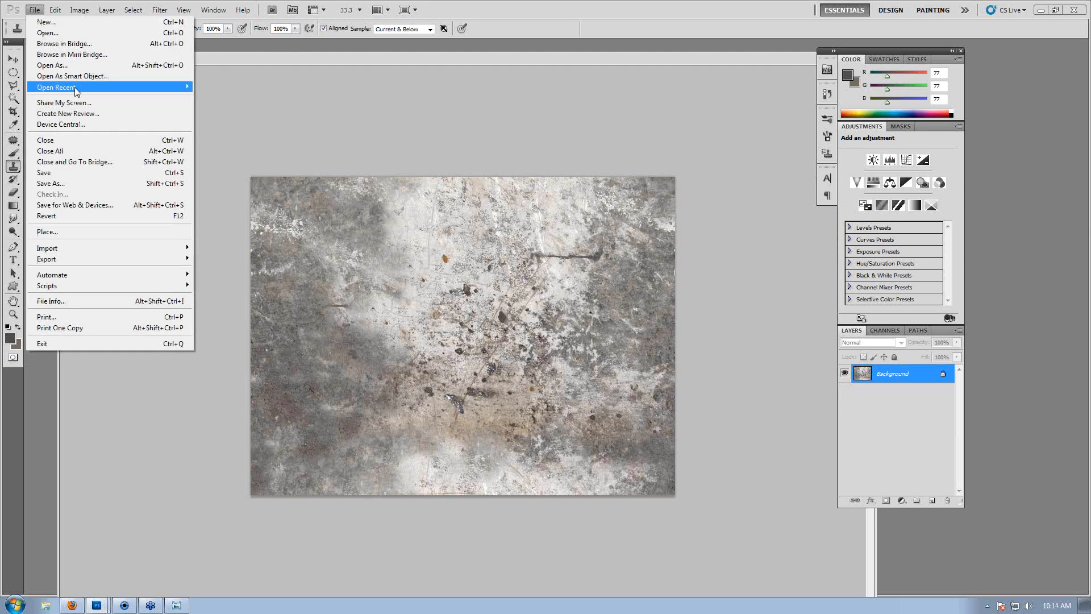
{"action": "left_click", "coordinate": [73, 180]}
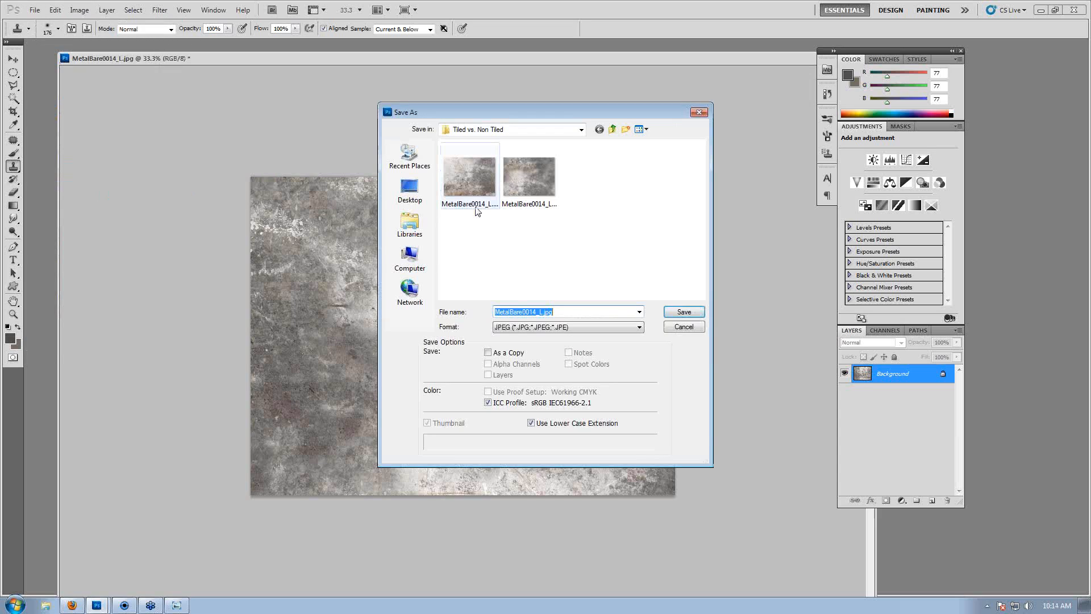
{"action": "left_click", "coordinate": [515, 328]}
{"action": "left_click", "coordinate": [514, 405]}
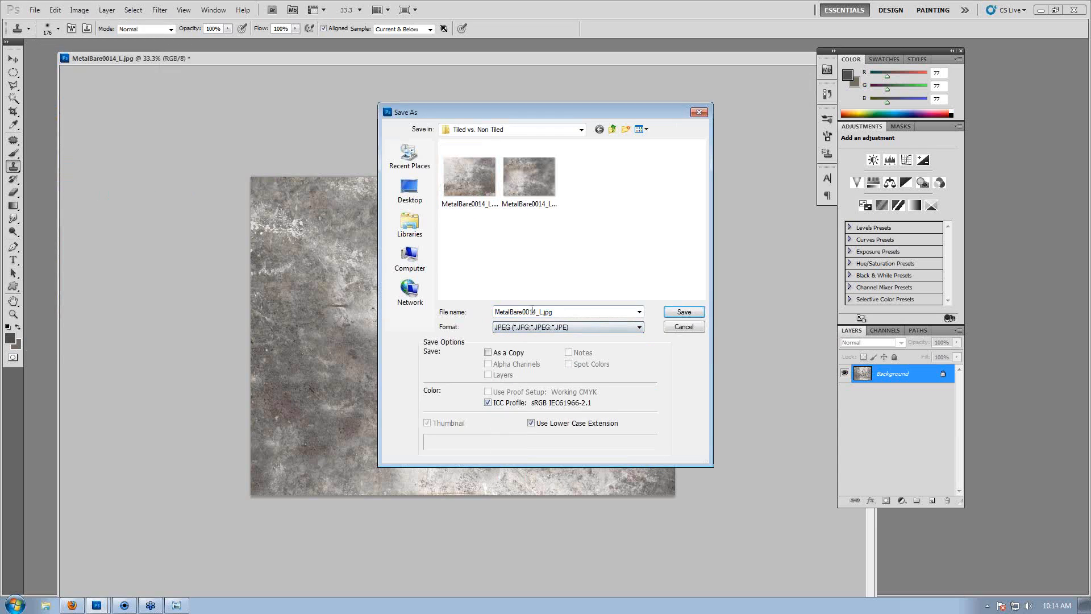
{"action": "double_click", "coordinate": [546, 311]}
{"action": "left_click_drag", "start_coordinate": [543, 312], "coordinate": [326, 300]}
{"action": "type", "text": "metal_"}
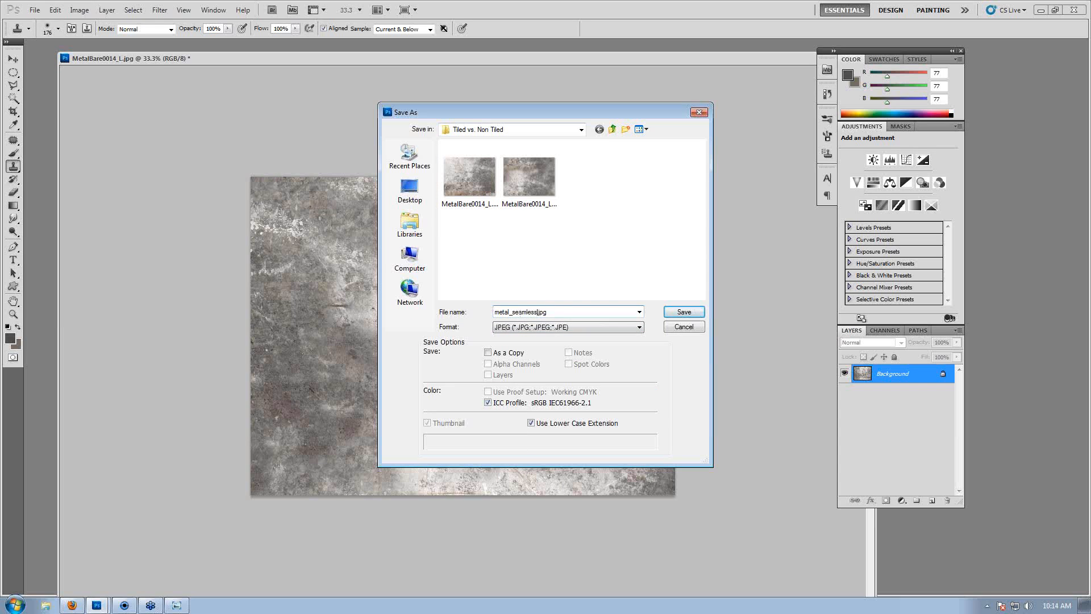
{"action": "type", "text": "sesmless"}
{"action": "key", "text": "Return"}
{"action": "key", "text": "Return"}
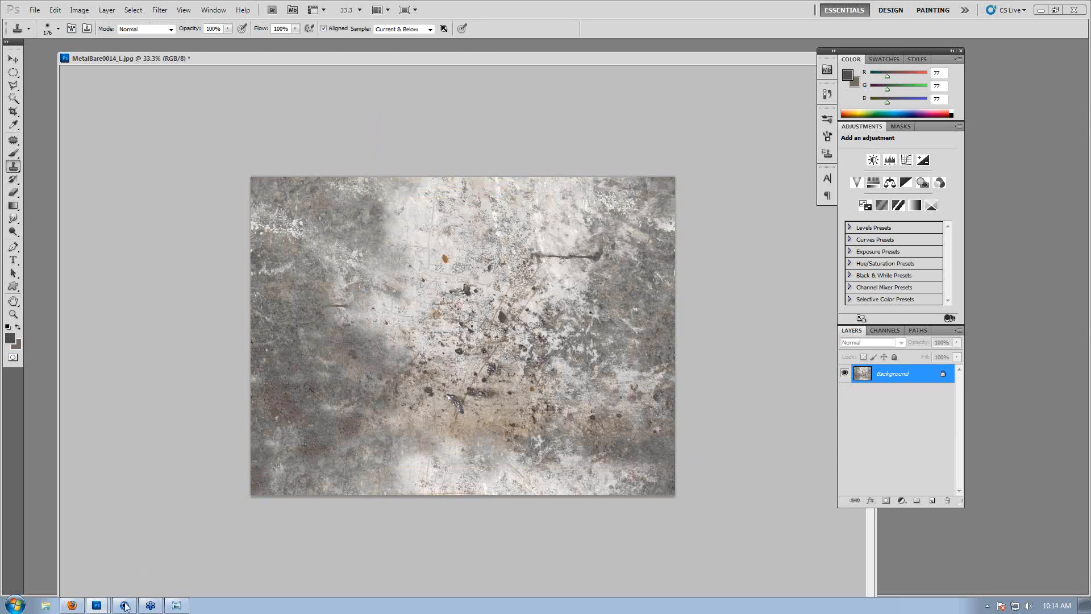
Switch to KeyShot and load metal_seamless.jpg as the texture of the front ball's metal material.
{"action": "left_click", "coordinate": [125, 606]}
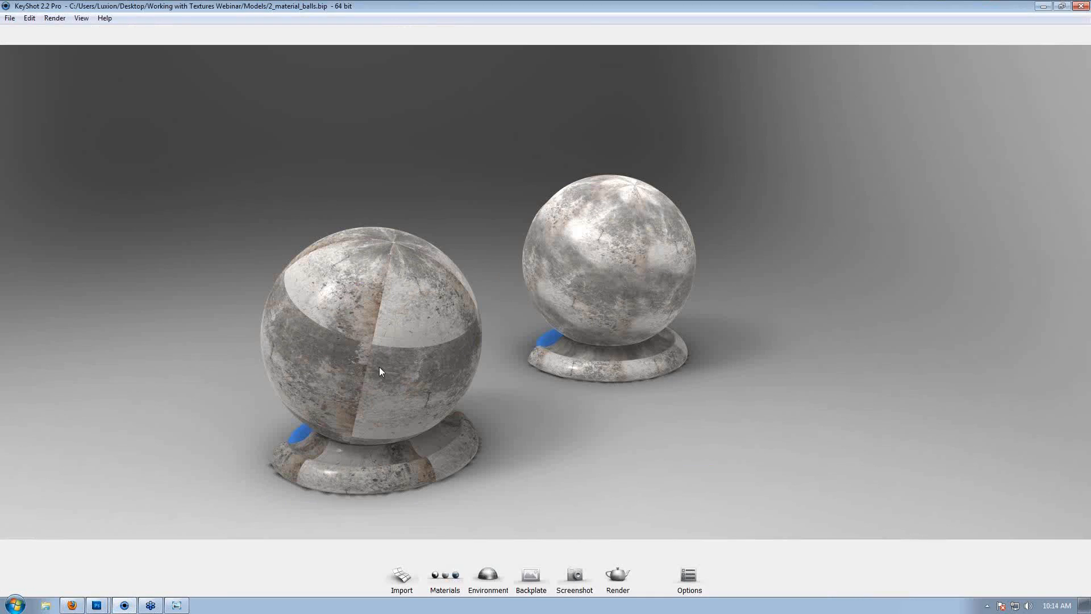
{"action": "double_click", "coordinate": [385, 291]}
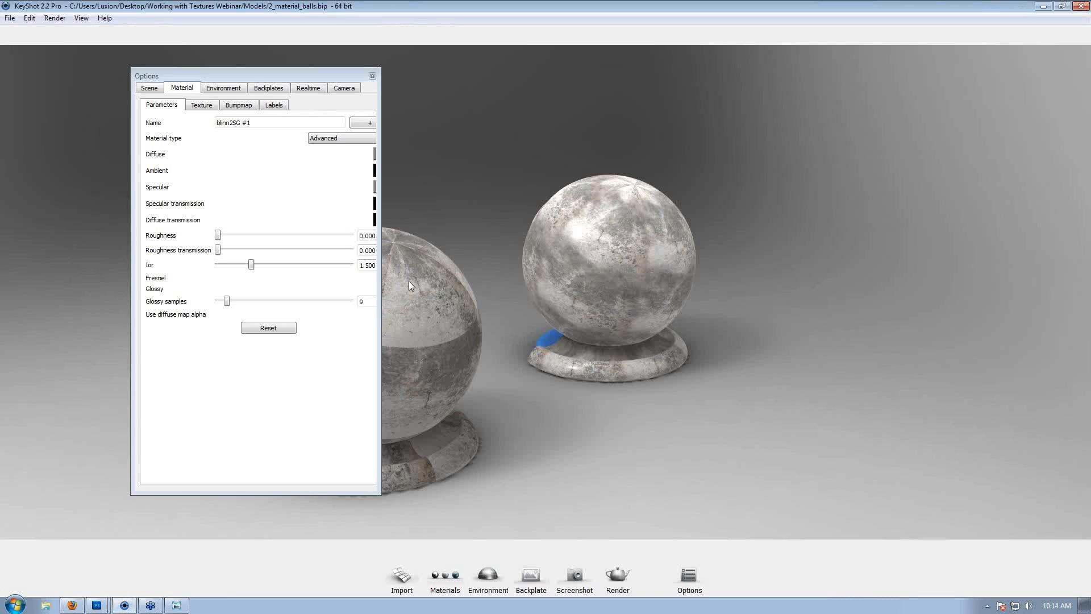
{"action": "left_click_drag", "start_coordinate": [218, 77], "coordinate": [653, 82]}
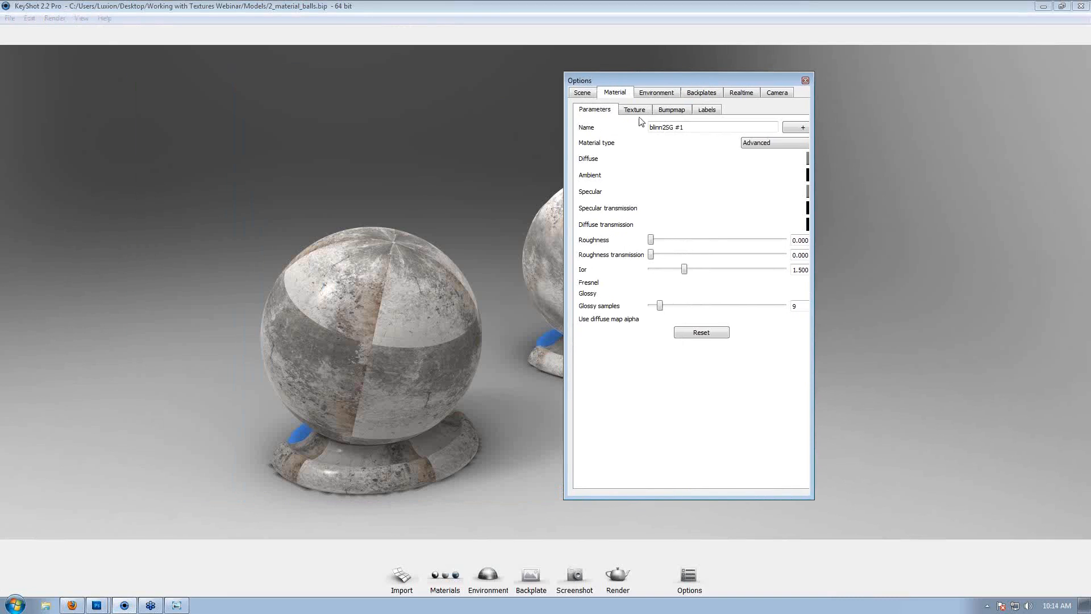
{"action": "left_click", "coordinate": [634, 109]}
{"action": "left_click", "coordinate": [646, 169]}
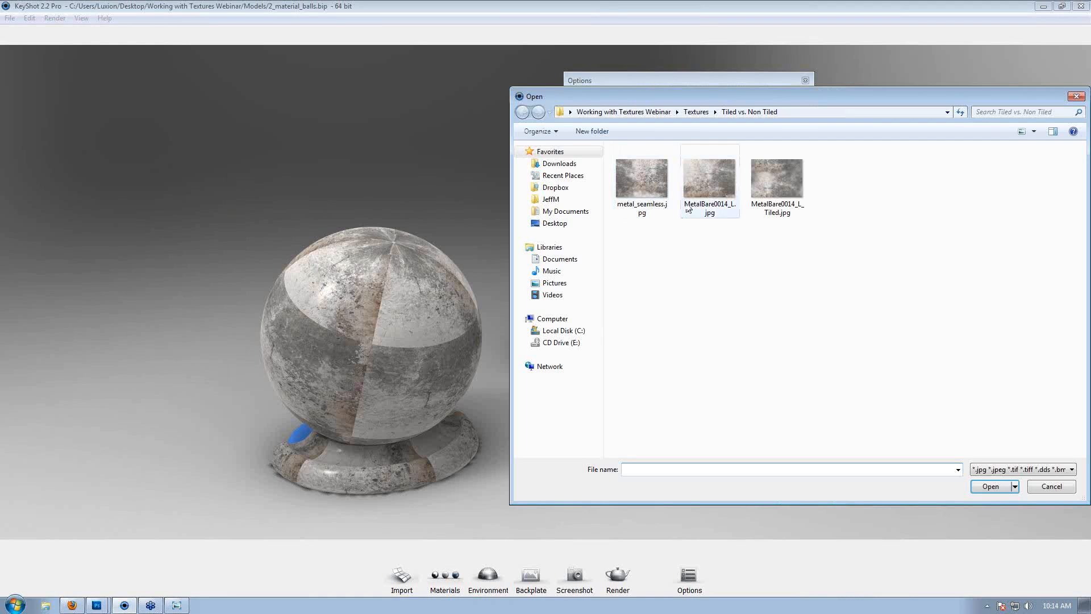
{"action": "left_click", "coordinate": [637, 180]}
{"action": "double_click", "coordinate": [636, 179]}
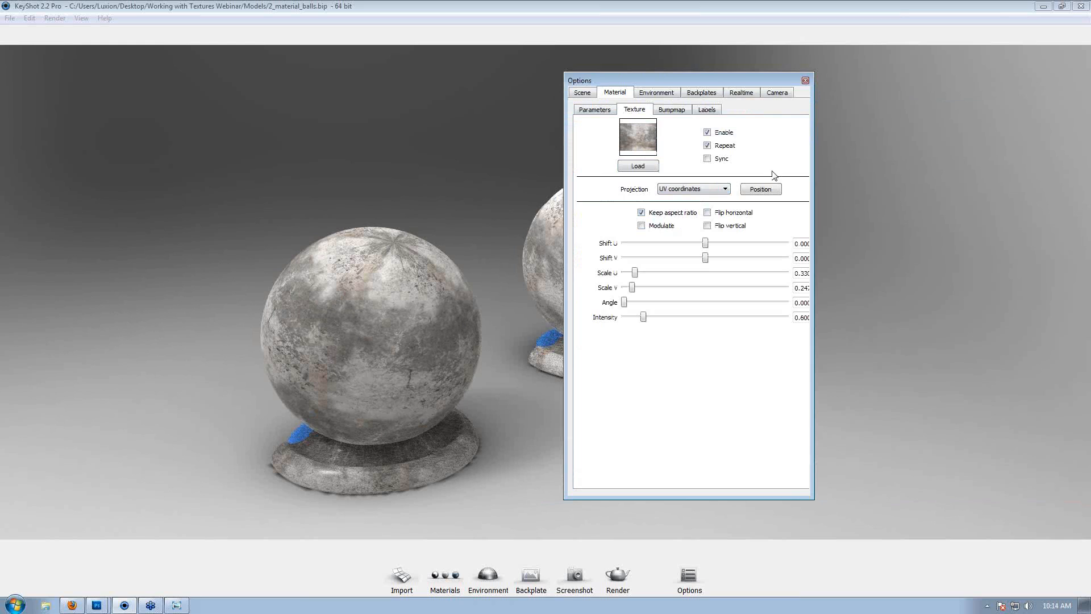
Compare the Photoshop image with the front ball in KeyShot, and examine the bump map settings of the ball's metal and blue materials.
{"action": "key", "text": "alt+Tab"}
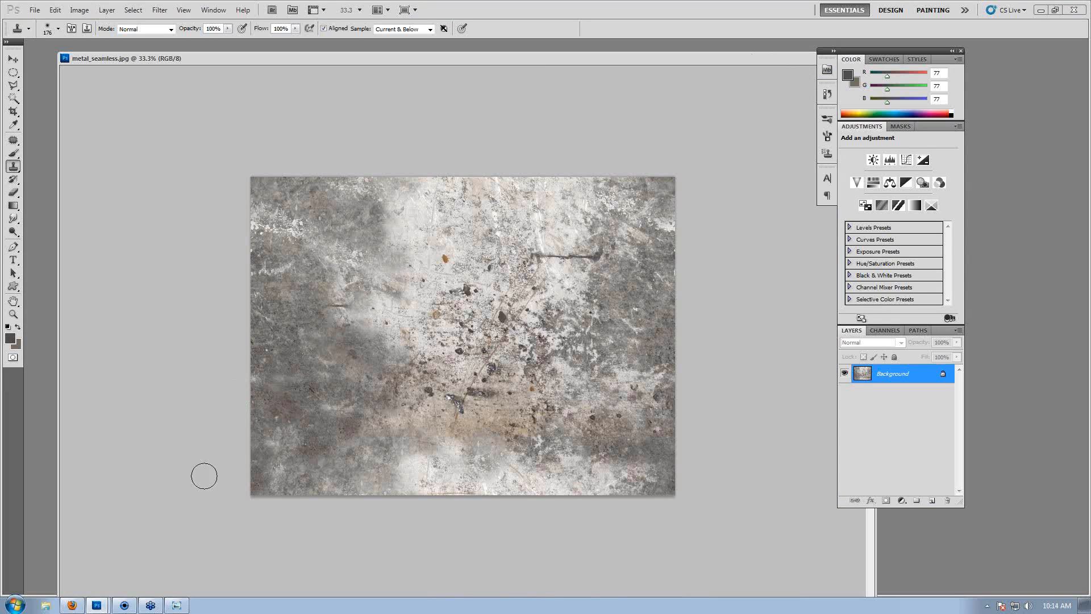
{"action": "left_click", "coordinate": [124, 606]}
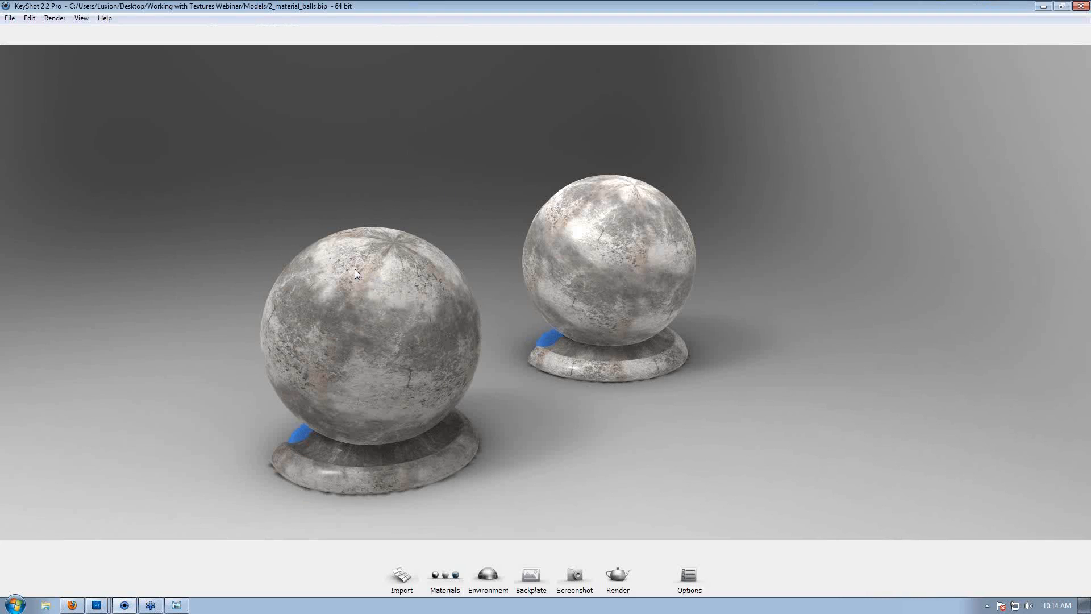
{"action": "double_click", "coordinate": [390, 275]}
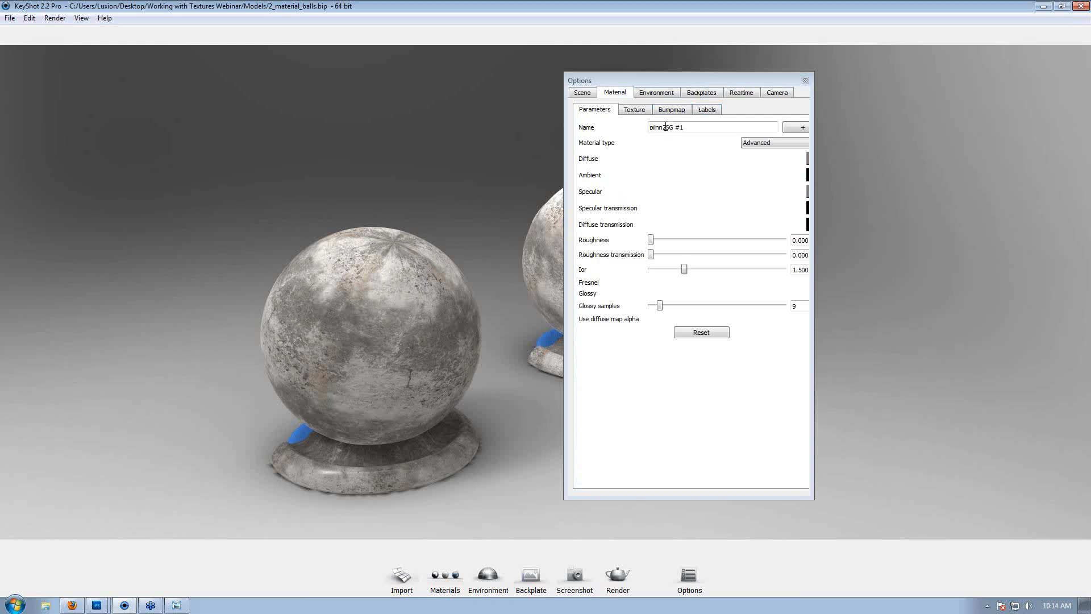
{"action": "left_click", "coordinate": [672, 109]}
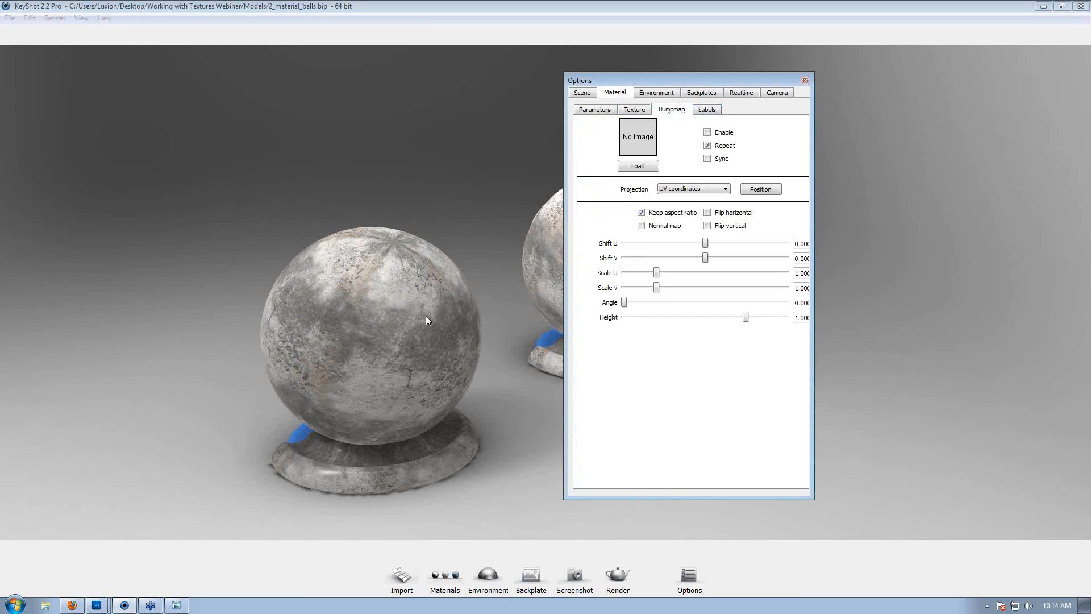
{"action": "double_click", "coordinate": [343, 327]}
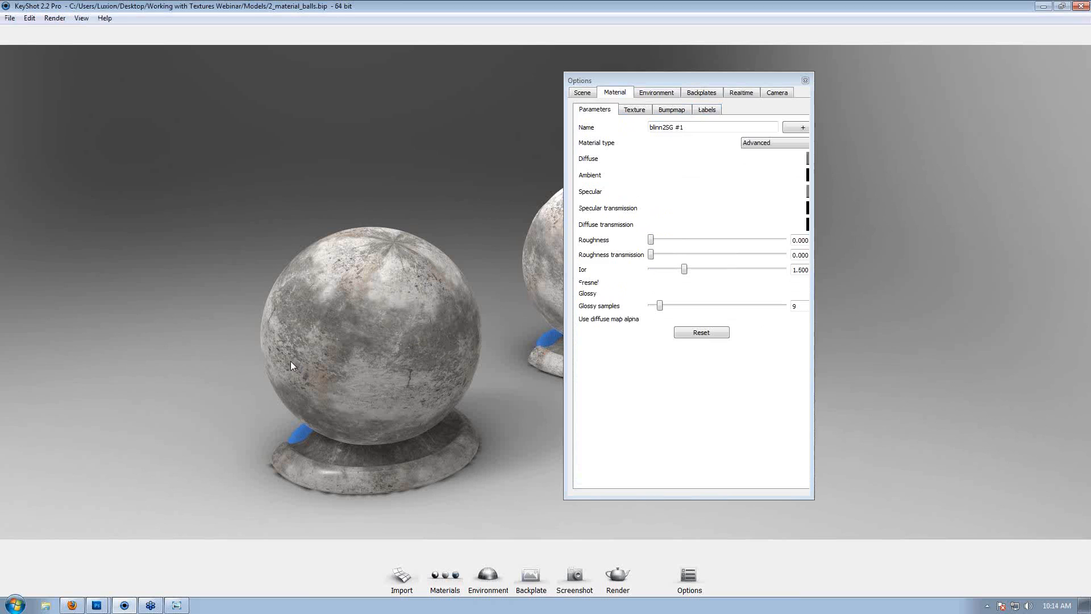
{"action": "left_click_drag", "start_coordinate": [299, 361], "coordinate": [432, 354]}
{"action": "double_click", "coordinate": [468, 289]}
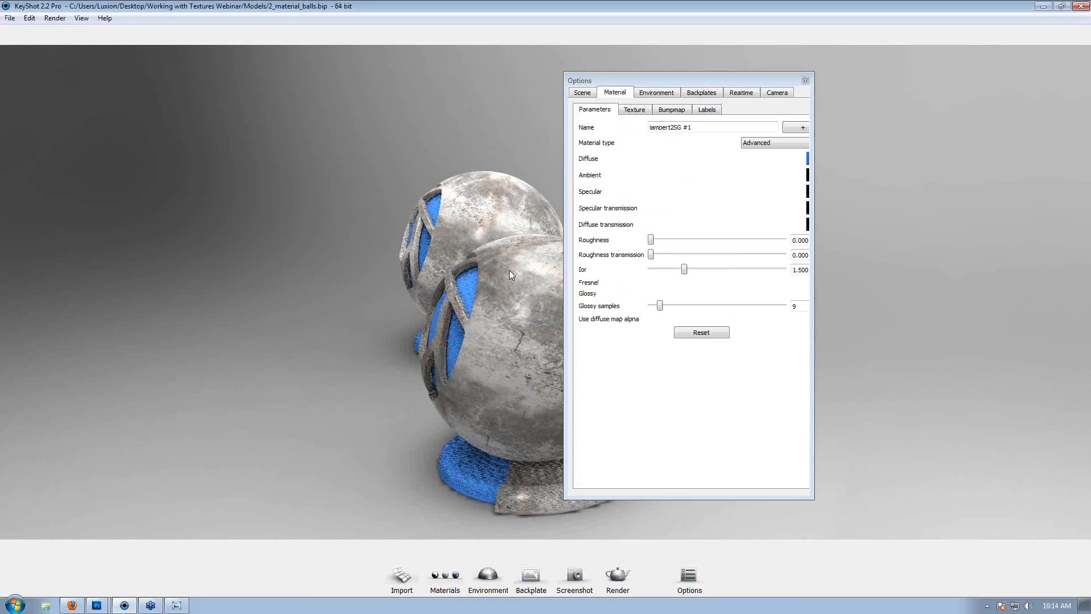
{"action": "left_click", "coordinate": [675, 112]}
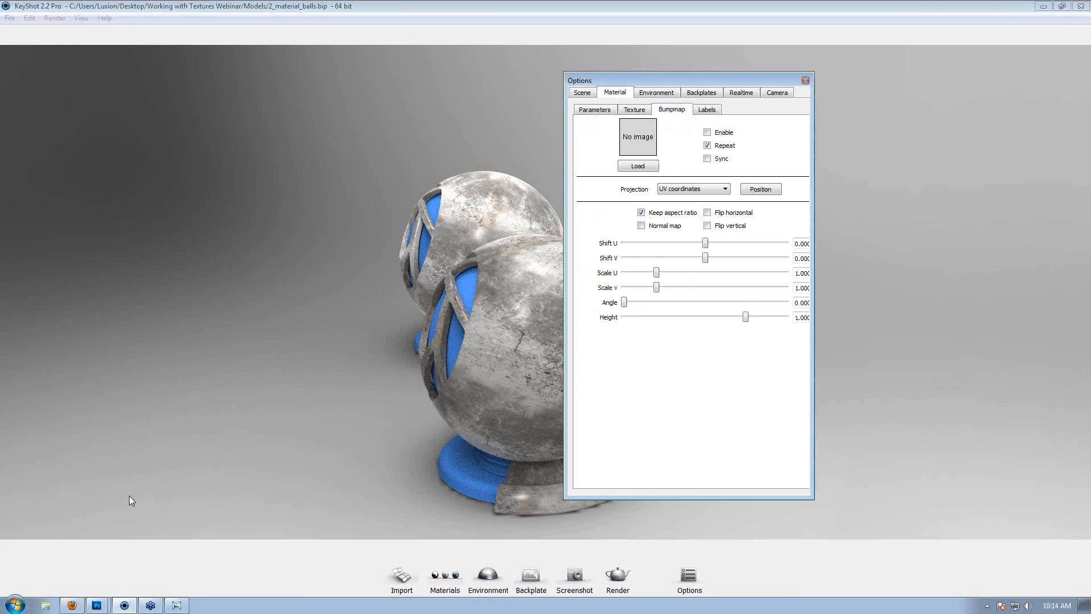
{"action": "left_click", "coordinate": [806, 80]}
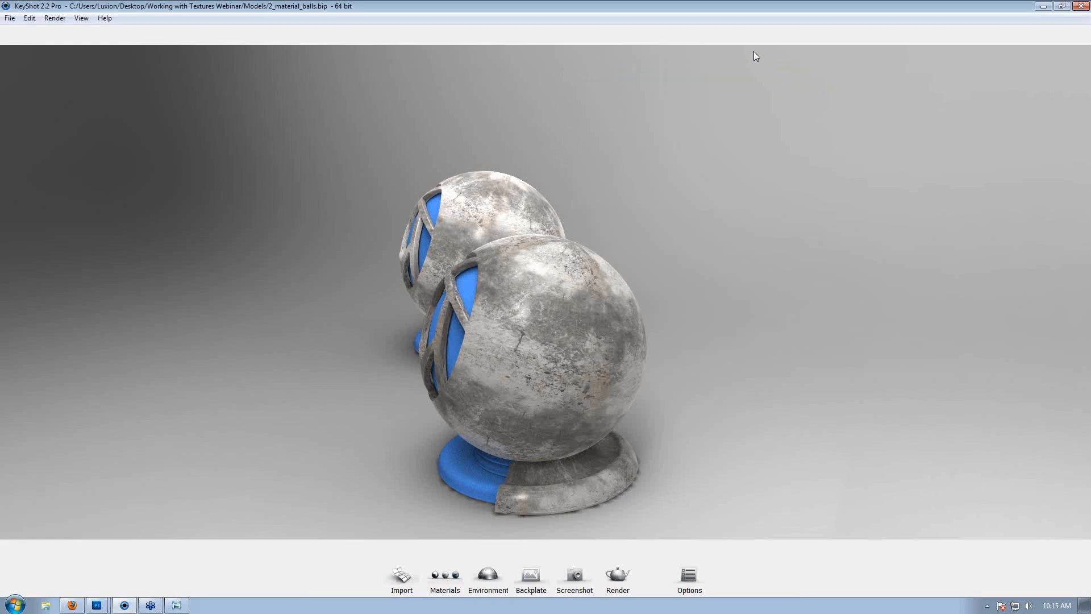
View circular_bump.jpg from the webinar's Textures folder, inside Bump vs. Normal.
{"action": "key", "text": "super+d"}
{"action": "double_click", "coordinate": [21, 198]}
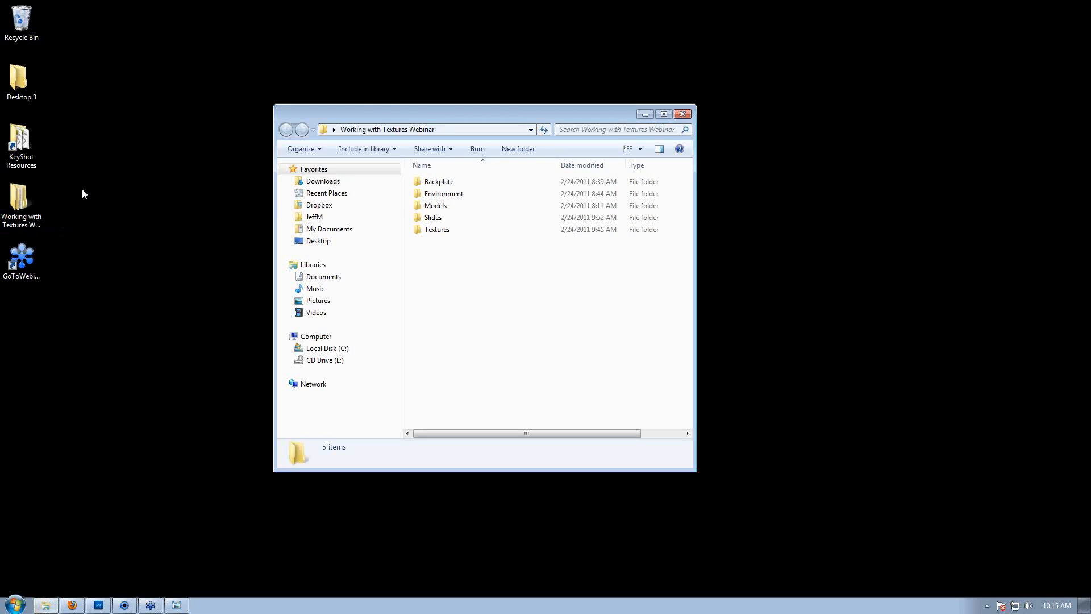
{"action": "double_click", "coordinate": [439, 229]}
{"action": "double_click", "coordinate": [442, 182]}
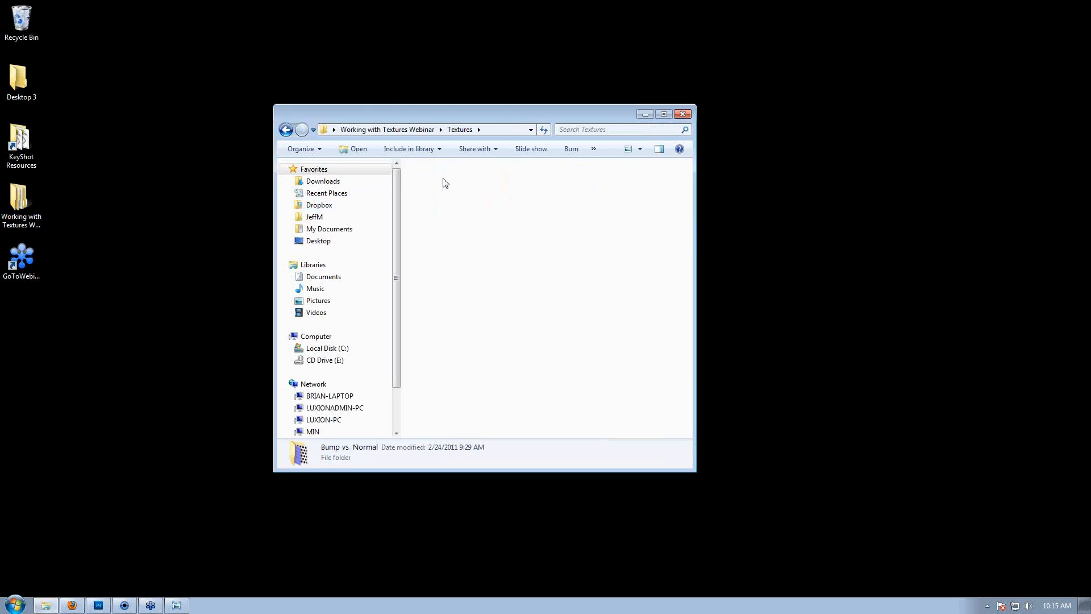
{"action": "double_click", "coordinate": [450, 193]}
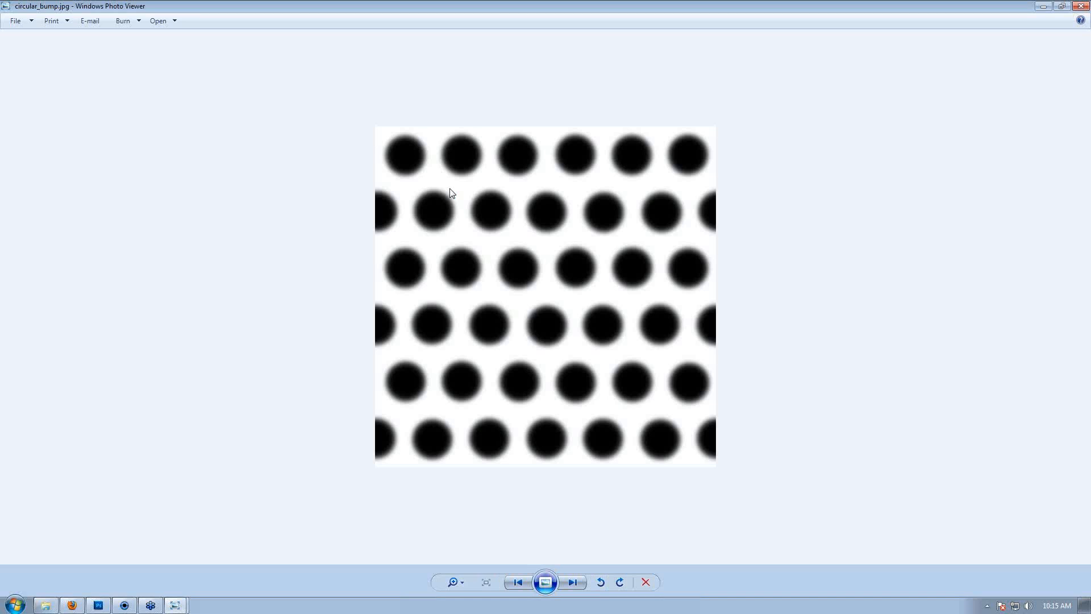
Return to KeyShot, load circular_bump.jpg as the bump map of the front ball's metal material, and set its height to about 1.13.
{"action": "left_click", "coordinate": [124, 605]}
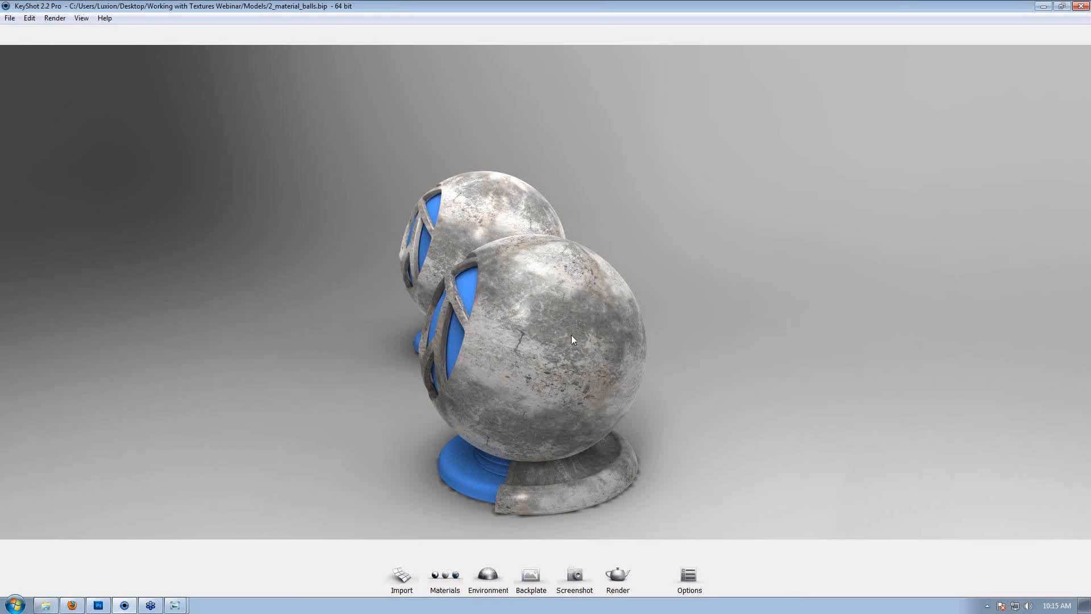
{"action": "left_click_drag", "start_coordinate": [621, 316], "coordinate": [520, 346]}
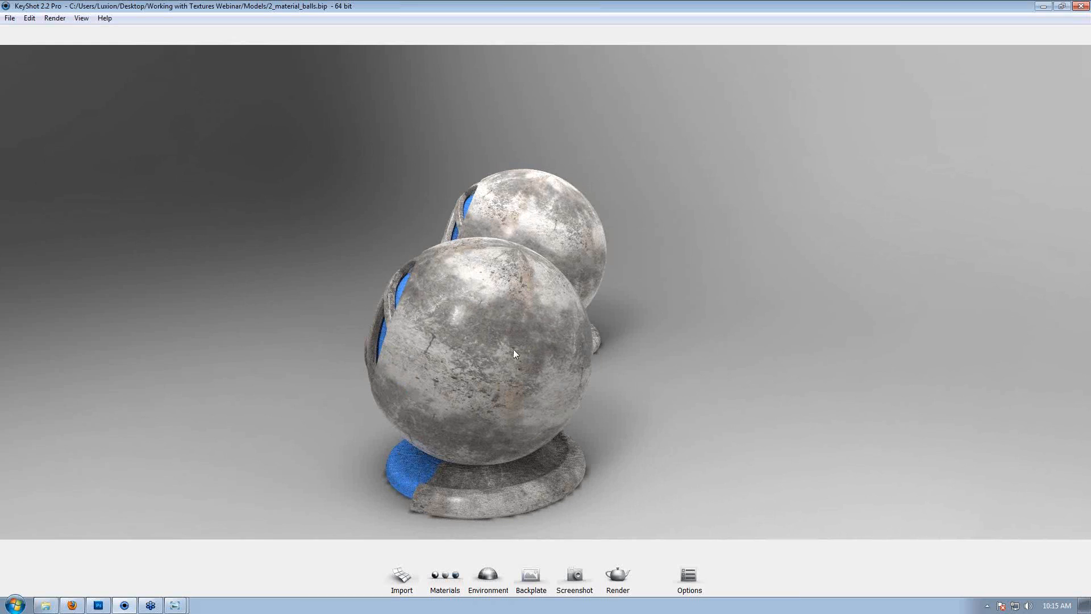
{"action": "double_click", "coordinate": [500, 320]}
{"action": "left_click", "coordinate": [672, 110]}
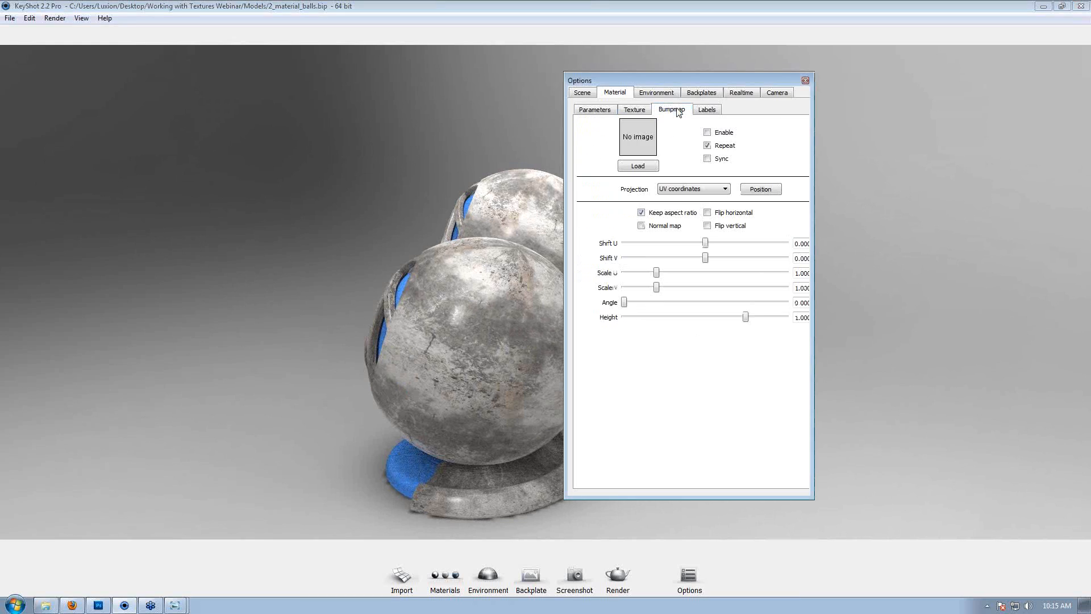
{"action": "left_click", "coordinate": [647, 166]}
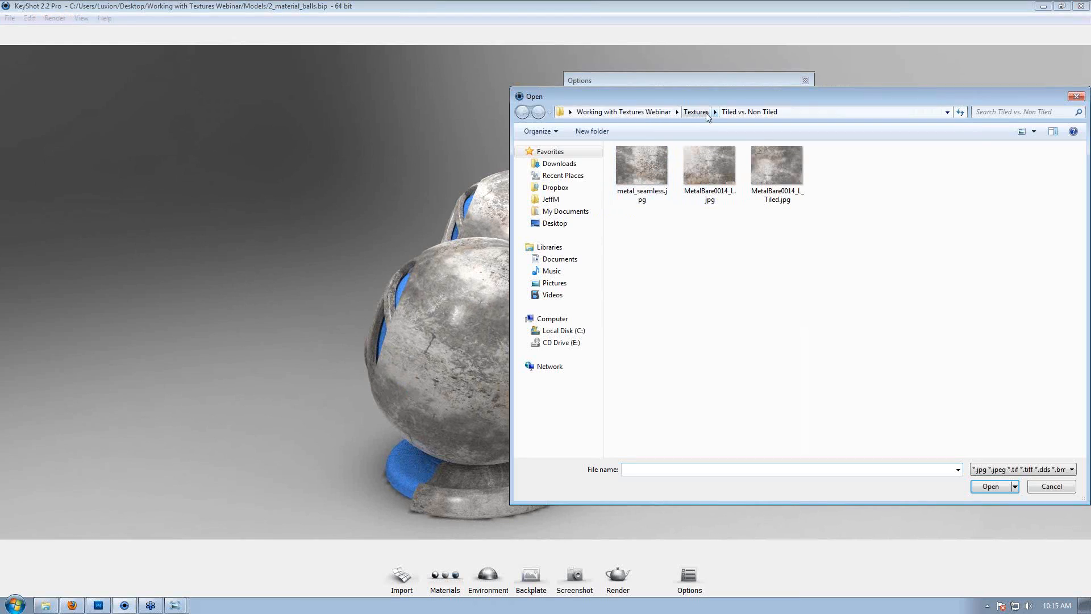
{"action": "left_click", "coordinate": [696, 112]}
{"action": "double_click", "coordinate": [643, 179]}
{"action": "double_click", "coordinate": [643, 180]}
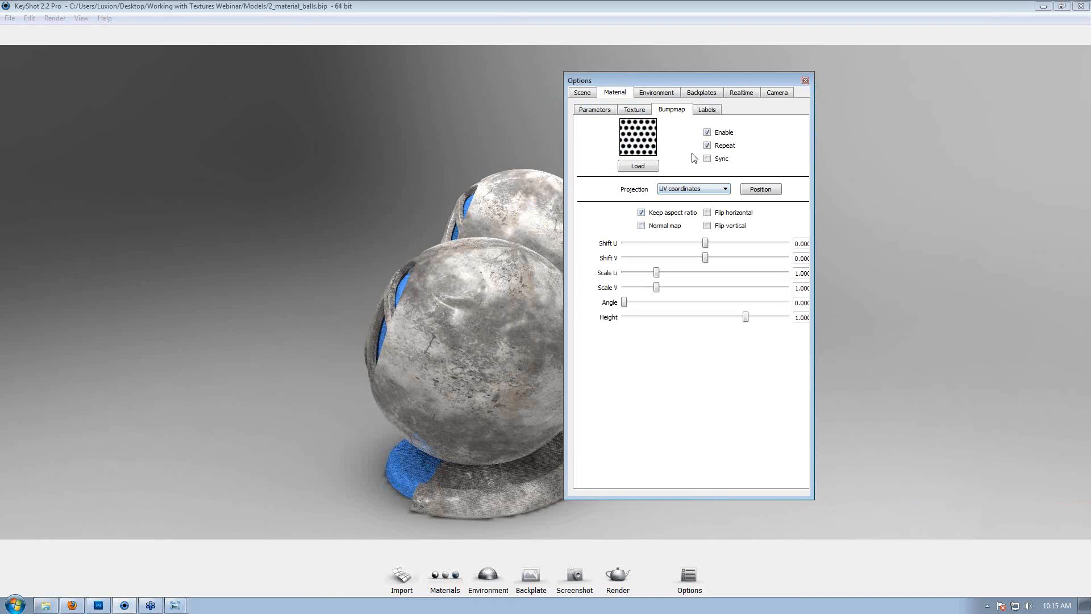
{"action": "left_click_drag", "start_coordinate": [745, 316], "coordinate": [749, 317]}
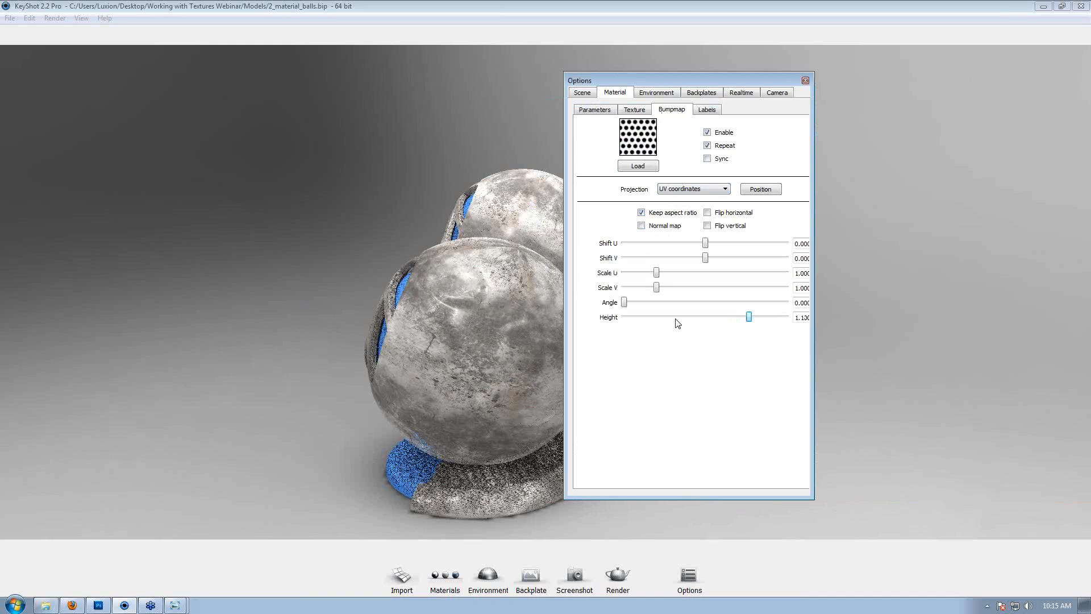
Change the front ball's metal material type to Diffuse.
{"action": "left_click", "coordinate": [598, 111]}
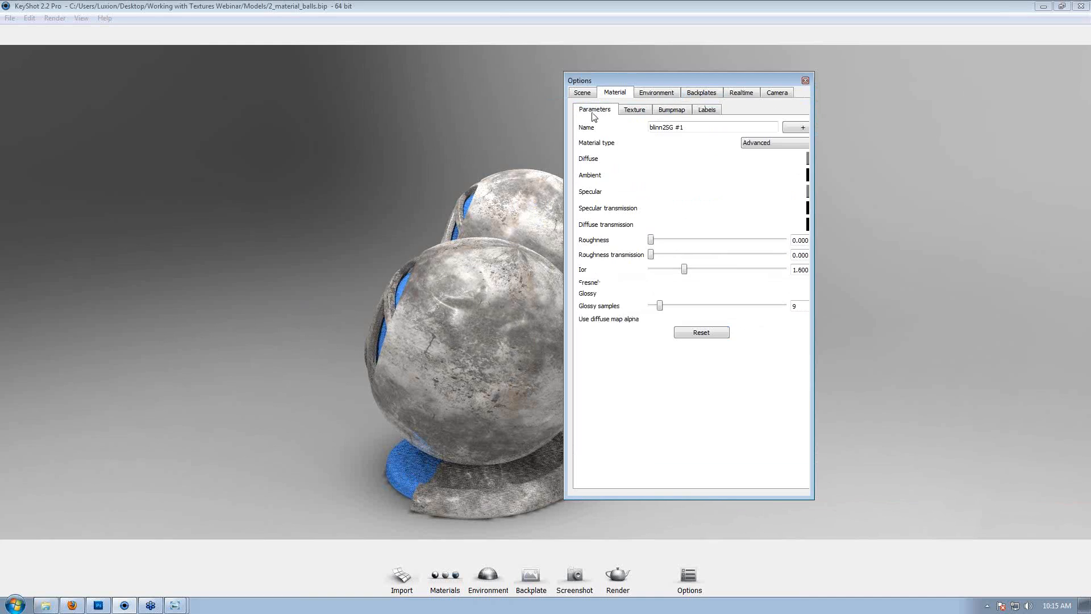
{"action": "left_click", "coordinate": [770, 145]}
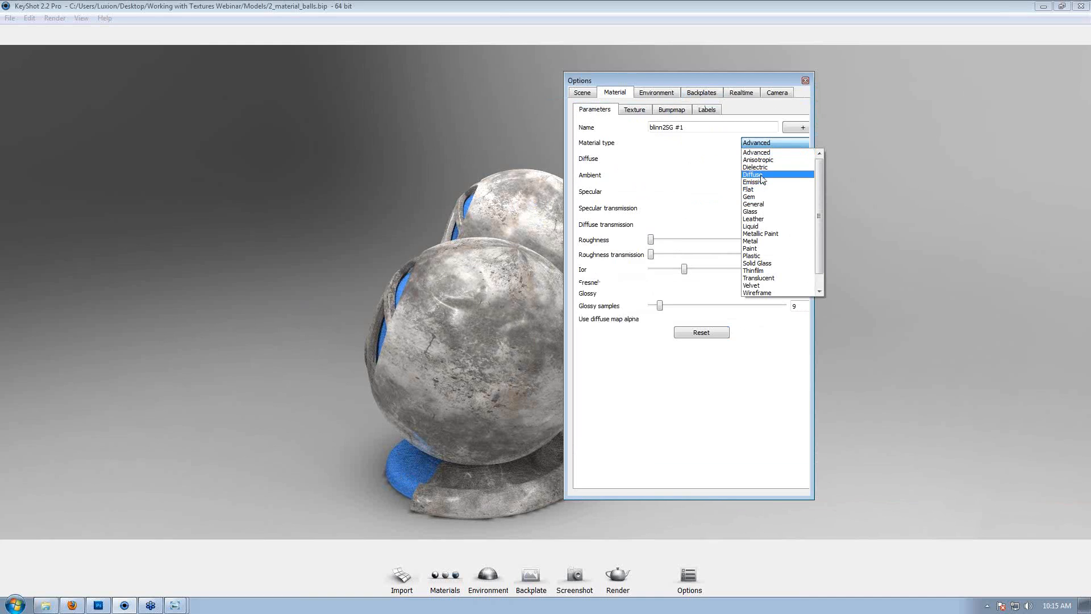
{"action": "left_click", "coordinate": [731, 188]}
{"action": "left_click_drag", "start_coordinate": [476, 216], "coordinate": [429, 146]}
{"action": "scroll", "coordinate": [430, 146], "scroll_direction": "up", "scroll_amount": 3}
Set the bump map height of the front ball's metal material to -2.
{"action": "left_click", "coordinate": [671, 109]}
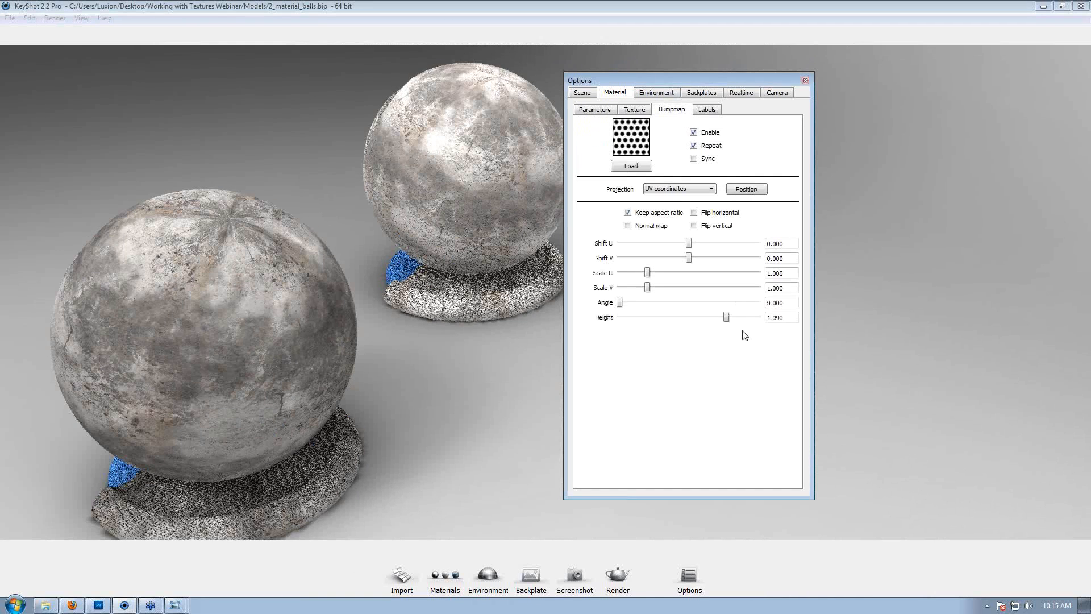
{"action": "left_click_drag", "start_coordinate": [634, 324], "coordinate": [591, 323]}
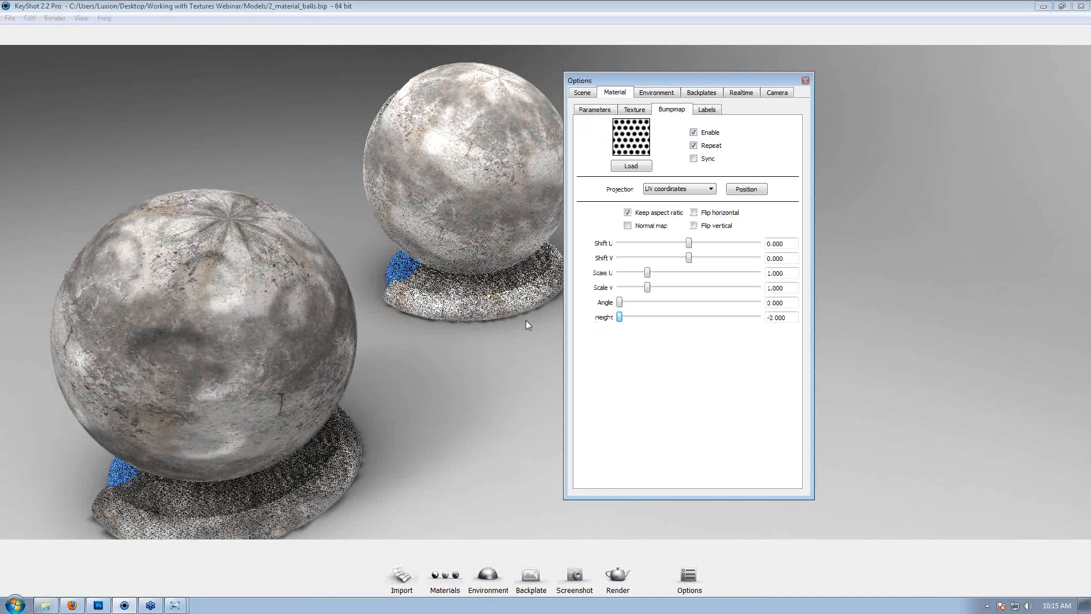
{"action": "left_click_drag", "start_coordinate": [414, 262], "coordinate": [489, 233]}
{"action": "middle_click_drag", "start_coordinate": [489, 233], "coordinate": [556, 274]}
{"action": "scroll", "coordinate": [556, 274], "scroll_direction": "up", "scroll_amount": 2}
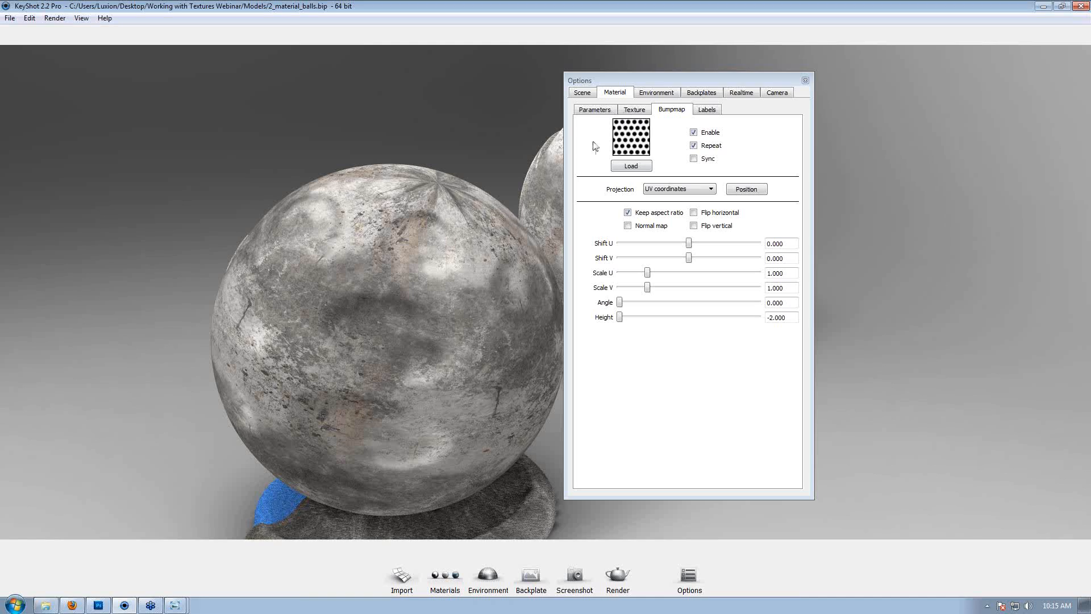
Make the front ball's metal material a Plastic with a near-white specular colour (RGB about 231) and an Ior of about 1.97.
{"action": "left_click", "coordinate": [594, 110]}
{"action": "left_click", "coordinate": [753, 143]}
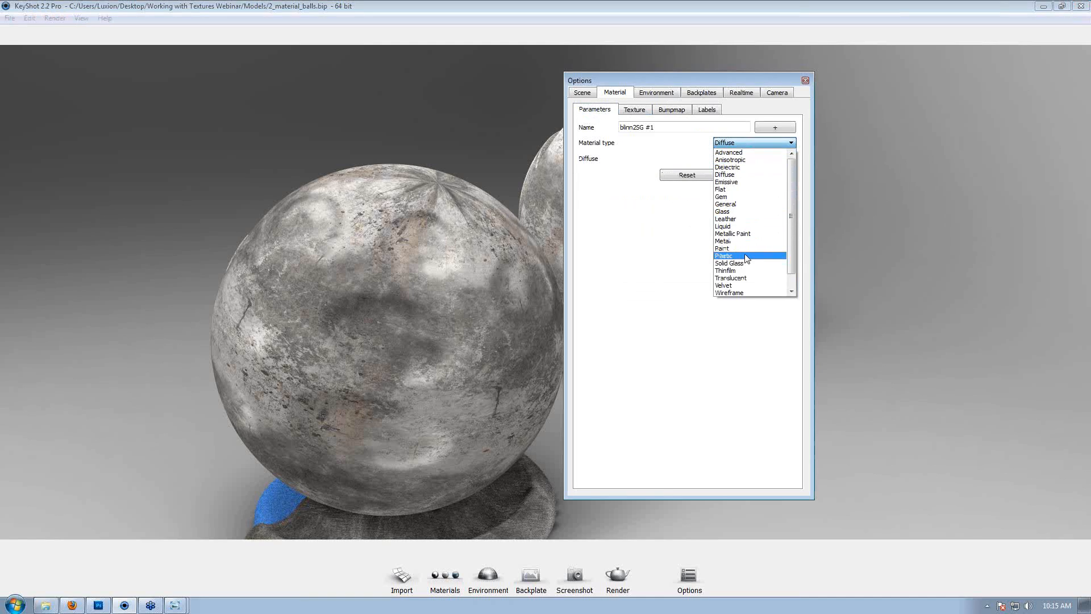
{"action": "left_click", "coordinate": [724, 256]}
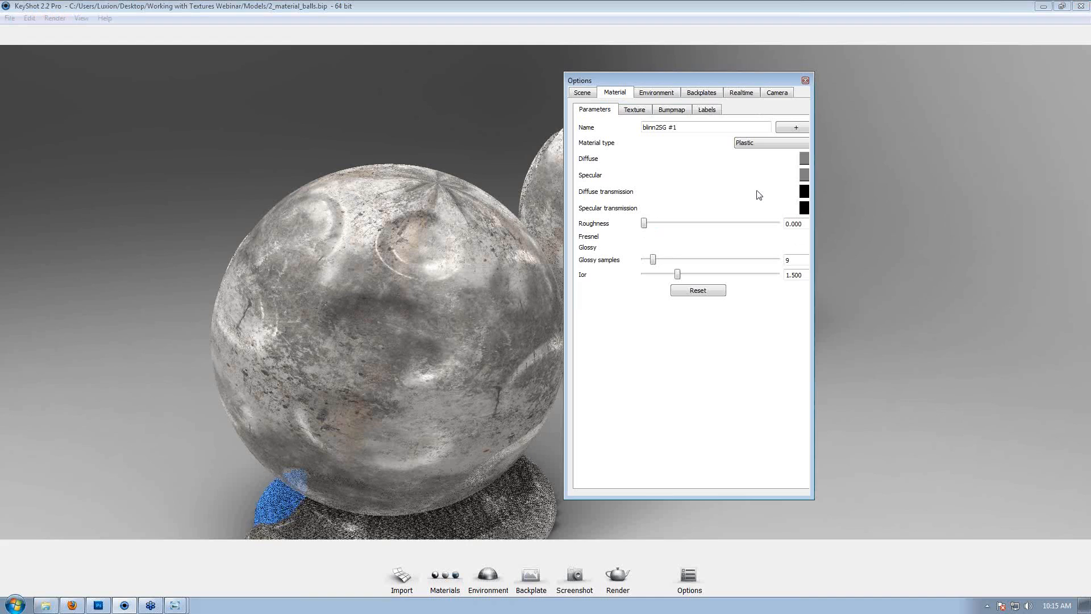
{"action": "left_click", "coordinate": [804, 175]}
{"action": "left_click_drag", "start_coordinate": [813, 233], "coordinate": [822, 212]}
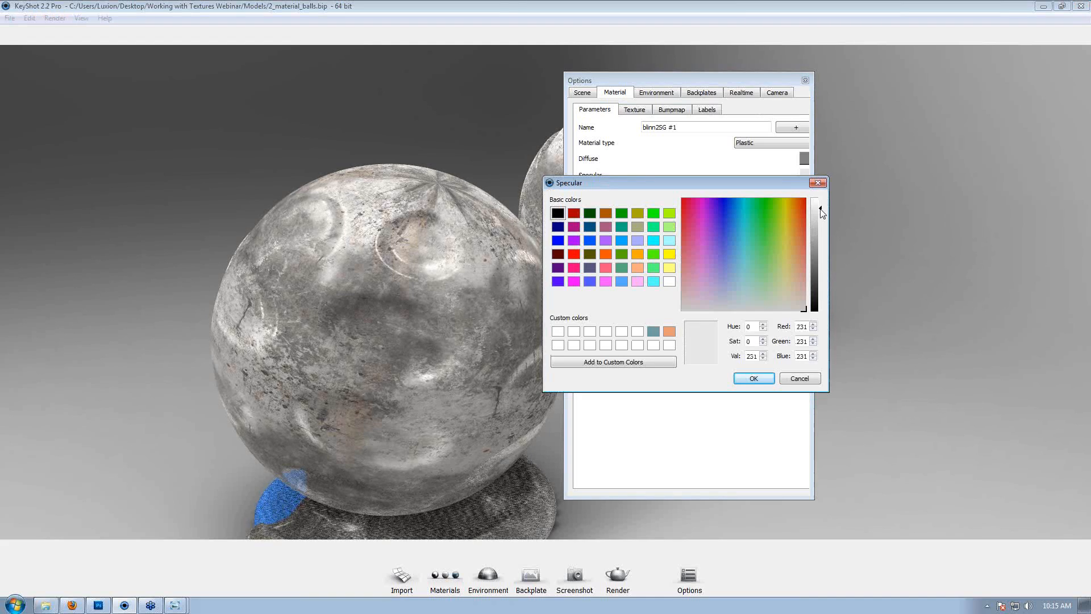
{"action": "left_click", "coordinate": [754, 377]}
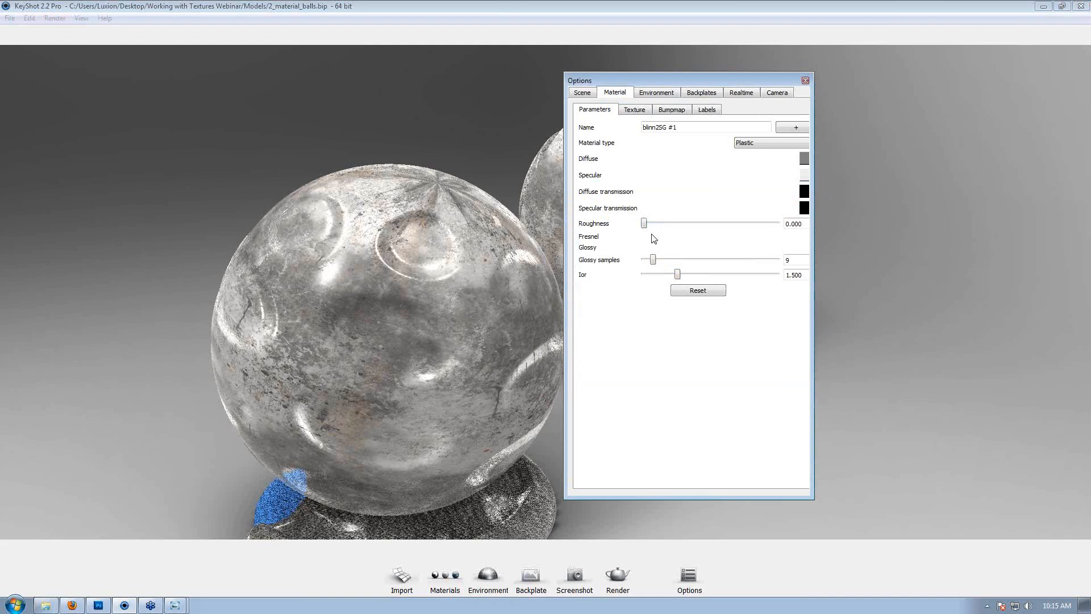
{"action": "left_click_drag", "start_coordinate": [677, 275], "coordinate": [708, 275]}
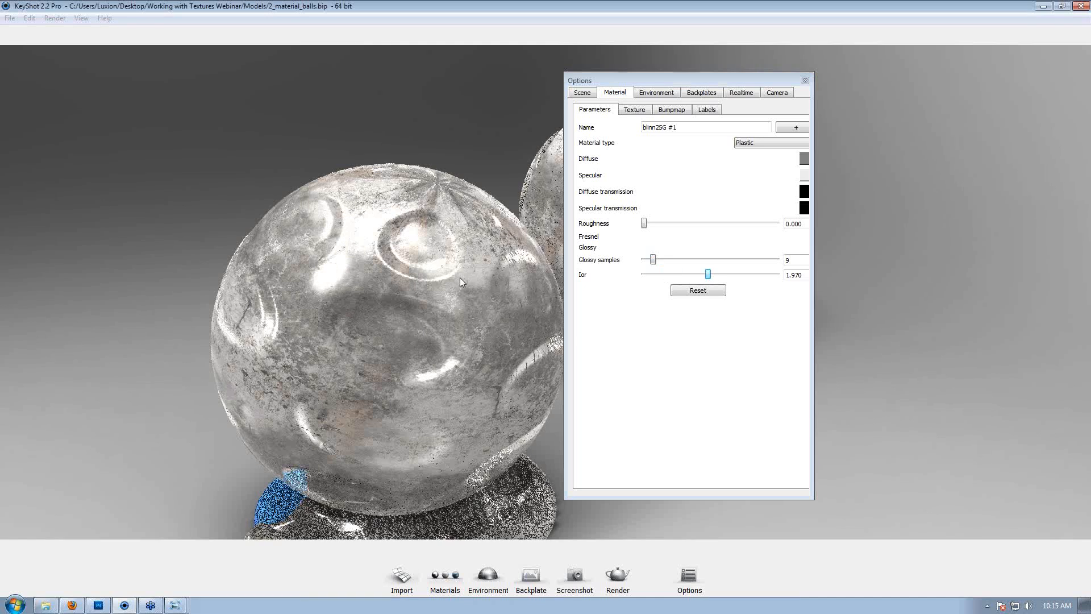
Scale the bump map of the front ball's material down to about 0.18 in U and V.
{"action": "left_click", "coordinate": [671, 109]}
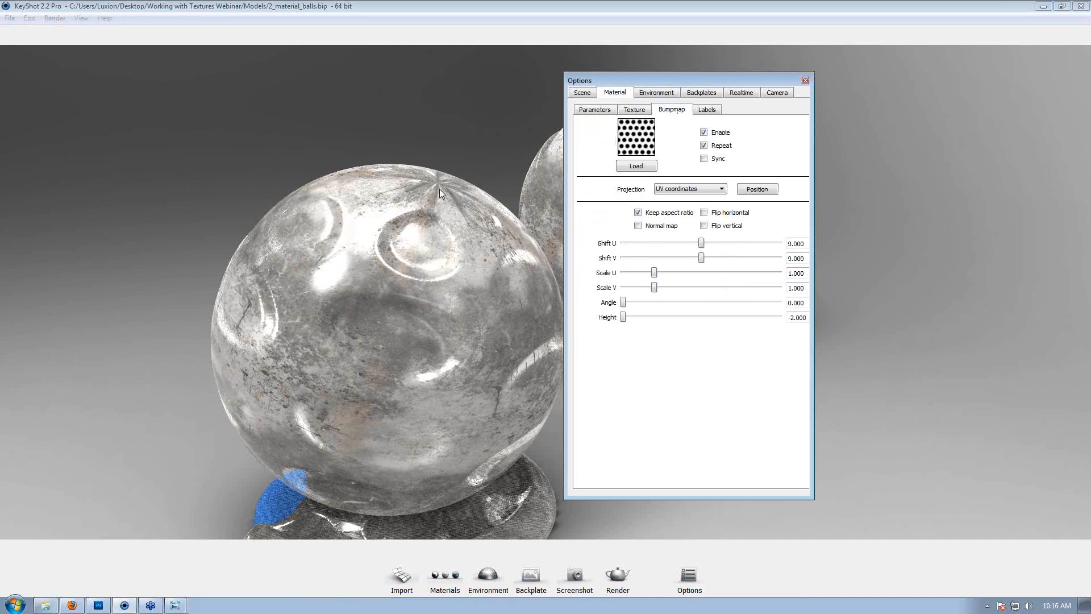
{"action": "left_click_drag", "start_coordinate": [655, 273], "coordinate": [632, 275]}
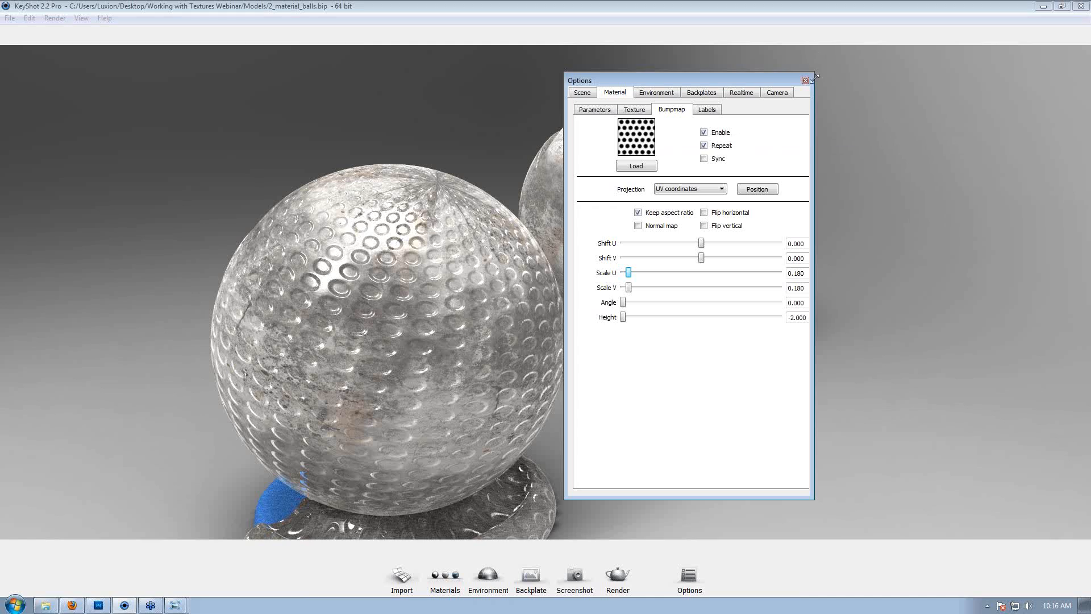
View circular_normal.jpg from the Bump vs. Normal folder and close the image.
{"action": "left_click", "coordinate": [45, 605]}
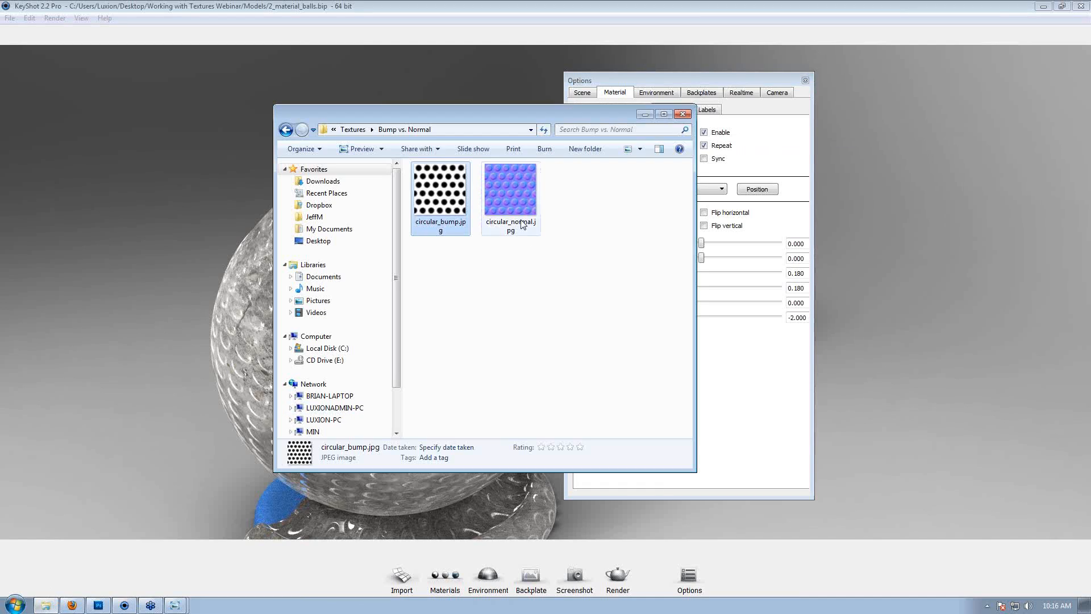
{"action": "left_click", "coordinate": [519, 216]}
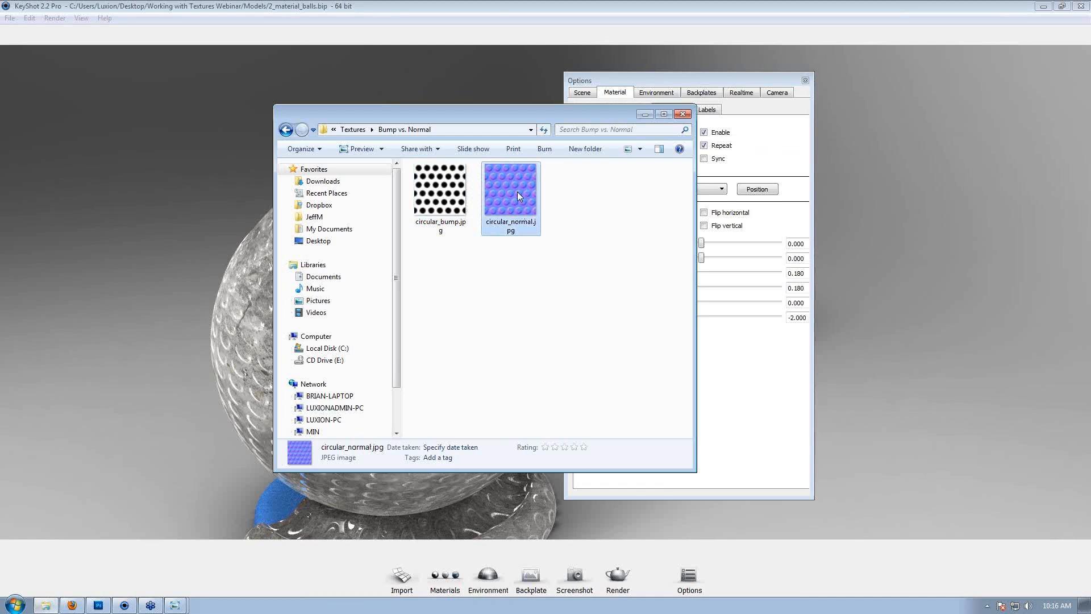
{"action": "double_click", "coordinate": [518, 192]}
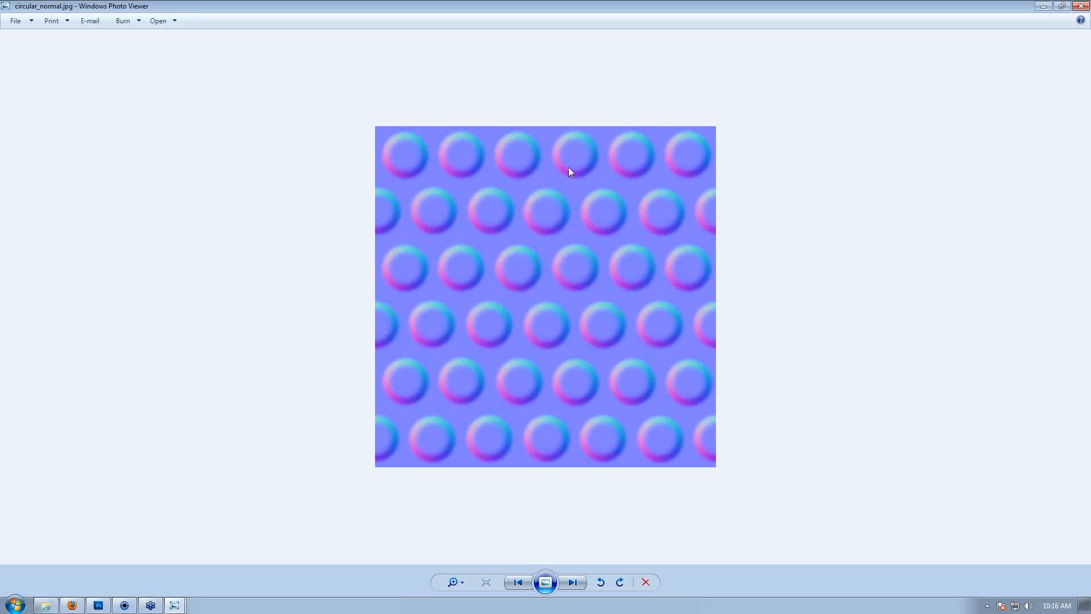
{"action": "double_click", "coordinate": [680, 5]}
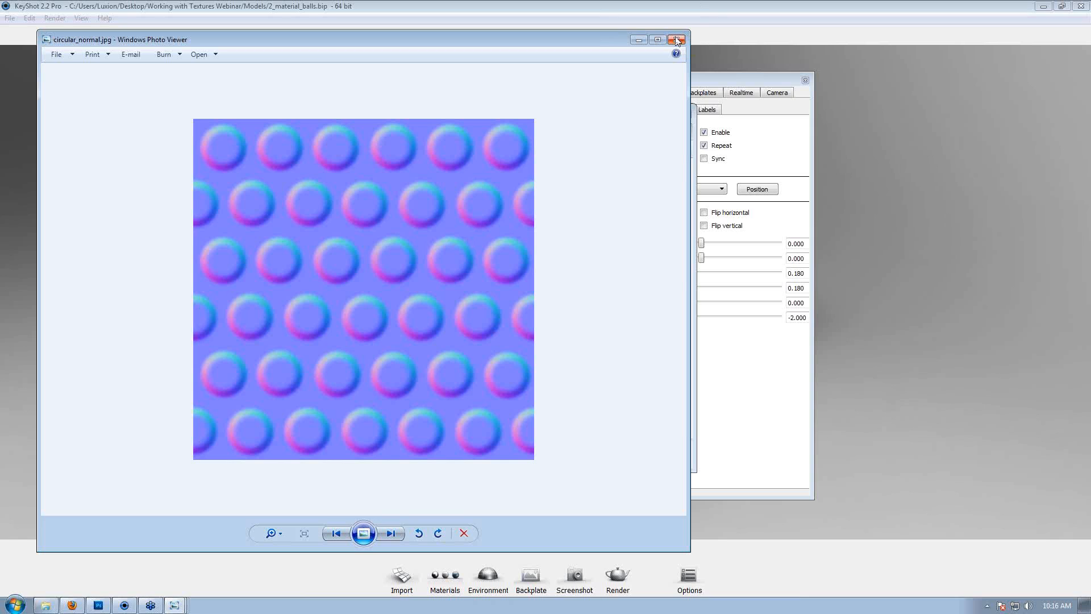
{"action": "left_click", "coordinate": [676, 40]}
View circular_bump.jpg again for comparison, and close the image, the folder window and the material options.
{"action": "left_click", "coordinate": [439, 196]}
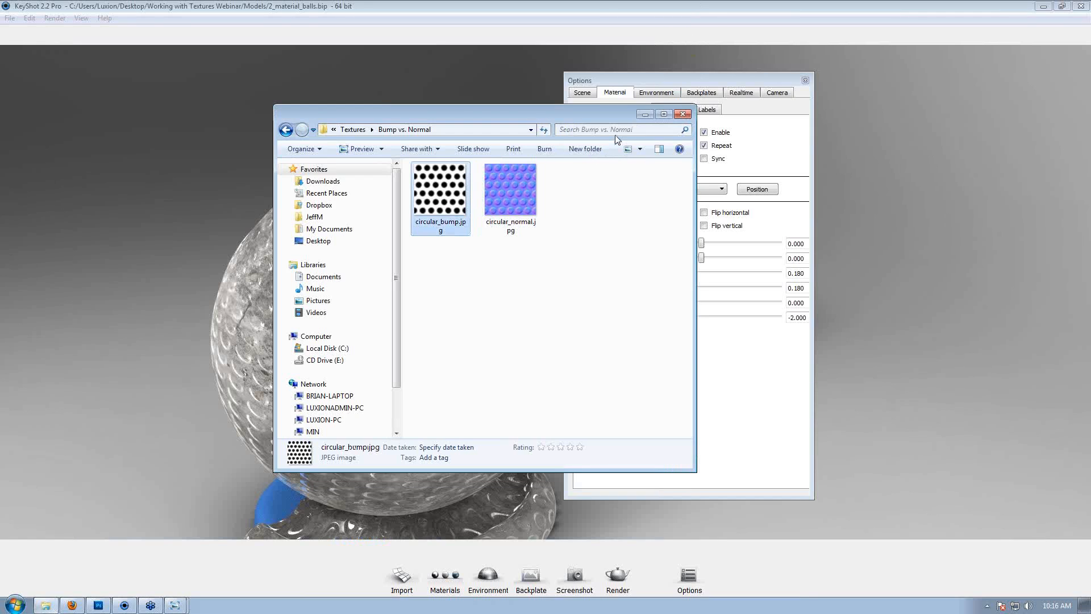
{"action": "left_click", "coordinate": [687, 116]}
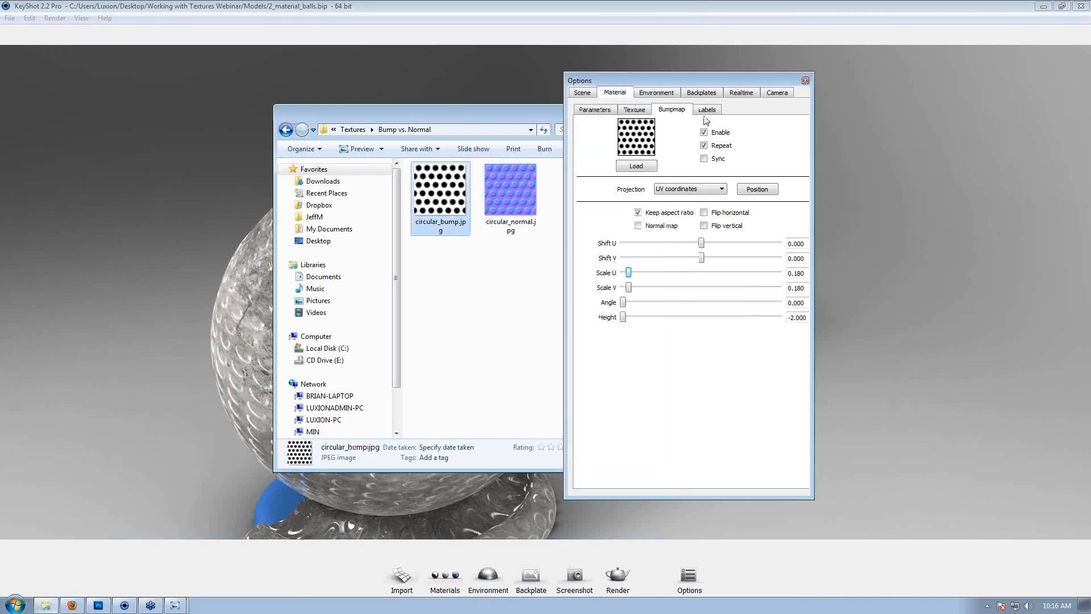
{"action": "left_click", "coordinate": [806, 81]}
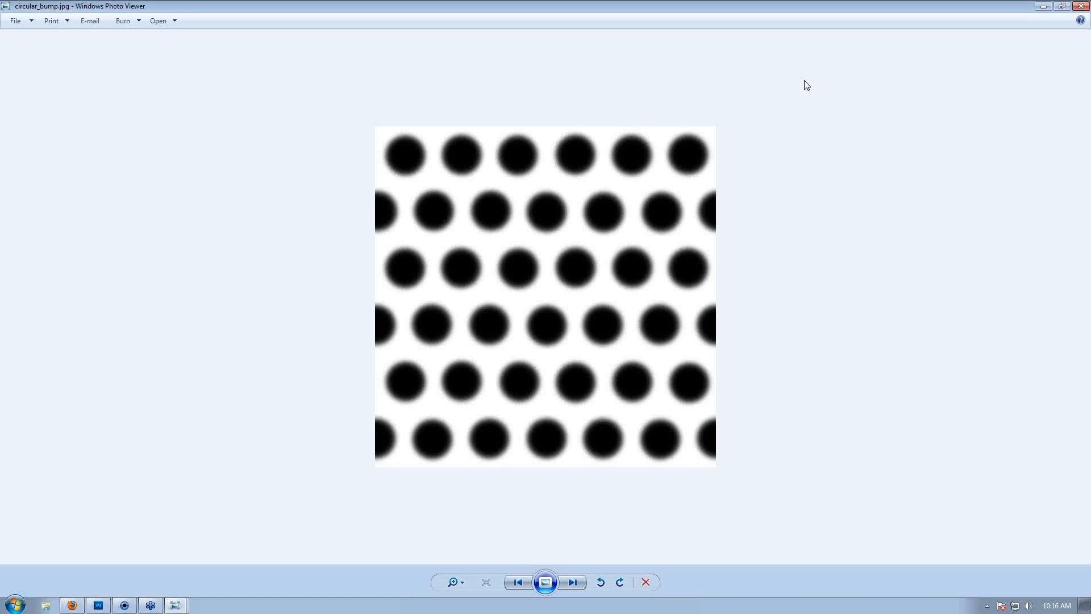
{"action": "double_click", "coordinate": [811, 6]}
{"action": "left_click", "coordinate": [676, 40]}
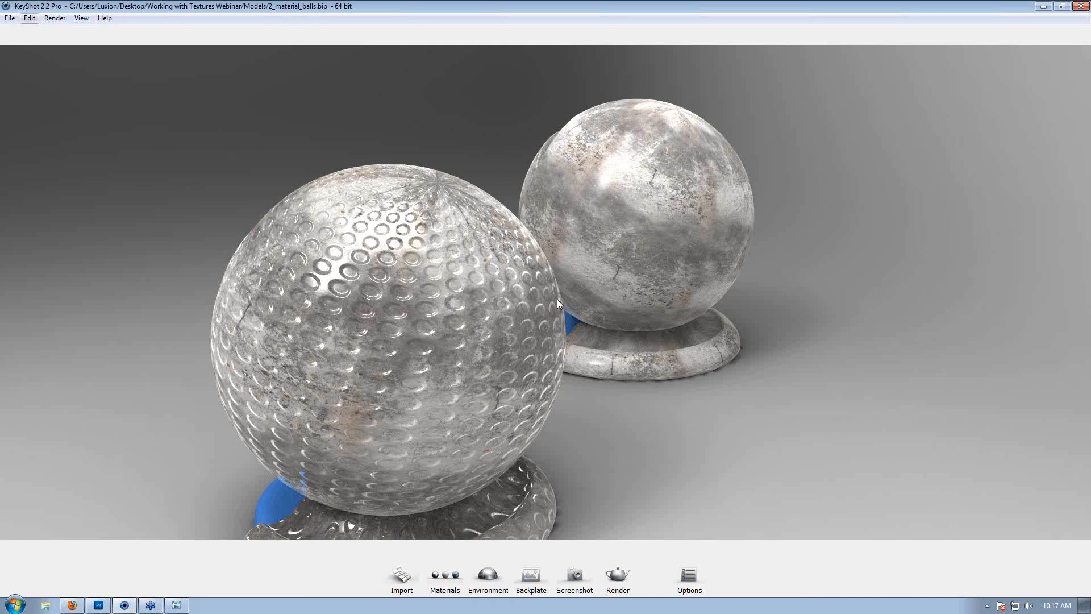
Zoom out to show both balls, restore the KeyShot window to a smaller size, and switch to Photoshop.
{"action": "left_click_drag", "start_coordinate": [557, 299], "coordinate": [470, 284]}
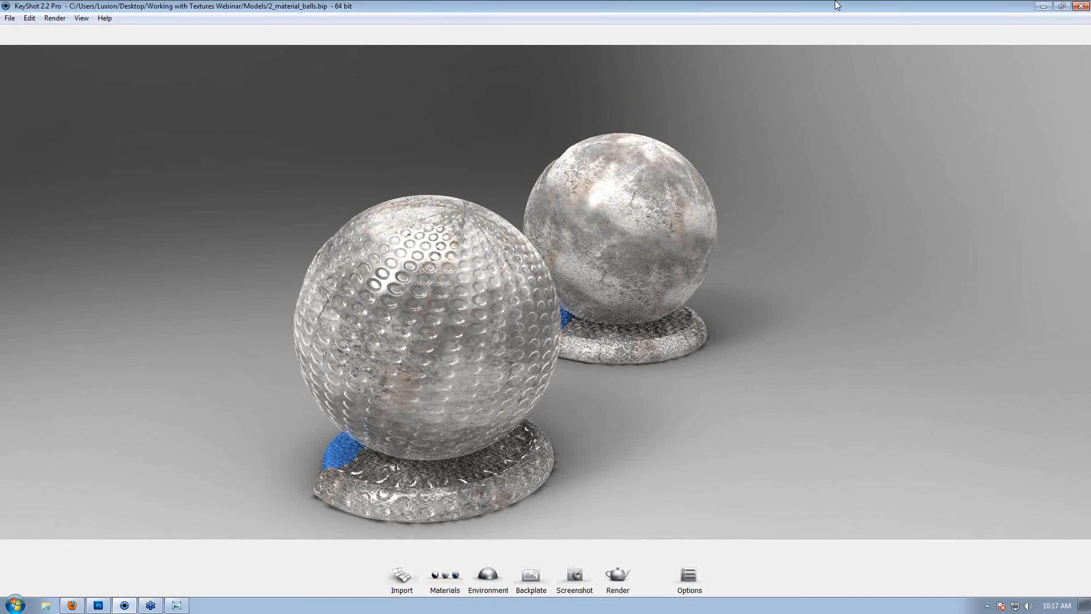
{"action": "double_click", "coordinate": [838, 6]}
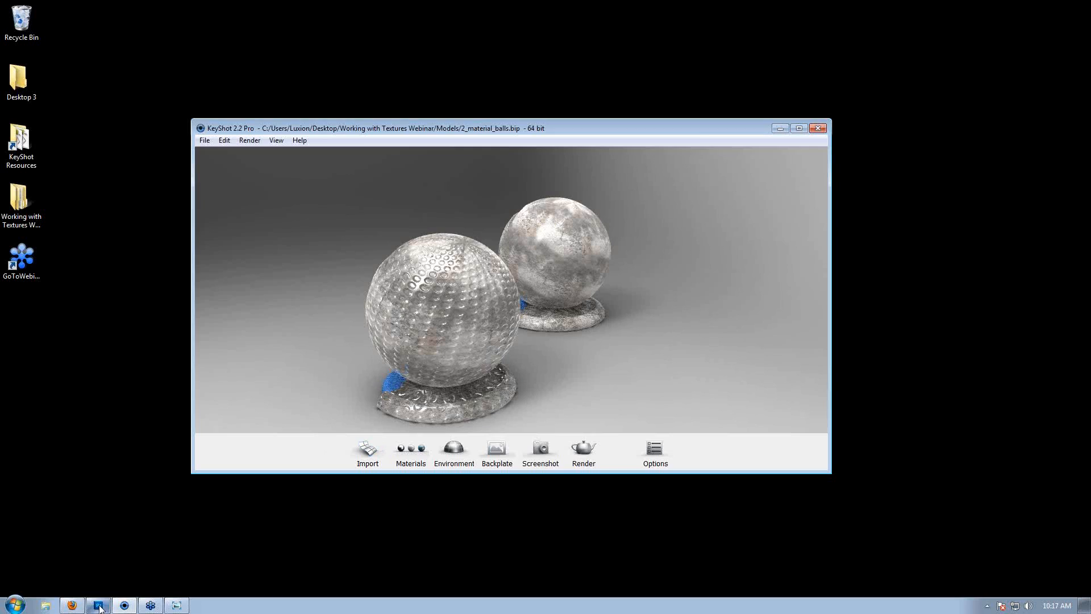
{"action": "left_click", "coordinate": [98, 605]}
{"action": "left_click", "coordinate": [26, 7]}
{"action": "left_click", "coordinate": [62, 33]}
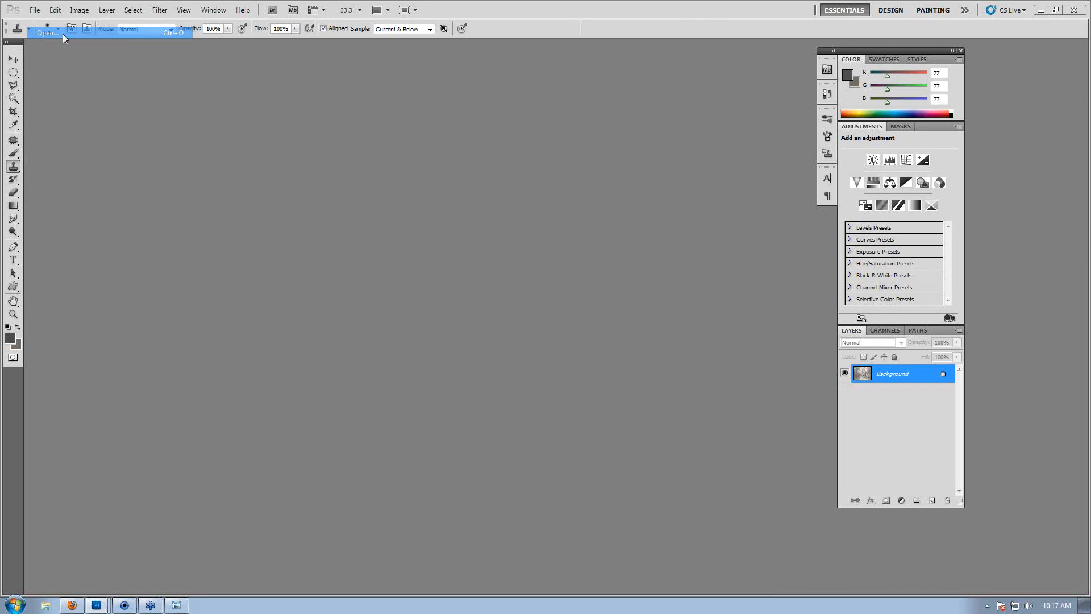
{"action": "left_click", "coordinate": [557, 135]}
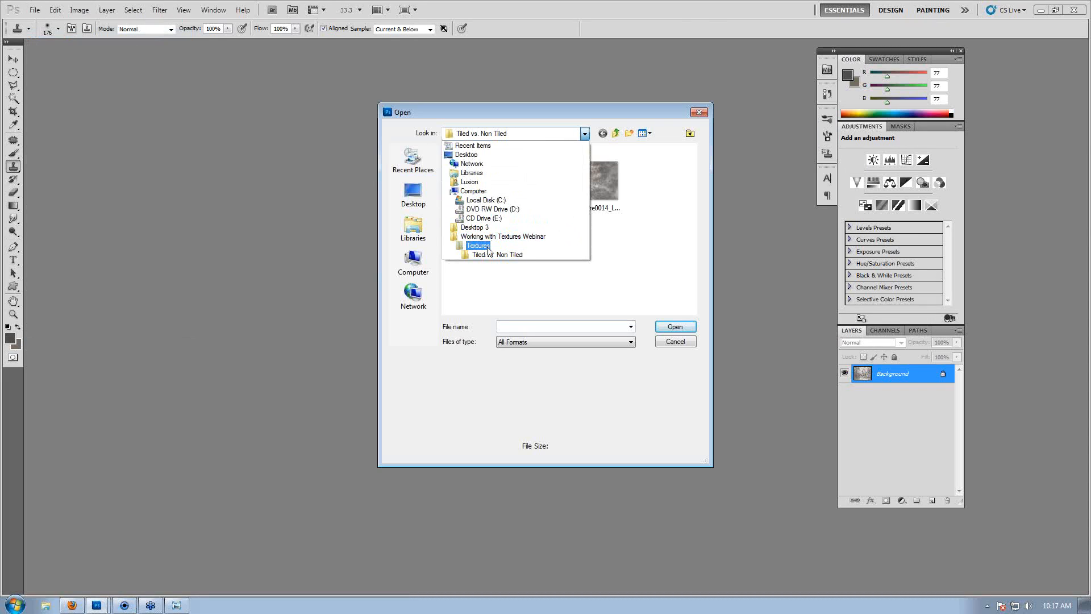
{"action": "left_click", "coordinate": [515, 251]}
{"action": "double_click", "coordinate": [519, 178]}
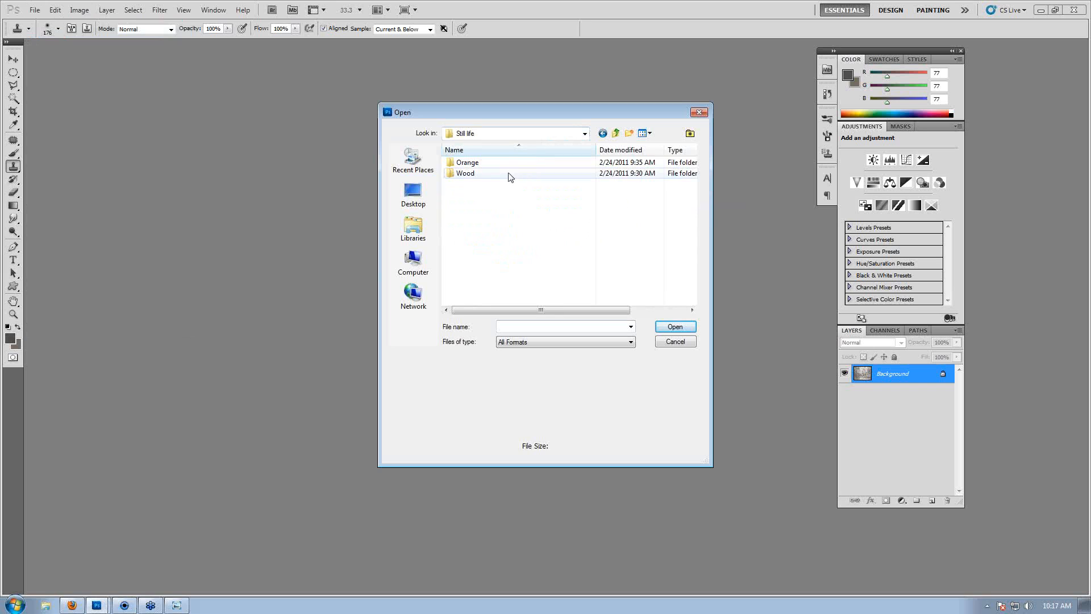
{"action": "double_click", "coordinate": [484, 176]}
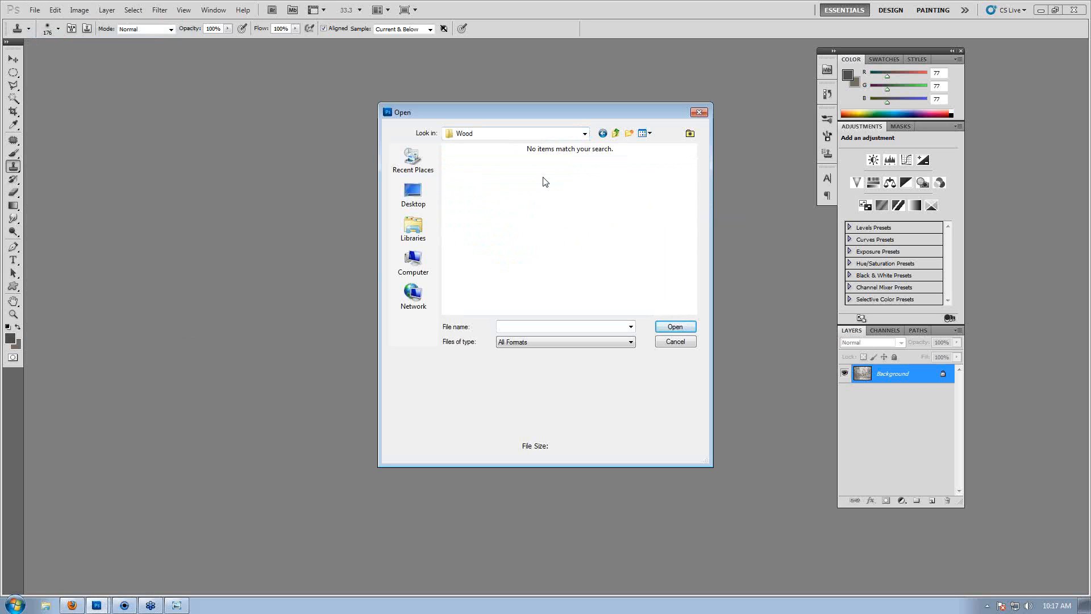
{"action": "left_click", "coordinate": [584, 133]}
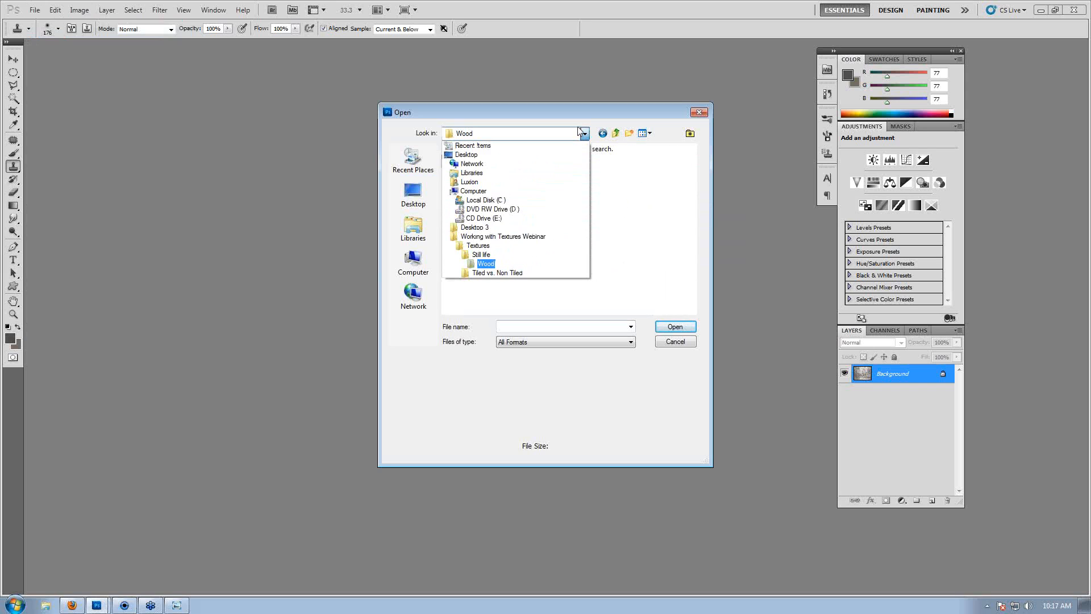
{"action": "left_click", "coordinate": [500, 245]}
{"action": "left_click", "coordinate": [669, 347]}
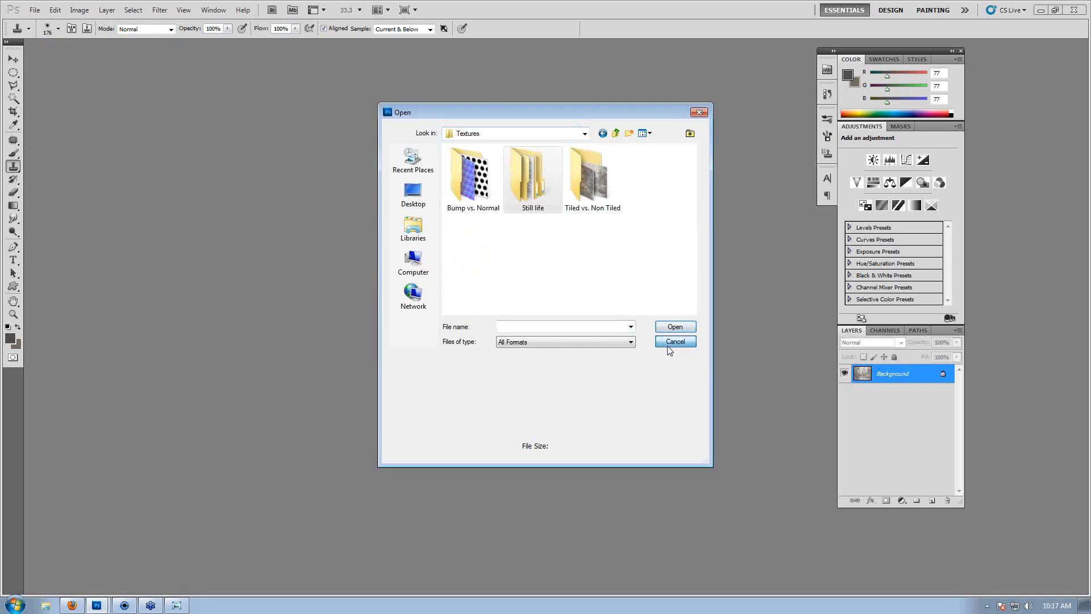
Shrink the Photoshop window and check the Wood and Orange folders under Still life in the webinar's Textures folder.
{"action": "double_click", "coordinate": [665, 16]}
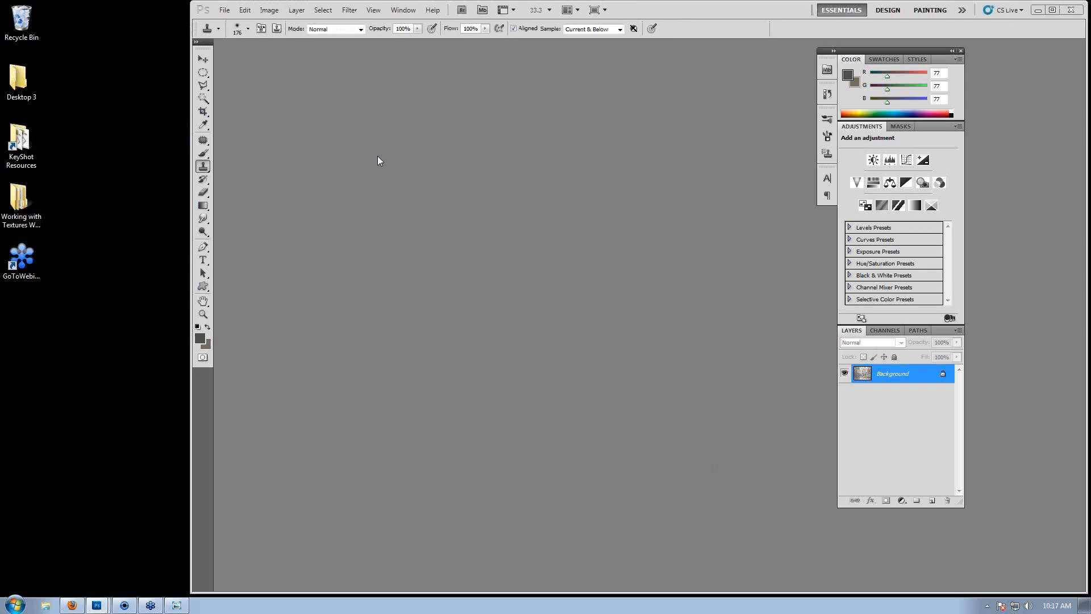
{"action": "double_click", "coordinate": [18, 198]}
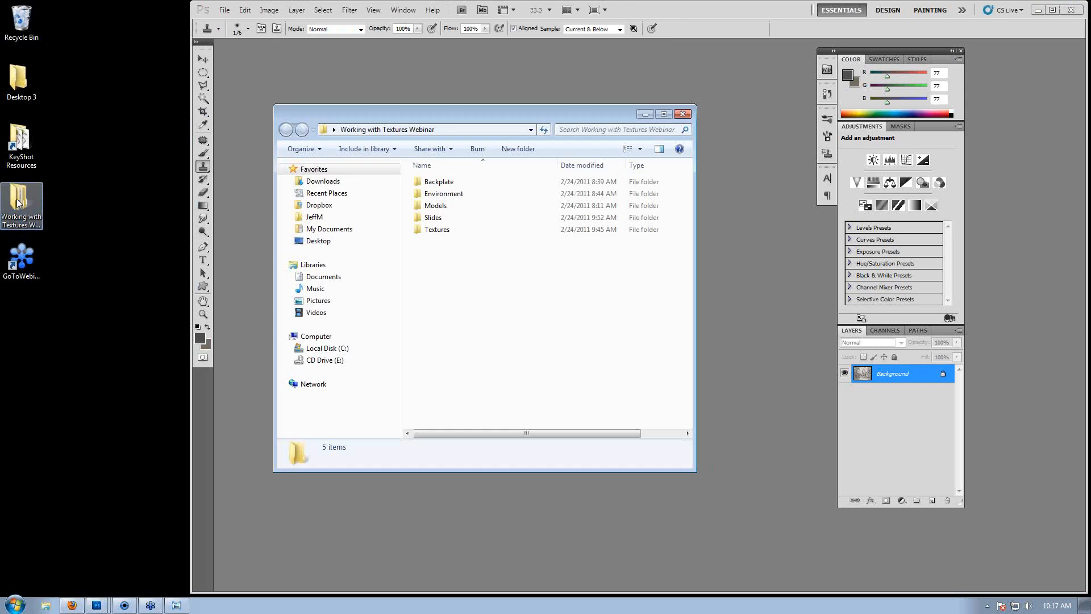
{"action": "double_click", "coordinate": [438, 230]}
{"action": "double_click", "coordinate": [523, 206]}
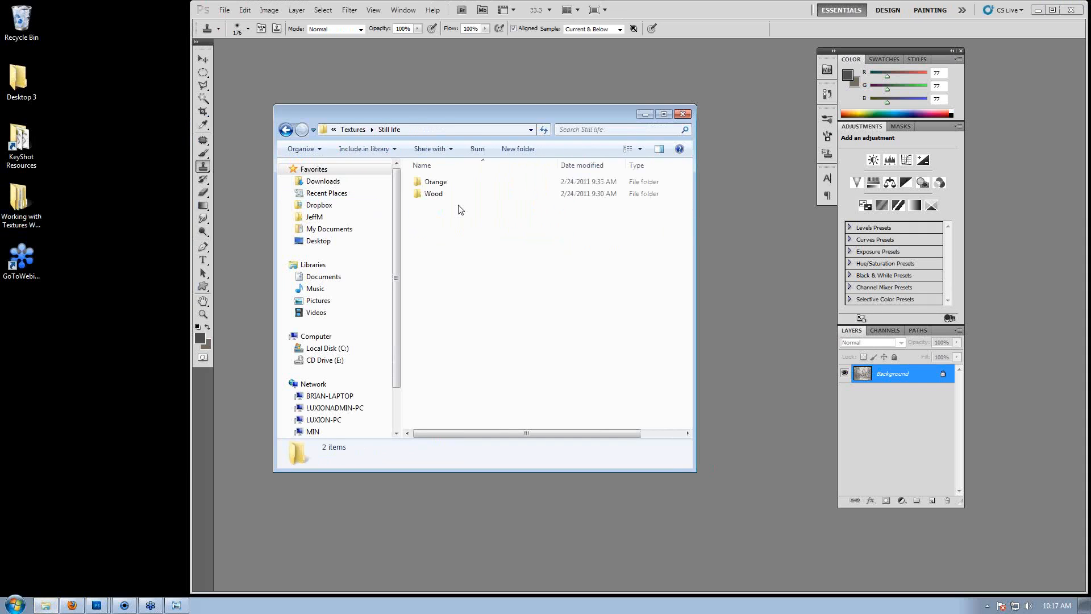
{"action": "double_click", "coordinate": [450, 195]}
{"action": "left_click", "coordinate": [284, 131]}
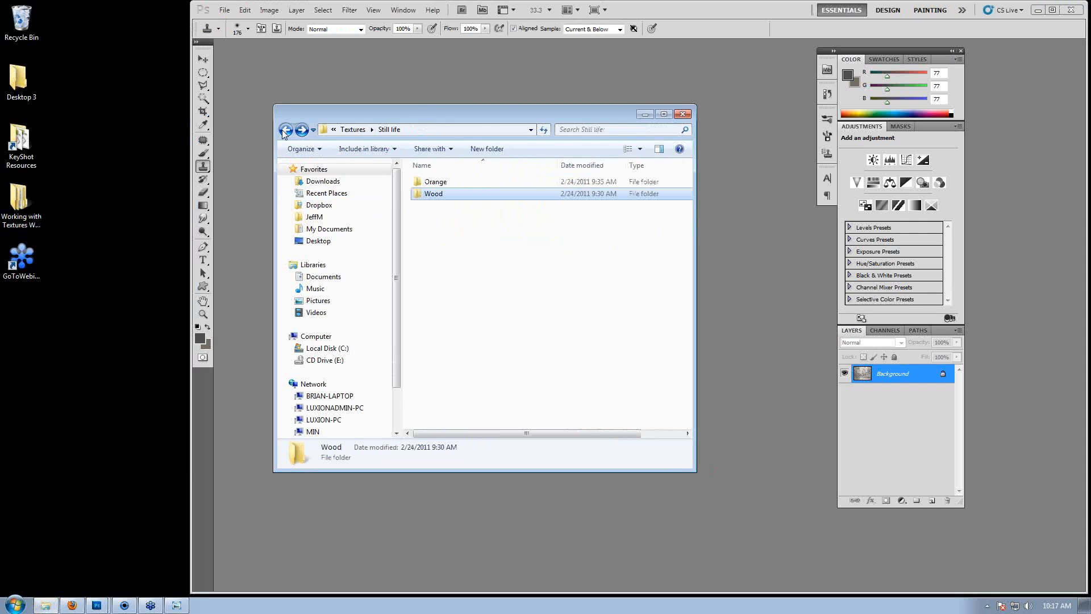
{"action": "double_click", "coordinate": [432, 182]}
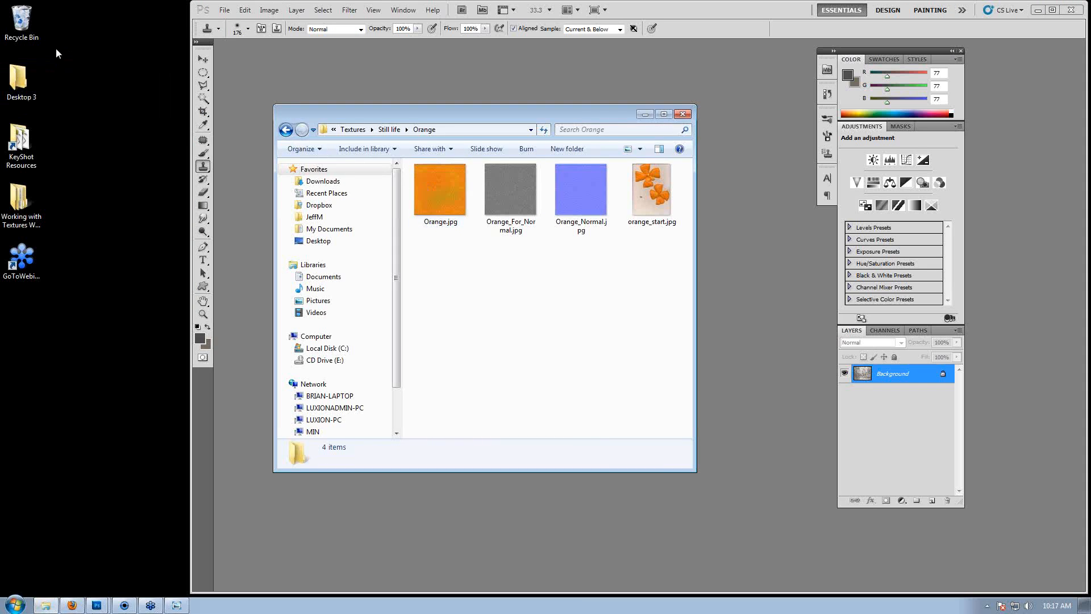
Restore Wood_non_tiled.jpg from the Recycle Bin to the desktop and close the Recycle Bin window.
{"action": "double_click", "coordinate": [21, 20]}
{"action": "left_click", "coordinate": [461, 394]}
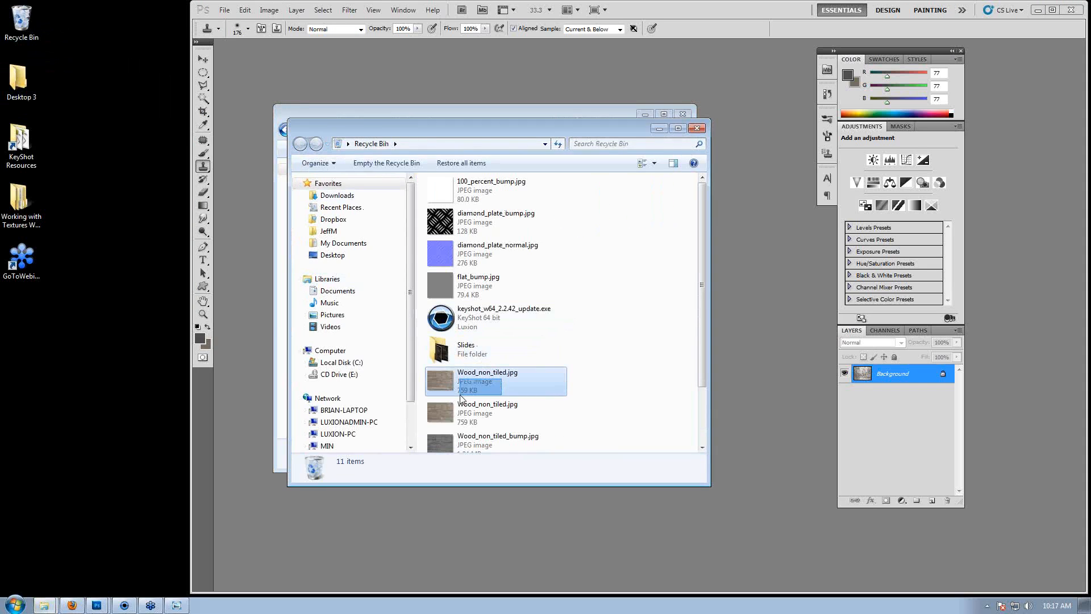
{"action": "left_click_drag", "start_coordinate": [496, 405], "coordinate": [108, 263]}
{"action": "left_click", "coordinate": [697, 128]}
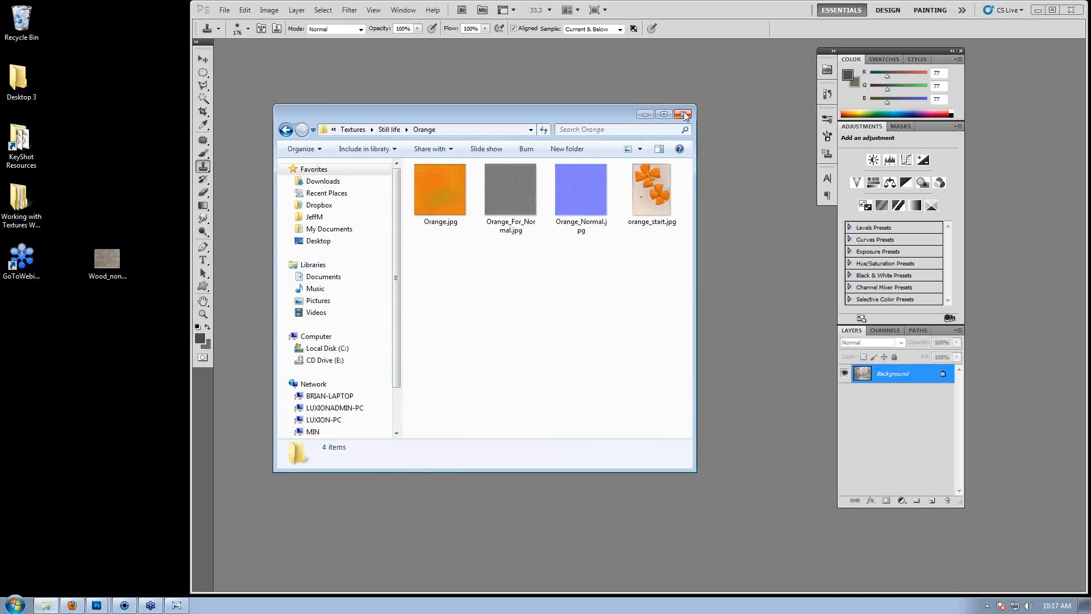
Move Wood_non_tiled.jpg from the desktop into the Wood folder under Still life in the webinar's textures.
{"action": "left_click", "coordinate": [389, 129]}
{"action": "double_click", "coordinate": [470, 191]}
{"action": "left_click_drag", "start_coordinate": [107, 259], "coordinate": [519, 263]}
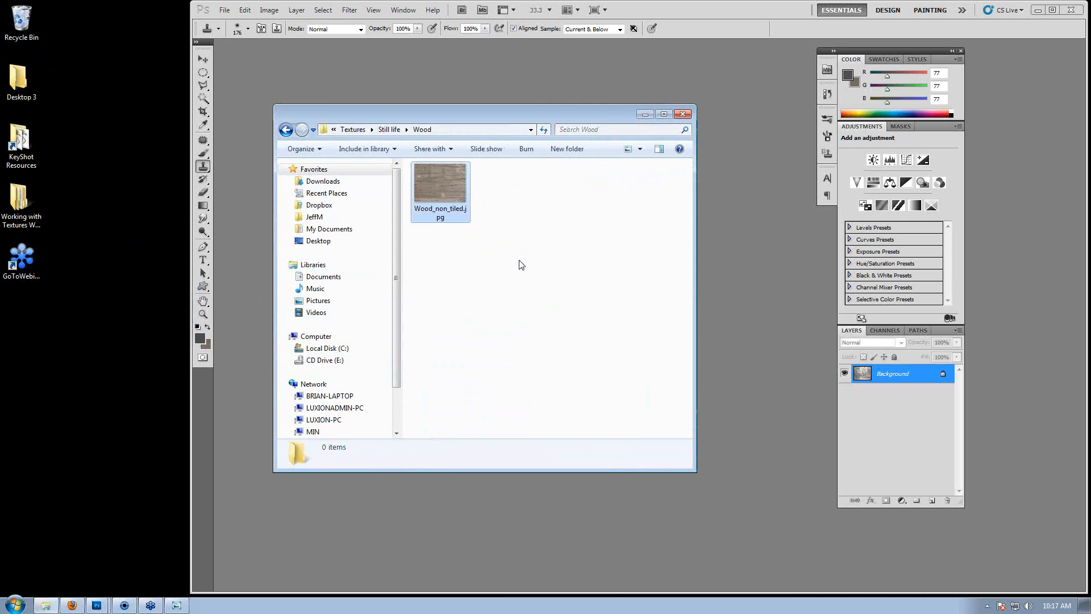
Open Wood_non_tiled.jpg in Photoshop, maximize the program, and float the image in a window large enough to show all of it.
{"action": "left_click", "coordinate": [417, 178]}
{"action": "left_click_drag", "start_coordinate": [418, 178], "coordinate": [783, 200]}
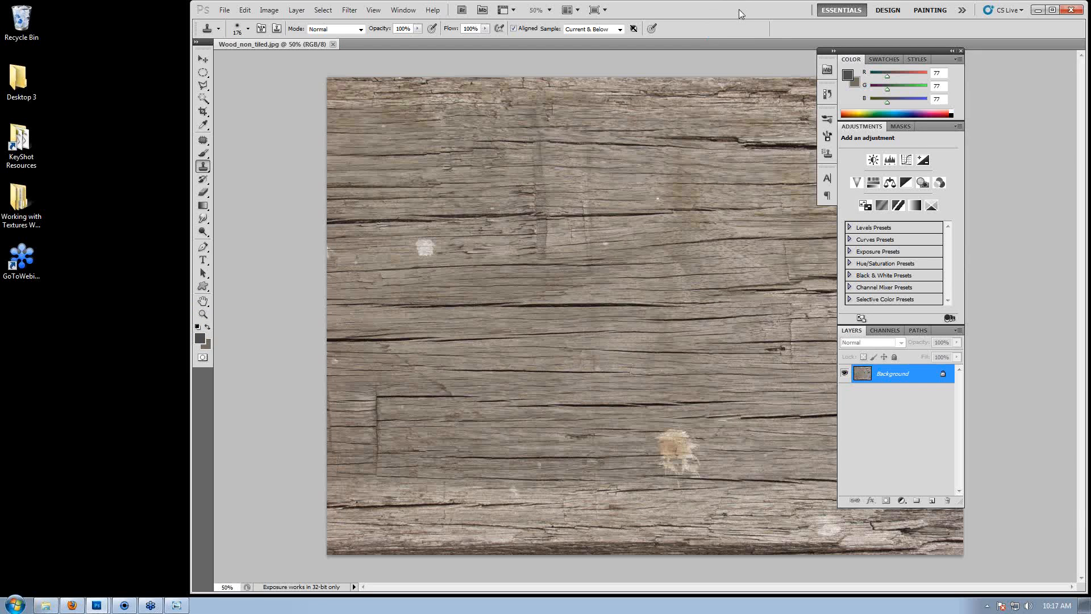
{"action": "double_click", "coordinate": [740, 13]}
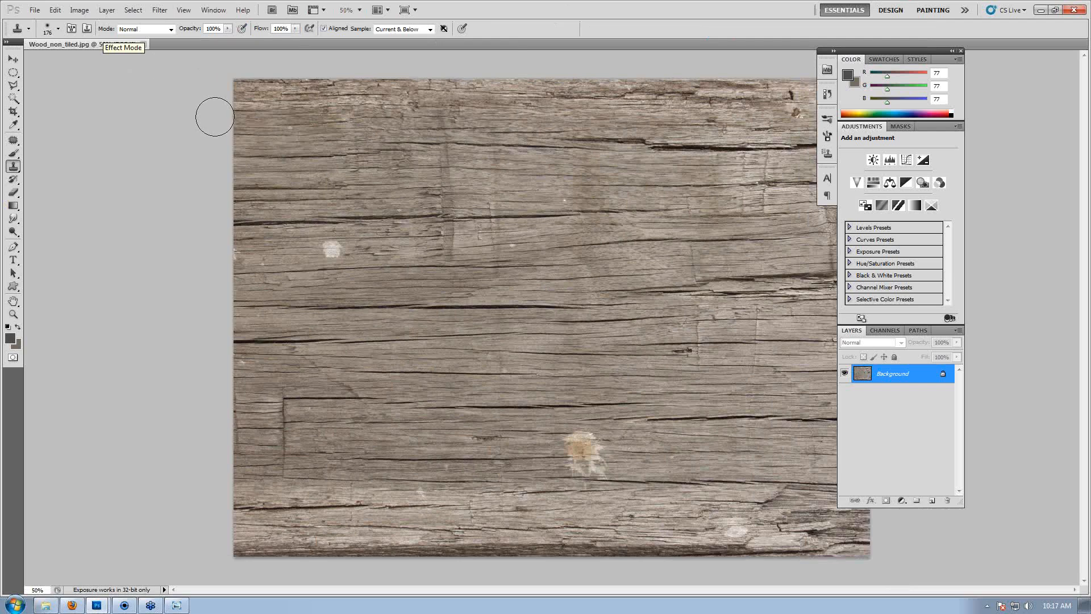
{"action": "left_click_drag", "start_coordinate": [85, 45], "coordinate": [106, 58]}
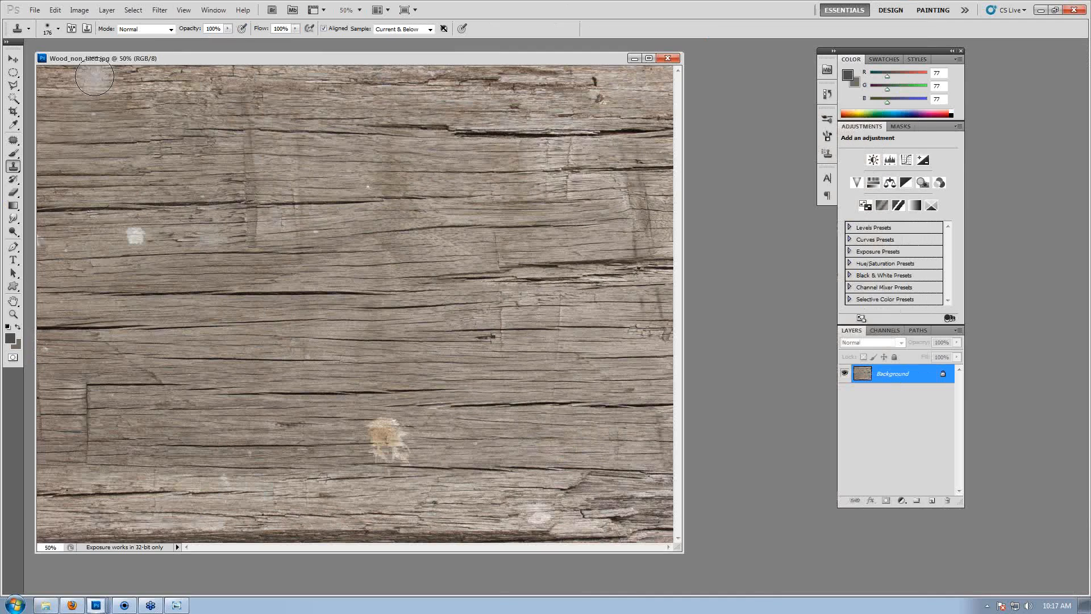
{"action": "left_click_drag", "start_coordinate": [680, 551], "coordinate": [734, 574]}
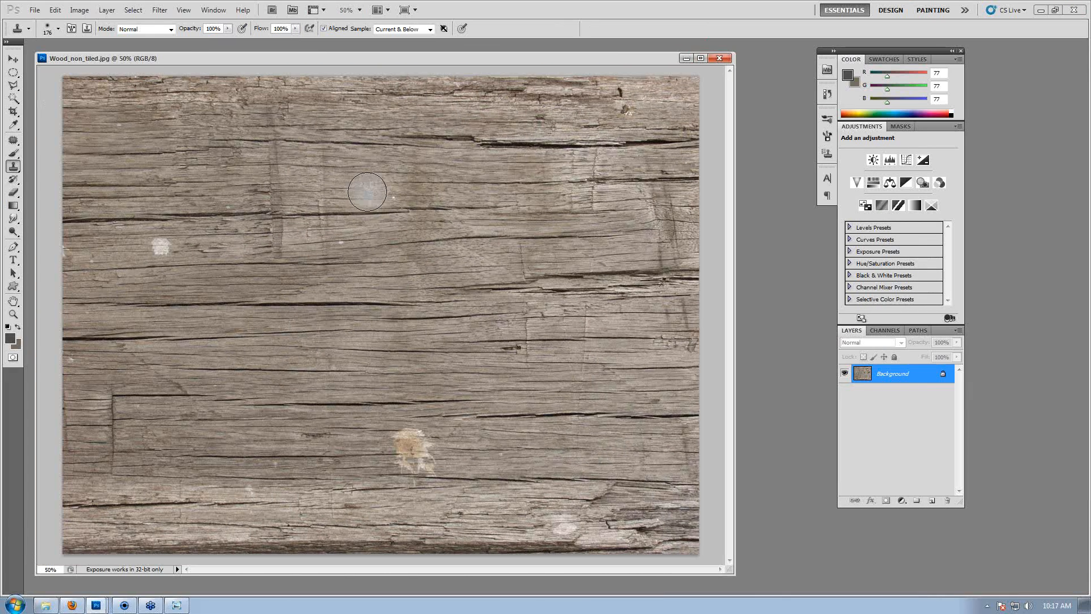
Offset the wood image by +1374 pixels horizontally and -955 pixels vertically with Wrap Around.
{"action": "left_click", "coordinate": [158, 10]}
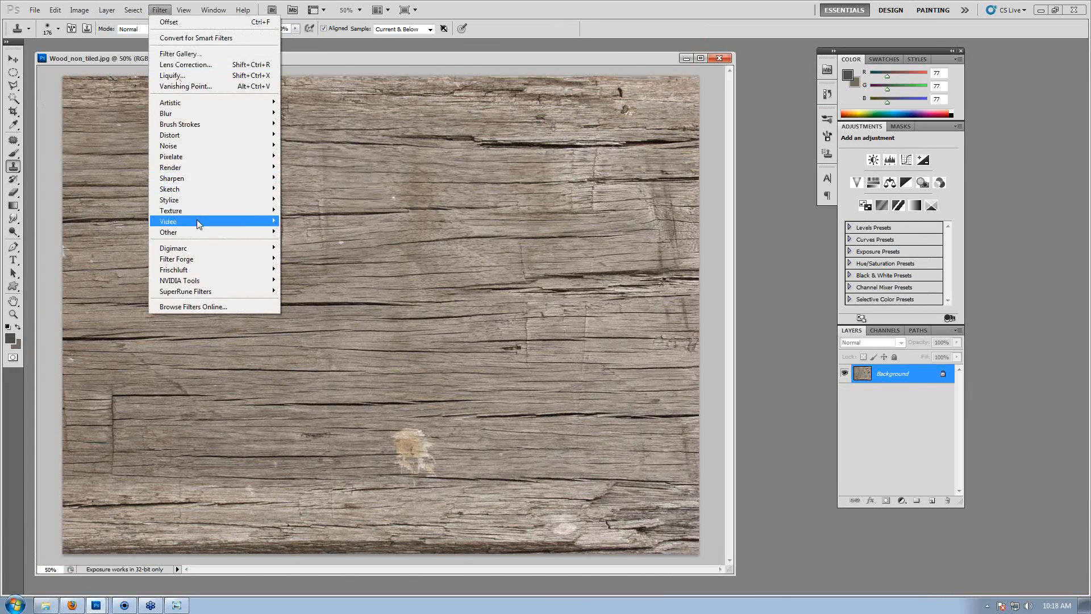
{"action": "mouse_move", "coordinate": [225, 233]}
{"action": "left_click", "coordinate": [123, 275]}
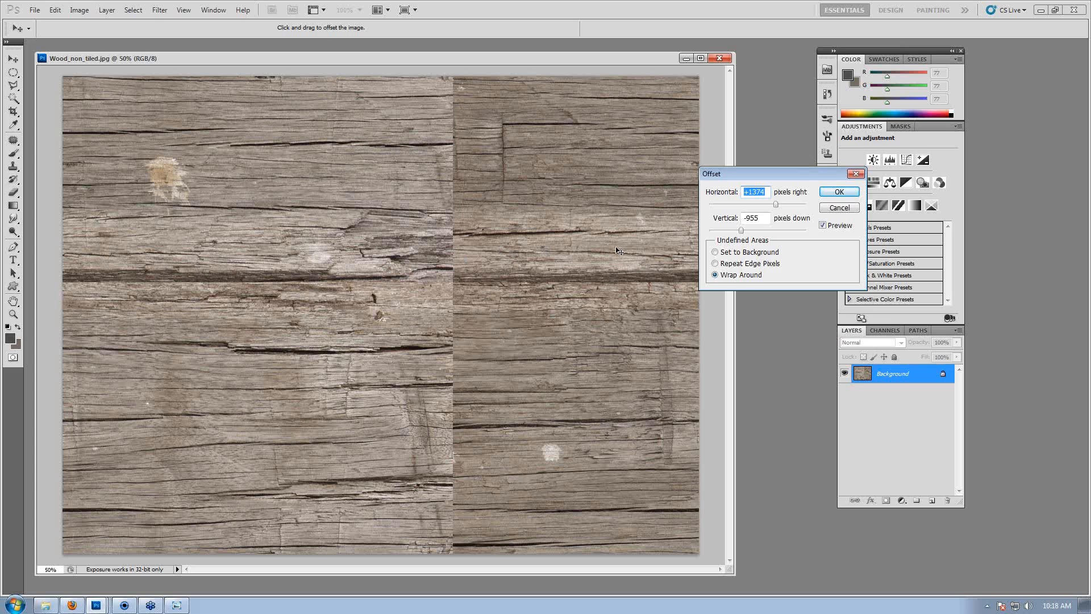
{"action": "left_click", "coordinate": [840, 191]}
Clone wood grain over the upper part of the vertical seam with the Clone Stamp tool, down to the pale area.
{"action": "key", "text": "s"}
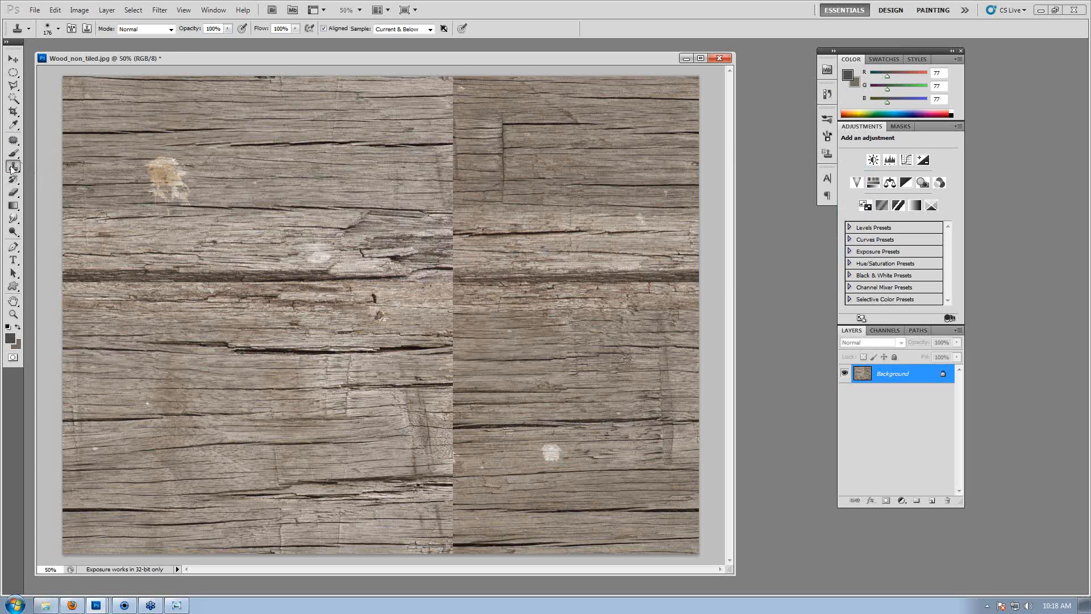
{"action": "left_click", "coordinate": [13, 166]}
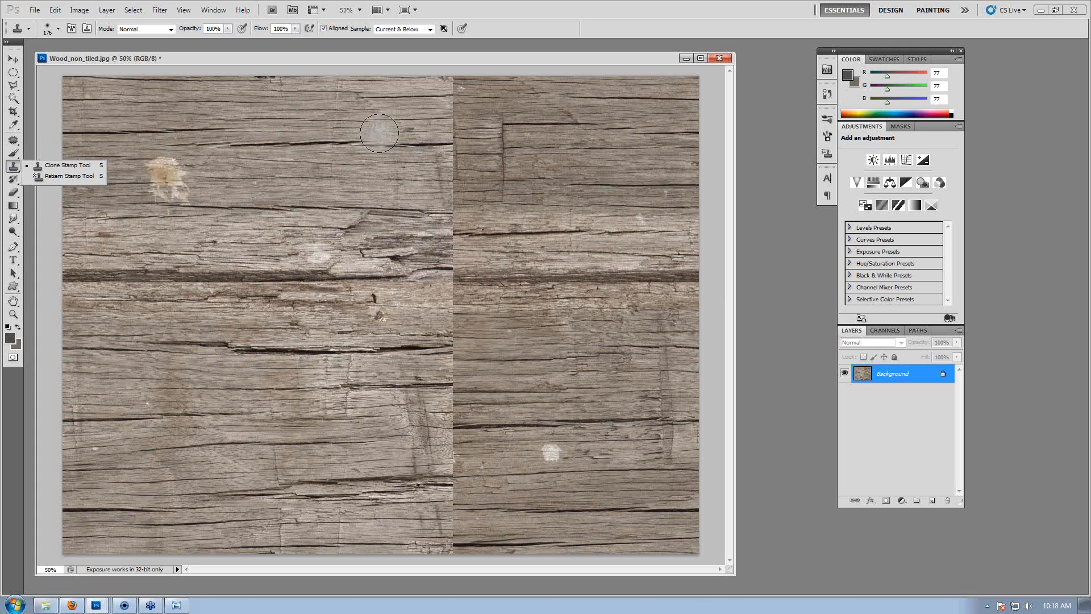
{"action": "left_click", "coordinate": [271, 145], "text": "alt"}
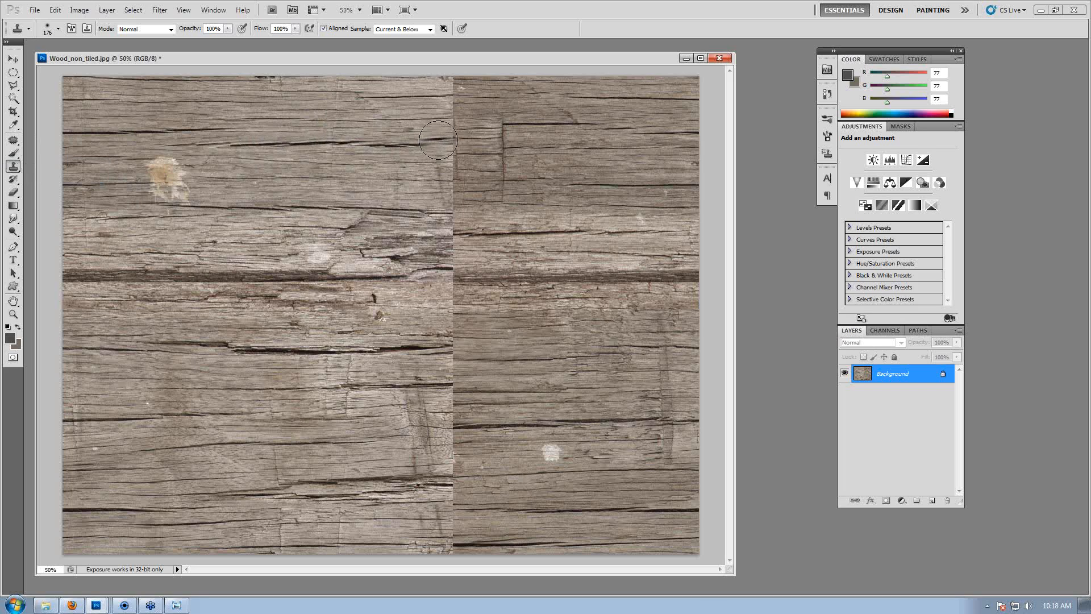
{"action": "mouse_move", "coordinate": [438, 139]}
{"action": "left_mouse_down"}
{"action": "mouse_move", "coordinate": [494, 145]}
{"action": "mouse_move", "coordinate": [484, 128]}
{"action": "mouse_move", "coordinate": [424, 120]}
{"action": "mouse_move", "coordinate": [478, 103]}
{"action": "mouse_move", "coordinate": [436, 85]}
{"action": "mouse_move", "coordinate": [529, 108]}
{"action": "mouse_move", "coordinate": [506, 142]}
{"action": "left_mouse_up"}
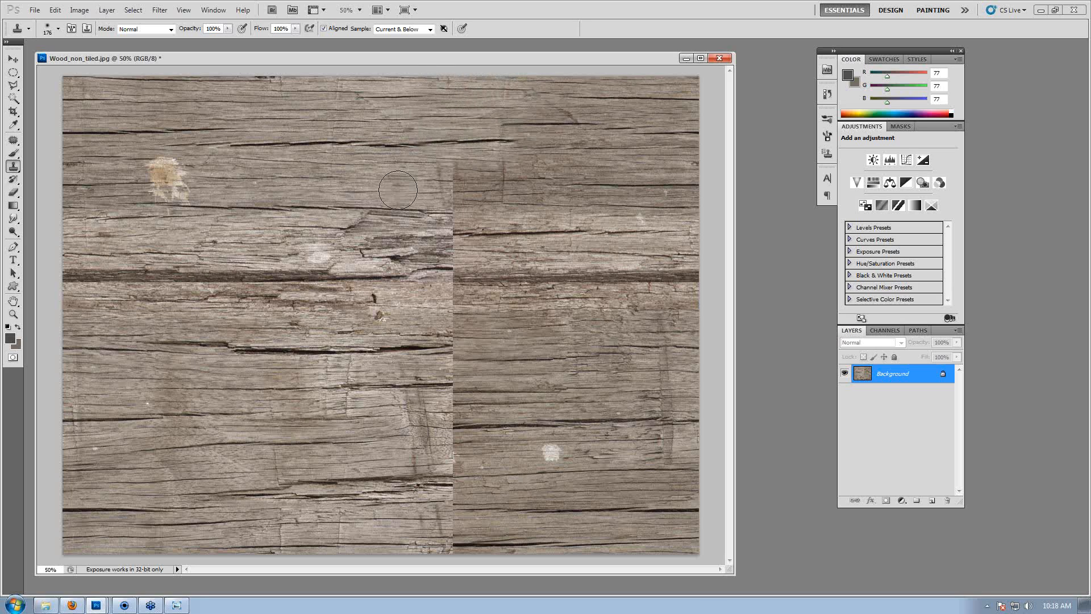
{"action": "mouse_move", "coordinate": [398, 190]}
{"action": "left_mouse_down"}
{"action": "mouse_move", "coordinate": [347, 193]}
{"action": "mouse_move", "coordinate": [438, 185]}
{"action": "mouse_move", "coordinate": [457, 171]}
{"action": "mouse_move", "coordinate": [448, 214]}
{"action": "mouse_move", "coordinate": [495, 233]}
{"action": "mouse_move", "coordinate": [449, 244]}
{"action": "mouse_move", "coordinate": [509, 240]}
{"action": "left_mouse_up"}
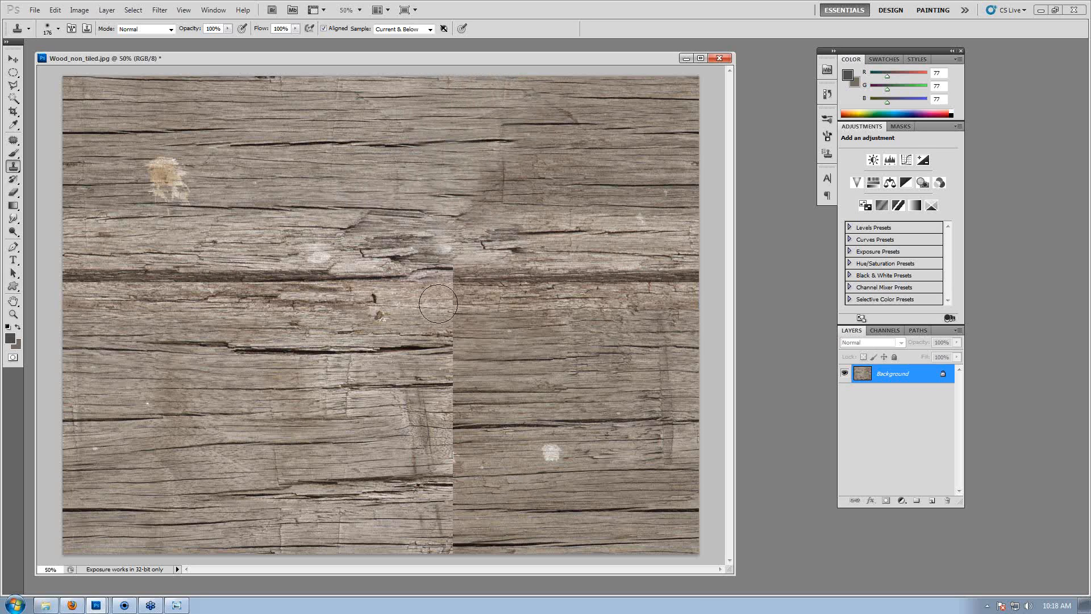
Clone the long dark crack and the grain beneath it across the middle of the vertical seam.
{"action": "left_click", "coordinate": [278, 278], "text": "alt"}
{"action": "left_click_drag", "start_coordinate": [382, 276], "coordinate": [562, 282]}
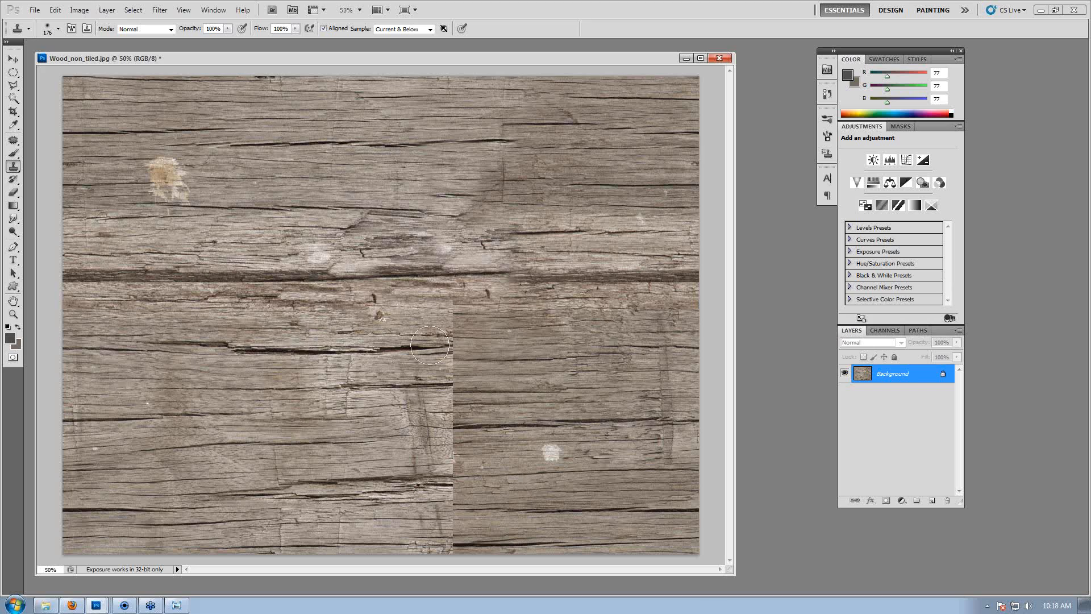
{"action": "mouse_move", "coordinate": [430, 345]}
{"action": "left_mouse_down"}
{"action": "mouse_move", "coordinate": [478, 347]}
{"action": "mouse_move", "coordinate": [401, 344]}
{"action": "mouse_move", "coordinate": [466, 318]}
{"action": "mouse_move", "coordinate": [423, 326]}
{"action": "left_mouse_up"}
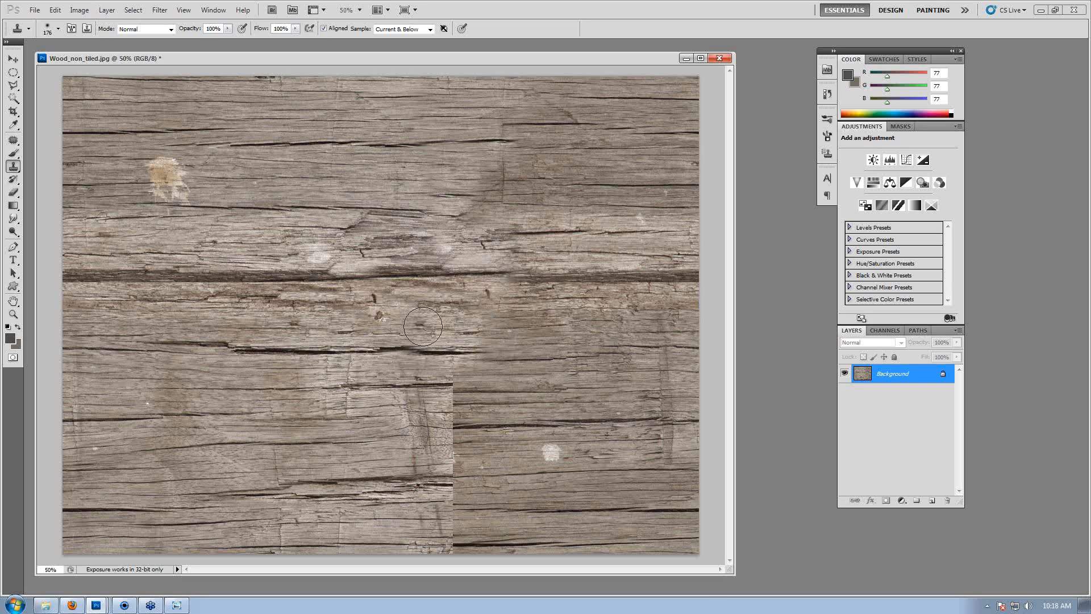
{"action": "mouse_move", "coordinate": [400, 392]}
{"action": "left_mouse_down"}
{"action": "mouse_move", "coordinate": [562, 392]}
{"action": "mouse_move", "coordinate": [443, 370]}
{"action": "mouse_move", "coordinate": [525, 374]}
{"action": "left_mouse_up"}
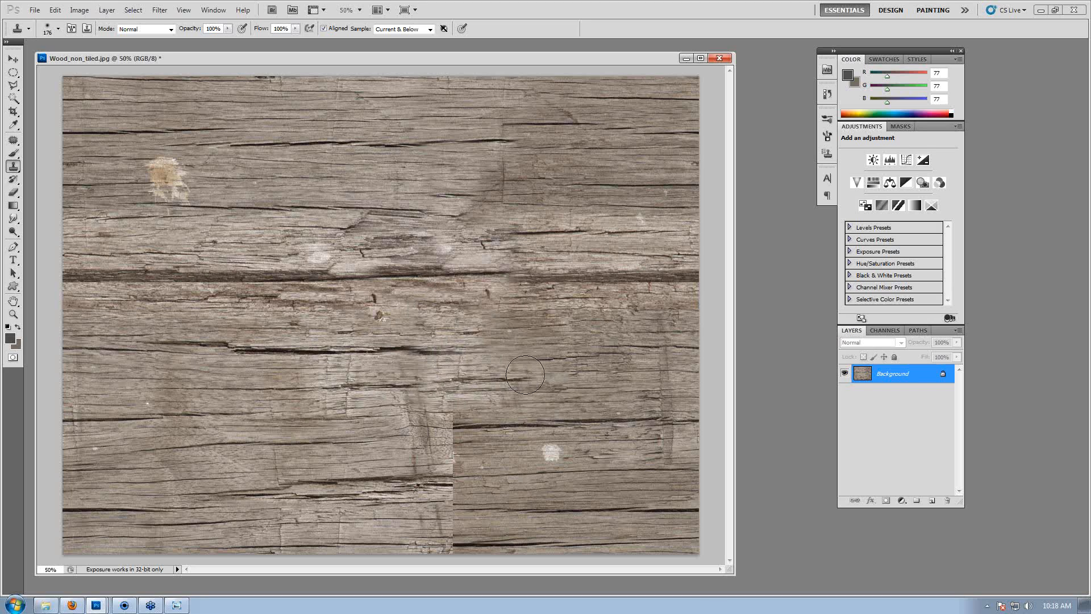
Cover the lower-middle part of the seam with grain sampled from the wood right of it.
{"action": "left_click", "coordinate": [657, 441], "text": "alt"}
{"action": "mouse_move", "coordinate": [473, 441]}
{"action": "left_mouse_down"}
{"action": "mouse_move", "coordinate": [462, 442]}
{"action": "mouse_move", "coordinate": [497, 433]}
{"action": "left_mouse_up"}
{"action": "key", "text": "alt"}
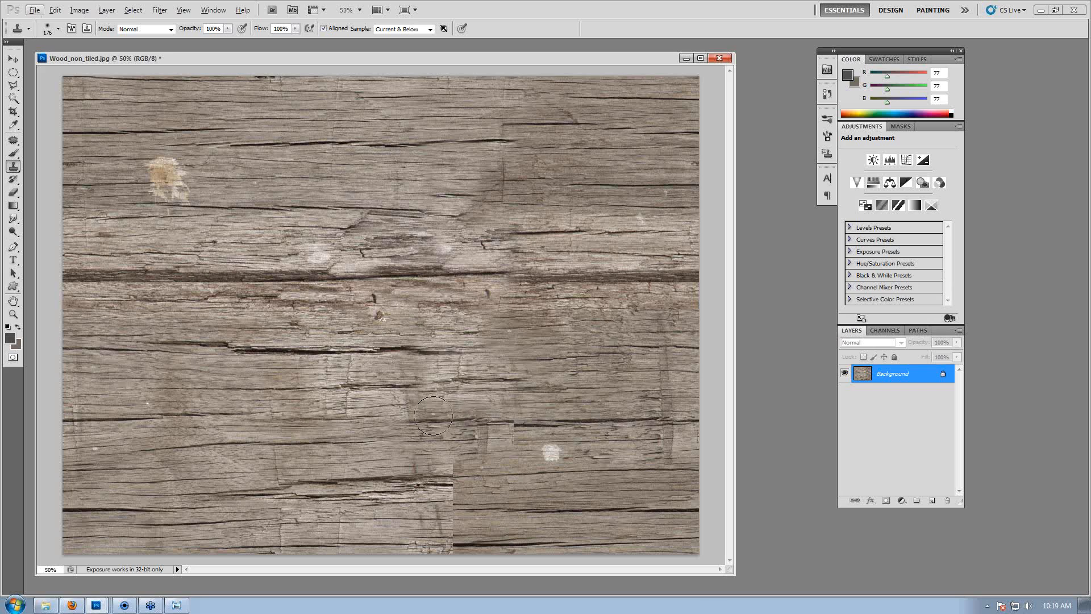
{"action": "mouse_move", "coordinate": [434, 416]}
{"action": "left_mouse_down"}
{"action": "mouse_move", "coordinate": [471, 405]}
{"action": "mouse_move", "coordinate": [444, 414]}
{"action": "left_mouse_up"}
{"action": "left_click", "coordinate": [651, 348], "text": "alt"}
{"action": "mouse_move", "coordinate": [493, 443]}
{"action": "left_mouse_down"}
{"action": "mouse_move", "coordinate": [450, 478]}
{"action": "mouse_move", "coordinate": [462, 479]}
{"action": "mouse_move", "coordinate": [439, 477]}
{"action": "left_mouse_up"}
{"action": "left_click_drag", "start_coordinate": [467, 414], "coordinate": [434, 406]}
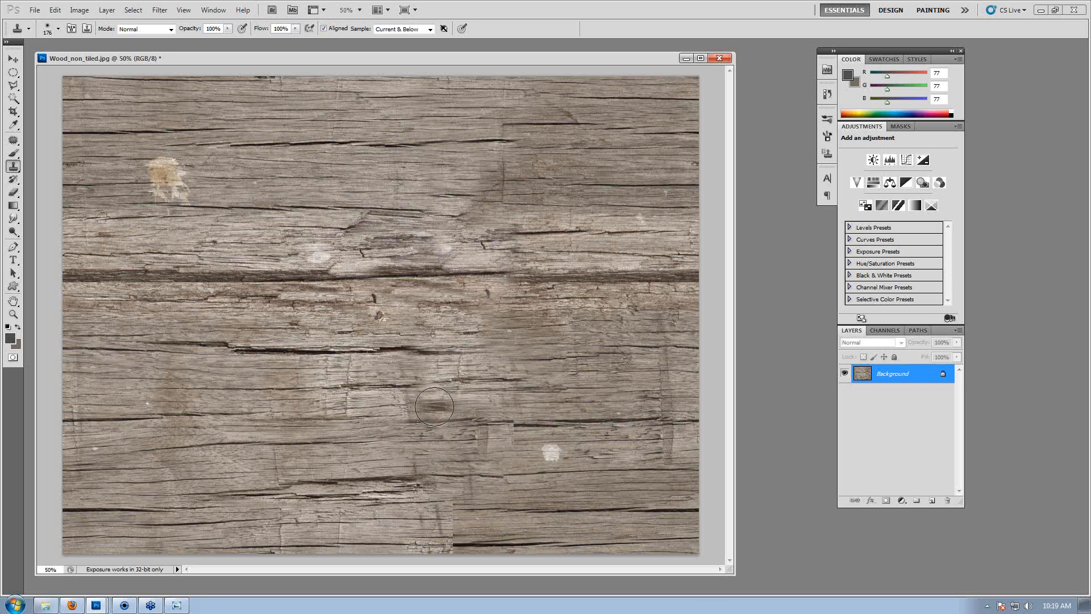
Clone grain sampled from the wood left of the seam over its lowest part, down to the image's bottom edge.
{"action": "left_click", "coordinate": [292, 471], "text": "alt"}
{"action": "left_click_drag", "start_coordinate": [430, 478], "coordinate": [490, 502]}
{"action": "left_click", "coordinate": [285, 504], "text": "alt"}
{"action": "left_click", "coordinate": [396, 544]}
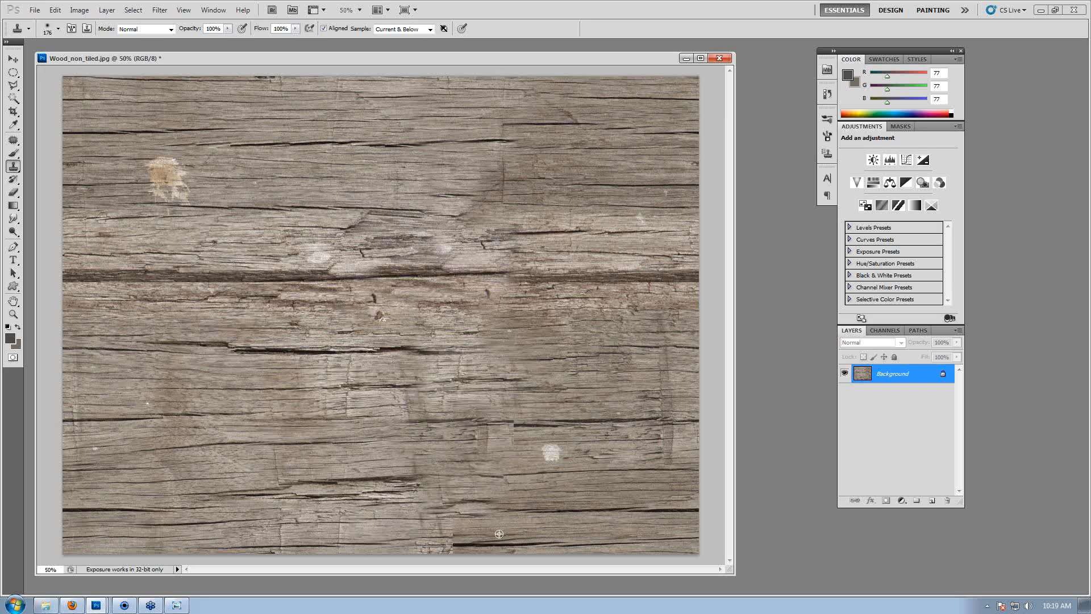
Undo the last clone stroke, try cloning over the broken crack beside the white spot, and undo that too.
{"action": "key", "text": "ctrl+alt+z"}
{"action": "left_click", "coordinate": [572, 438], "text": "alt"}
{"action": "left_click_drag", "start_coordinate": [528, 423], "coordinate": [468, 422]}
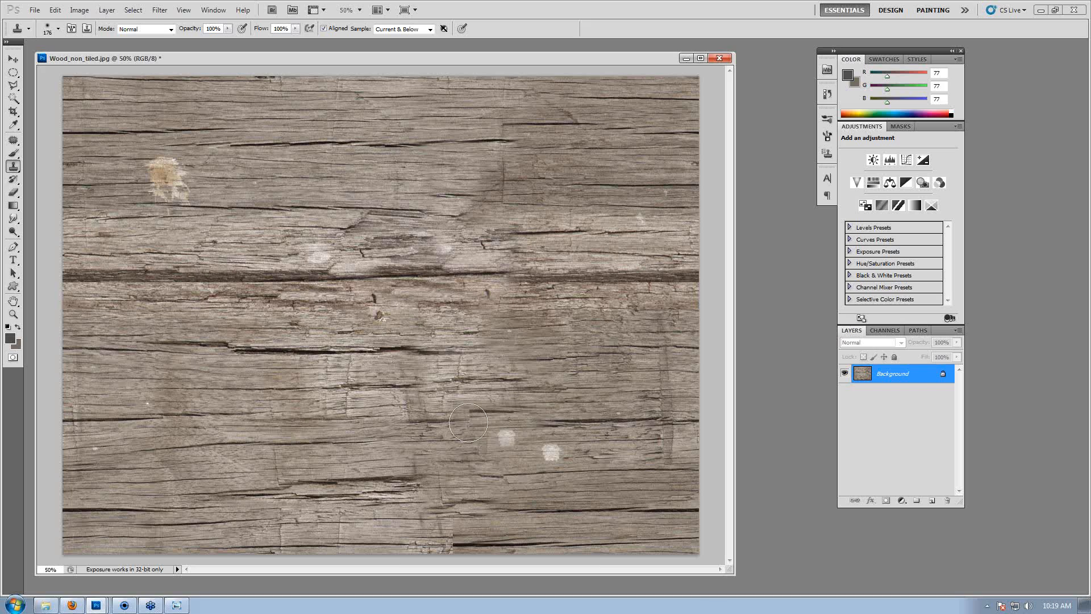
{"action": "key", "text": "ctrl+alt+z"}
{"action": "key", "text": "ctrl+alt+z"}
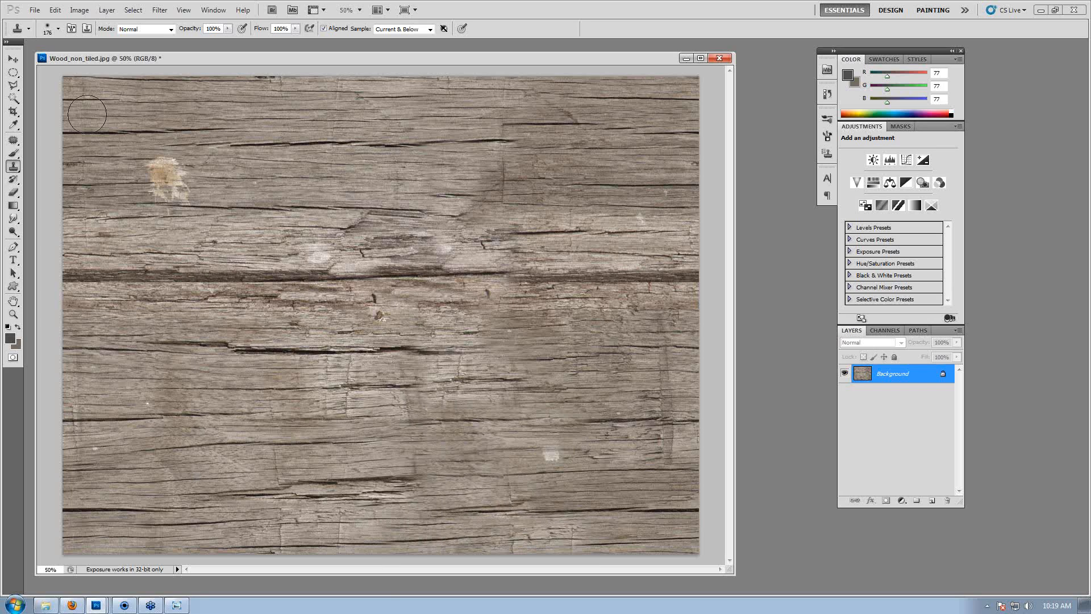
Save the retouched image as Wood_seamless.jpg in JPEG format in the Wood folder.
{"action": "left_click", "coordinate": [15, 61]}
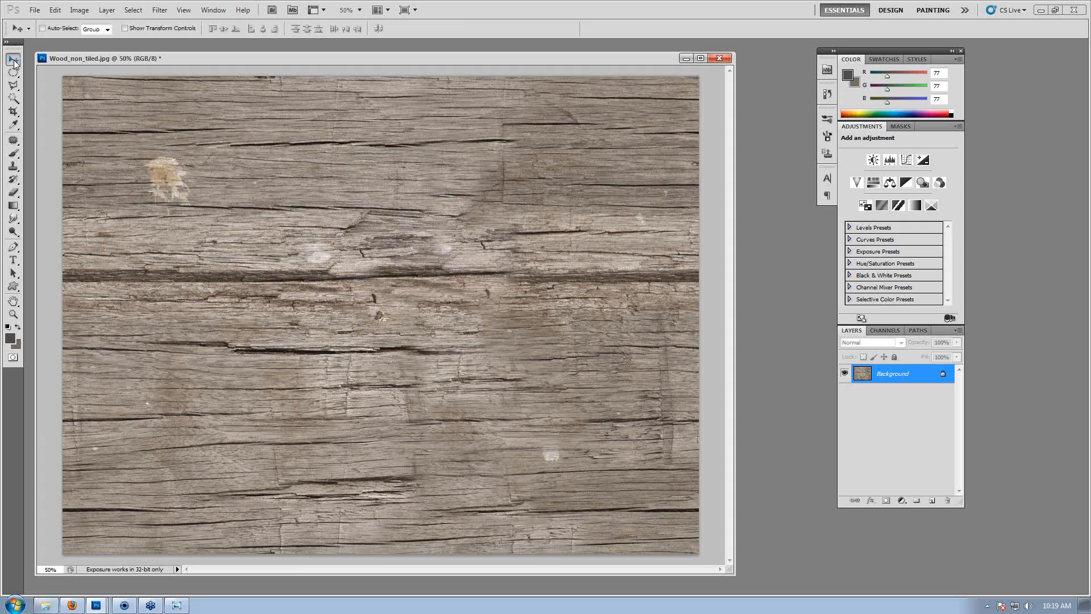
{"action": "left_click", "coordinate": [34, 10]}
{"action": "left_click", "coordinate": [69, 182]}
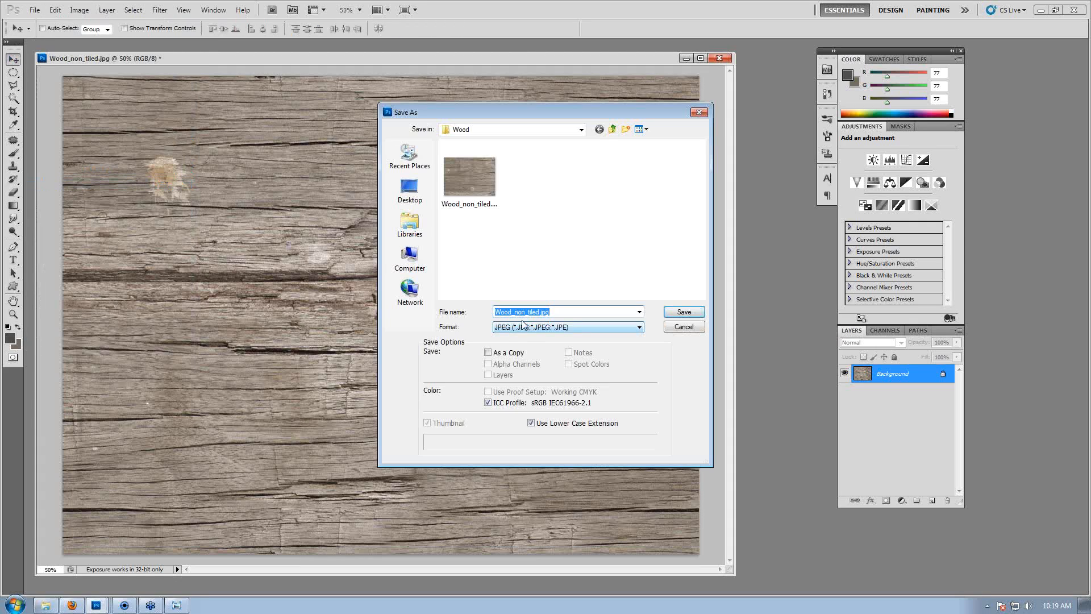
{"action": "left_click_drag", "start_coordinate": [515, 312], "coordinate": [553, 328]}
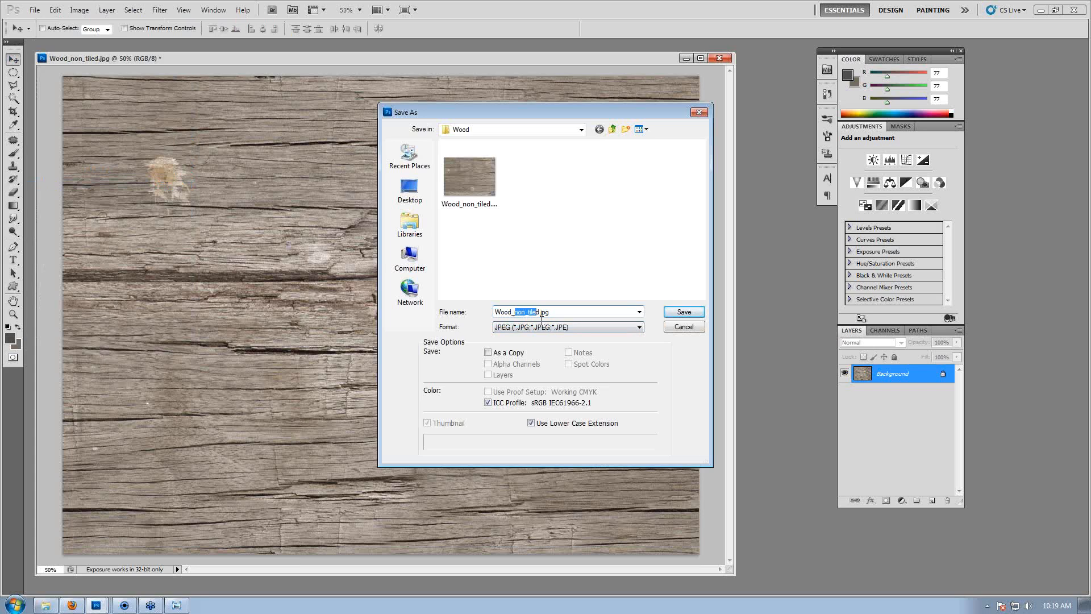
{"action": "type", "text": "sel"}
{"action": "key", "text": "Return"}
{"action": "key", "text": "Return"}
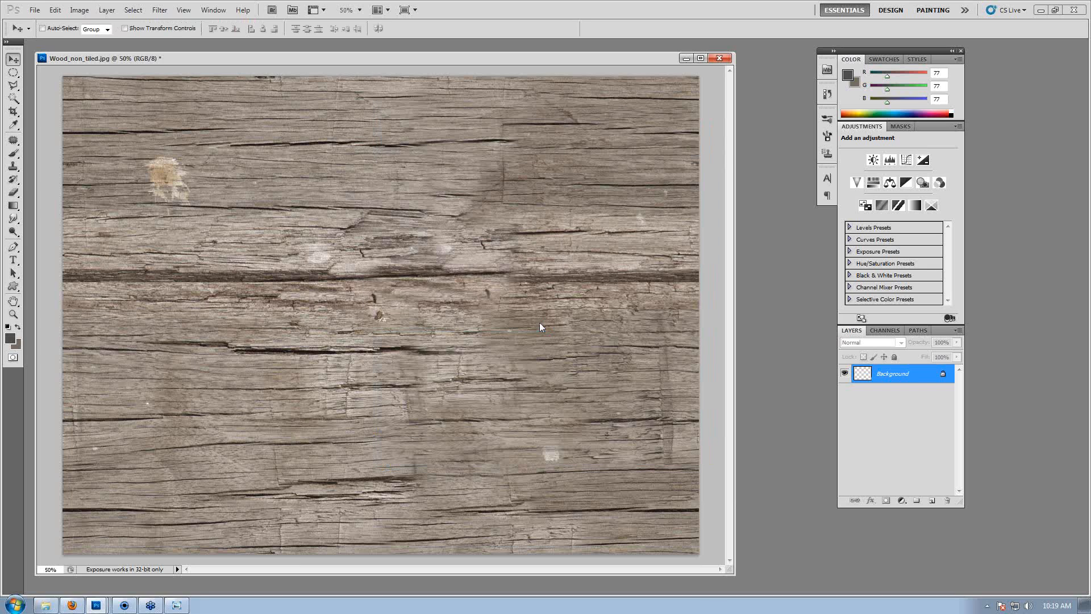
Switch to KeyShot, zoom in on the rear ball, and place its material options beside the render view.
{"action": "left_click", "coordinate": [125, 606]}
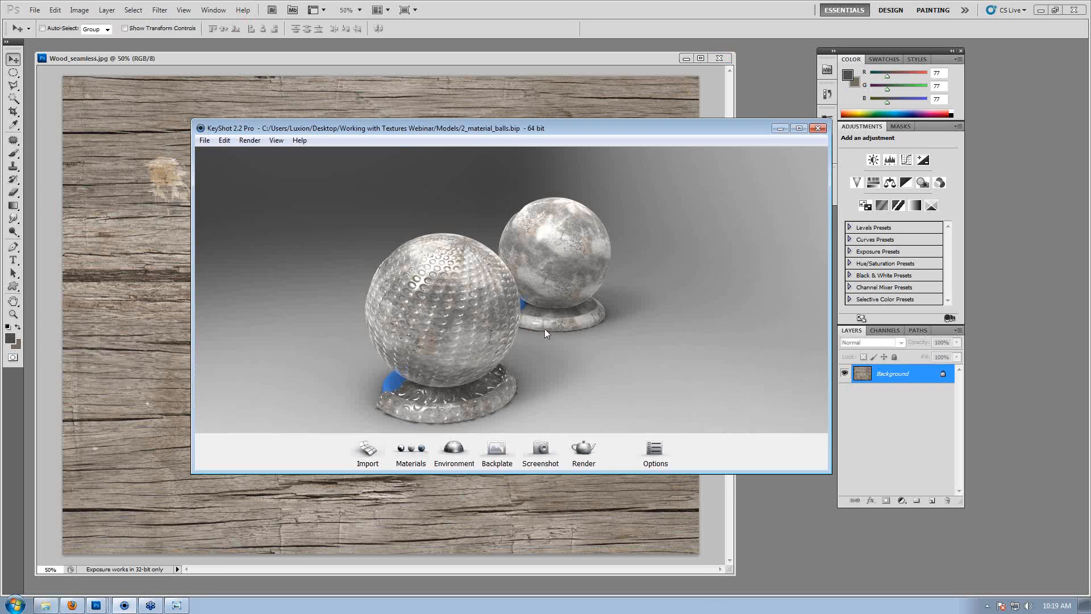
{"action": "middle_click_drag", "start_coordinate": [505, 258], "coordinate": [500, 282]}
{"action": "scroll", "coordinate": [500, 281], "scroll_direction": "up", "scroll_amount": 4}
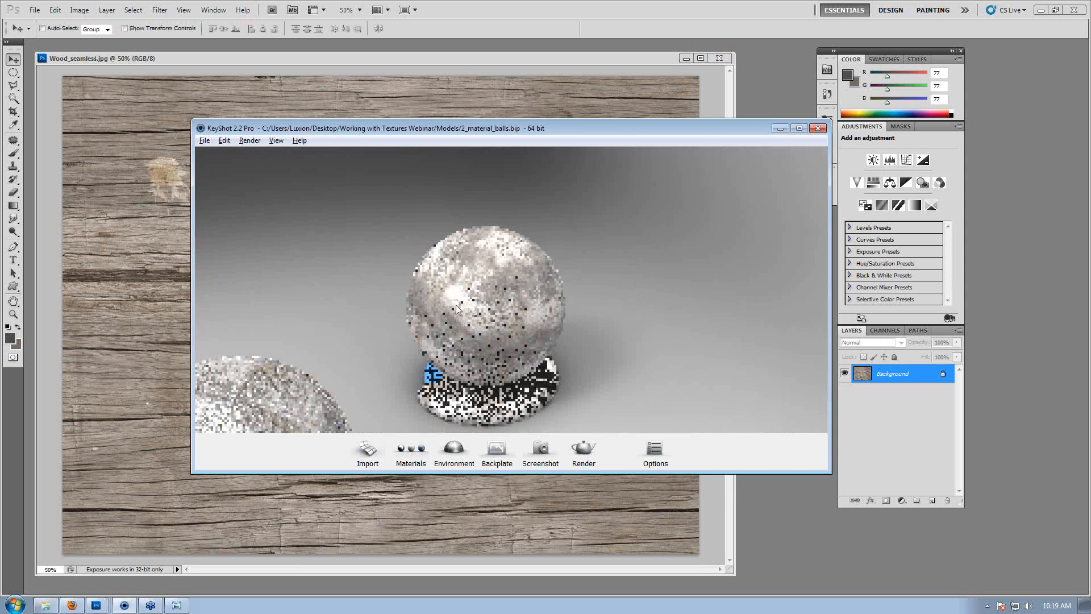
{"action": "double_click", "coordinate": [515, 295]}
{"action": "left_click_drag", "start_coordinate": [708, 83], "coordinate": [598, 95]}
{"action": "left_click_drag", "start_coordinate": [708, 155], "coordinate": [784, 155]}
{"action": "left_click_drag", "start_coordinate": [715, 94], "coordinate": [839, 88]}
{"action": "left_click_drag", "start_coordinate": [542, 131], "coordinate": [404, 127]}
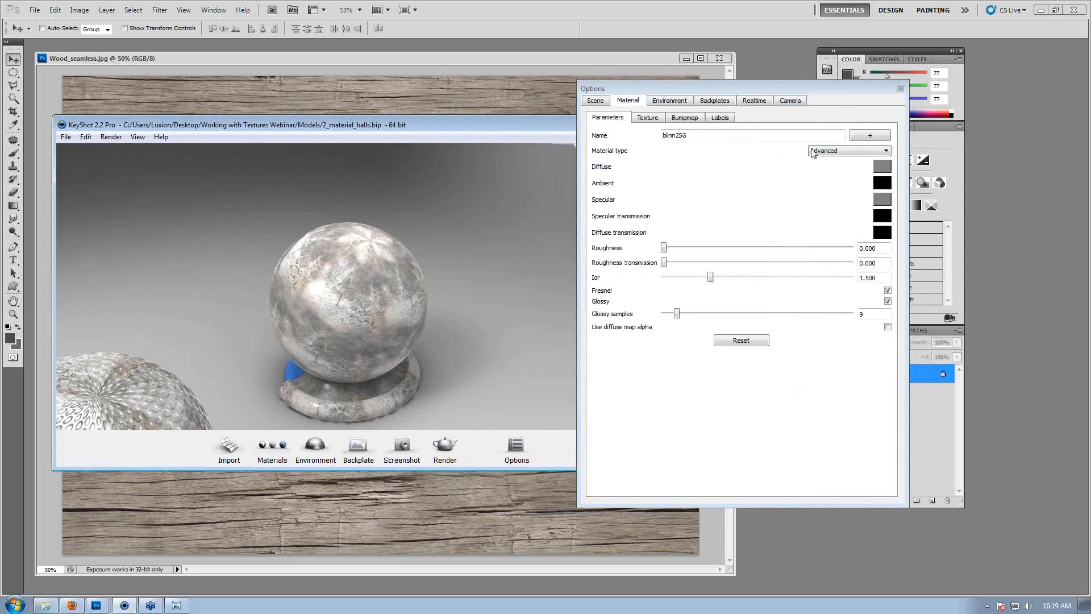
Change the rear ball's material type to Diffuse and disable its metal texture.
{"action": "left_click", "coordinate": [843, 151]}
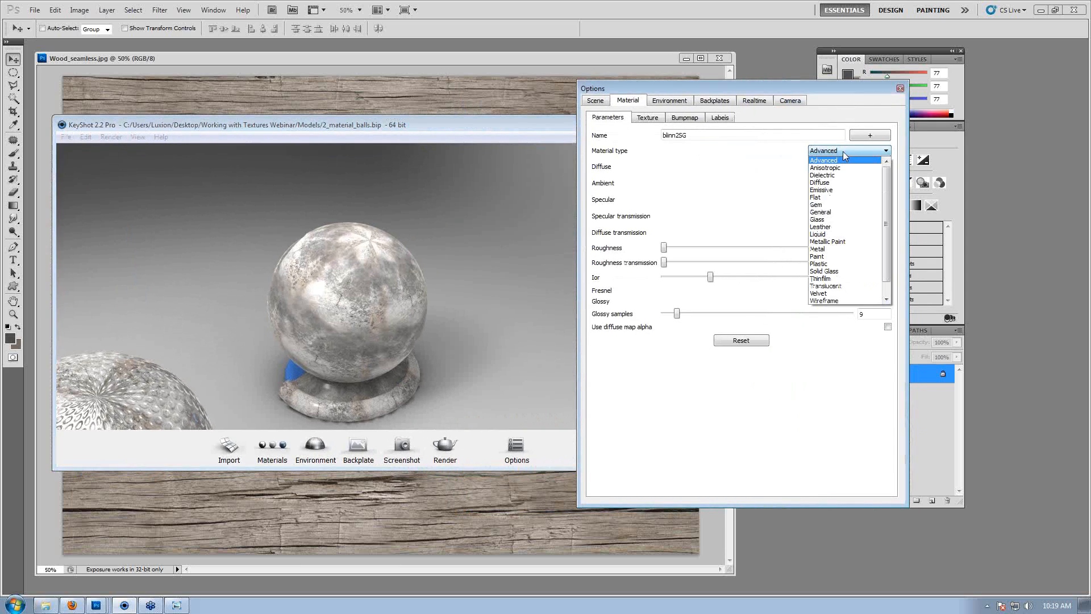
{"action": "left_click", "coordinate": [843, 182]}
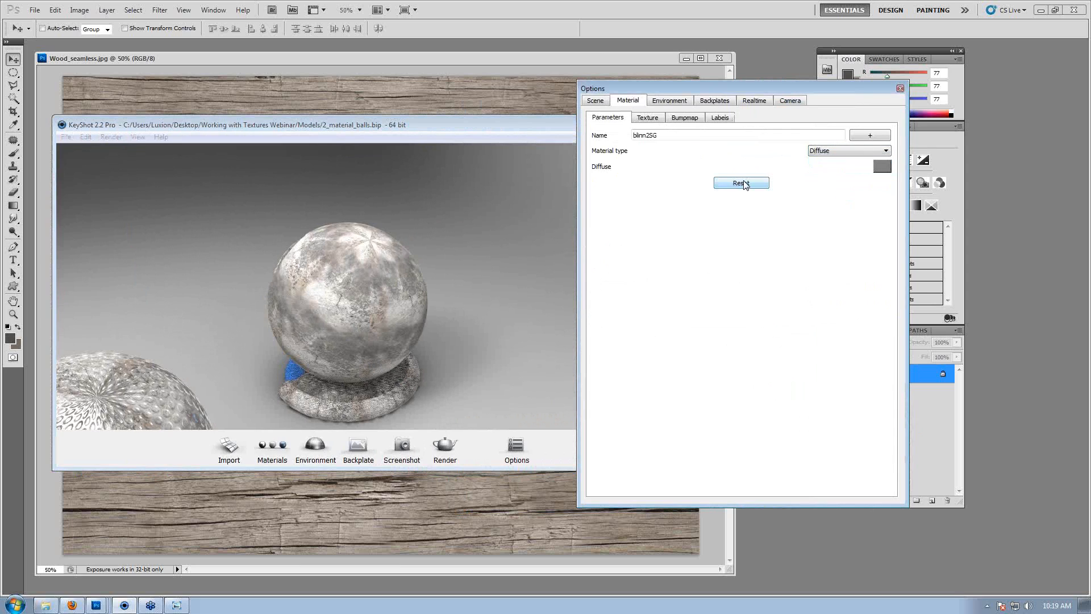
{"action": "left_click", "coordinate": [648, 118]}
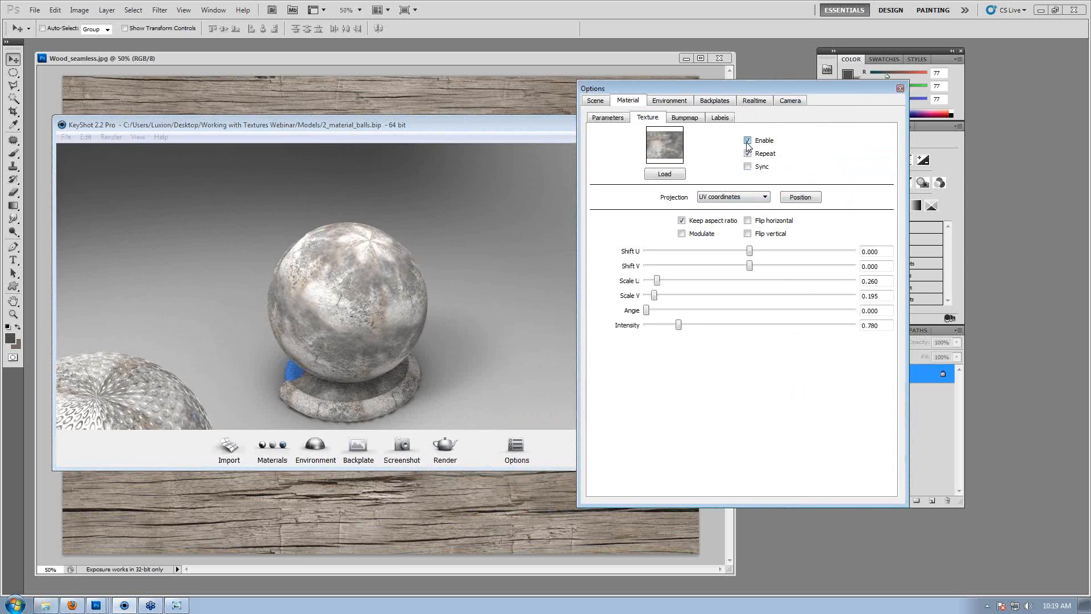
{"action": "left_click", "coordinate": [747, 140]}
Load Wood_seamless.jpg from the Still life Wood folder as the ball's texture and inspect it from another angle.
{"action": "left_click", "coordinate": [665, 174]}
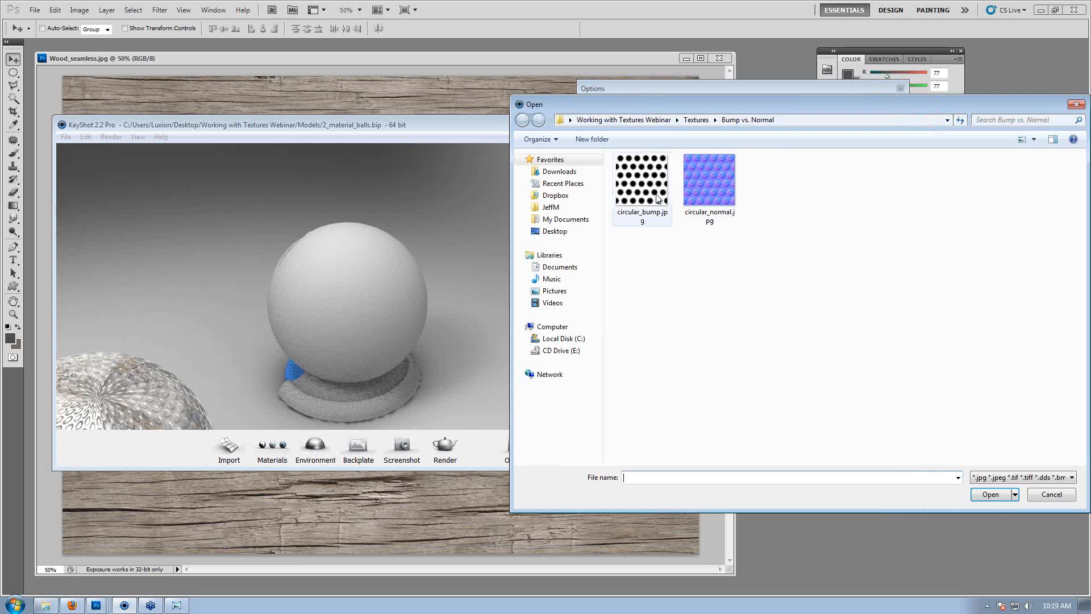
{"action": "left_click", "coordinate": [696, 120]}
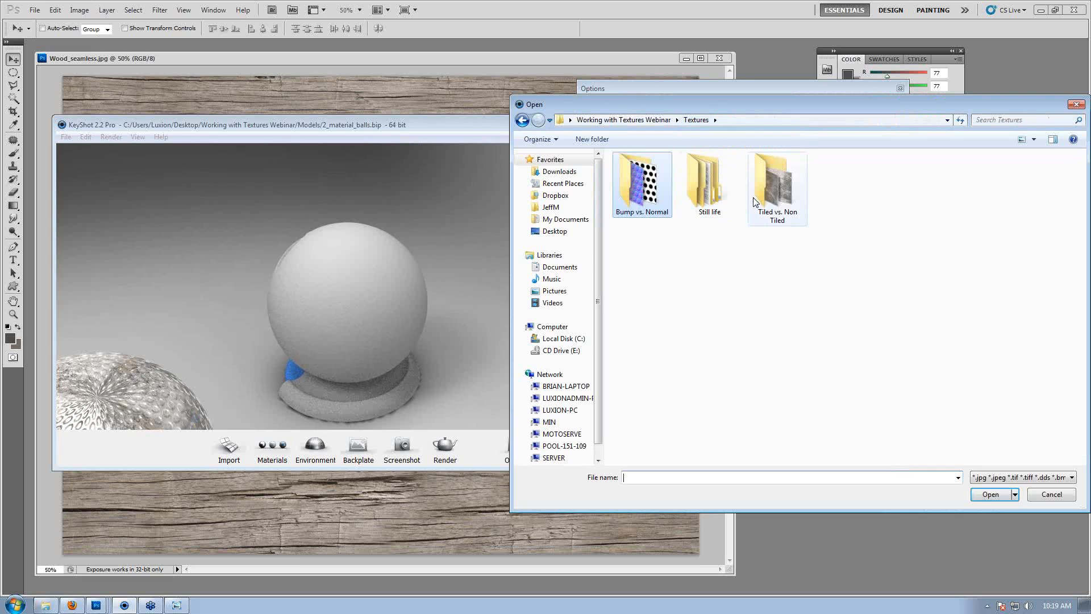
{"action": "double_click", "coordinate": [689, 188]}
{"action": "double_click", "coordinate": [689, 187]}
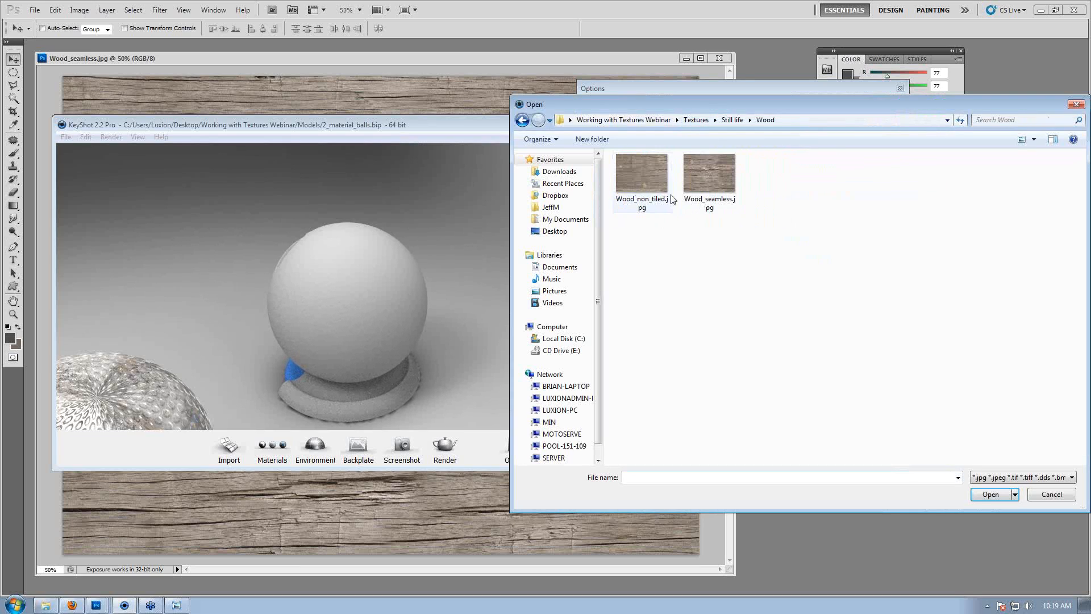
{"action": "double_click", "coordinate": [717, 182]}
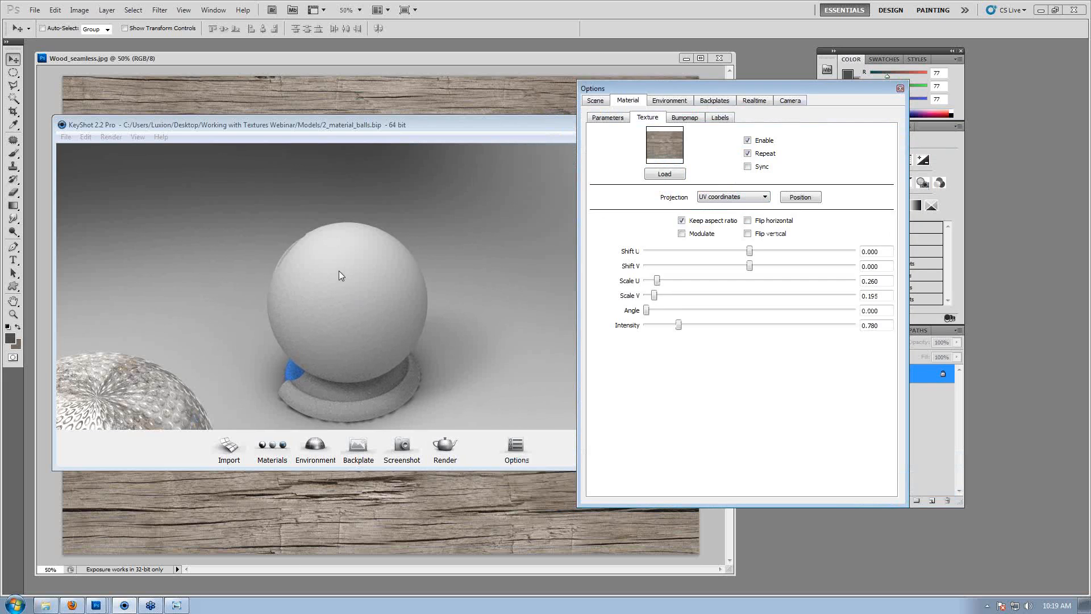
{"action": "left_click_drag", "start_coordinate": [340, 270], "coordinate": [424, 244]}
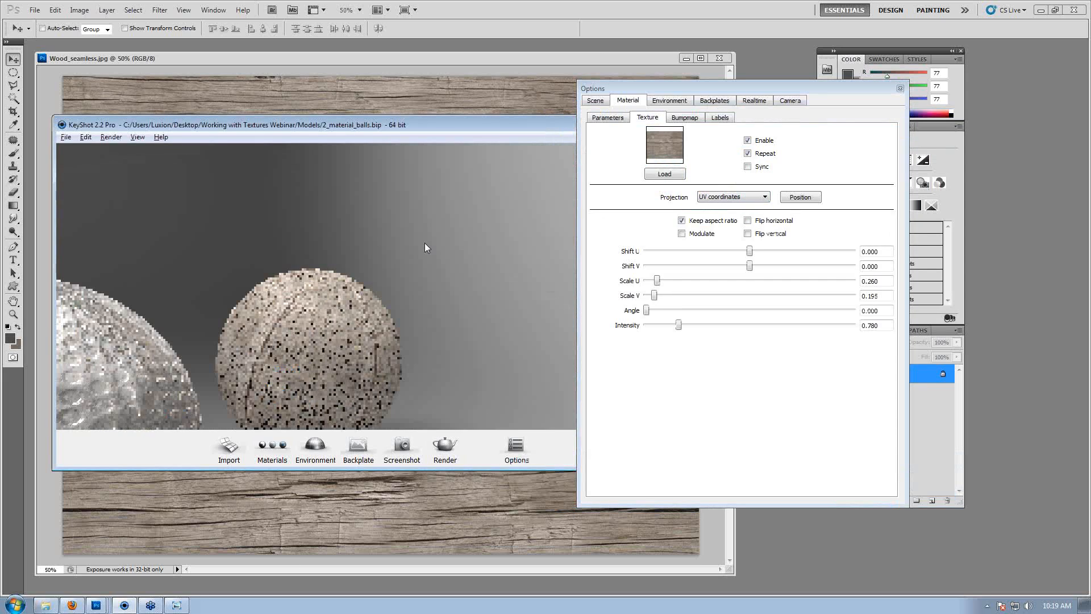
Set the ball's wood texture scale to 0.400 in U and 0.300 in V.
{"action": "left_click_drag", "start_coordinate": [657, 280], "coordinate": [659, 281]}
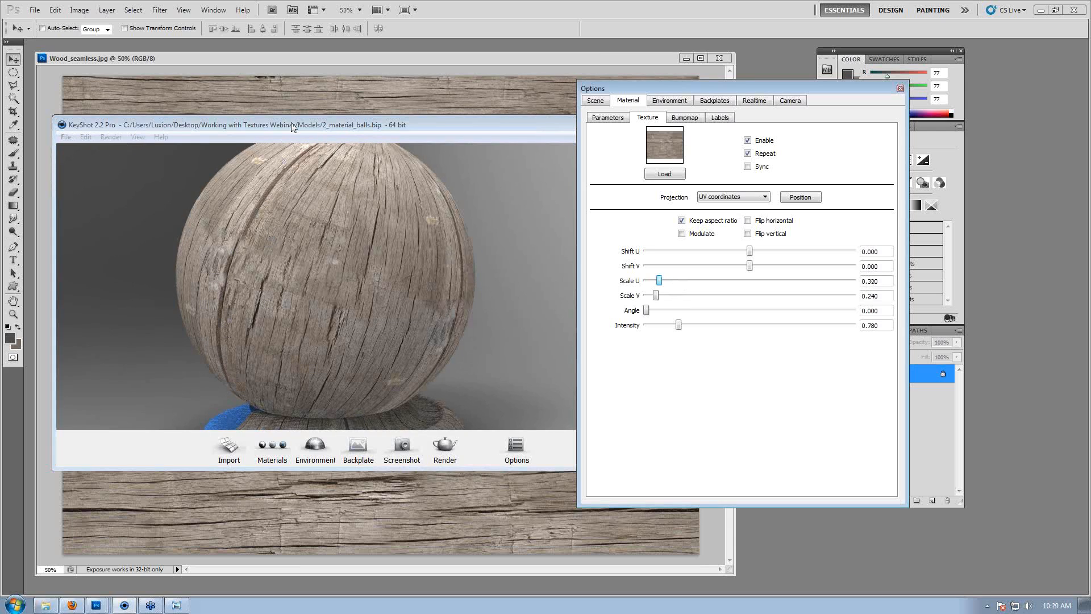
{"action": "left_click_drag", "start_coordinate": [293, 126], "coordinate": [297, 150]}
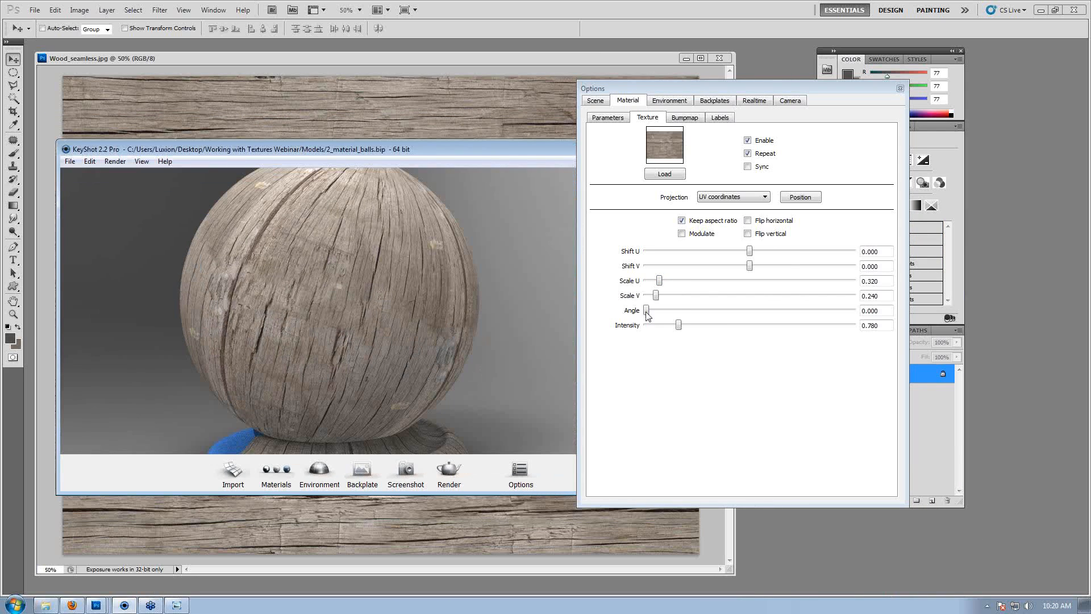
{"action": "mouse_move", "coordinate": [656, 296]}
{"action": "left_mouse_down"}
{"action": "mouse_move", "coordinate": [672, 296]}
{"action": "mouse_move", "coordinate": [659, 296]}
{"action": "left_mouse_up"}
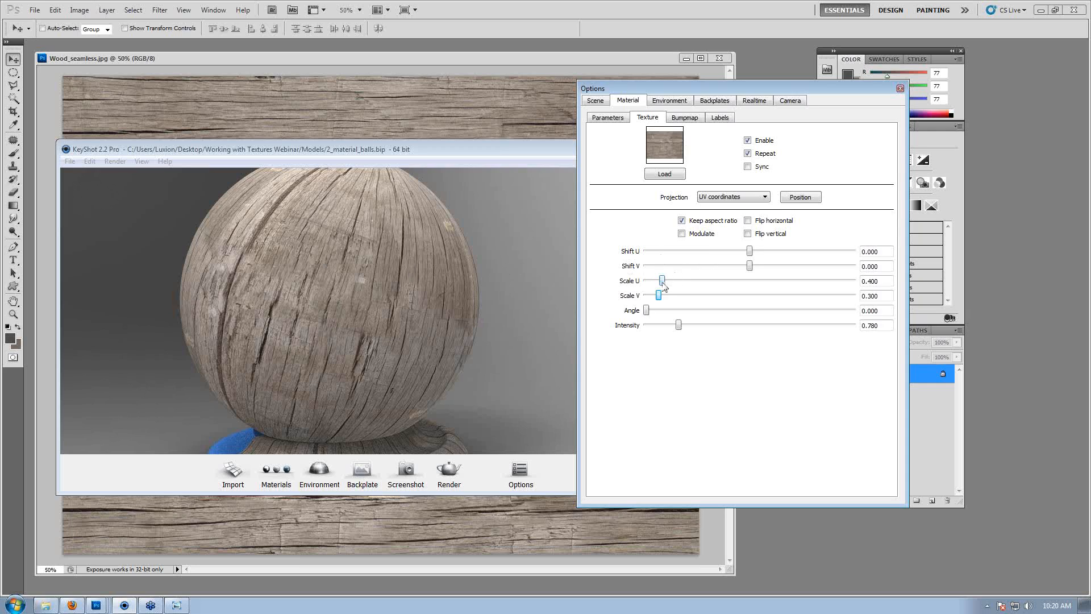
Switch to Photoshop, duplicate the Background layer of Wood_seamless.jpg, and desaturate the copy.
{"action": "left_click", "coordinate": [469, 58]}
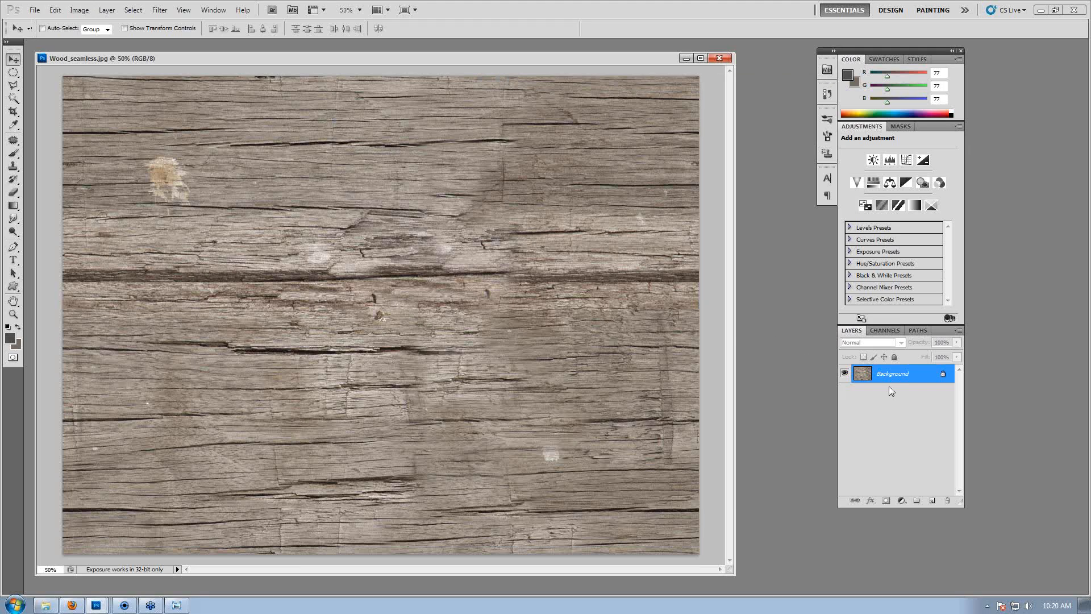
{"action": "left_click_drag", "start_coordinate": [851, 332], "coordinate": [794, 314]}
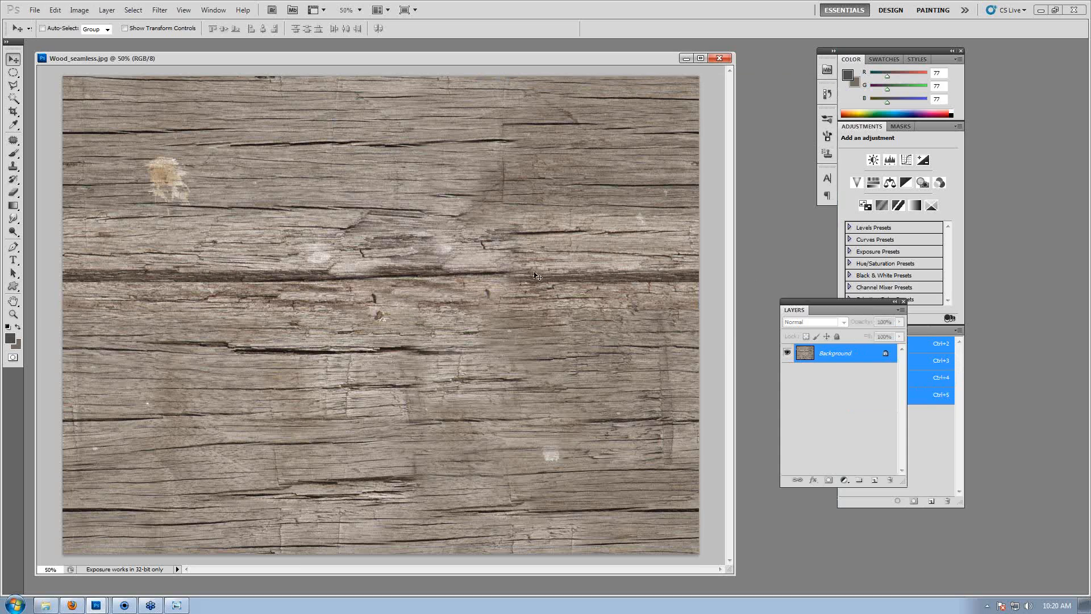
{"action": "left_click_drag", "start_coordinate": [865, 352], "coordinate": [876, 480]}
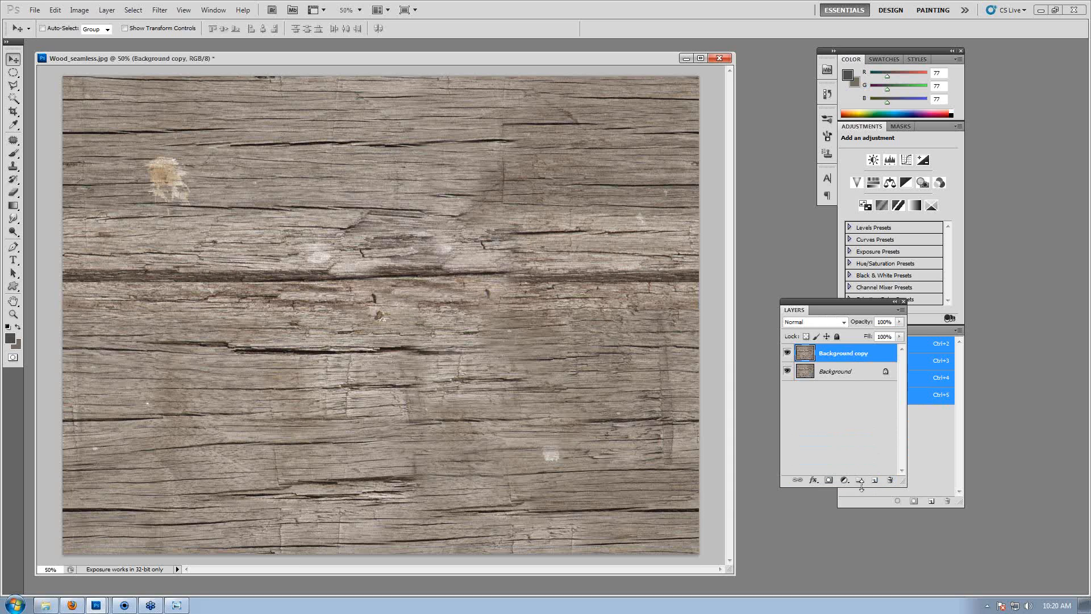
{"action": "left_click", "coordinate": [79, 10]}
{"action": "mouse_move", "coordinate": [100, 39]}
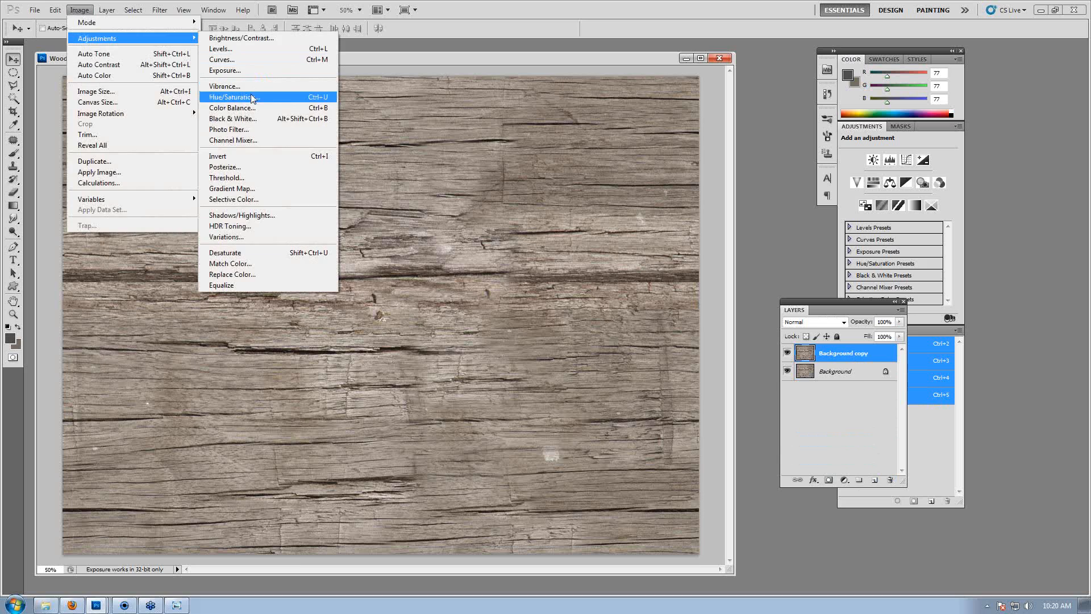
{"action": "left_click", "coordinate": [268, 253]}
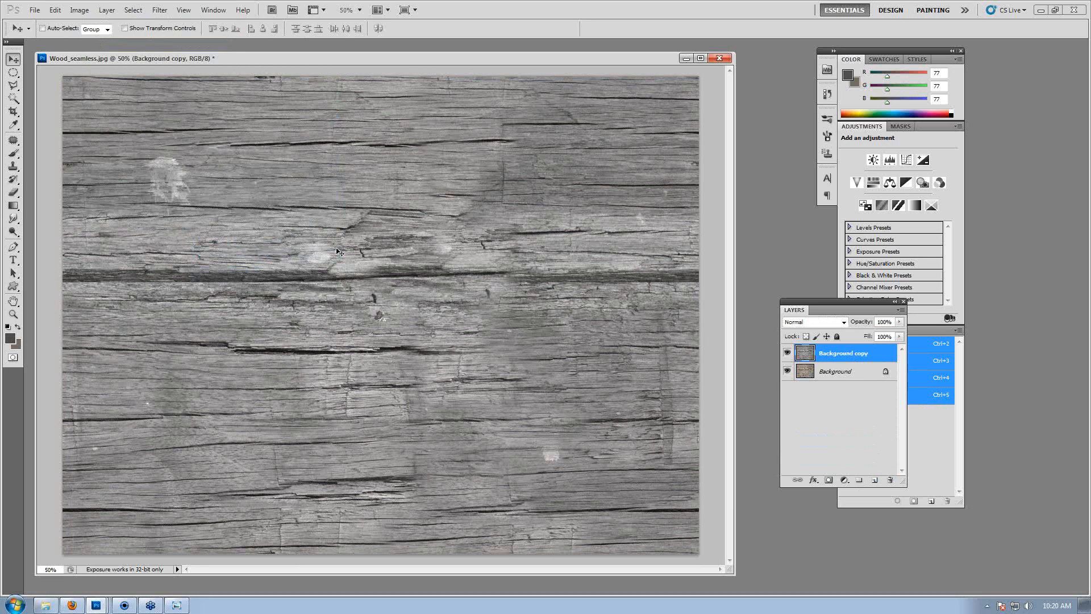
Try increasing the desaturated layer's contrast to 28 with a Brightness/Contrast adjustment, and undo it.
{"action": "left_click", "coordinate": [79, 10]}
{"action": "mouse_move", "coordinate": [99, 38]}
{"action": "left_click", "coordinate": [267, 39]}
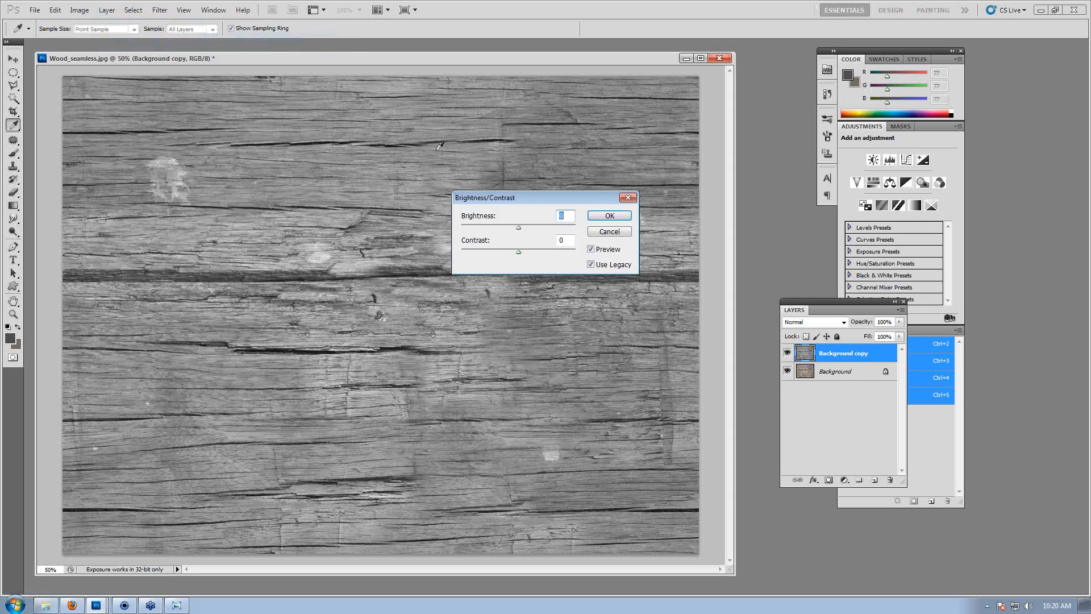
{"action": "left_click_drag", "start_coordinate": [520, 254], "coordinate": [535, 254]}
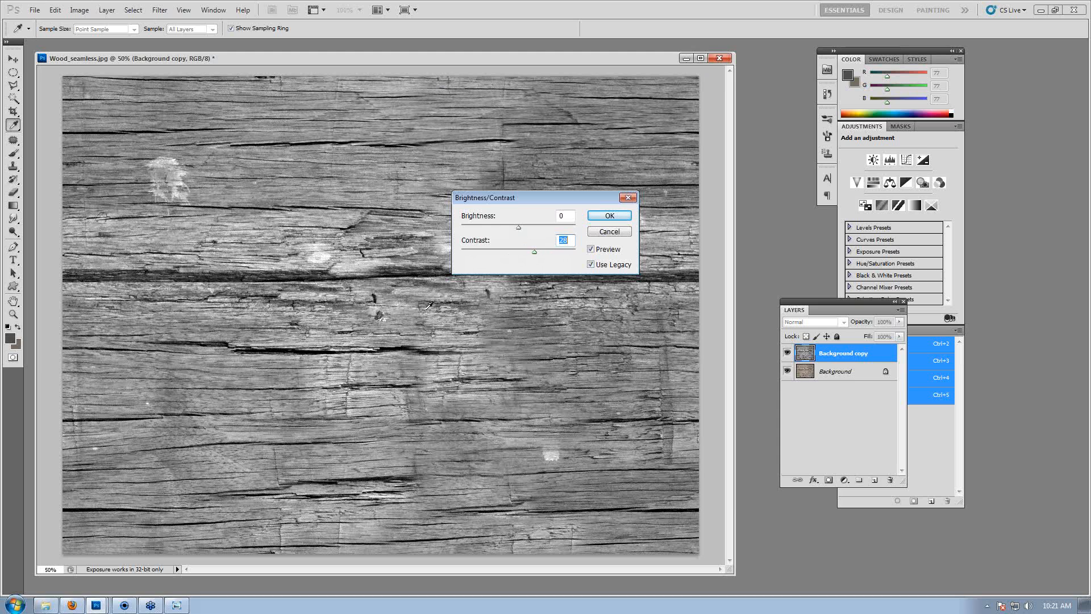
{"action": "left_click_drag", "start_coordinate": [518, 227], "coordinate": [517, 227]}
{"action": "left_click", "coordinate": [609, 216]}
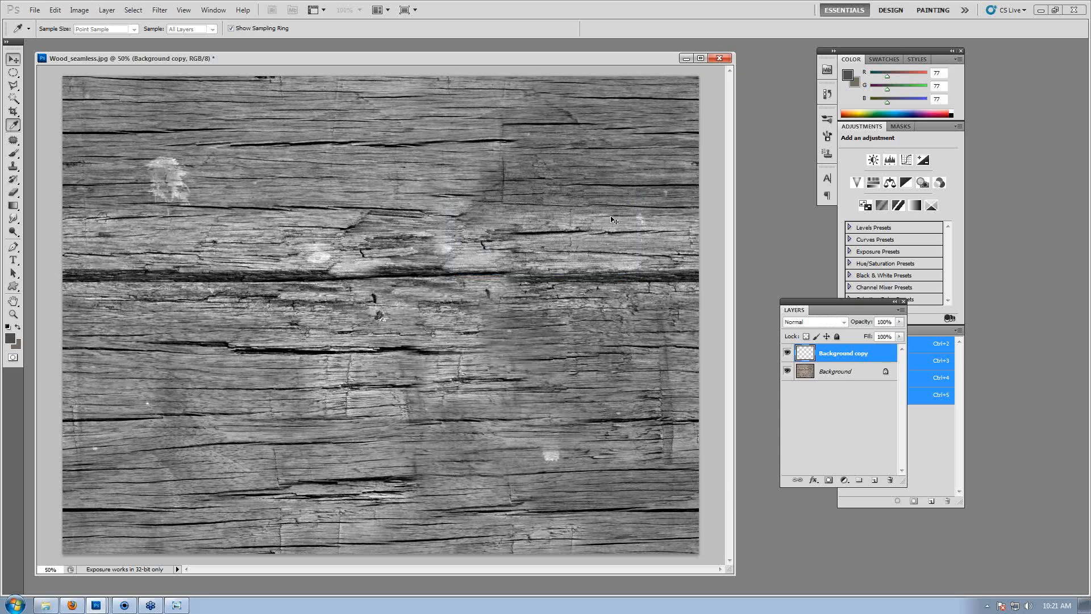
{"action": "key", "text": "v"}
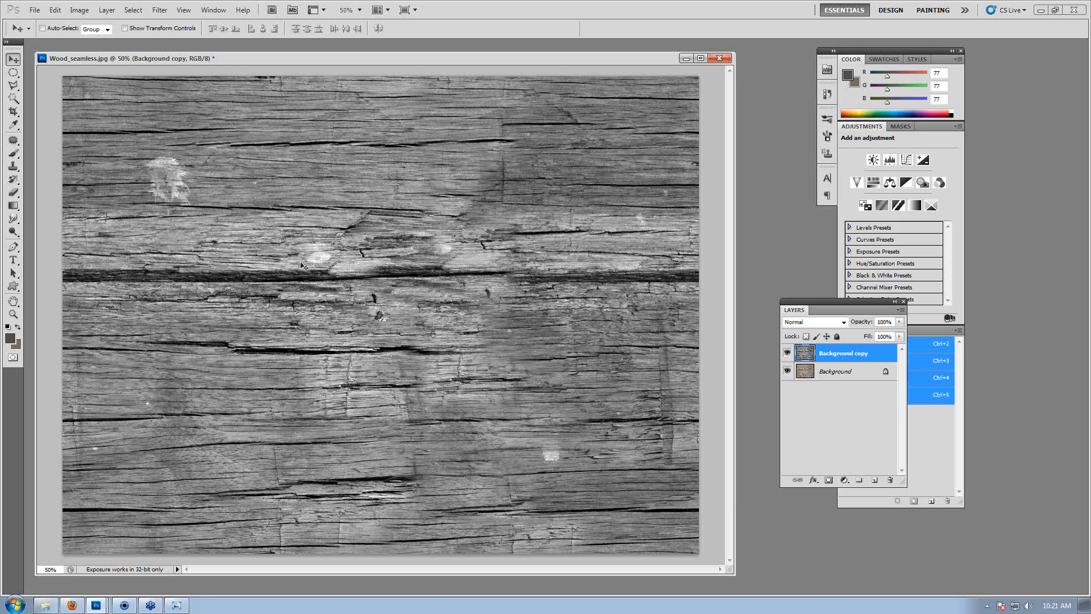
{"action": "key", "text": "ctrl+shift+l"}
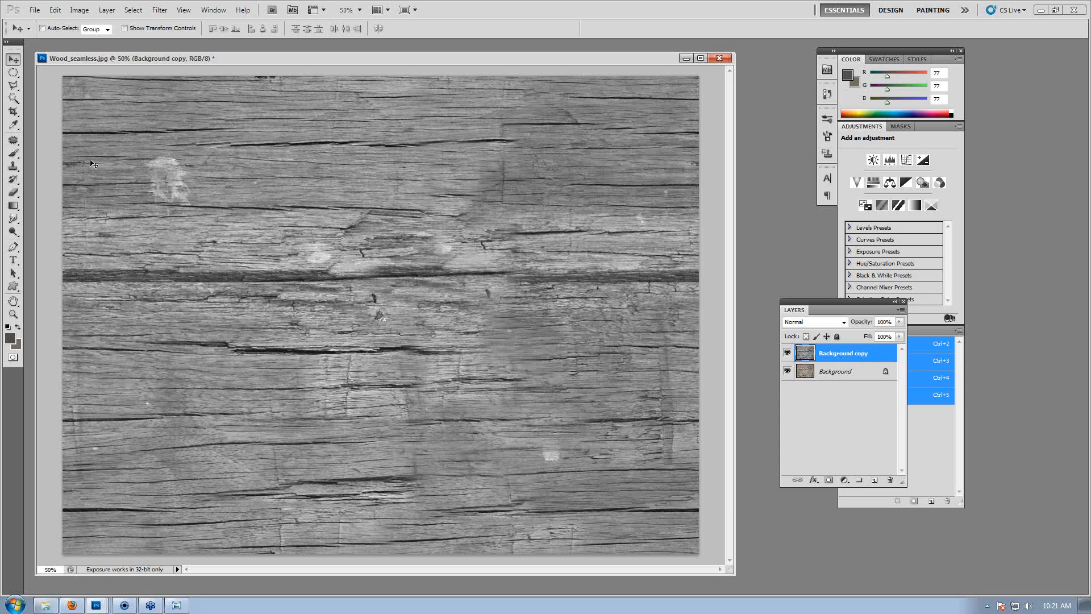
Select the dark wood cracks using Color Range with fuzziness 50 and copy them to a new layer.
{"action": "left_click", "coordinate": [132, 11]}
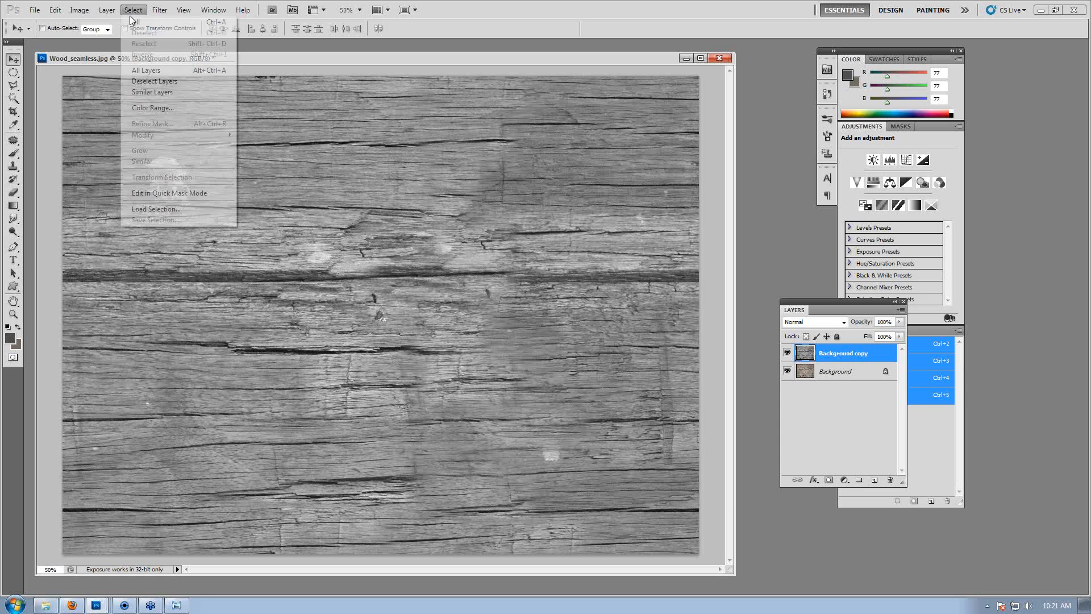
{"action": "left_click", "coordinate": [135, 10]}
{"action": "left_click", "coordinate": [135, 11]}
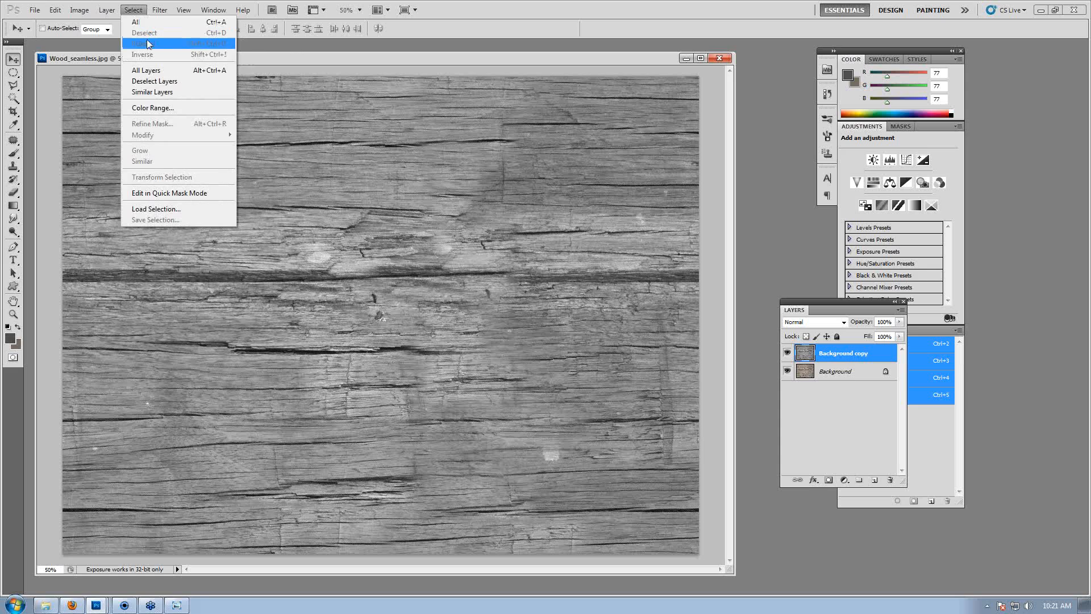
{"action": "left_click", "coordinate": [153, 108]}
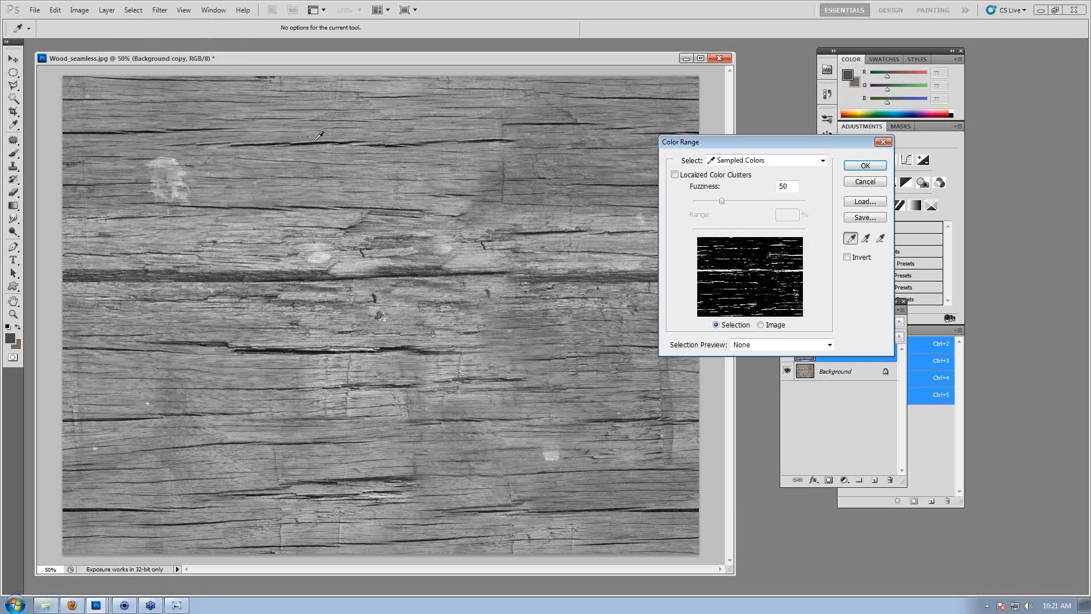
{"action": "left_click_drag", "start_coordinate": [673, 140], "coordinate": [537, 112]}
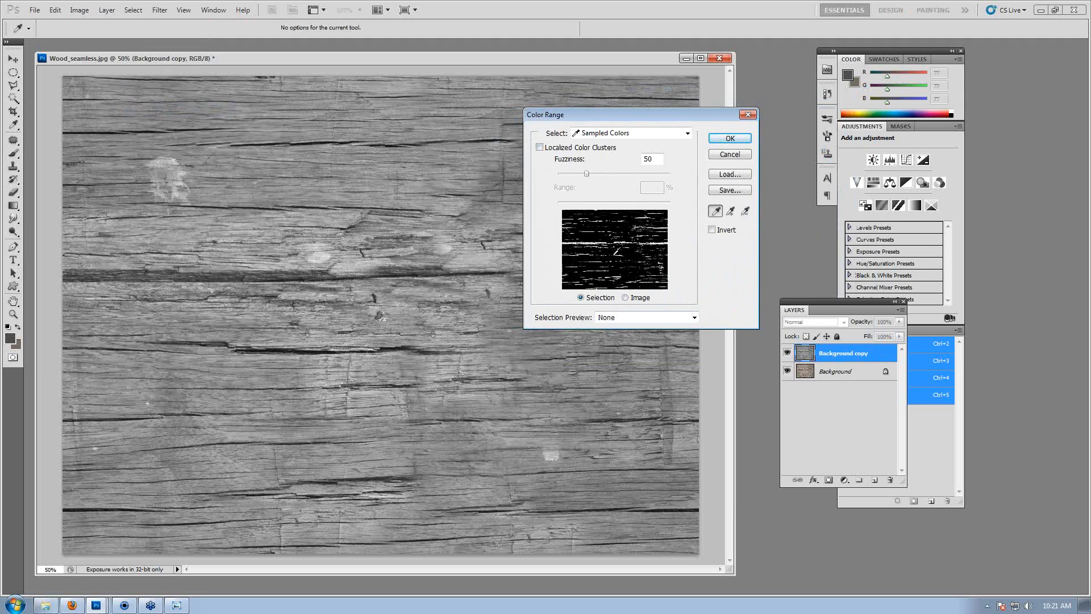
{"action": "left_click", "coordinate": [302, 144]}
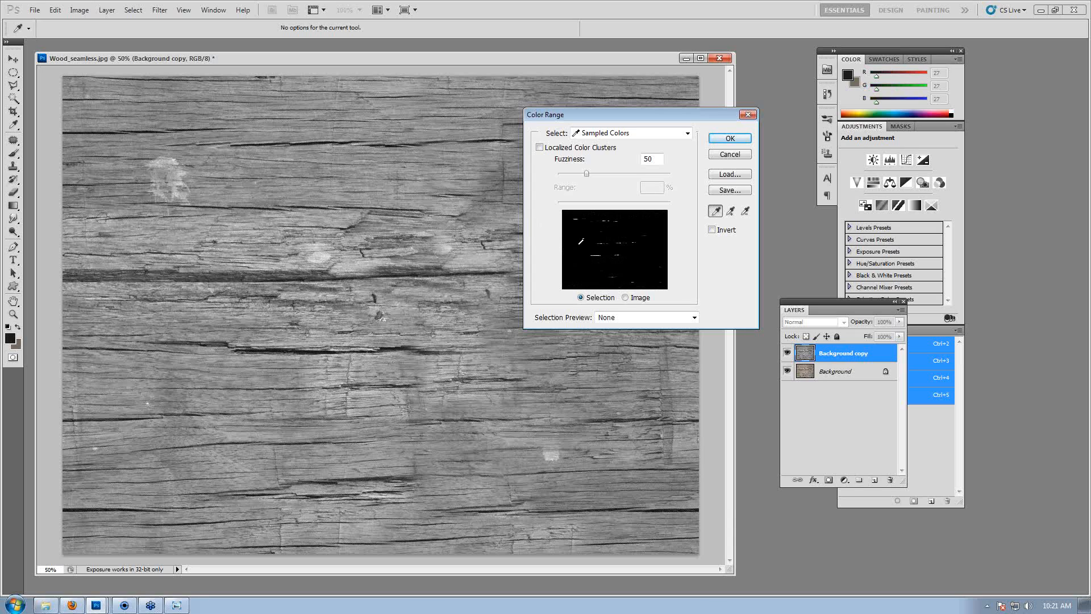
{"action": "left_click", "coordinate": [303, 142]}
{"action": "left_click", "coordinate": [291, 140]}
{"action": "left_click", "coordinate": [283, 141]}
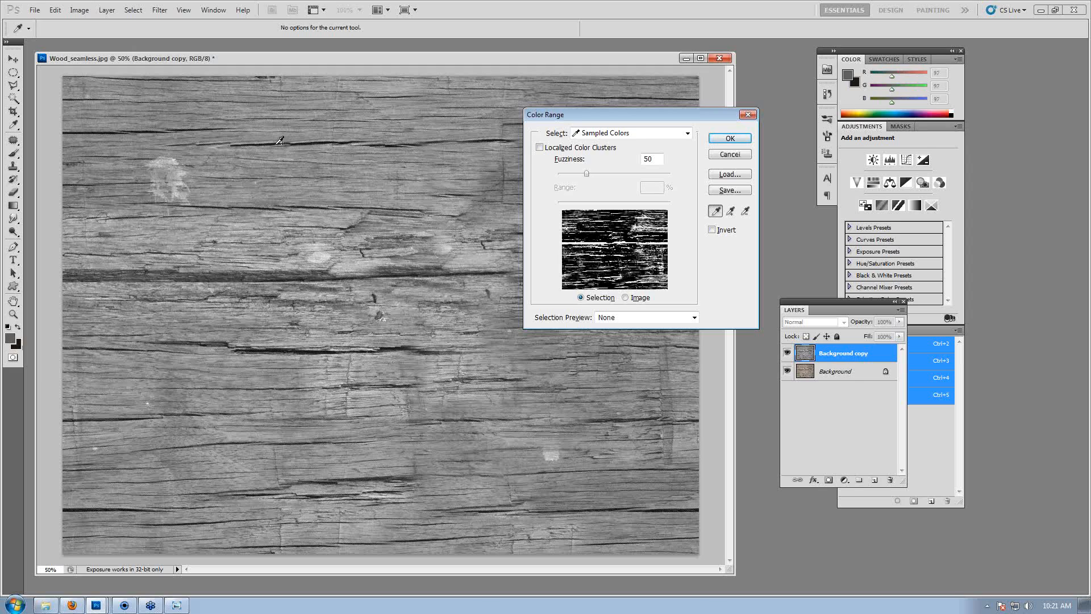
{"action": "left_click", "coordinate": [730, 138]}
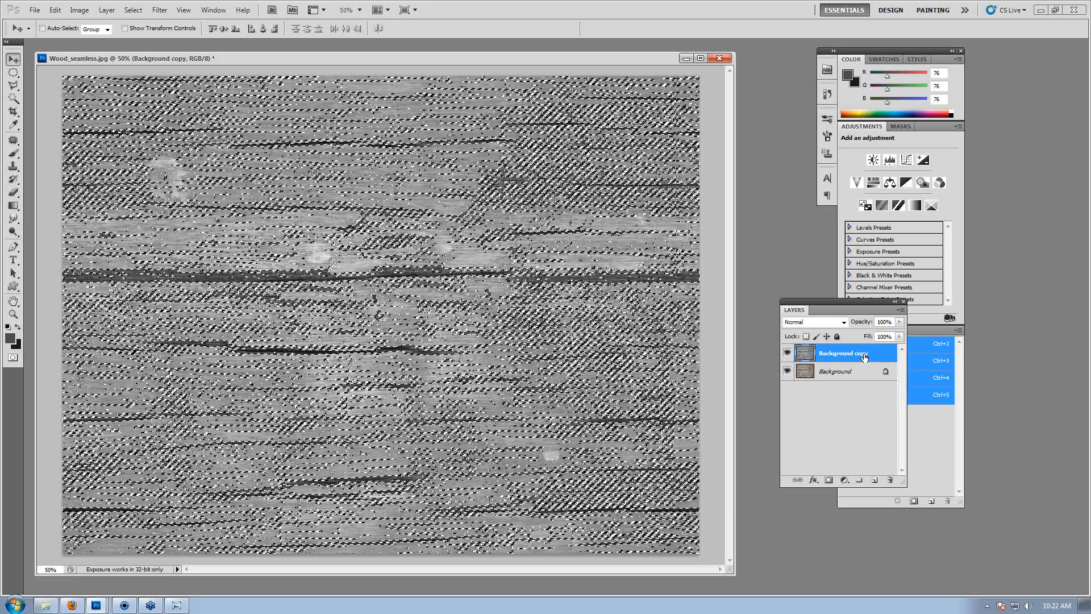
{"action": "key", "text": "ctrl+j"}
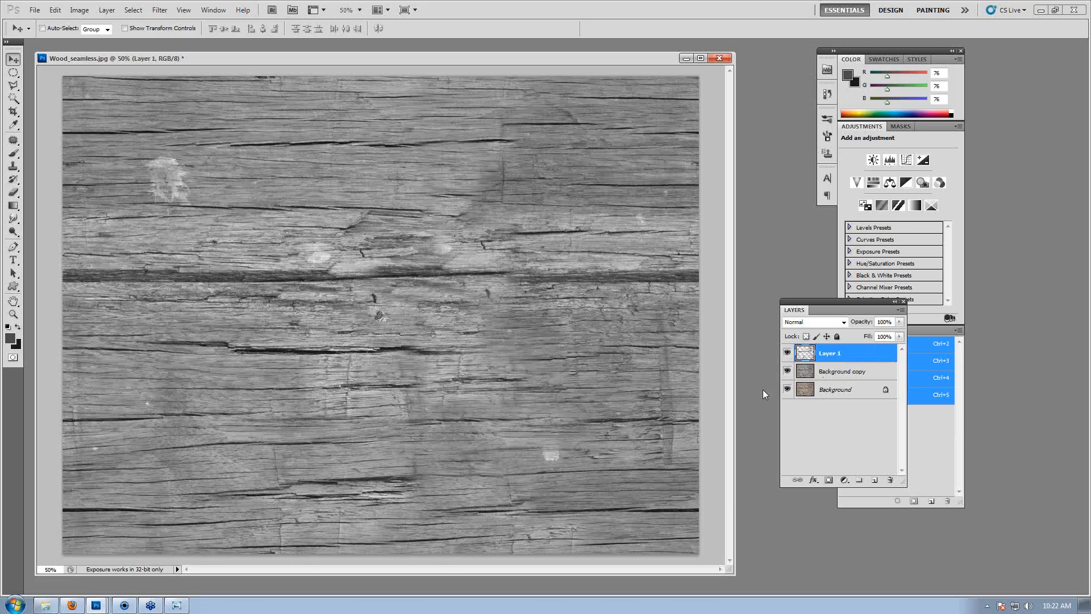
Add an empty layer between the cracks layer and Background copy, and fill it with 50% gray.
{"action": "left_click", "coordinate": [858, 378]}
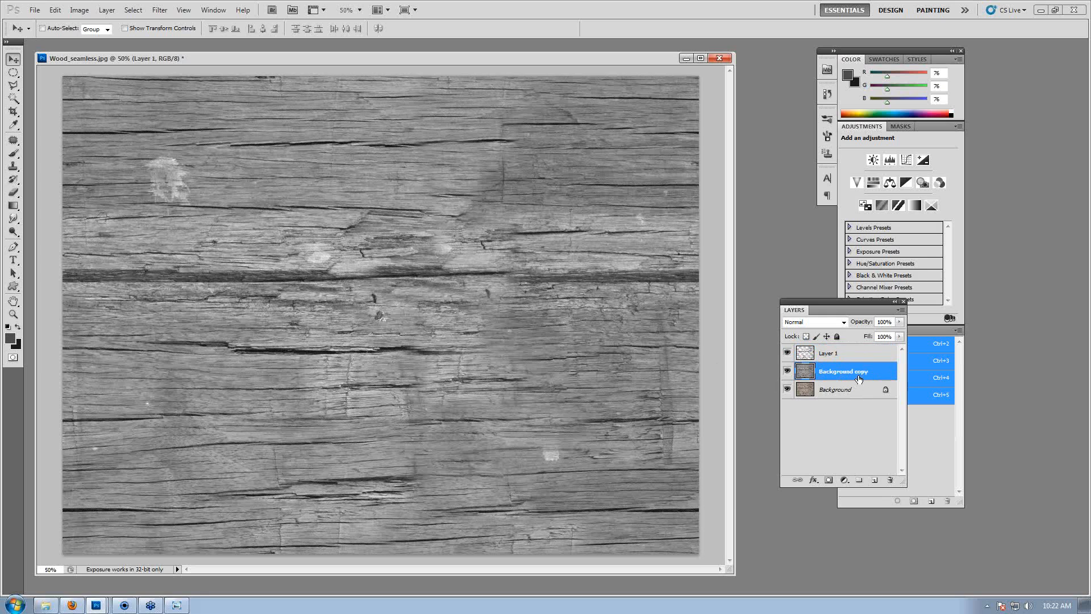
{"action": "left_click", "coordinate": [876, 480]}
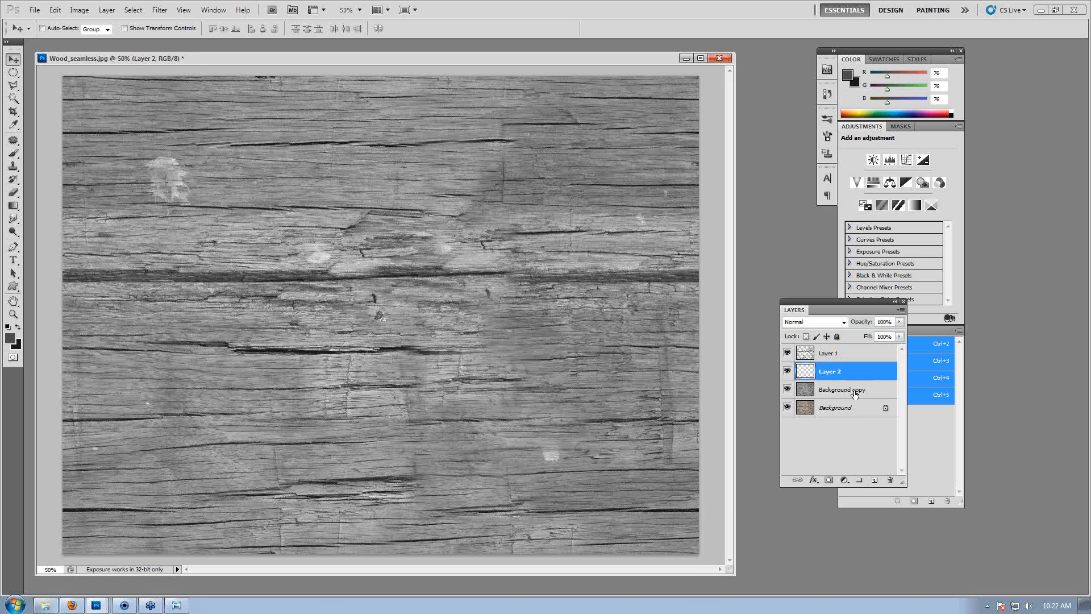
{"action": "left_click", "coordinate": [55, 12]}
{"action": "left_click", "coordinate": [111, 177]}
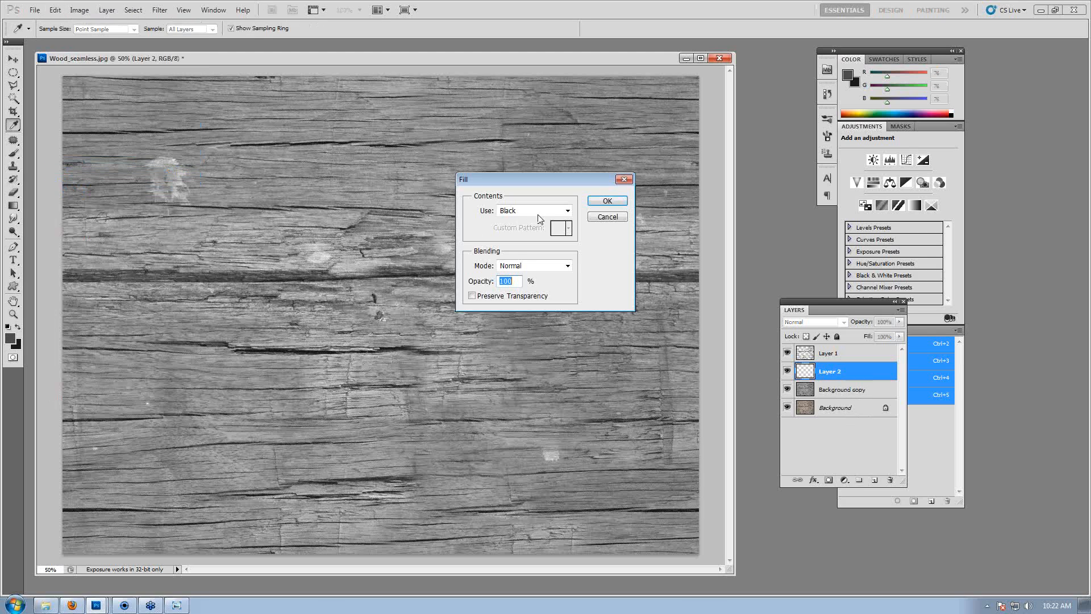
{"action": "left_click", "coordinate": [567, 210]}
{"action": "left_click", "coordinate": [531, 304]}
{"action": "left_click", "coordinate": [607, 201]}
{"action": "key", "text": "v"}
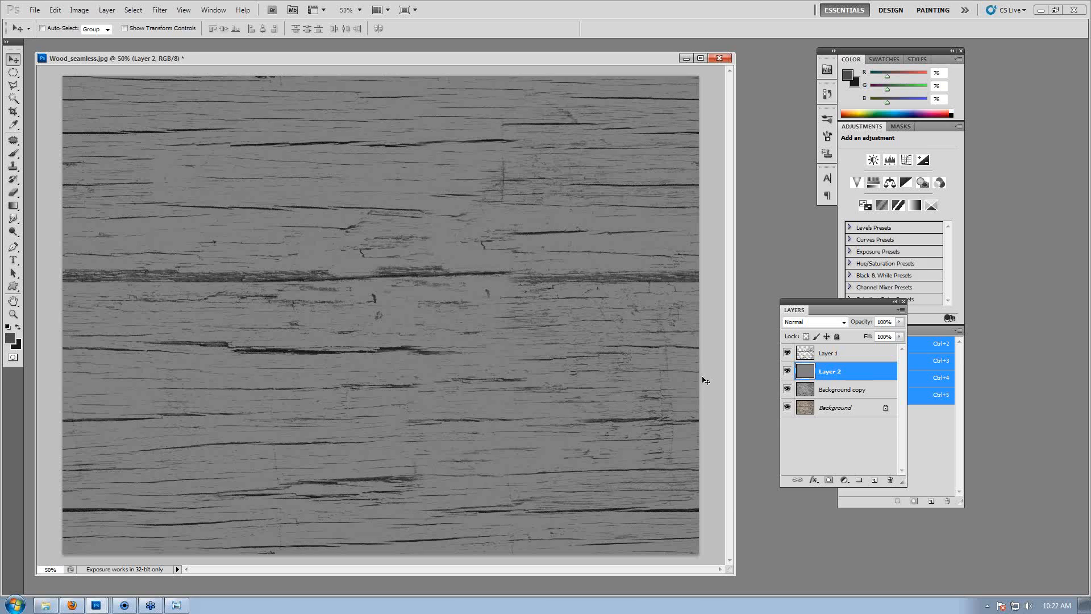
Compare the image with and without the gray fill layer, and raise that layer's brightness to about 64.
{"action": "left_click", "coordinate": [787, 370]}
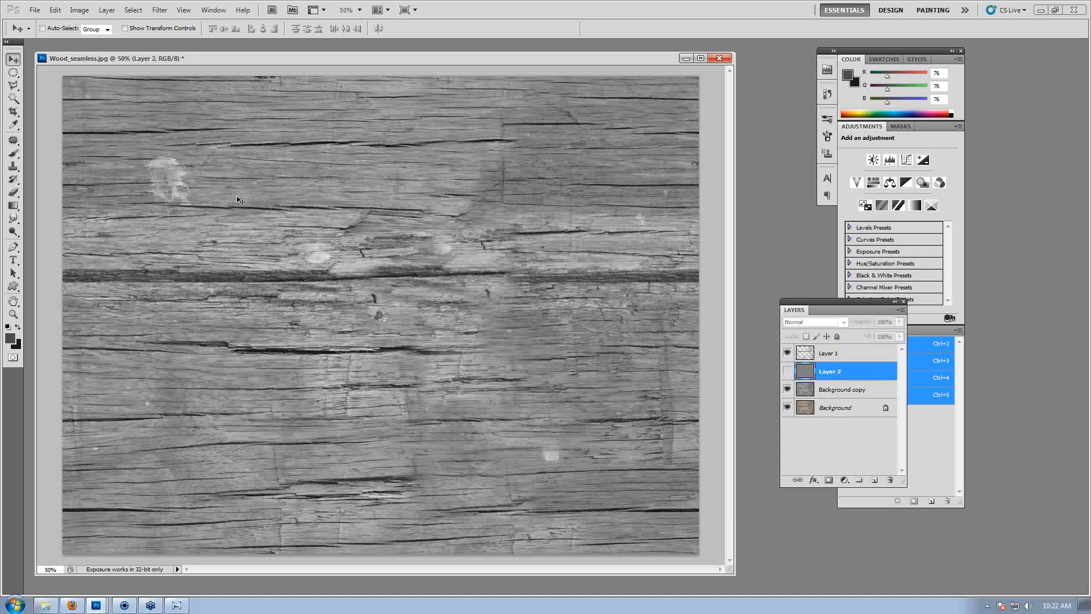
{"action": "left_click", "coordinate": [787, 370]}
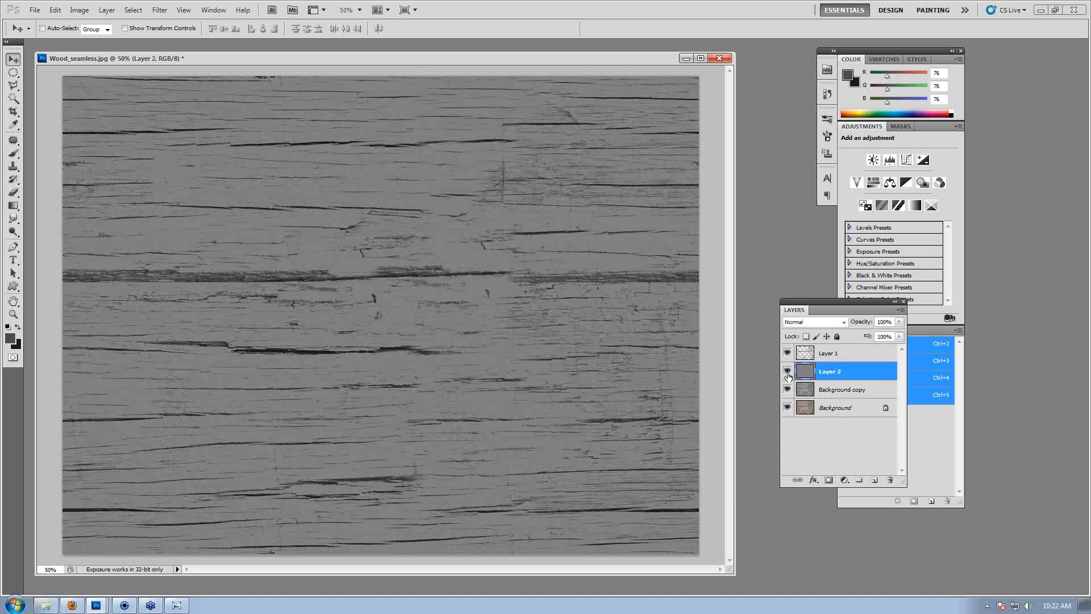
{"action": "left_click", "coordinate": [827, 349]}
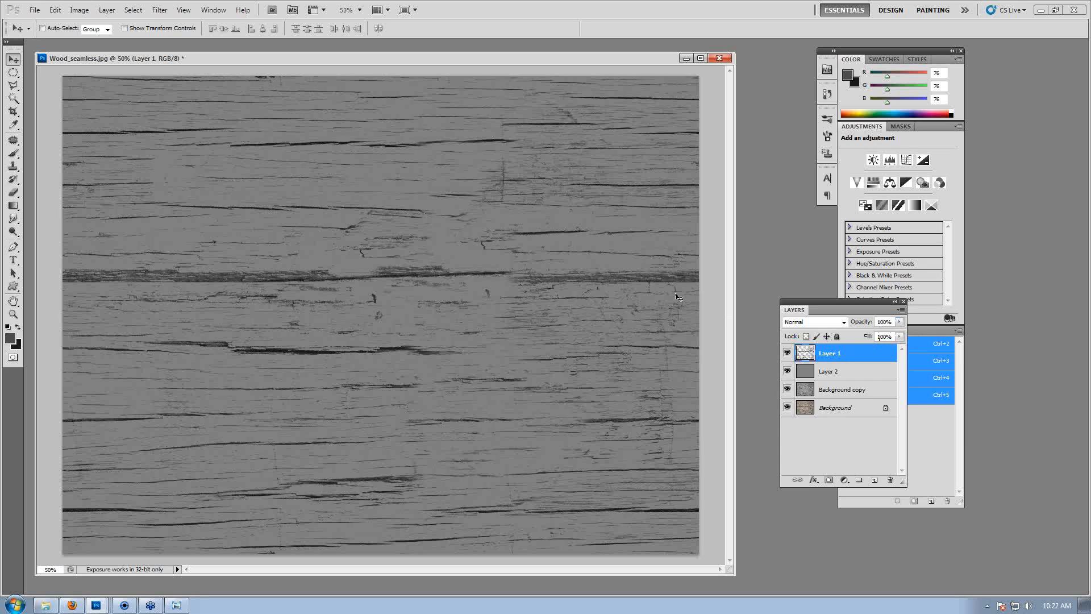
{"action": "left_click", "coordinate": [835, 372]}
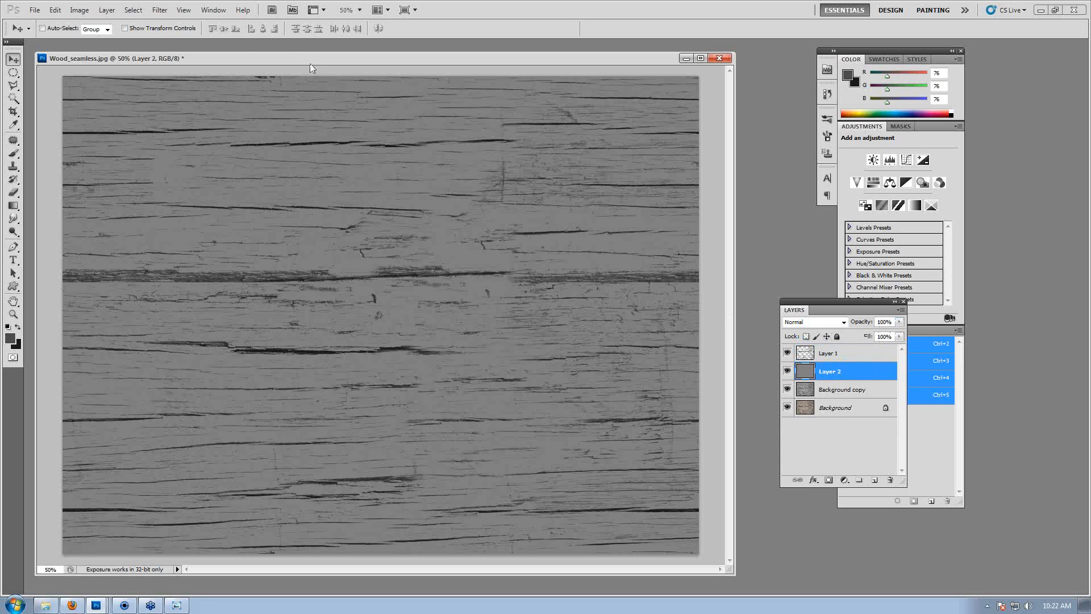
{"action": "left_click", "coordinate": [79, 10]}
{"action": "mouse_move", "coordinate": [112, 35]}
{"action": "left_click", "coordinate": [225, 35]}
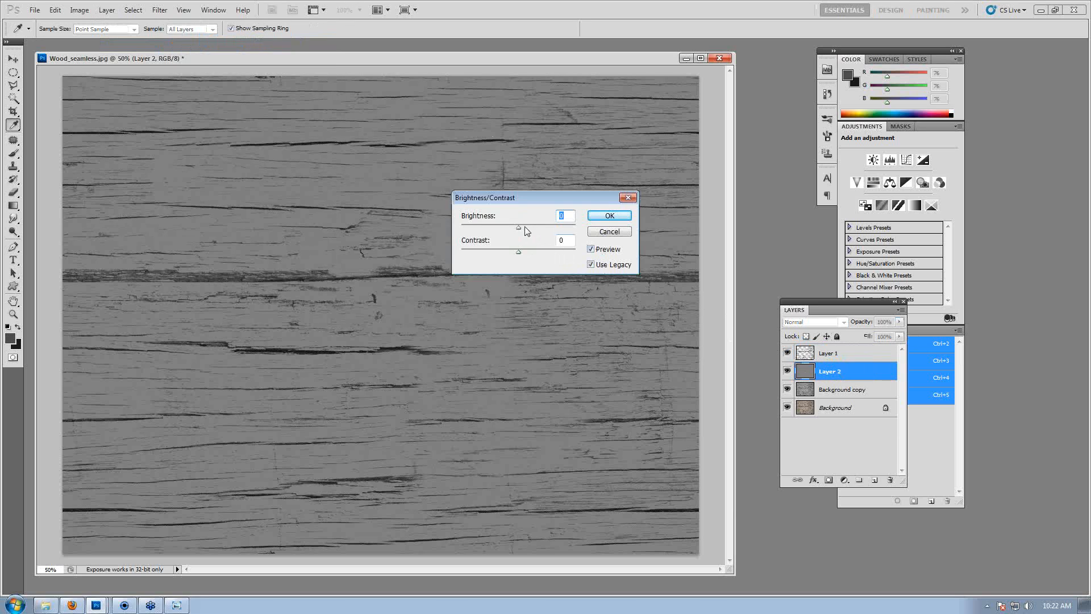
{"action": "left_click_drag", "start_coordinate": [526, 228], "coordinate": [553, 233]}
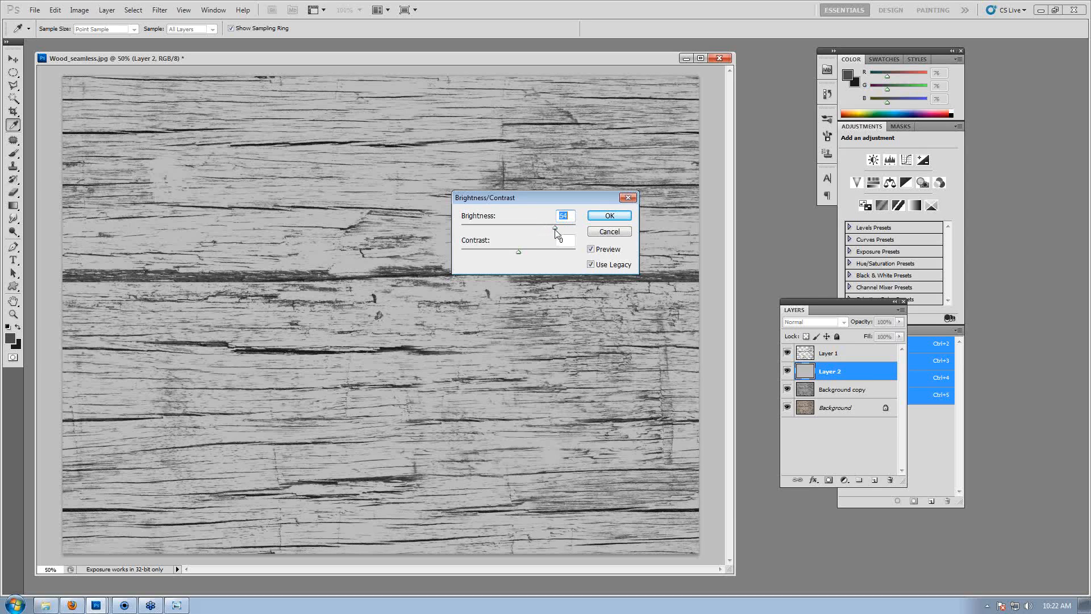
{"action": "left_click", "coordinate": [608, 215]}
{"action": "key", "text": "v"}
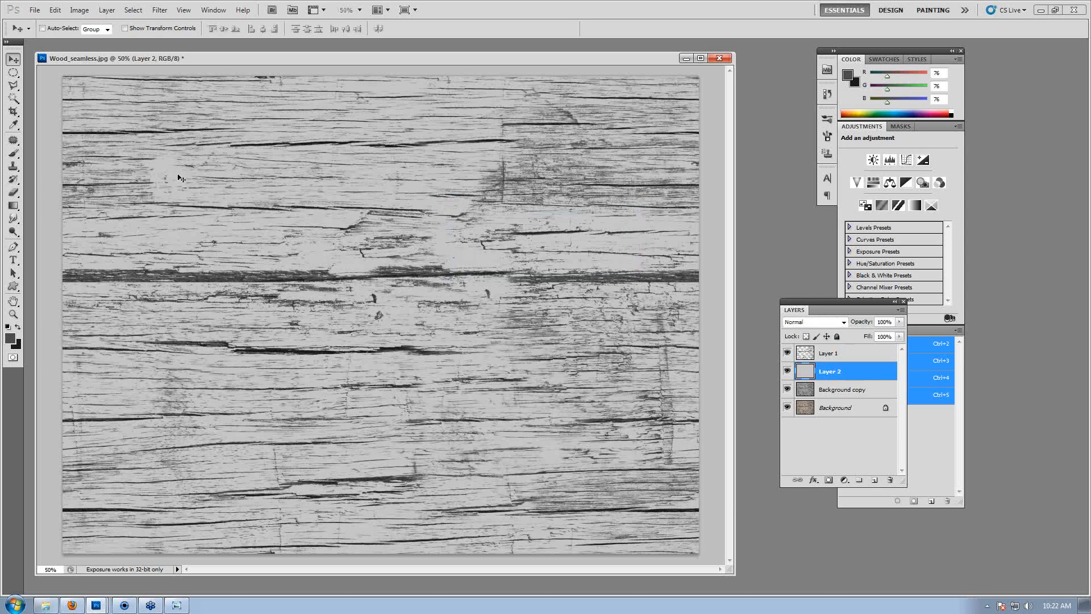
Save a JPEG copy of the gray wood image as Wood_bump.jpg in the Wood folder.
{"action": "left_click", "coordinate": [35, 10]}
{"action": "left_click", "coordinate": [85, 183]}
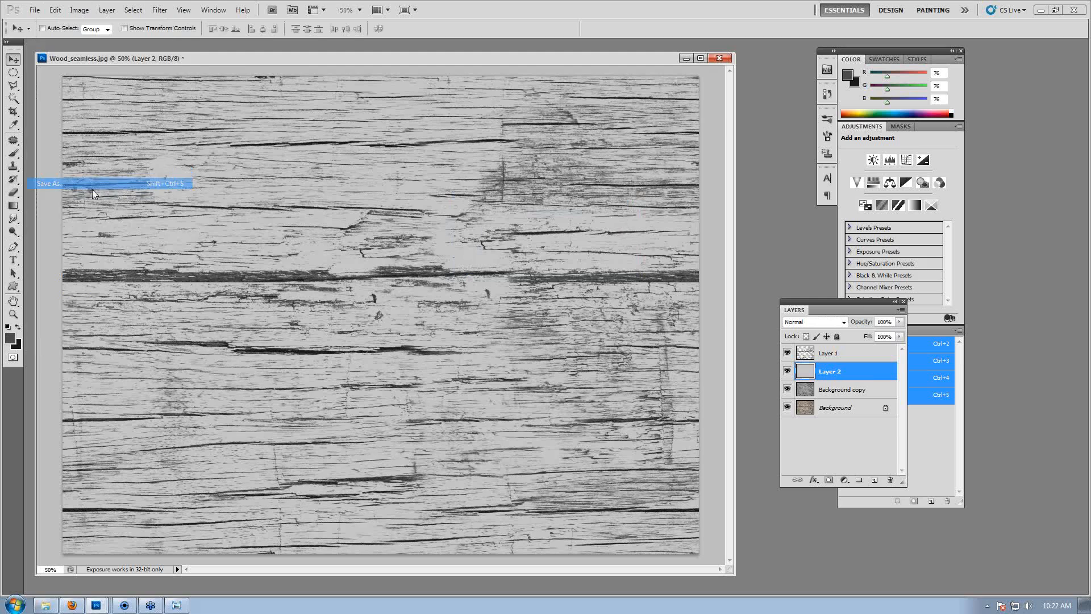
{"action": "left_click", "coordinate": [526, 328]}
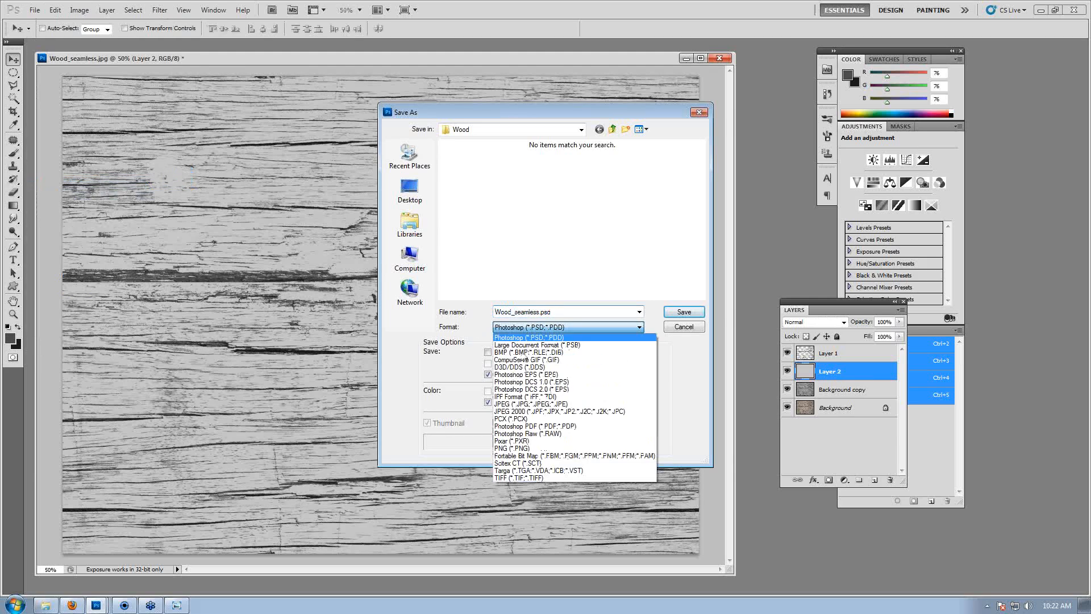
{"action": "left_click", "coordinate": [531, 404]}
{"action": "double_click", "coordinate": [514, 315]}
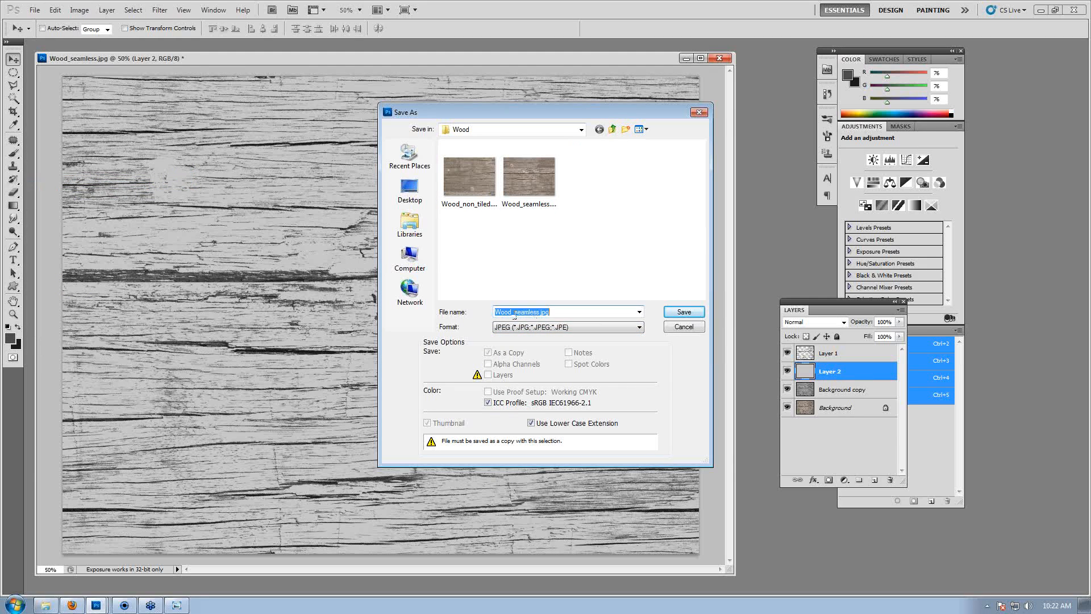
{"action": "left_click_drag", "start_coordinate": [516, 314], "coordinate": [537, 313]}
{"action": "type", "text": "bump"}
{"action": "key", "text": "Return"}
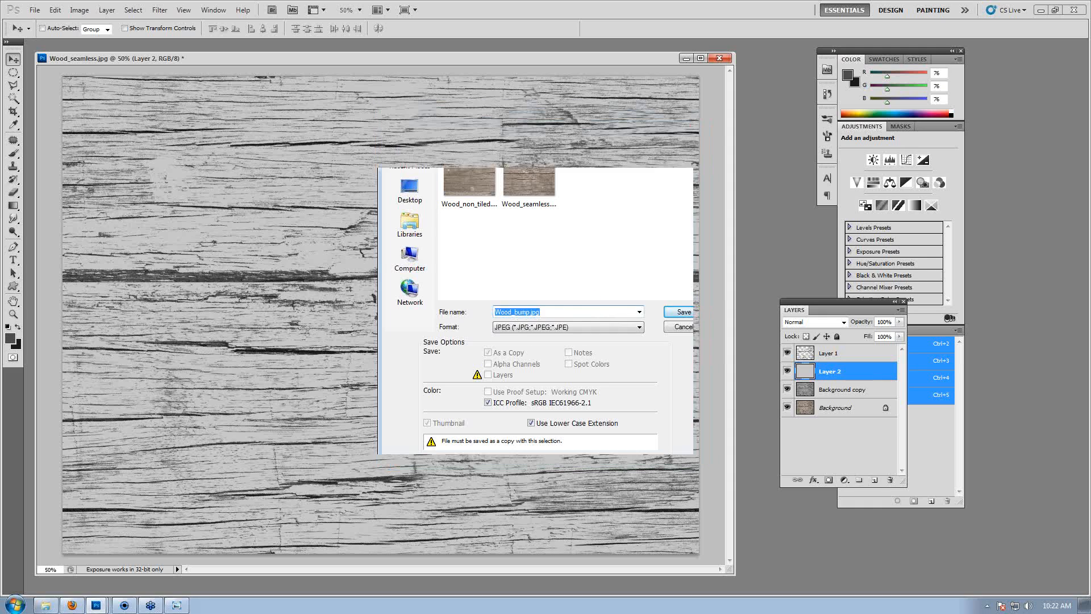
{"action": "key", "text": "Return"}
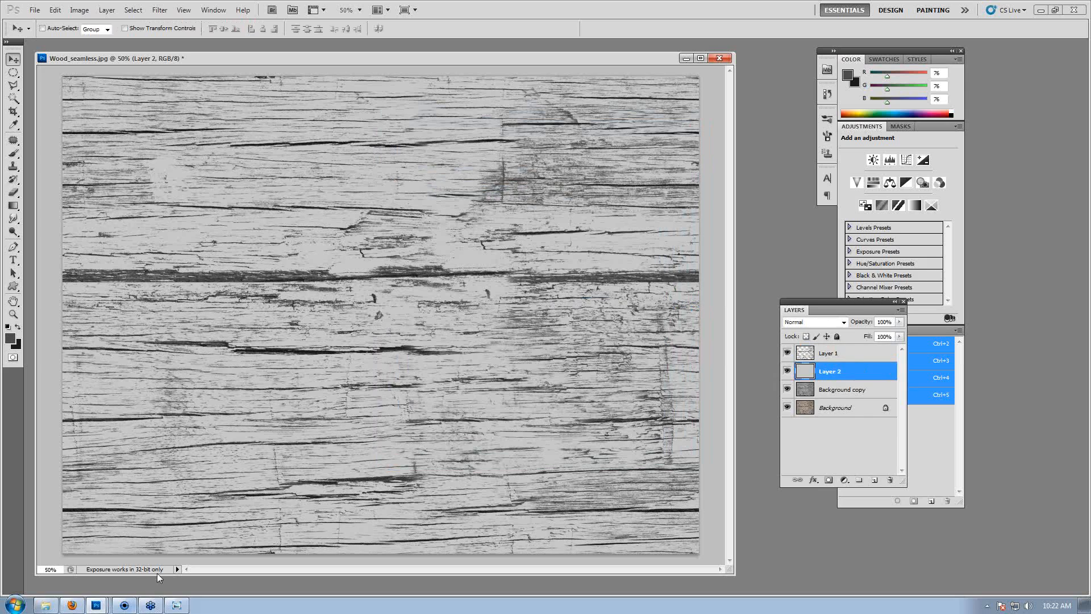
Switch to KeyShot and load Wood_bump.jpg as the bump map of the wood ball's material.
{"action": "left_click", "coordinate": [125, 605]}
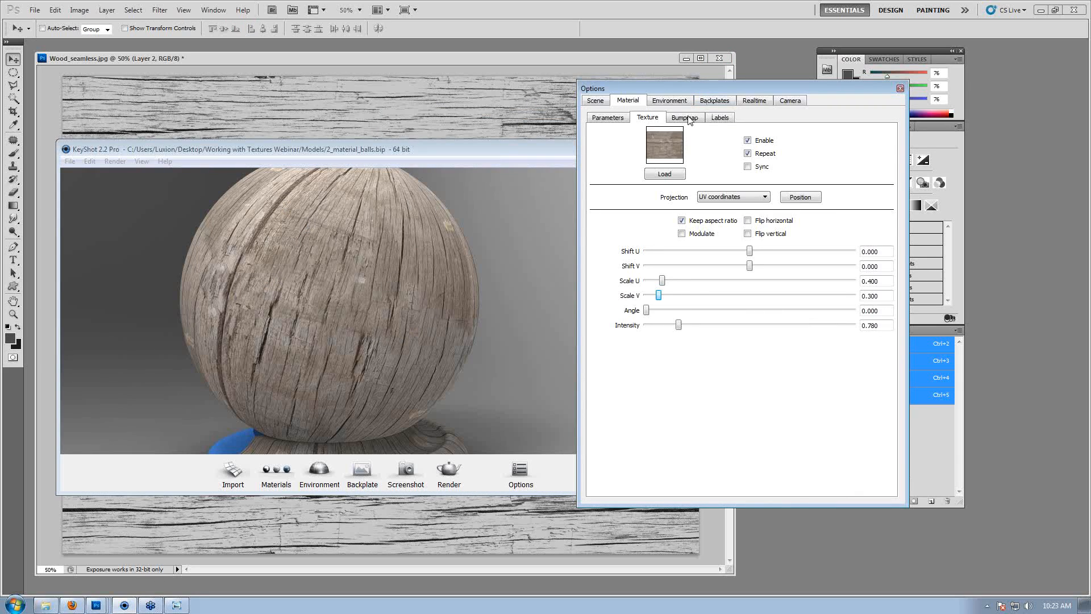
{"action": "left_click", "coordinate": [689, 118]}
{"action": "left_click", "coordinate": [672, 174]}
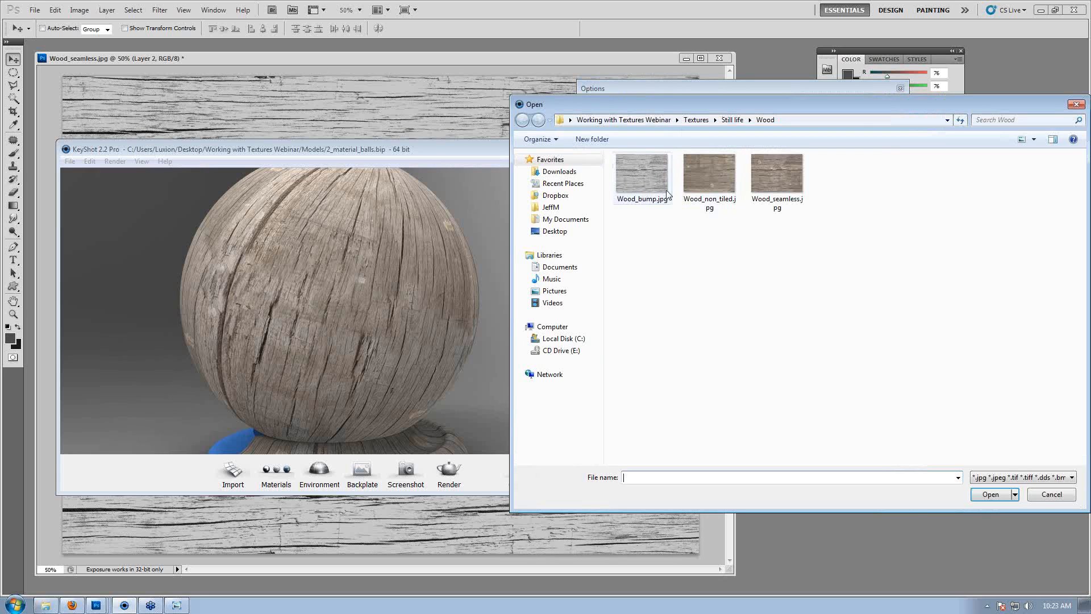
{"action": "double_click", "coordinate": [631, 179]}
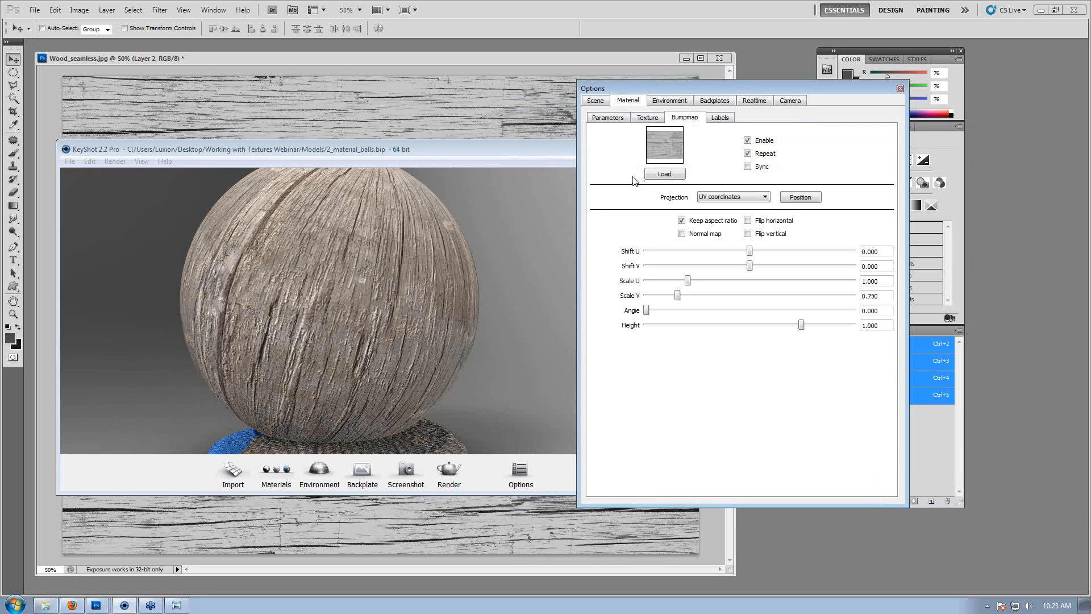
{"action": "left_click_drag", "start_coordinate": [335, 244], "coordinate": [388, 234]}
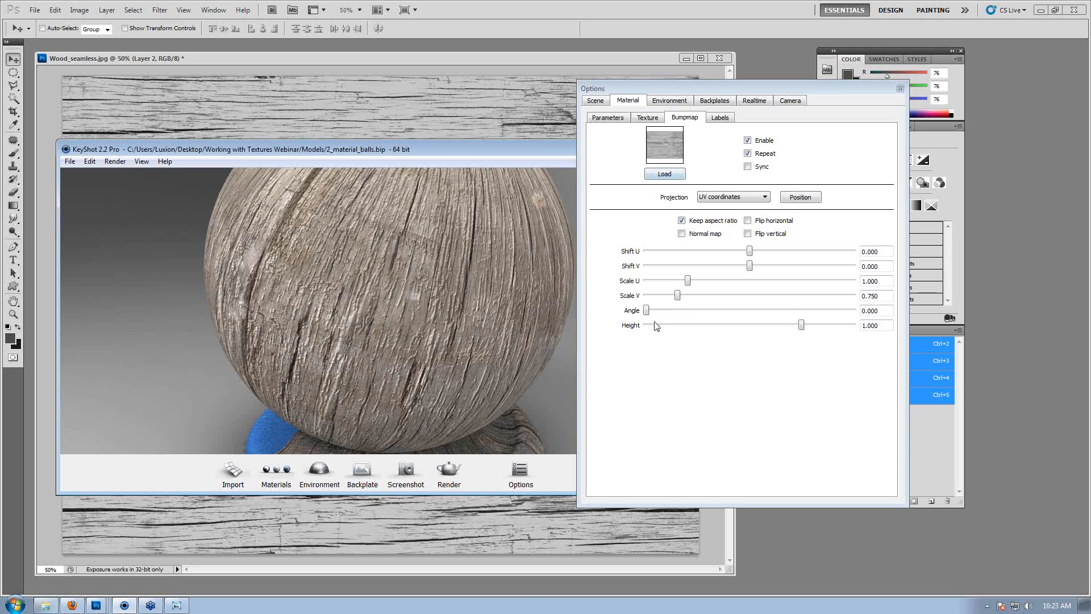
Sync the wood texture with its bump map and set the texture's Scale U to 0.300, keeping the aspect ratio.
{"action": "left_click", "coordinate": [648, 119]}
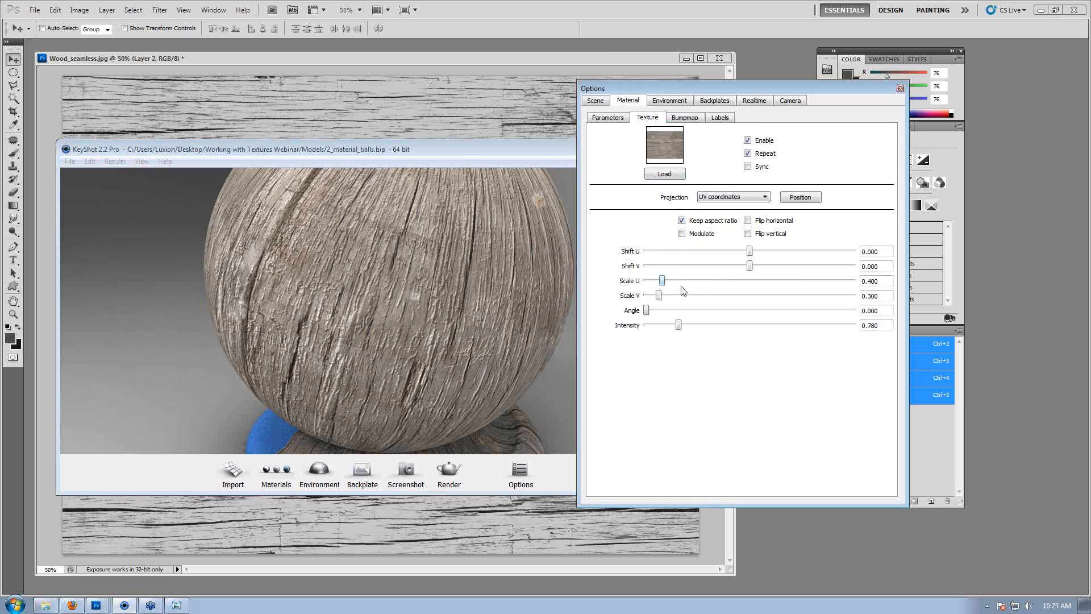
{"action": "left_click_drag", "start_coordinate": [664, 283], "coordinate": [689, 286]}
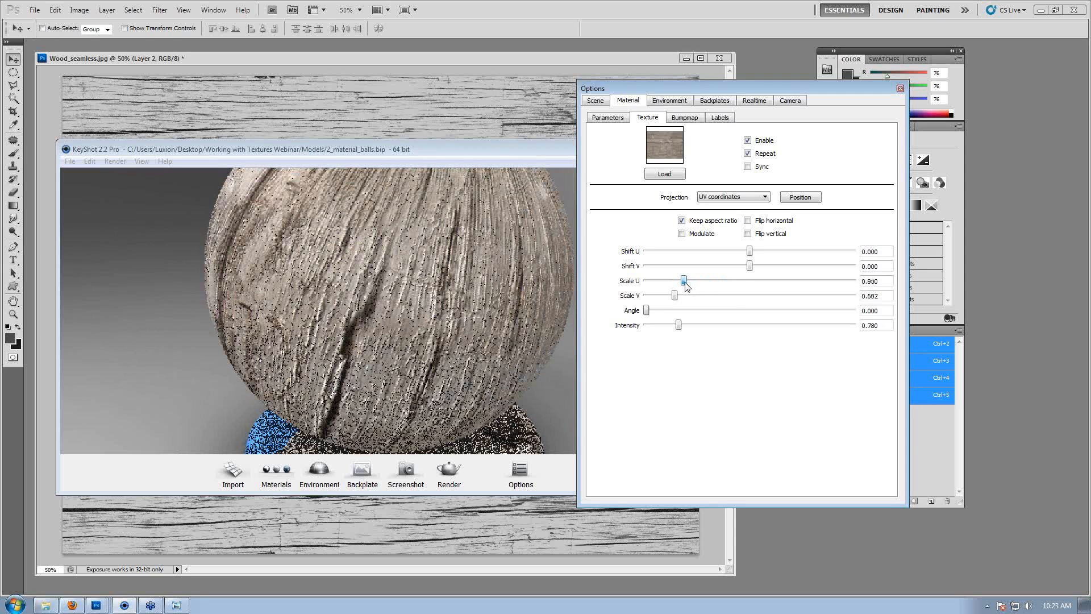
{"action": "left_click", "coordinate": [747, 166]}
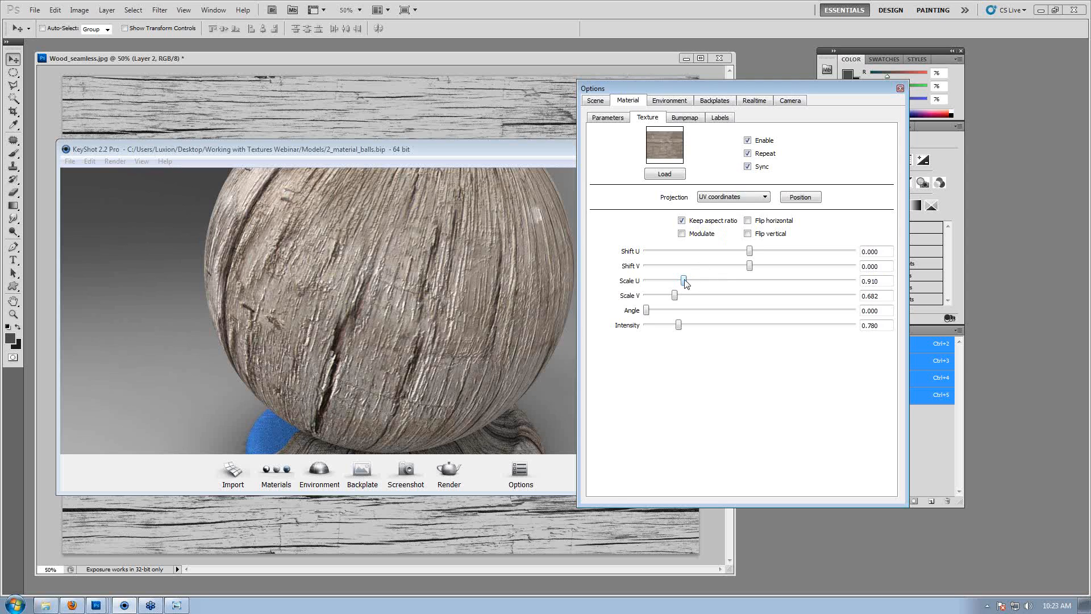
{"action": "left_click_drag", "start_coordinate": [691, 281], "coordinate": [661, 284]}
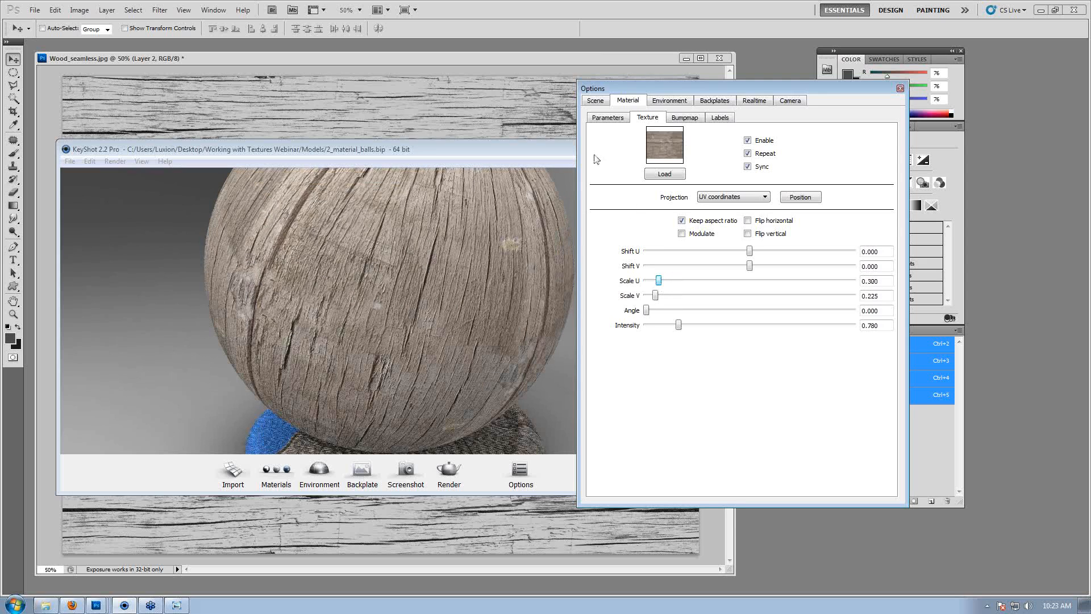
{"action": "left_click_drag", "start_coordinate": [332, 244], "coordinate": [336, 269]}
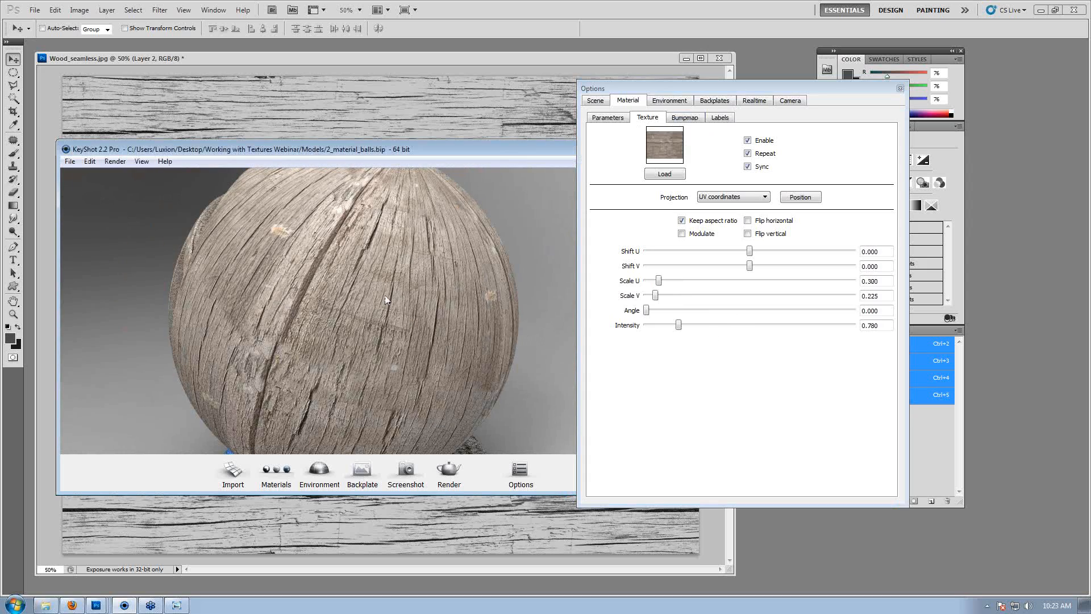
{"action": "middle_click_drag", "start_coordinate": [414, 291], "coordinate": [451, 264]}
{"action": "left_click_drag", "start_coordinate": [682, 329], "coordinate": [680, 325]}
Show the bump map settings, maximize the render window and place the material options beside the wood ball.
{"action": "left_click", "coordinate": [693, 118]}
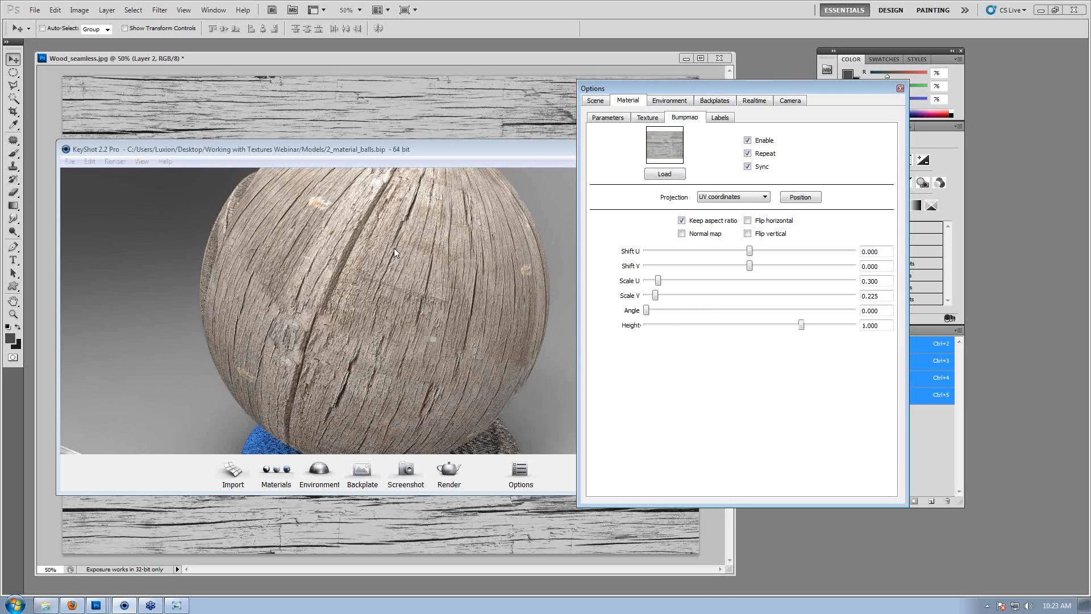
{"action": "middle_click_drag", "start_coordinate": [477, 290], "coordinate": [498, 292]}
{"action": "scroll", "coordinate": [498, 291], "scroll_direction": "up", "scroll_amount": 4}
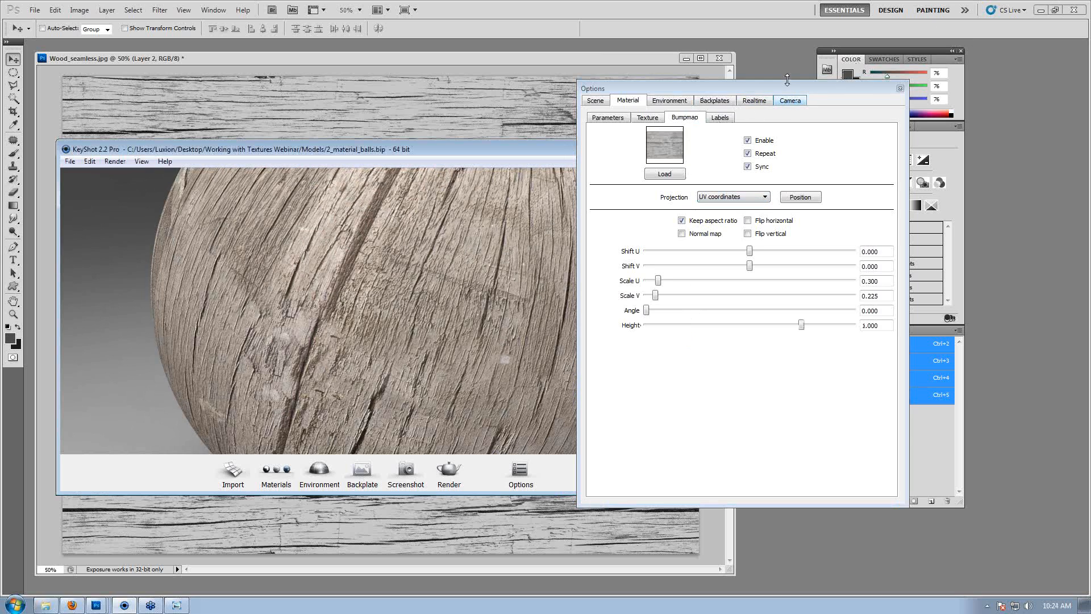
{"action": "left_click_drag", "start_coordinate": [787, 80], "coordinate": [787, 83]}
{"action": "left_click_drag", "start_coordinate": [537, 145], "coordinate": [417, 139]}
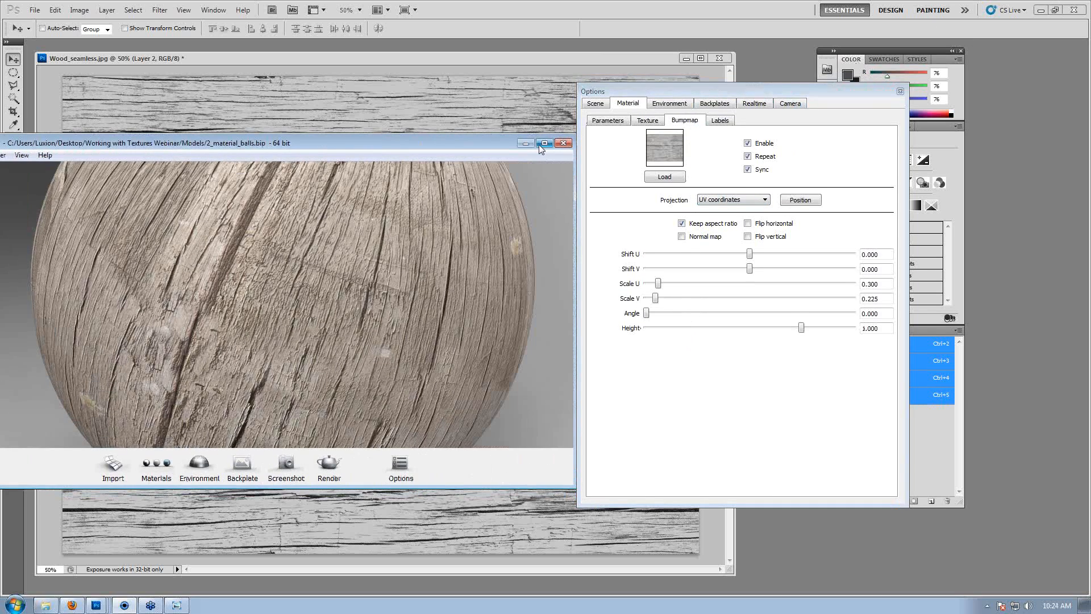
{"action": "left_click", "coordinate": [542, 143]}
{"action": "left_click_drag", "start_coordinate": [662, 91], "coordinate": [850, 100]}
{"action": "left_click_drag", "start_coordinate": [463, 141], "coordinate": [303, 166]}
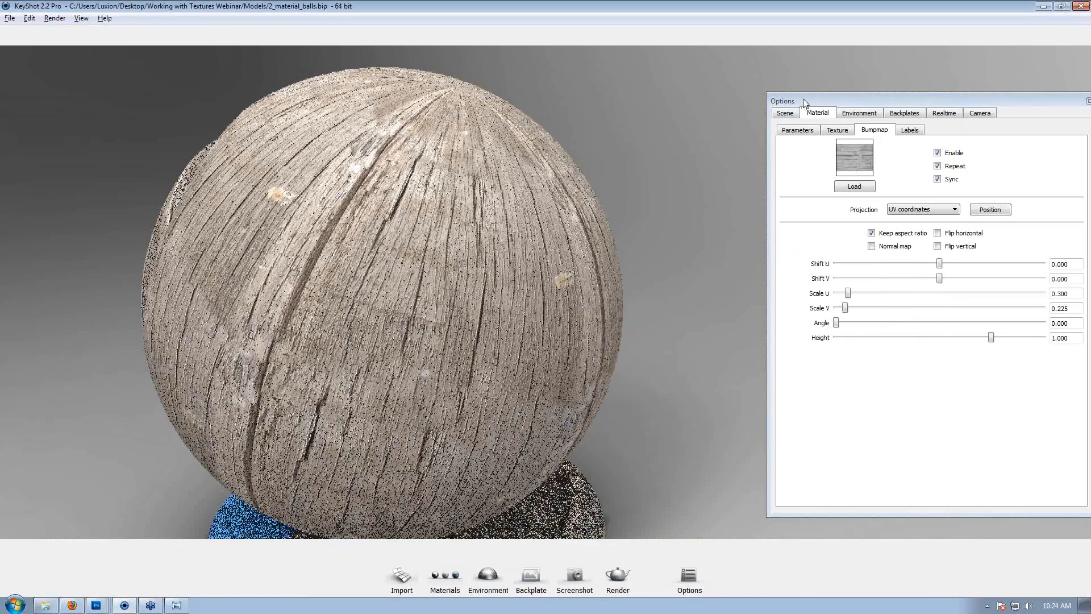
{"action": "left_click_drag", "start_coordinate": [803, 98], "coordinate": [602, 84]}
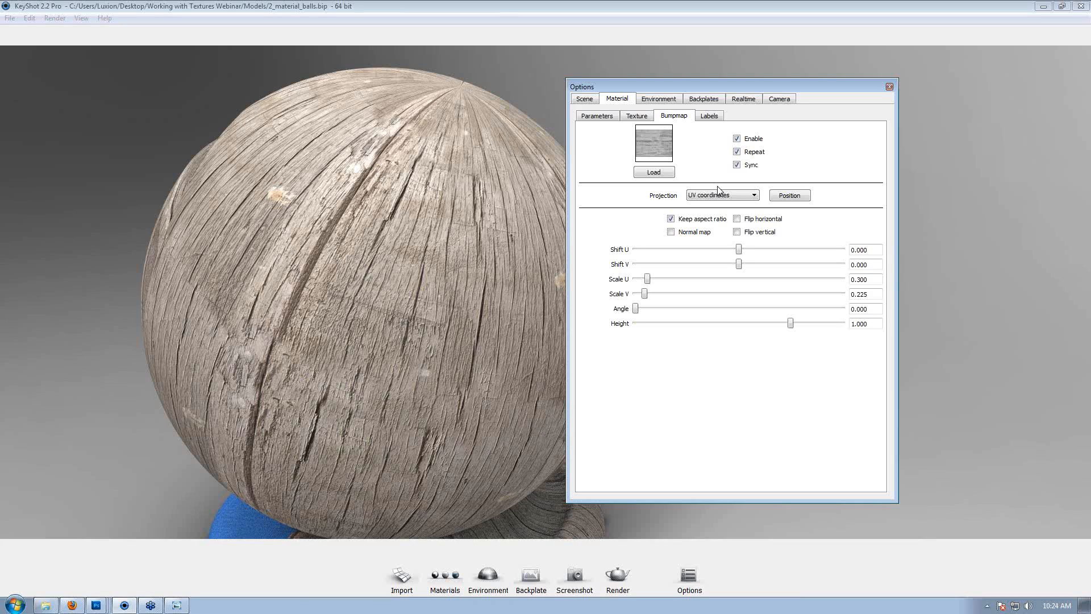
Set the bump map's height to -2.000, and switch the bump map off and on to compare the relief.
{"action": "mouse_move", "coordinate": [791, 323]}
{"action": "left_mouse_down"}
{"action": "mouse_move", "coordinate": [840, 324]}
{"action": "mouse_move", "coordinate": [807, 324]}
{"action": "left_mouse_up"}
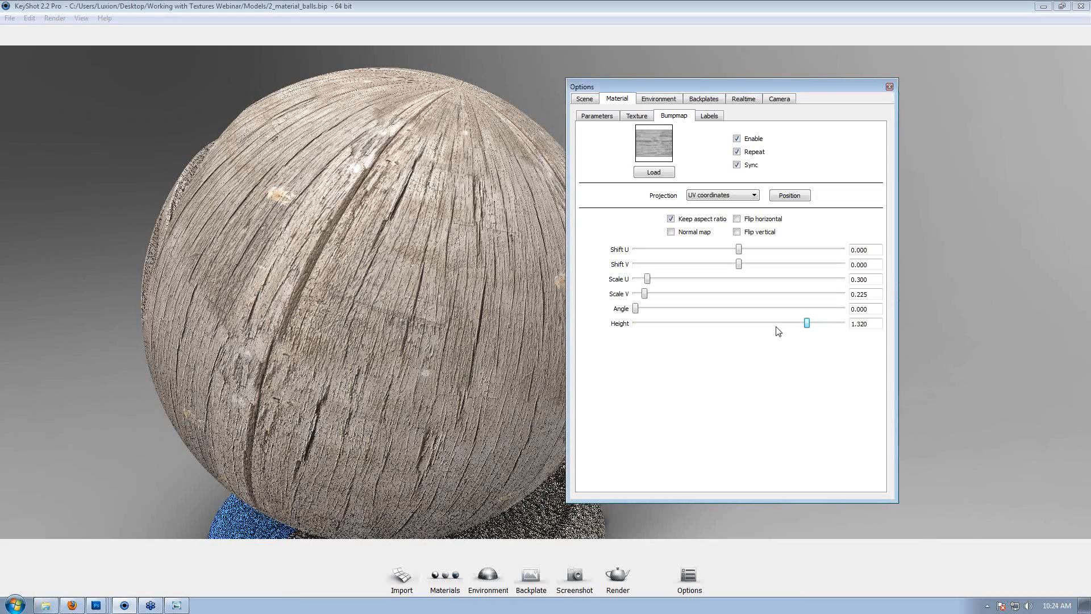
{"action": "left_click_drag", "start_coordinate": [807, 324], "coordinate": [625, 339]}
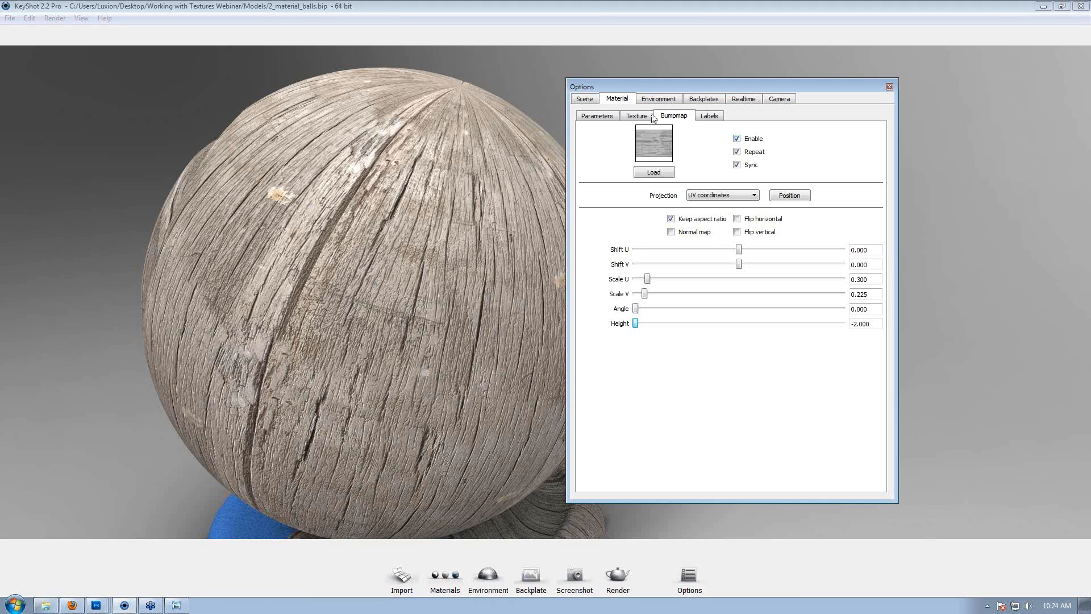
{"action": "left_click", "coordinate": [737, 139]}
{"action": "left_click", "coordinate": [737, 139]}
Close the material options and examine the bumped wood ball from other angles and farther away.
{"action": "left_click", "coordinate": [889, 86]}
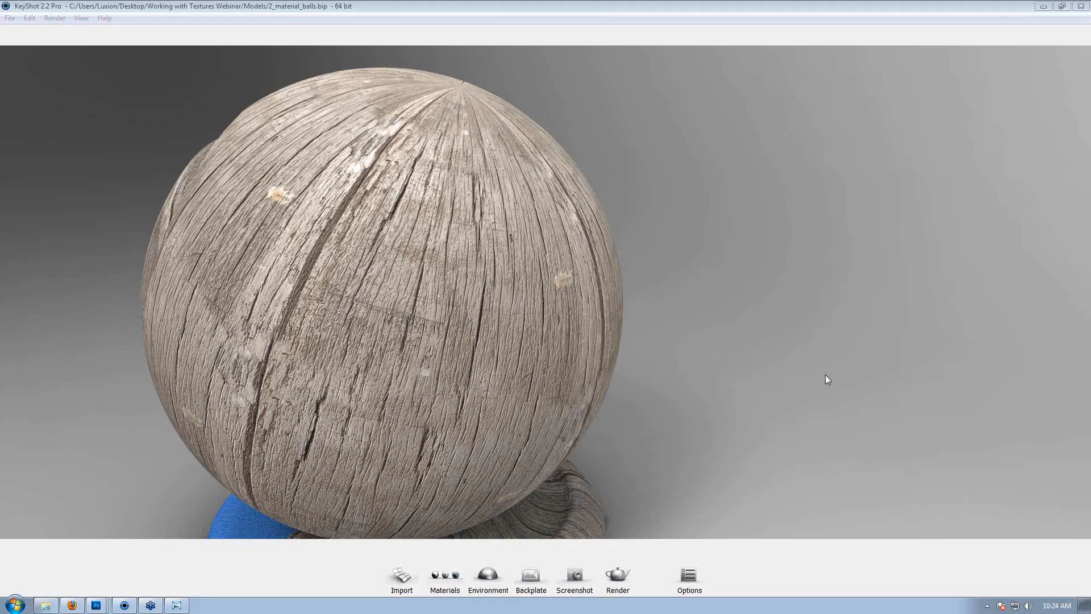
{"action": "left_click_drag", "start_coordinate": [445, 275], "coordinate": [611, 189]}
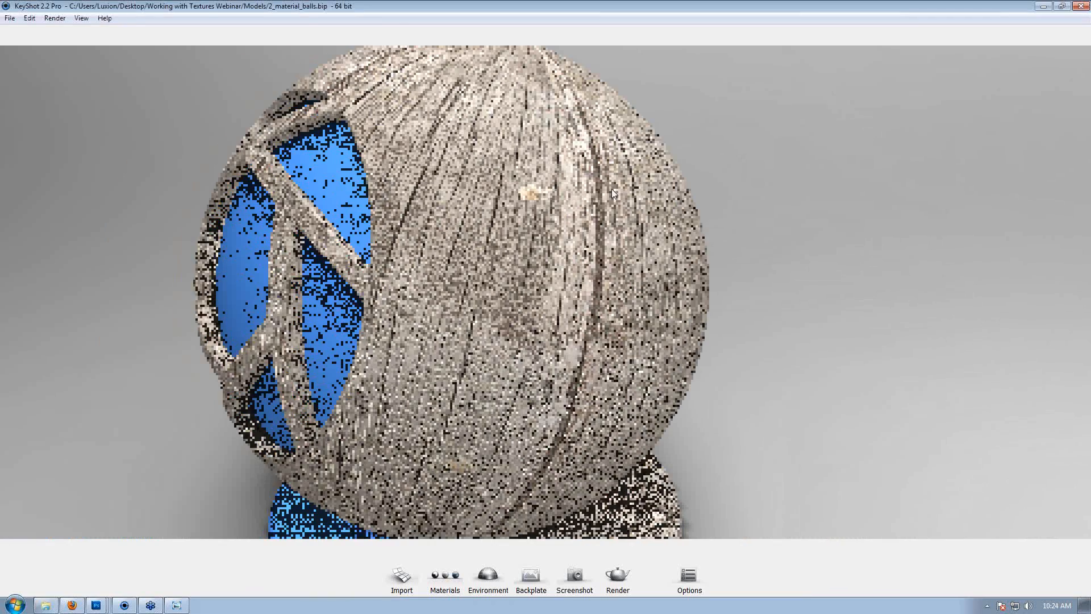
{"action": "scroll", "coordinate": [672, 244], "scroll_direction": "down", "scroll_amount": 4}
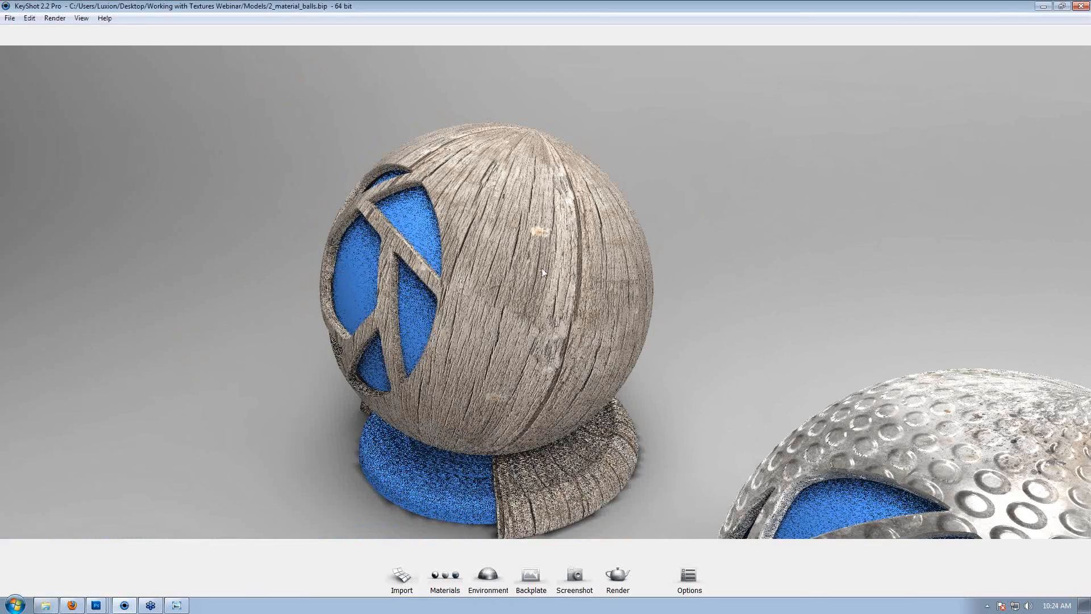
{"action": "left_click_drag", "start_coordinate": [543, 266], "coordinate": [682, 212]}
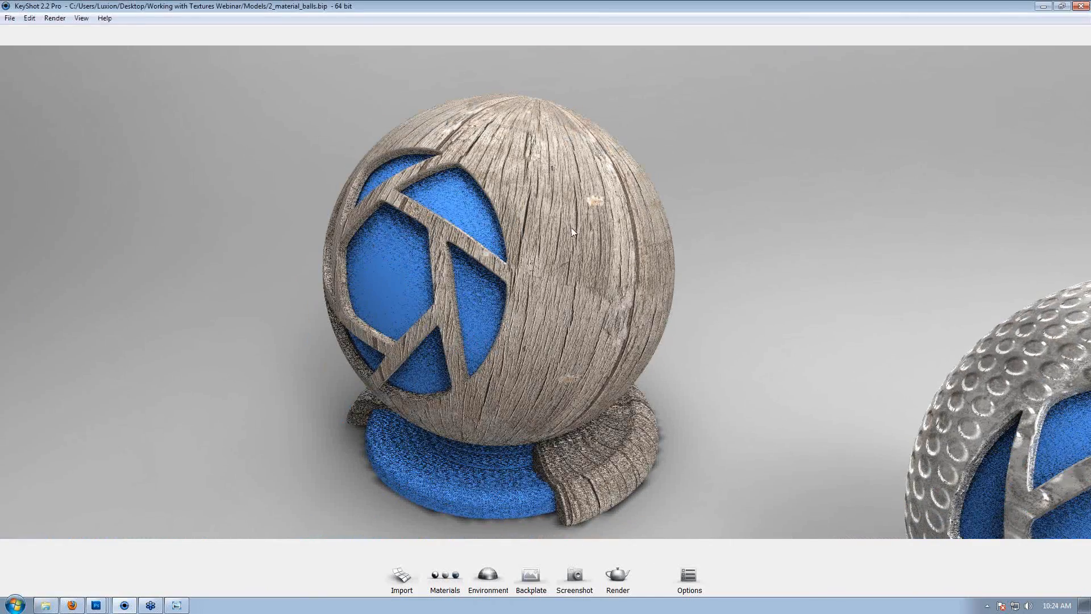
Open the material options and the material library, filter the library to the Wood group and move it clear of the ball.
{"action": "left_click", "coordinate": [689, 575]}
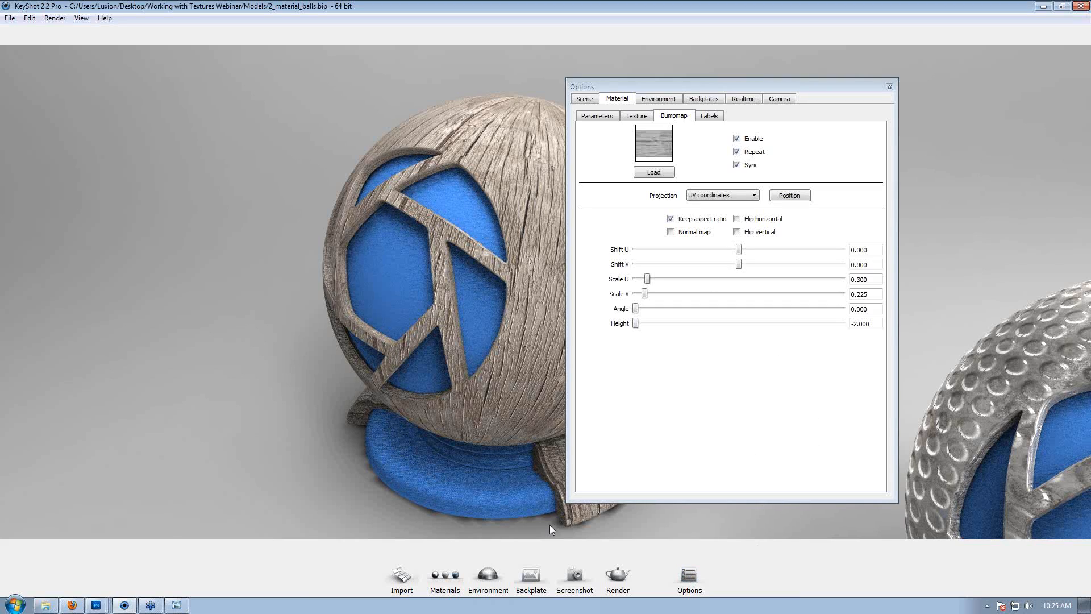
{"action": "left_click", "coordinate": [445, 576]}
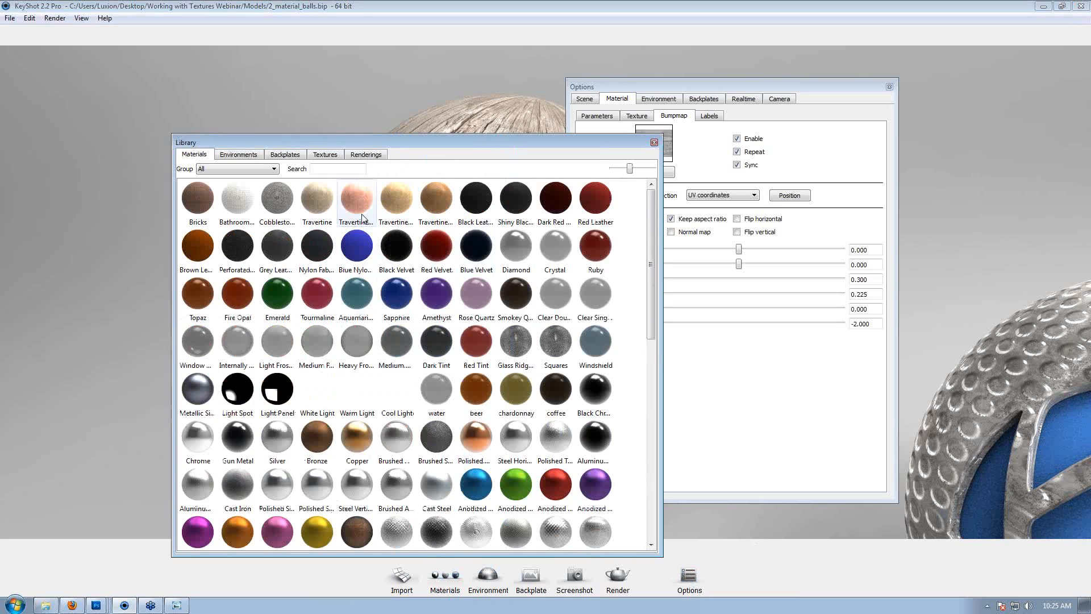
{"action": "left_click_drag", "start_coordinate": [484, 141], "coordinate": [699, 62]}
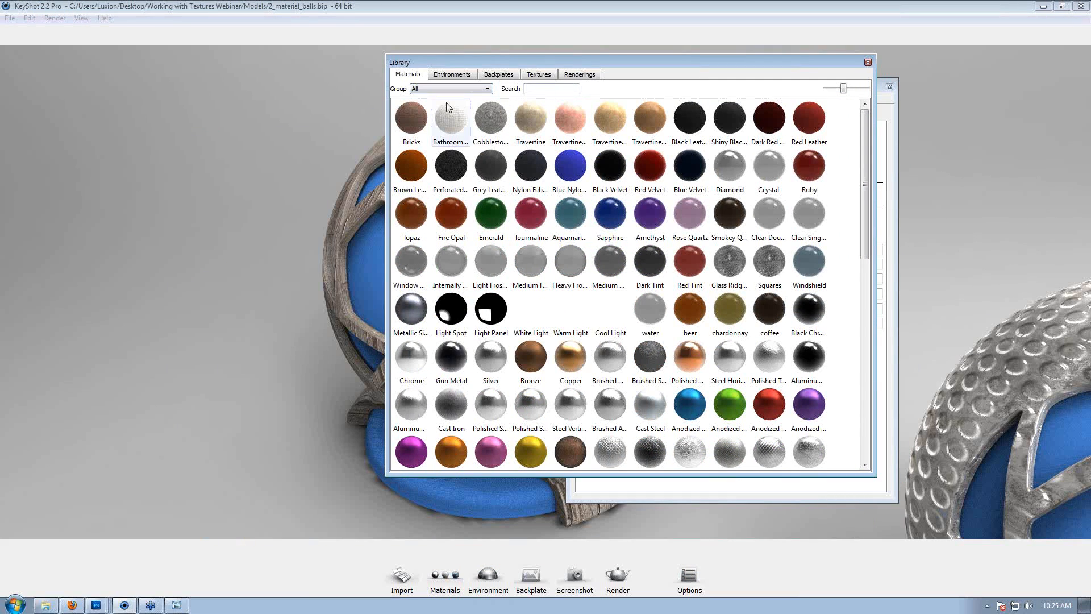
{"action": "left_click", "coordinate": [455, 89]}
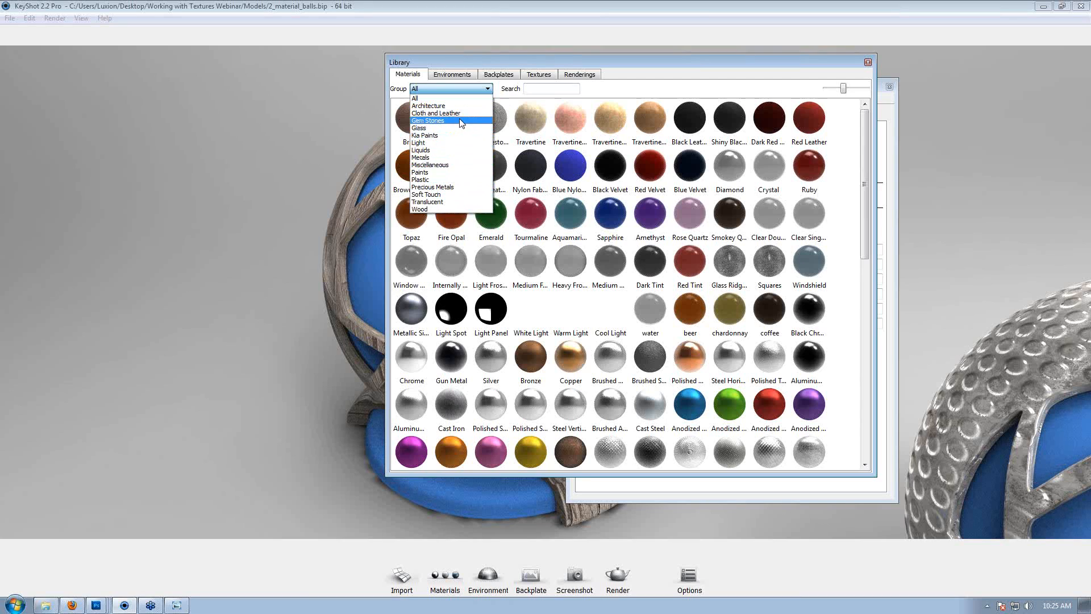
{"action": "left_click", "coordinate": [435, 210]}
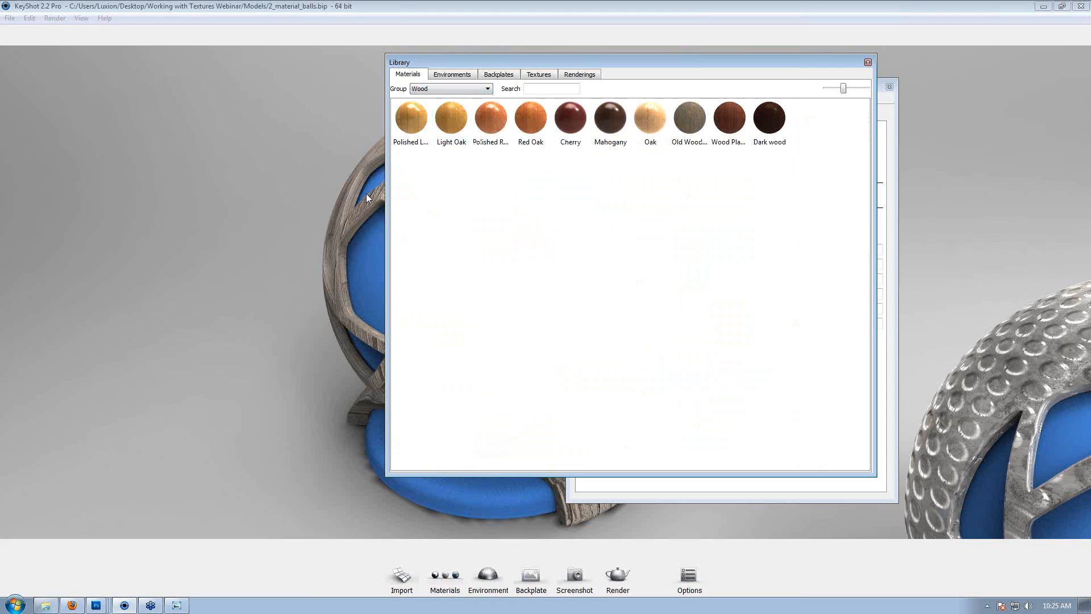
{"action": "left_click_drag", "start_coordinate": [550, 64], "coordinate": [735, 65]}
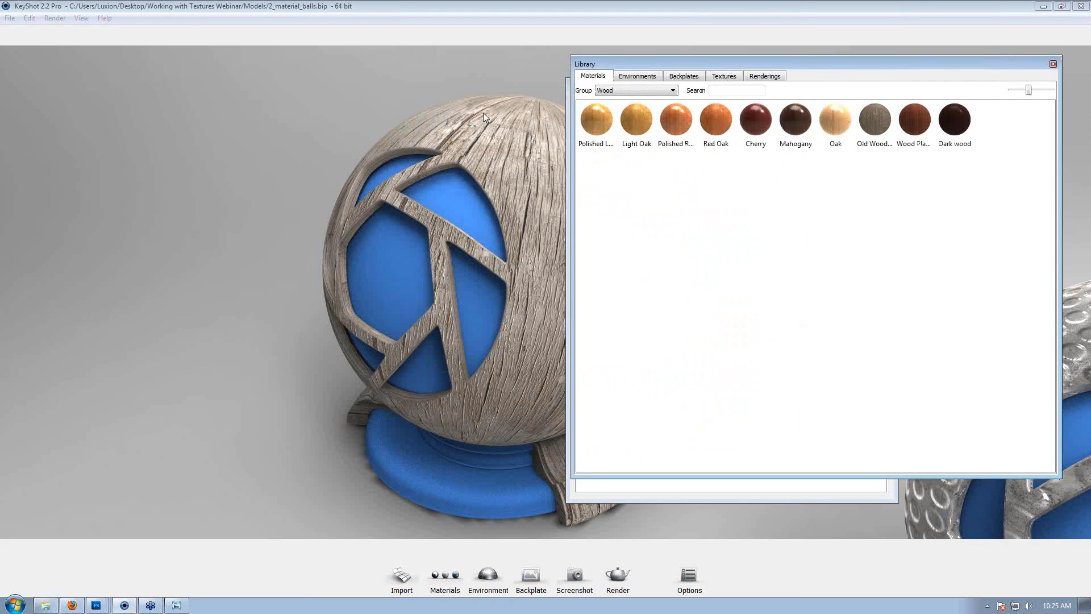
Save the bumped wood material to the library's Wood group under the name "Rough wood".
{"action": "left_click_drag", "start_coordinate": [483, 117], "coordinate": [514, 169]}
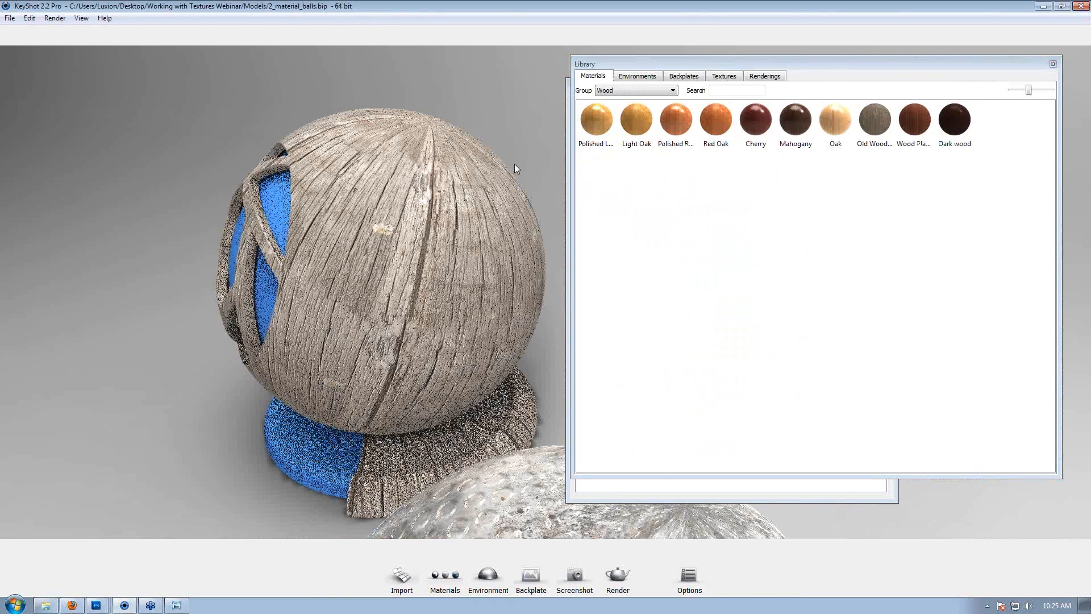
{"action": "right_click", "coordinate": [366, 170]}
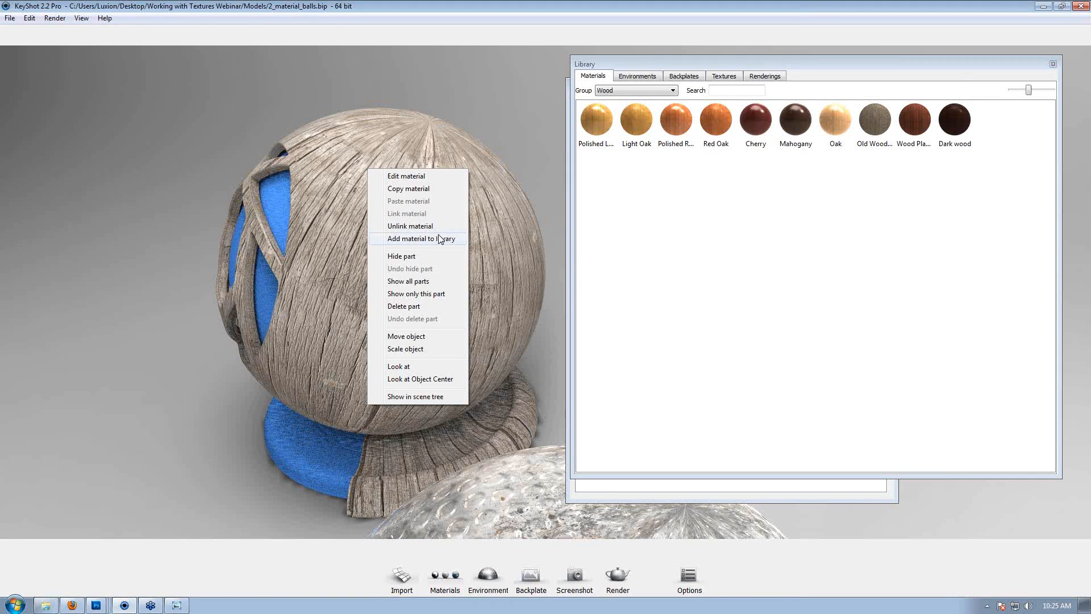
{"action": "left_click", "coordinate": [440, 238]}
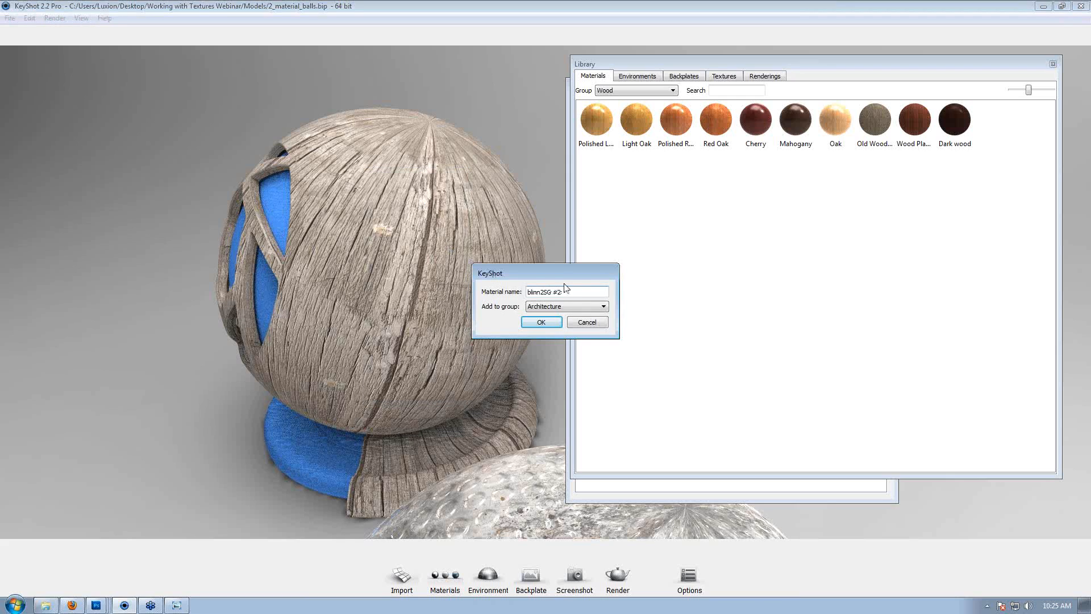
{"action": "left_click_drag", "start_coordinate": [554, 272], "coordinate": [253, 208]}
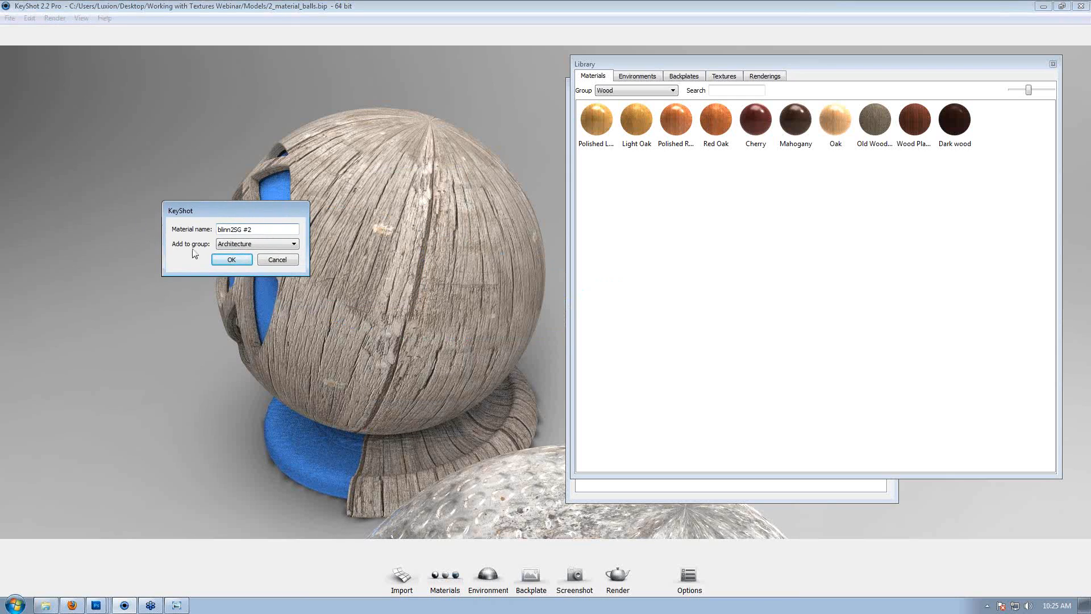
{"action": "left_click", "coordinate": [262, 241]}
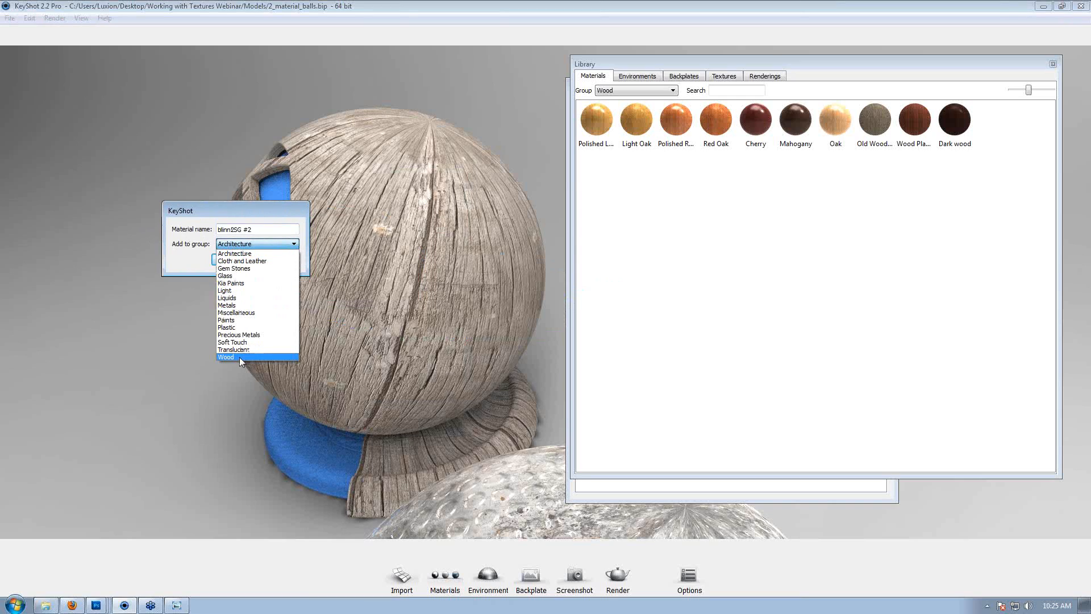
{"action": "left_click", "coordinate": [240, 357]}
{"action": "triple_click", "coordinate": [274, 228]}
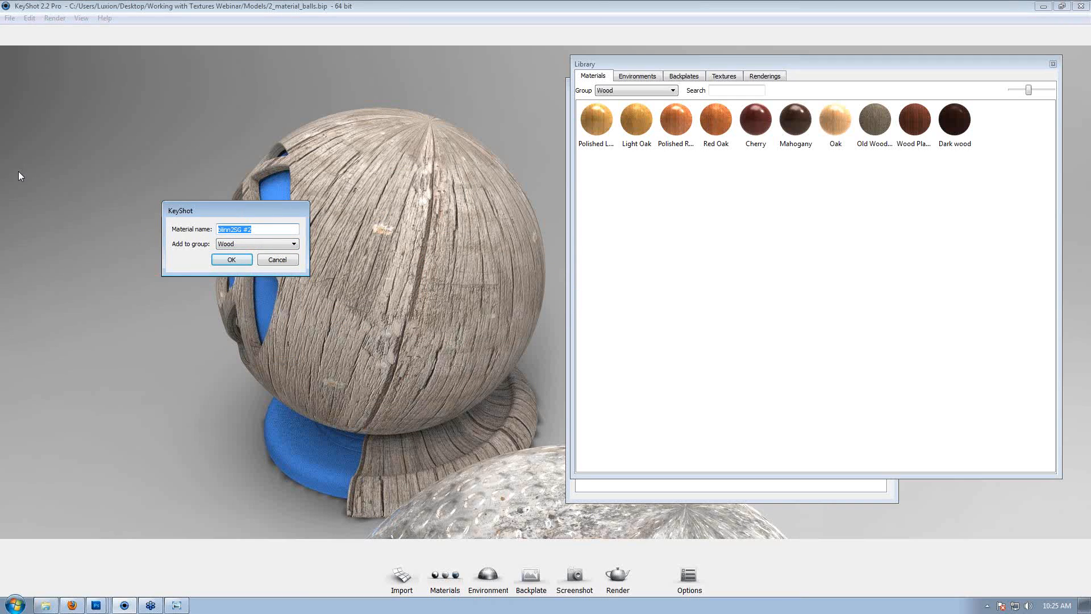
{"action": "type", "text": "Rough wood"}
{"action": "left_click", "coordinate": [232, 259]}
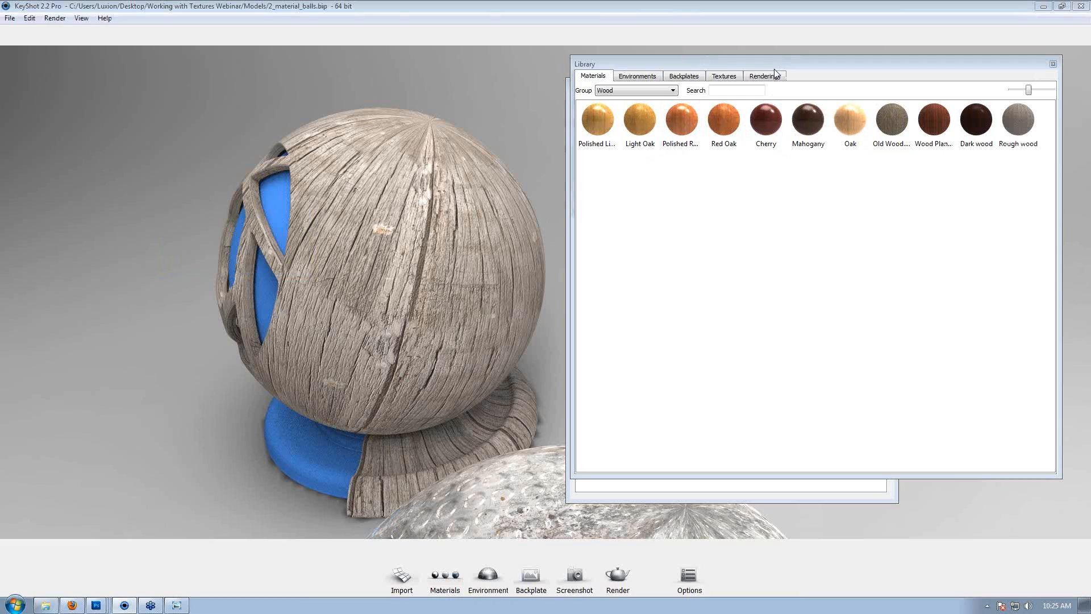
Select Rough wood in the library, move the library away from the balls and hide the material options.
{"action": "left_click_drag", "start_coordinate": [775, 69], "coordinate": [505, 67]}
{"action": "left_click", "coordinate": [752, 132]}
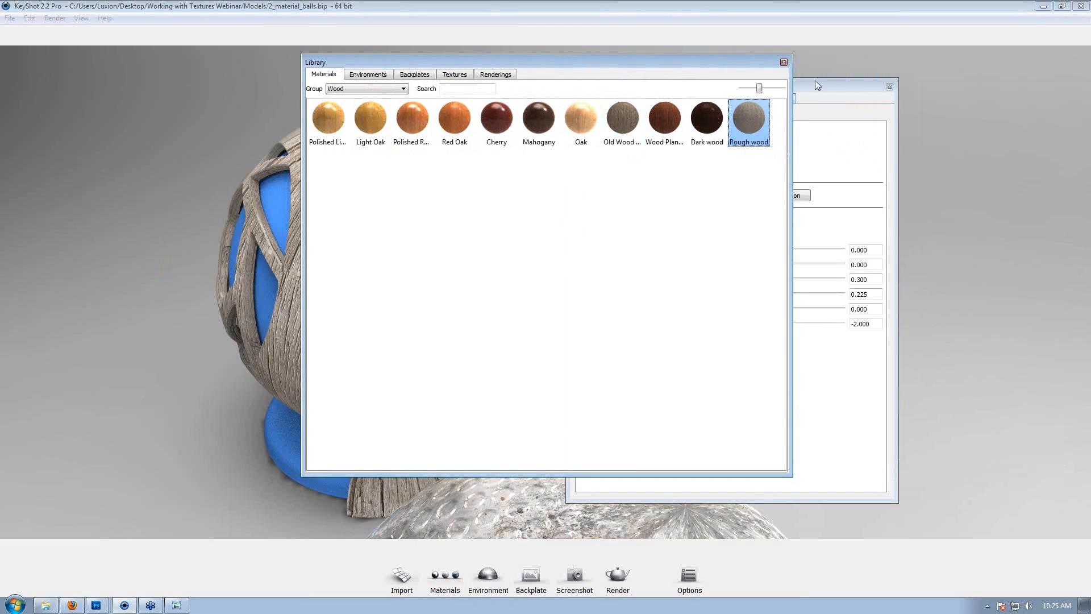
{"action": "left_click_drag", "start_coordinate": [841, 83], "coordinate": [936, 79]}
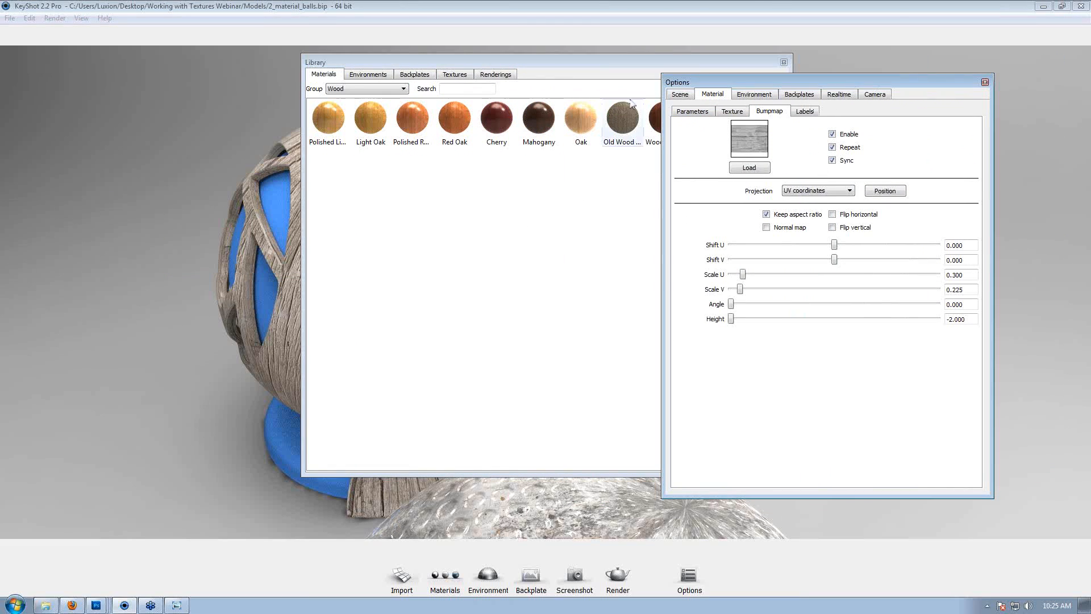
{"action": "left_click_drag", "start_coordinate": [214, 139], "coordinate": [353, 129]}
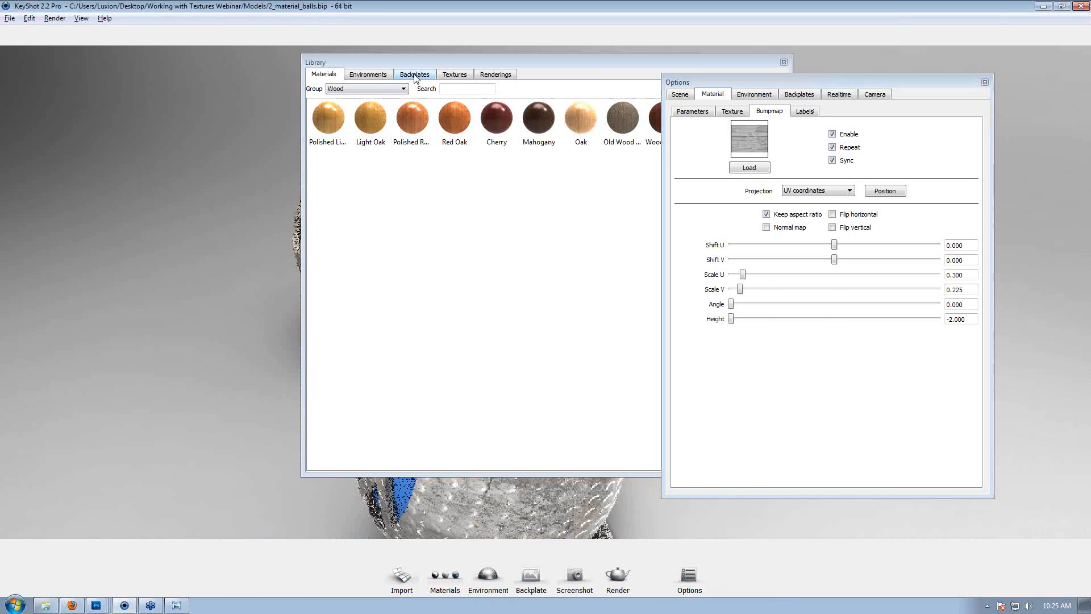
{"action": "left_click_drag", "start_coordinate": [416, 64], "coordinate": [62, 118]}
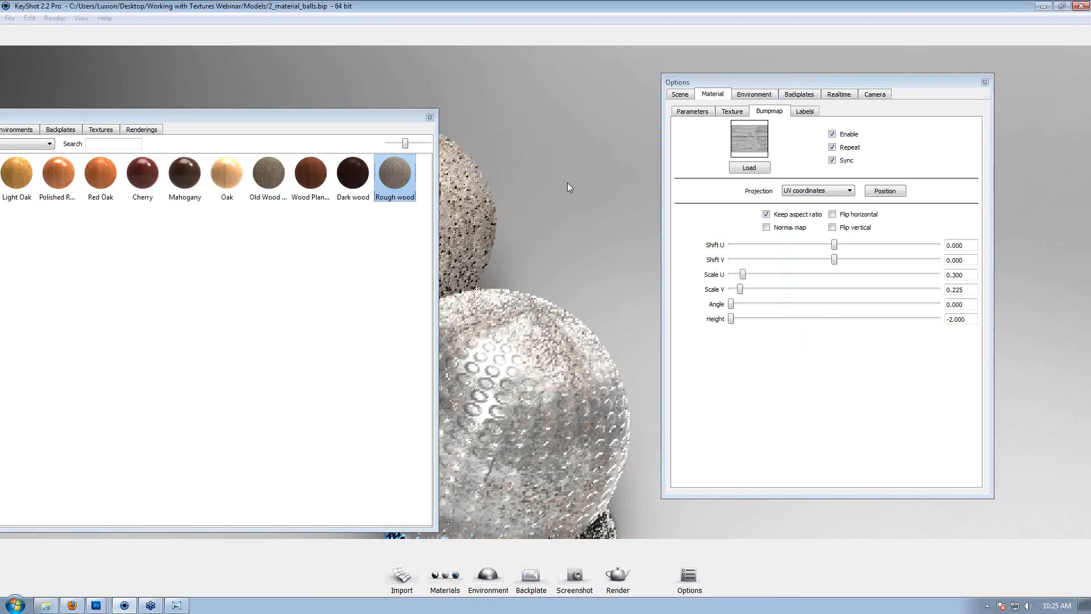
{"action": "left_click_drag", "start_coordinate": [567, 182], "coordinate": [377, 222]}
{"action": "left_click_drag", "start_coordinate": [483, 150], "coordinate": [432, 115]}
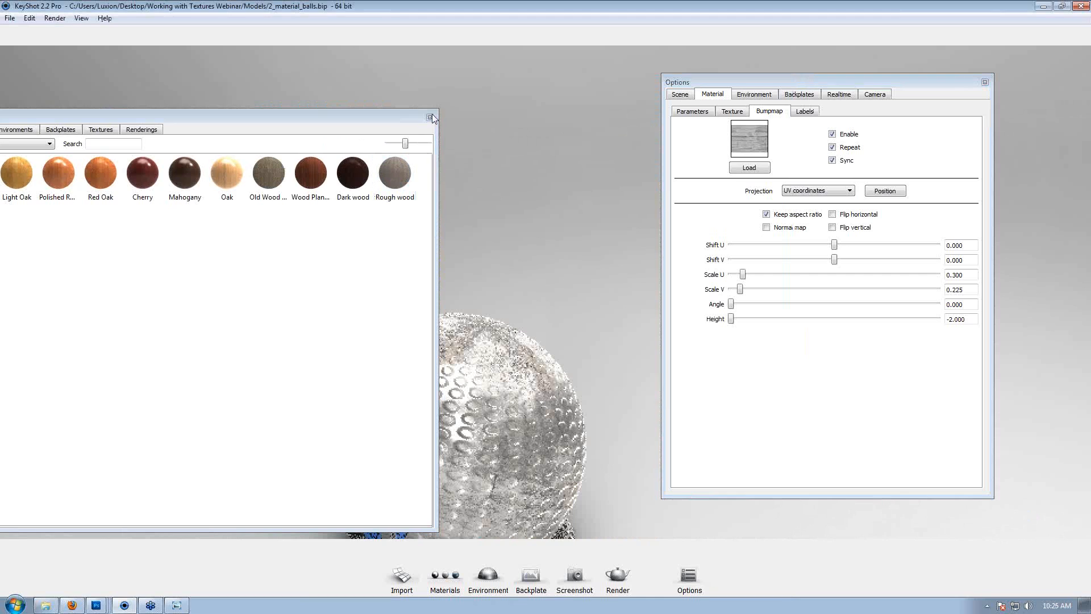
{"action": "left_click_drag", "start_coordinate": [750, 83], "coordinate": [570, 78]}
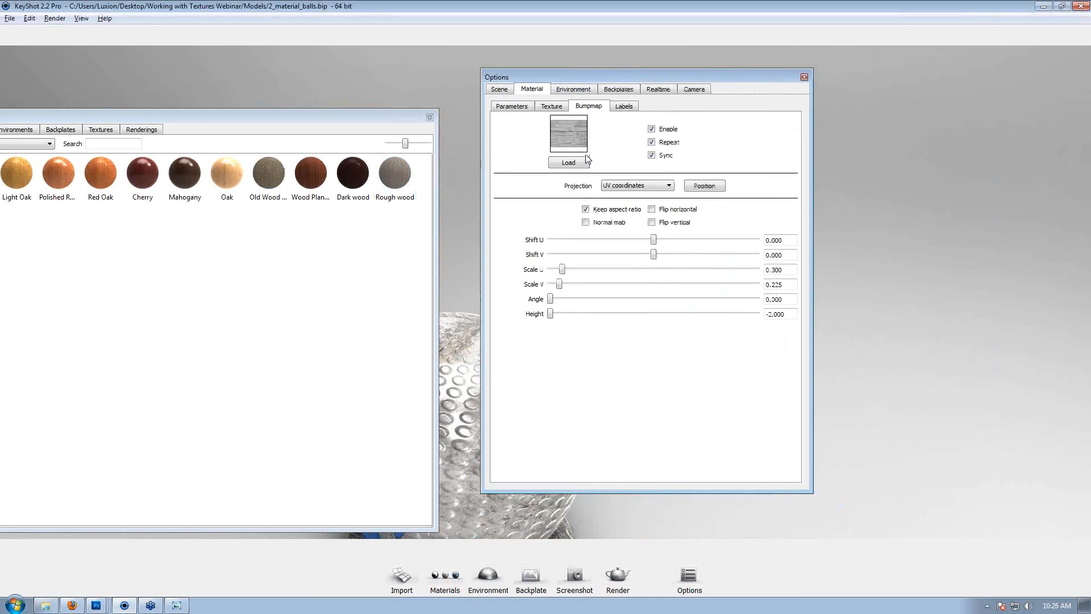
{"action": "key", "text": "space"}
Apply the Rough wood library material to the dimpled metal ball and close the library.
{"action": "middle_click_drag", "start_coordinate": [519, 132], "coordinate": [727, 67]}
{"action": "left_click", "coordinate": [385, 169]}
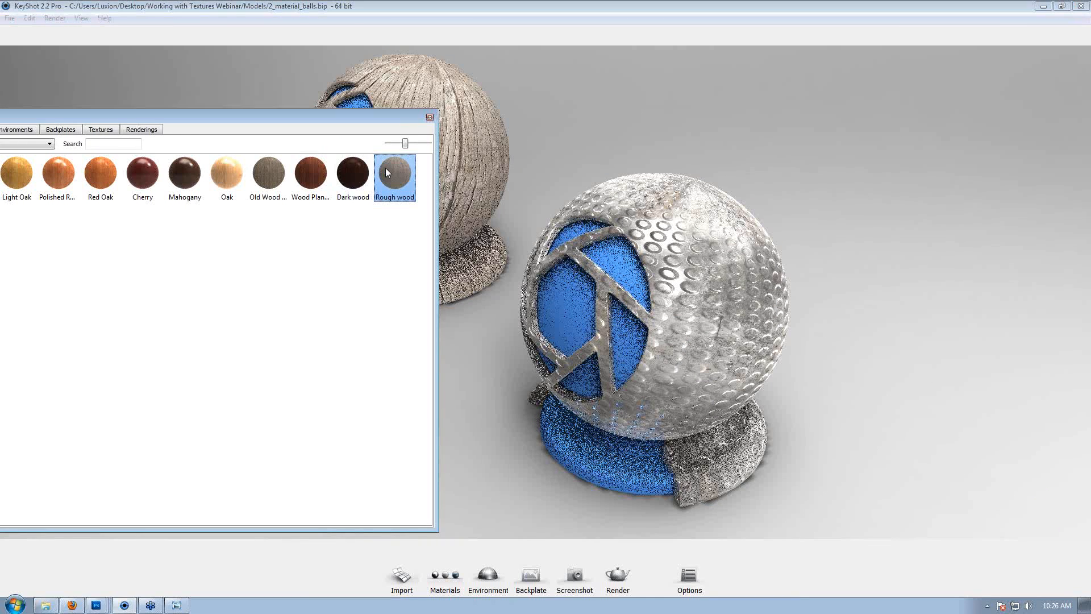
{"action": "left_click_drag", "start_coordinate": [386, 170], "coordinate": [701, 236]}
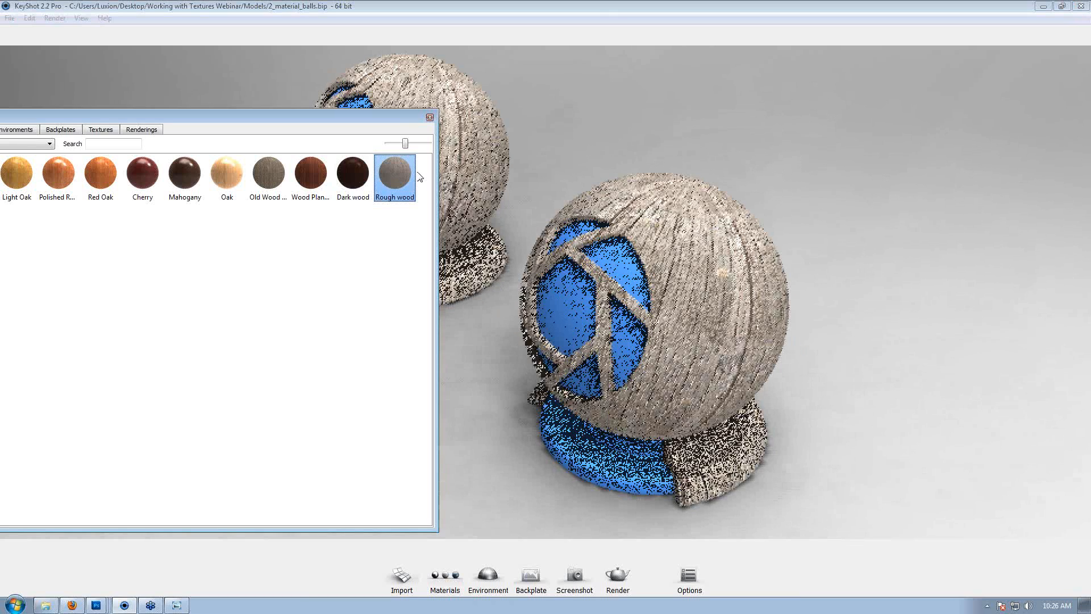
{"action": "left_click", "coordinate": [430, 118]}
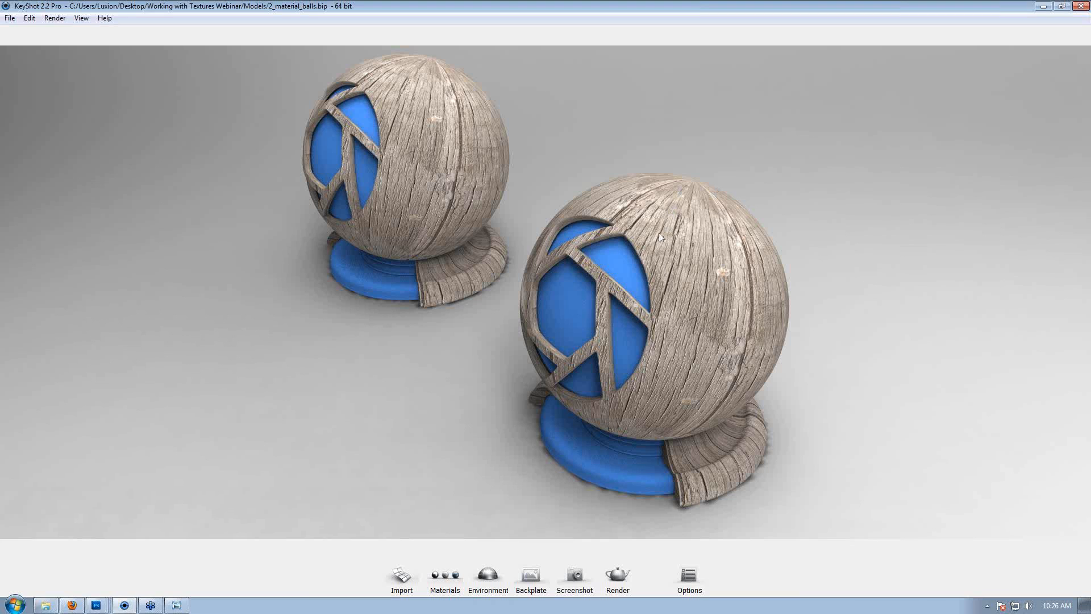
Import still_life.obj with Y Up in place of the material balls, discarding the changes to the current scene.
{"action": "middle_click_drag", "start_coordinate": [665, 209], "coordinate": [541, 190]}
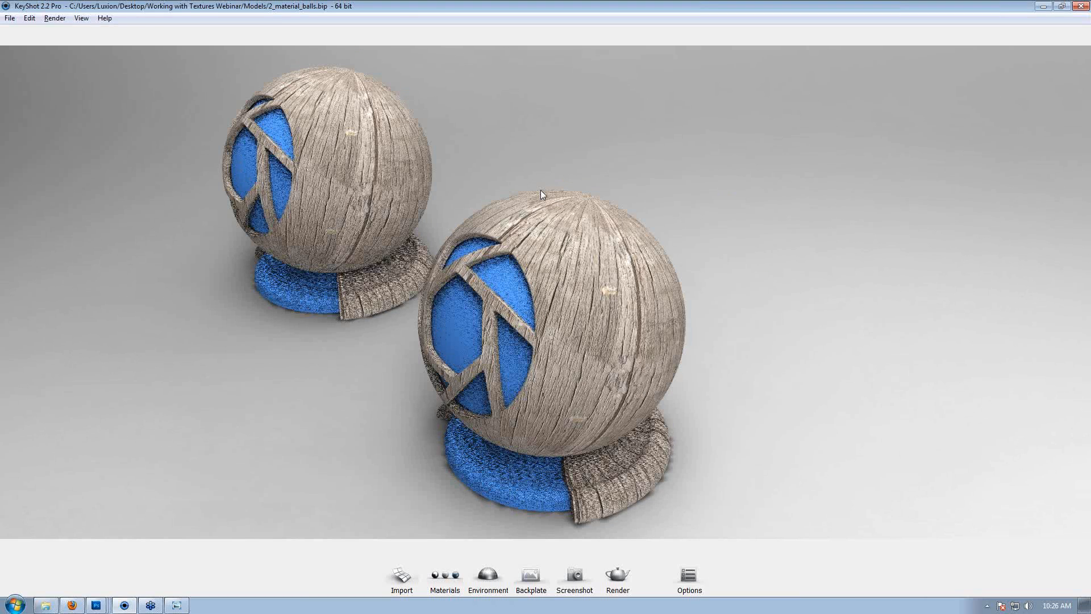
{"action": "right_click_drag", "start_coordinate": [540, 190], "coordinate": [229, 158], "text": "alt"}
{"action": "left_click", "coordinate": [9, 18]}
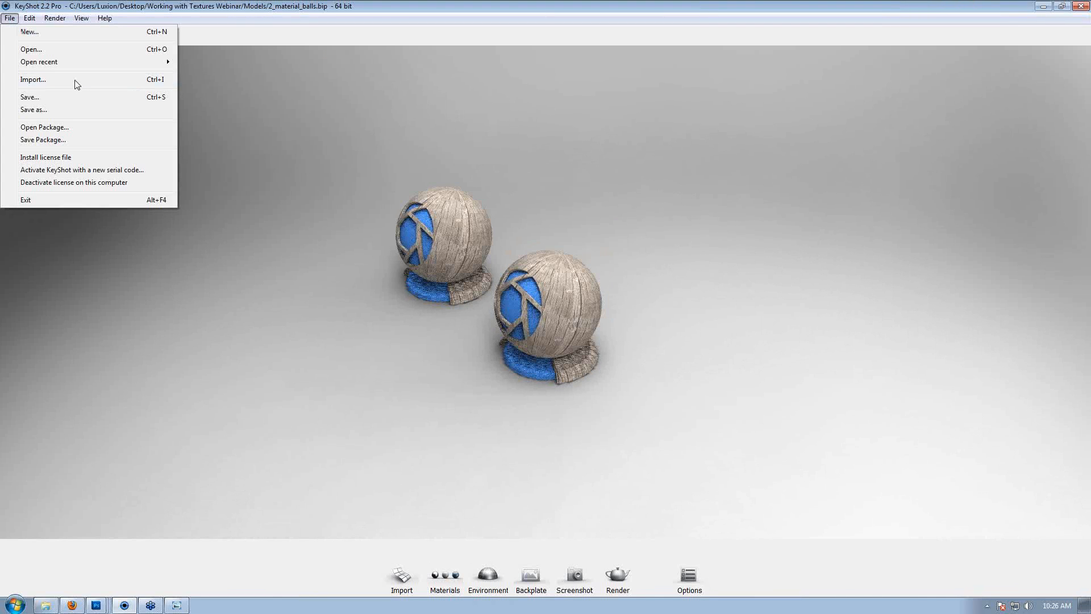
{"action": "left_click", "coordinate": [34, 81]}
{"action": "double_click", "coordinate": [141, 103]}
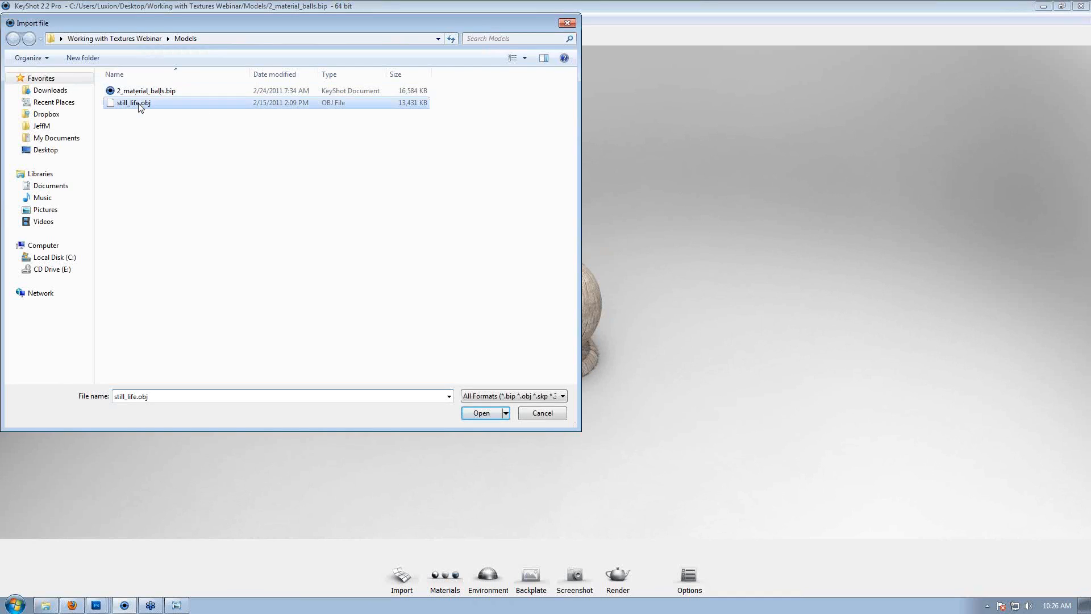
{"action": "left_click", "coordinate": [560, 391]}
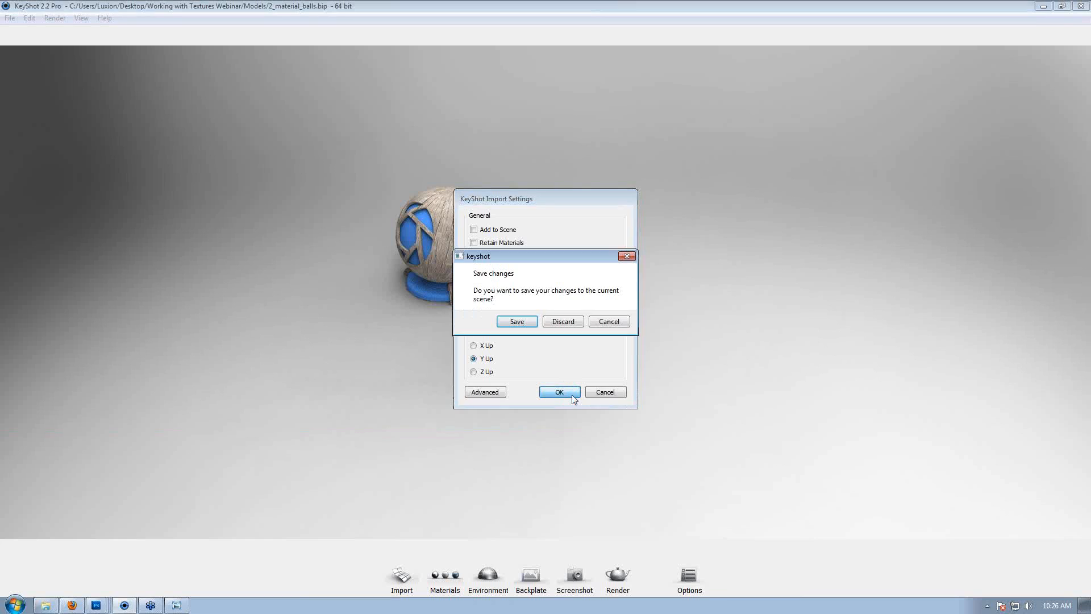
{"action": "left_click", "coordinate": [561, 322]}
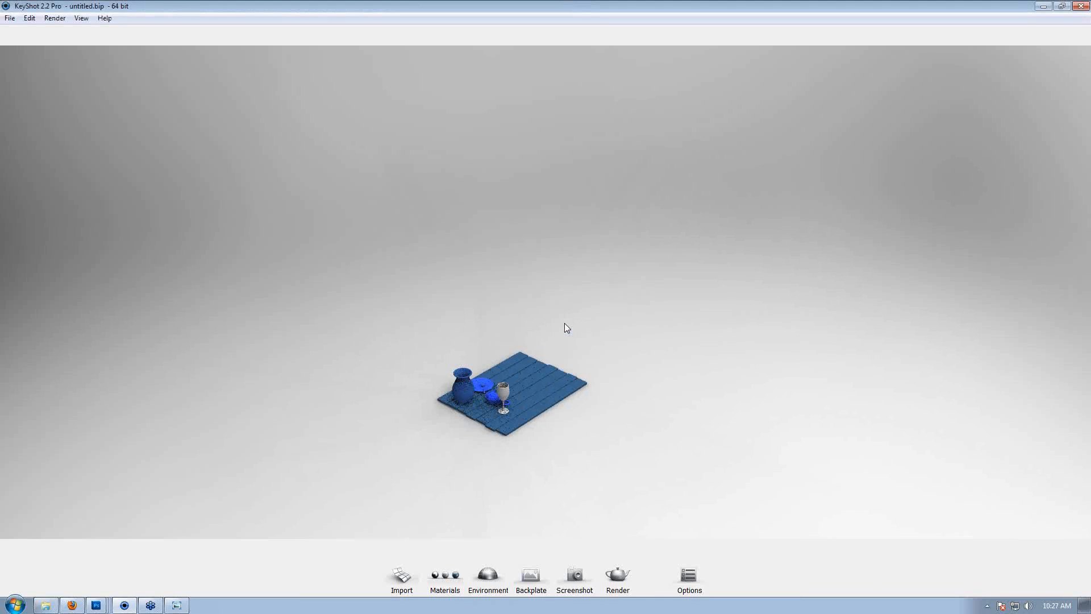
Frame the still life in a close, low-angle camera view with the glass, bowl, vase and plate filling the image.
{"action": "left_click_drag", "start_coordinate": [647, 344], "coordinate": [579, 367]}
{"action": "right_click_drag", "start_coordinate": [414, 363], "coordinate": [463, 353], "text": "alt"}
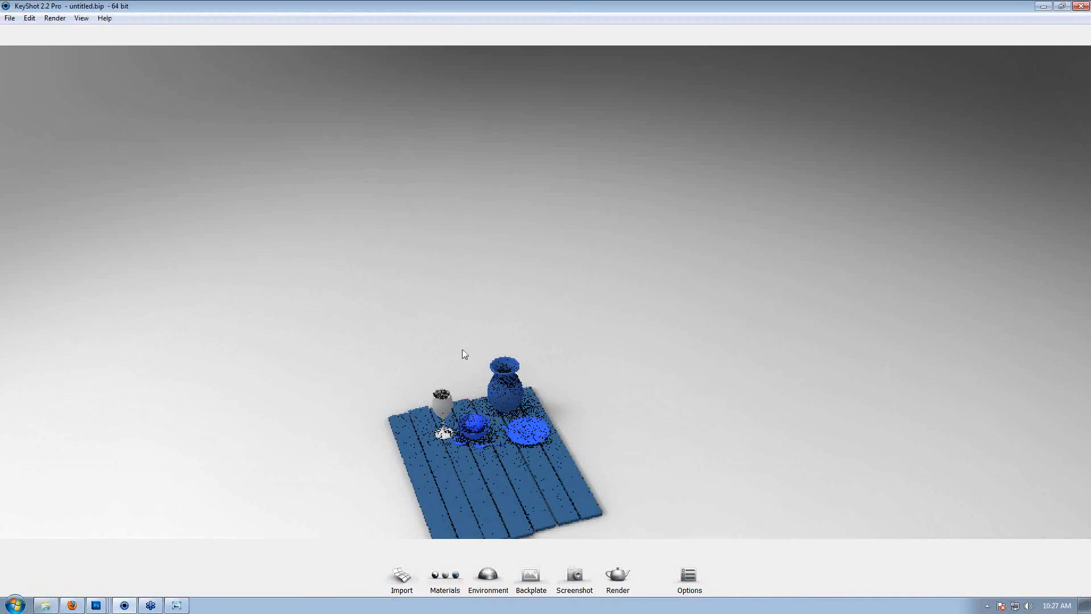
{"action": "middle_click_drag", "start_coordinate": [463, 353], "coordinate": [500, 228]}
{"action": "right_click_drag", "start_coordinate": [416, 243], "coordinate": [527, 268], "text": "alt"}
{"action": "right_click_drag", "start_coordinate": [422, 219], "coordinate": [524, 285], "text": "alt"}
{"action": "middle_click_drag", "start_coordinate": [396, 175], "coordinate": [405, 310]}
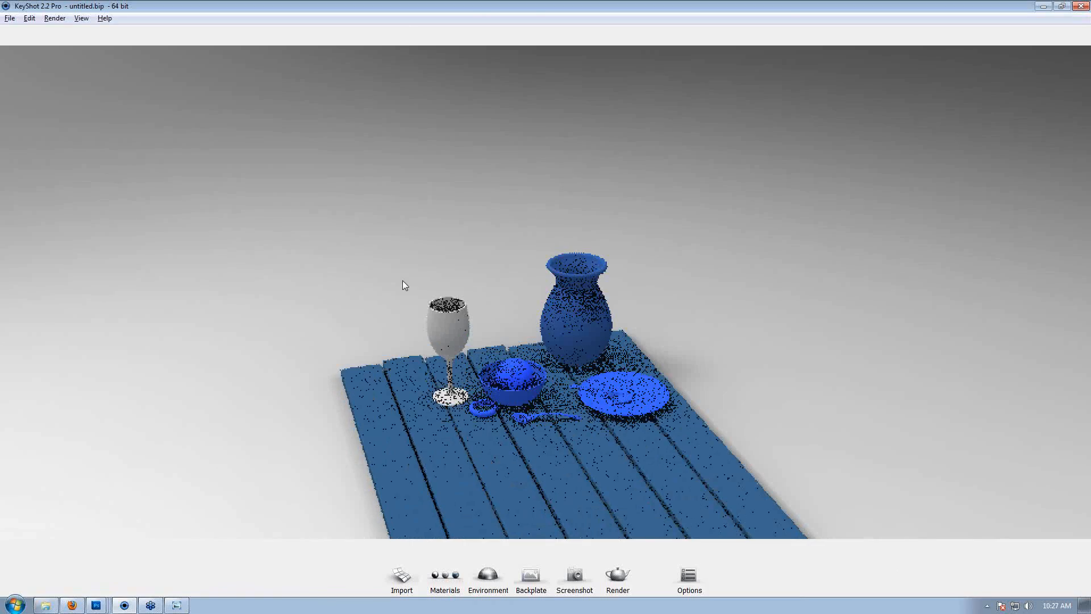
{"action": "right_click_drag", "start_coordinate": [405, 309], "coordinate": [591, 394], "text": "alt"}
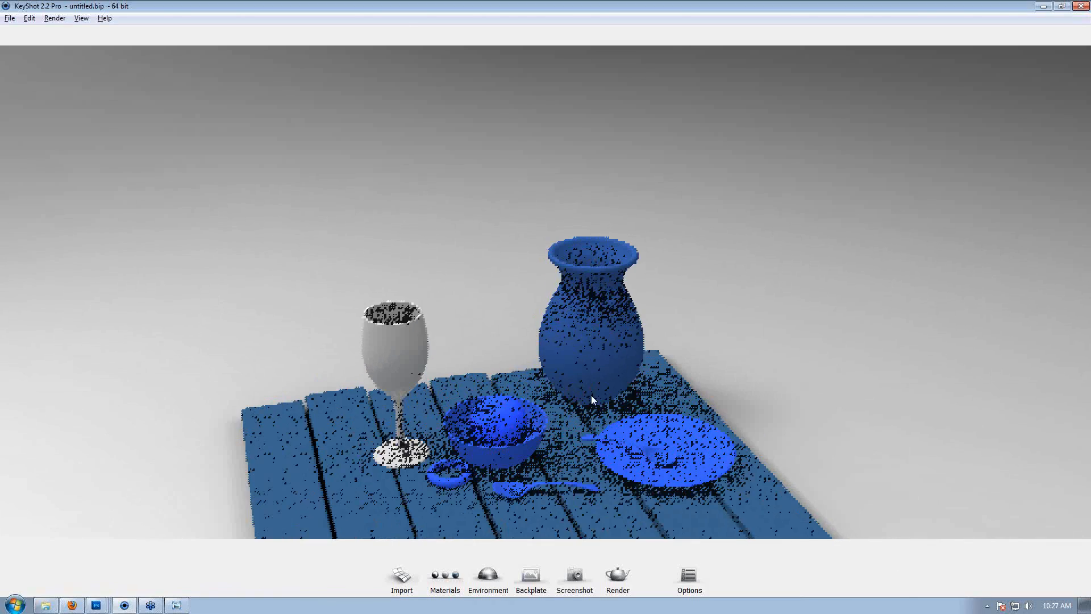
{"action": "middle_click_drag", "start_coordinate": [591, 395], "coordinate": [545, 229]}
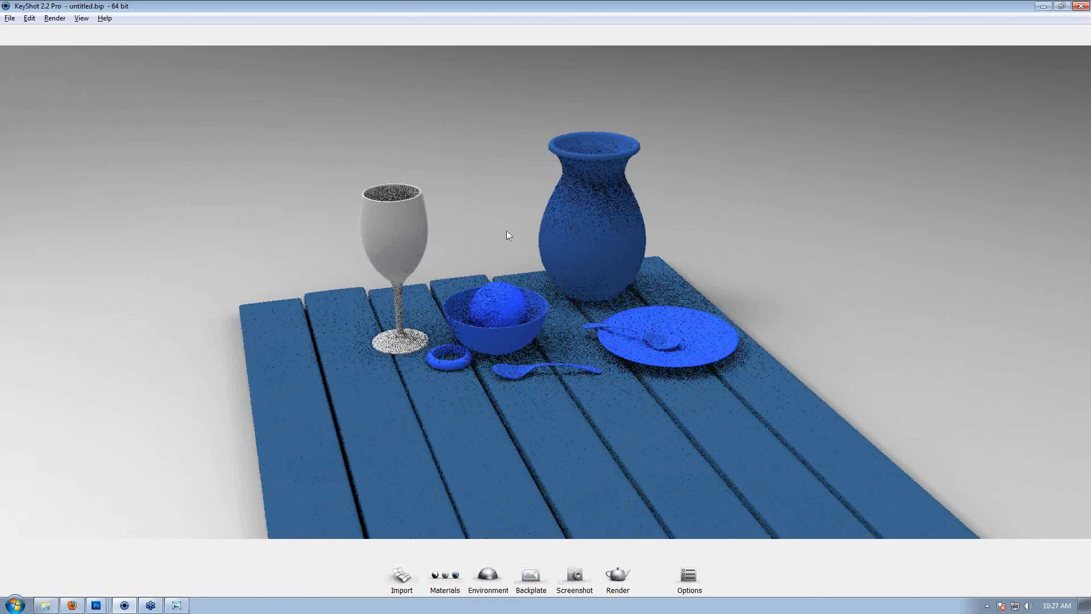
{"action": "right_click_drag", "start_coordinate": [506, 230], "coordinate": [708, 319], "text": "alt"}
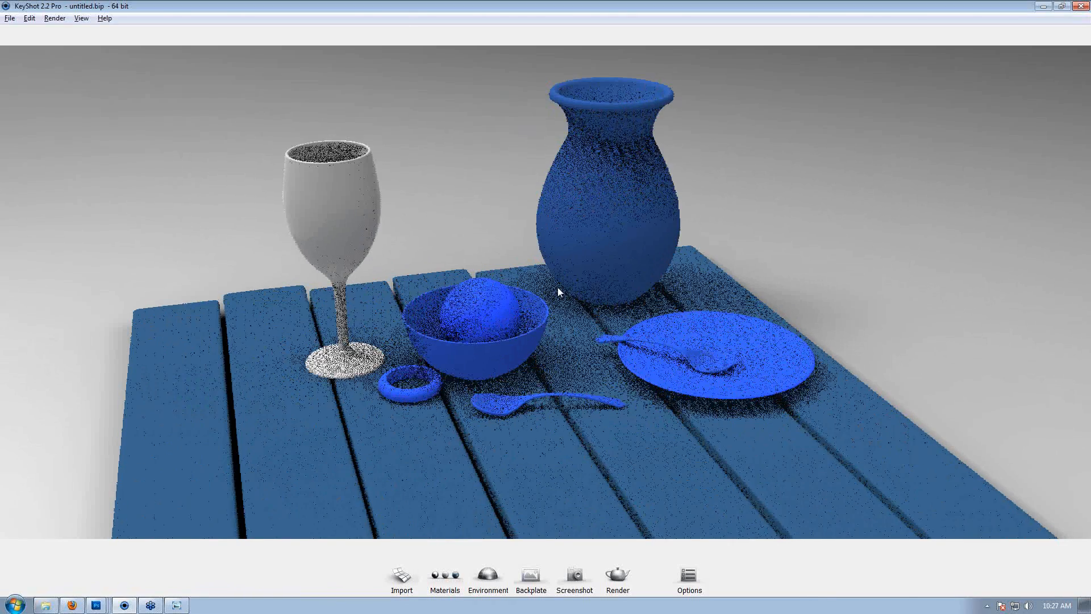
{"action": "middle_click_drag", "start_coordinate": [558, 288], "coordinate": [546, 393]}
{"action": "left_click_drag", "start_coordinate": [545, 392], "coordinate": [507, 305]}
{"action": "middle_click_drag", "start_coordinate": [506, 304], "coordinate": [463, 231]}
{"action": "right_click_drag", "start_coordinate": [464, 231], "coordinate": [558, 235], "text": "alt"}
{"action": "left_click_drag", "start_coordinate": [558, 234], "coordinate": [490, 221]}
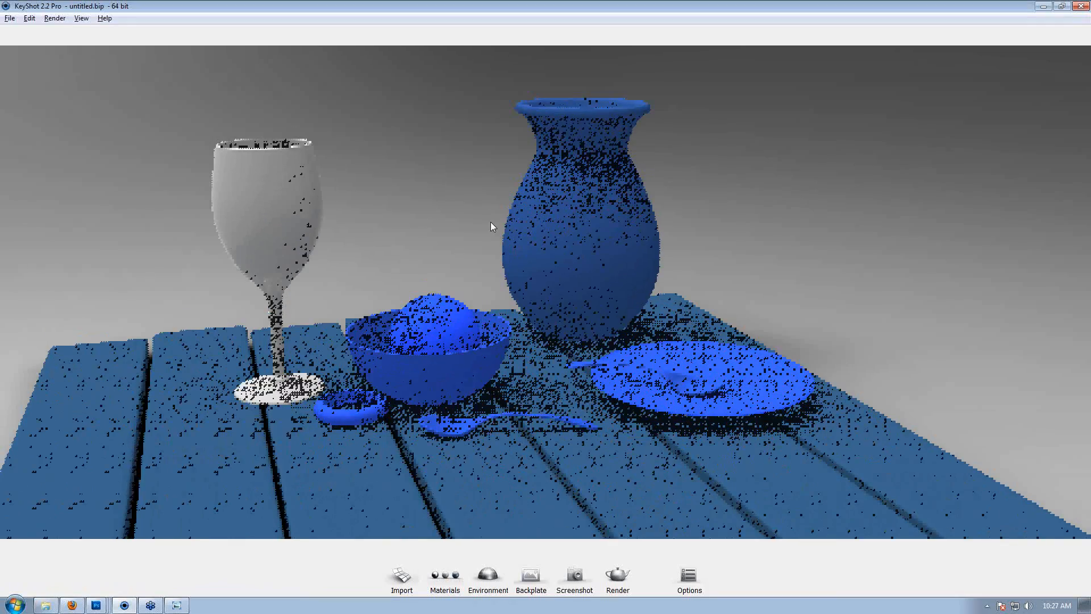
{"action": "middle_click_drag", "start_coordinate": [490, 221], "coordinate": [454, 197]}
{"action": "right_click_drag", "start_coordinate": [455, 198], "coordinate": [482, 253], "text": "alt"}
{"action": "middle_click_drag", "start_coordinate": [482, 253], "coordinate": [479, 251]}
{"action": "left_click_drag", "start_coordinate": [479, 251], "coordinate": [565, 254]}
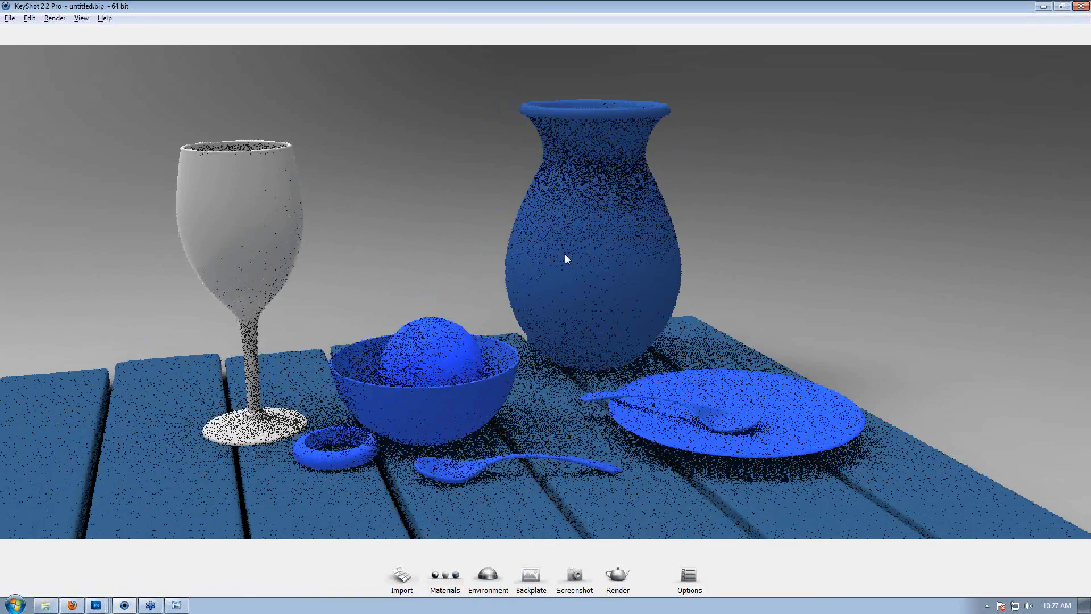
{"action": "middle_click_drag", "start_coordinate": [565, 254], "coordinate": [552, 273]}
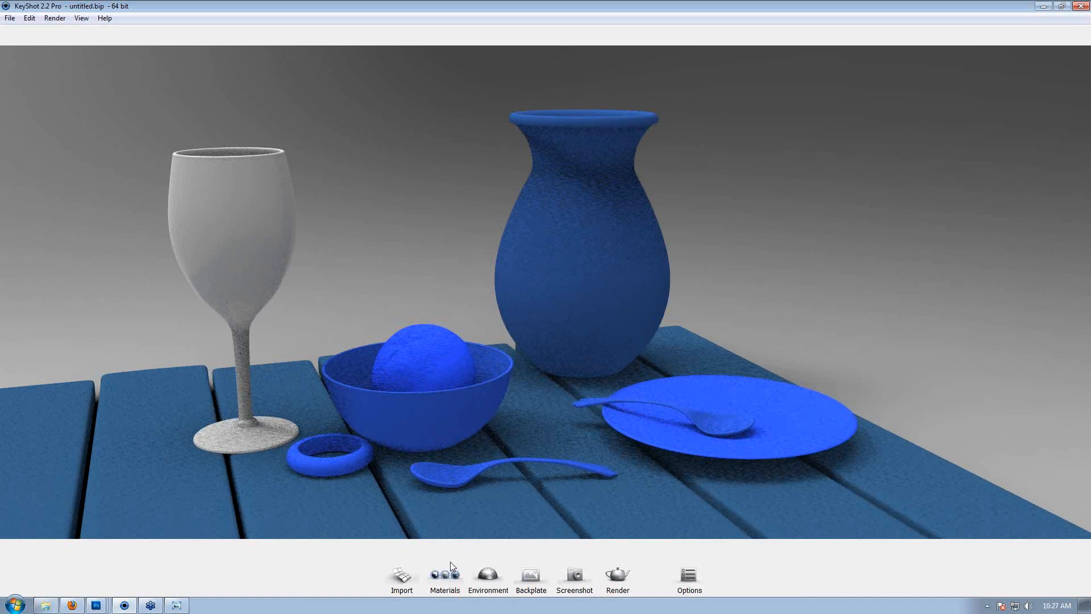
Reopen the material library, make its window narrower and move it clear of the wine glass.
{"action": "left_click", "coordinate": [445, 580]}
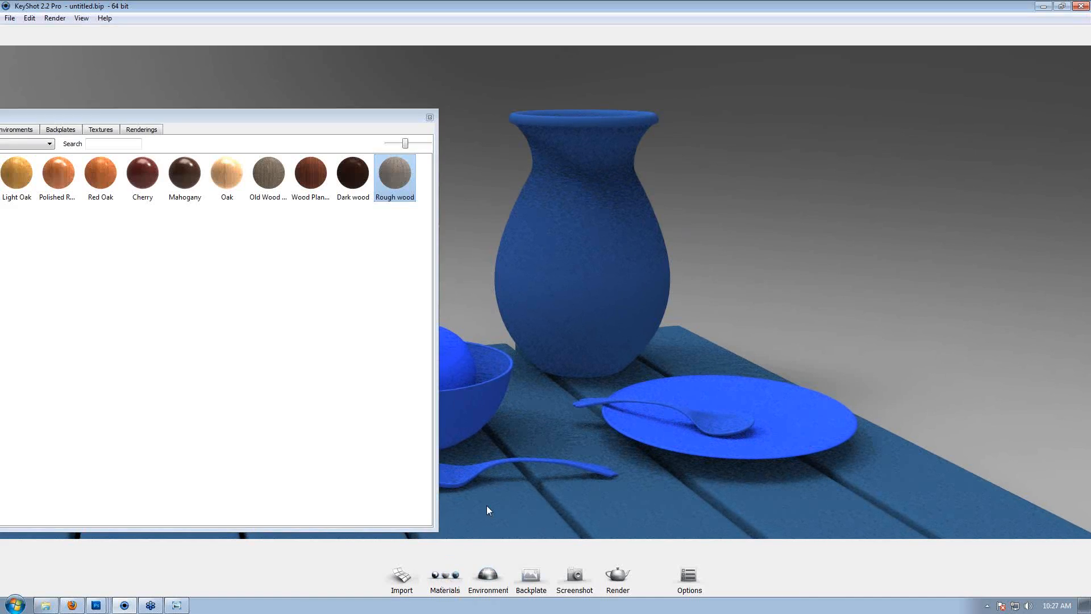
{"action": "left_click_drag", "start_coordinate": [438, 227], "coordinate": [246, 227]}
{"action": "left_click_drag", "start_coordinate": [173, 121], "coordinate": [778, 94]}
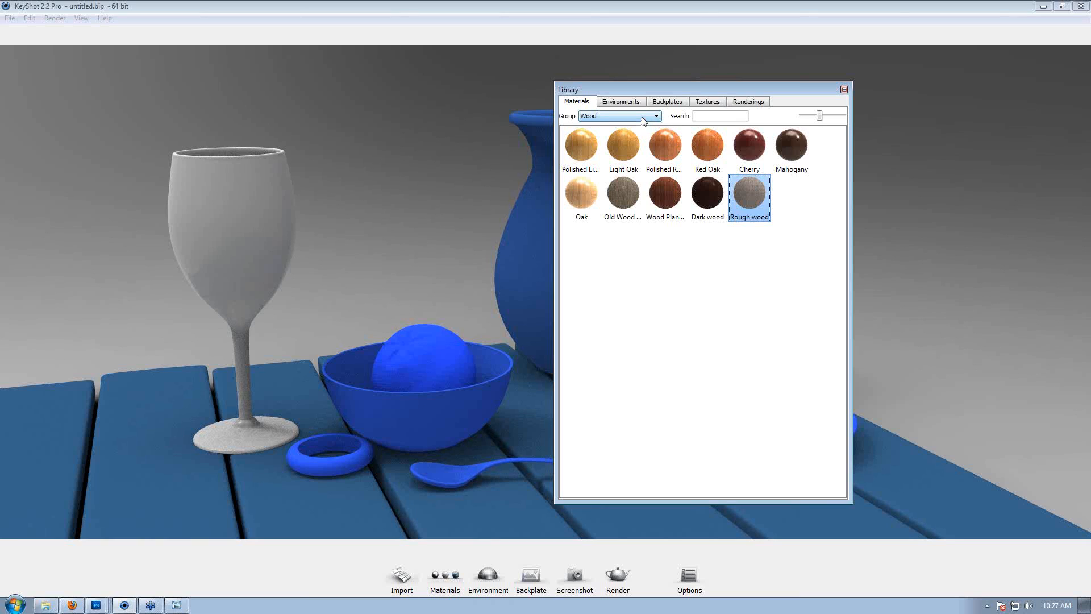
Apply the first clear glass material from the library's Glass group to the wine glass, then close the library.
{"action": "left_click", "coordinate": [644, 119]}
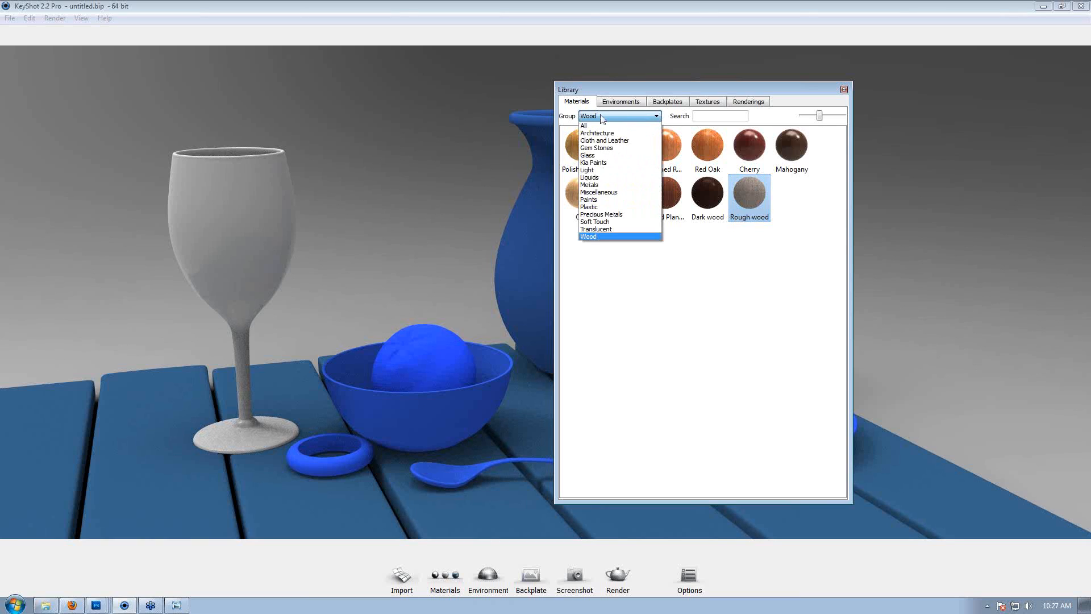
{"action": "left_click", "coordinate": [591, 156]}
{"action": "left_click_drag", "start_coordinate": [589, 147], "coordinate": [244, 224]}
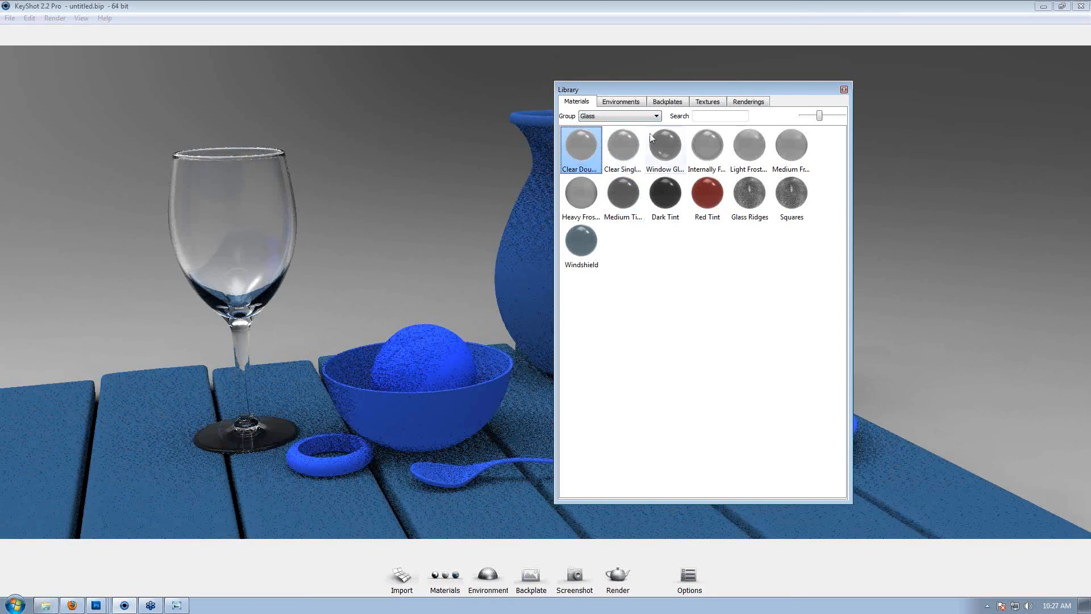
{"action": "left_click_drag", "start_coordinate": [717, 90], "coordinate": [656, 98]}
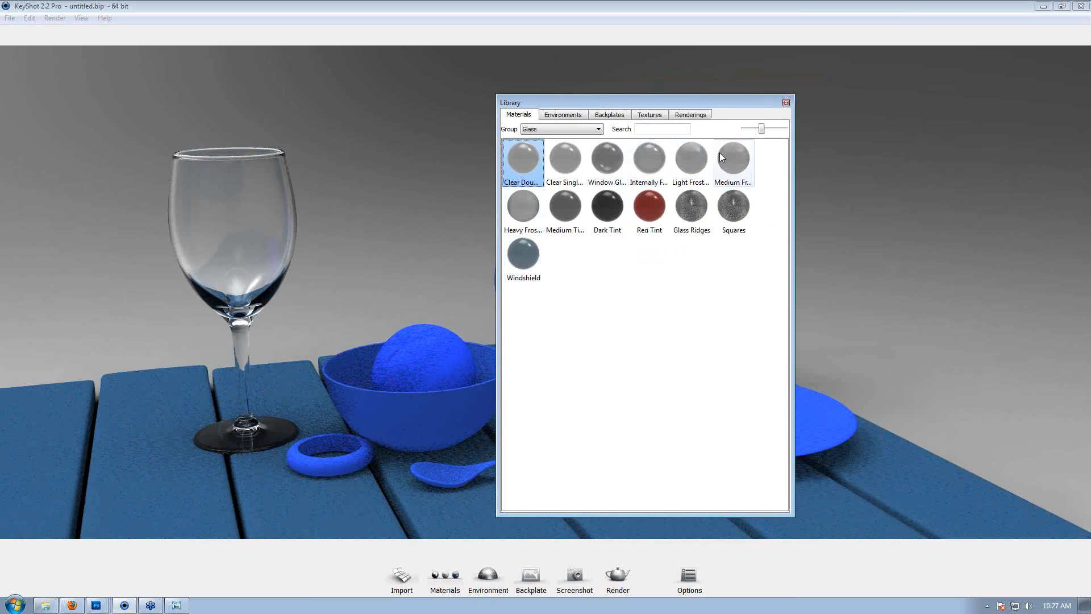
{"action": "left_click", "coordinate": [786, 103]}
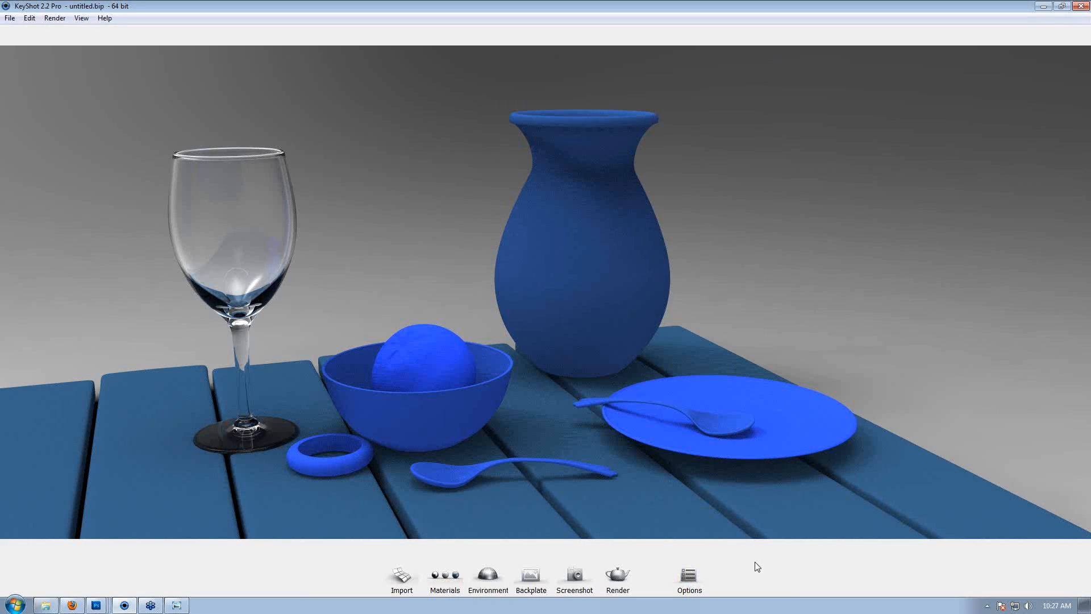
Bring up the real-time render settings and frame the wine glass in a close, low-angle view beside them.
{"action": "left_click", "coordinate": [690, 576]}
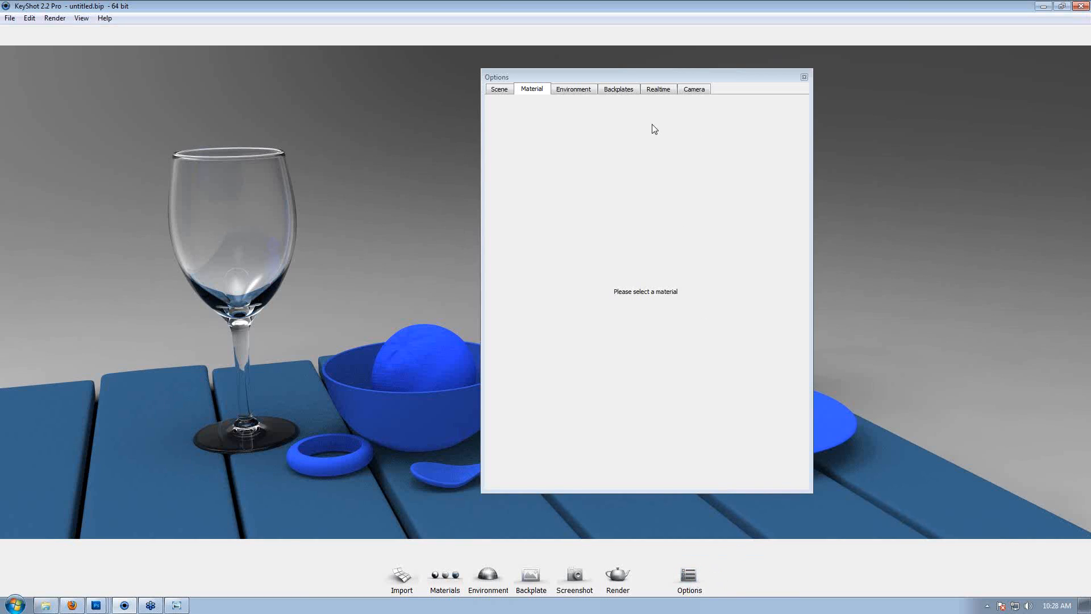
{"action": "left_click", "coordinate": [654, 93]}
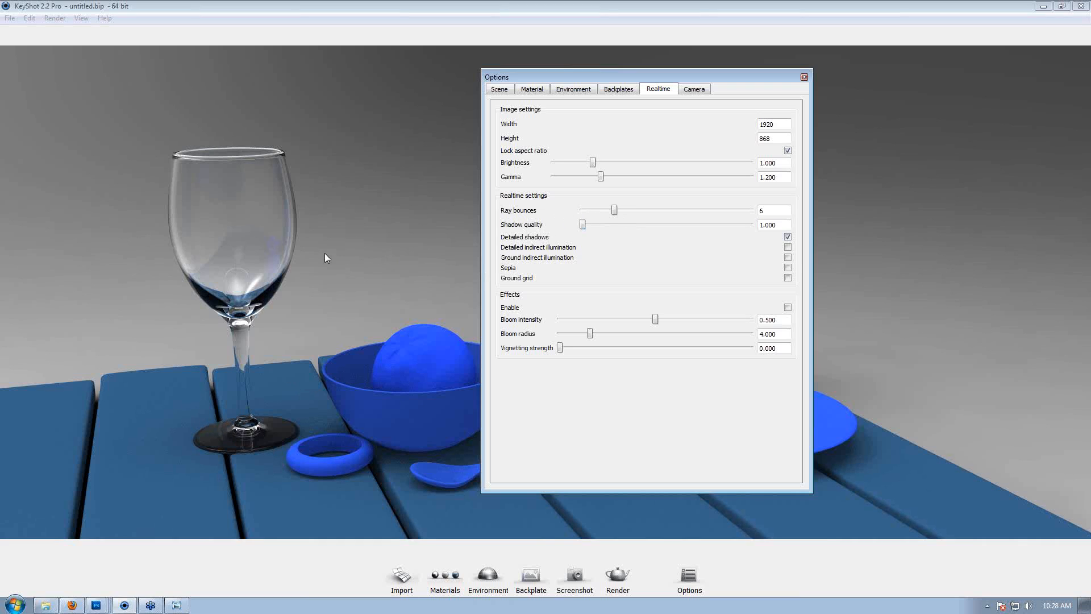
{"action": "left_click_drag", "start_coordinate": [247, 176], "coordinate": [408, 227]}
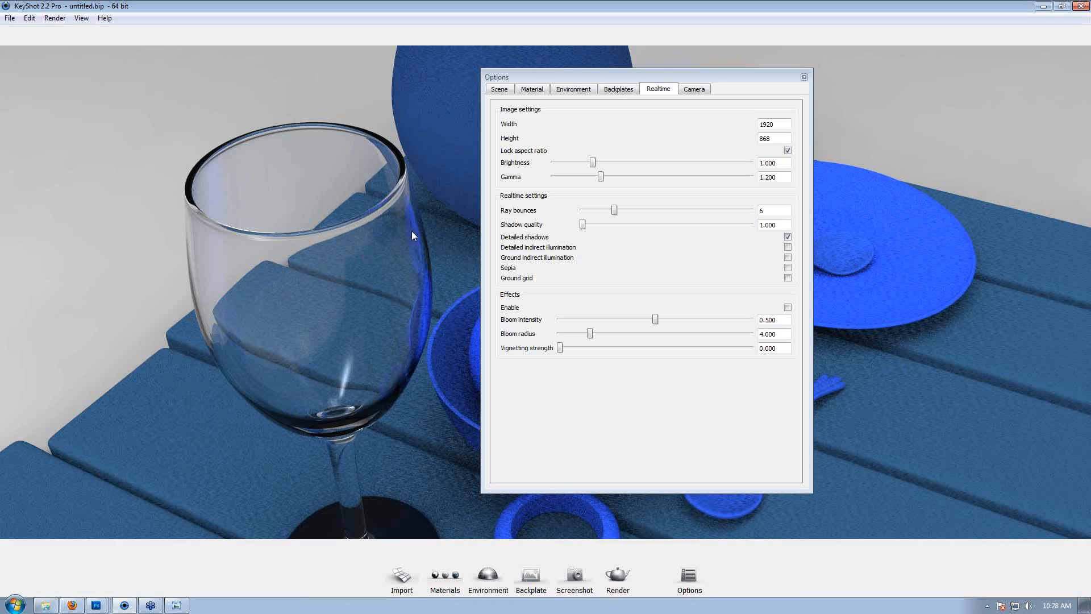
{"action": "left_click_drag", "start_coordinate": [412, 231], "coordinate": [240, 189], "text": "ctrl"}
{"action": "left_click_drag", "start_coordinate": [164, 166], "coordinate": [180, 250]}
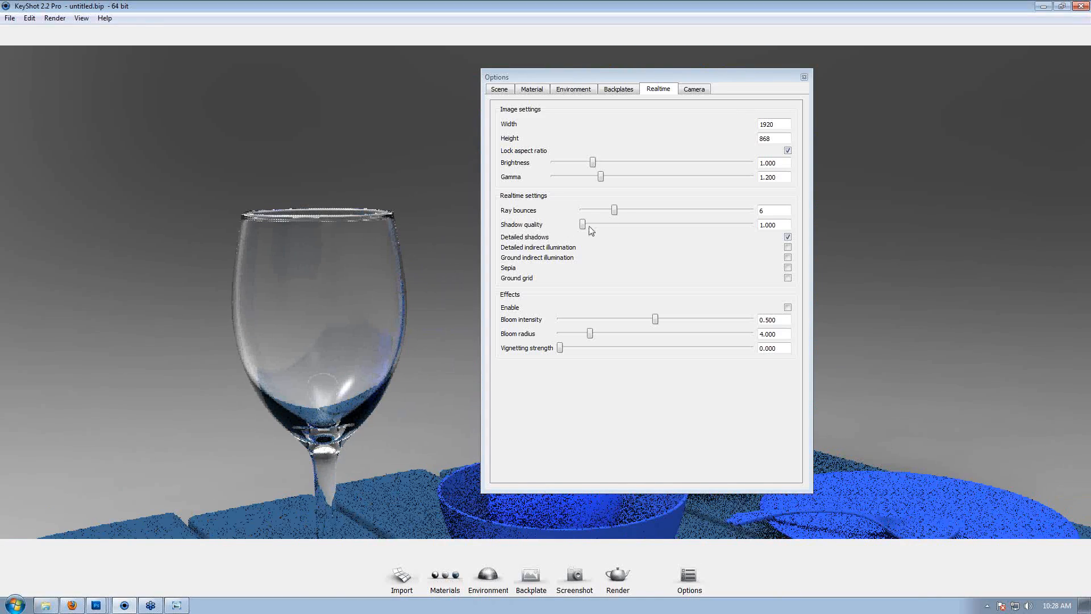
Reduce the real-time ray bounces to 3 and inspect the wine glass from a slightly higher angle.
{"action": "left_click_drag", "start_coordinate": [615, 212], "coordinate": [604, 212]}
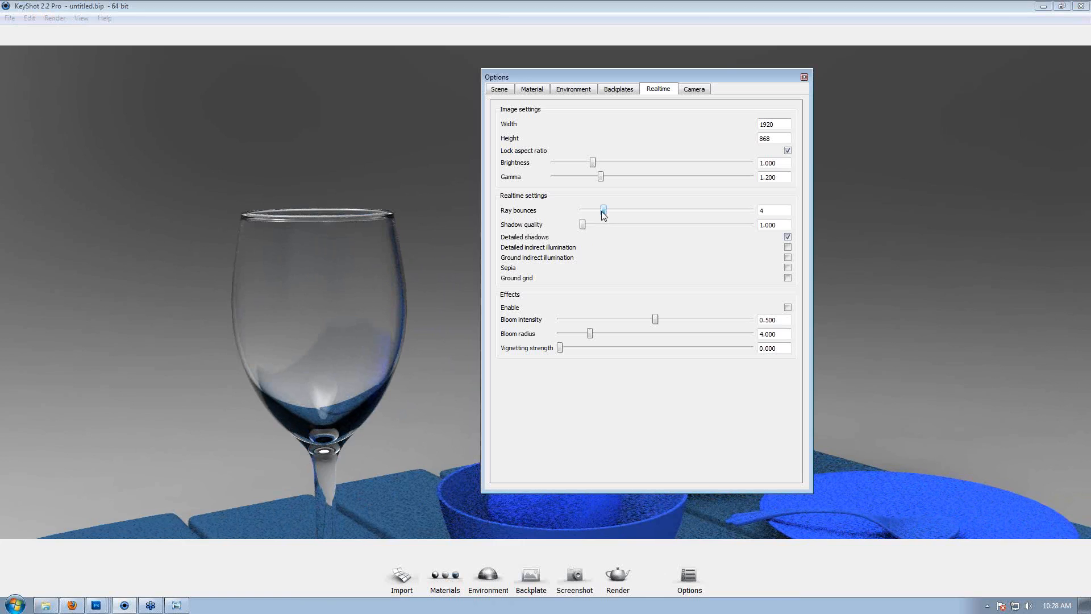
{"action": "left_click_drag", "start_coordinate": [604, 211], "coordinate": [601, 212]}
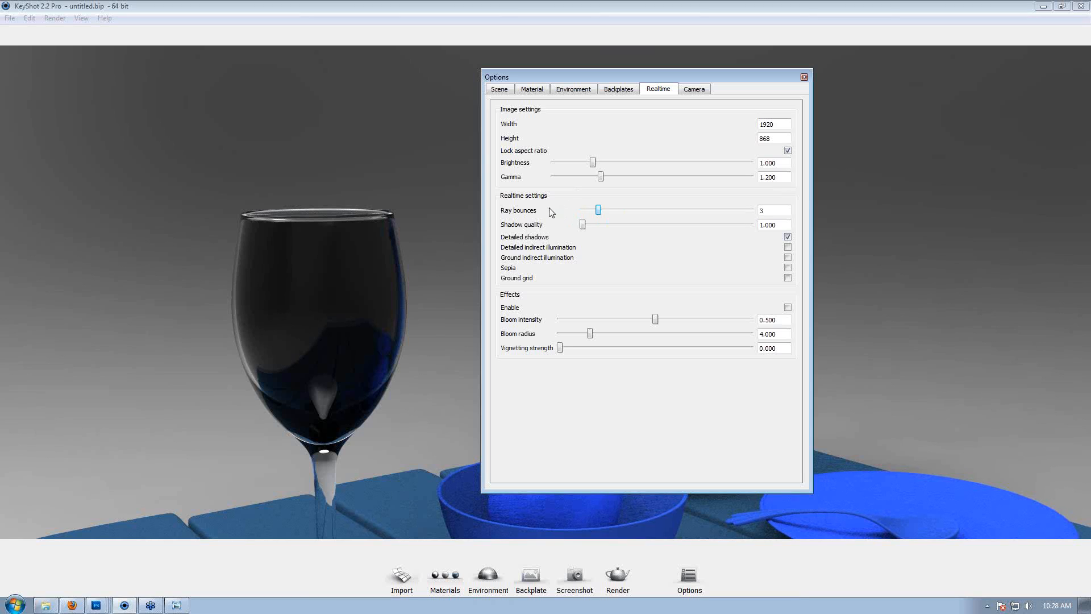
{"action": "mouse_move", "coordinate": [345, 149]}
{"action": "left_mouse_down"}
{"action": "mouse_move", "coordinate": [314, 182]}
{"action": "mouse_move", "coordinate": [363, 156]}
{"action": "left_mouse_up"}
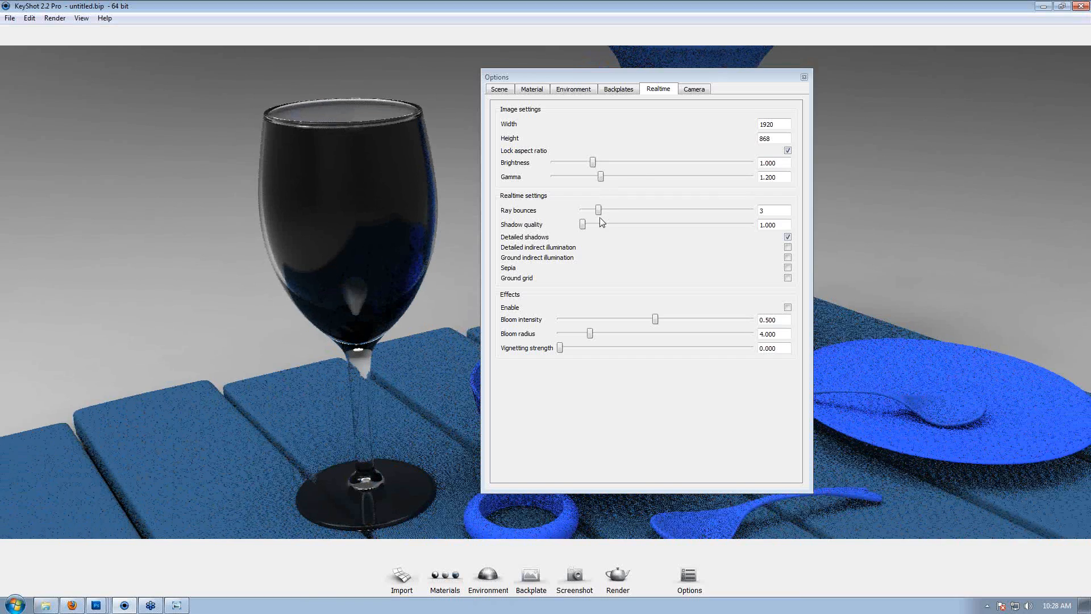
Set the ray bounces to 22 with detailed indirect illumination turned on, then close the options.
{"action": "left_click_drag", "start_coordinate": [600, 211], "coordinate": [720, 209]}
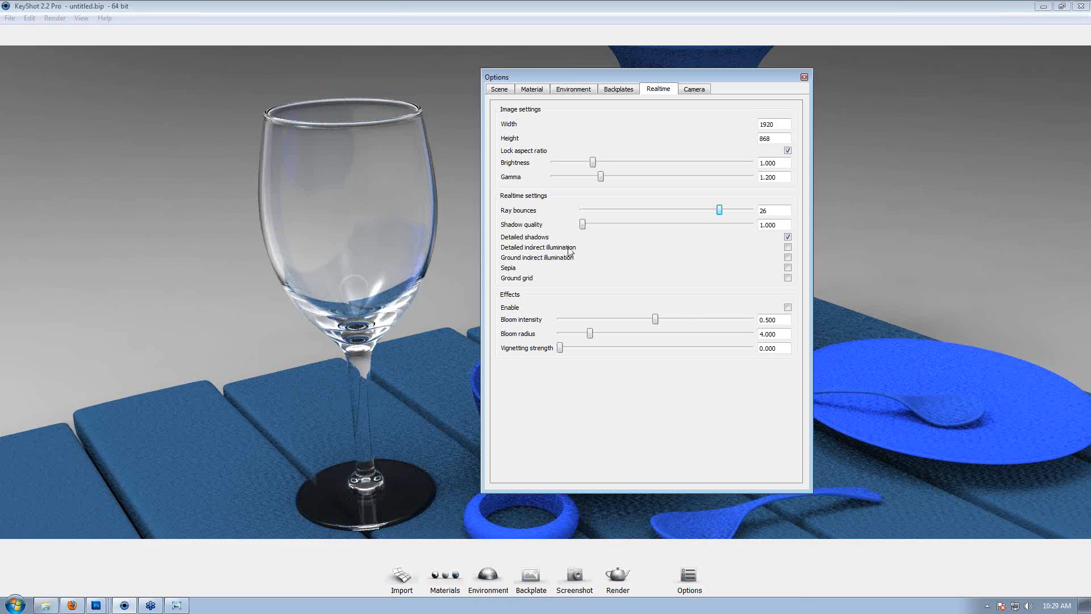
{"action": "left_click", "coordinate": [787, 248]}
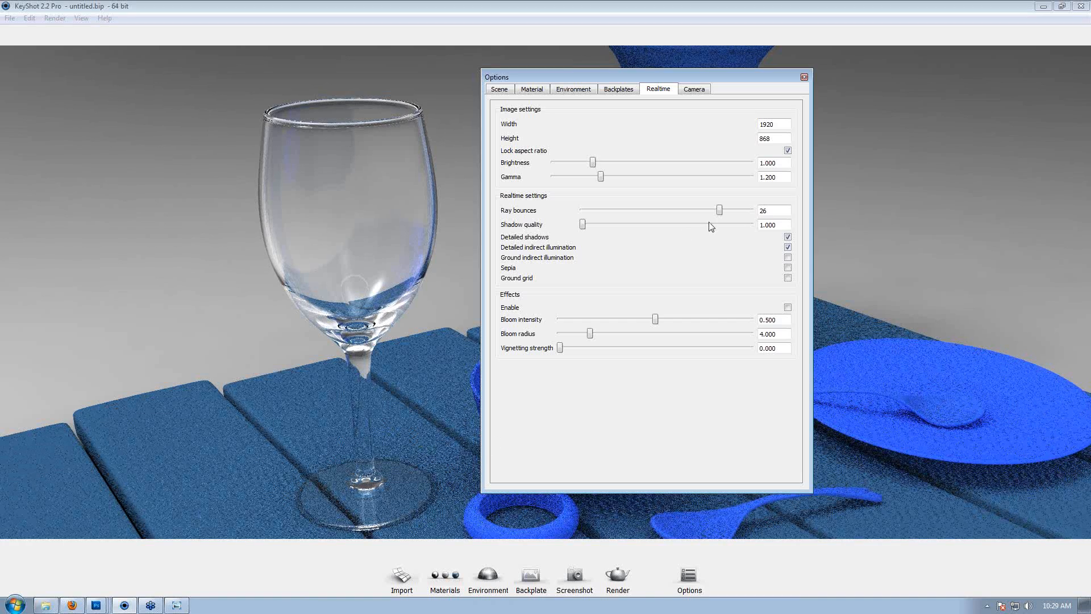
{"action": "mouse_move", "coordinate": [697, 213]}
{"action": "left_mouse_down"}
{"action": "mouse_move", "coordinate": [678, 213]}
{"action": "mouse_move", "coordinate": [697, 213]}
{"action": "left_mouse_up"}
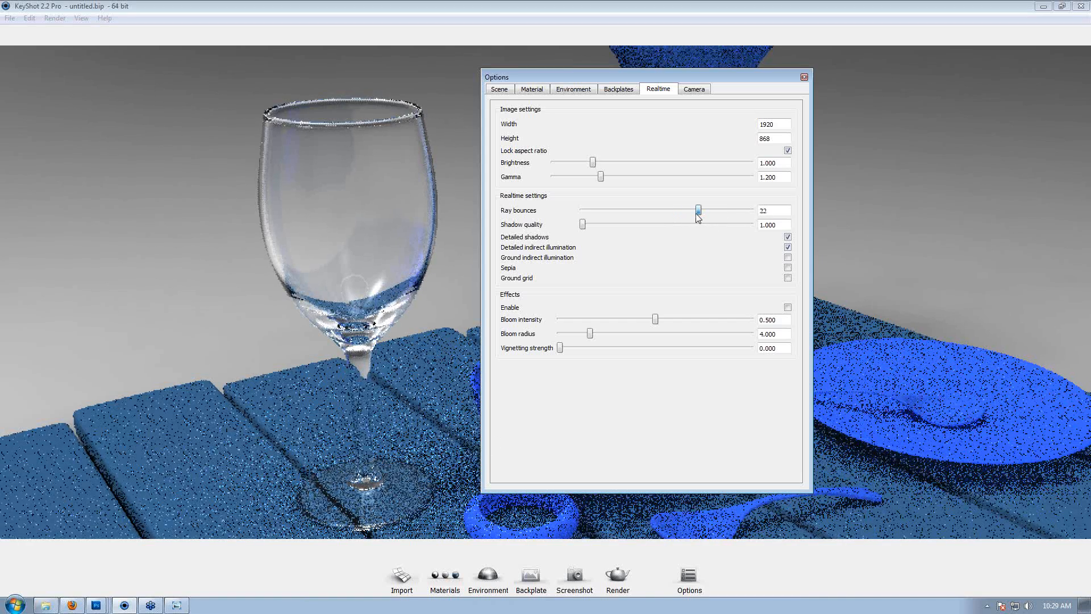
{"action": "left_click", "coordinate": [804, 77]}
Frame the camera view so the glass, ring, bowl, both spoons, plate and most of the vase are in the image.
{"action": "middle_click_drag", "start_coordinate": [561, 183], "coordinate": [537, 156]}
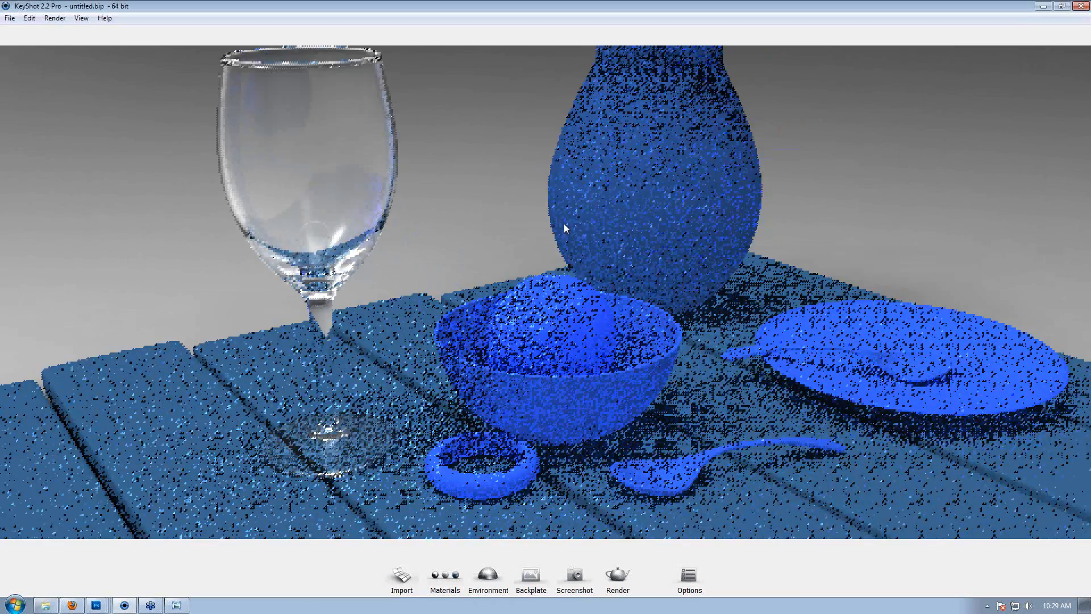
{"action": "scroll", "coordinate": [569, 199], "scroll_direction": "down", "scroll_amount": 3}
{"action": "middle_click_drag", "start_coordinate": [567, 192], "coordinate": [255, 179]}
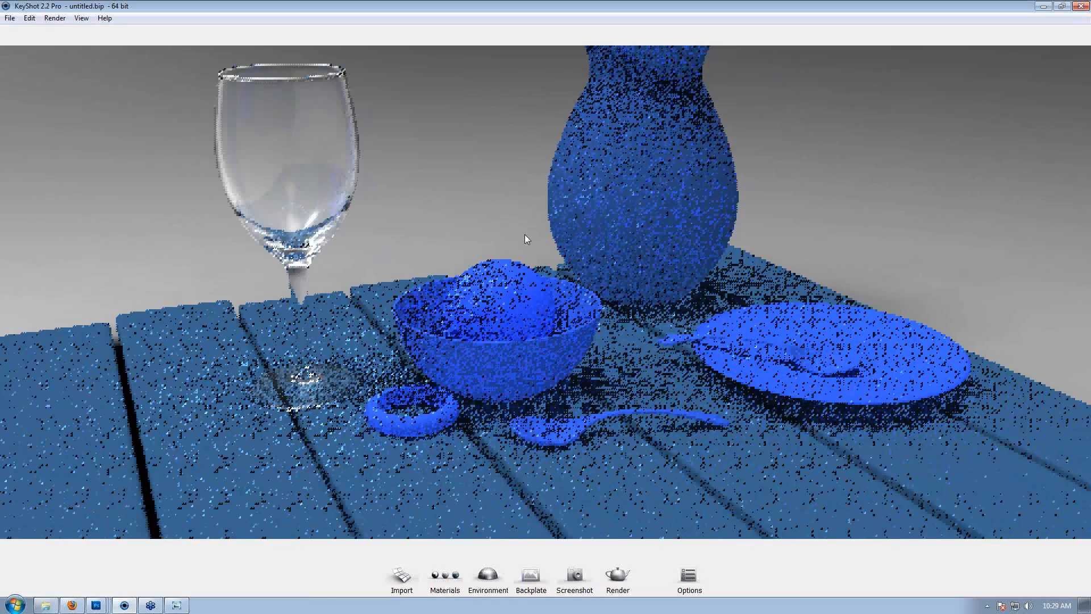
{"action": "scroll", "coordinate": [611, 216], "scroll_direction": "up", "scroll_amount": 3}
{"action": "middle_click_drag", "start_coordinate": [511, 229], "coordinate": [452, 258]}
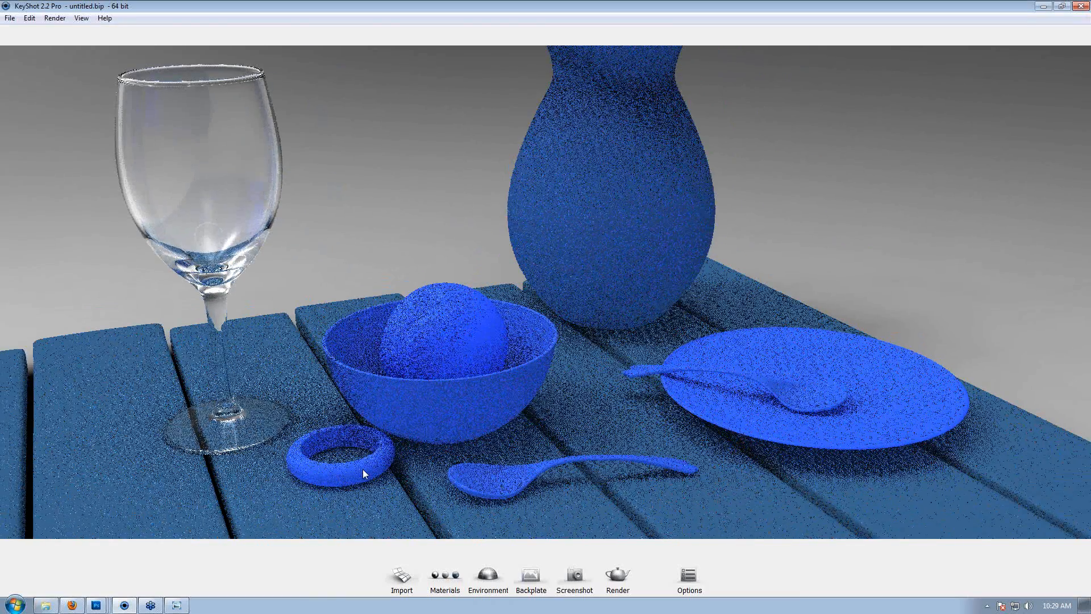
Reopen the material library on the Precious Metals group and move its window clear of the bowl.
{"action": "left_click", "coordinate": [445, 577]}
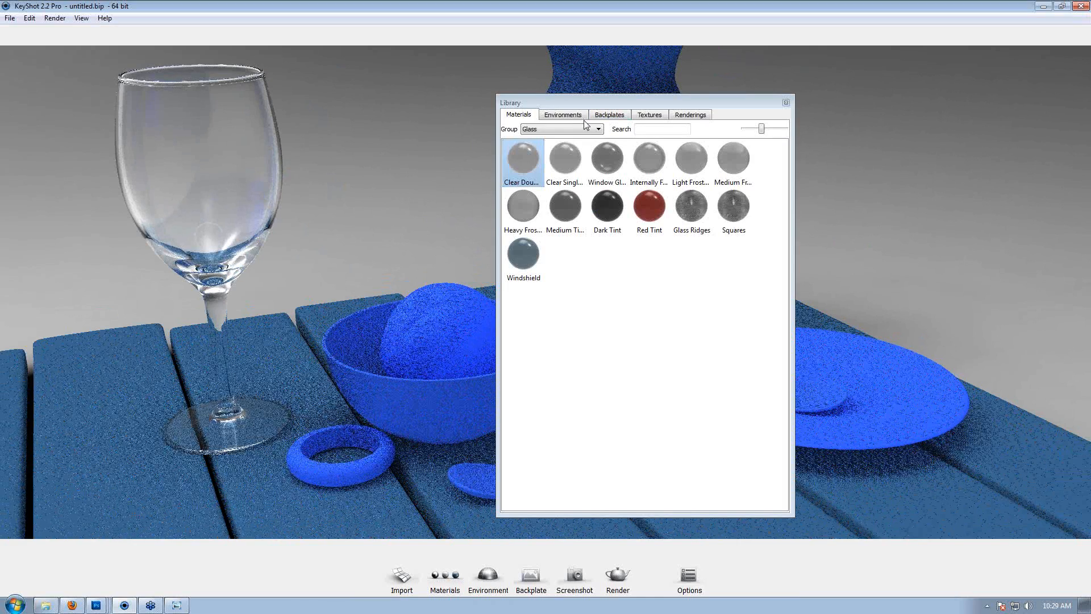
{"action": "left_click", "coordinate": [574, 130]}
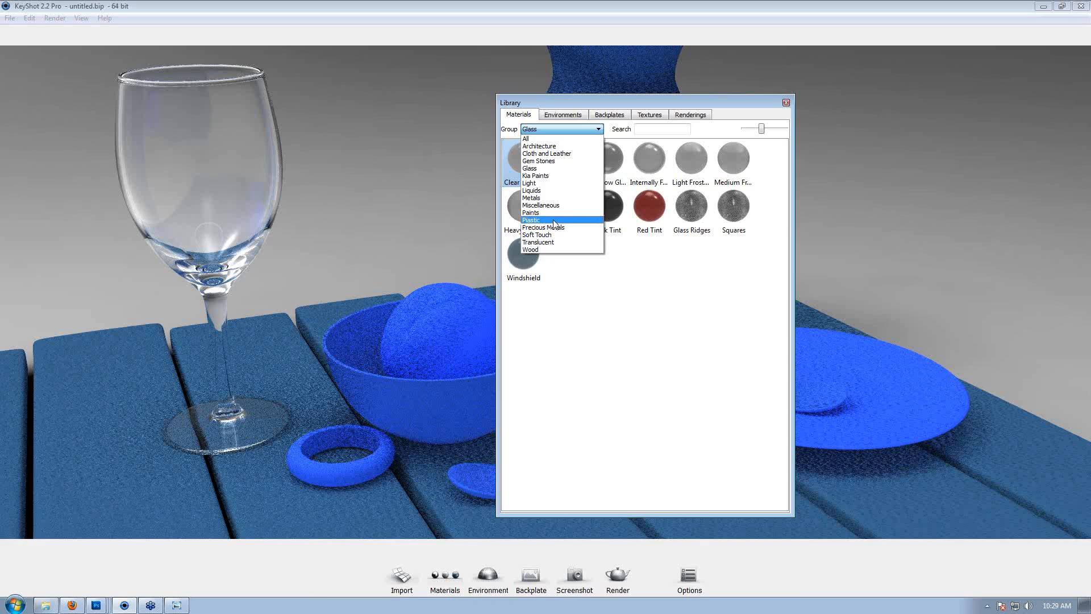
{"action": "left_click", "coordinate": [561, 228]}
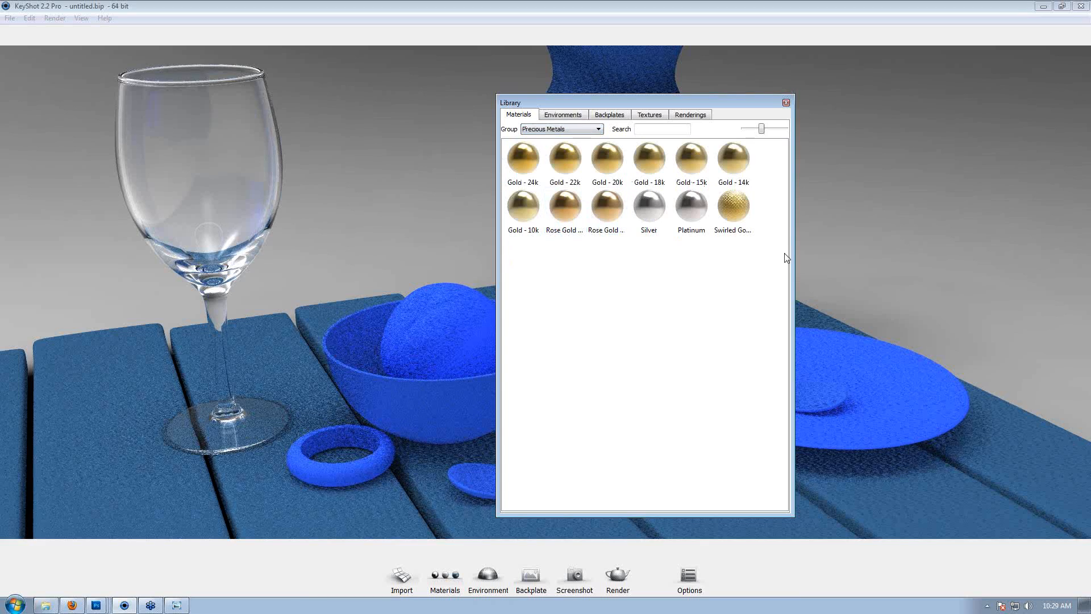
{"action": "left_click_drag", "start_coordinate": [737, 101], "coordinate": [801, 80]}
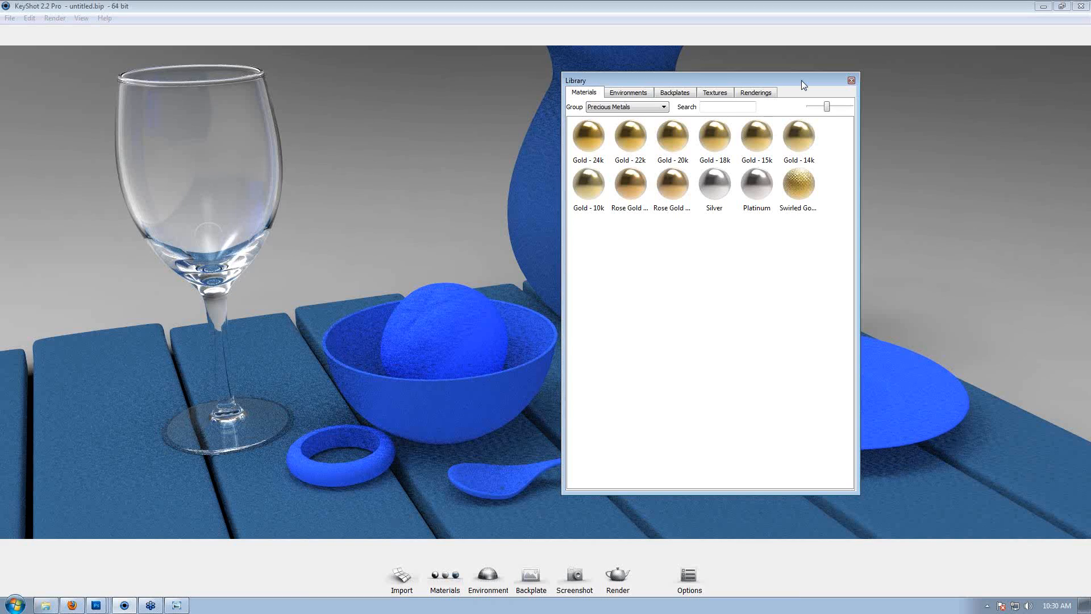
Browse the gold shades and apply the Gold - 24k material to the ring on the table.
{"action": "left_click", "coordinate": [588, 137]}
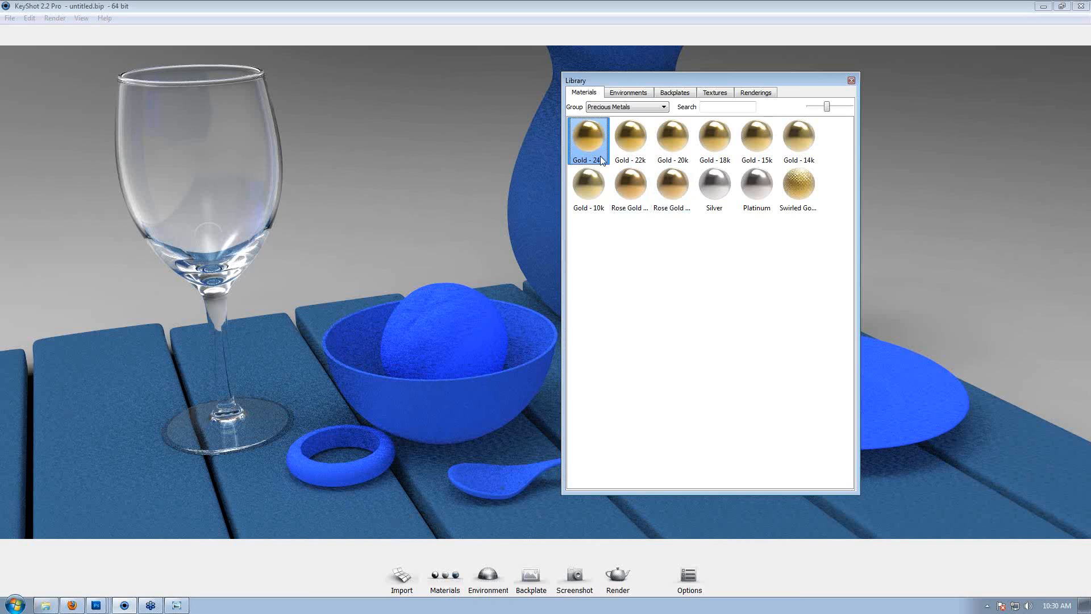
{"action": "left_click", "coordinate": [590, 206]}
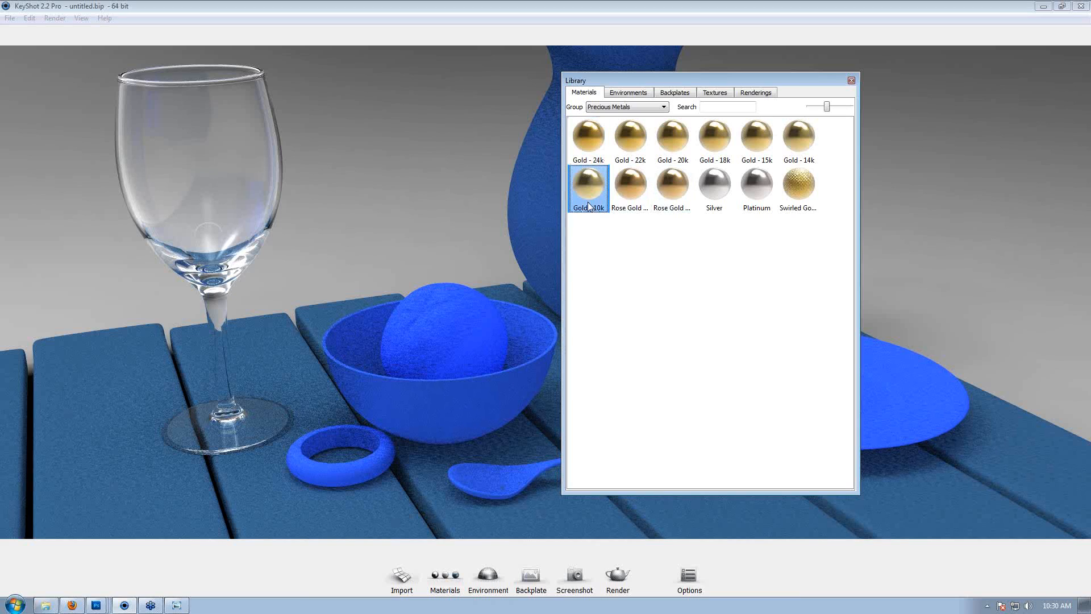
{"action": "left_click", "coordinate": [799, 138]}
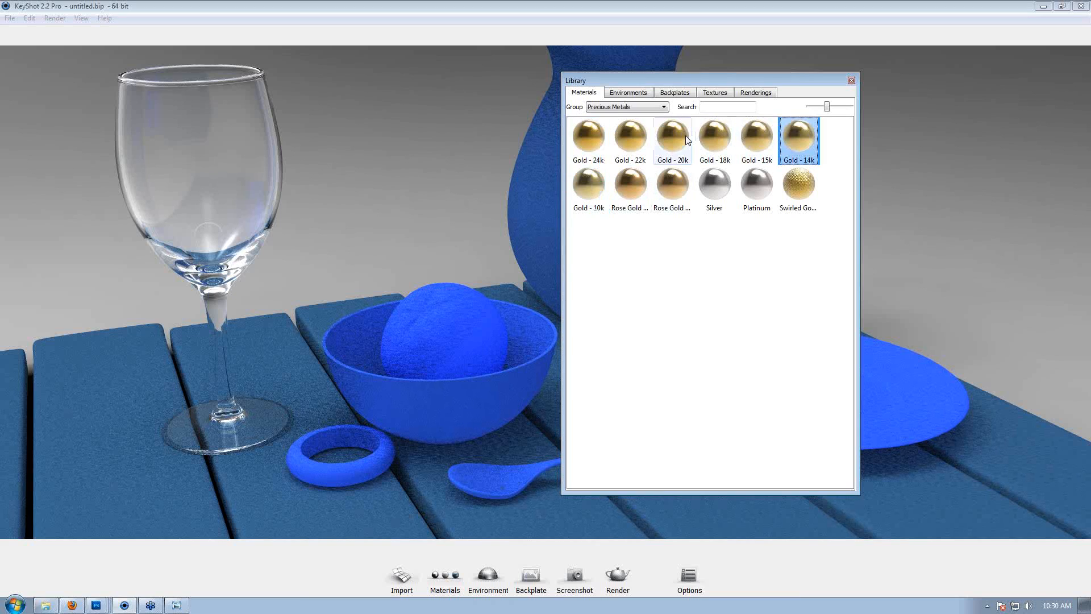
{"action": "left_click", "coordinate": [677, 184]}
{"action": "left_click", "coordinate": [630, 200]}
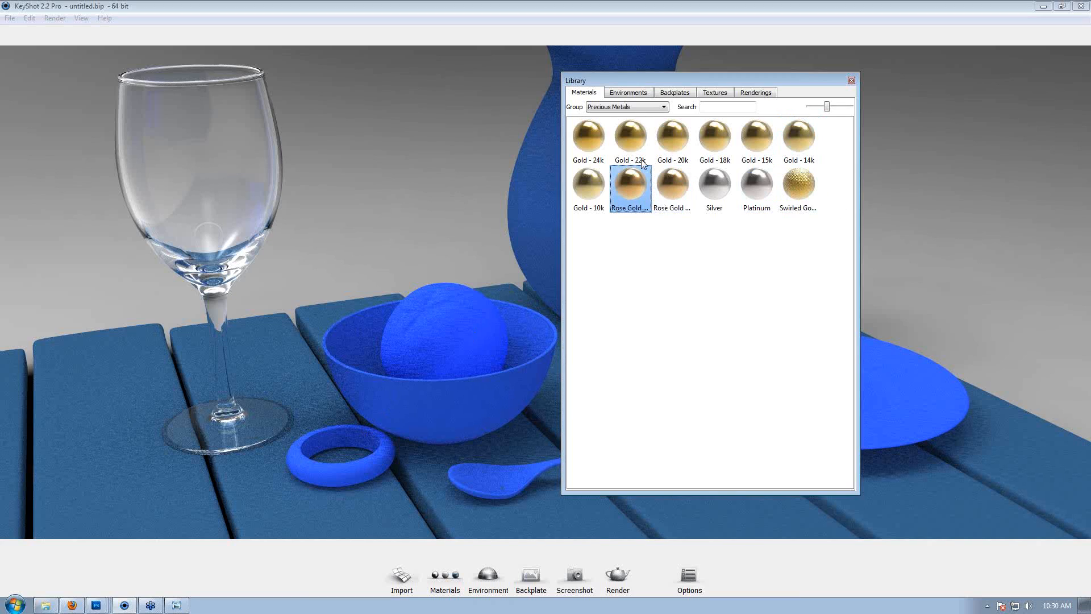
{"action": "key", "text": "Up"}
{"action": "left_click_drag", "start_coordinate": [598, 132], "coordinate": [592, 338]}
{"action": "left_click_drag", "start_coordinate": [371, 473], "coordinate": [370, 473]}
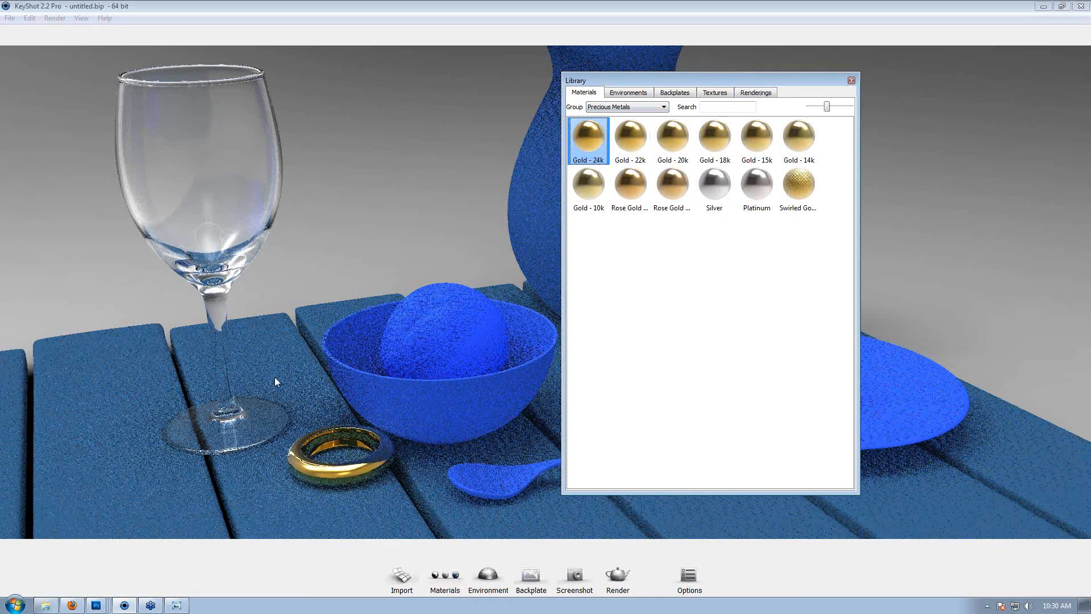
Apply the Rough wood material from the library's Wood group to the table planks, then close the library.
{"action": "left_click", "coordinate": [623, 107]}
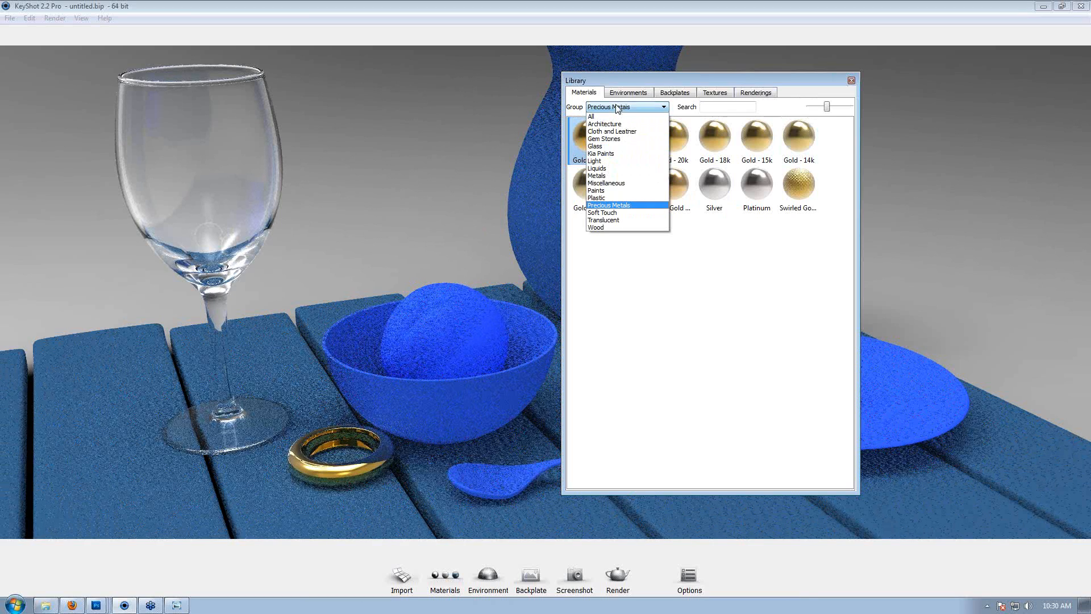
{"action": "left_click", "coordinate": [612, 226]}
{"action": "left_click", "coordinate": [758, 178]}
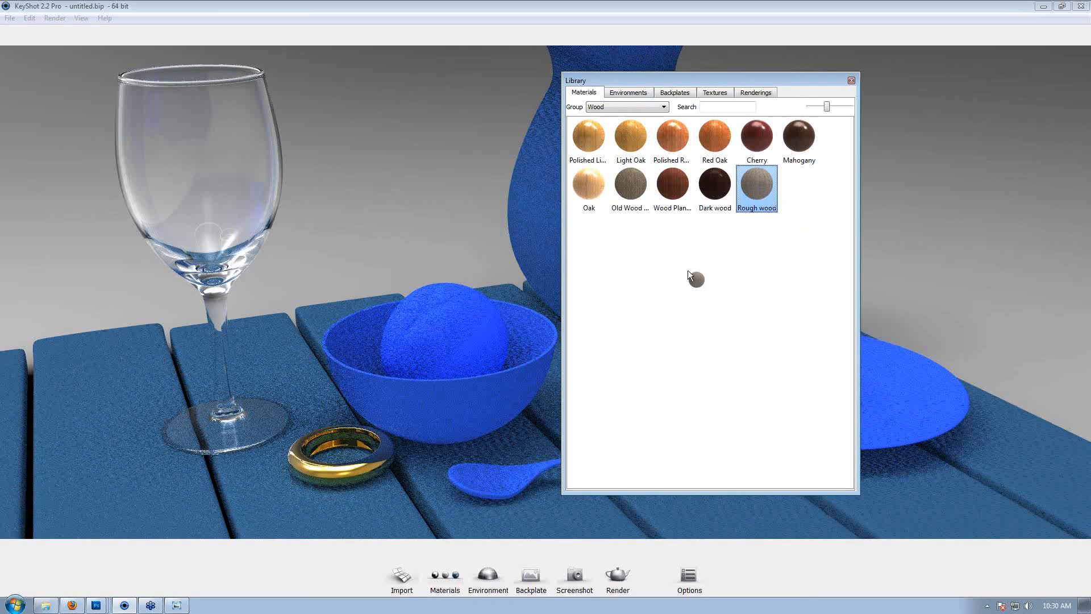
{"action": "left_click_drag", "start_coordinate": [288, 374], "coordinate": [288, 374]}
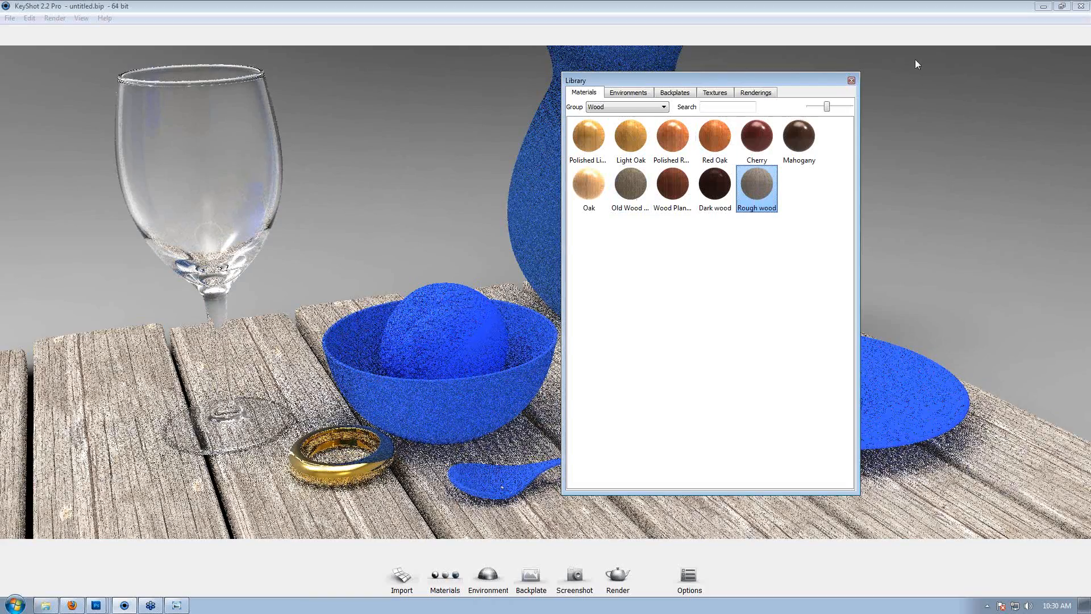
{"action": "left_click", "coordinate": [851, 81]}
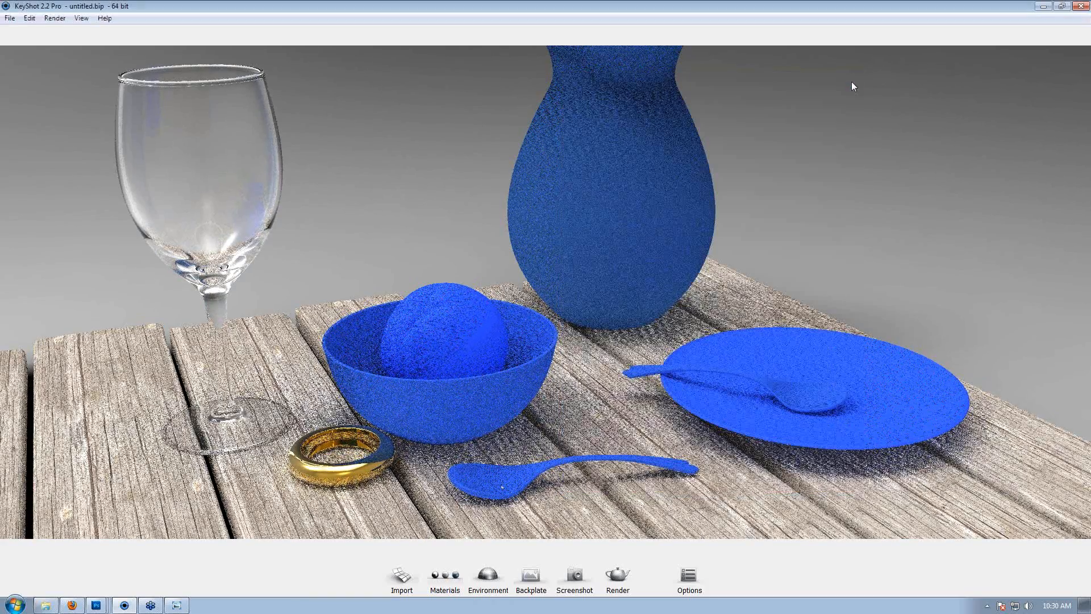
Open the bowl's material for editing with the bowl in clear view, and change its material type to Metal.
{"action": "left_click_drag", "start_coordinate": [585, 223], "coordinate": [599, 190]}
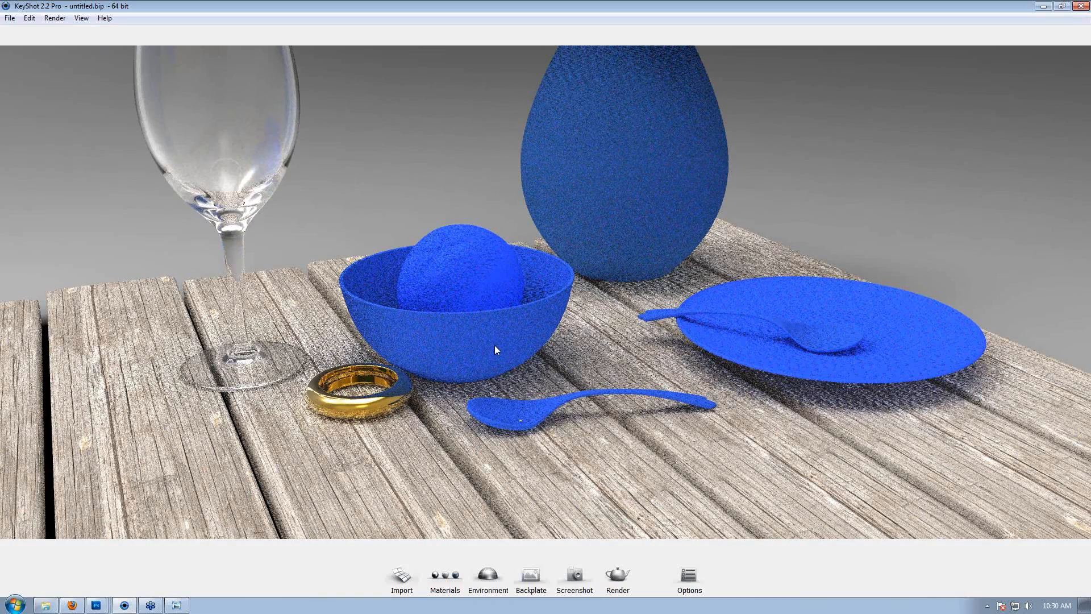
{"action": "double_click", "coordinate": [453, 341]}
{"action": "left_click_drag", "start_coordinate": [602, 80], "coordinate": [715, 87]}
{"action": "middle_click_drag", "start_coordinate": [319, 223], "coordinate": [80, 230]}
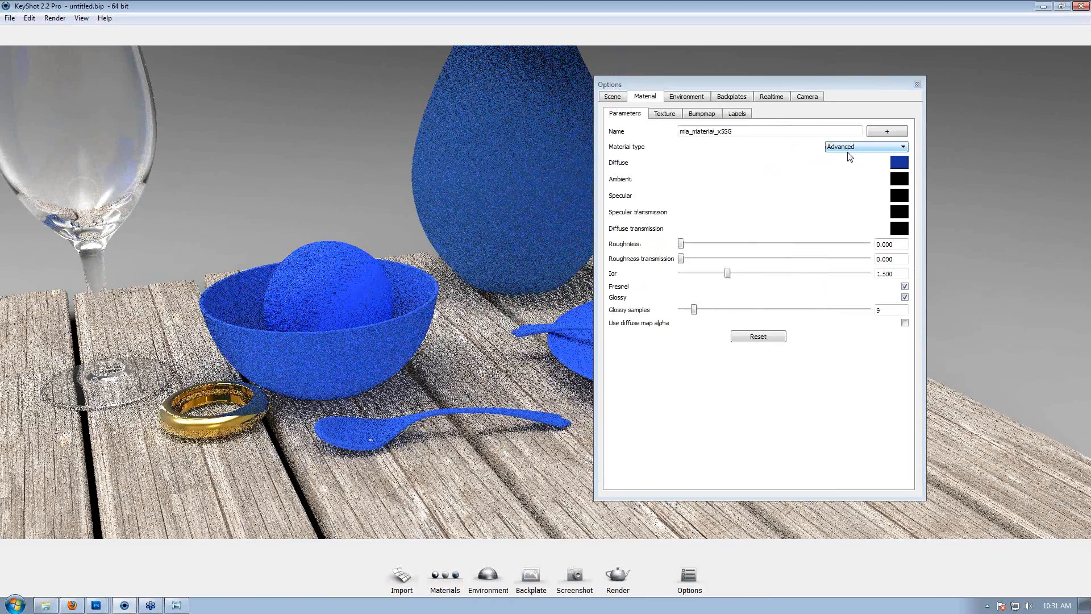
{"action": "left_click", "coordinate": [844, 144]}
{"action": "left_click", "coordinate": [846, 146]}
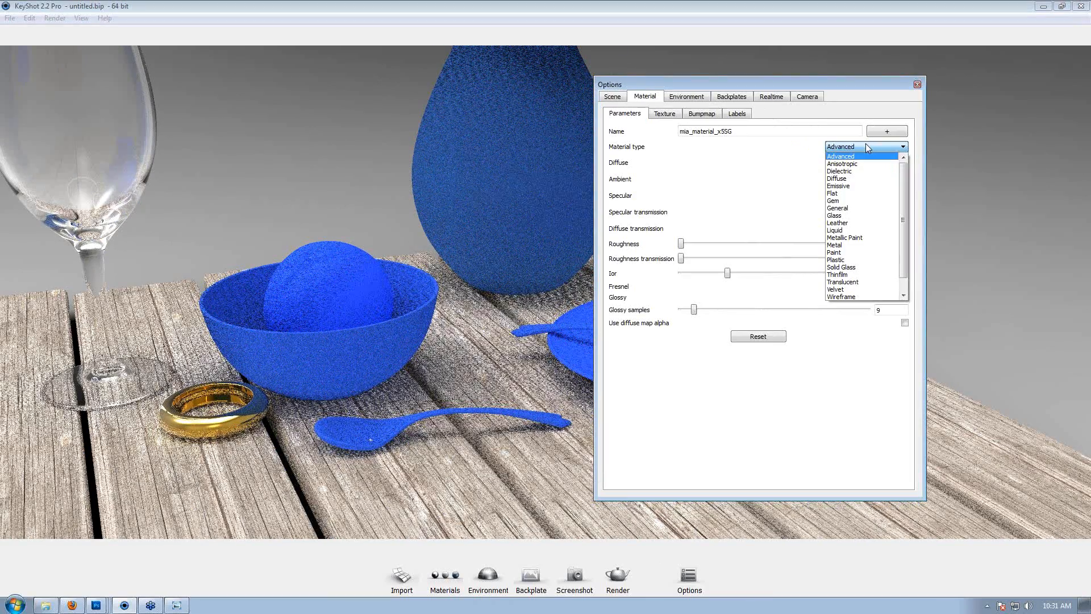
{"action": "left_click", "coordinate": [866, 247]}
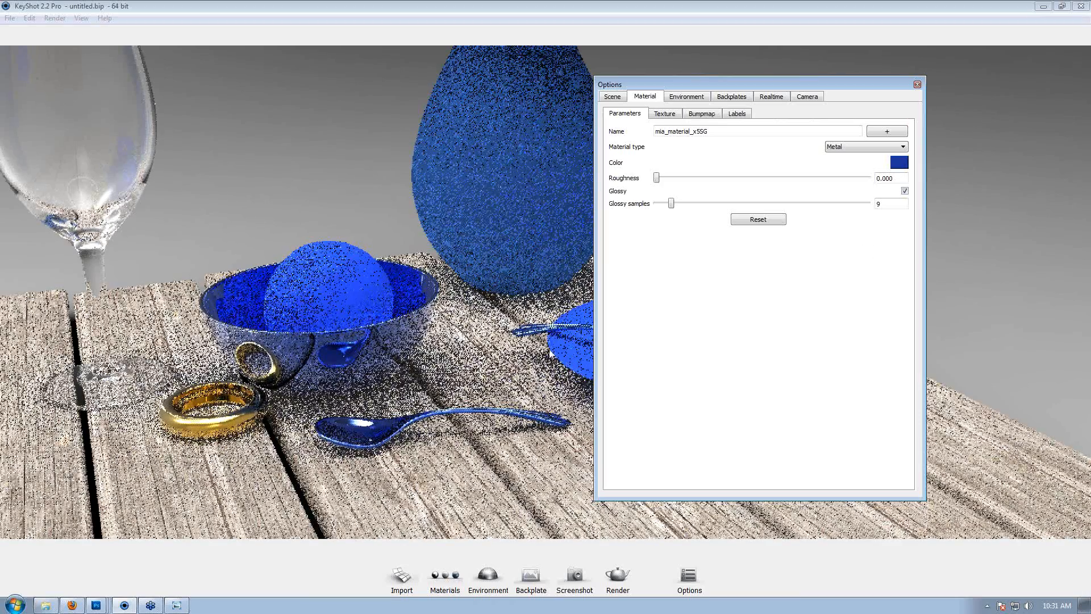
Set the bowl's metal color to a neutral dark grey of RGB 102, 102, 102 and frame the bowl more closely.
{"action": "left_click", "coordinate": [900, 163]}
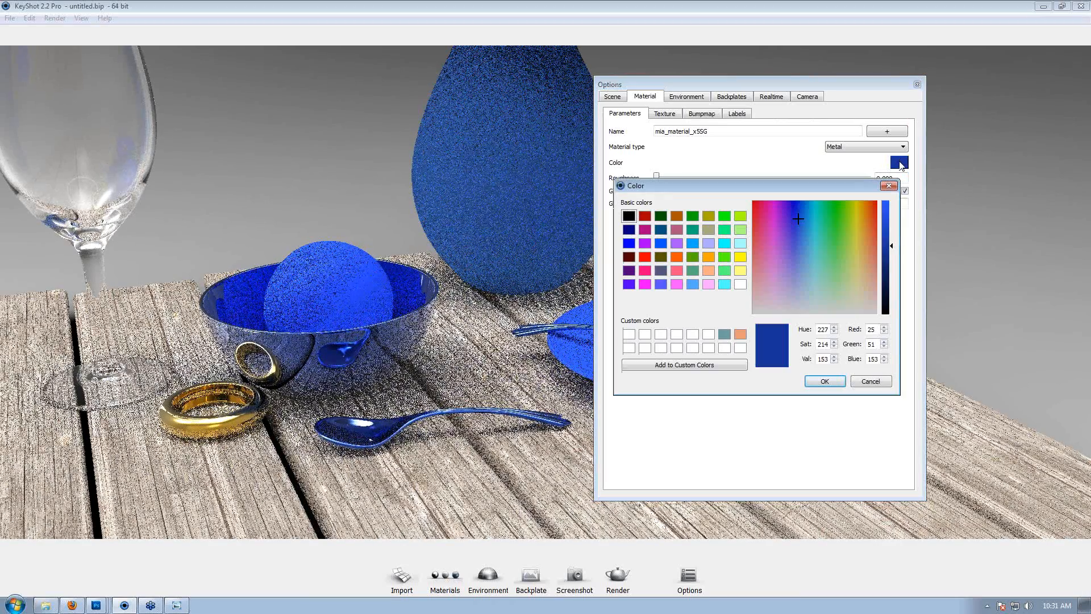
{"action": "left_click", "coordinate": [795, 312]}
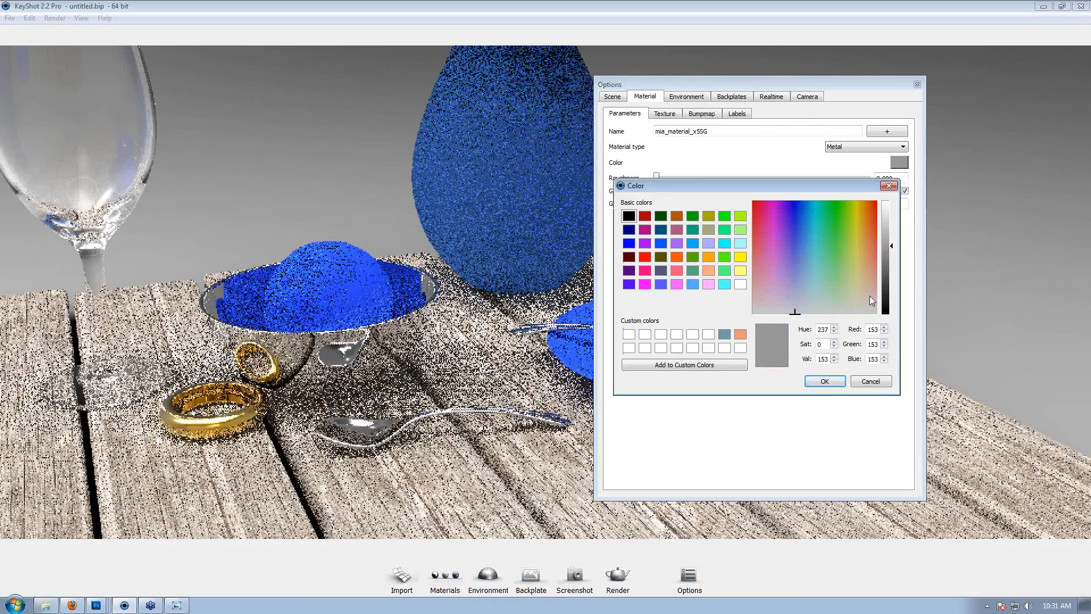
{"action": "left_click_drag", "start_coordinate": [891, 246], "coordinate": [892, 271]}
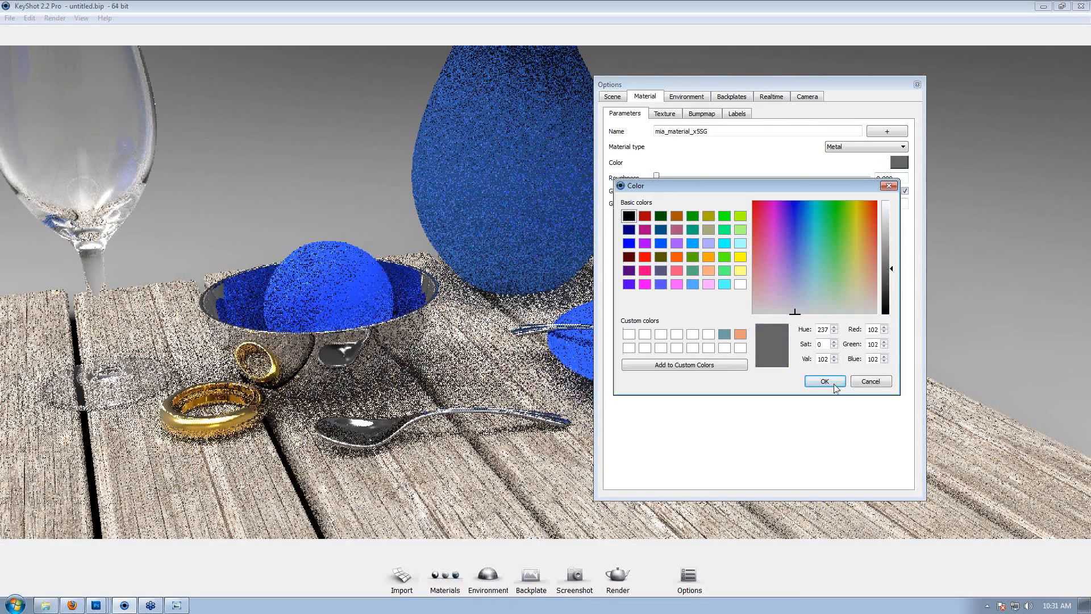
{"action": "left_click", "coordinate": [826, 381]}
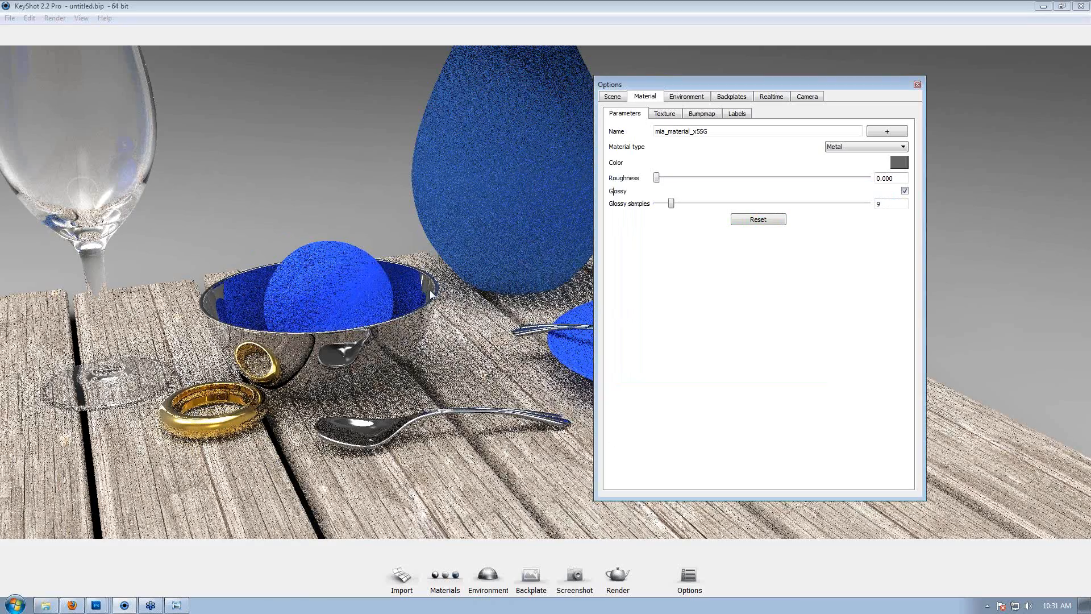
{"action": "left_click_drag", "start_coordinate": [440, 275], "coordinate": [510, 309]}
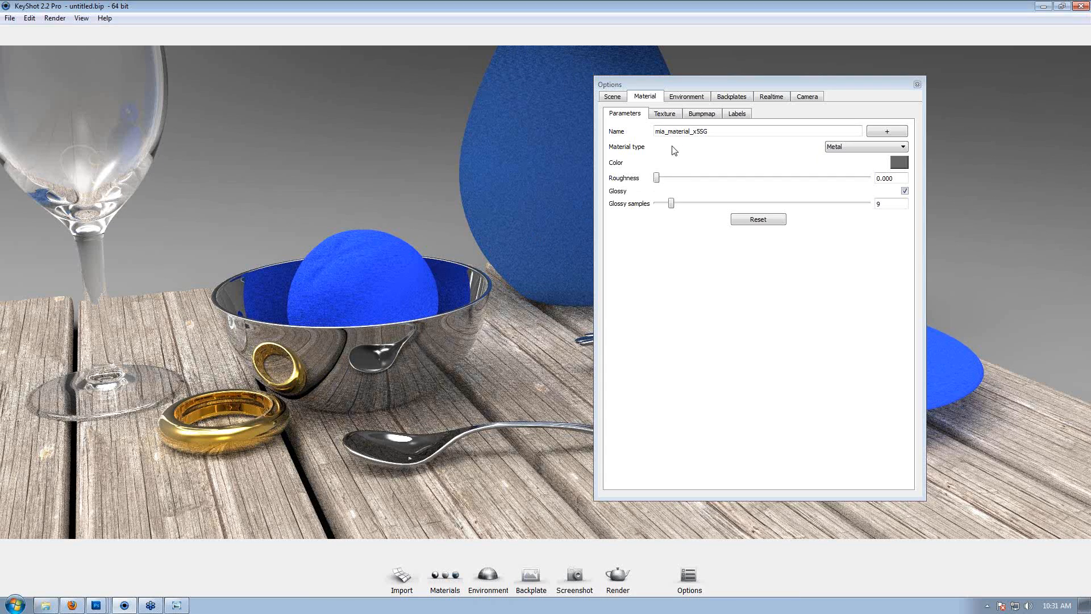
Set the roughness of the bowl's metal material to 0.060 for a blurrier reflection.
{"action": "left_click", "coordinate": [657, 178]}
{"action": "left_click_drag", "start_coordinate": [657, 179], "coordinate": [682, 180]}
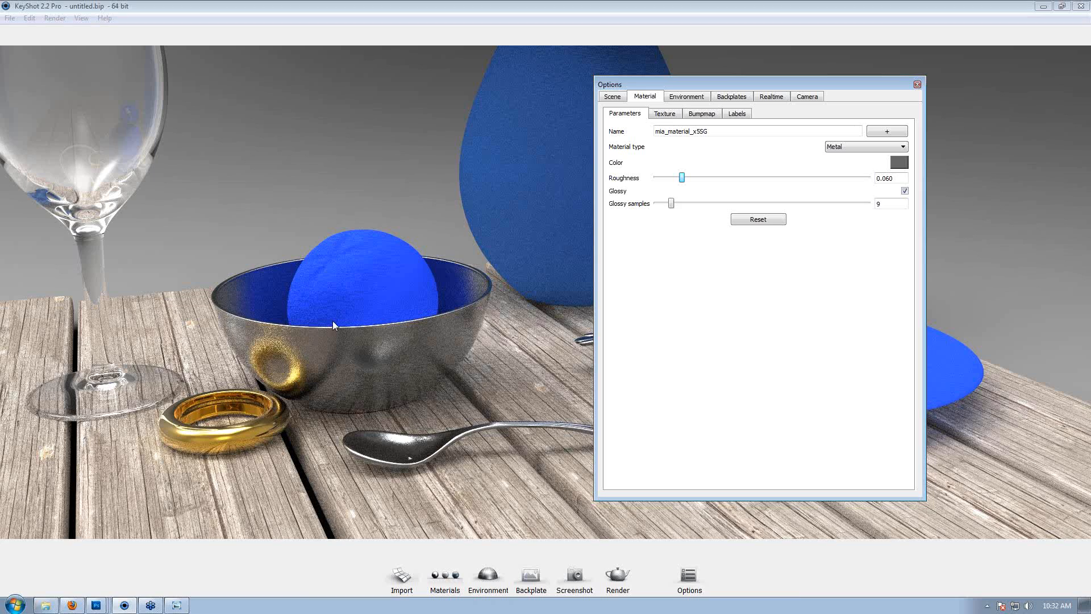
{"action": "left_click", "coordinate": [305, 335]}
{"action": "left_click_drag", "start_coordinate": [295, 321], "coordinate": [288, 313]}
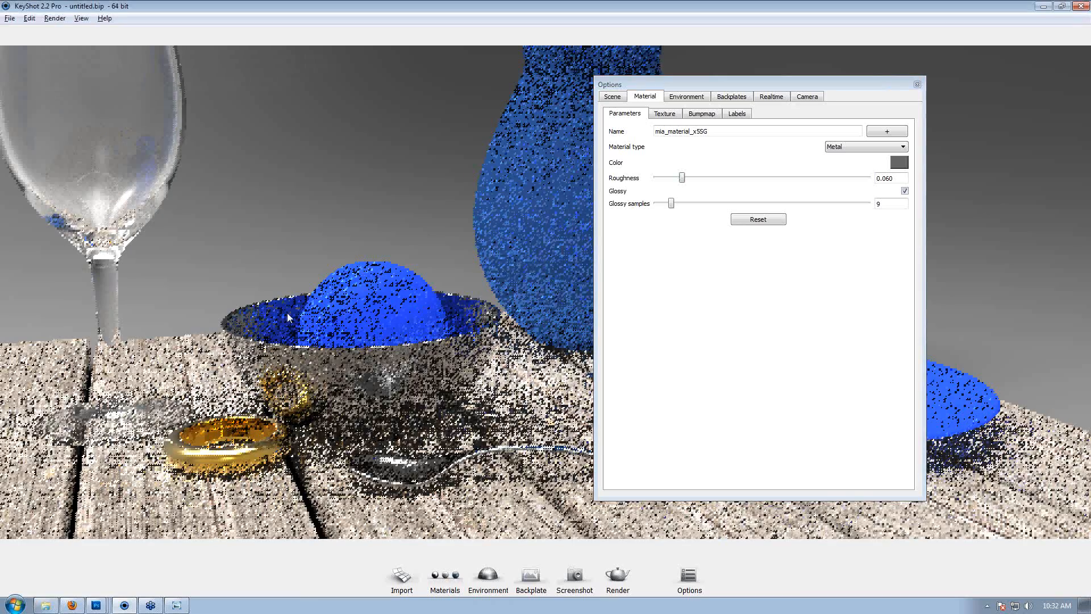
{"action": "scroll", "coordinate": [288, 313], "scroll_direction": "up", "scroll_amount": 10}
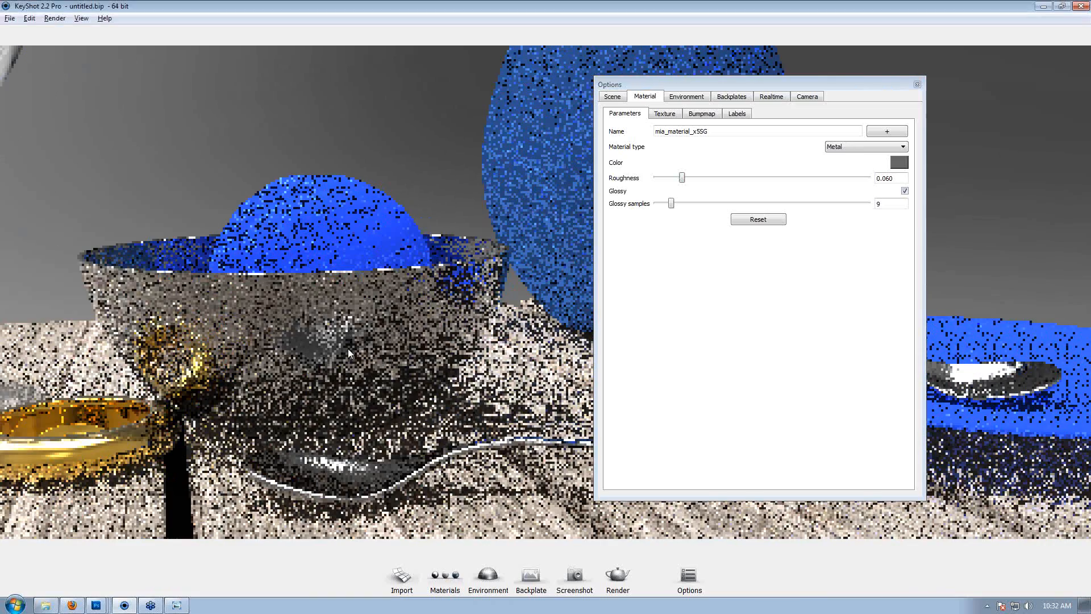
{"action": "left_click_drag", "start_coordinate": [348, 349], "coordinate": [503, 314]}
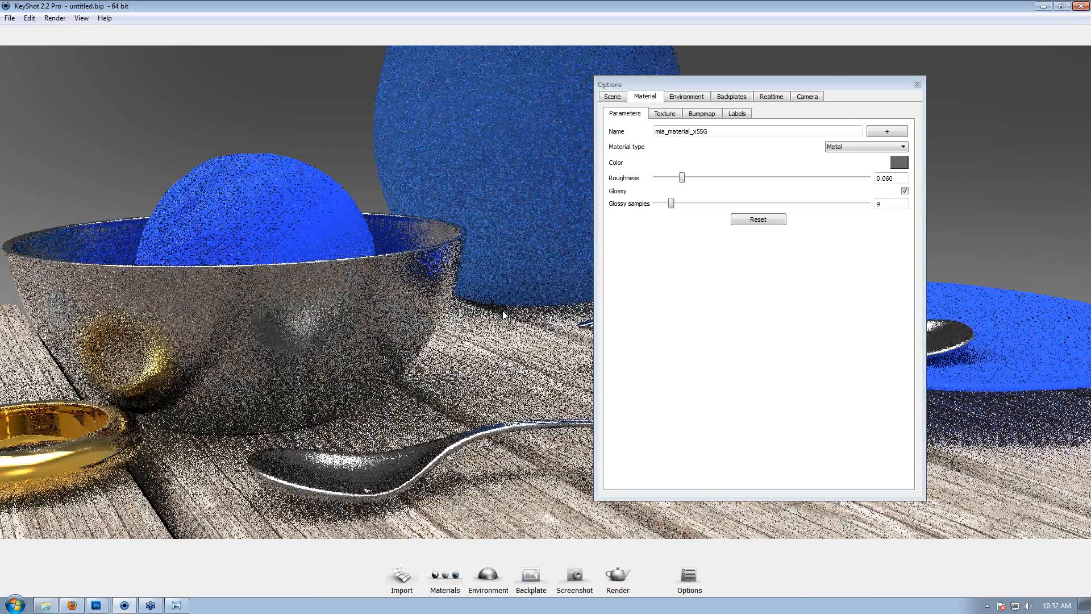
Start loading a bump map image for the bowl's metal and browse to the KeyShot folder in the Documents library.
{"action": "left_click", "coordinate": [699, 115]}
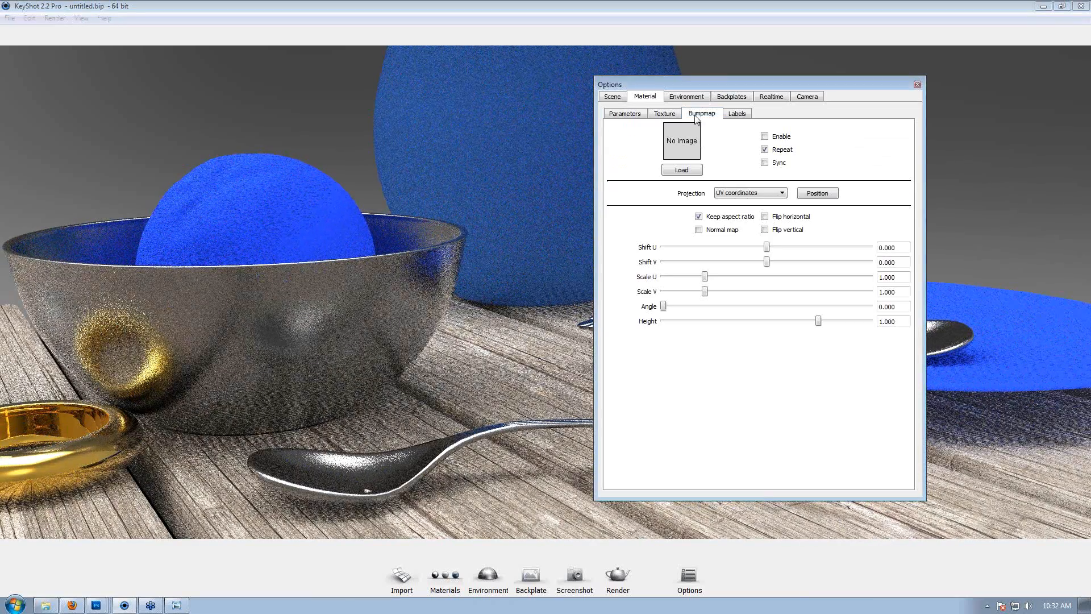
{"action": "left_click", "coordinate": [690, 171]}
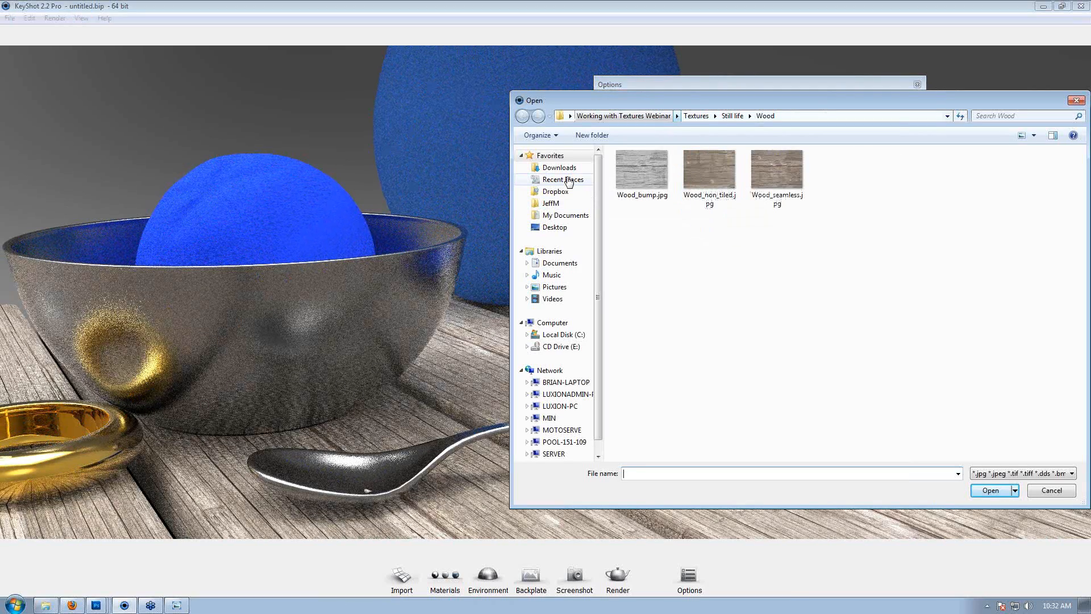
{"action": "left_click", "coordinate": [560, 263]}
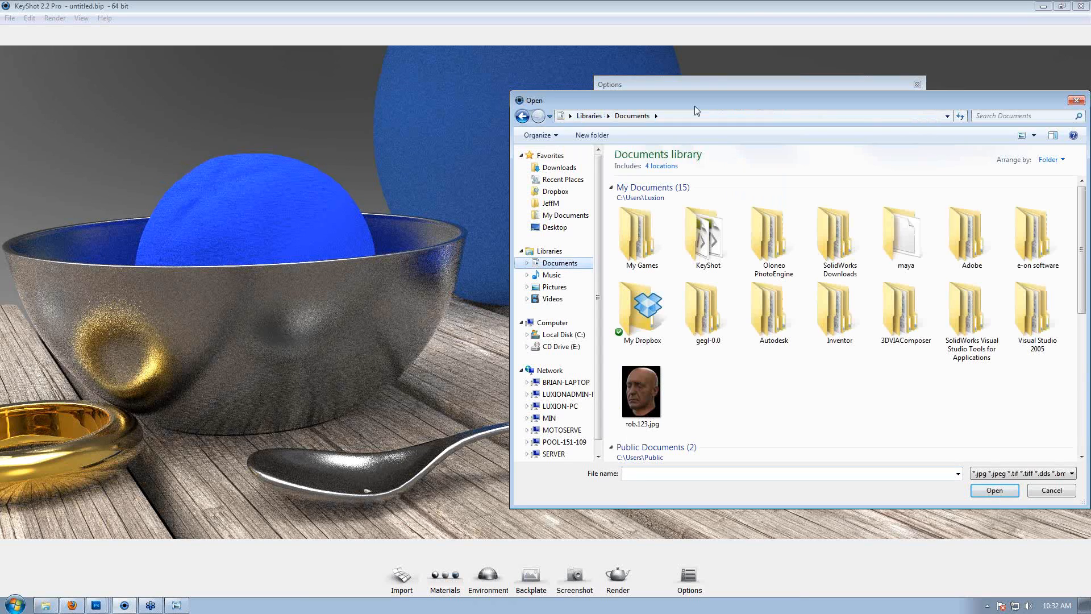
{"action": "left_click_drag", "start_coordinate": [694, 105], "coordinate": [634, 93]}
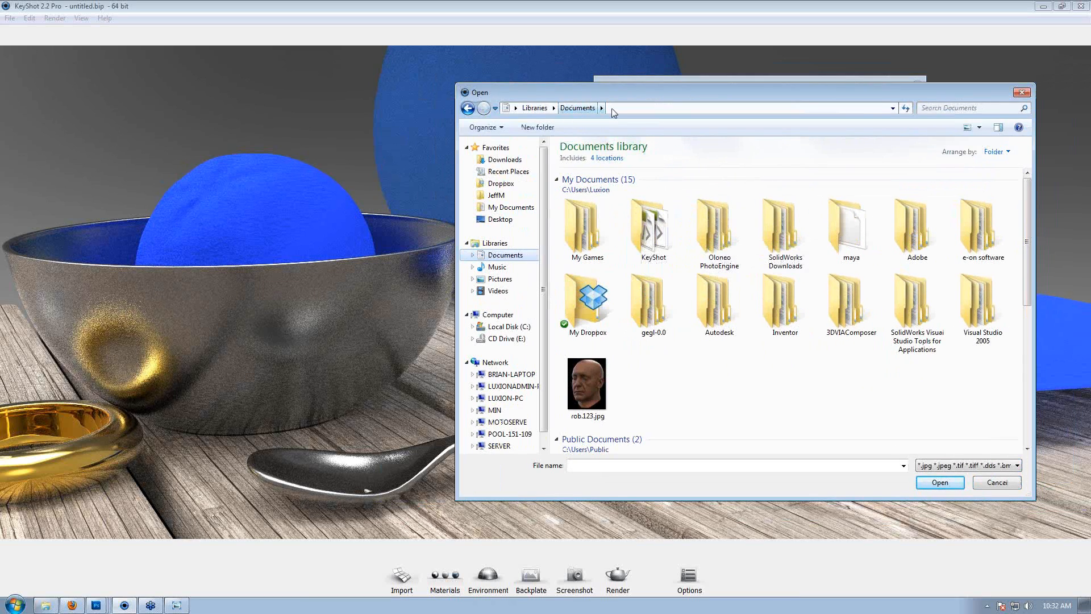
{"action": "left_click_drag", "start_coordinate": [603, 91], "coordinate": [646, 90]}
{"action": "left_click", "coordinate": [692, 227]}
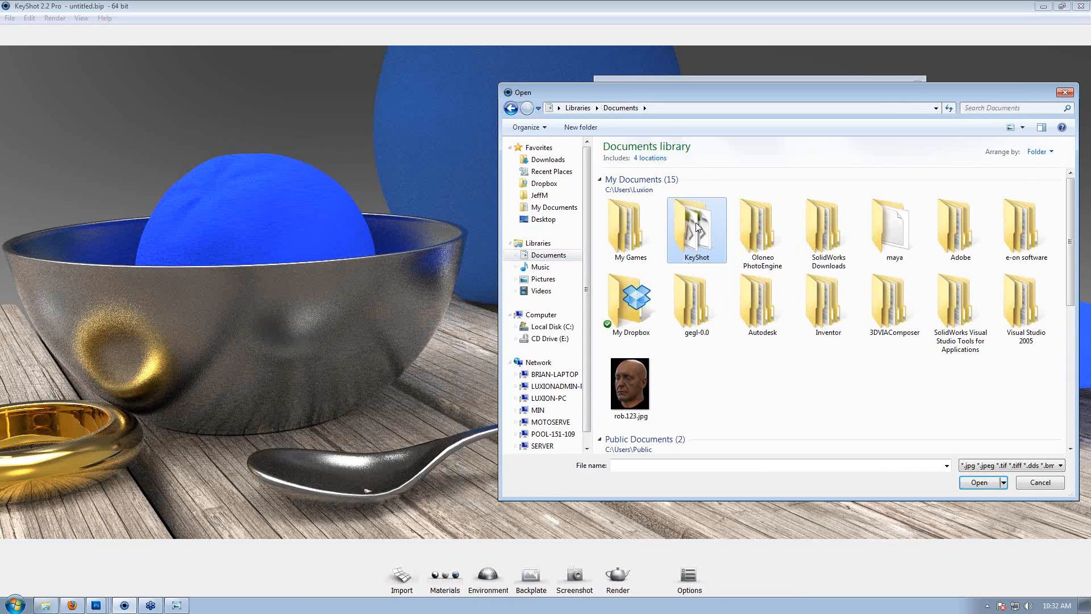
{"action": "double_click", "coordinate": [692, 225]}
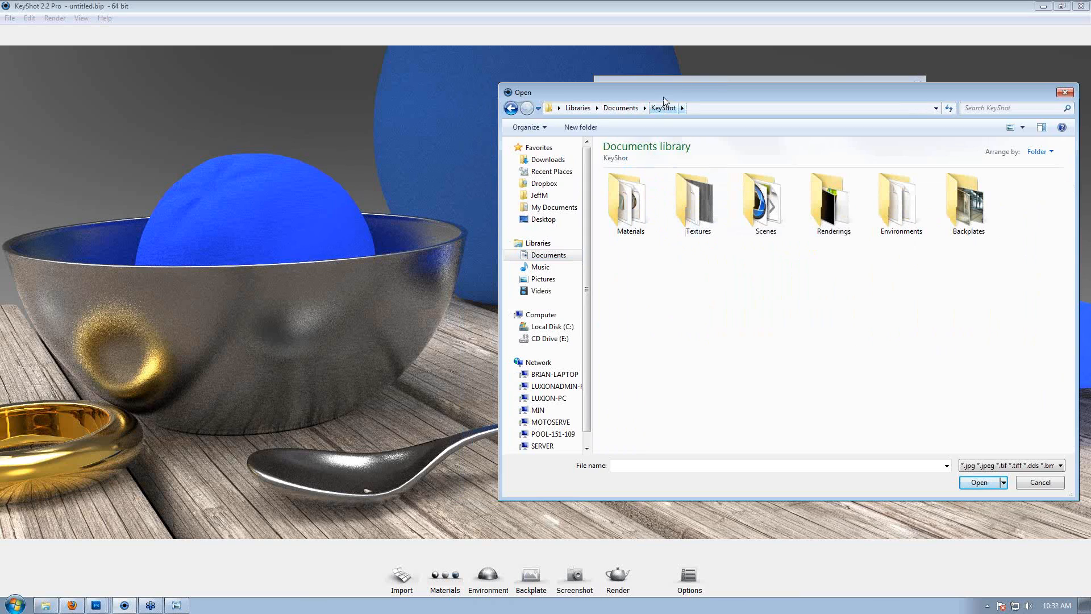
Load Cast_Iron_Bump.jpg from the KeyShot Textures folder as the bowl's bump map.
{"action": "left_click_drag", "start_coordinate": [664, 94], "coordinate": [551, 92]}
{"action": "double_click", "coordinate": [584, 188]}
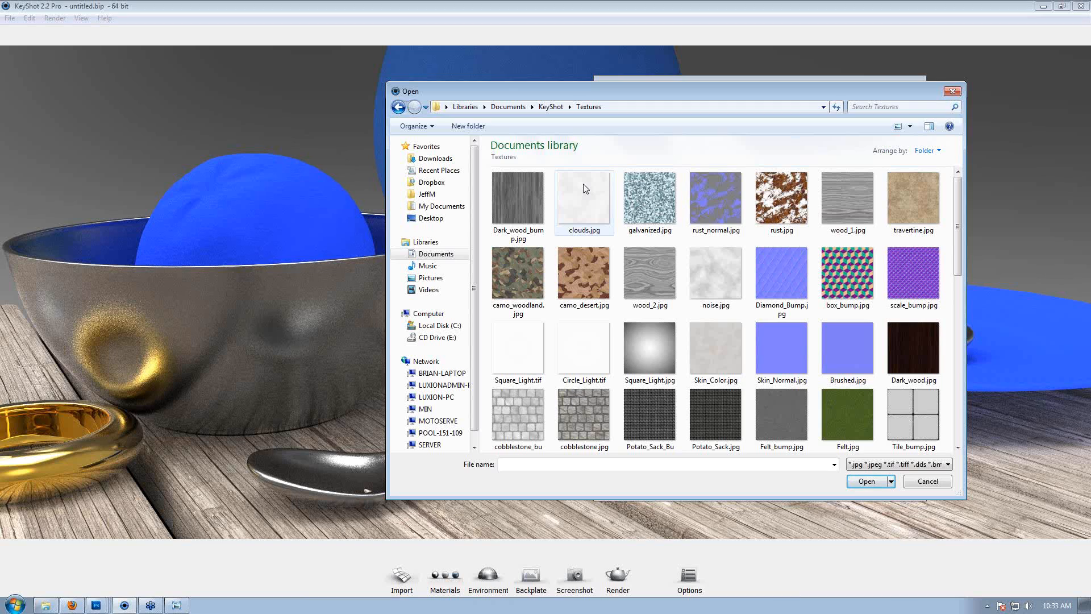
{"action": "left_click", "coordinate": [789, 250]}
{"action": "scroll", "coordinate": [787, 246], "scroll_direction": "down", "scroll_amount": 1}
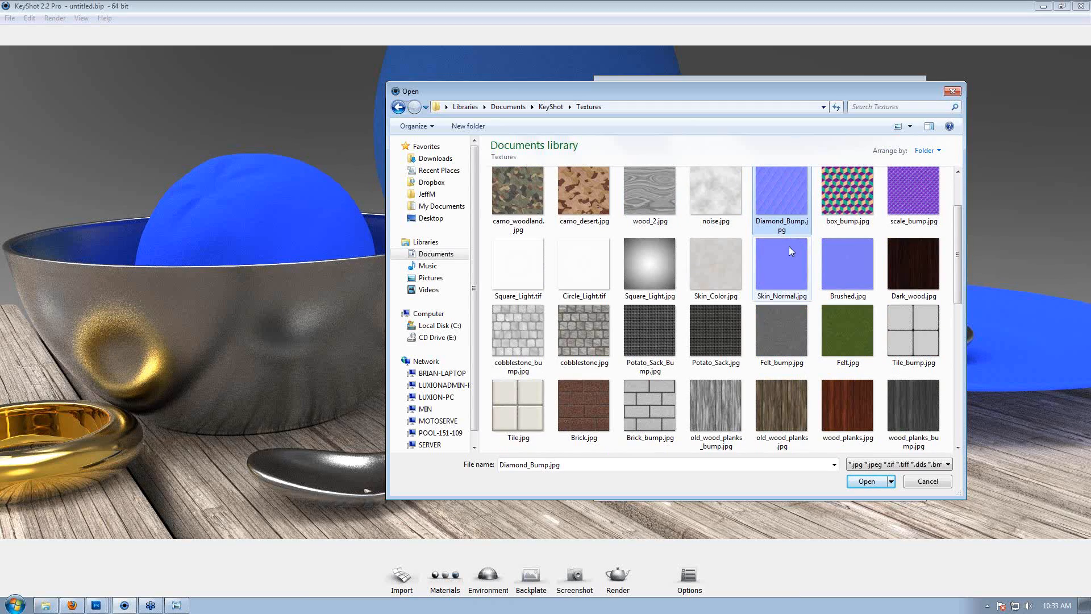
{"action": "scroll", "coordinate": [690, 256], "scroll_direction": "down", "scroll_amount": 3}
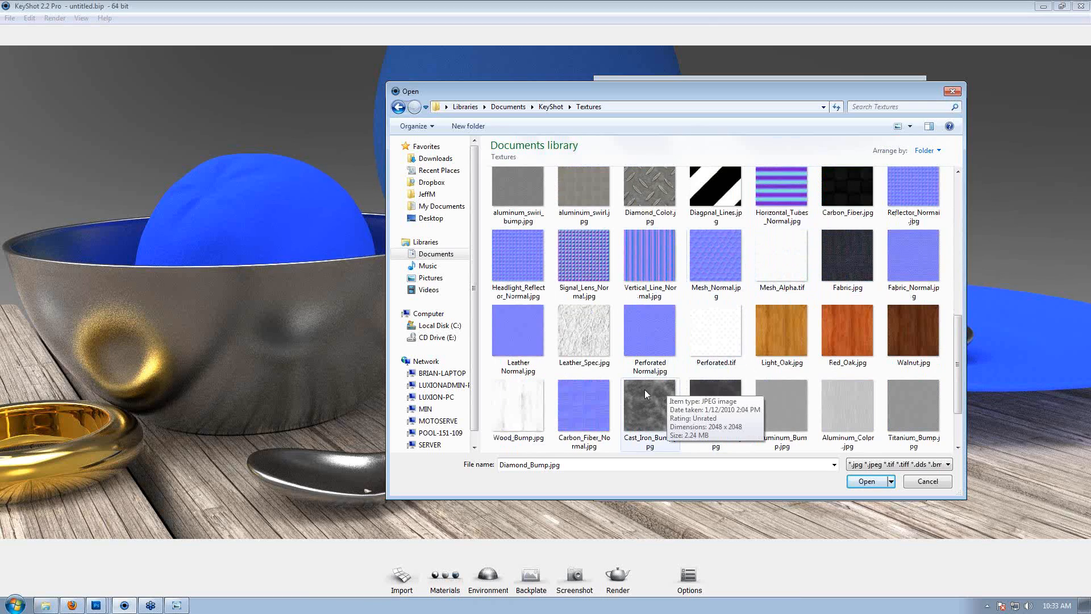
{"action": "left_click", "coordinate": [635, 425]}
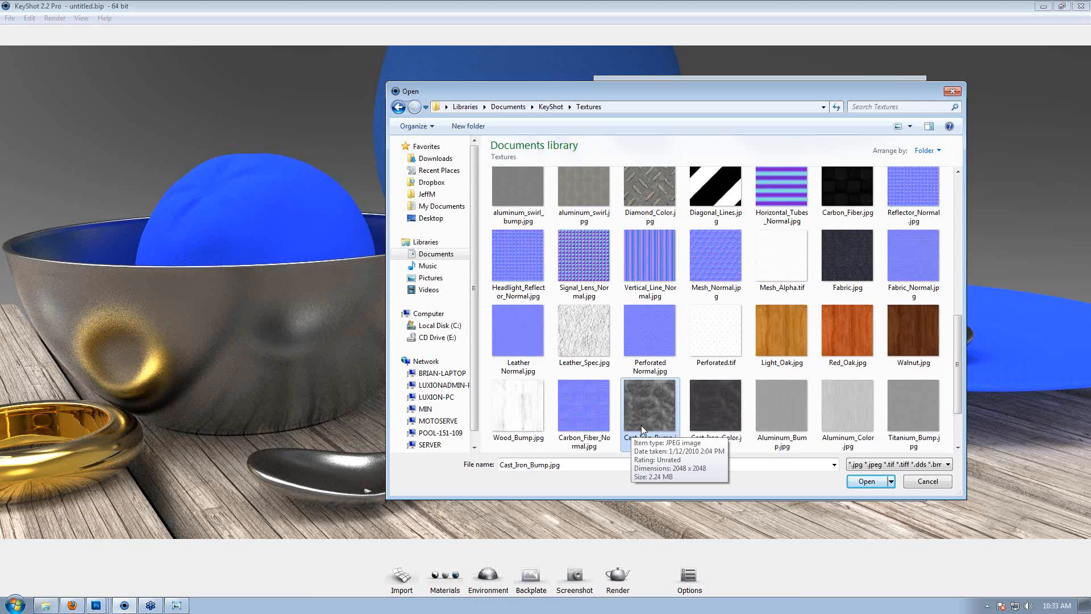
{"action": "double_click", "coordinate": [663, 412]}
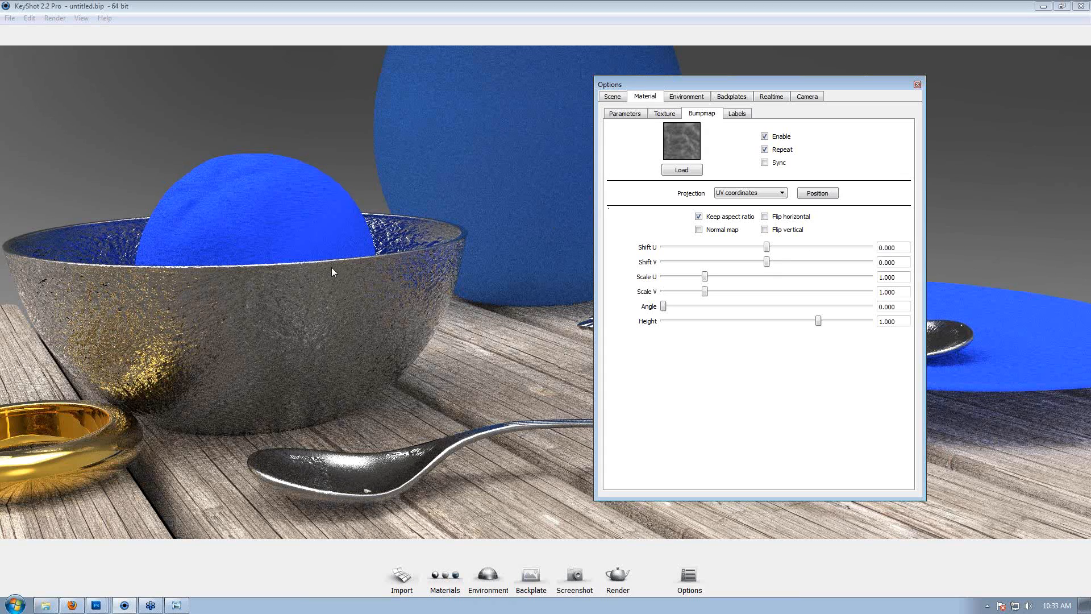
Set the bowl's bump map scale to 0.55 in U and V and its height to 0.29.
{"action": "left_click", "coordinate": [631, 113]}
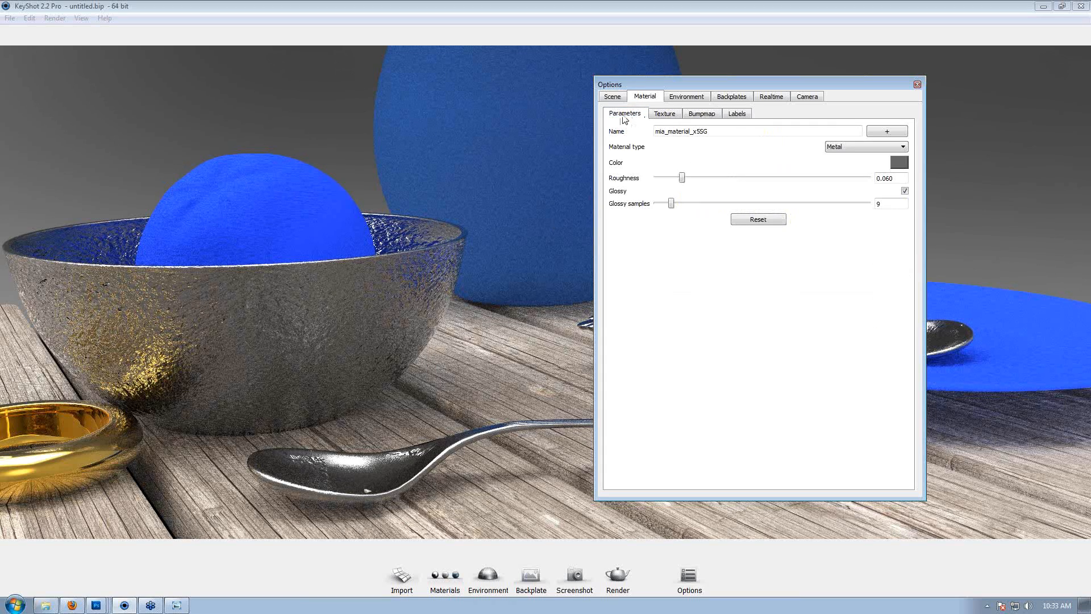
{"action": "left_click", "coordinate": [703, 113]}
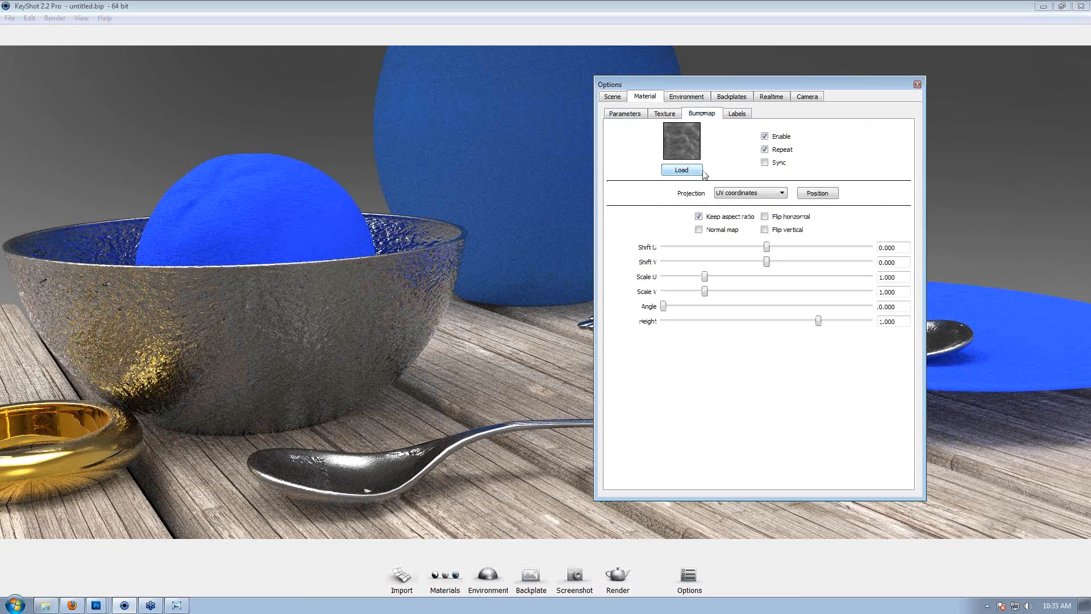
{"action": "mouse_move", "coordinate": [692, 140]}
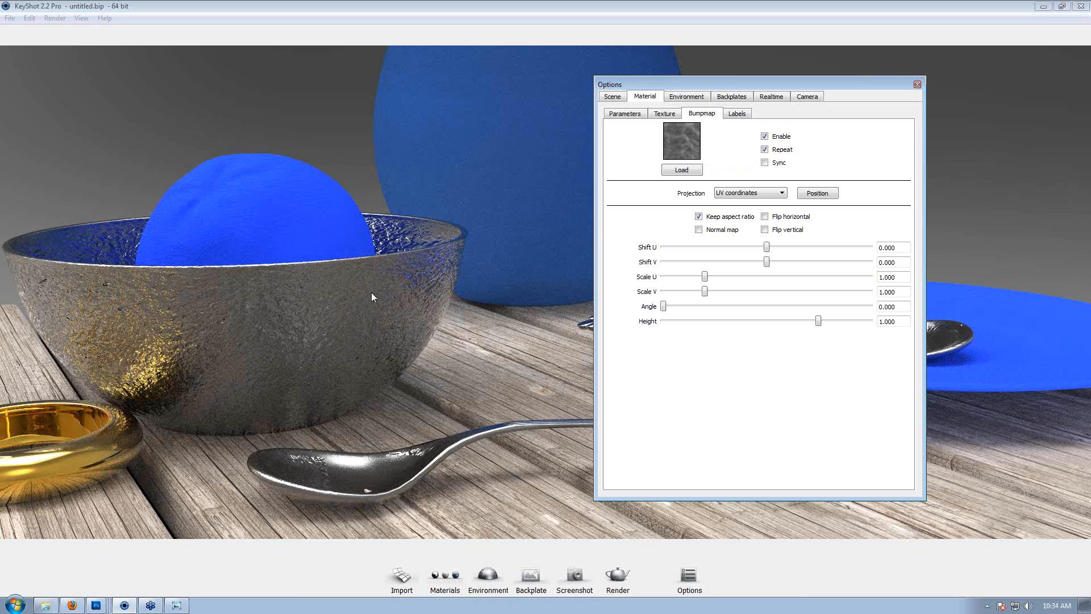
{"action": "left_click", "coordinate": [434, 10]}
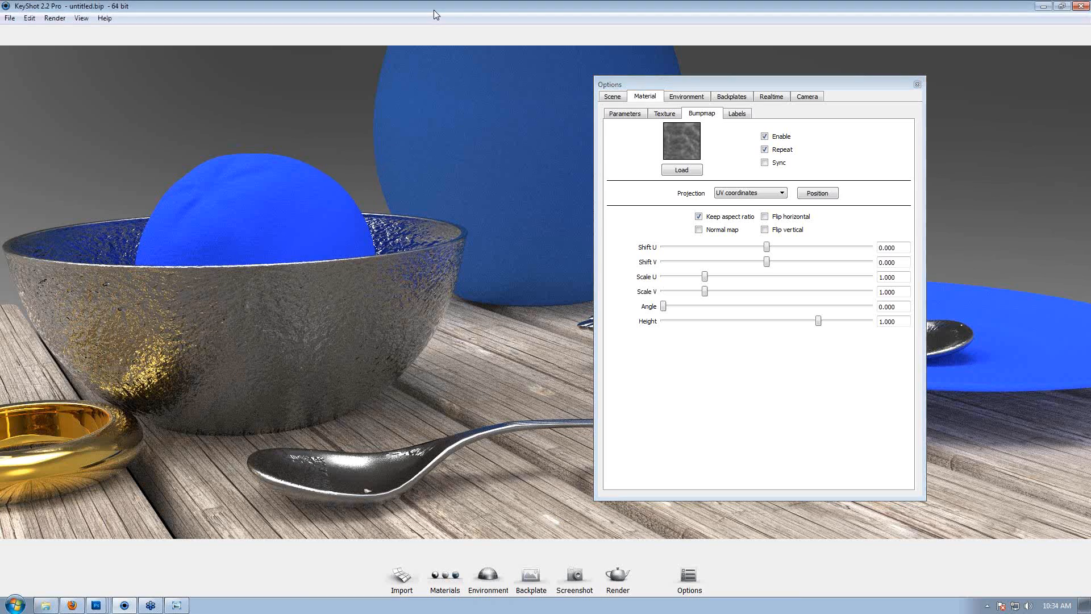
{"action": "left_click_drag", "start_coordinate": [689, 84], "coordinate": [656, 267]}
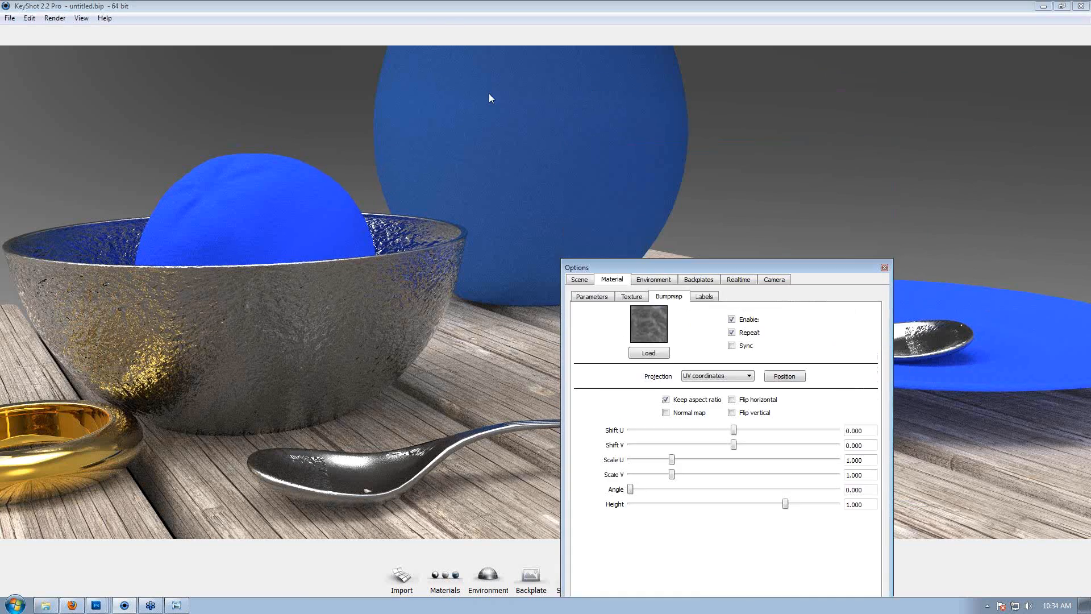
{"action": "left_click", "coordinate": [495, 10]}
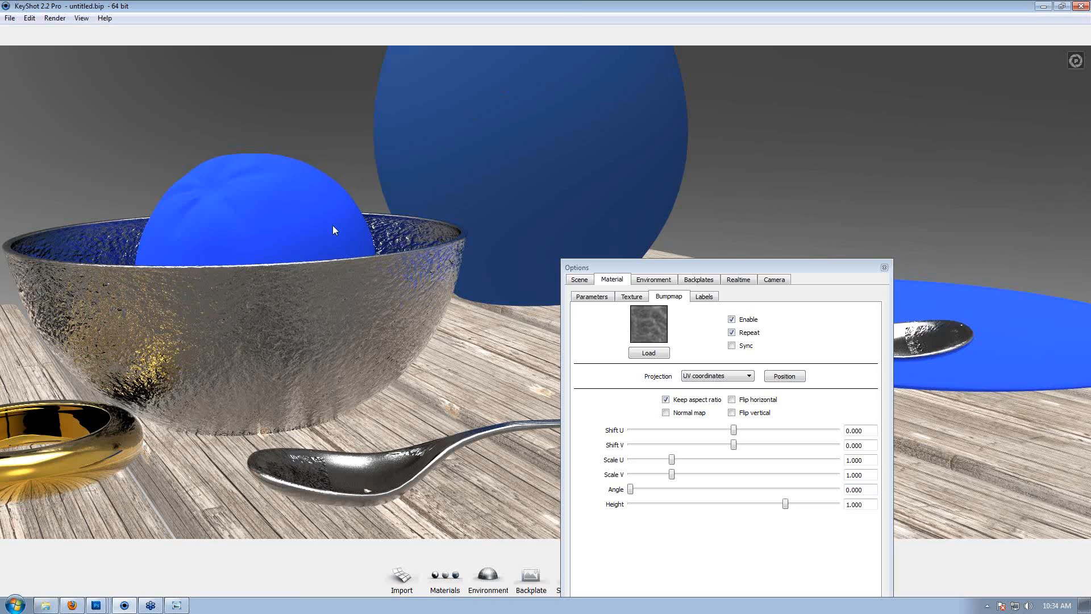
{"action": "left_click_drag", "start_coordinate": [346, 225], "coordinate": [383, 222]}
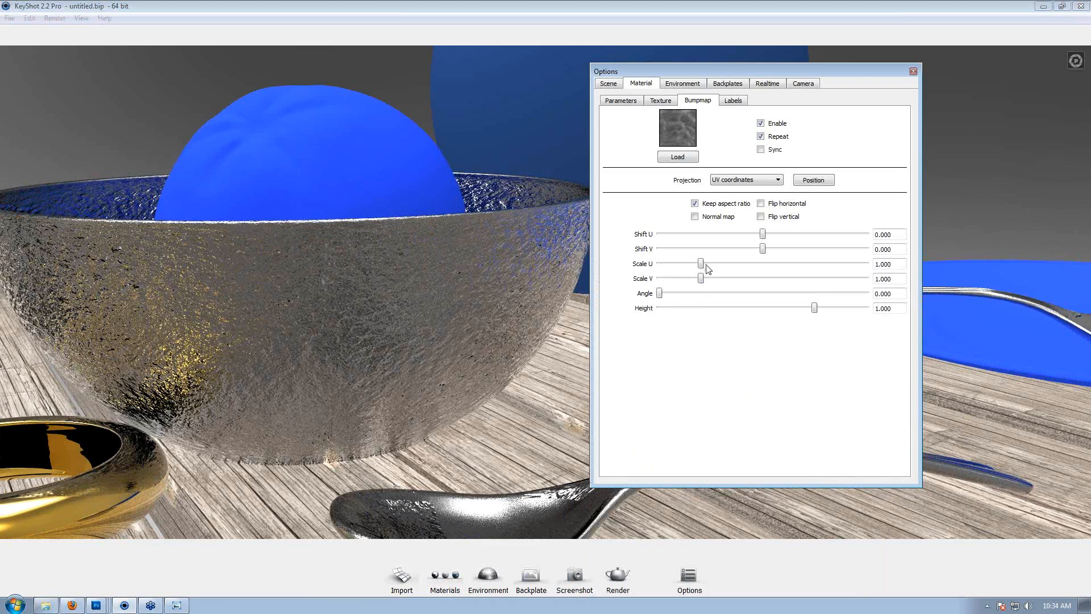
{"action": "left_click_drag", "start_coordinate": [702, 269], "coordinate": [677, 271]}
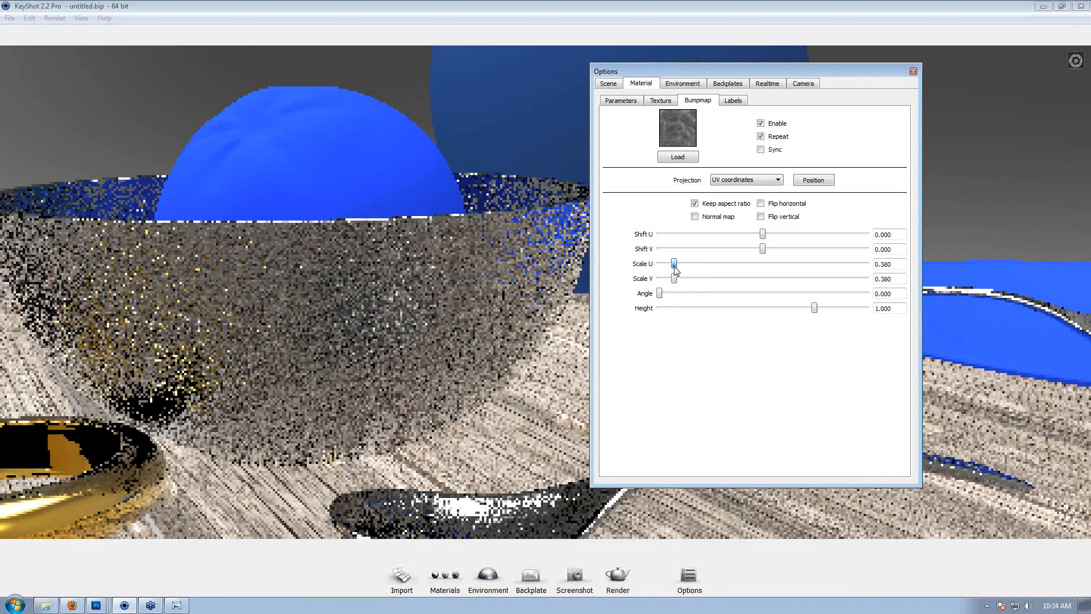
{"action": "left_click_drag", "start_coordinate": [674, 266], "coordinate": [678, 266]}
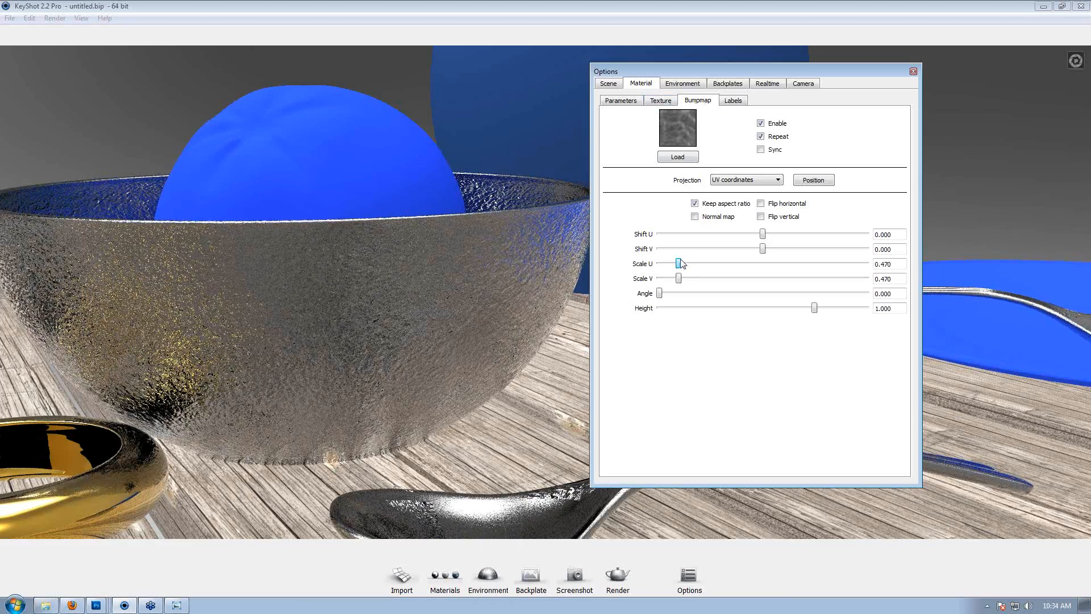
{"action": "mouse_move", "coordinate": [680, 264]}
{"action": "left_mouse_down"}
{"action": "mouse_move", "coordinate": [667, 267]}
{"action": "mouse_move", "coordinate": [684, 270]}
{"action": "left_mouse_up"}
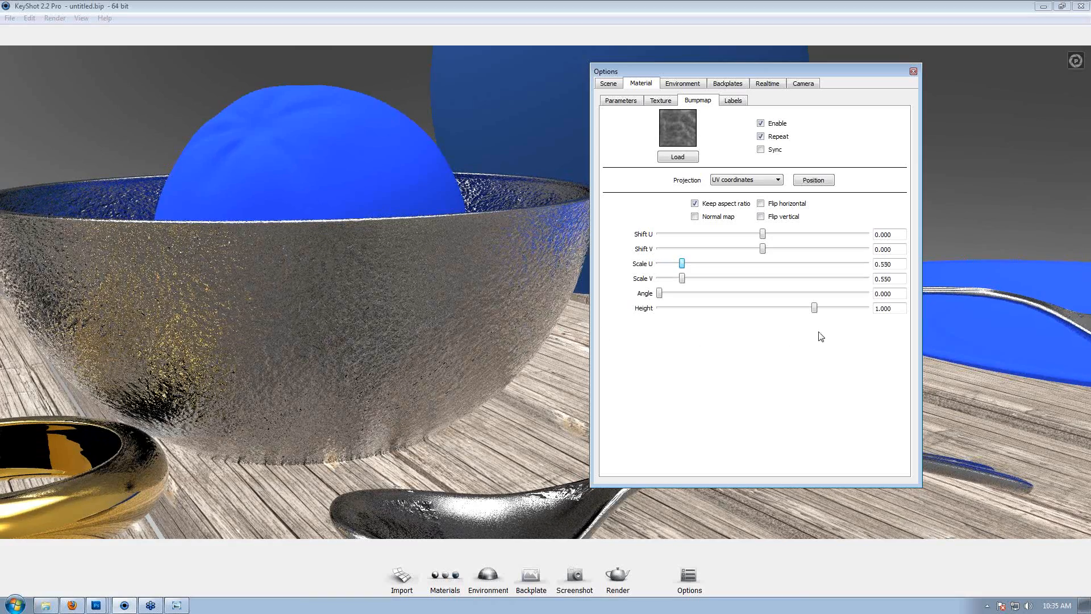
{"action": "left_click_drag", "start_coordinate": [815, 308], "coordinate": [777, 308]}
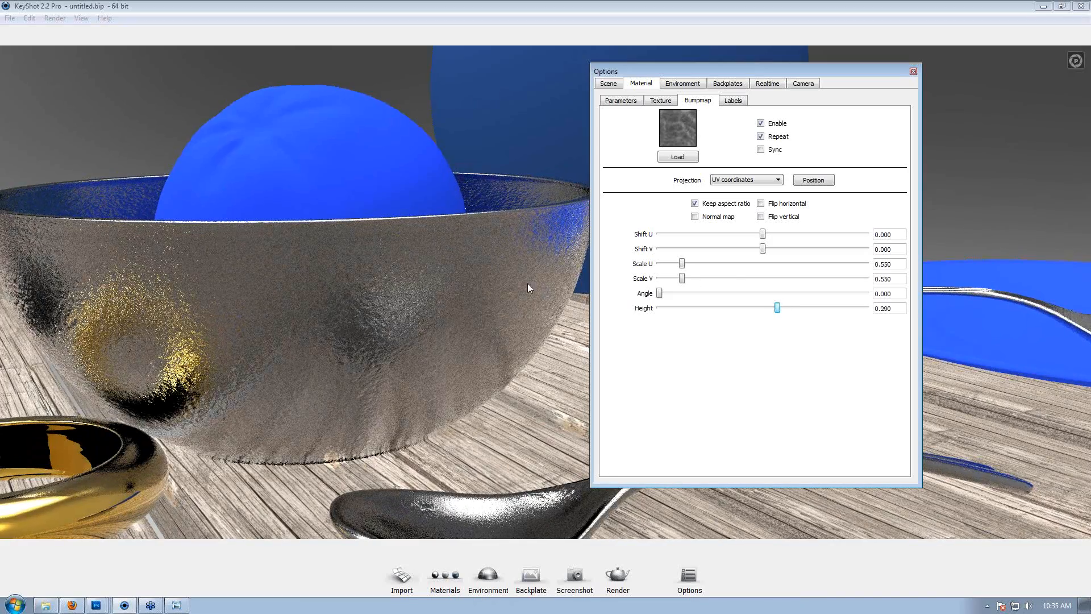
Compare the whole bowl with its bump map disabled and enabled again, and close the material options.
{"action": "left_click", "coordinate": [462, 278]}
{"action": "scroll", "coordinate": [462, 279], "scroll_direction": "down", "scroll_amount": 3}
{"action": "scroll", "coordinate": [249, 267], "scroll_direction": "down", "scroll_amount": 2}
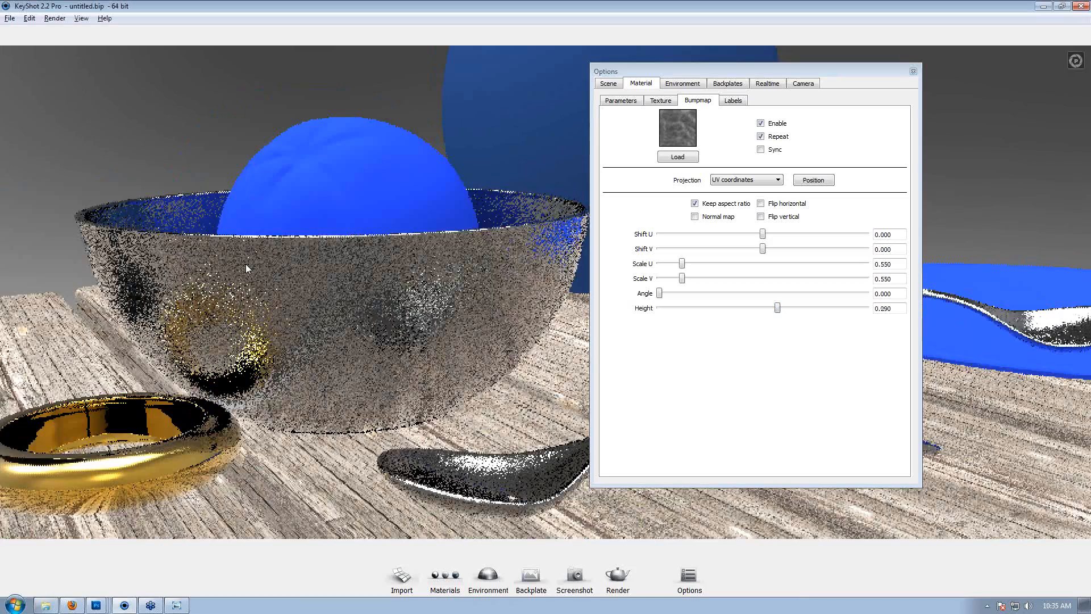
{"action": "left_click_drag", "start_coordinate": [195, 254], "coordinate": [235, 276]}
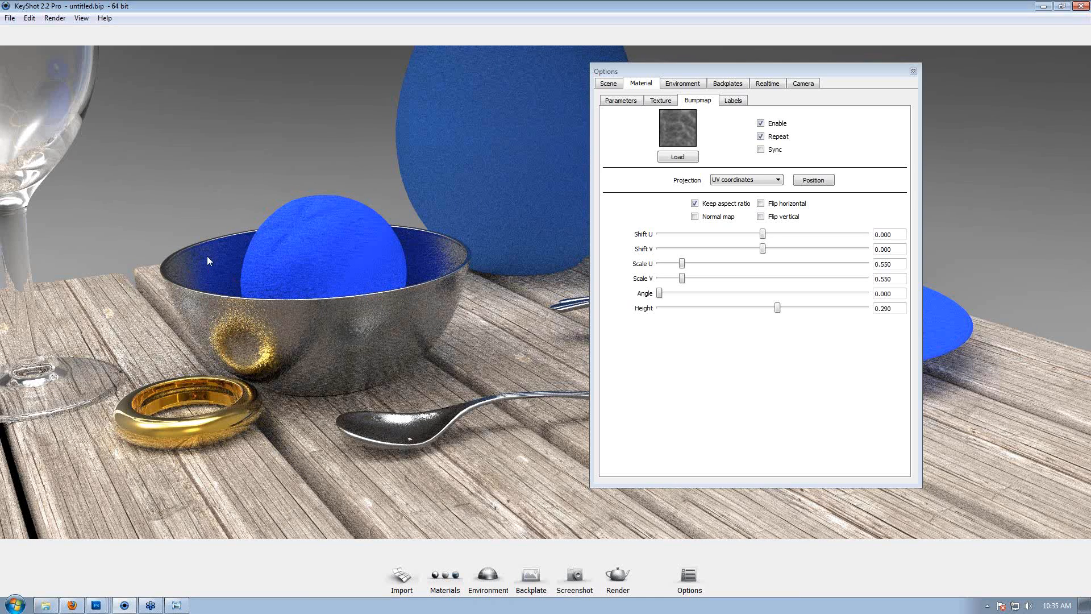
{"action": "left_click", "coordinate": [761, 123]}
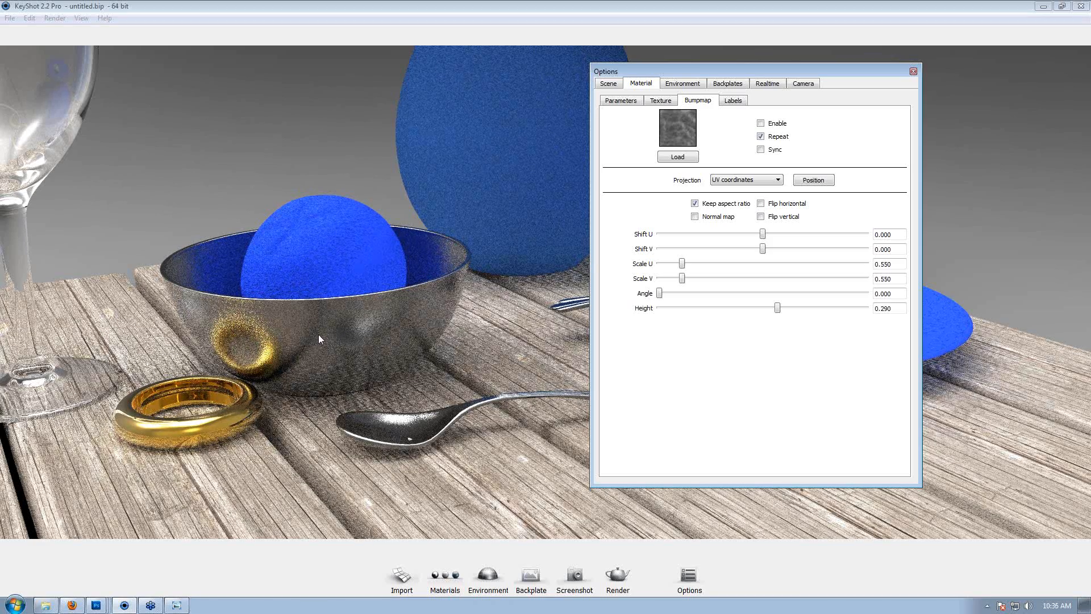
{"action": "left_click", "coordinate": [761, 123]}
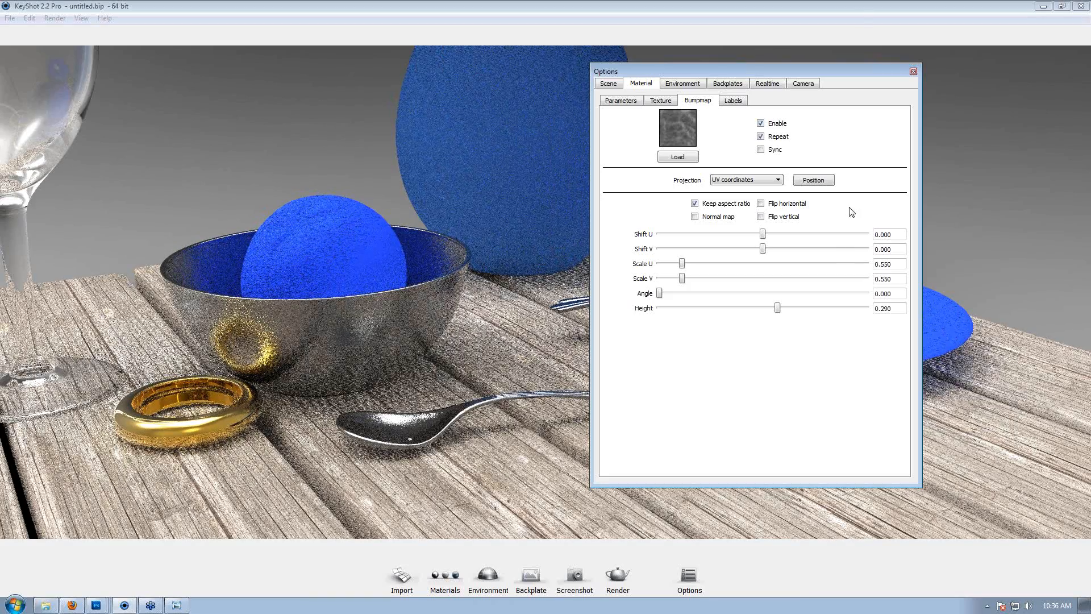
{"action": "left_click_drag", "start_coordinate": [903, 78], "coordinate": [815, 125]}
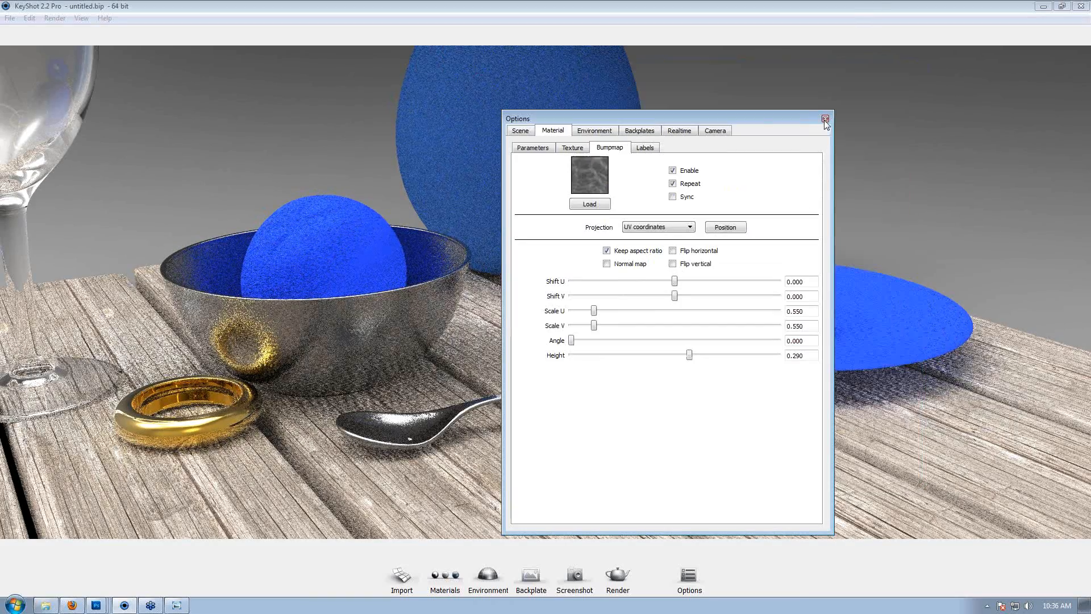
{"action": "left_click", "coordinate": [825, 120]}
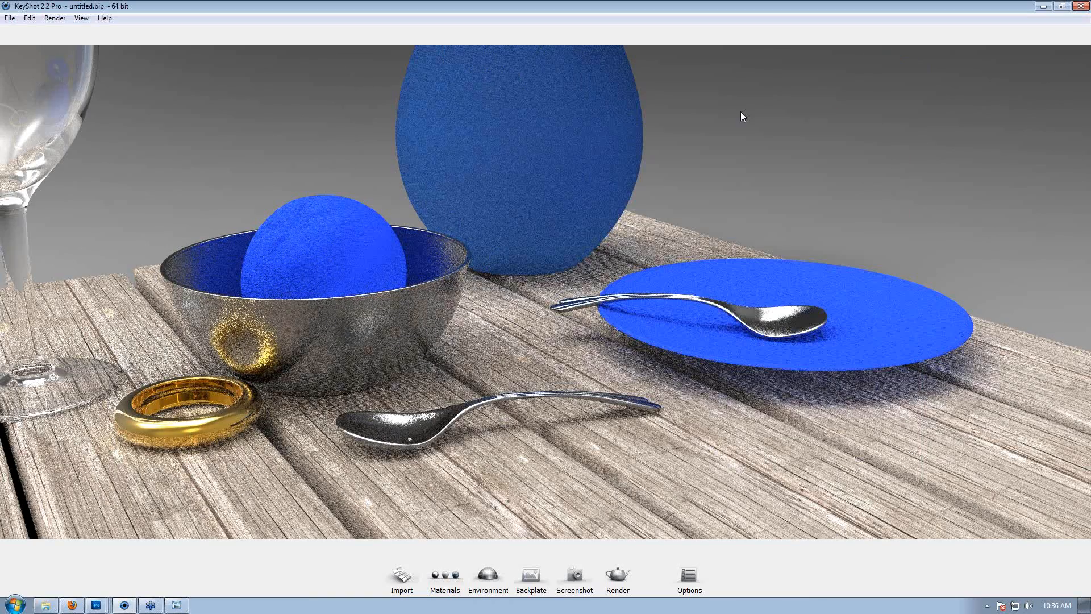
Change the large blue vase's material type from Advanced to Metal.
{"action": "left_click_drag", "start_coordinate": [603, 154], "coordinate": [569, 143]}
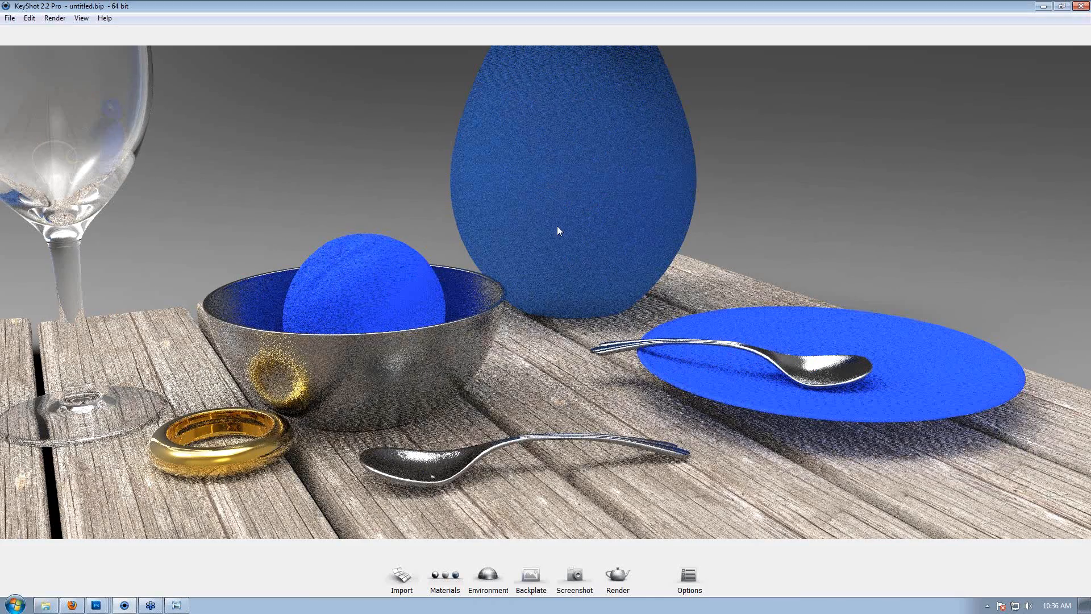
{"action": "double_click", "coordinate": [567, 138]}
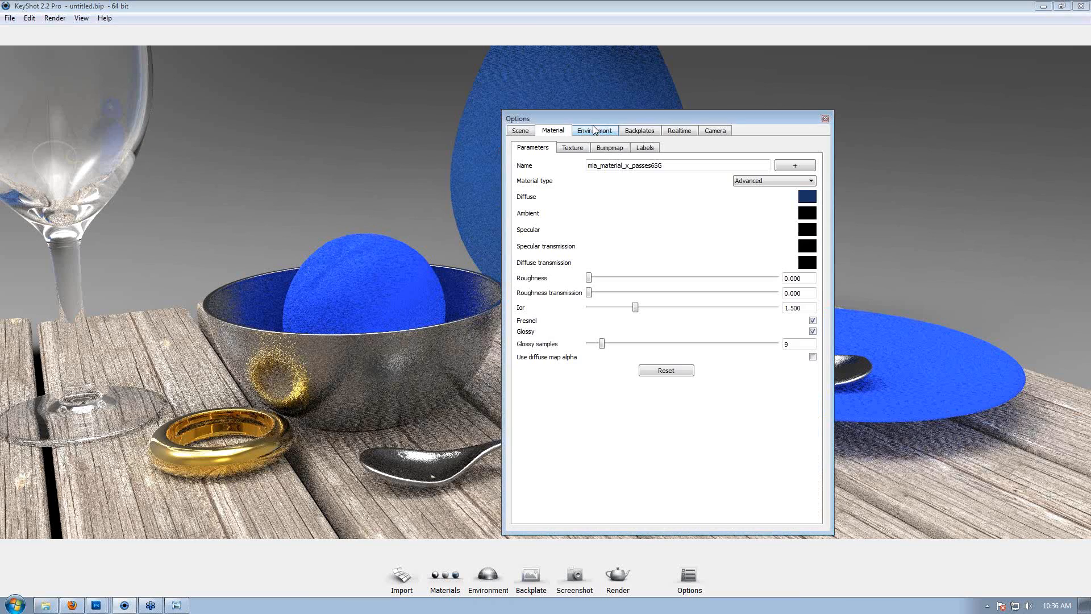
{"action": "left_click", "coordinate": [591, 130]}
{"action": "left_click", "coordinate": [552, 130]}
{"action": "left_click_drag", "start_coordinate": [536, 116], "coordinate": [90, 69]}
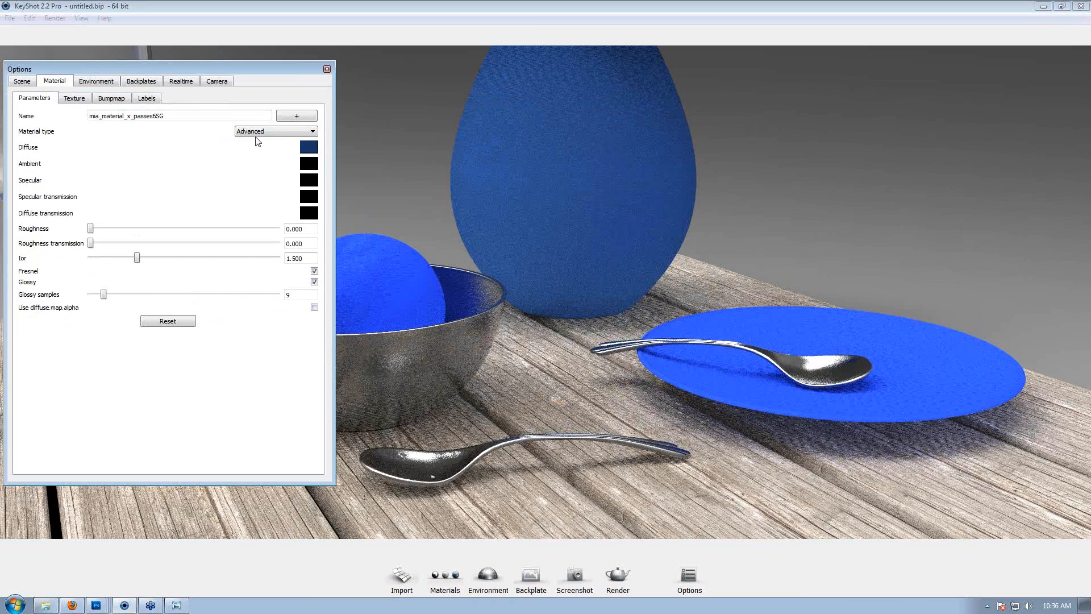
{"action": "left_click", "coordinate": [256, 134]}
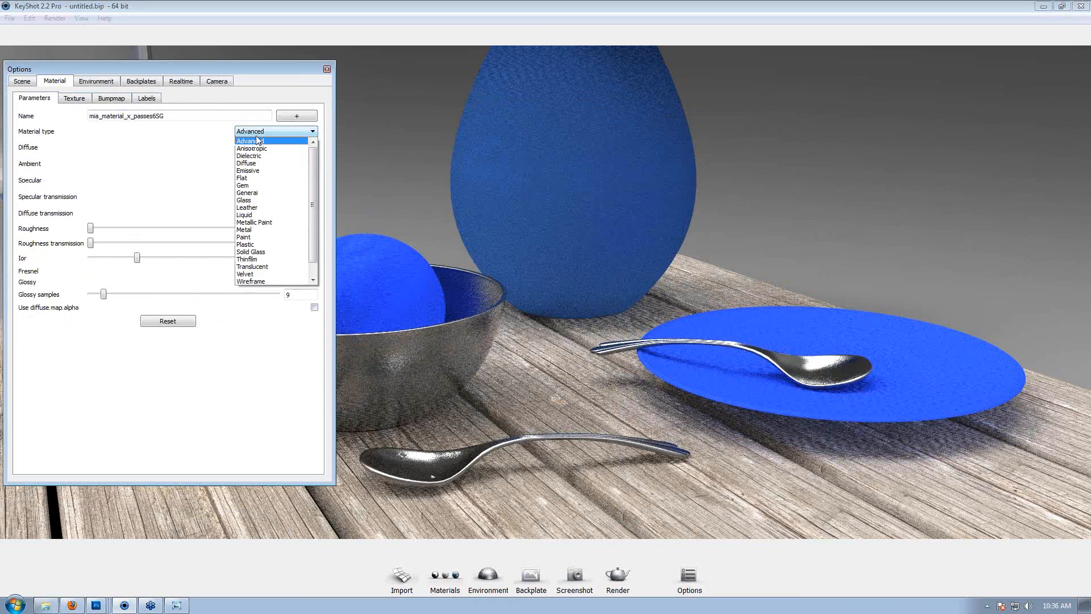
{"action": "left_click", "coordinate": [255, 230]}
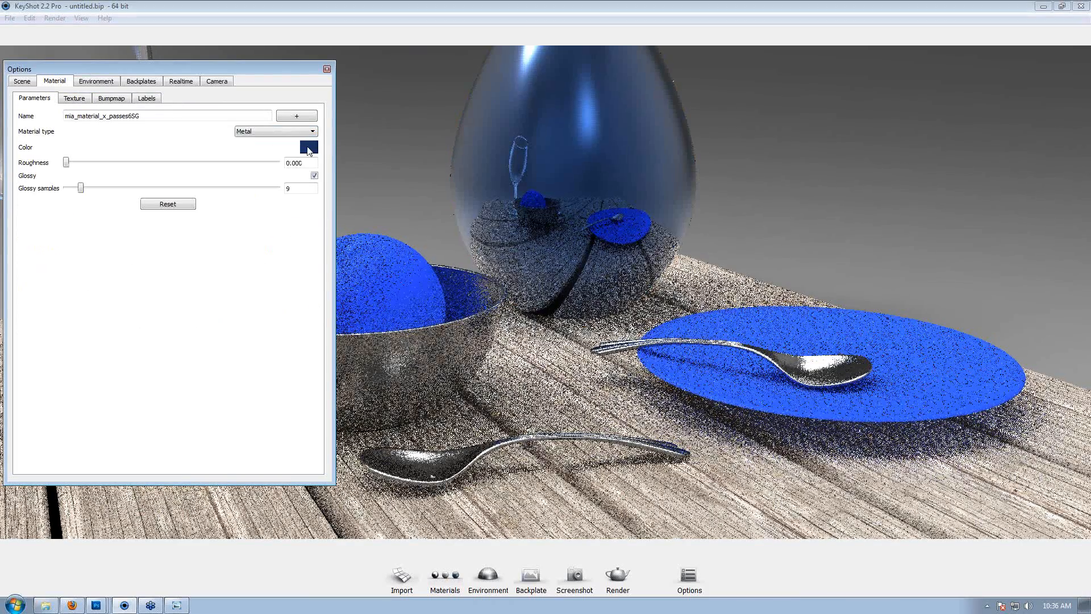
Change the vase's metal color to a neutral grey and accept it.
{"action": "left_click", "coordinate": [308, 147]}
{"action": "left_click", "coordinate": [207, 297]}
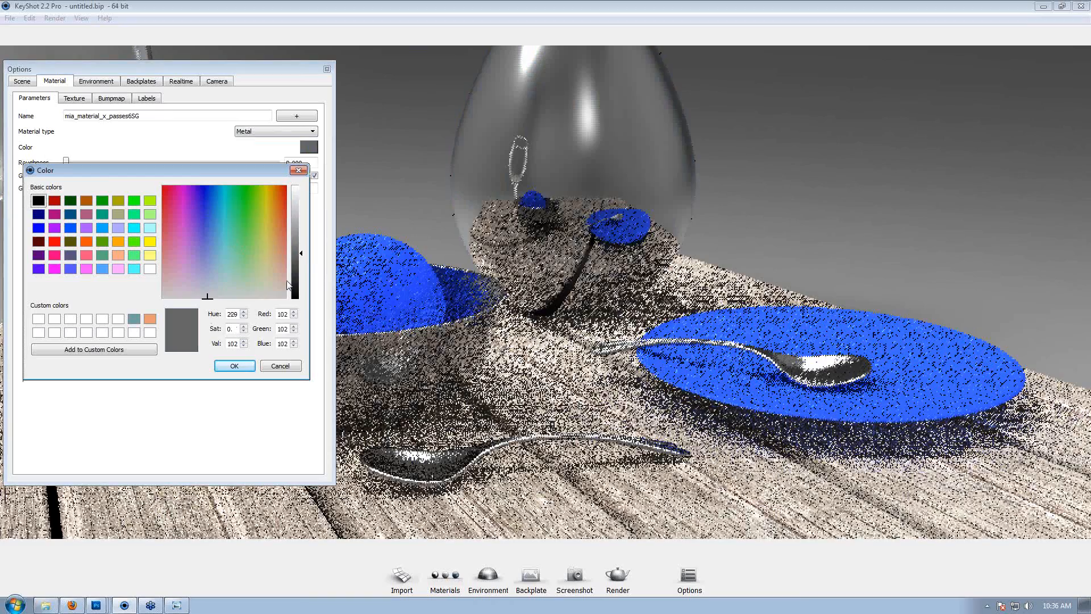
{"action": "left_click", "coordinate": [234, 366]}
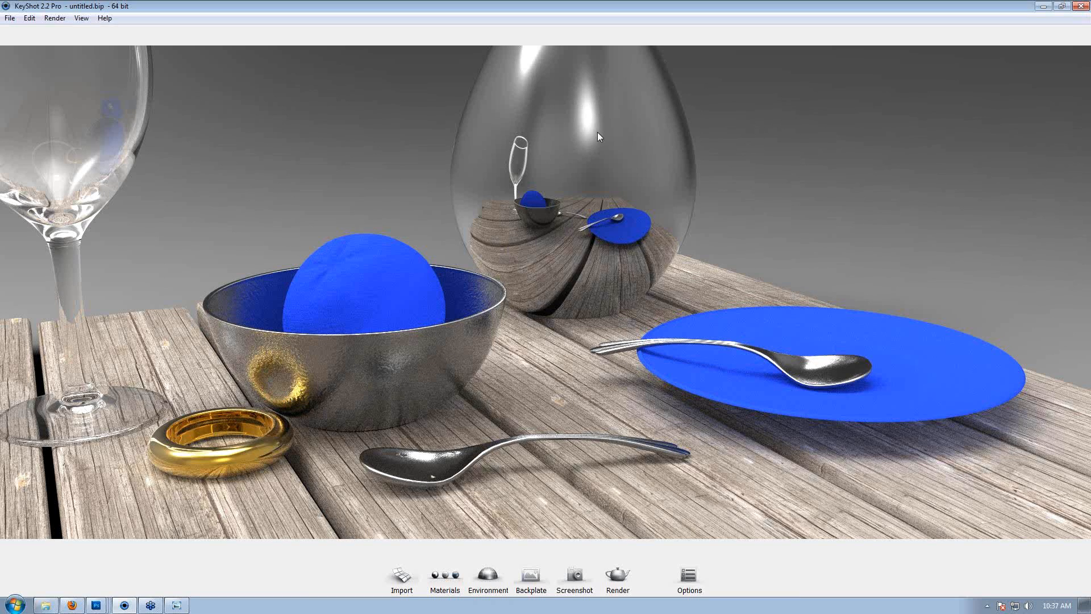
Set the vase metal's roughness to 0.001.
{"action": "double_click", "coordinate": [569, 124]}
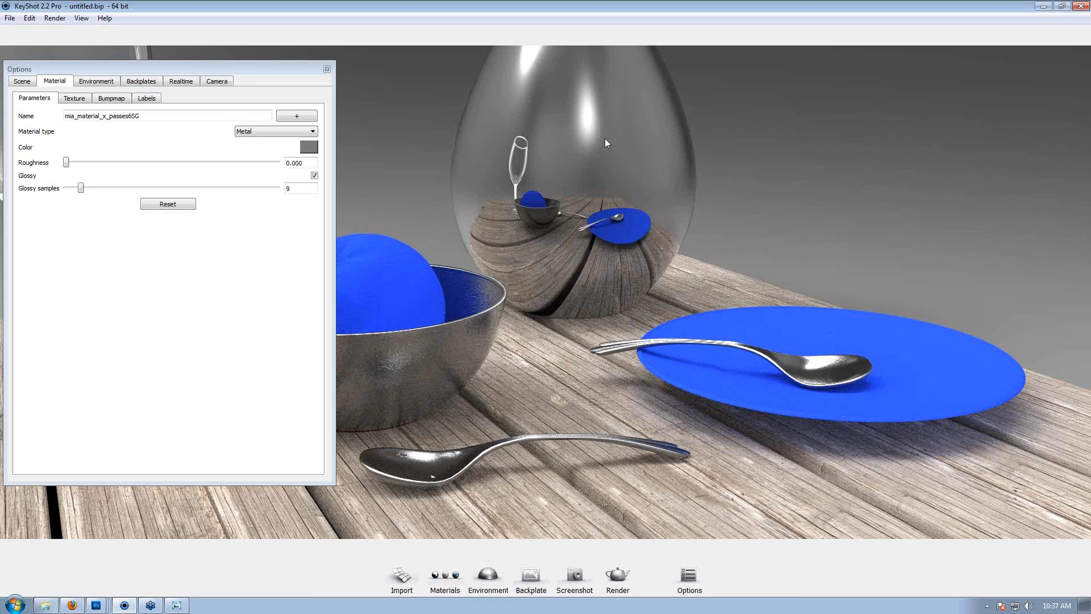
{"action": "left_click_drag", "start_coordinate": [222, 67], "coordinate": [294, 100]}
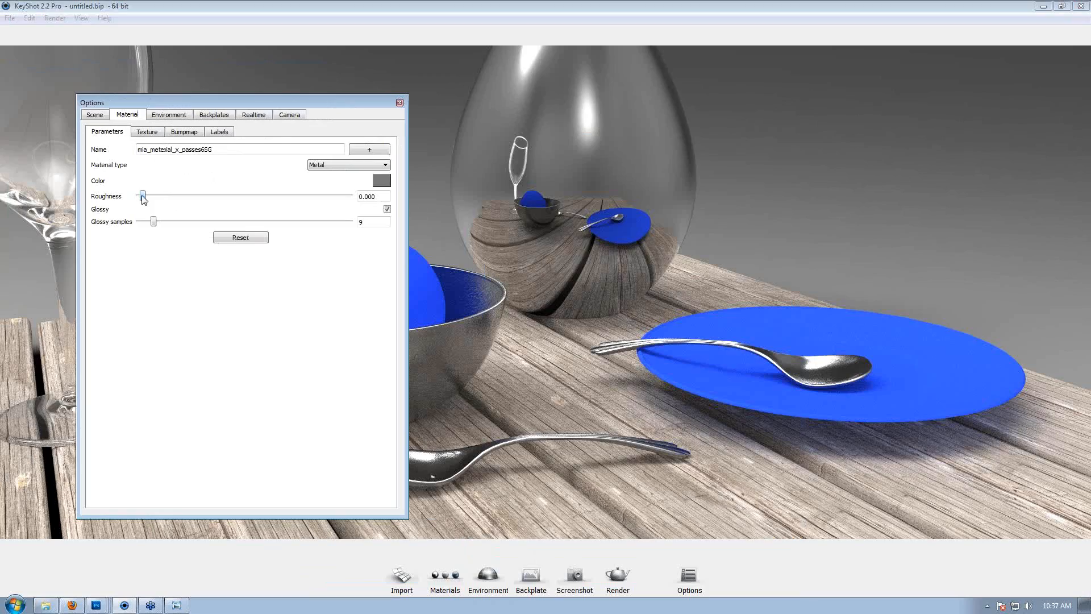
{"action": "left_click", "coordinate": [143, 195]}
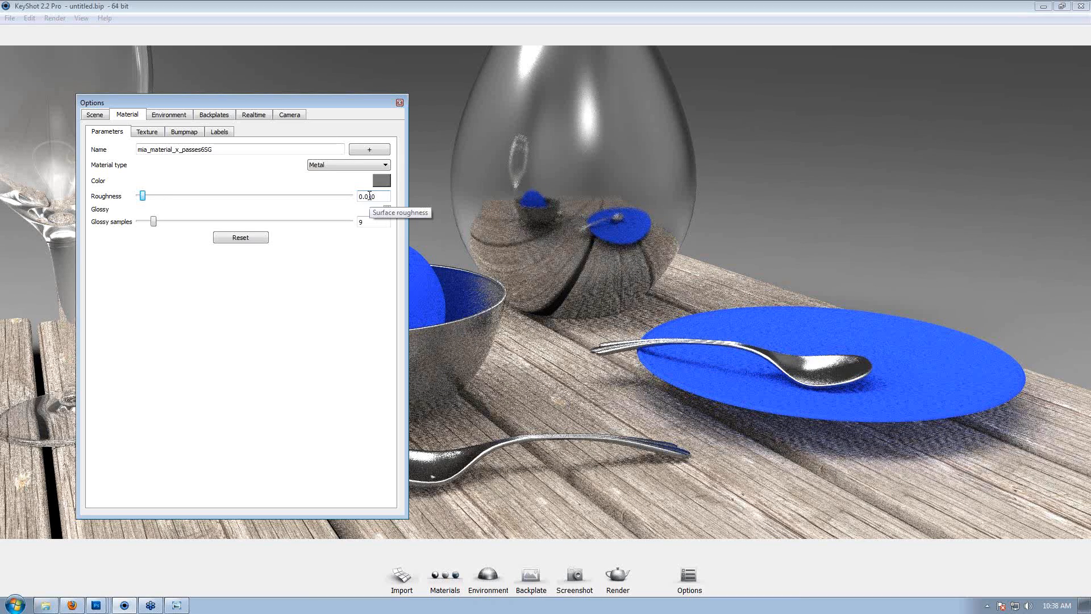
{"action": "left_click_drag", "start_coordinate": [370, 197], "coordinate": [377, 196]}
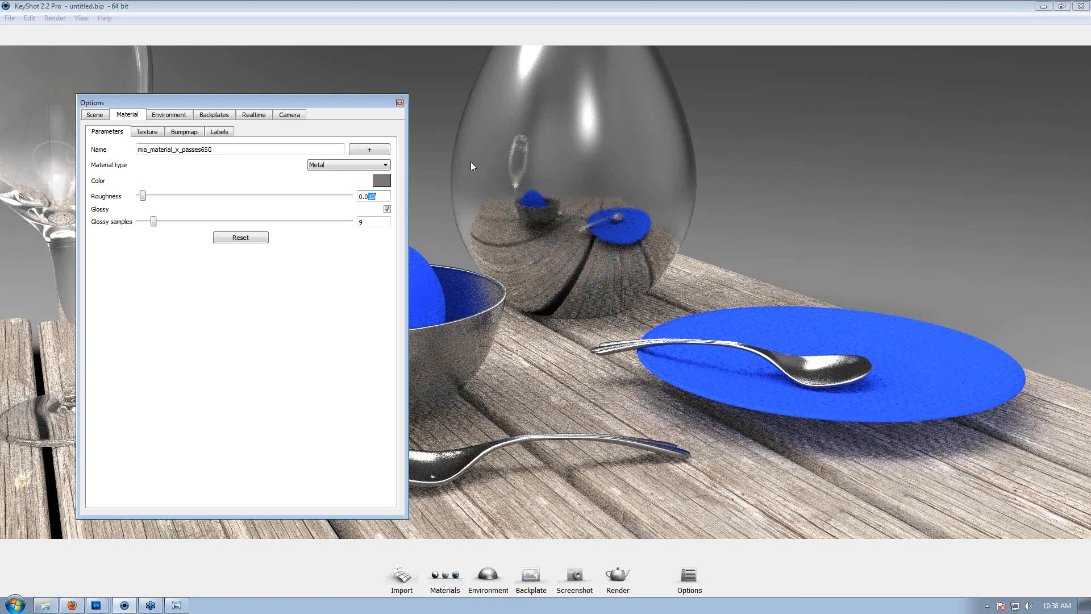
{"action": "type", "text": "01"}
{"action": "key", "text": "Return"}
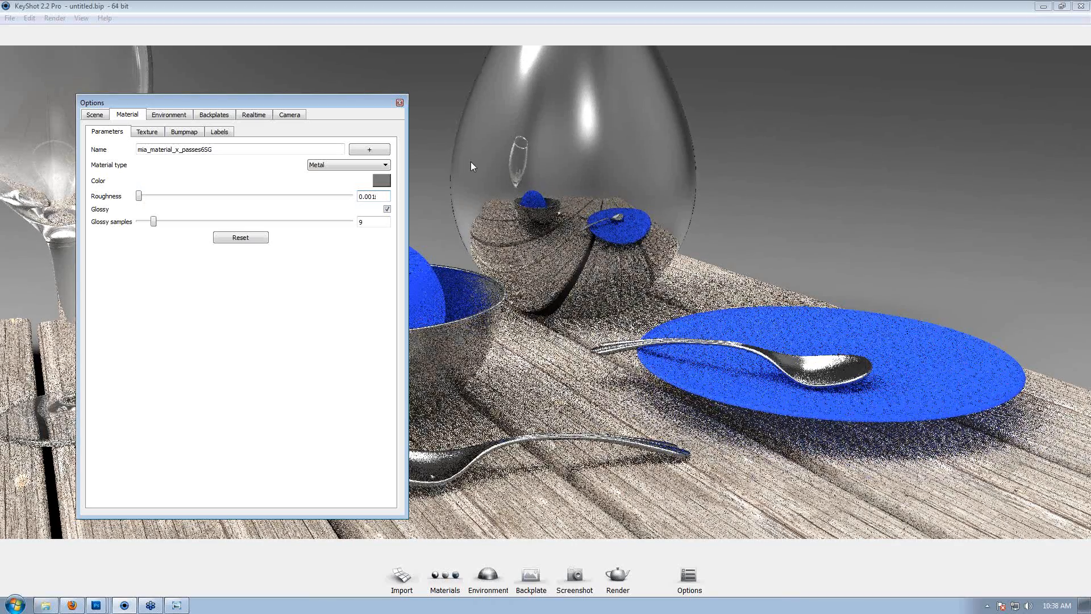
Try several roughness values on the vase's metal and settle on 0.010.
{"action": "key", "text": "BackSpace"}
{"action": "key", "text": "BackSpace"}
{"action": "type", "text": "1"}
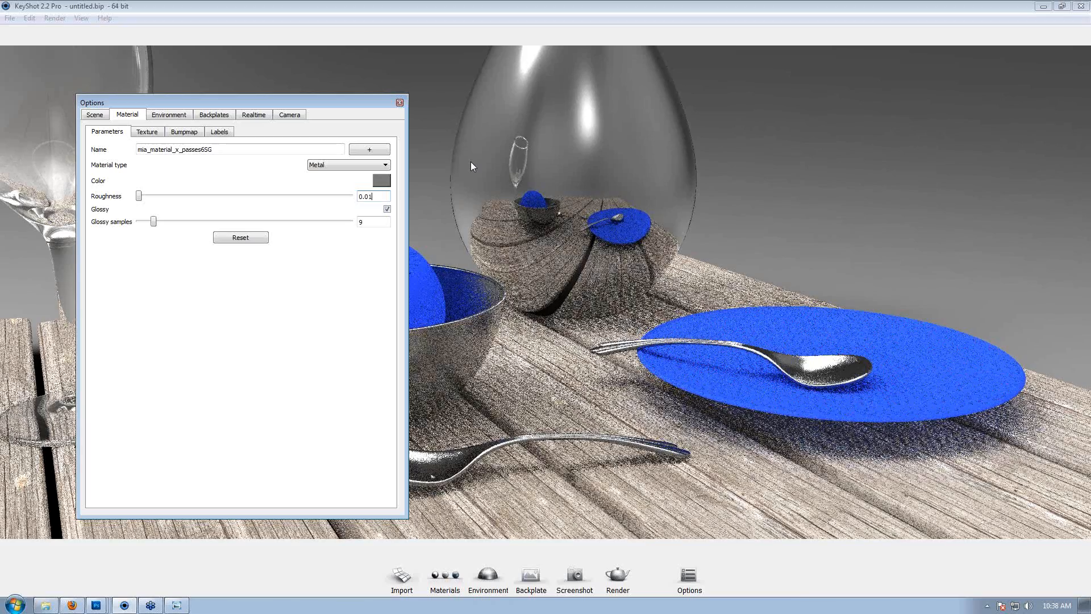
{"action": "left_click", "coordinate": [139, 196]}
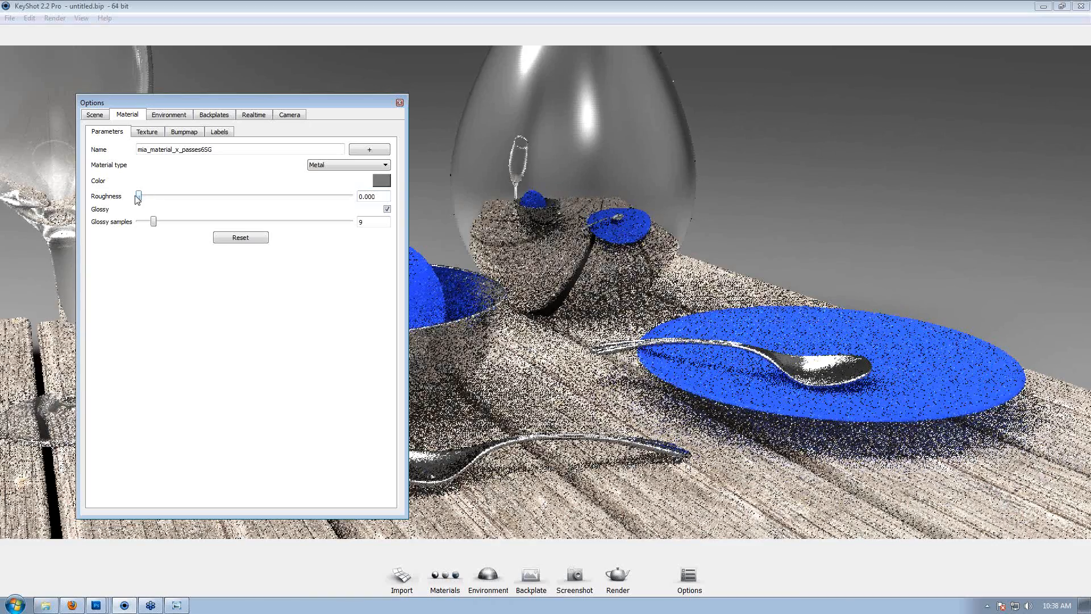
{"action": "left_click_drag", "start_coordinate": [139, 196], "coordinate": [188, 200]}
{"action": "left_click_drag", "start_coordinate": [188, 199], "coordinate": [148, 196]}
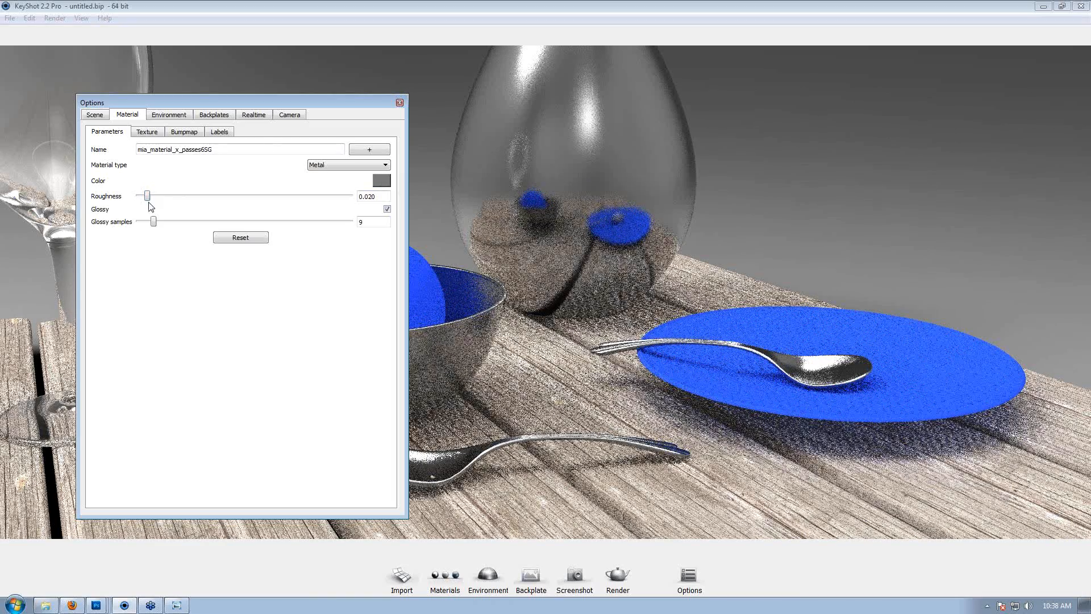
{"action": "left_click_drag", "start_coordinate": [147, 195], "coordinate": [144, 196]}
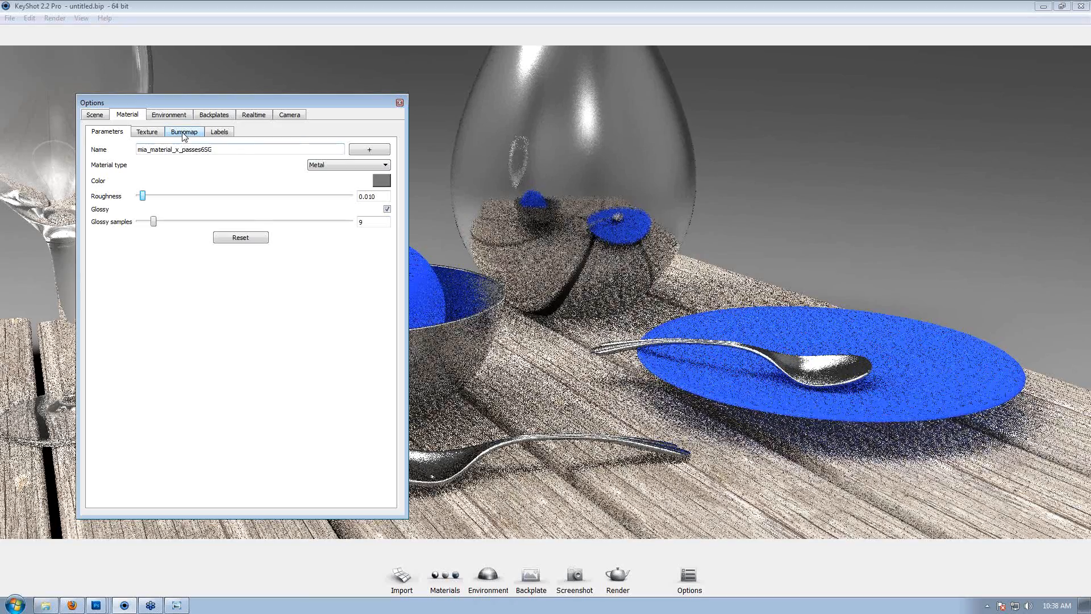
Load Horizontal_Tubes_Normal.jpg as the vase's bump map and treat it as a normal map.
{"action": "left_click", "coordinate": [184, 132]}
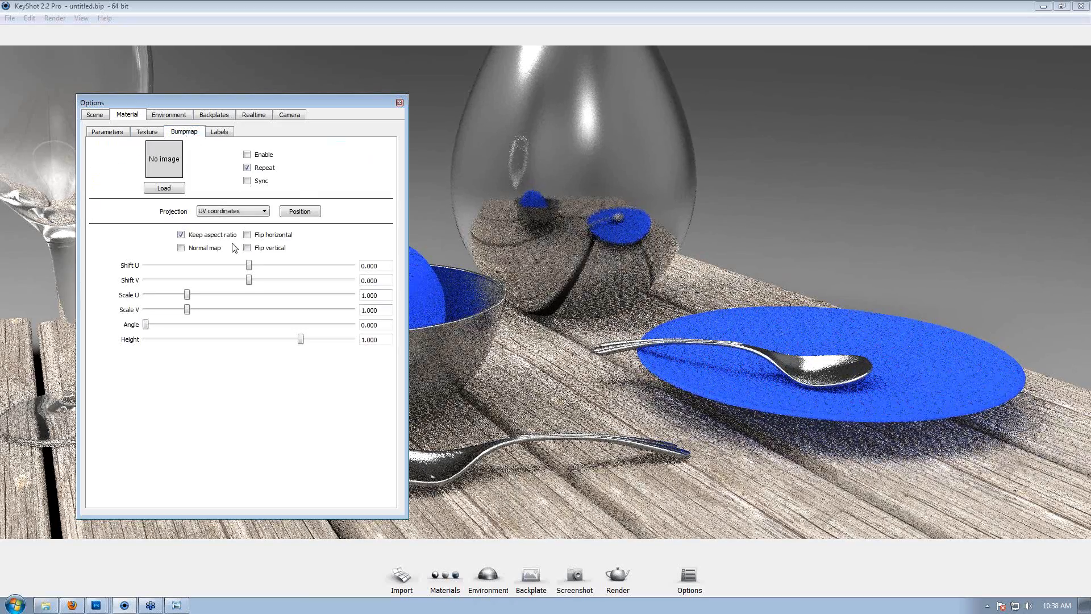
{"action": "left_click", "coordinate": [152, 192]}
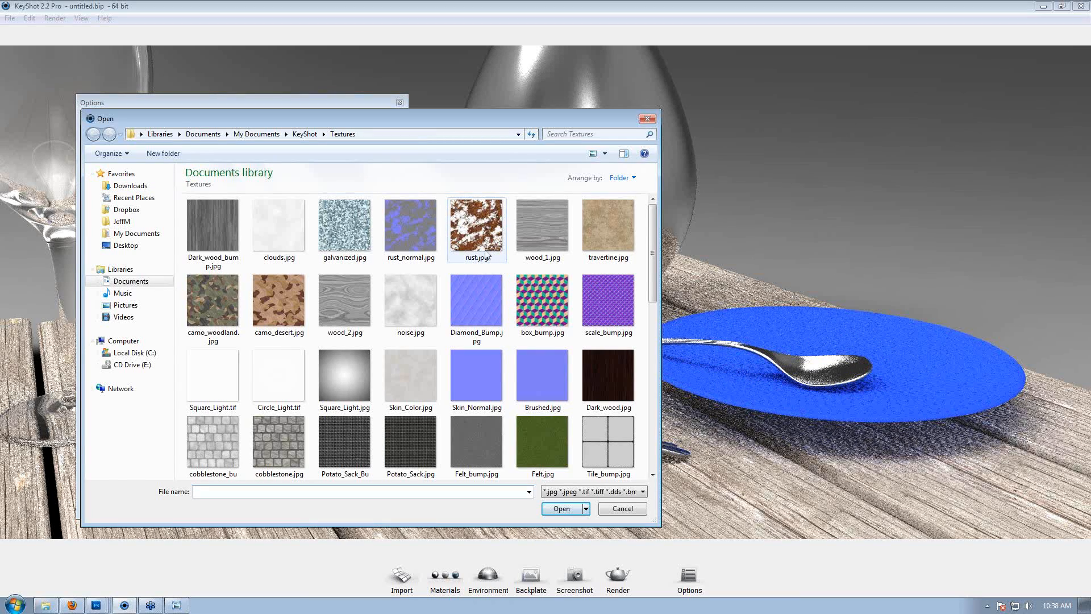
{"action": "scroll", "coordinate": [656, 289], "scroll_direction": "down", "scroll_amount": 1}
{"action": "scroll", "coordinate": [656, 290], "scroll_direction": "down", "scroll_amount": 4}
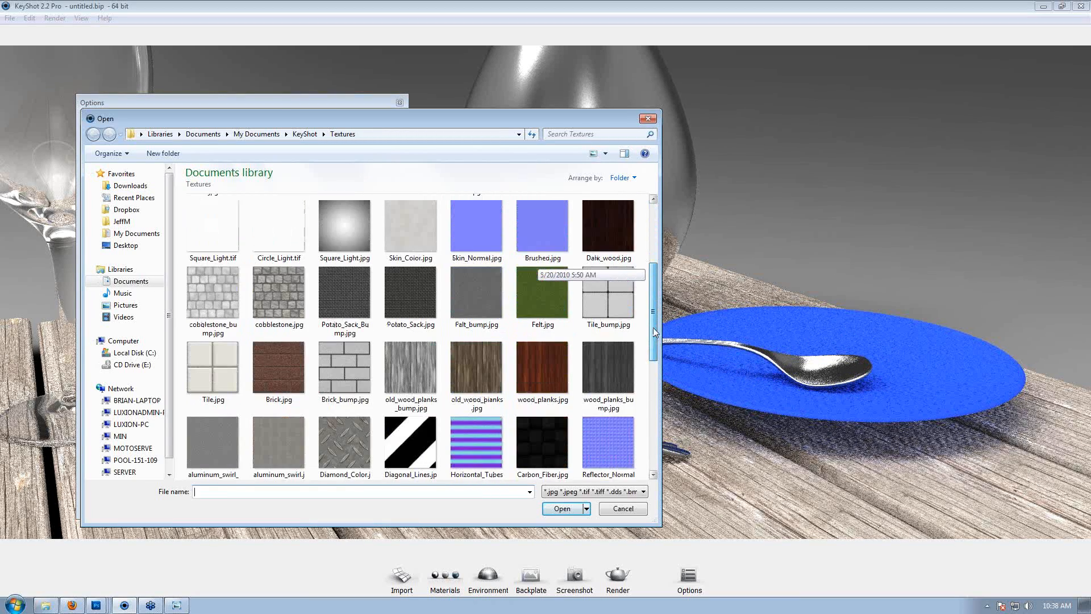
{"action": "scroll", "coordinate": [647, 405], "scroll_direction": "up", "scroll_amount": 3}
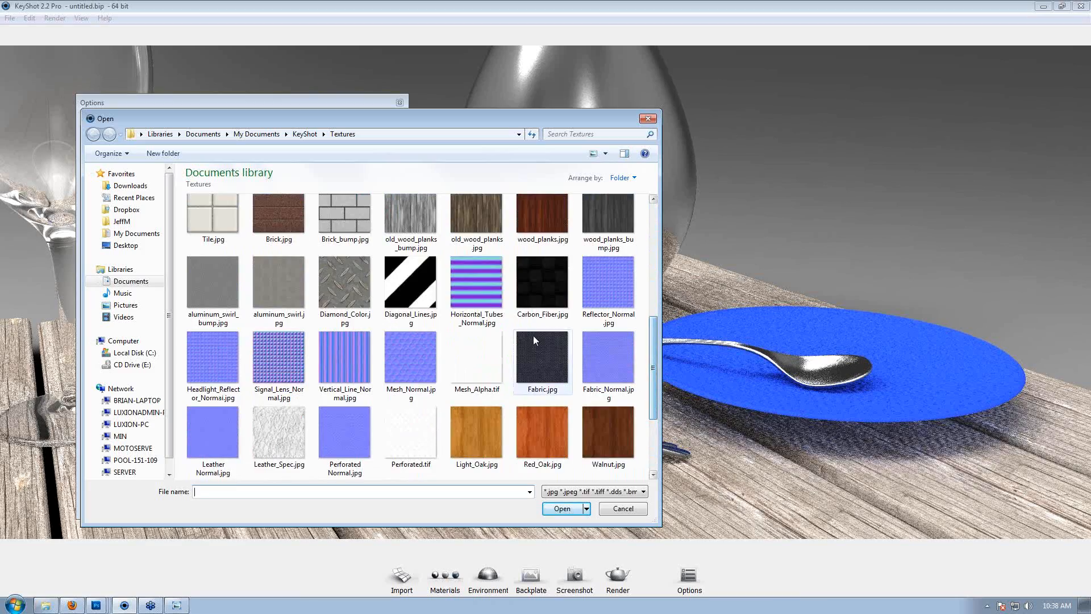
{"action": "left_click", "coordinate": [495, 294]}
{"action": "double_click", "coordinate": [477, 295]}
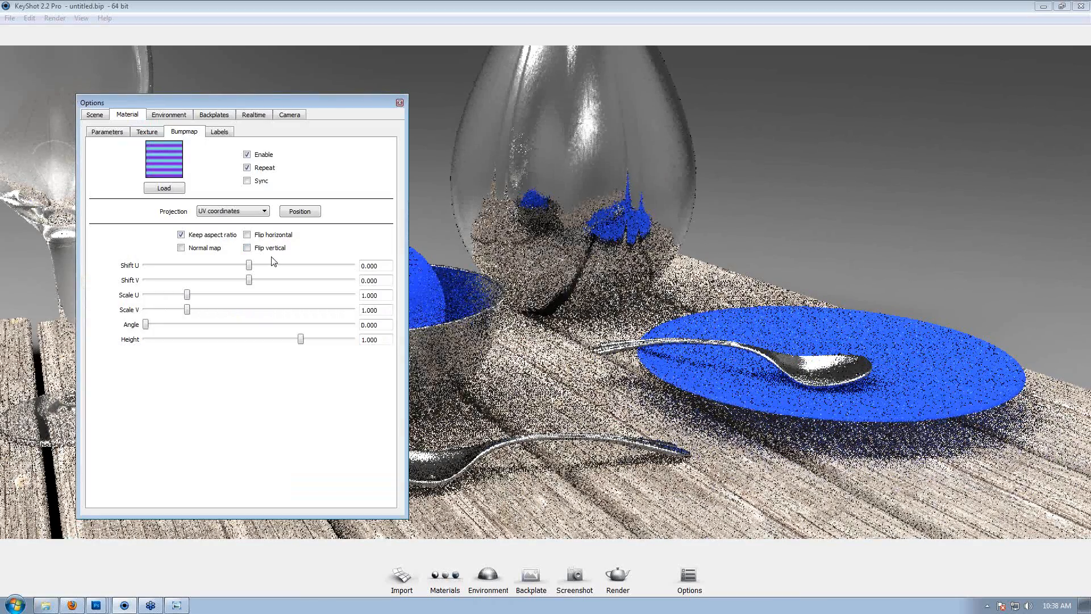
{"action": "left_click", "coordinate": [180, 248]}
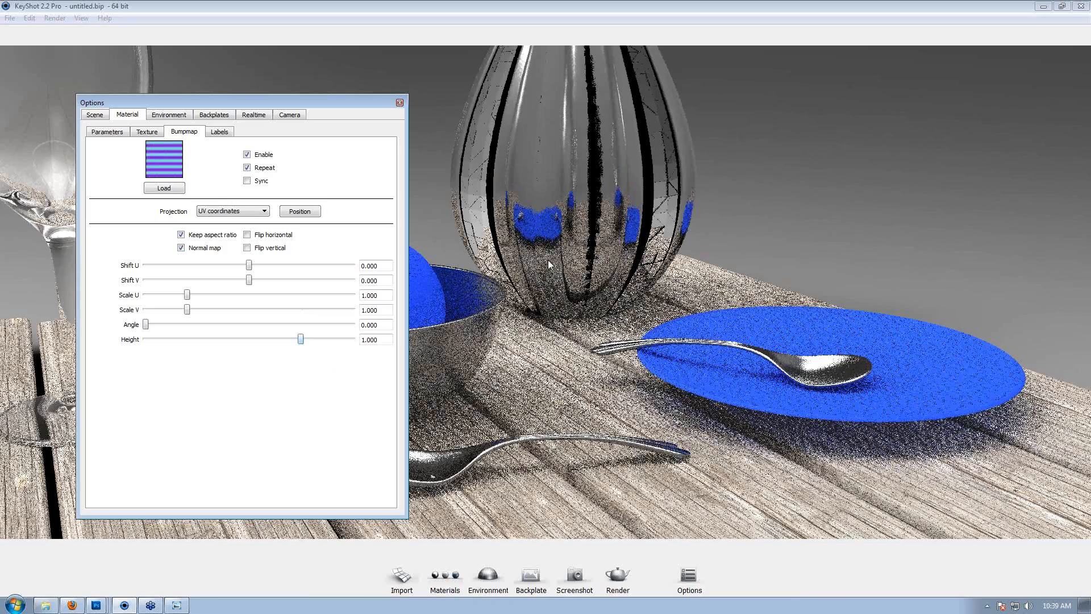
Lower the vase's bump height to 0.070 and its U and V scale to 0.120.
{"action": "left_click_drag", "start_coordinate": [300, 340], "coordinate": [252, 340]}
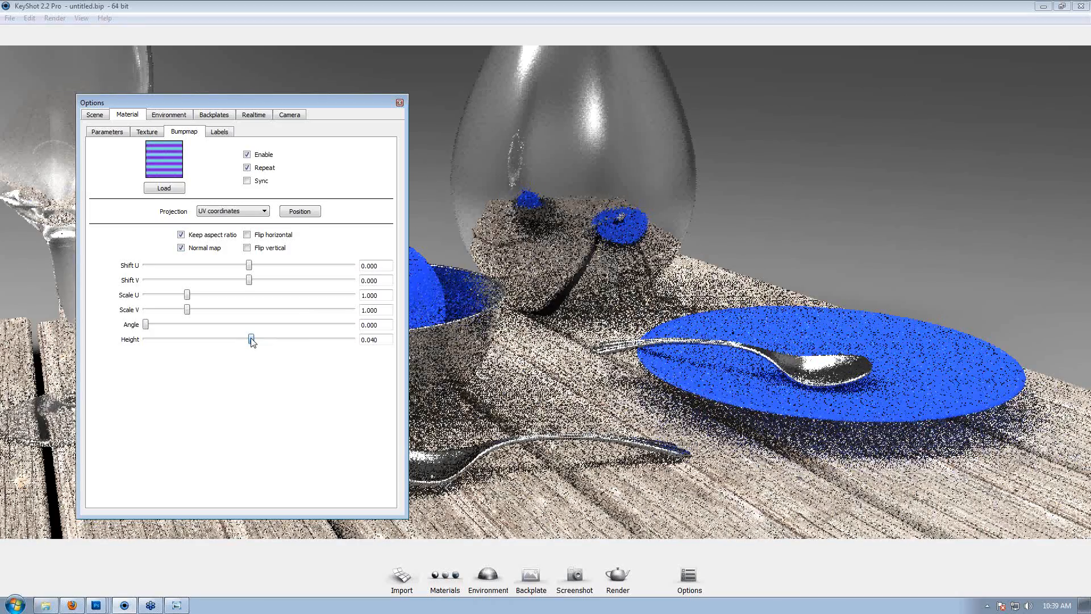
{"action": "left_click_drag", "start_coordinate": [253, 342], "coordinate": [254, 340]}
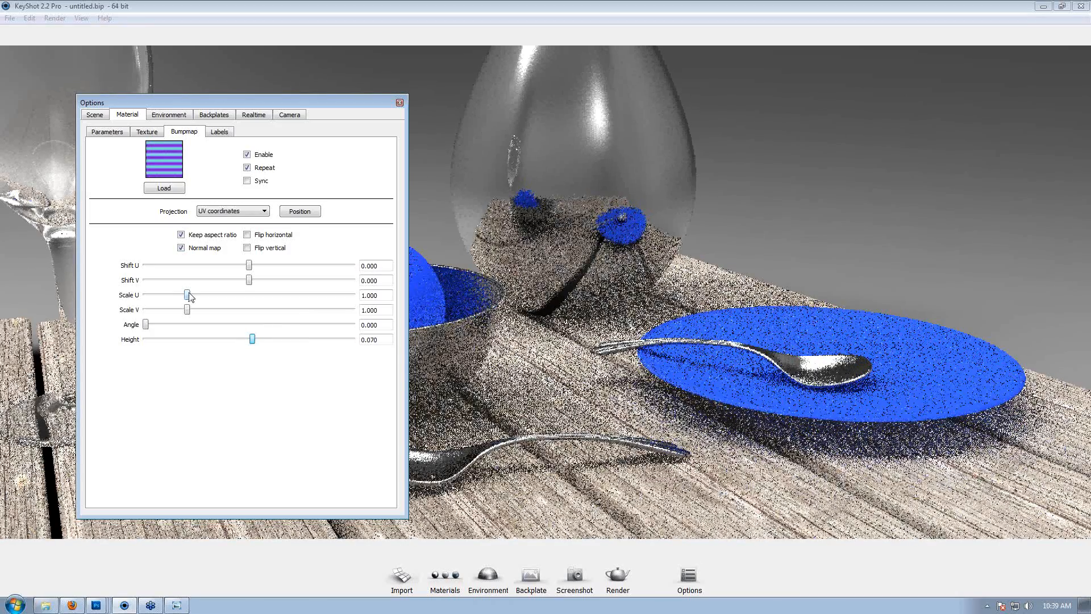
{"action": "left_click_drag", "start_coordinate": [188, 294], "coordinate": [152, 296]}
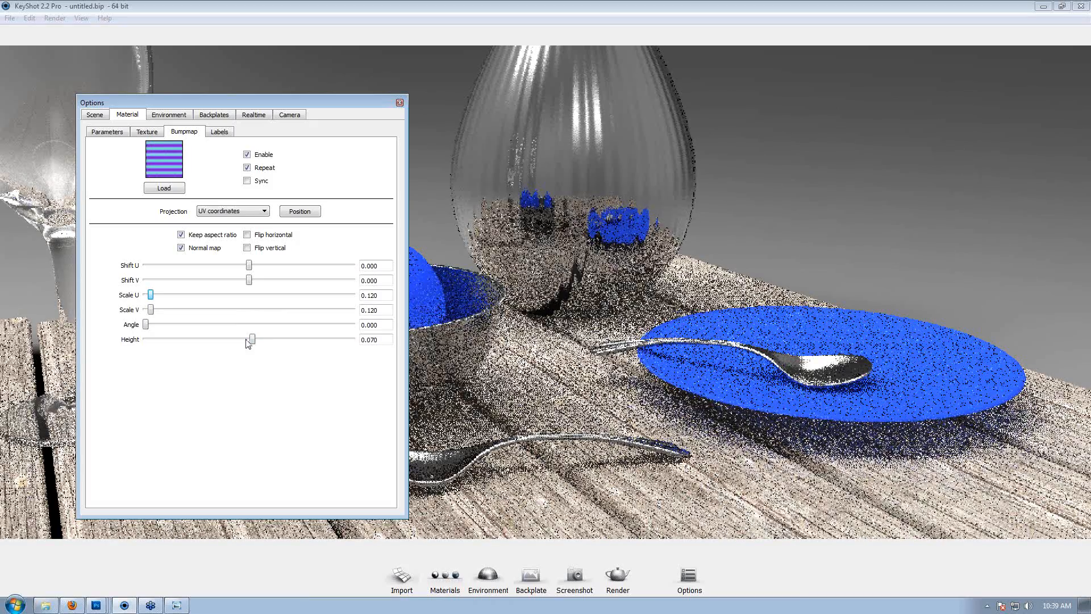
Rotate the vase's bump map to an angle of 68.240 and raise its height to 0.370.
{"action": "left_click_drag", "start_coordinate": [252, 339], "coordinate": [261, 344]}
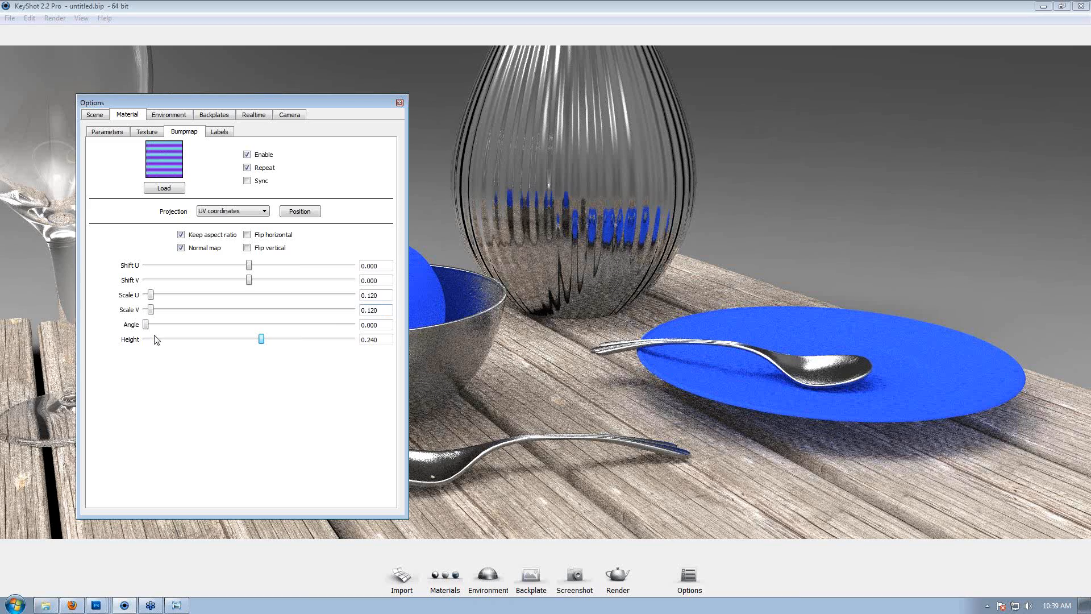
{"action": "left_click_drag", "start_coordinate": [146, 324], "coordinate": [185, 326]}
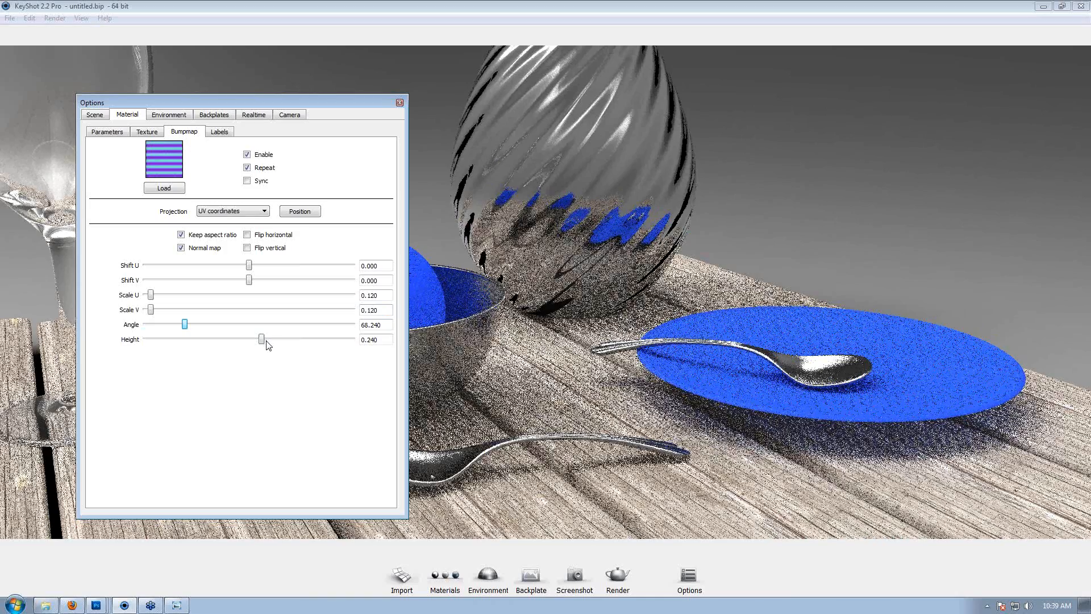
{"action": "mouse_move", "coordinate": [262, 340]}
{"action": "left_mouse_down"}
{"action": "mouse_move", "coordinate": [252, 340]}
{"action": "mouse_move", "coordinate": [268, 339]}
{"action": "left_mouse_up"}
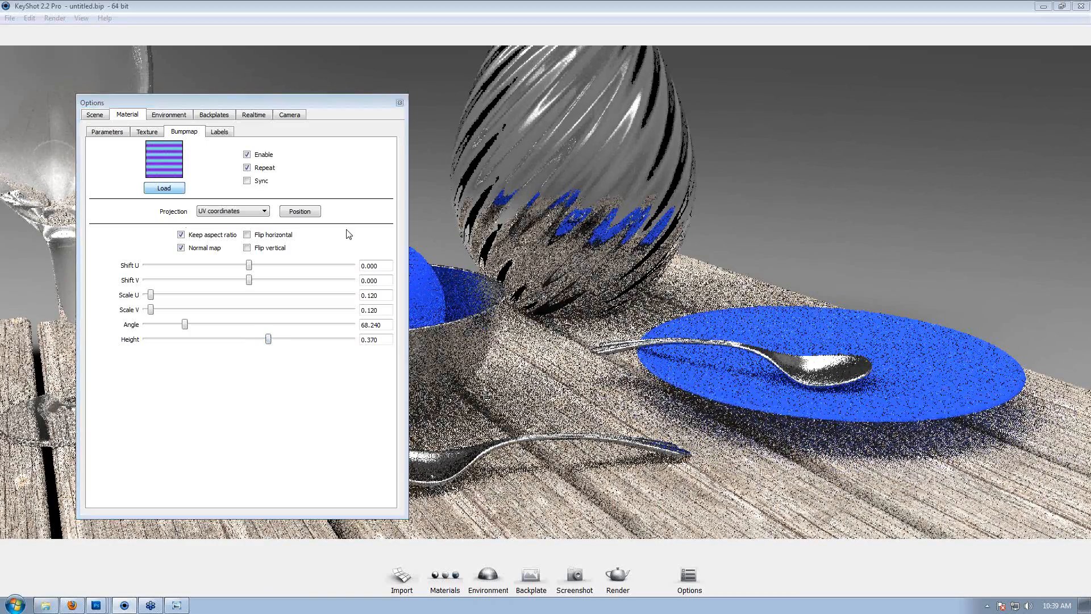
Replace the vase's bump map with Vertical_Line_Normal.jpg, adjusted to an angle of 13.850 and a U and V scale of 0.070.
{"action": "left_click_drag", "start_coordinate": [653, 288], "coordinate": [651, 451]}
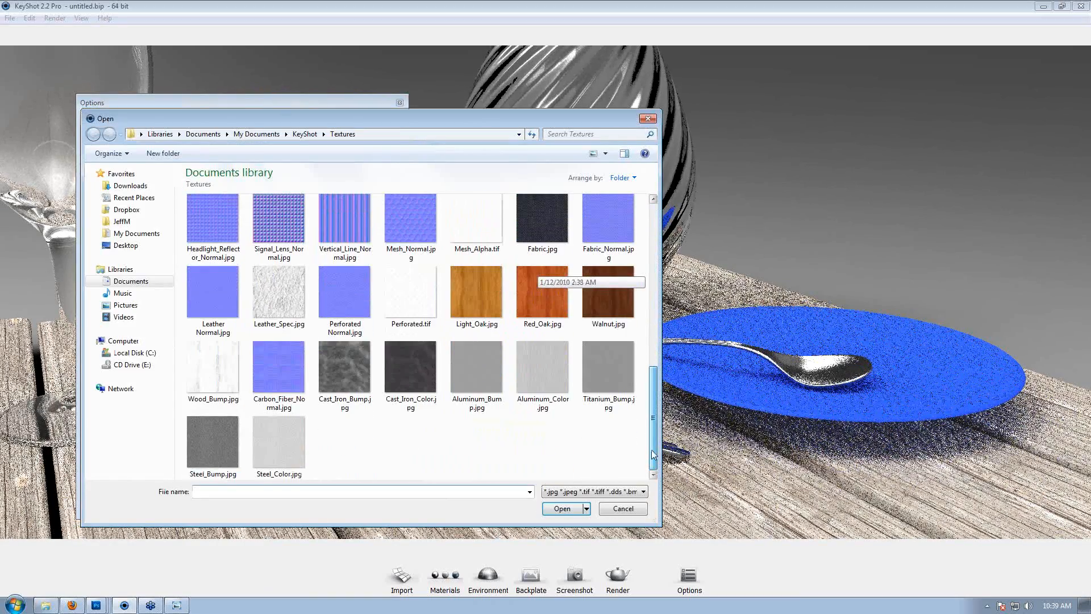
{"action": "scroll", "coordinate": [654, 455], "scroll_direction": "up", "scroll_amount": 1}
{"action": "double_click", "coordinate": [345, 272]}
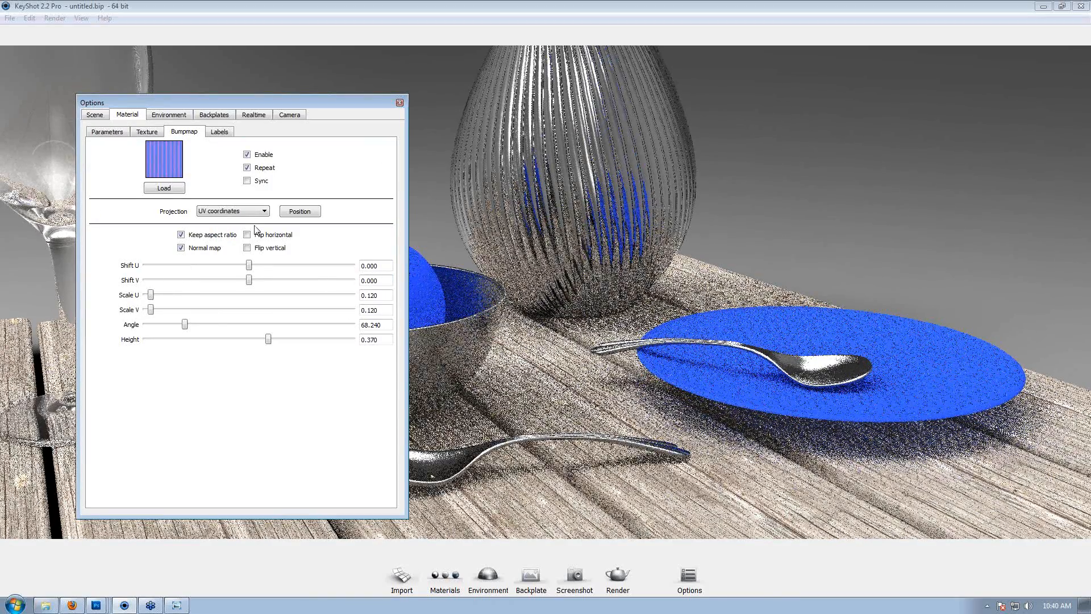
{"action": "left_click_drag", "start_coordinate": [185, 324], "coordinate": [153, 325]}
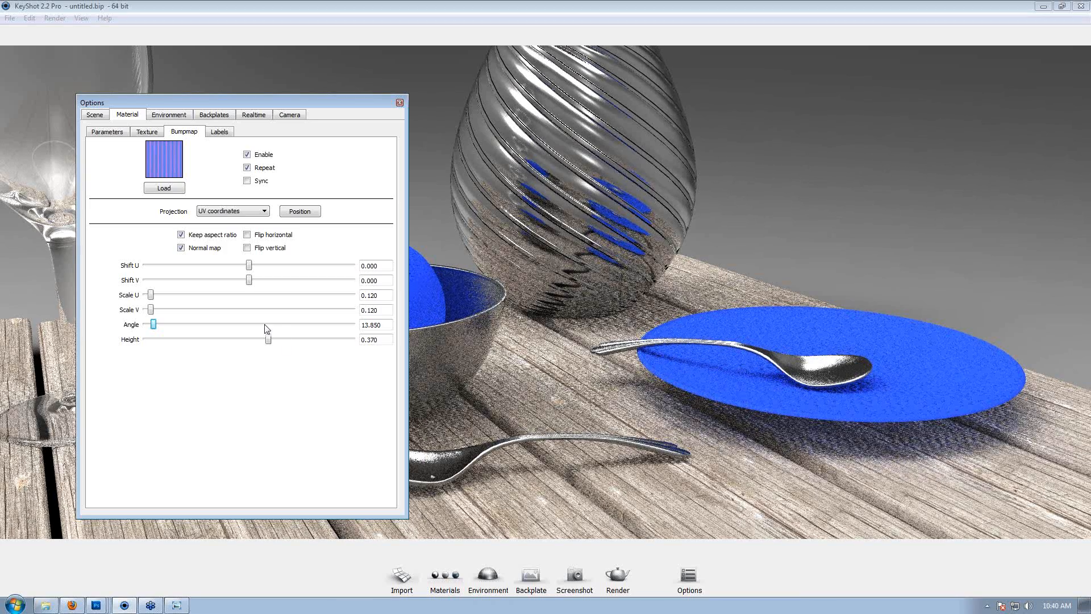
{"action": "mouse_move", "coordinate": [151, 294]}
{"action": "left_mouse_down"}
{"action": "mouse_move", "coordinate": [162, 297]}
{"action": "mouse_move", "coordinate": [151, 297]}
{"action": "left_mouse_up"}
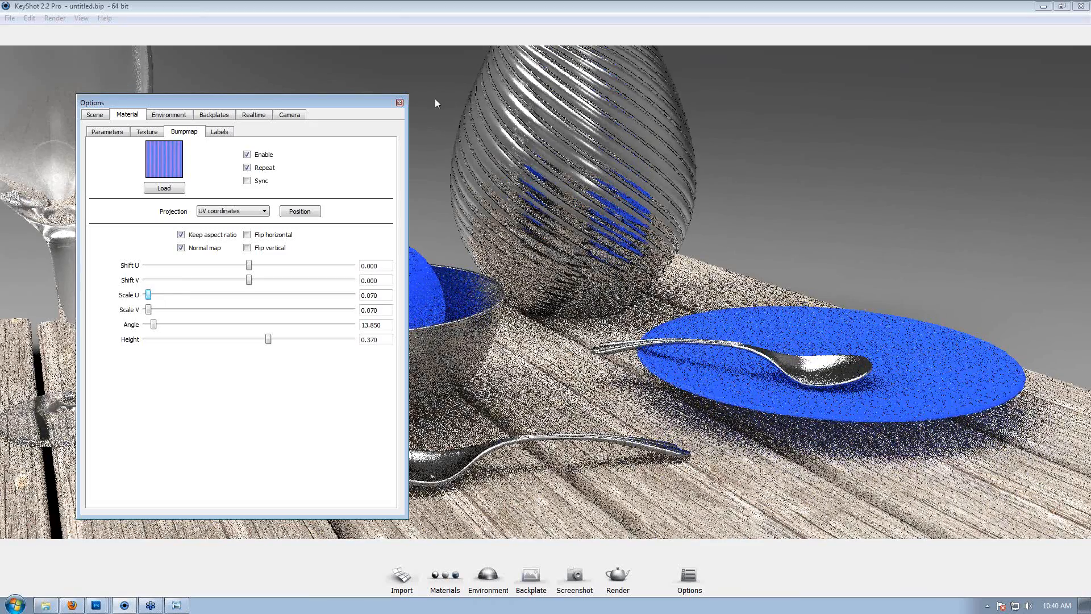
{"action": "key", "text": "alt+Tab"}
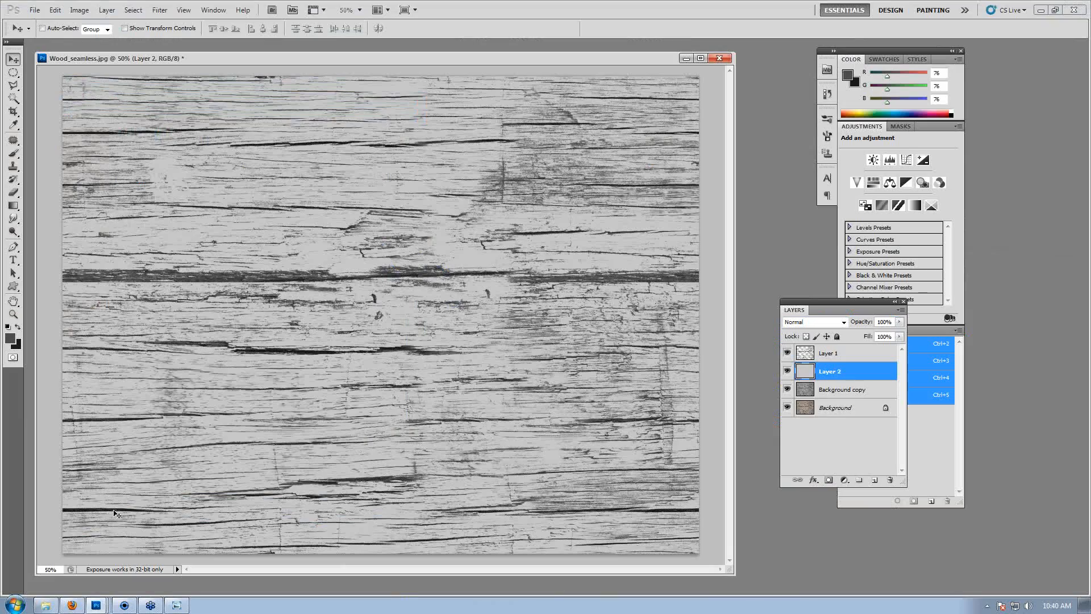
{"action": "left_click", "coordinate": [125, 606]}
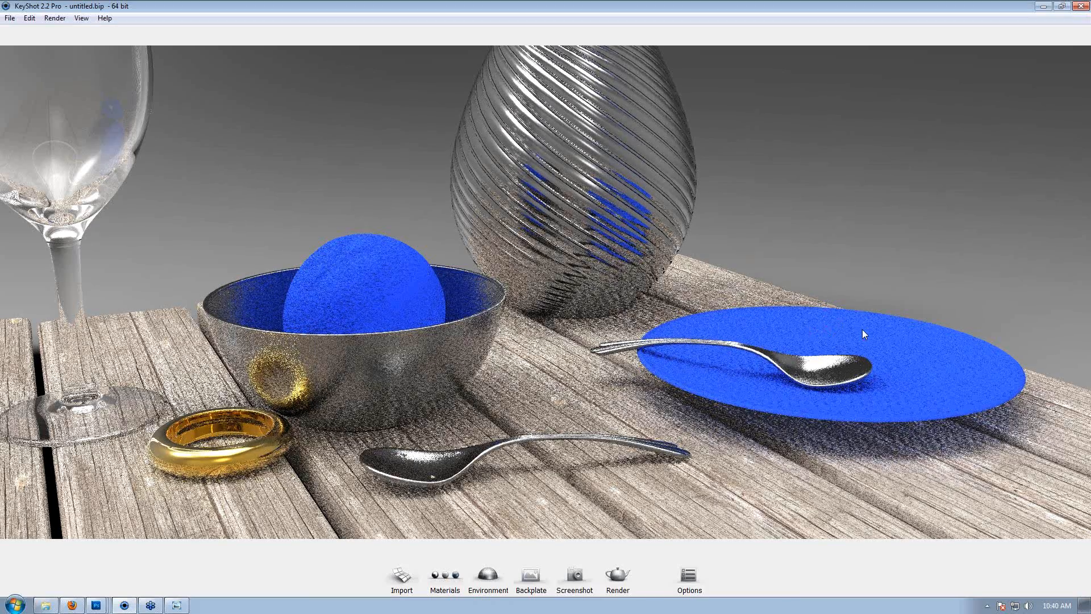
{"action": "key", "text": "alt+Tab"}
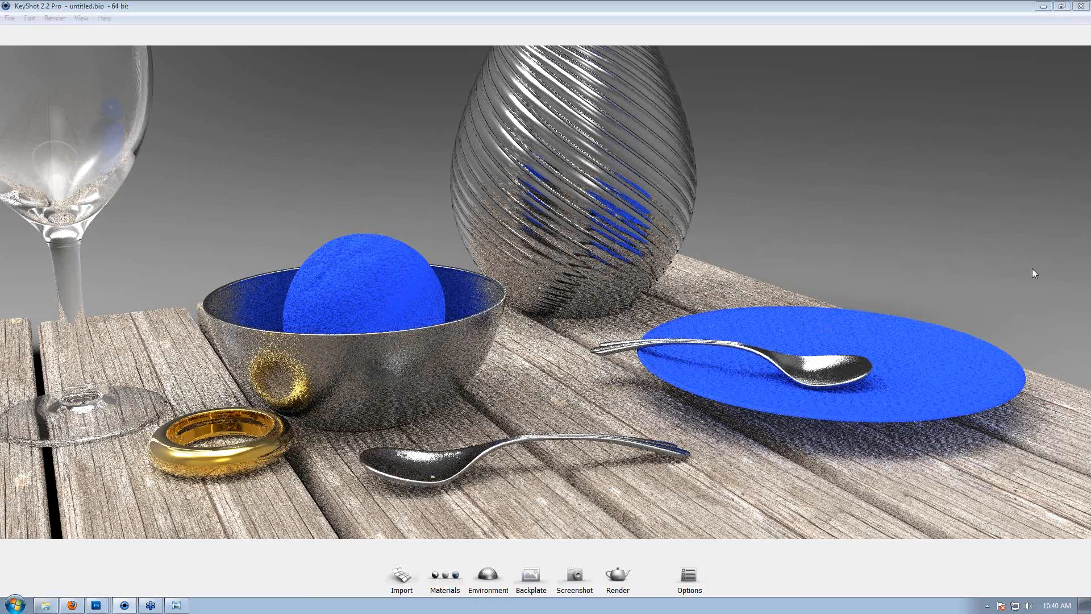
Change the blue plate's material type from Advanced to Metallic Paint with a metal coverage of 0.730.
{"action": "left_click", "coordinate": [854, 310]}
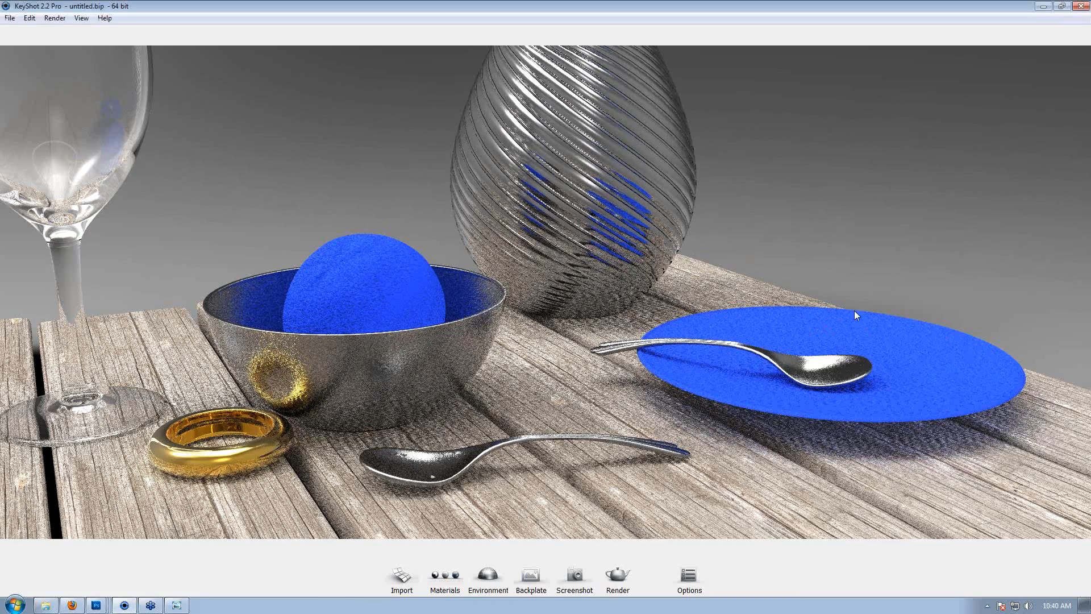
{"action": "double_click", "coordinate": [851, 323]}
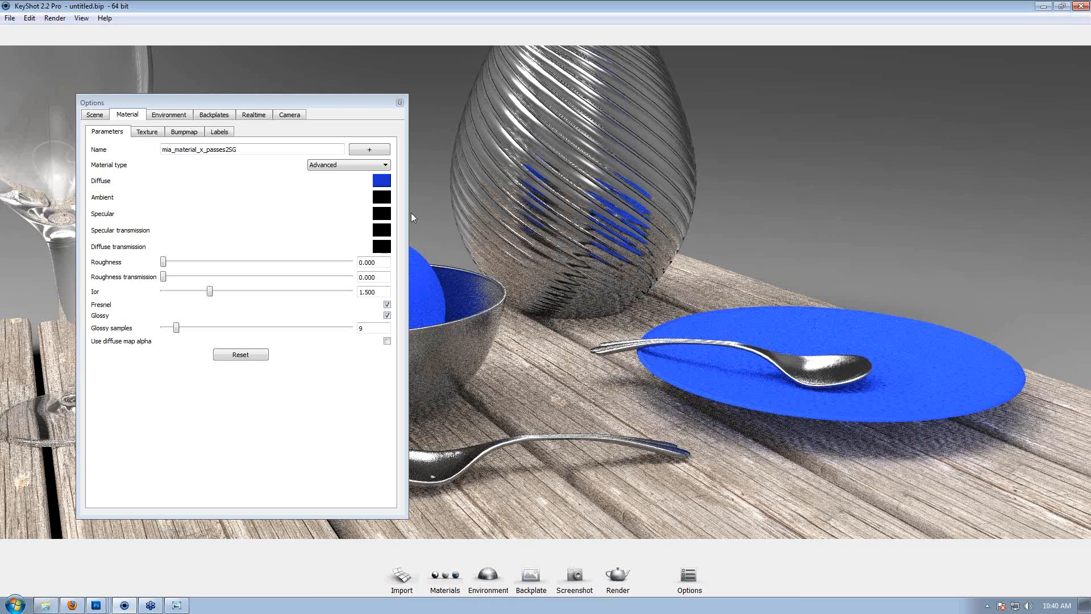
{"action": "left_click_drag", "start_coordinate": [352, 96], "coordinate": [327, 66]}
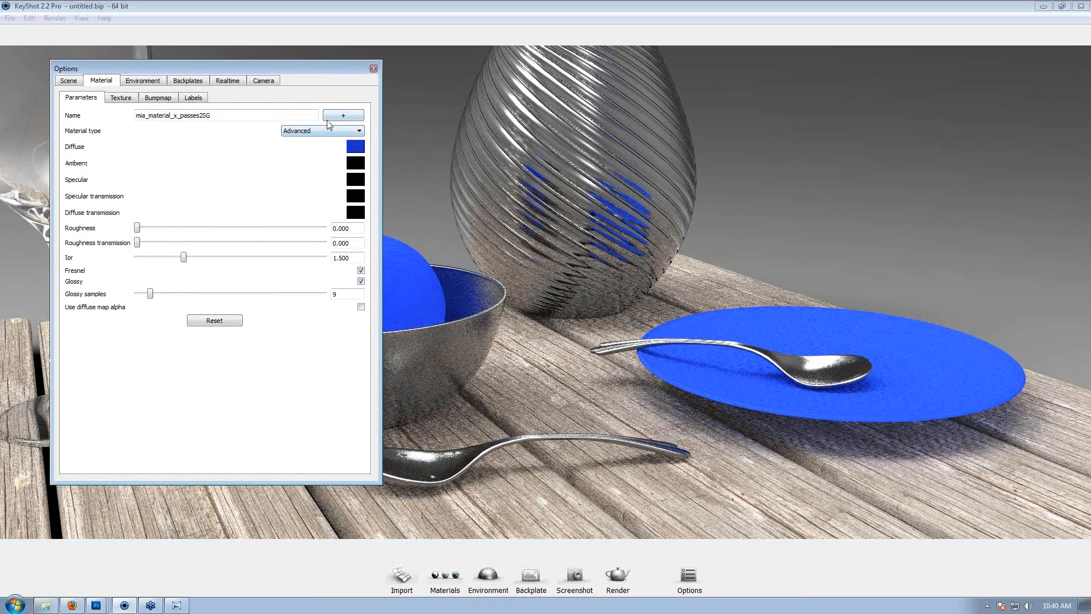
{"action": "left_click", "coordinate": [309, 131]}
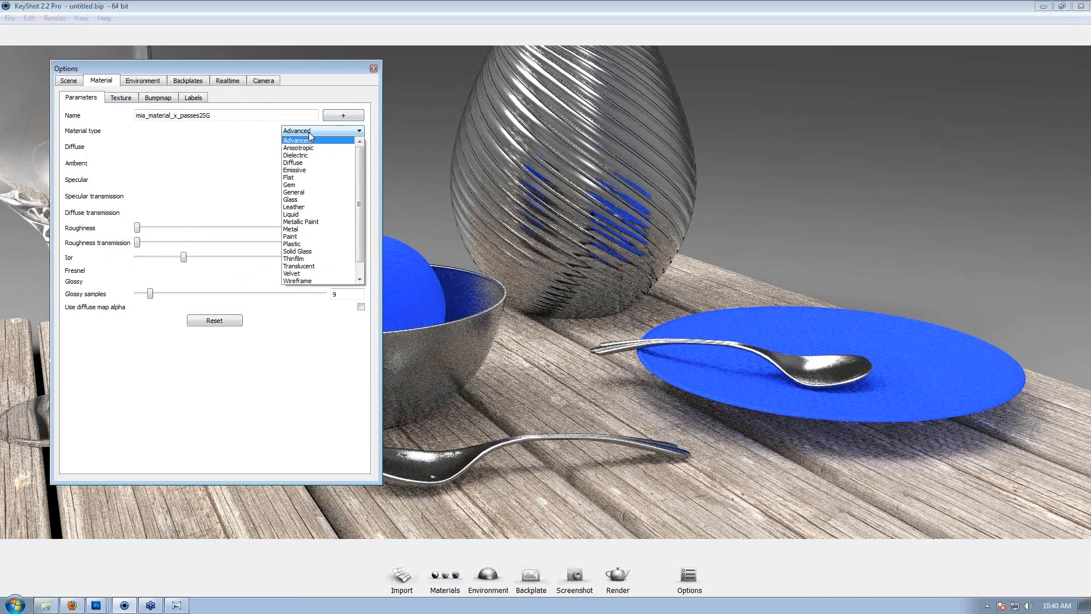
{"action": "left_click", "coordinate": [317, 222]}
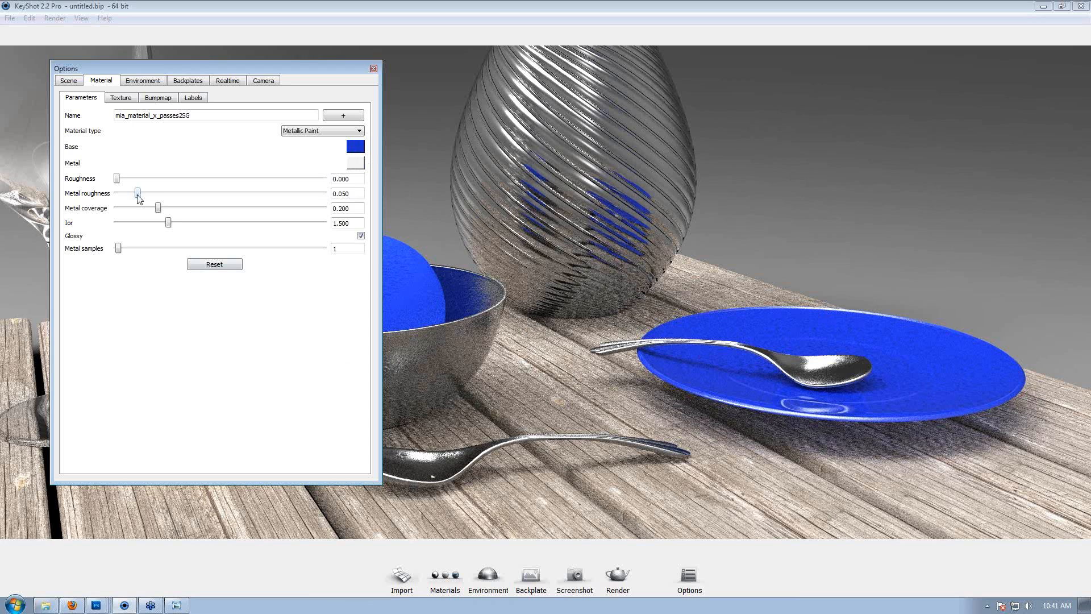
{"action": "left_click_drag", "start_coordinate": [159, 209], "coordinate": [268, 208]}
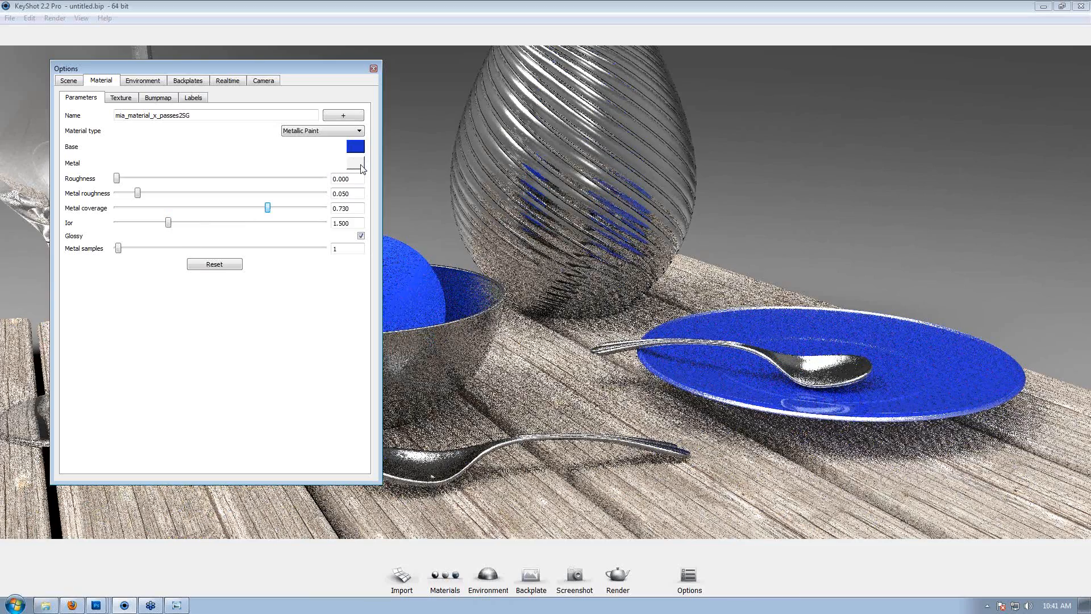
Try yellow and orange as the plate's metal color, and accept a near-white with RGB 243, 243, 243.
{"action": "left_click", "coordinate": [356, 163]}
{"action": "left_click", "coordinate": [313, 199]}
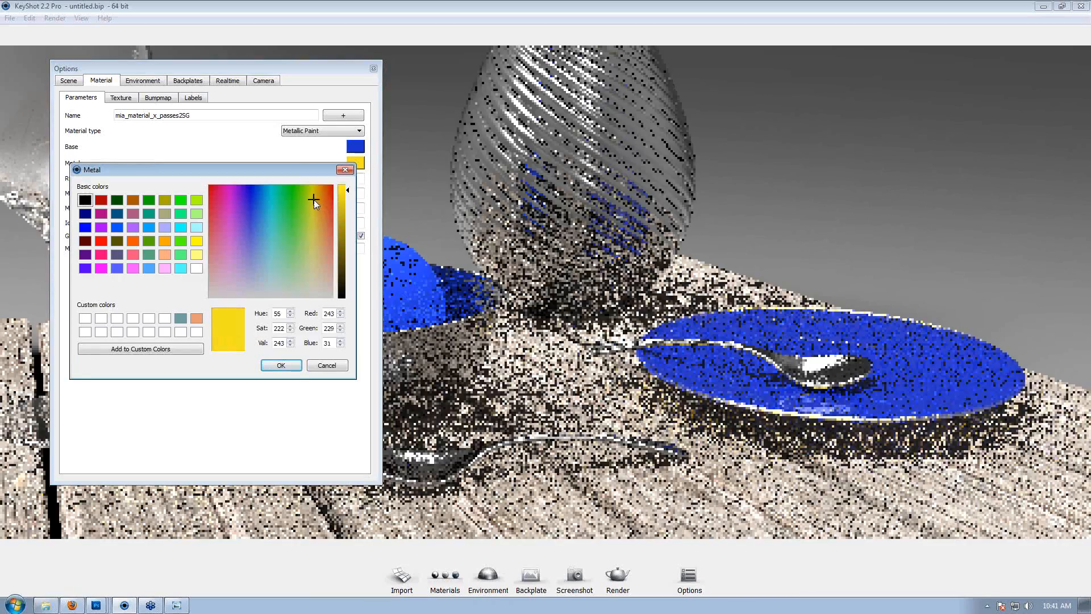
{"action": "left_click", "coordinate": [325, 186]}
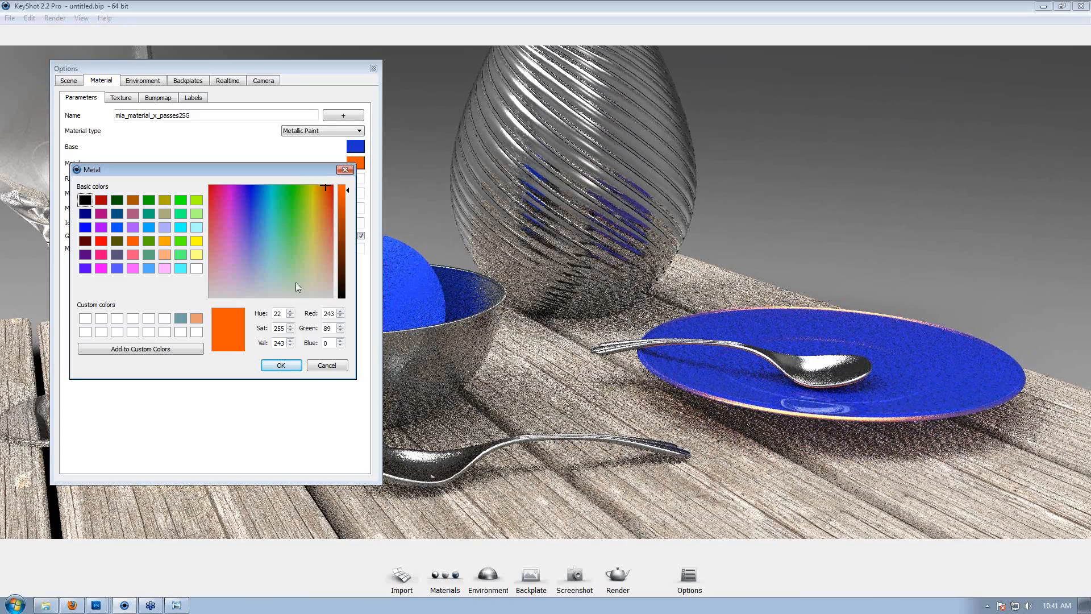
{"action": "left_click", "coordinate": [290, 295]}
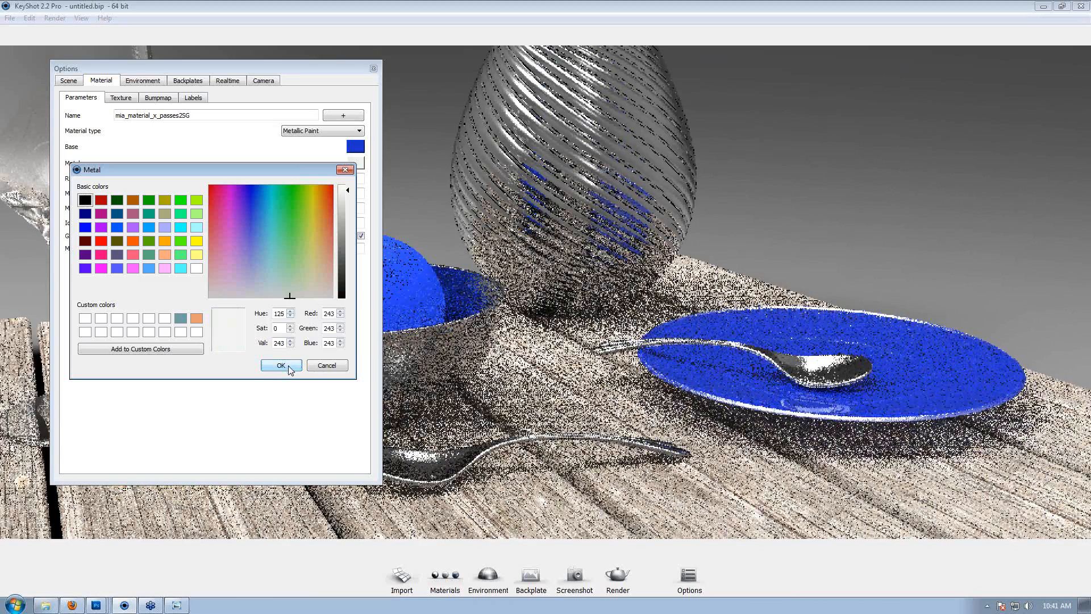
{"action": "left_click", "coordinate": [288, 366]}
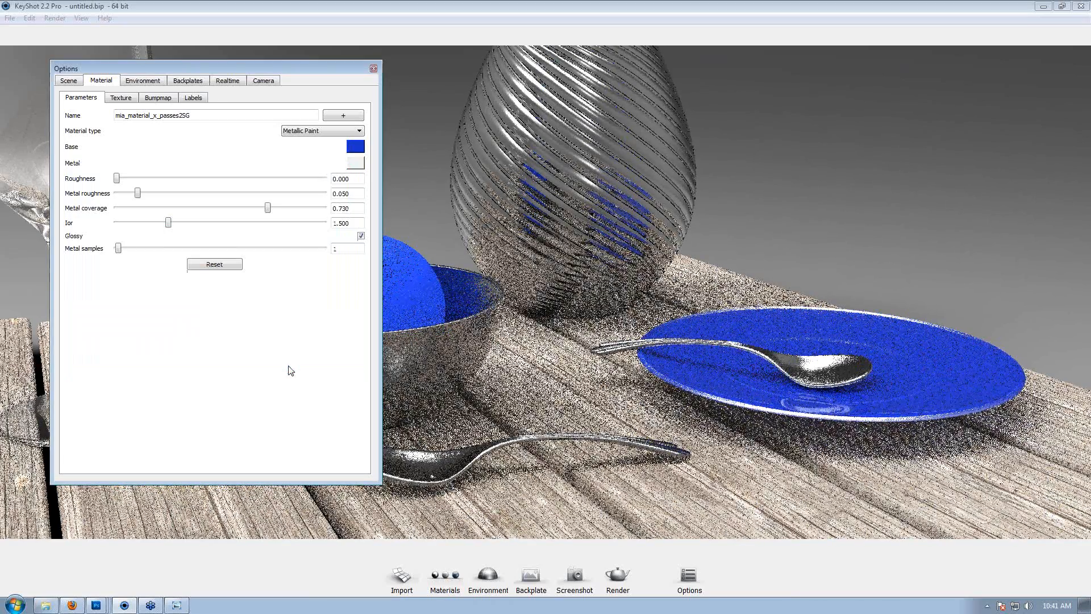
Set the plate's base color to a light grey with RGB 204, 204, 204 and accept it.
{"action": "left_click", "coordinate": [357, 147]}
{"action": "left_click", "coordinate": [292, 296]}
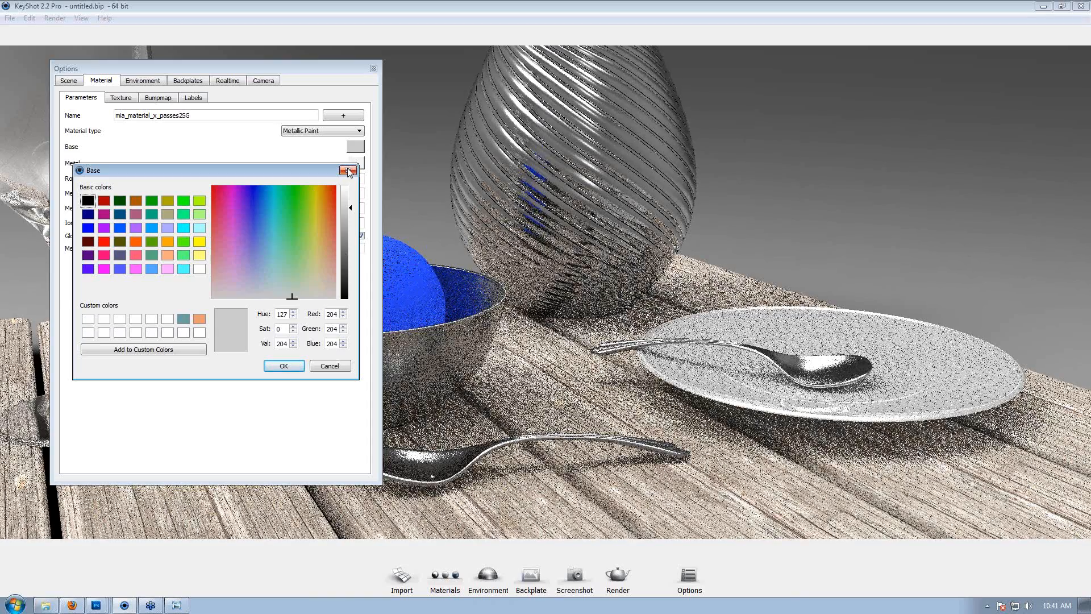
{"action": "left_click", "coordinate": [284, 366]}
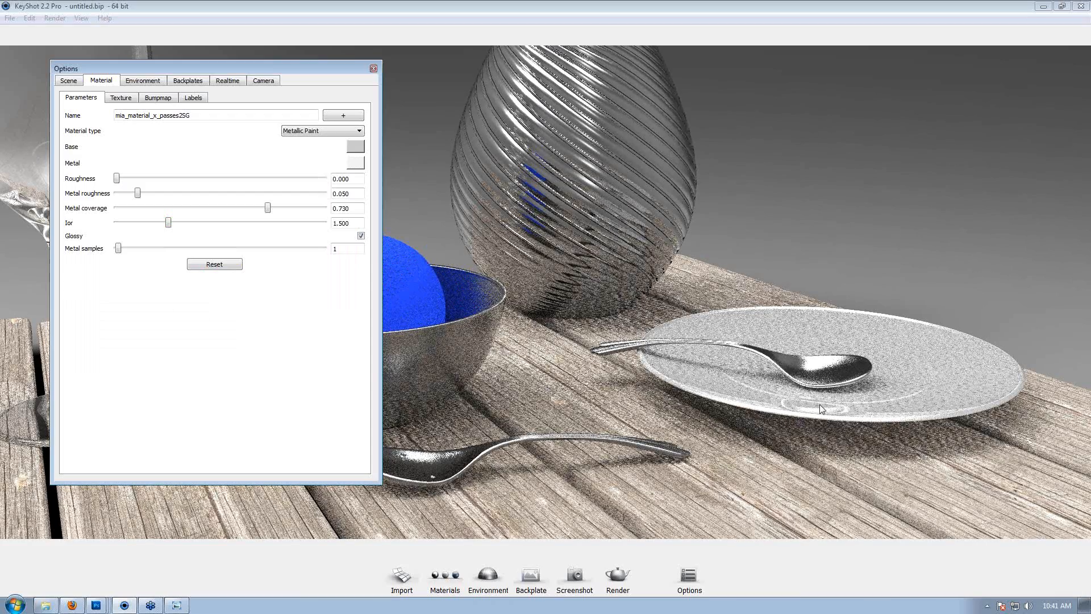
Lower the plate's metal coverage to 0.350 and add a slight roughness to its metallic paint.
{"action": "left_click_drag", "start_coordinate": [268, 208], "coordinate": [199, 209]}
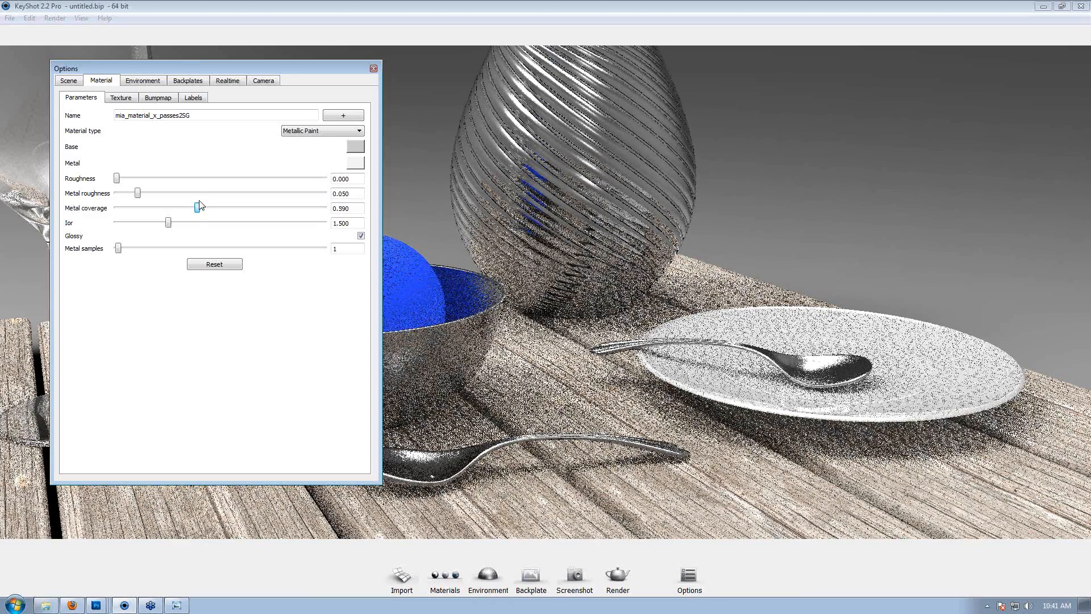
{"action": "left_click", "coordinate": [173, 206]}
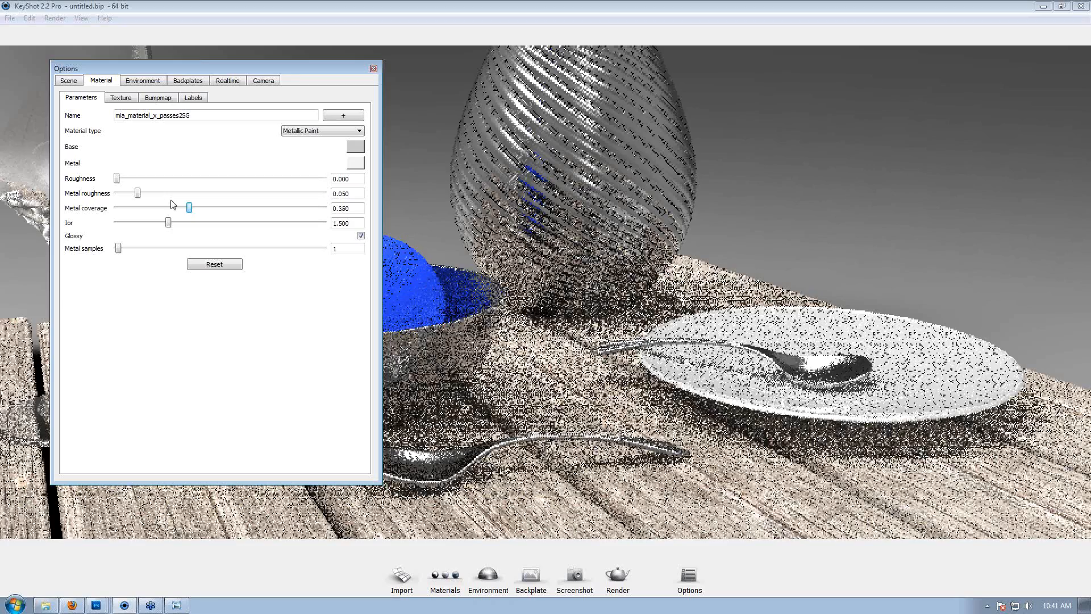
{"action": "left_click_drag", "start_coordinate": [117, 179], "coordinate": [124, 180]}
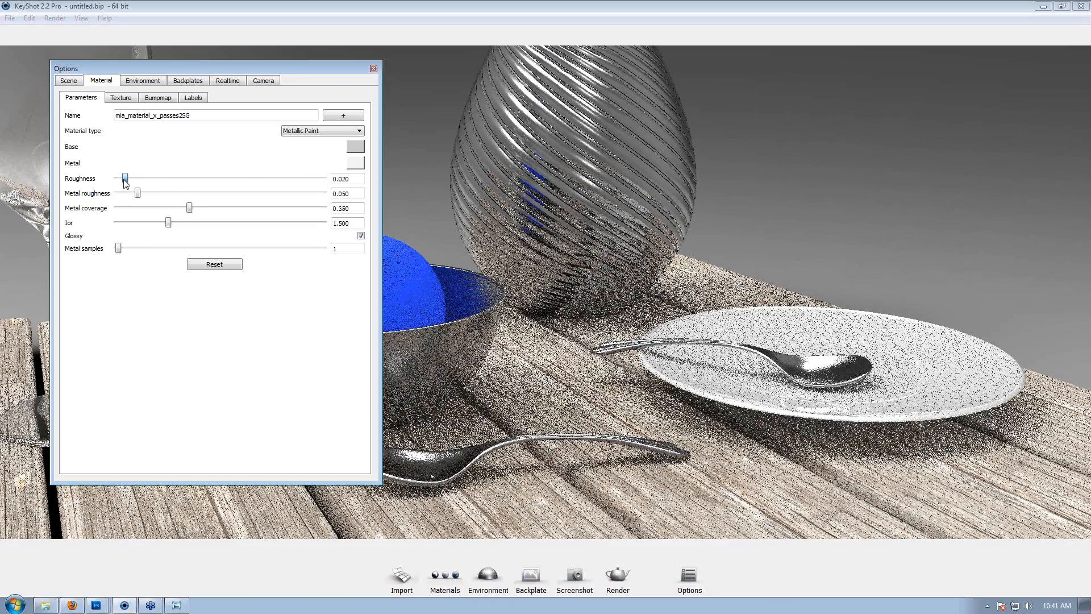
{"action": "left_click", "coordinate": [132, 181]}
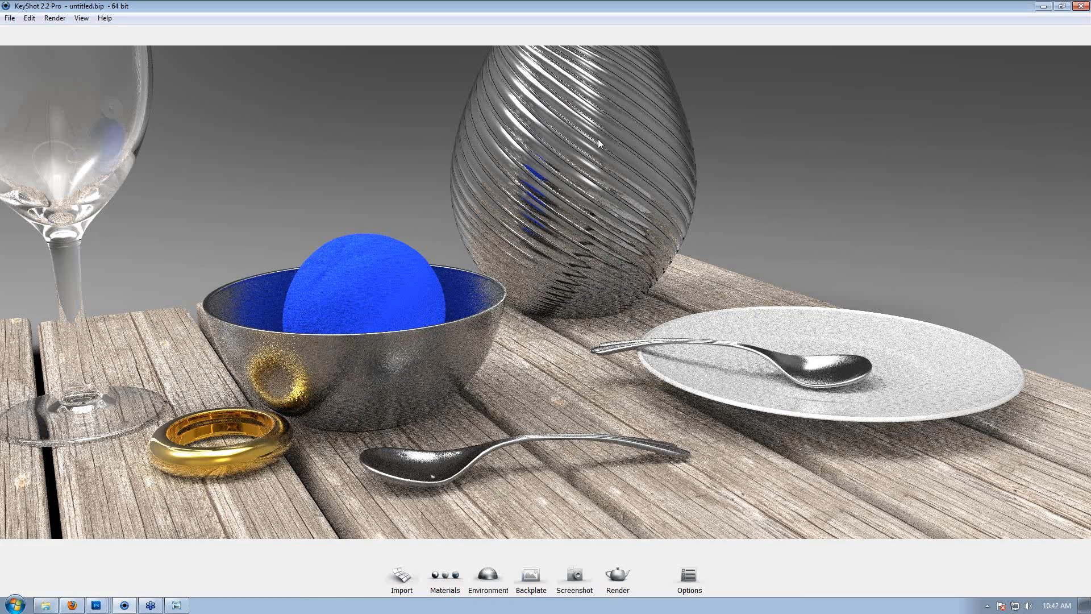
Change the material type of the blue fruit in the bowl from Advanced to Translucent.
{"action": "double_click", "coordinate": [411, 332]}
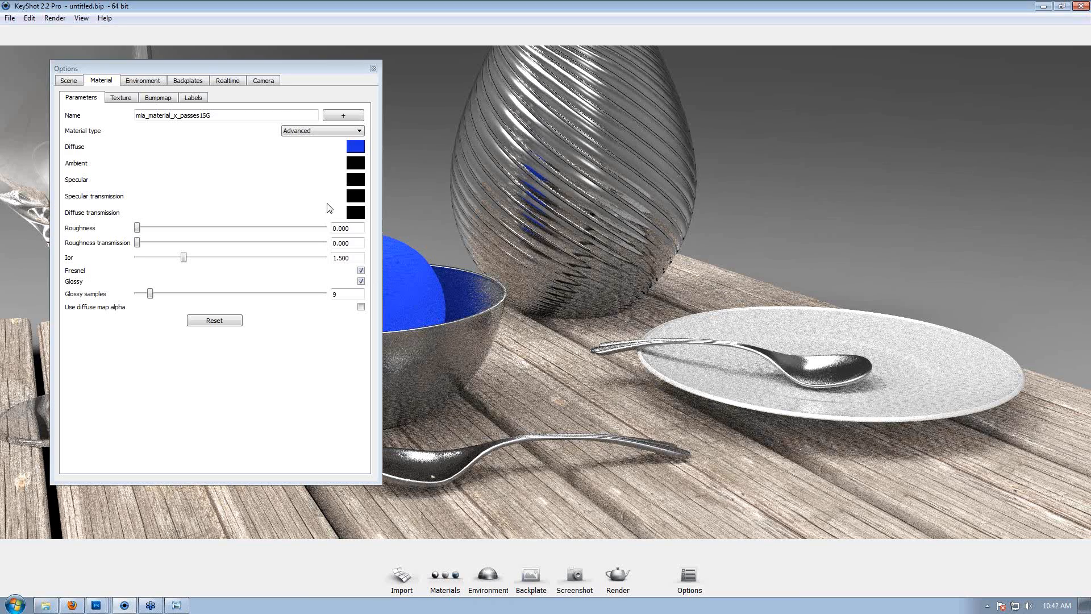
{"action": "left_click_drag", "start_coordinate": [264, 65], "coordinate": [724, 63]}
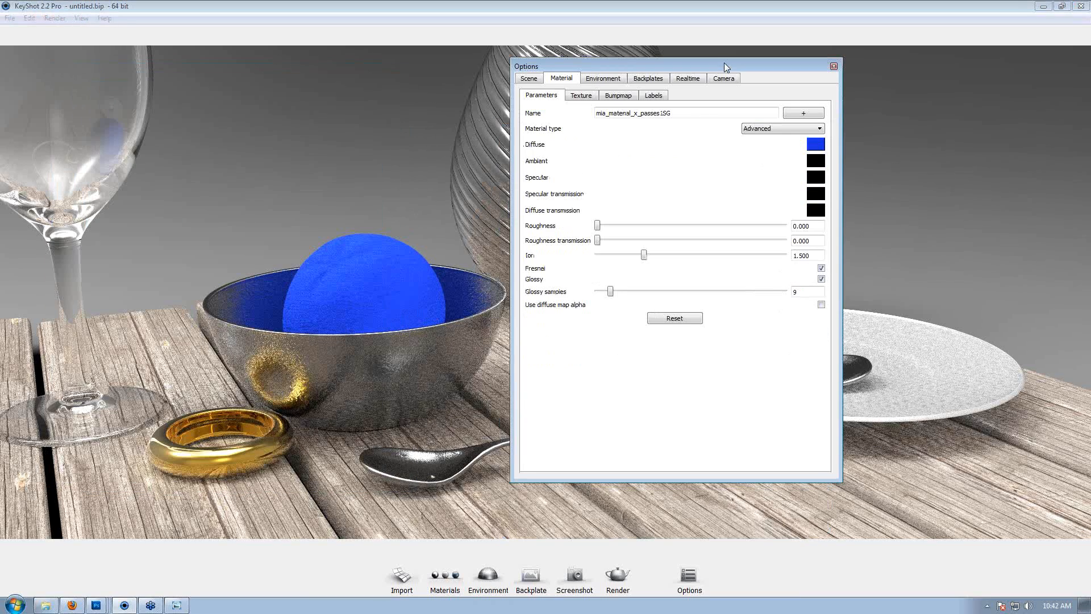
{"action": "left_click", "coordinate": [771, 128]}
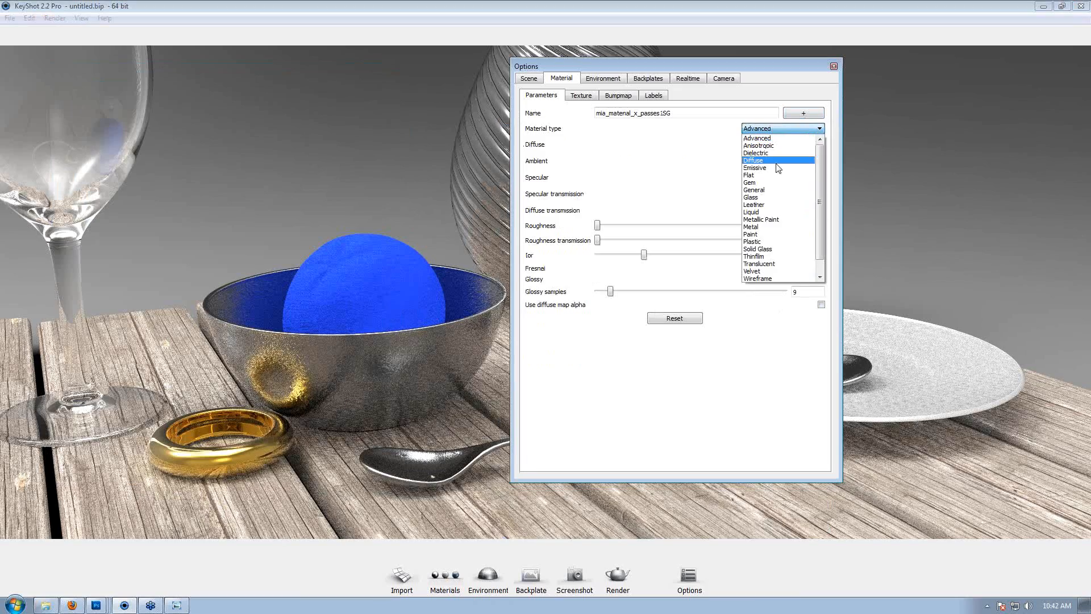
{"action": "left_click", "coordinate": [774, 264]}
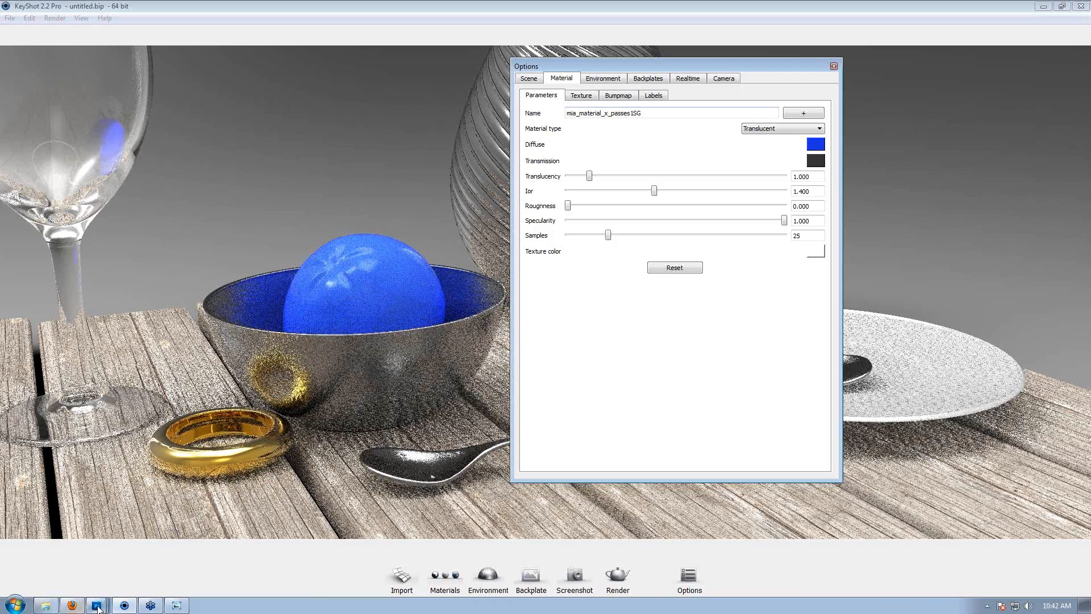
Switch to Photoshop and open Orange_For_Normal.jpg from the Orange folder inside Still life.
{"action": "mouse_move", "coordinate": [97, 606]}
{"action": "left_click", "coordinate": [67, 546]}
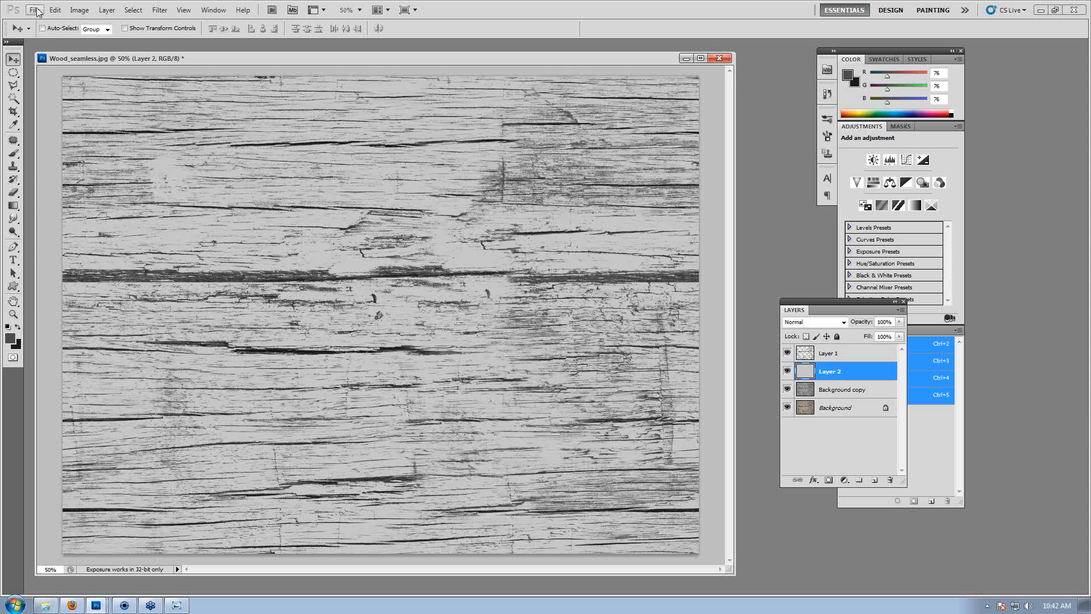
{"action": "left_click", "coordinate": [35, 10]}
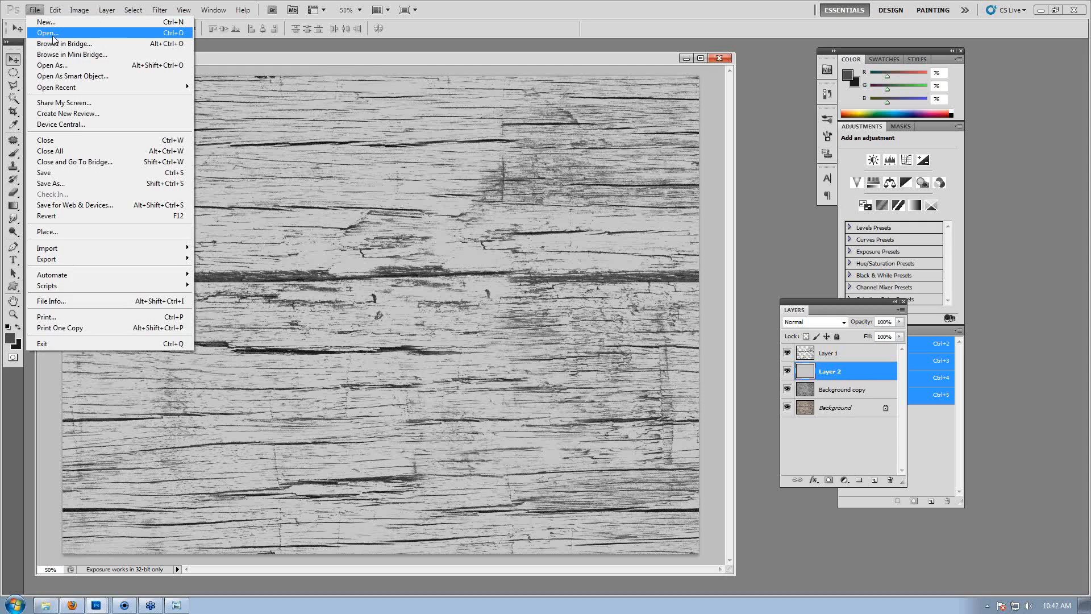
{"action": "left_click", "coordinate": [53, 37]}
{"action": "left_click", "coordinate": [617, 133]}
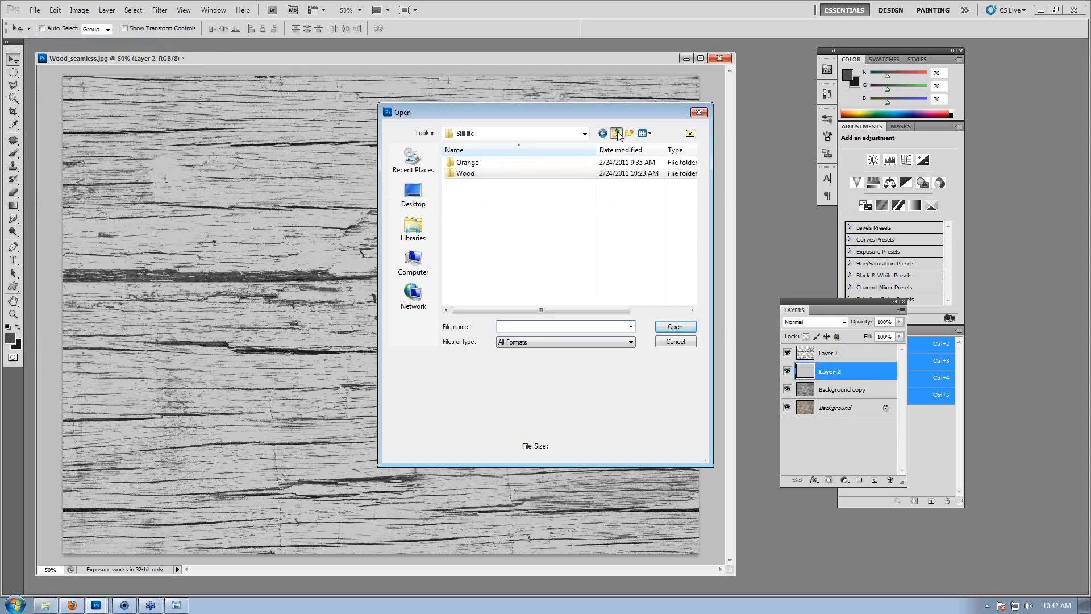
{"action": "left_click", "coordinate": [518, 162]}
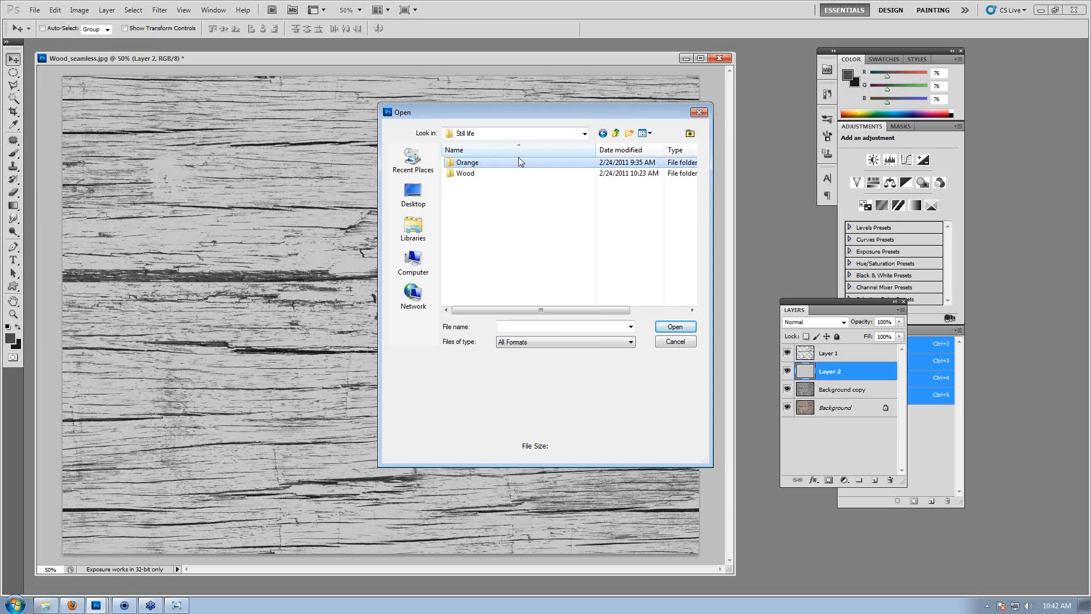
{"action": "double_click", "coordinate": [518, 162]}
{"action": "double_click", "coordinate": [510, 162]}
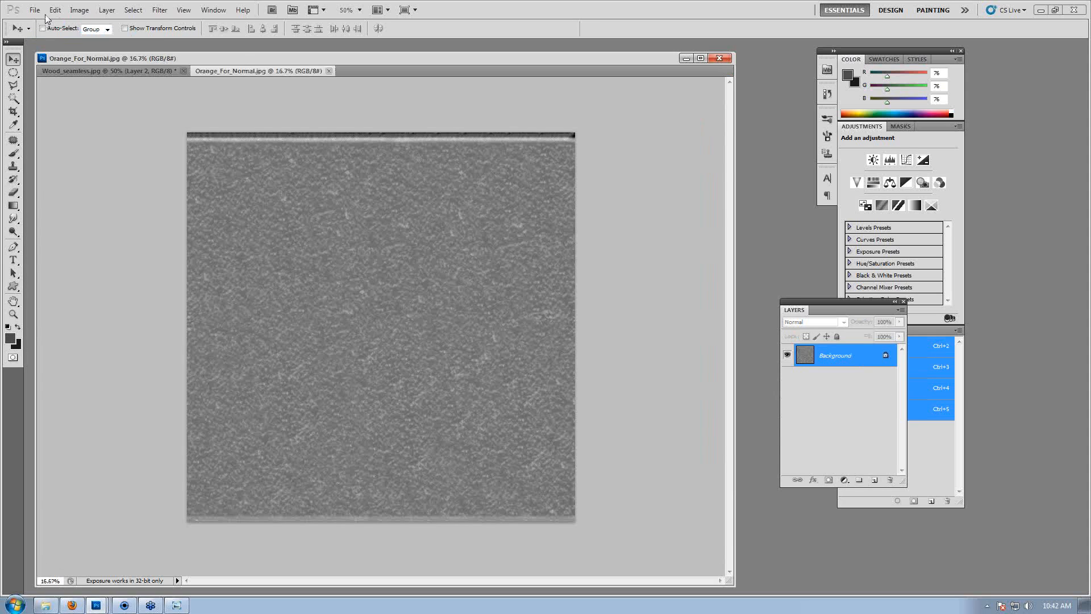
Open the scanned peel image orange_start.jpg and detach it into its own floating window.
{"action": "left_click", "coordinate": [34, 10]}
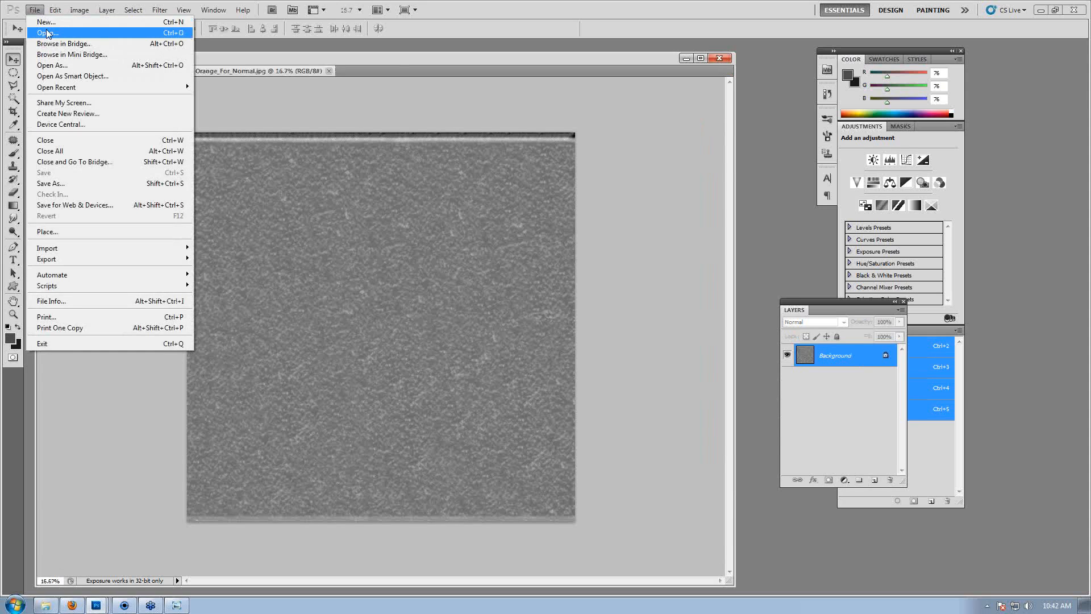
{"action": "left_click", "coordinate": [48, 33]}
{"action": "left_click", "coordinate": [460, 175]}
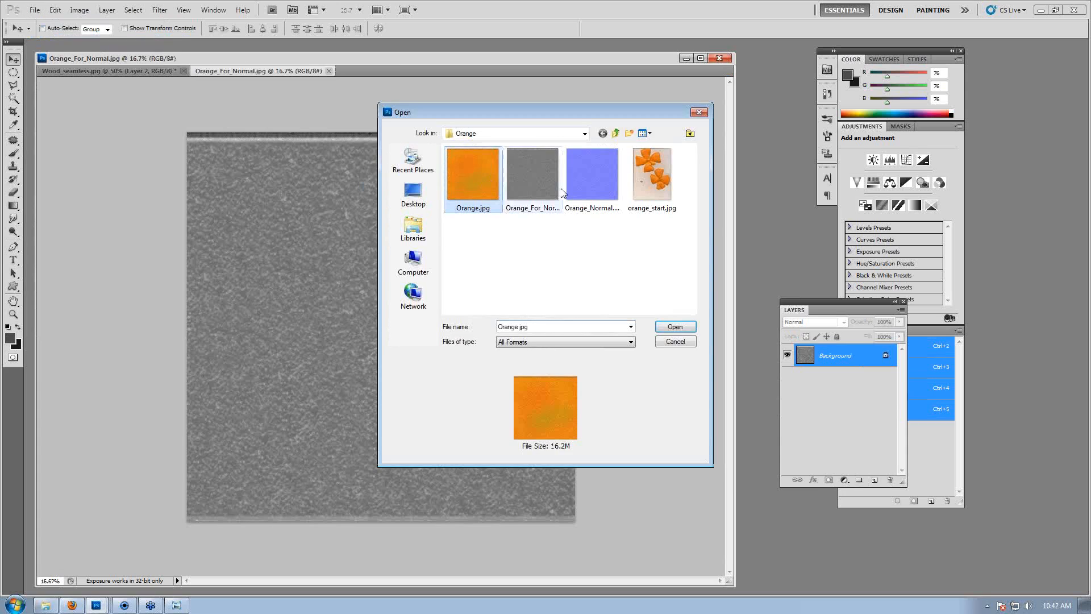
{"action": "left_click", "coordinate": [664, 177]}
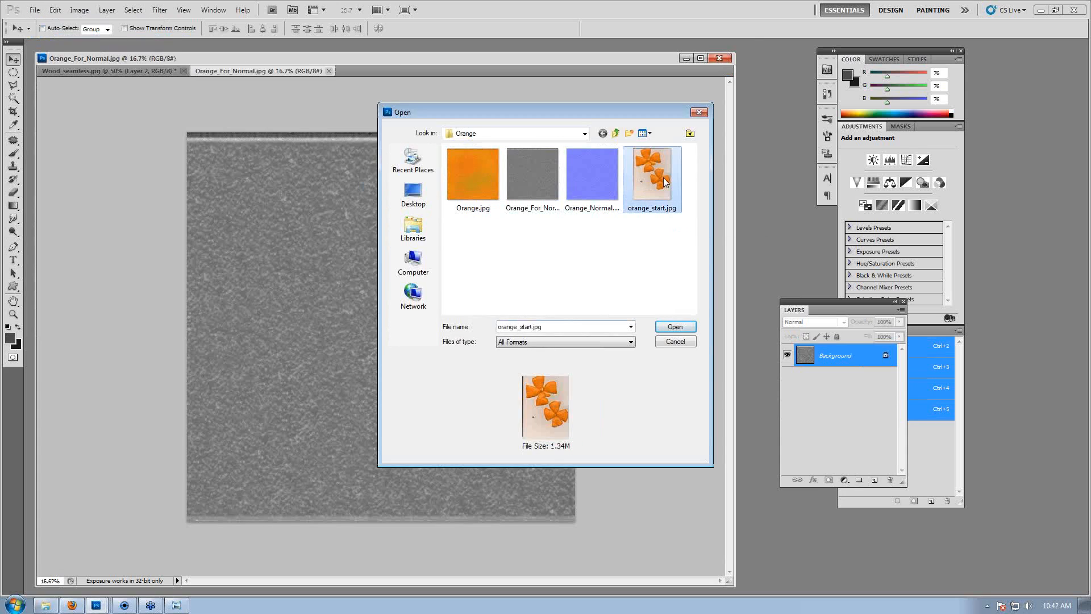
{"action": "double_click", "coordinate": [663, 177]}
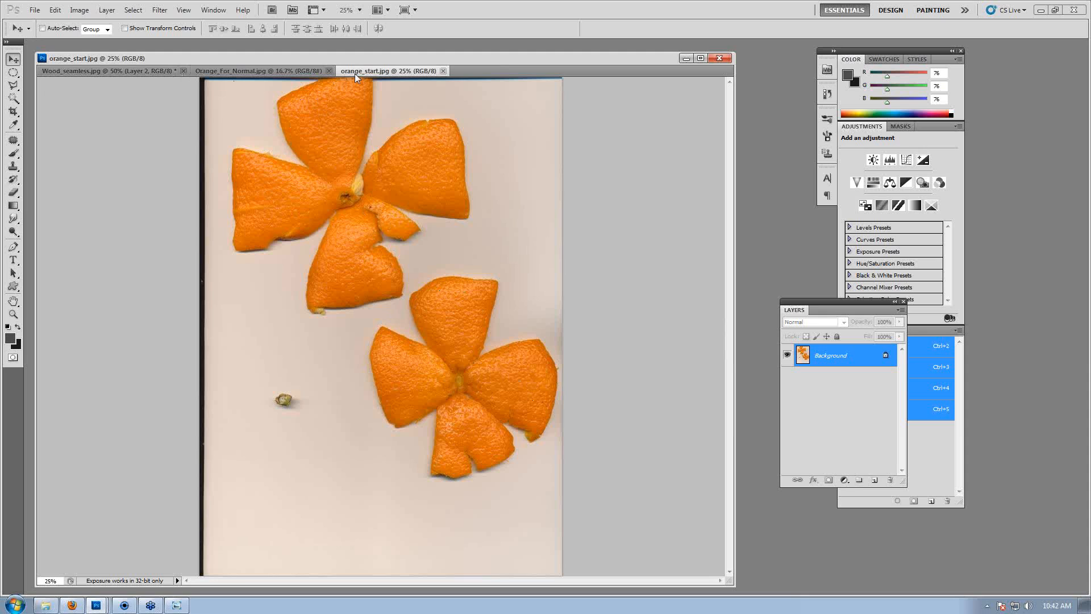
{"action": "left_click_drag", "start_coordinate": [351, 73], "coordinate": [78, 34]}
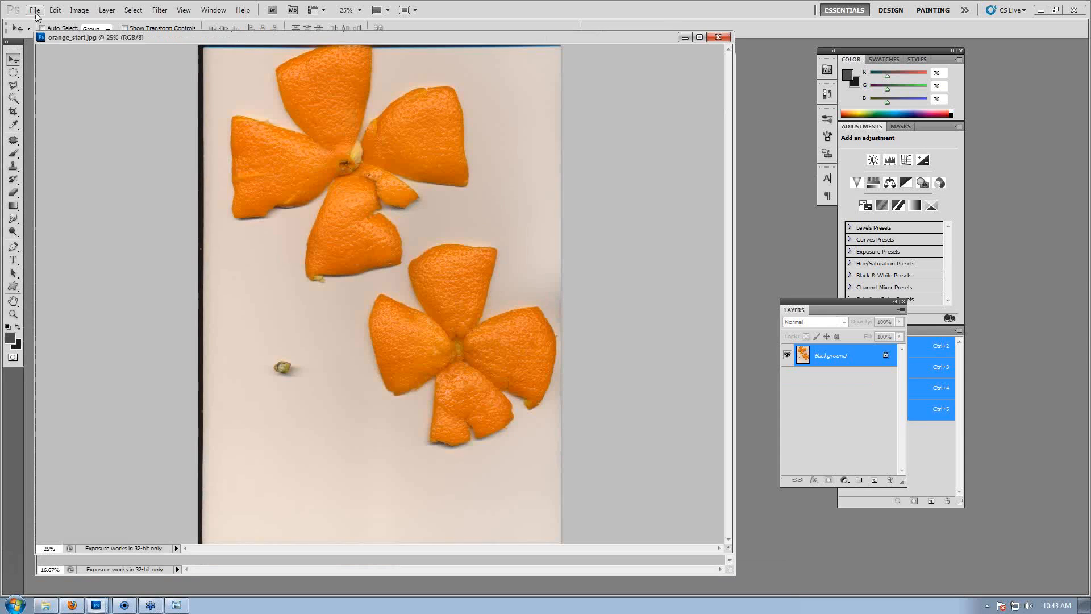
Open the finished texture Orange.jpg in a separate floating window and place it over orange_start.jpg for comparison.
{"action": "left_click", "coordinate": [35, 10]}
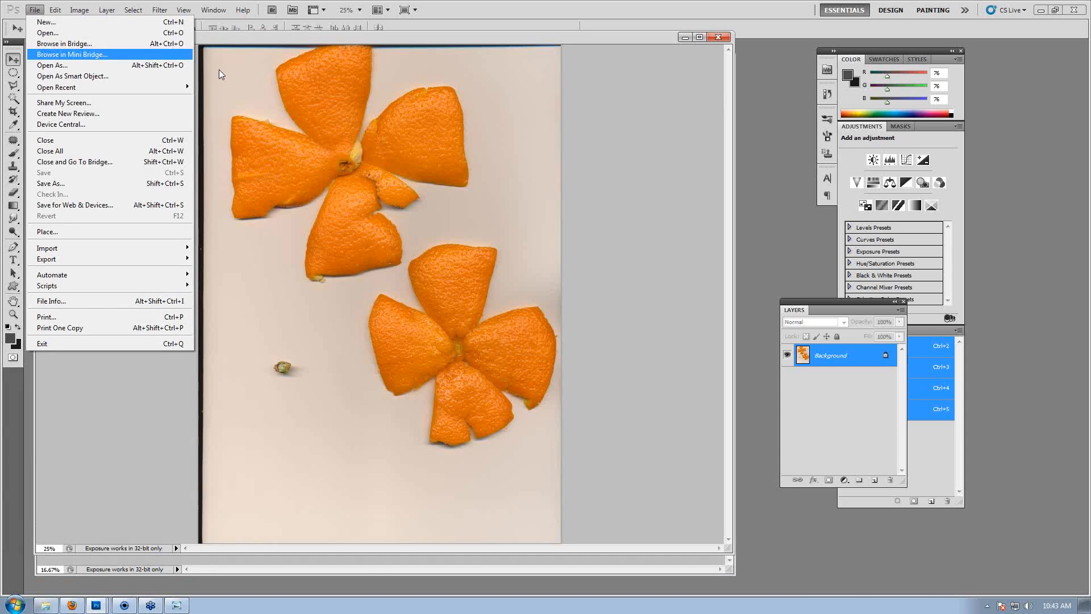
{"action": "left_click", "coordinate": [64, 36]}
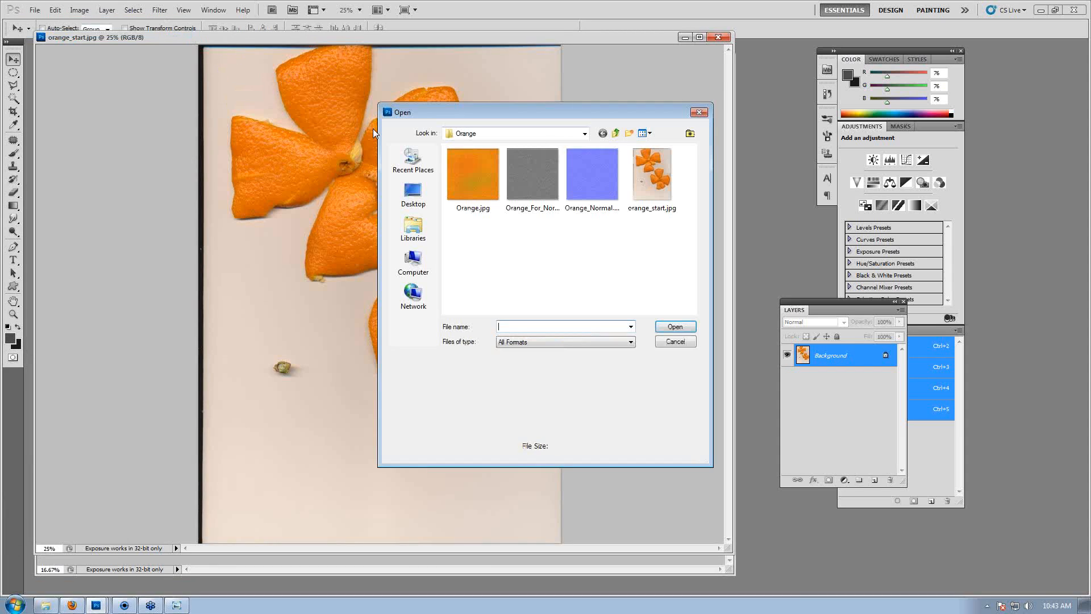
{"action": "double_click", "coordinate": [437, 173]}
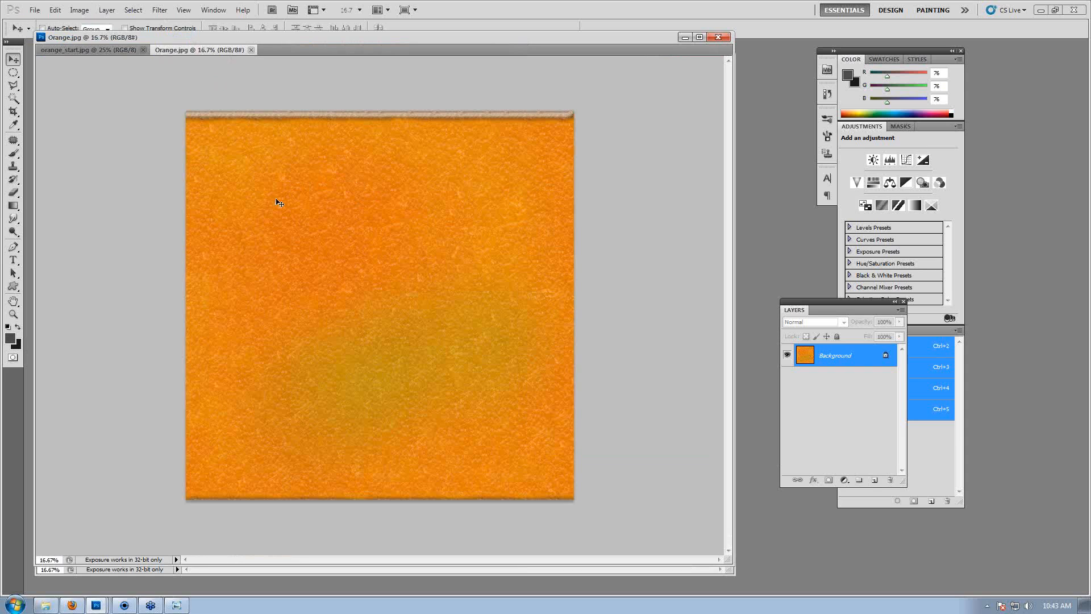
{"action": "left_click_drag", "start_coordinate": [215, 52], "coordinate": [309, 110]}
{"action": "left_click", "coordinate": [327, 55]}
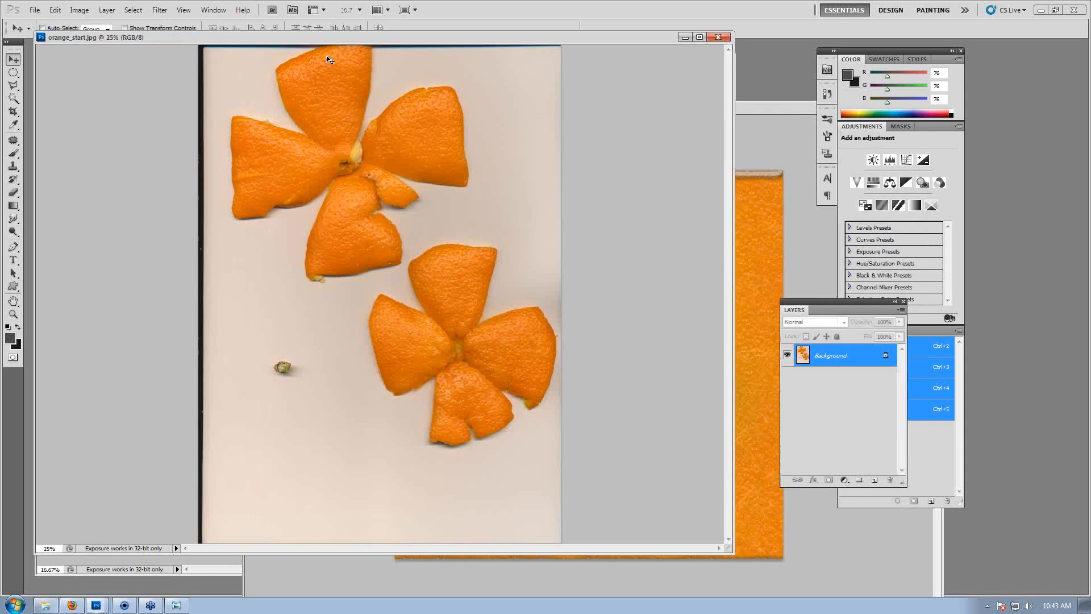
{"action": "left_click", "coordinate": [790, 135]}
{"action": "left_click_drag", "start_coordinate": [570, 108], "coordinate": [385, 76]}
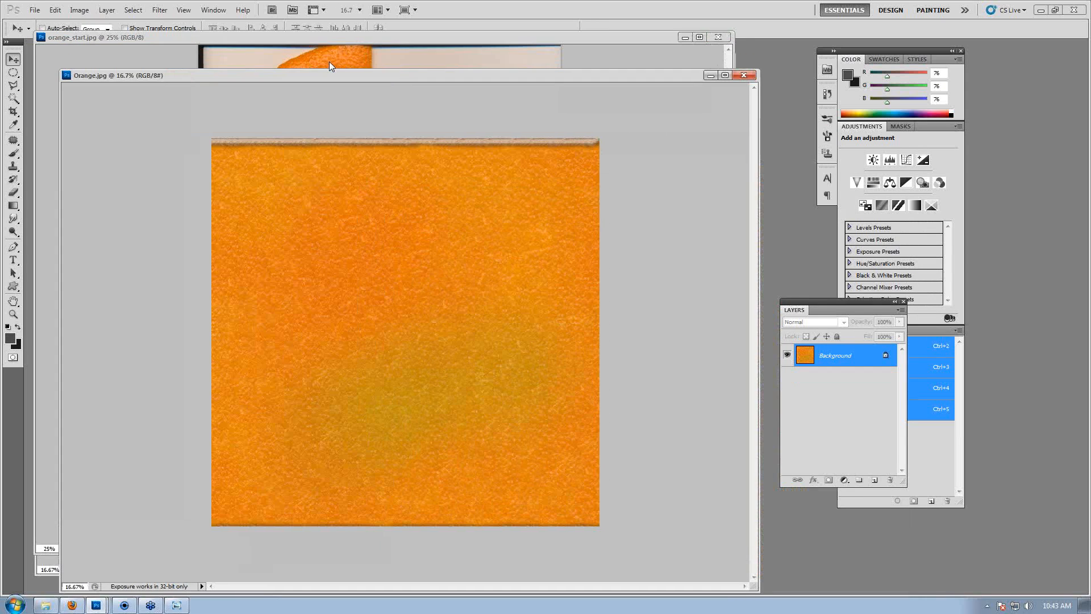
Clone peel texture onto the blank background of orange_start.jpg with the Clone Stamp tool, and bring Orange.jpg back to the front.
{"action": "left_click", "coordinate": [135, 48]}
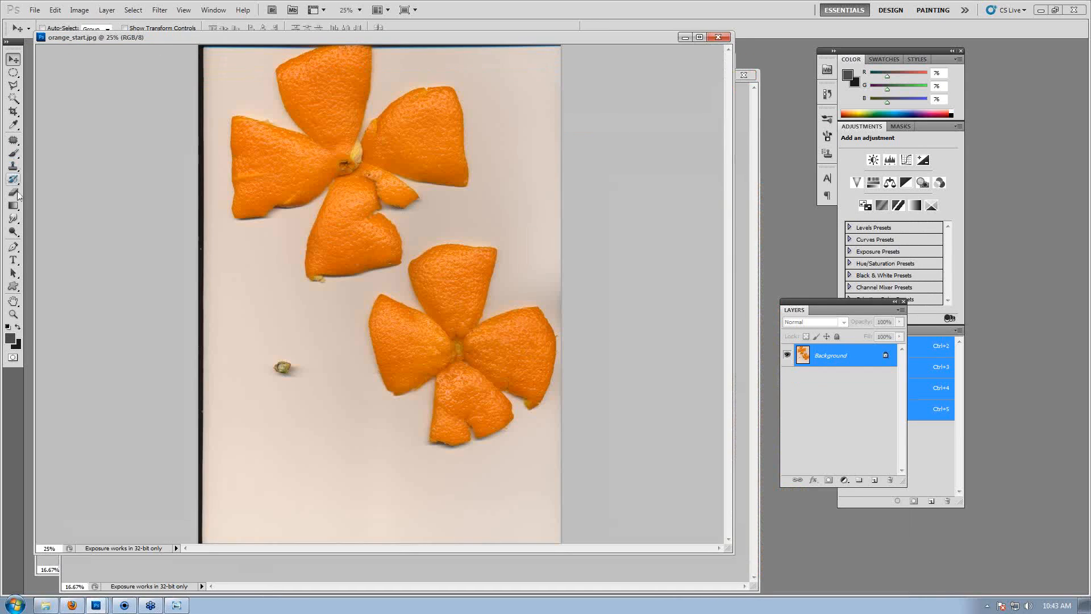
{"action": "left_click", "coordinate": [13, 166]}
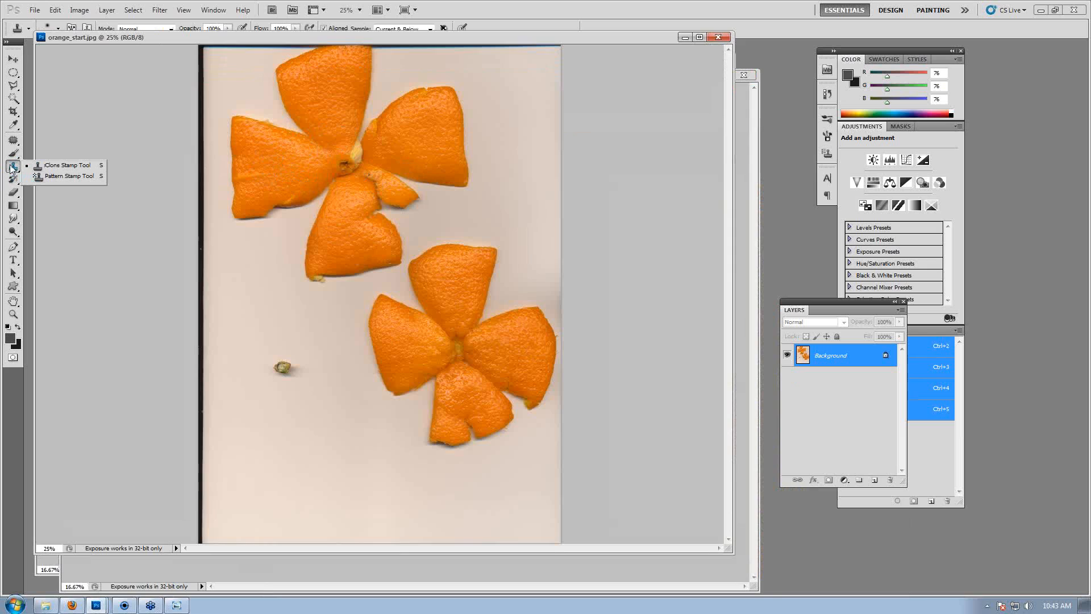
{"action": "left_click", "coordinate": [276, 163]}
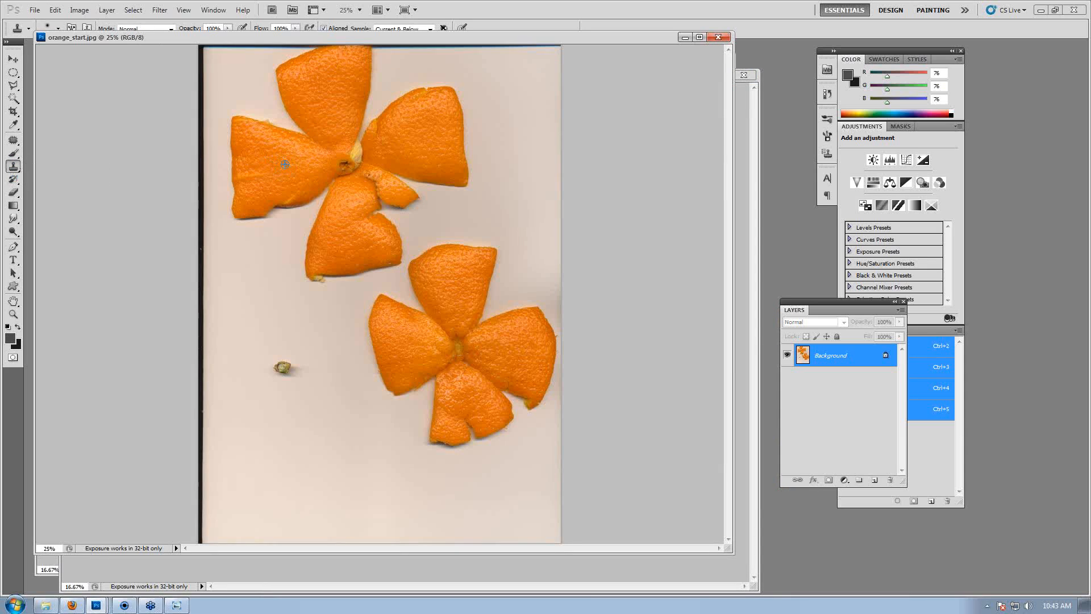
{"action": "left_click", "coordinate": [283, 164], "text": "alt"}
{"action": "left_click", "coordinate": [267, 237]}
{"action": "mouse_move", "coordinate": [261, 284]}
{"action": "left_mouse_down"}
{"action": "mouse_move", "coordinate": [250, 293]}
{"action": "mouse_move", "coordinate": [269, 283]}
{"action": "mouse_move", "coordinate": [257, 275]}
{"action": "mouse_move", "coordinate": [241, 280]}
{"action": "mouse_move", "coordinate": [255, 290]}
{"action": "mouse_move", "coordinate": [251, 338]}
{"action": "mouse_move", "coordinate": [241, 358]}
{"action": "mouse_move", "coordinate": [224, 356]}
{"action": "mouse_move", "coordinate": [239, 363]}
{"action": "mouse_move", "coordinate": [253, 353]}
{"action": "mouse_move", "coordinate": [259, 293]}
{"action": "mouse_move", "coordinate": [239, 272]}
{"action": "mouse_move", "coordinate": [258, 256]}
{"action": "mouse_move", "coordinate": [287, 275]}
{"action": "mouse_move", "coordinate": [272, 284]}
{"action": "mouse_move", "coordinate": [280, 302]}
{"action": "mouse_move", "coordinate": [259, 329]}
{"action": "mouse_move", "coordinate": [283, 284]}
{"action": "mouse_move", "coordinate": [225, 269]}
{"action": "mouse_move", "coordinate": [251, 315]}
{"action": "left_mouse_up"}
{"action": "left_click", "coordinate": [281, 168], "text": "alt"}
{"action": "key", "text": "alt"}
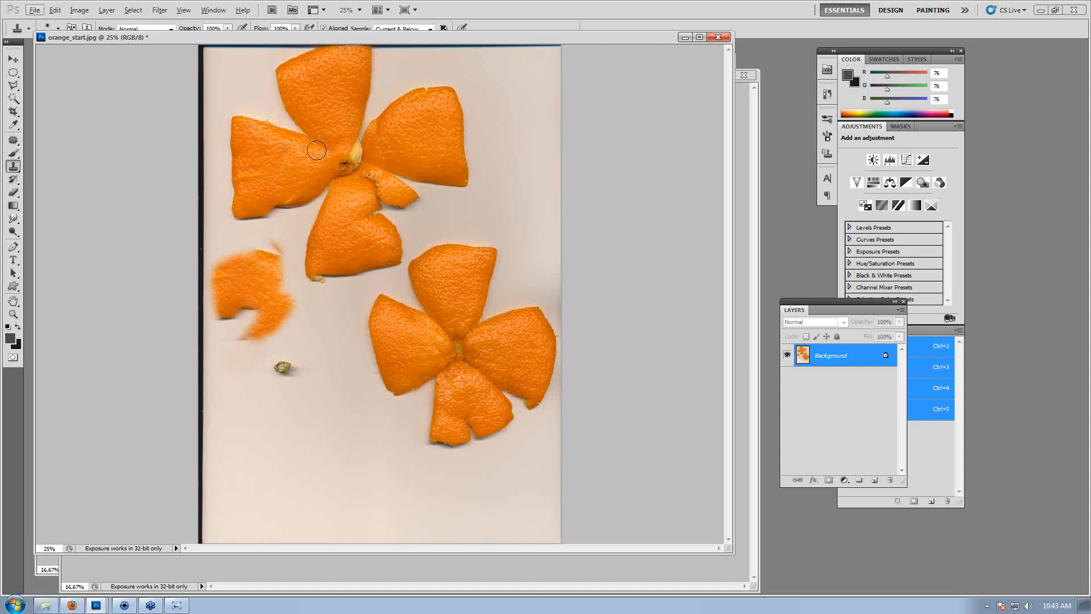
{"action": "left_click", "coordinate": [749, 128]}
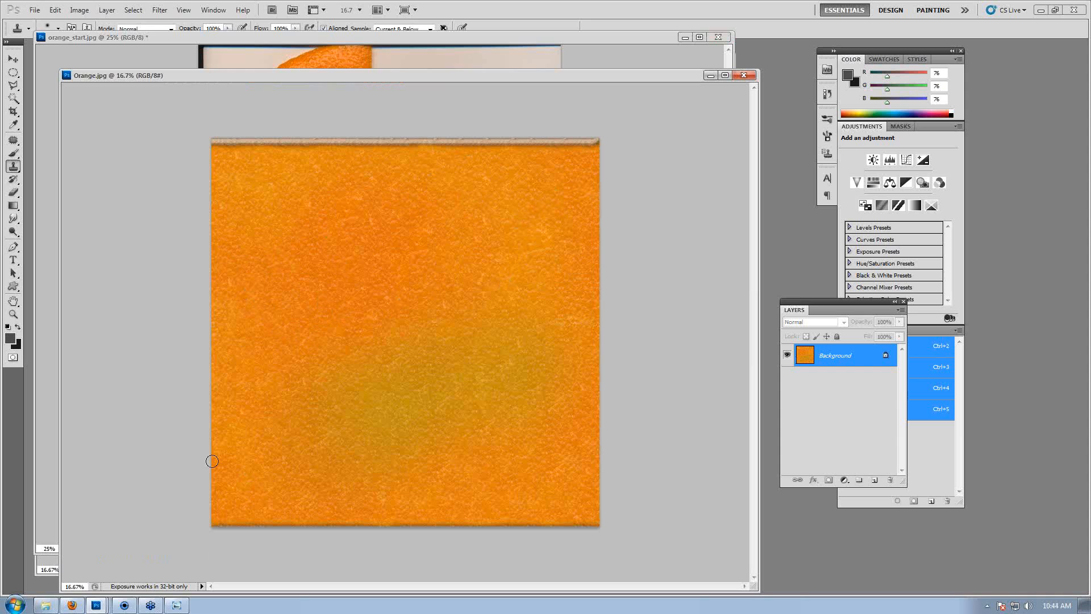
Return to KeyShot and load Orange.jpg from the webinar's Textures > Still life > Orange folder as the fruit's texture.
{"action": "left_click", "coordinate": [126, 606]}
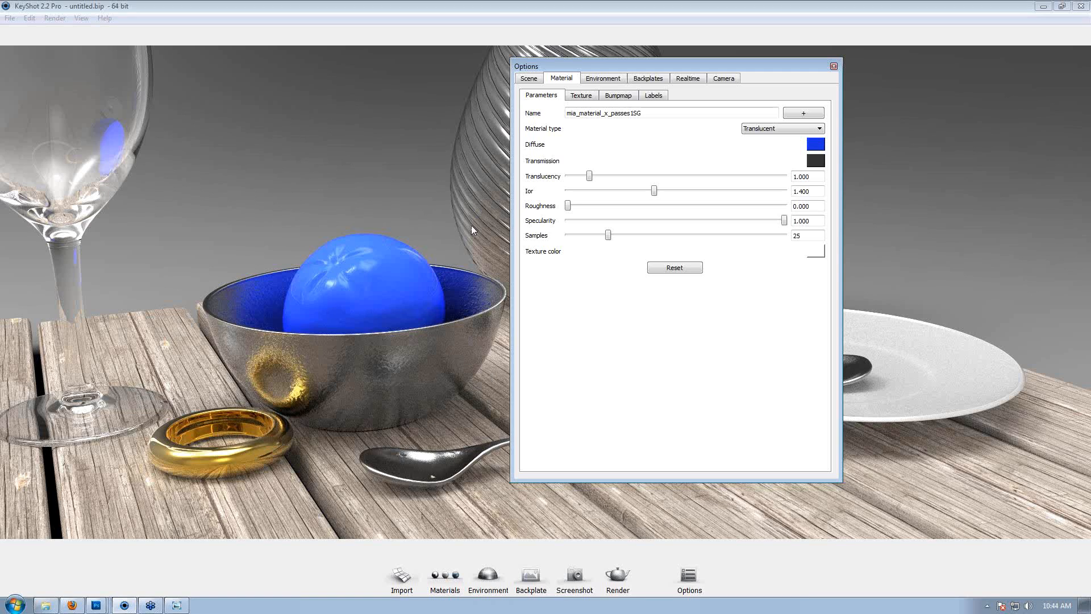
{"action": "left_click", "coordinate": [581, 95]}
{"action": "left_click", "coordinate": [606, 152]}
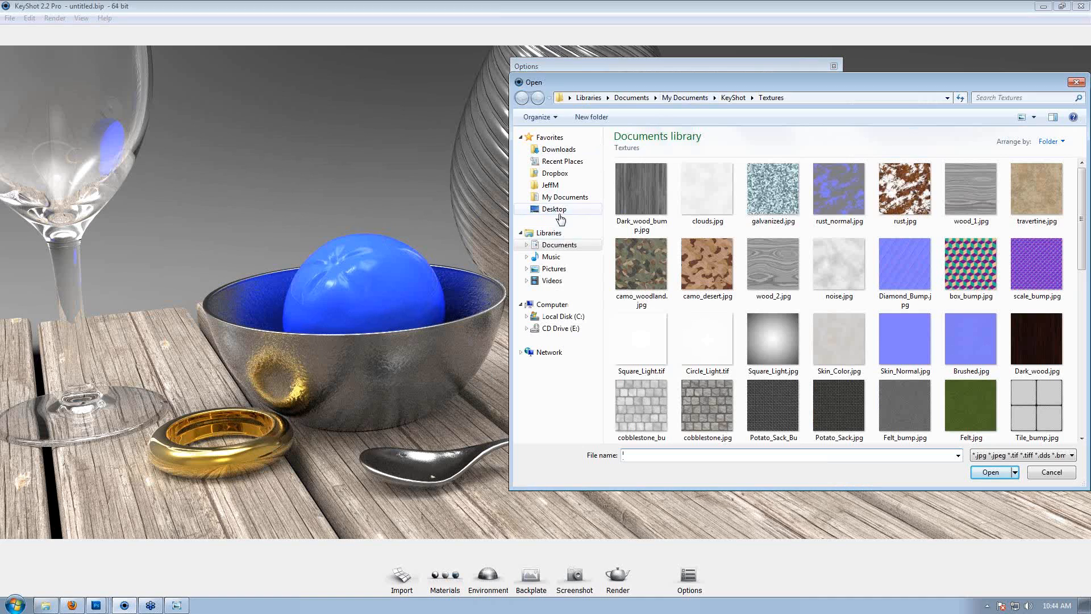
{"action": "left_click", "coordinate": [555, 210]}
{"action": "left_click_drag", "start_coordinate": [730, 84], "coordinate": [604, 82]}
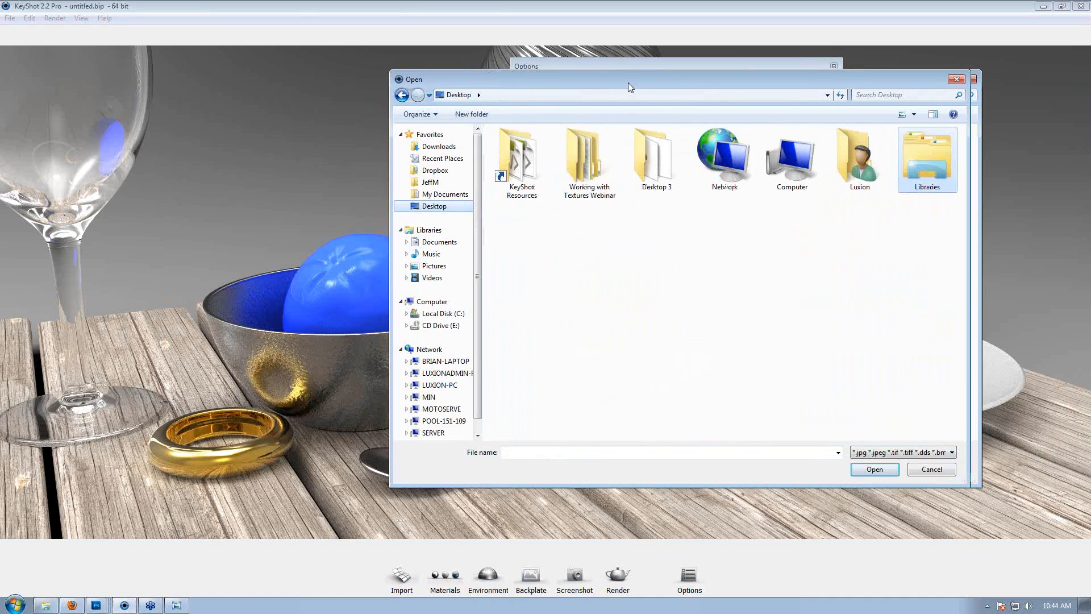
{"action": "double_click", "coordinate": [583, 165]}
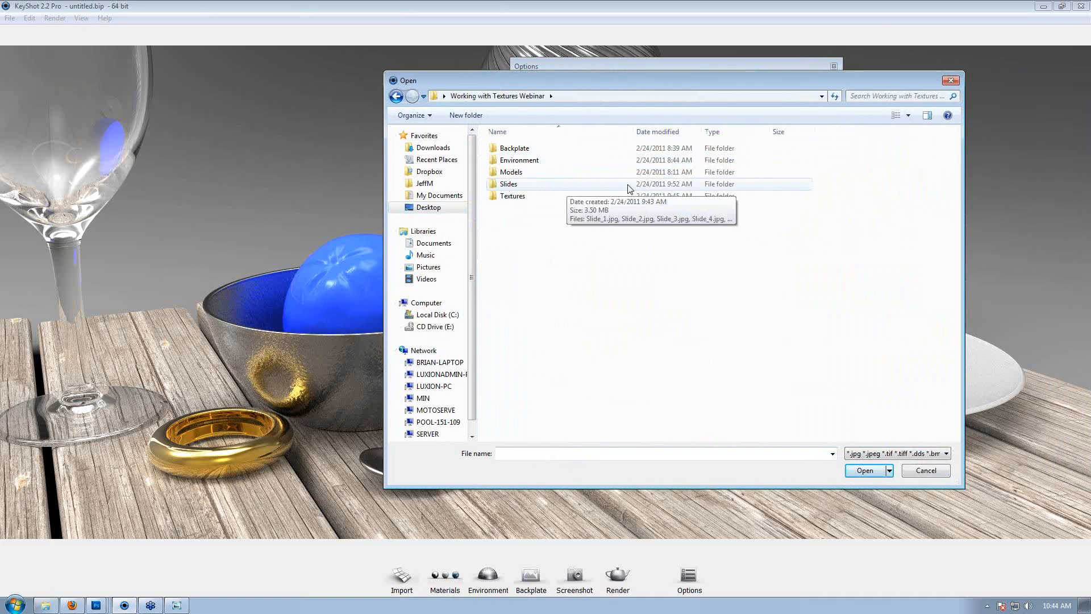
{"action": "double_click", "coordinate": [525, 196]}
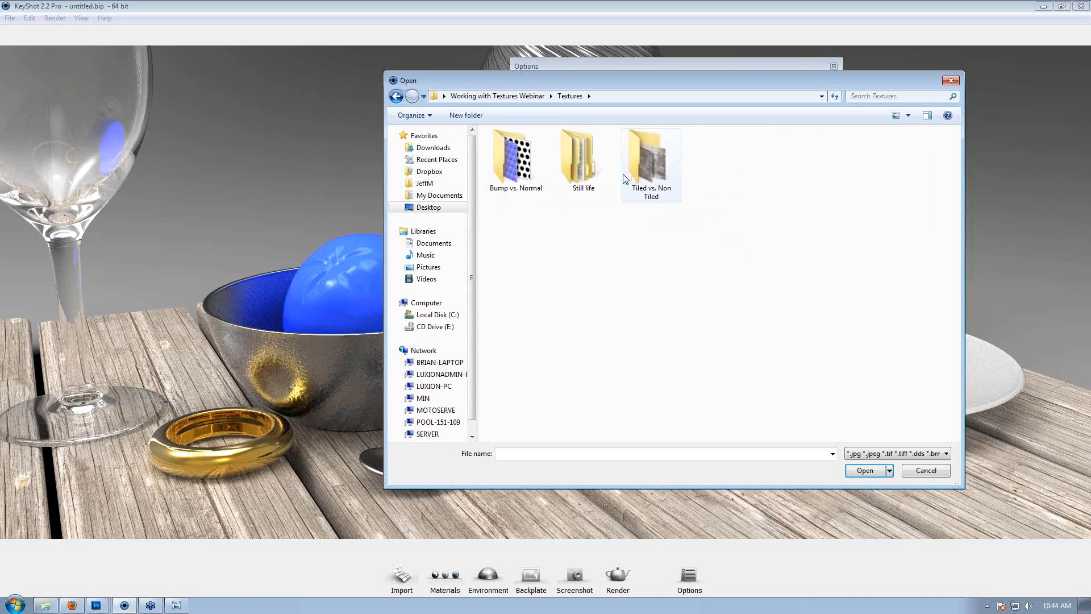
{"action": "double_click", "coordinate": [584, 165]}
{"action": "double_click", "coordinate": [527, 151]}
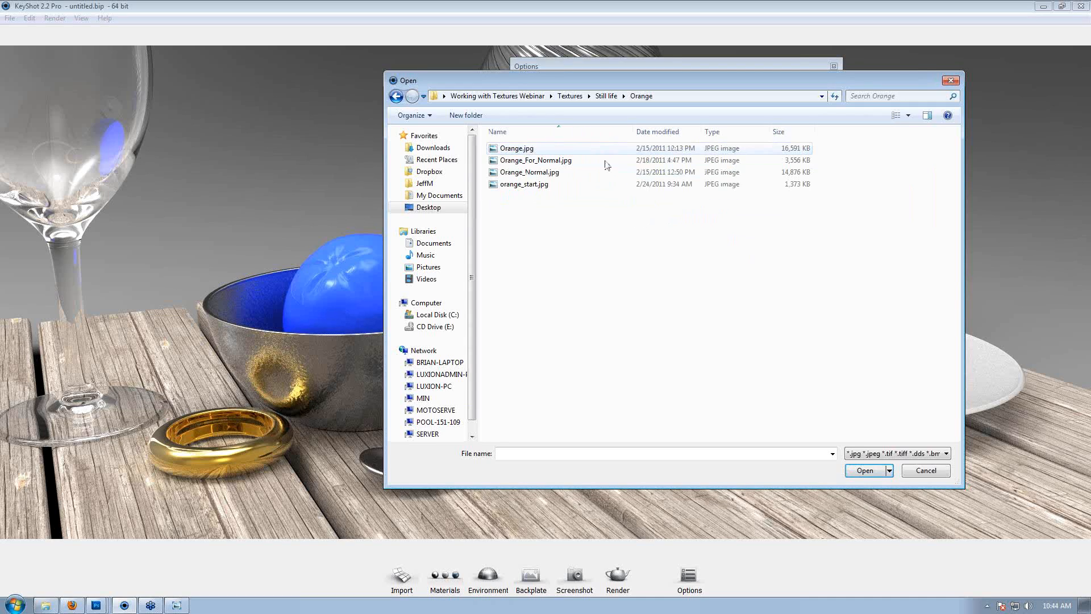
{"action": "left_click", "coordinate": [542, 152]}
{"action": "double_click", "coordinate": [519, 150]}
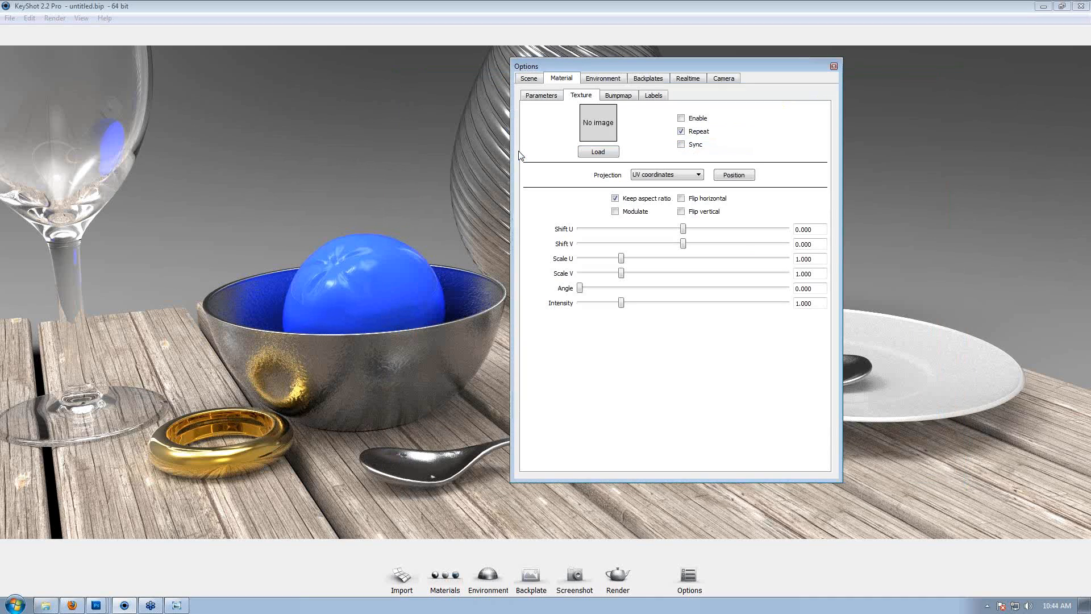
Set the orange material's diffuse color to near-white, RGB 254, 254, 254.
{"action": "left_click", "coordinate": [537, 97]}
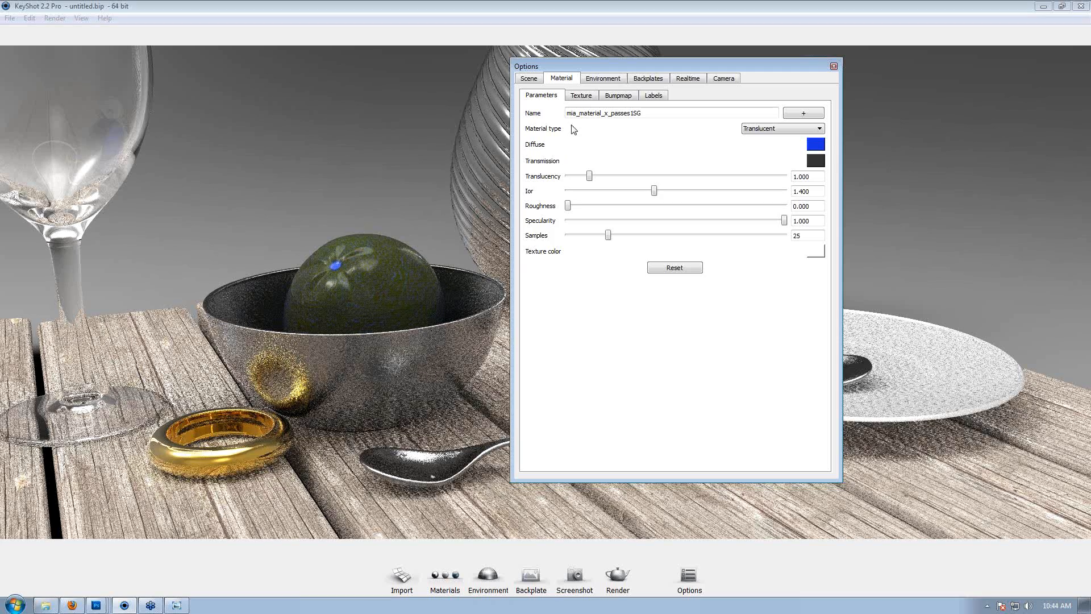
{"action": "left_click", "coordinate": [582, 97]}
{"action": "left_click", "coordinate": [551, 97]}
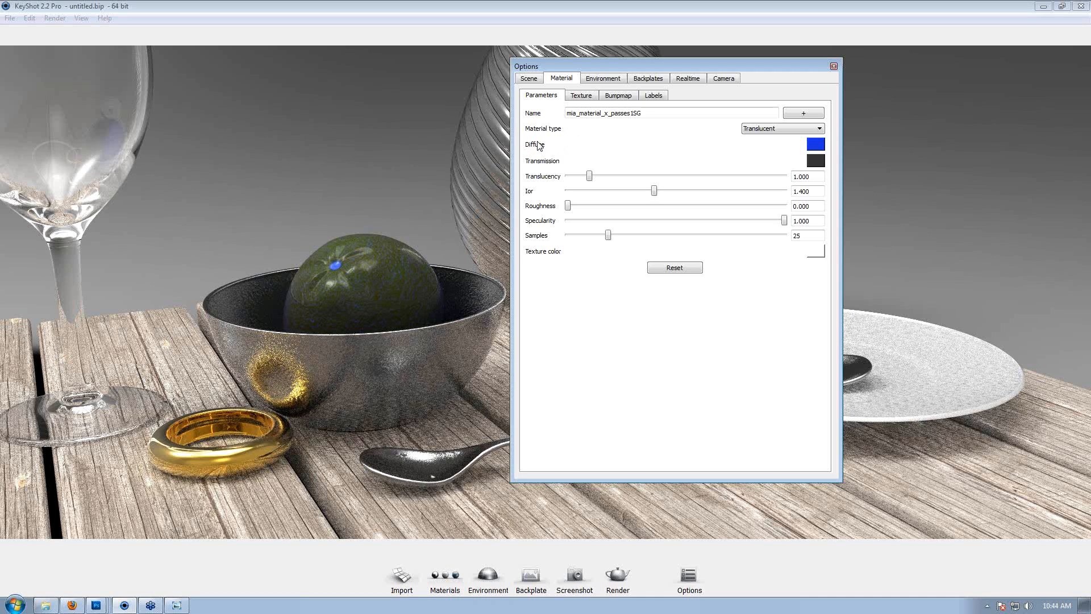
{"action": "left_click", "coordinate": [815, 145]}
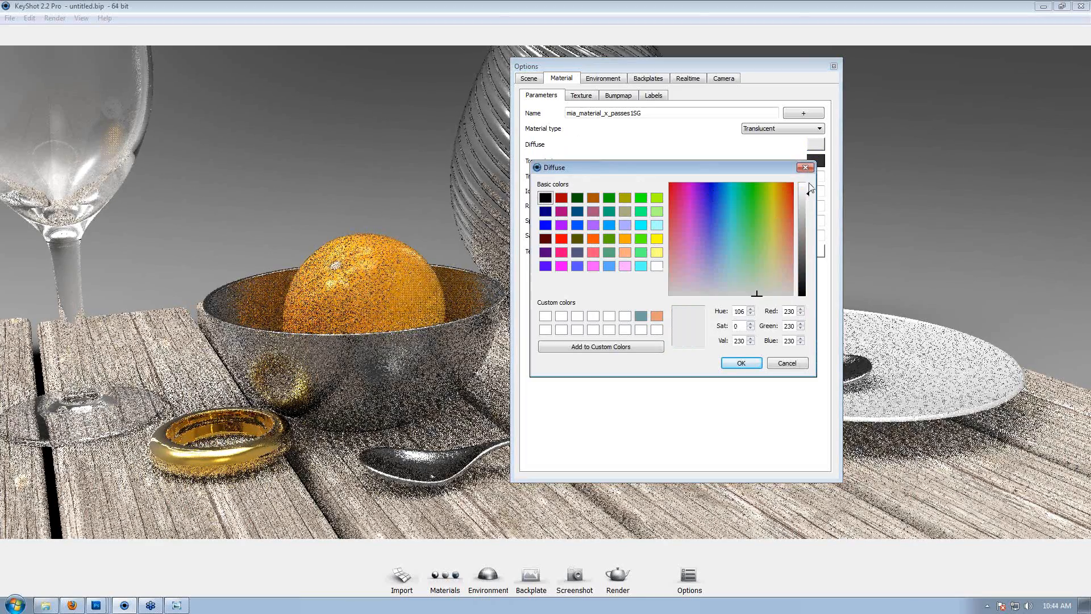
{"action": "left_click_drag", "start_coordinate": [810, 189], "coordinate": [809, 182]}
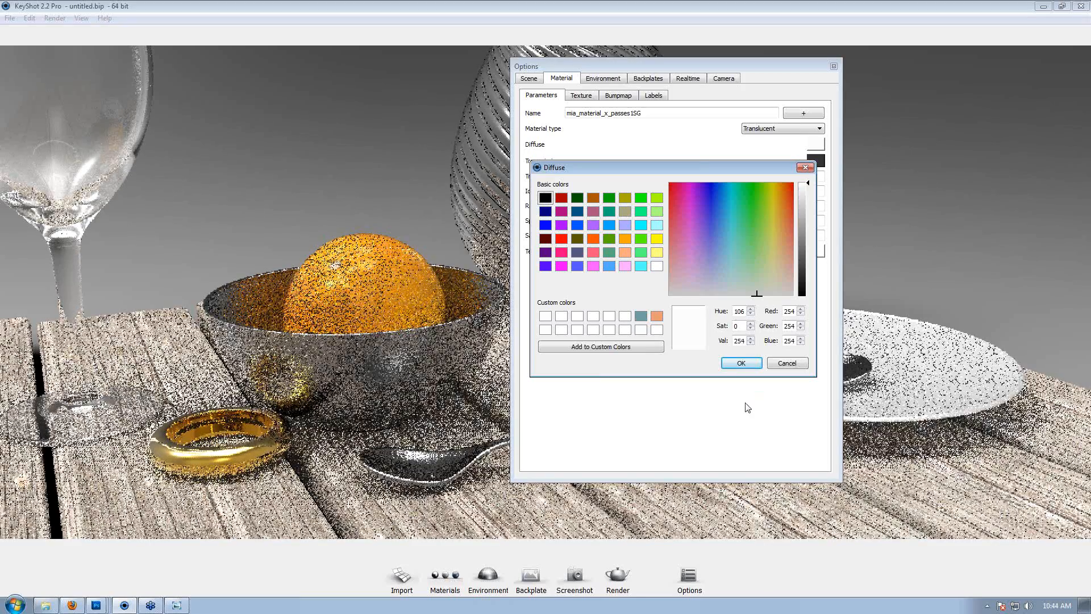
{"action": "left_click", "coordinate": [745, 364]}
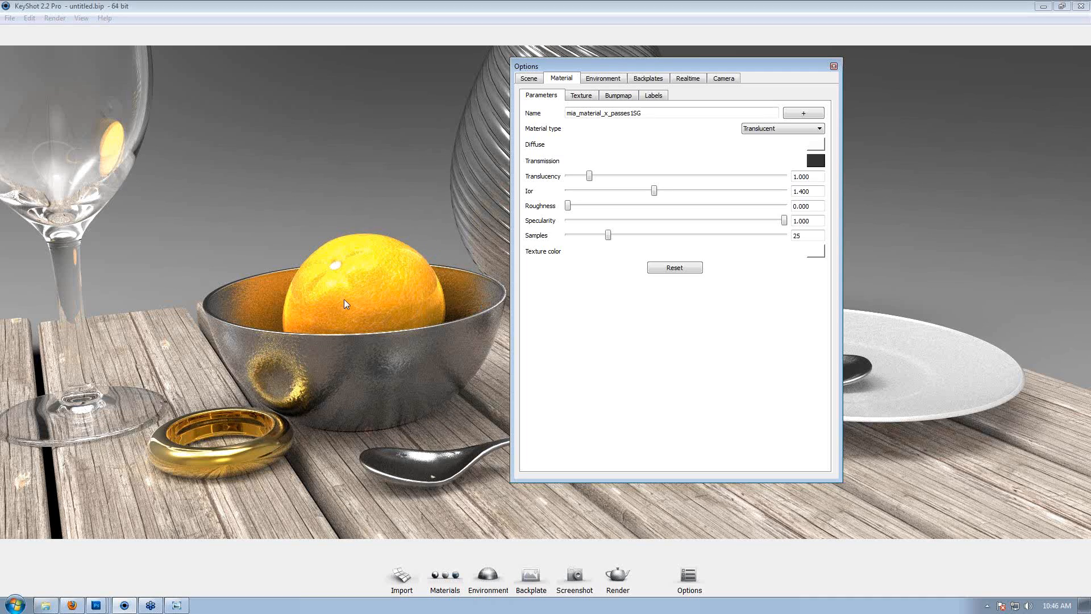
Set the orange material's transmission color to orange, RGB 235, 130, 9, and raise its translucency to 5.560.
{"action": "left_click", "coordinate": [815, 162]}
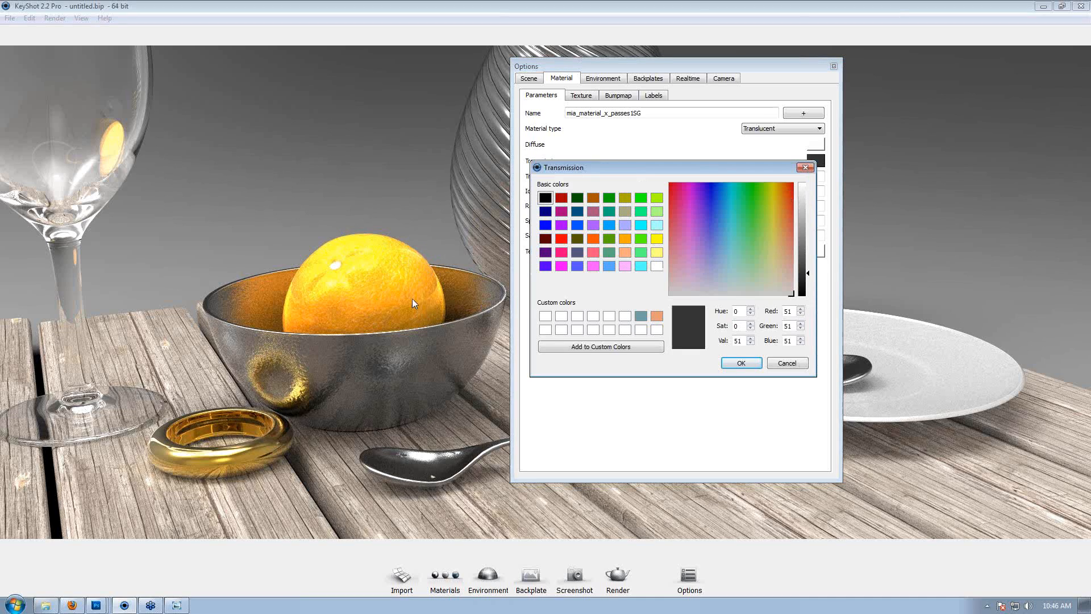
{"action": "left_click_drag", "start_coordinate": [619, 167], "coordinate": [648, 190]}
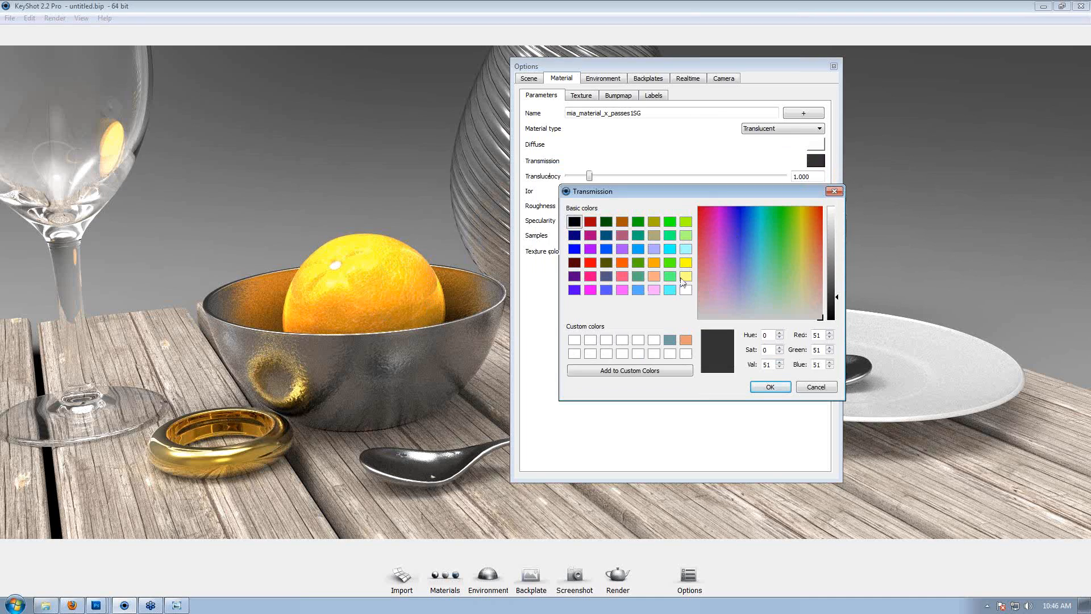
{"action": "left_click", "coordinate": [812, 212]}
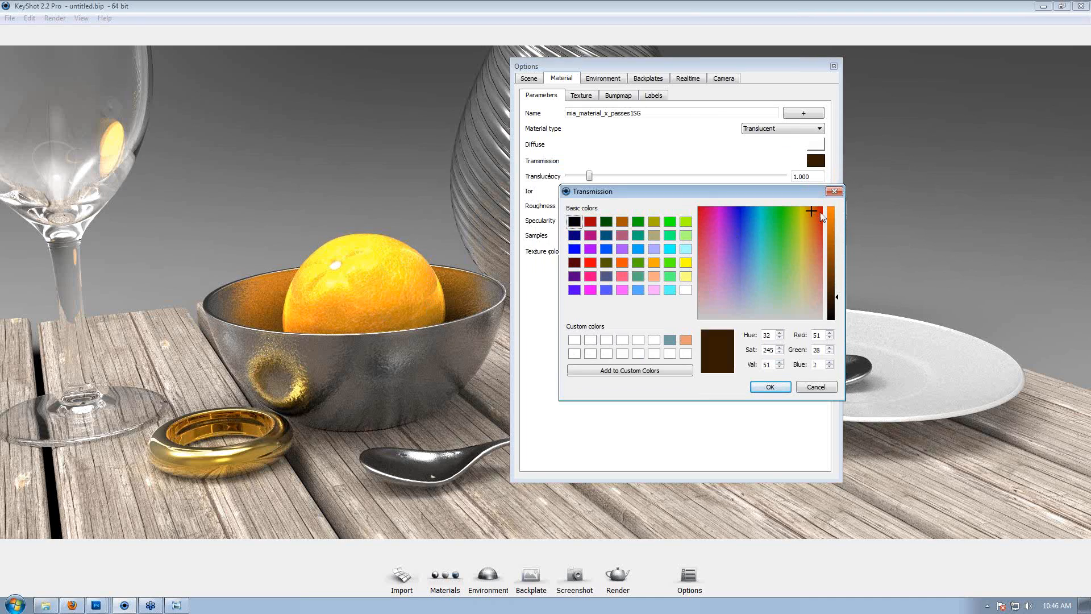
{"action": "left_click", "coordinate": [831, 216]}
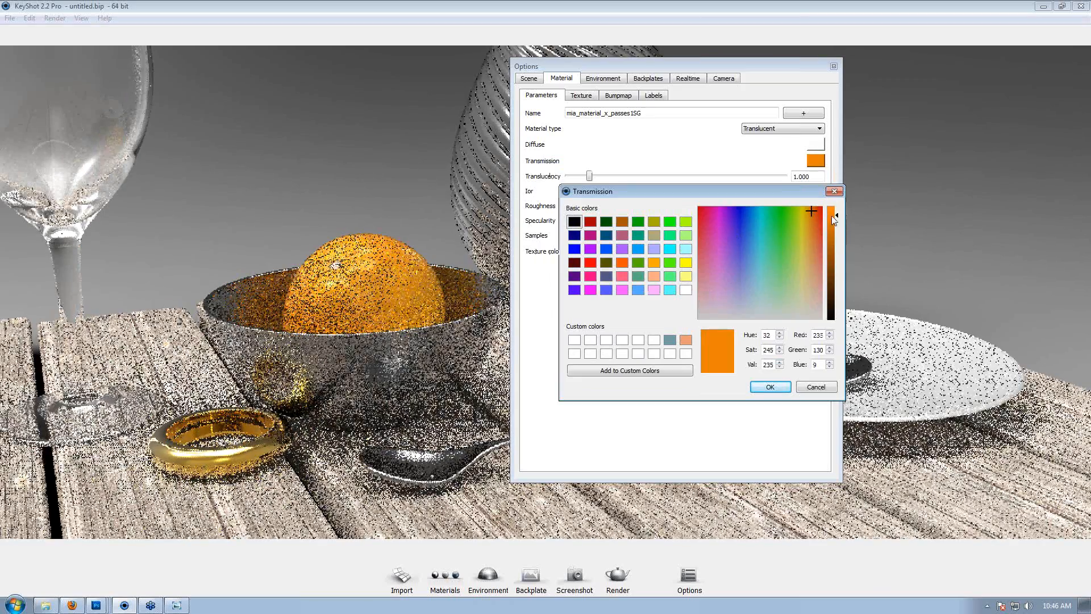
{"action": "key", "text": "Return"}
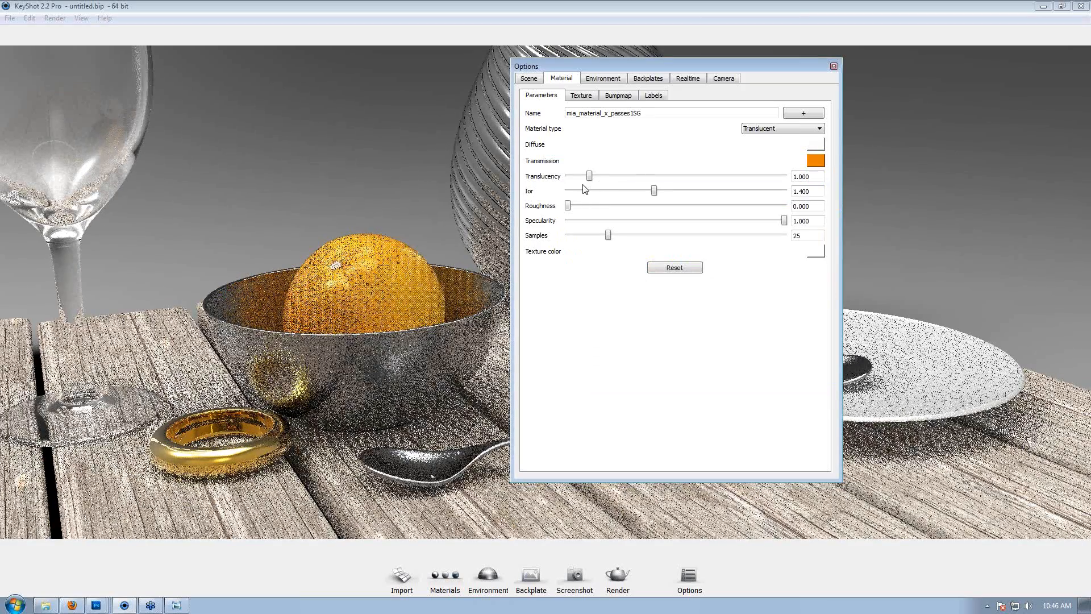
{"action": "left_click_drag", "start_coordinate": [592, 180], "coordinate": [700, 182]}
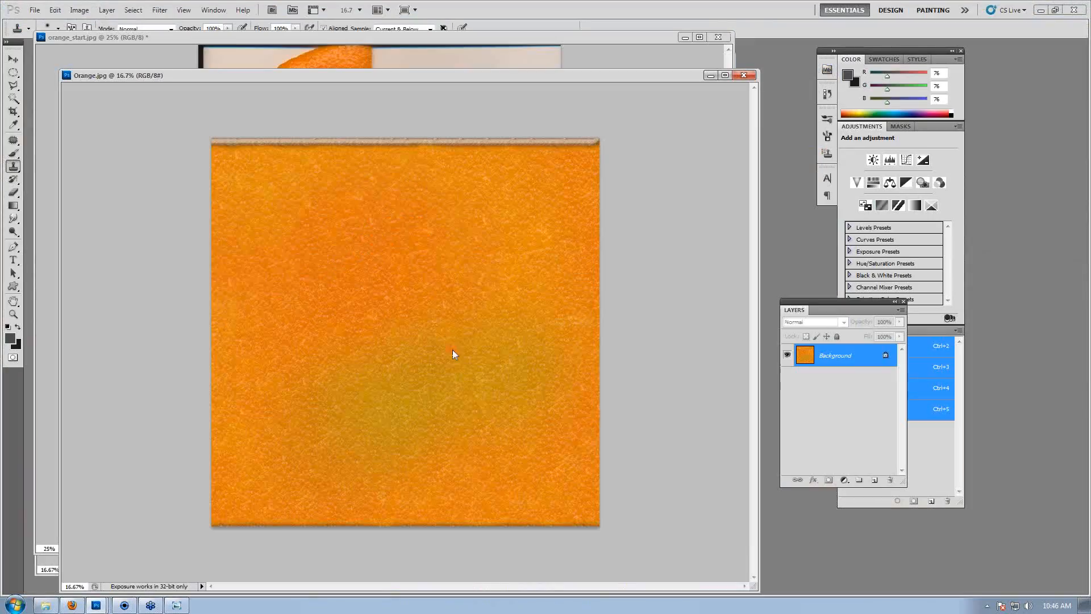
Return to KeyShot and load Orange_Normal.jpg as the fruit's bump map, treating it as a normal map.
{"action": "left_click", "coordinate": [133, 605]}
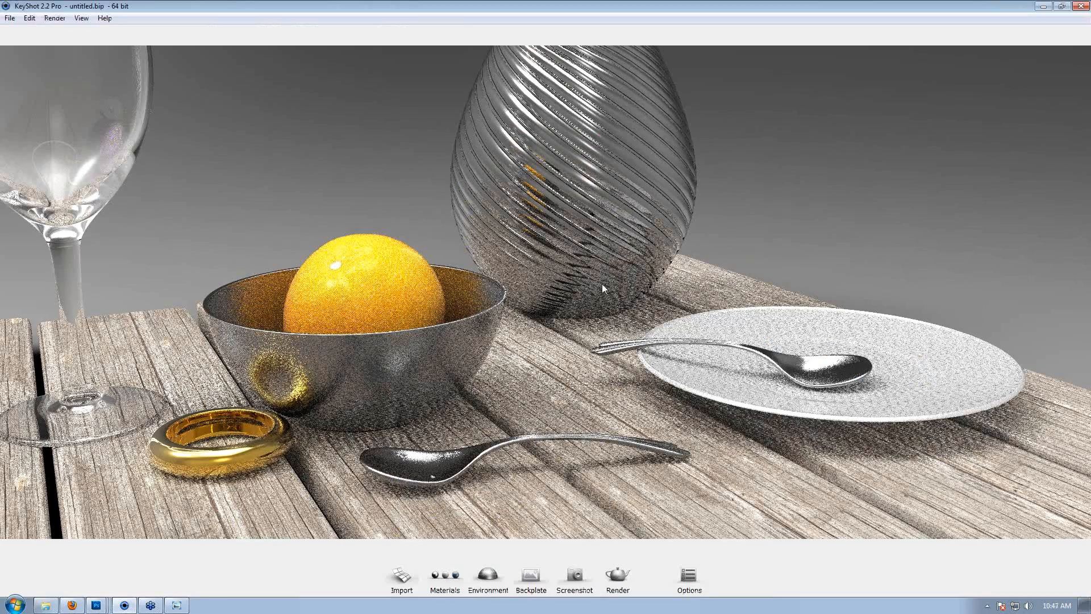
{"action": "scroll", "coordinate": [602, 284], "scroll_direction": "up", "scroll_amount": 3}
{"action": "middle_click_drag", "start_coordinate": [392, 207], "coordinate": [489, 200]}
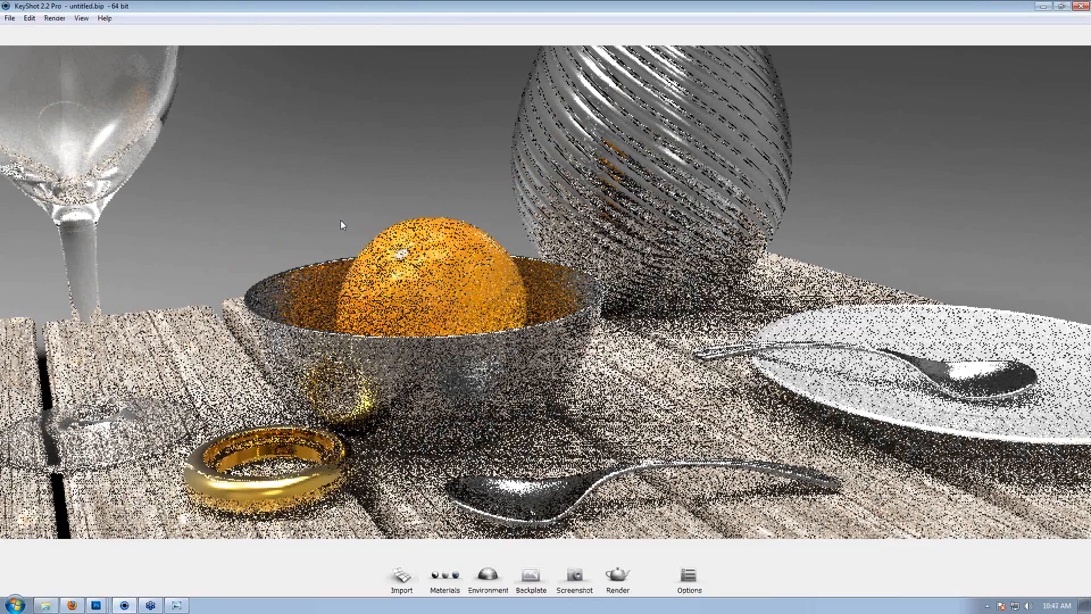
{"action": "scroll", "coordinate": [498, 250], "scroll_direction": "up", "scroll_amount": 2}
{"action": "scroll", "coordinate": [499, 253], "scroll_direction": "up", "scroll_amount": 3}
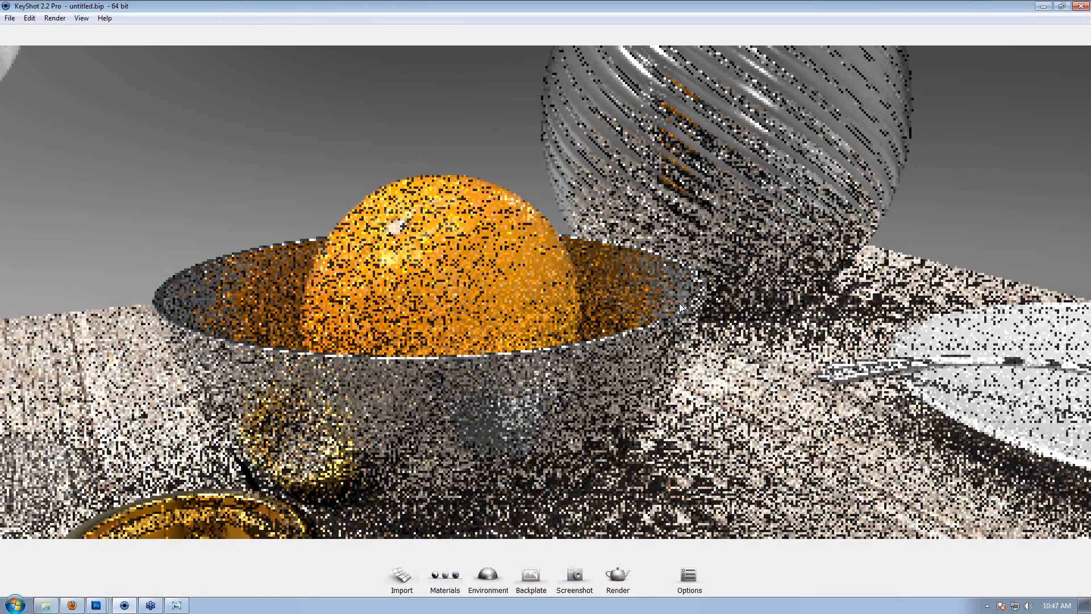
{"action": "scroll", "coordinate": [625, 319], "scroll_direction": "up", "scroll_amount": 1}
{"action": "scroll", "coordinate": [479, 278], "scroll_direction": "up", "scroll_amount": 1}
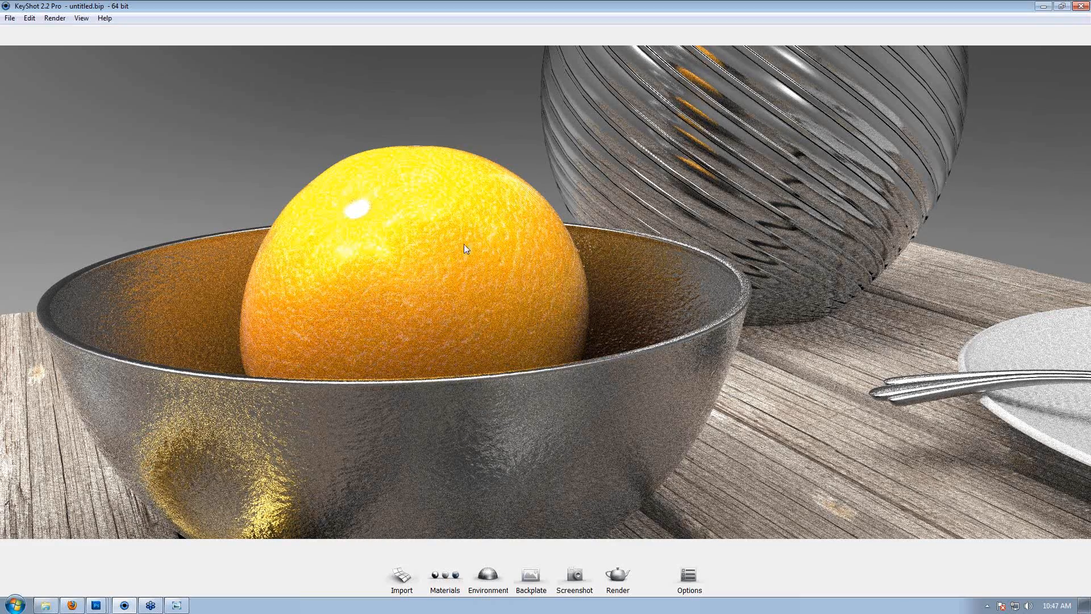
{"action": "double_click", "coordinate": [485, 220]}
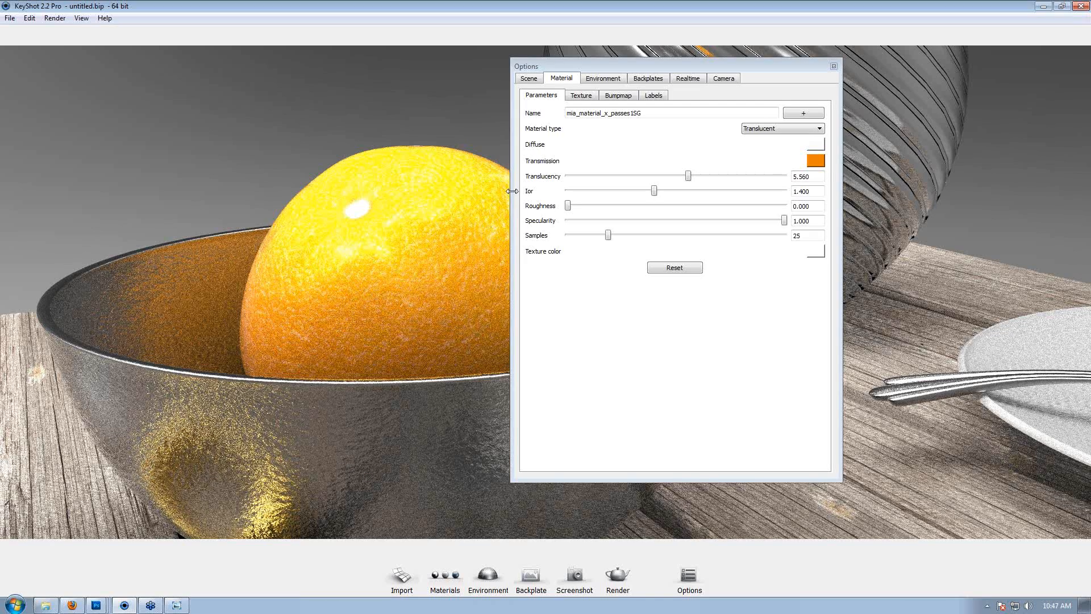
{"action": "left_click", "coordinate": [619, 96]}
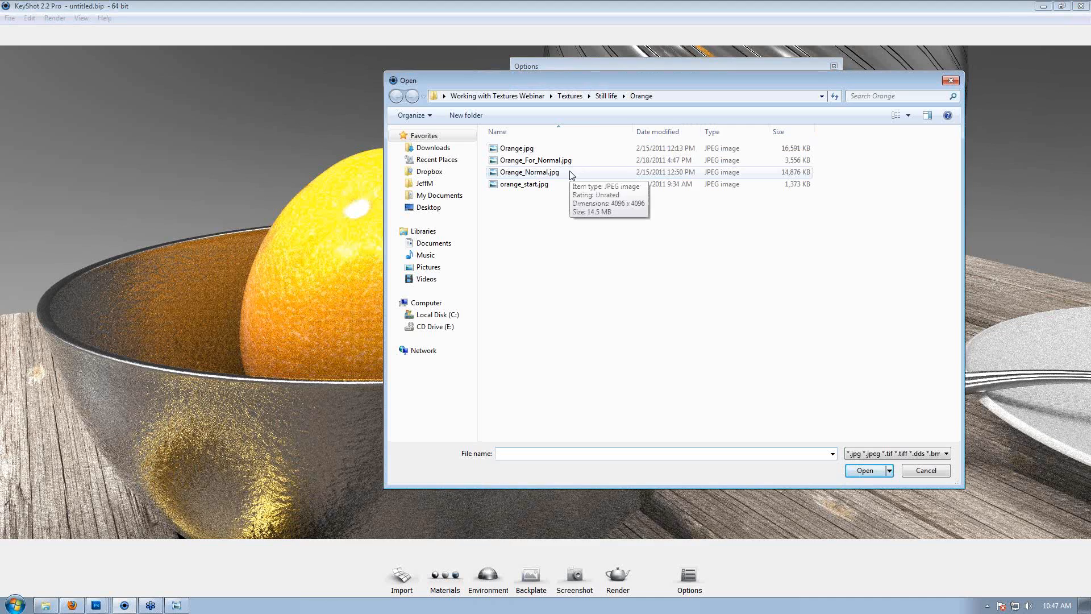
{"action": "double_click", "coordinate": [571, 172]}
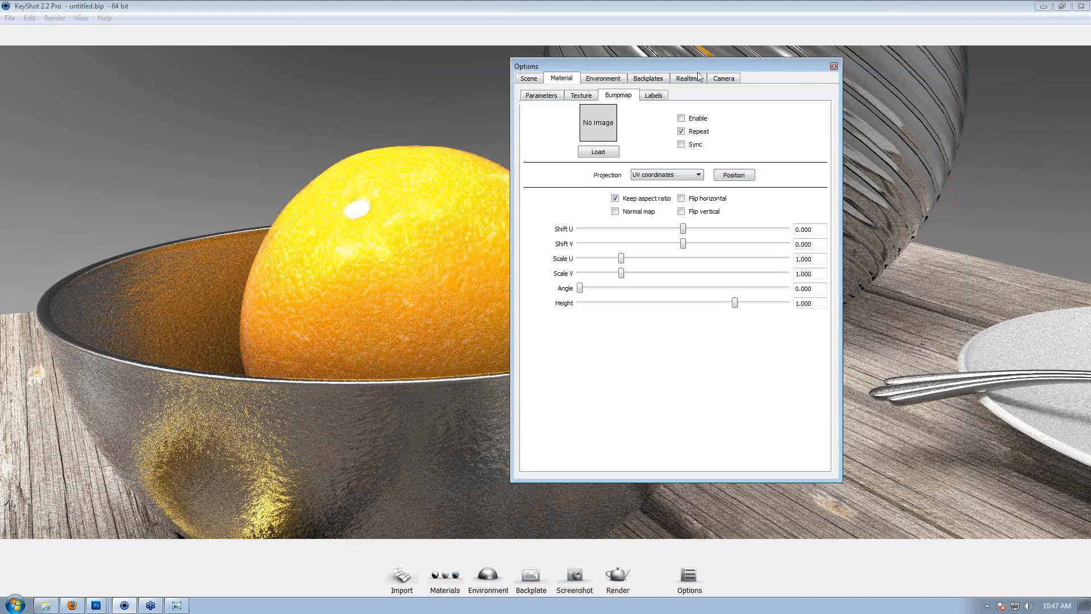
{"action": "left_click_drag", "start_coordinate": [597, 69], "coordinate": [651, 102]}
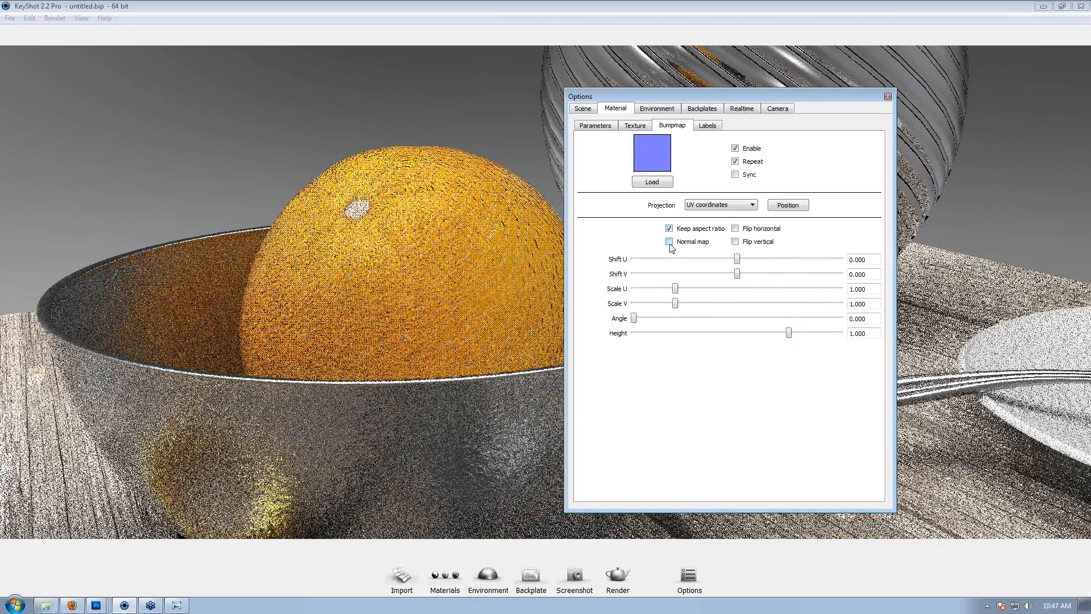
{"action": "left_click", "coordinate": [698, 241]}
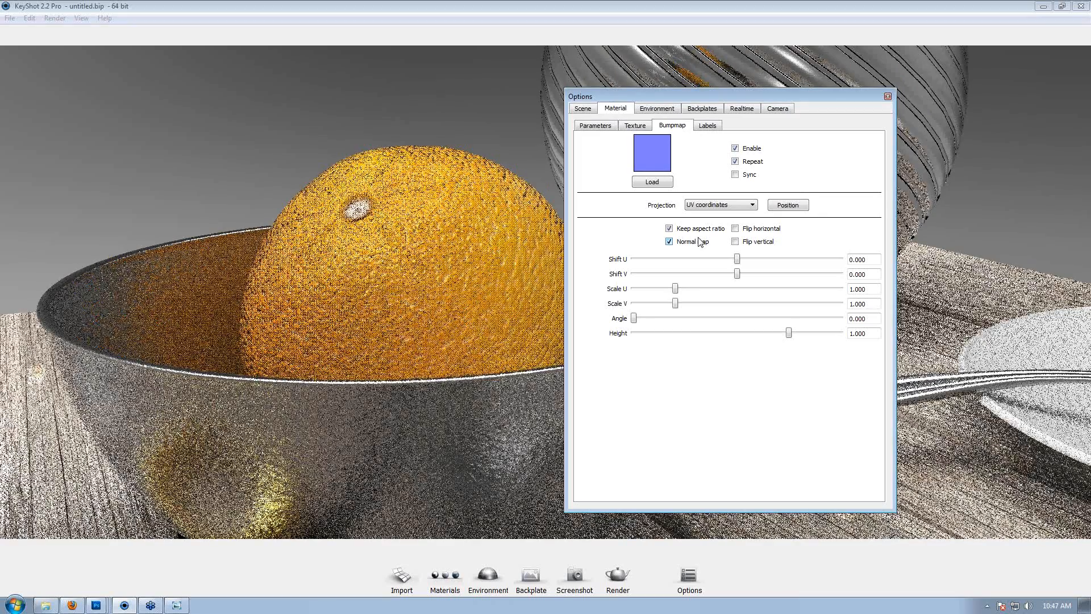
Set the orange material's roughness to 0.040 and its normal map height to 0.400.
{"action": "left_click", "coordinate": [595, 126]}
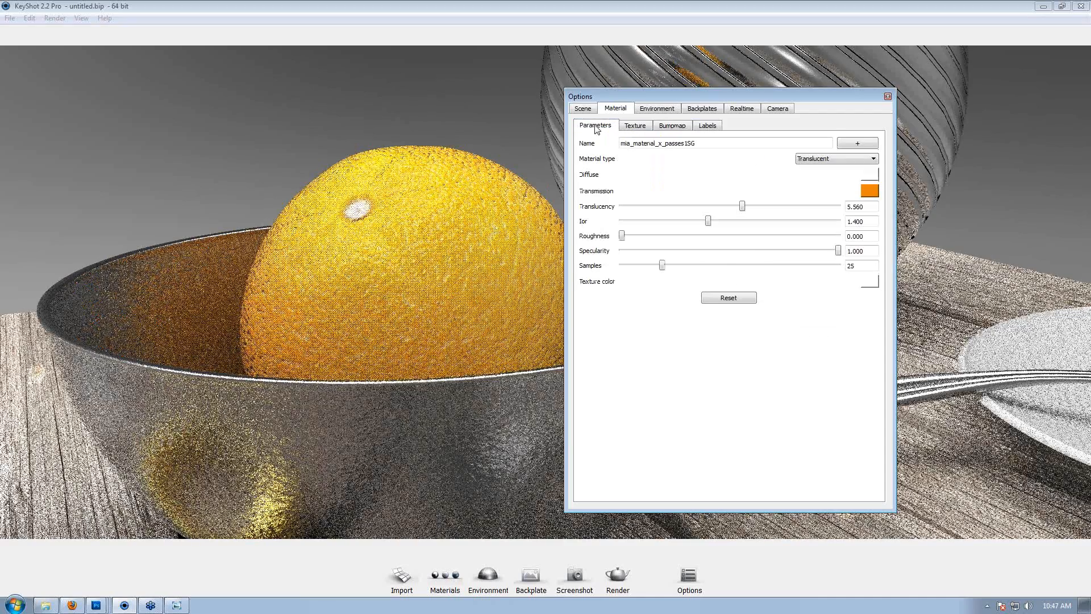
{"action": "left_click_drag", "start_coordinate": [622, 235], "coordinate": [631, 237]}
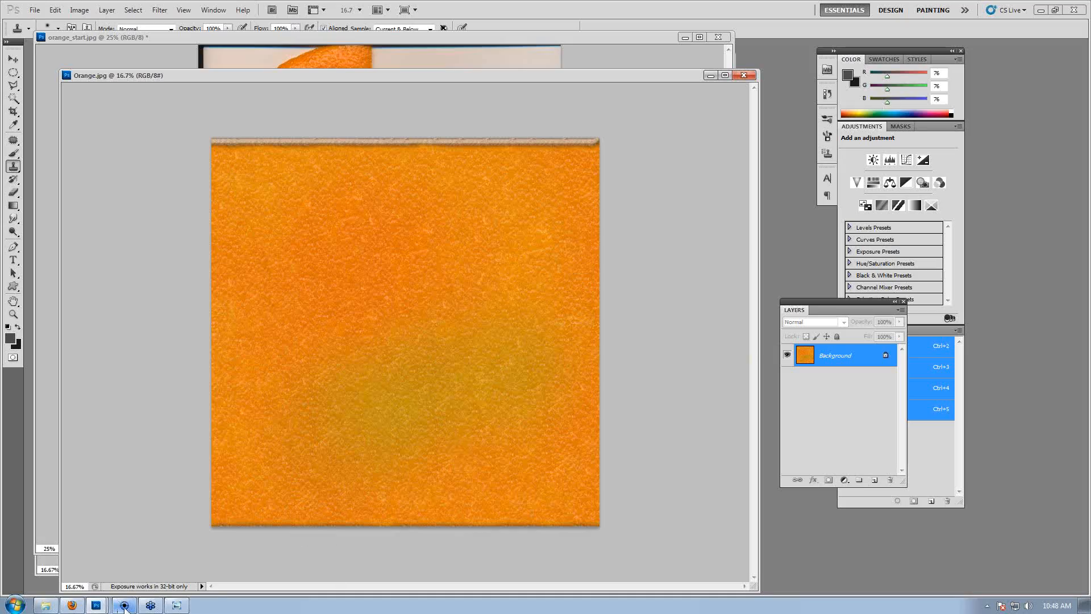
{"action": "left_click", "coordinate": [125, 606]}
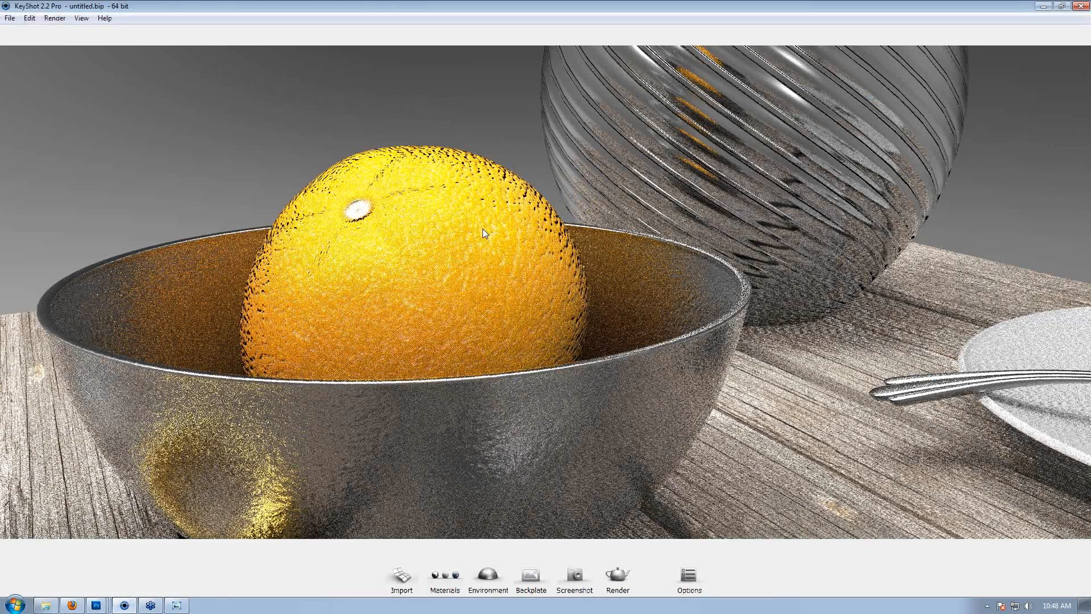
{"action": "double_click", "coordinate": [544, 211]}
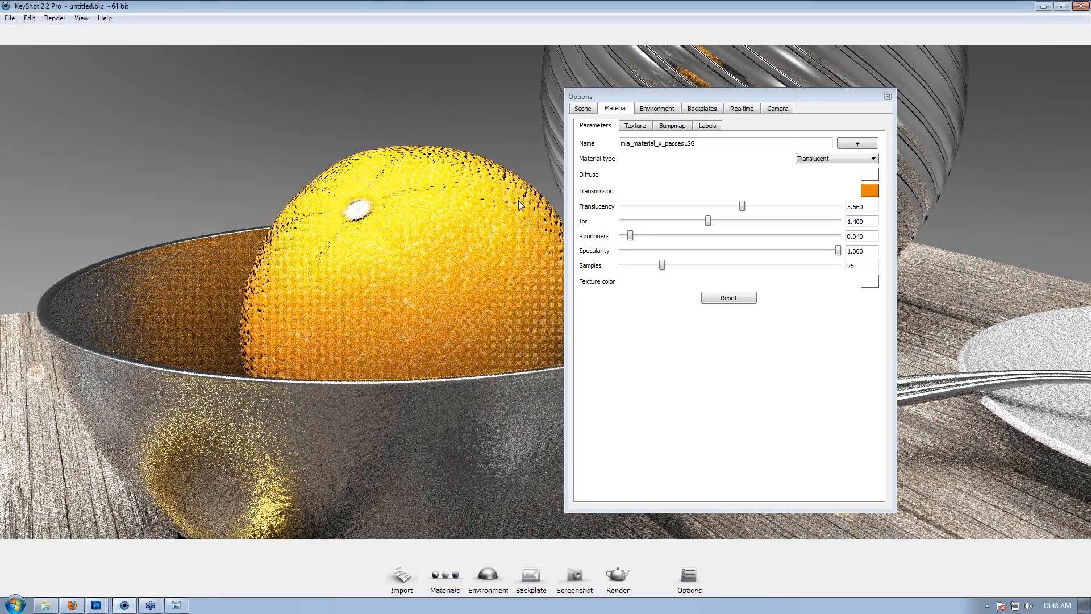
{"action": "left_click", "coordinate": [671, 126]}
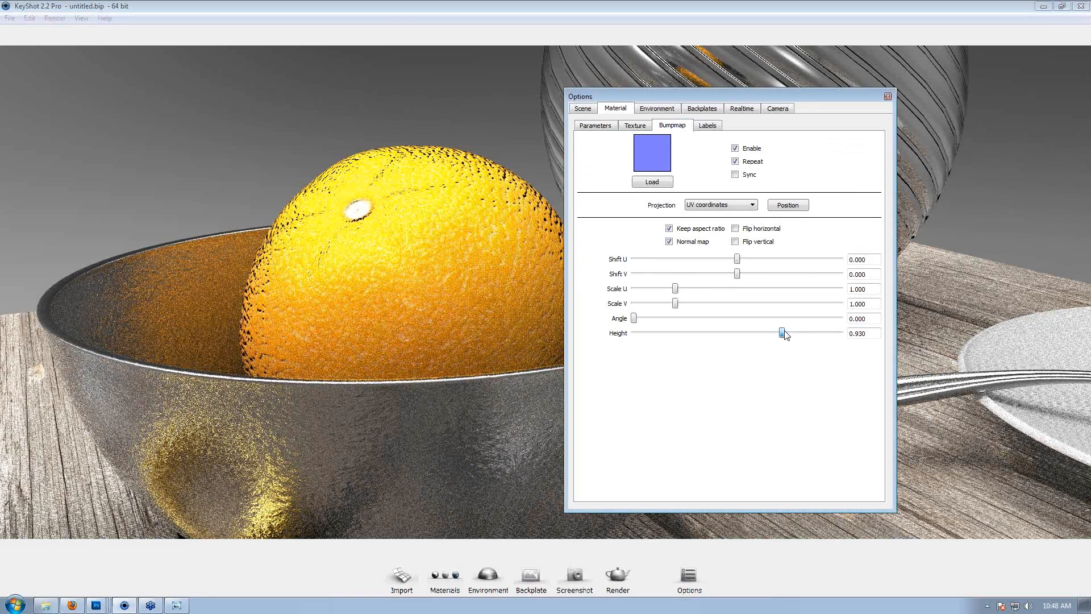
{"action": "left_click_drag", "start_coordinate": [785, 334], "coordinate": [761, 334]}
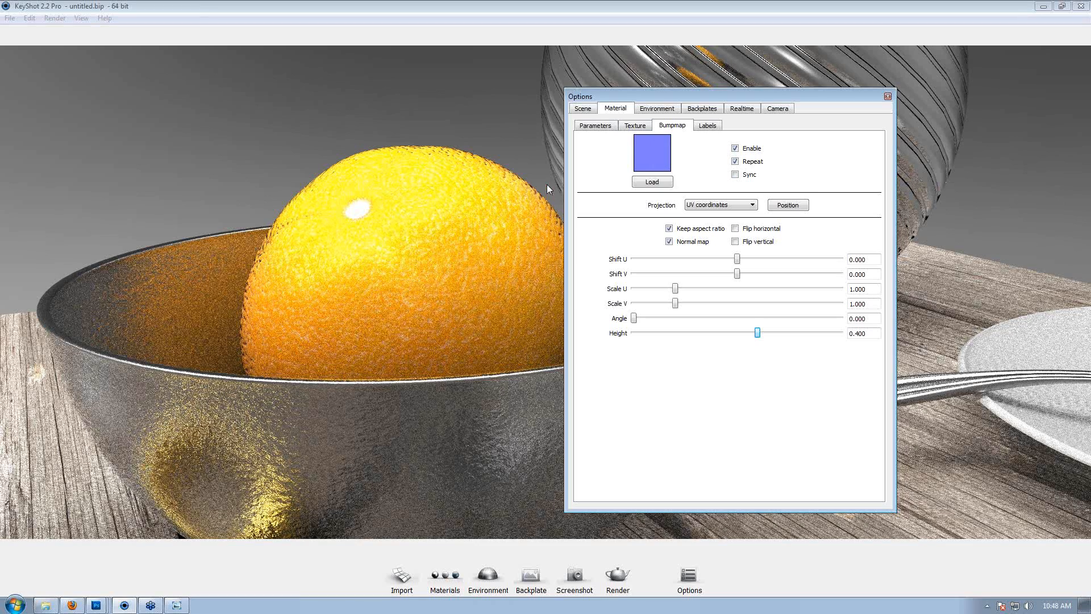
Look up Orange_For_Normal.jpg among the bump map files in the Orange folder without loading it.
{"action": "left_click", "coordinate": [652, 181]}
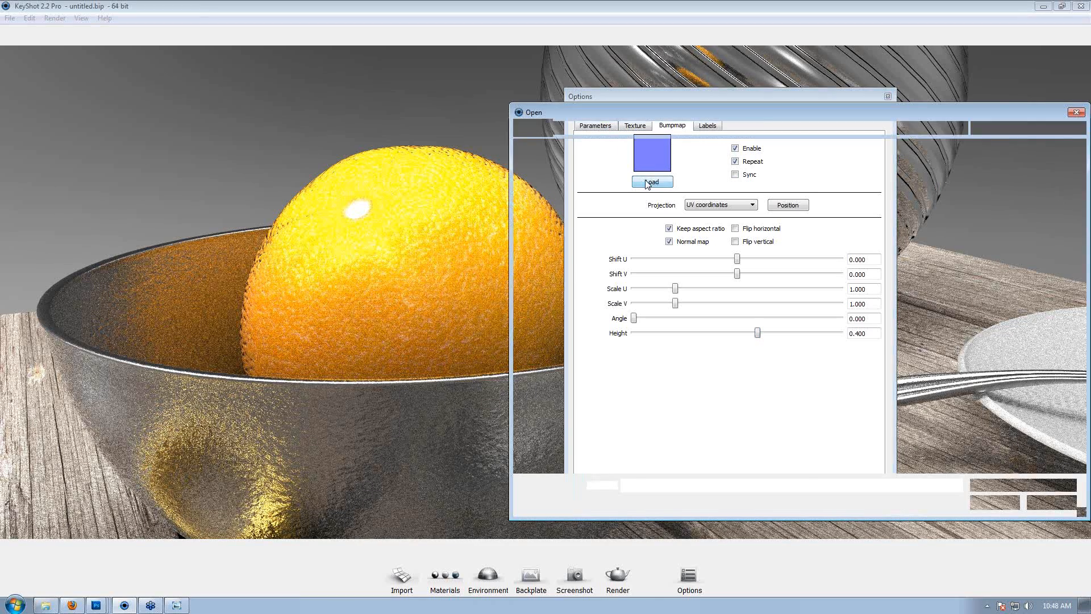
{"action": "left_click_drag", "start_coordinate": [719, 118], "coordinate": [439, 294]}
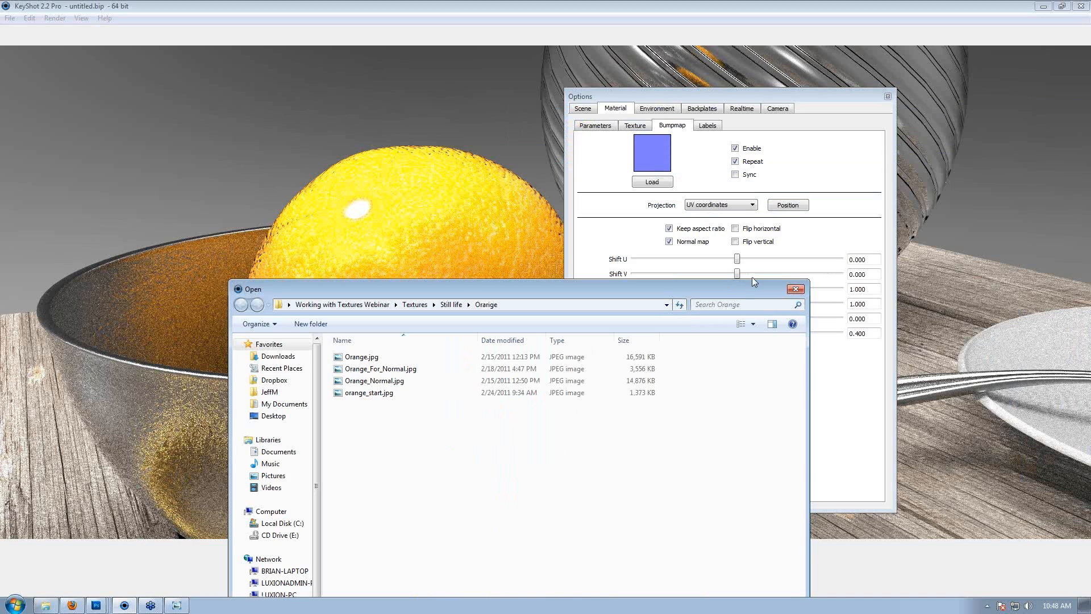
{"action": "left_click", "coordinate": [381, 266]}
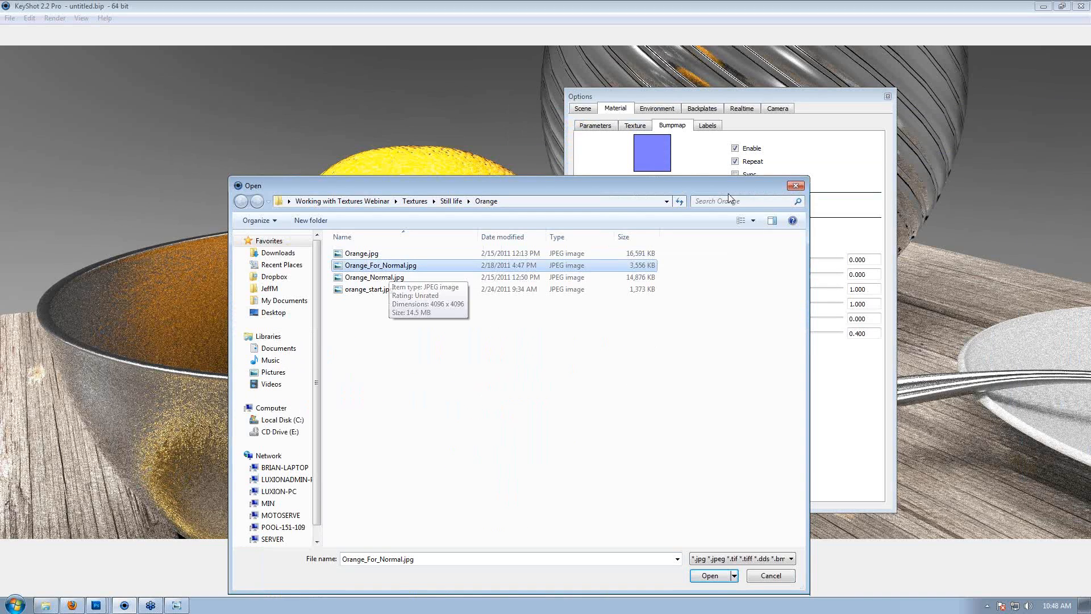
{"action": "double_click", "coordinate": [380, 265]}
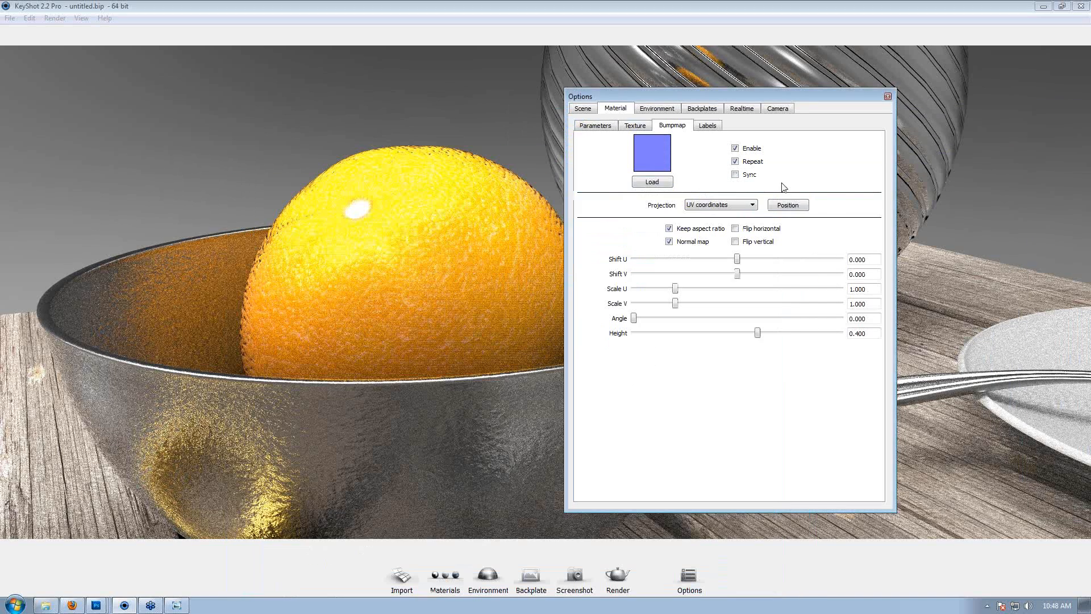
Lower the intensity of the fruit's orange peel texture to 0.530.
{"action": "double_click", "coordinate": [401, 158]}
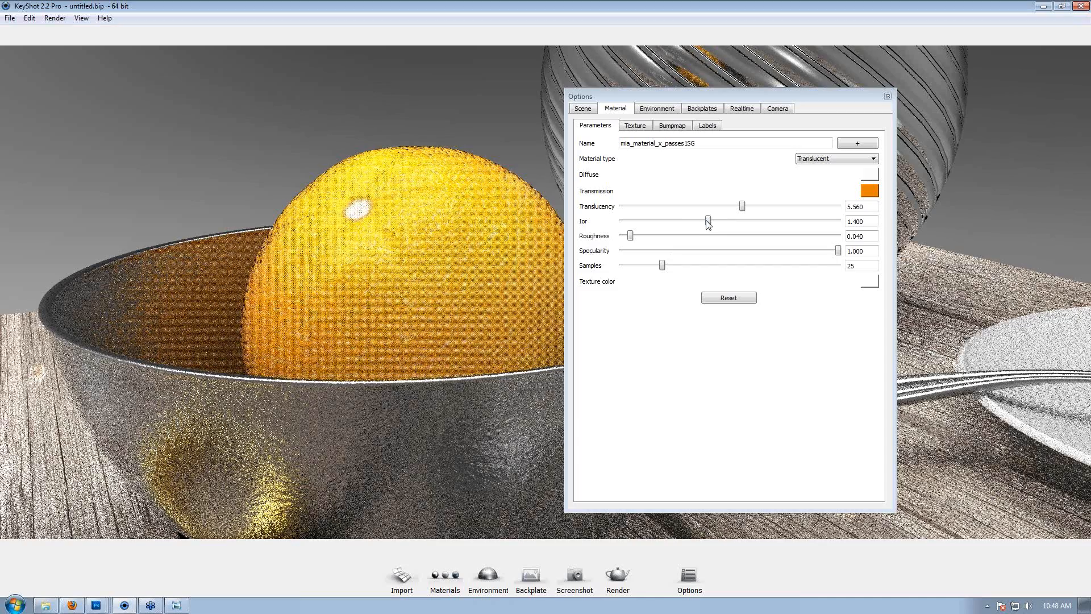
{"action": "left_click", "coordinate": [636, 126]}
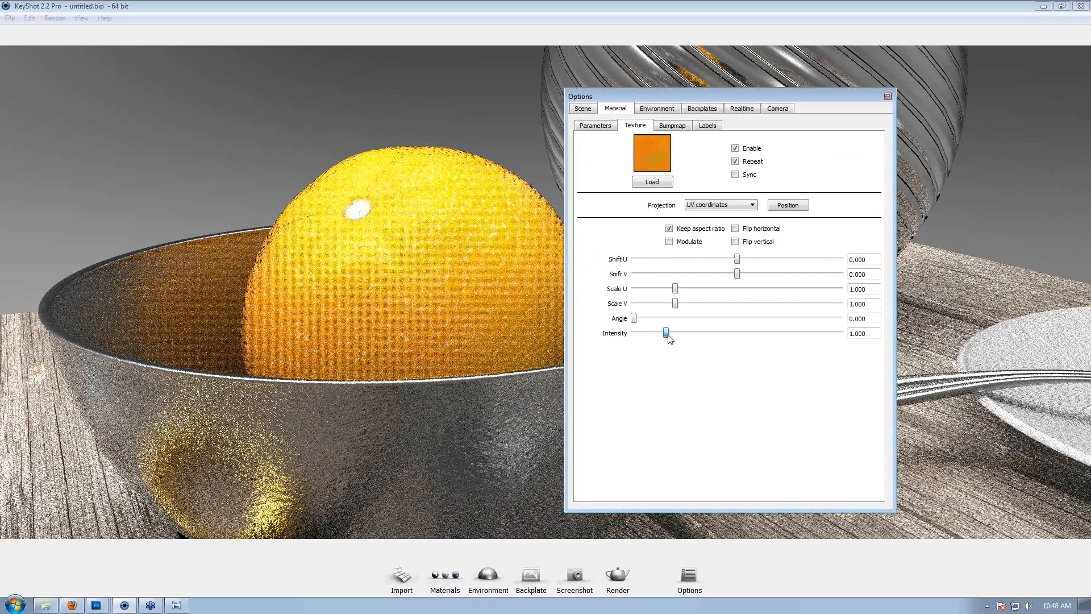
{"action": "left_click_drag", "start_coordinate": [668, 335], "coordinate": [664, 334]}
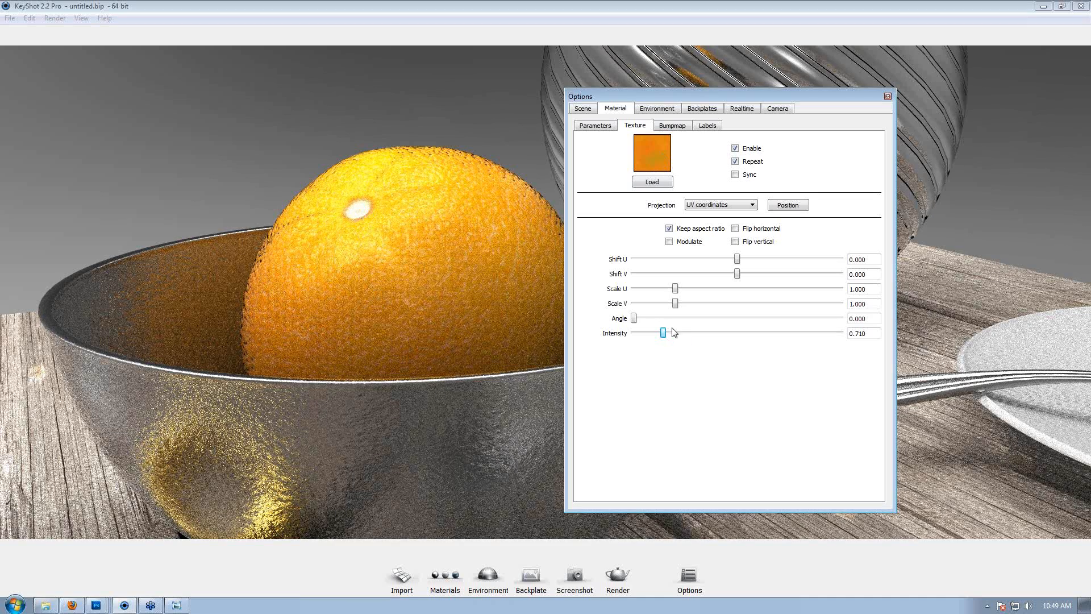
{"action": "left_click_drag", "start_coordinate": [663, 333], "coordinate": [654, 333]}
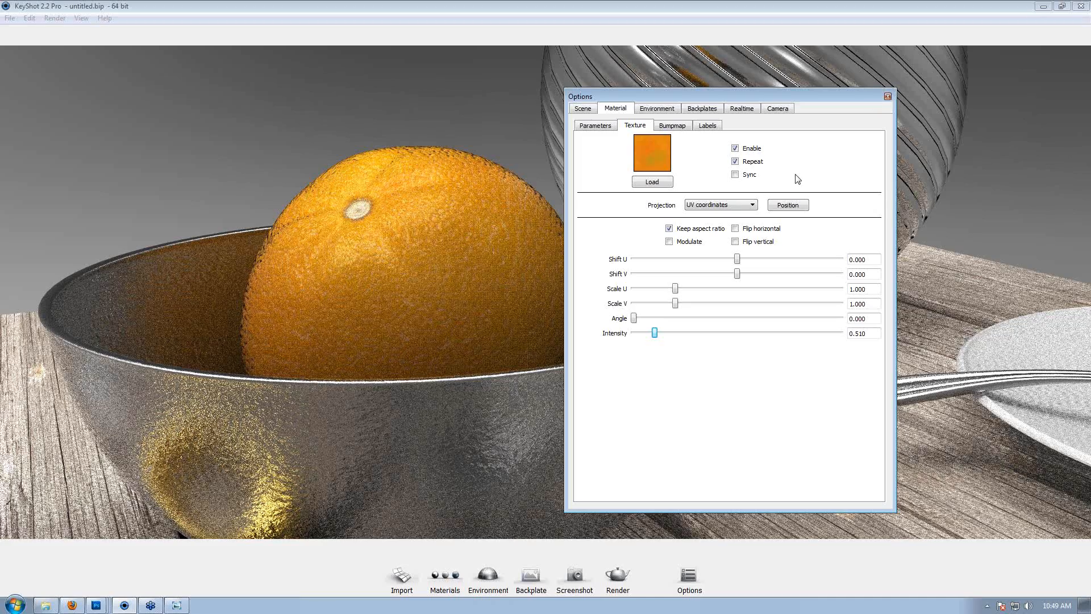
{"action": "left_click_drag", "start_coordinate": [656, 333], "coordinate": [659, 334]}
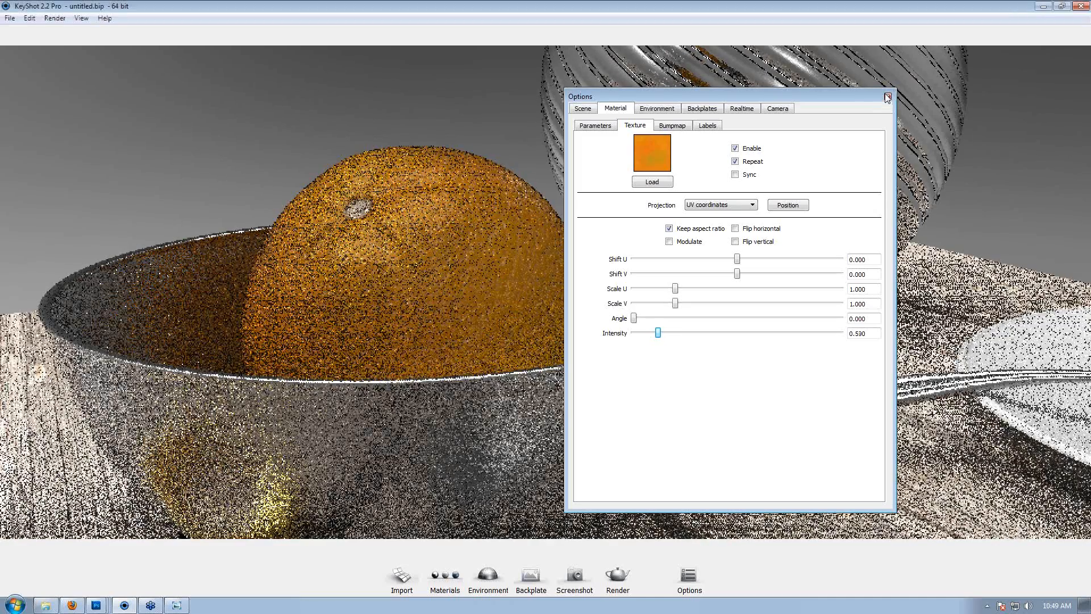
Frame the whole tabletop in view and save the scene as Still Life in the Models folder.
{"action": "left_click", "coordinate": [888, 96]}
{"action": "mouse_move", "coordinate": [479, 200]}
{"action": "right_mouse_down"}
{"action": "mouse_move", "coordinate": [452, 191]}
{"action": "mouse_move", "coordinate": [416, 216]}
{"action": "mouse_move", "coordinate": [295, 162]}
{"action": "mouse_move", "coordinate": [479, 190]}
{"action": "right_mouse_up"}
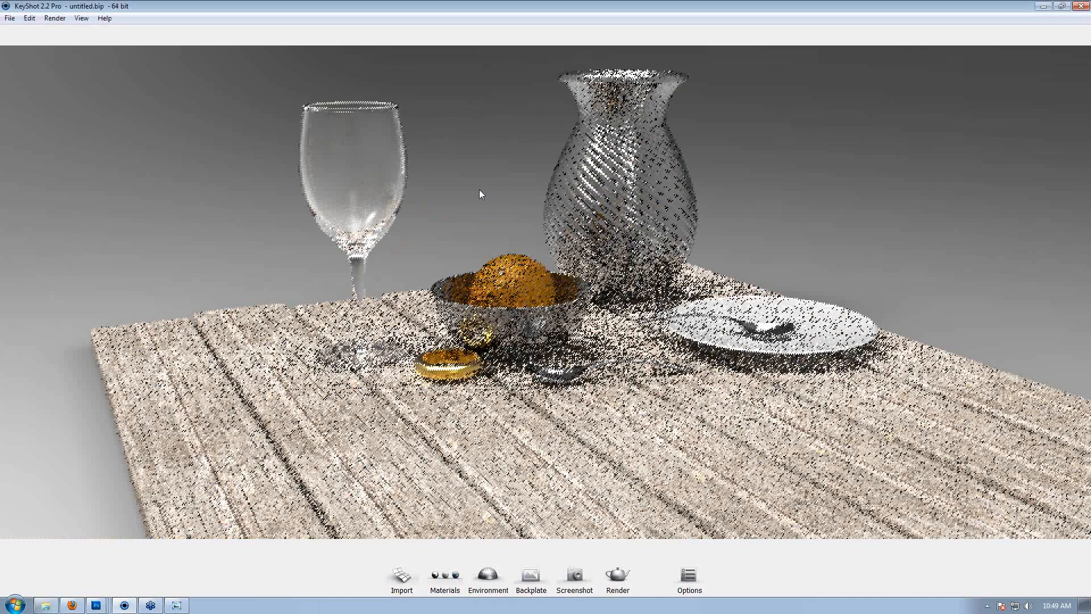
{"action": "left_click_drag", "start_coordinate": [480, 190], "coordinate": [496, 200]}
{"action": "middle_click_drag", "start_coordinate": [496, 200], "coordinate": [372, 270]}
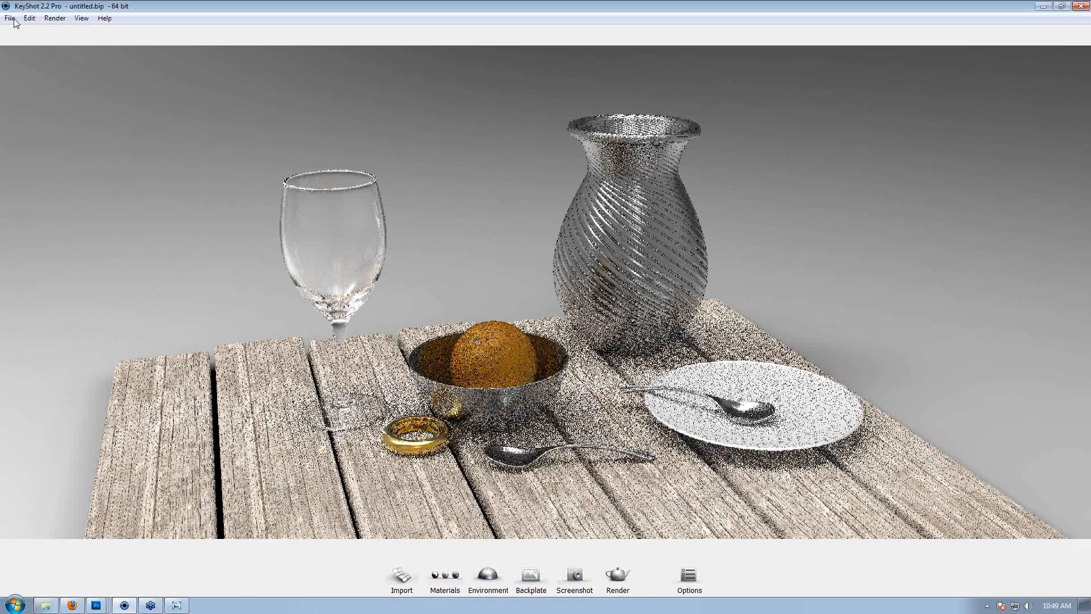
{"action": "left_click", "coordinate": [10, 17]}
{"action": "left_click", "coordinate": [28, 110]}
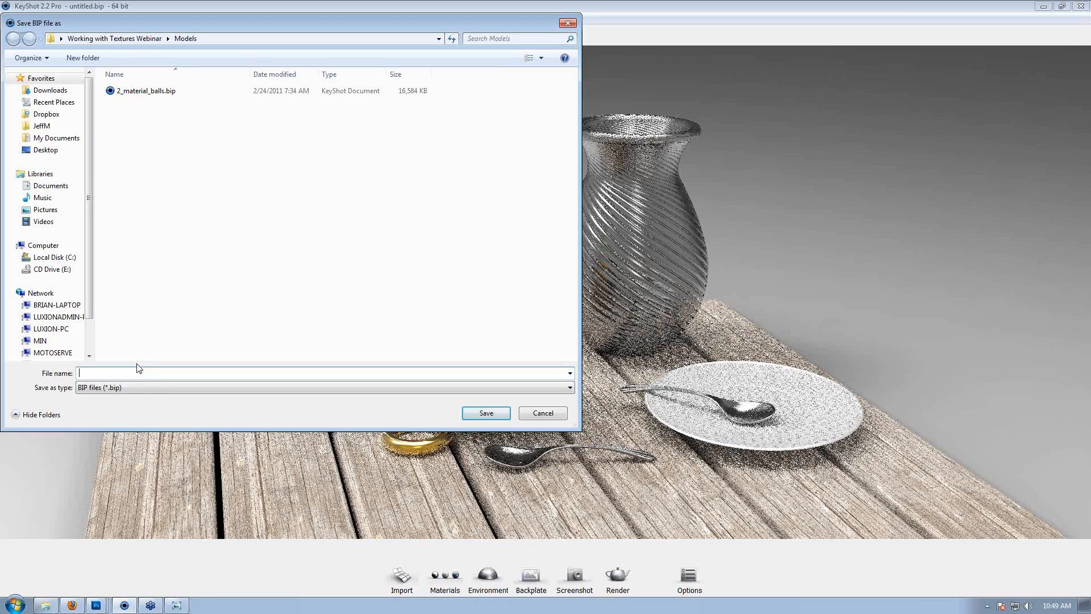
{"action": "type", "text": "Still "}
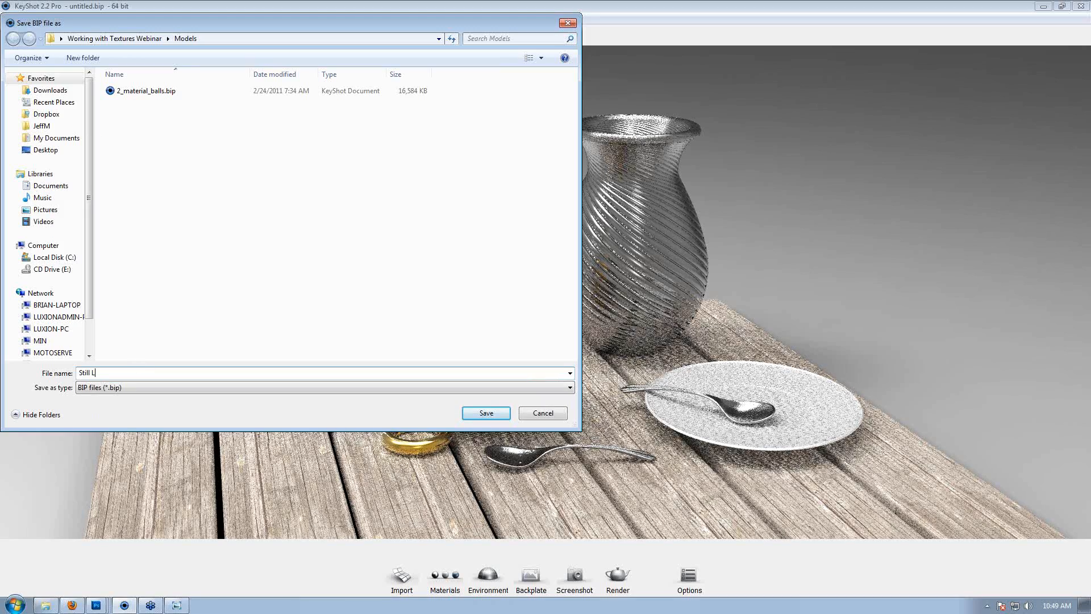
{"action": "type", "text": "Life"}
{"action": "key", "text": "Return"}
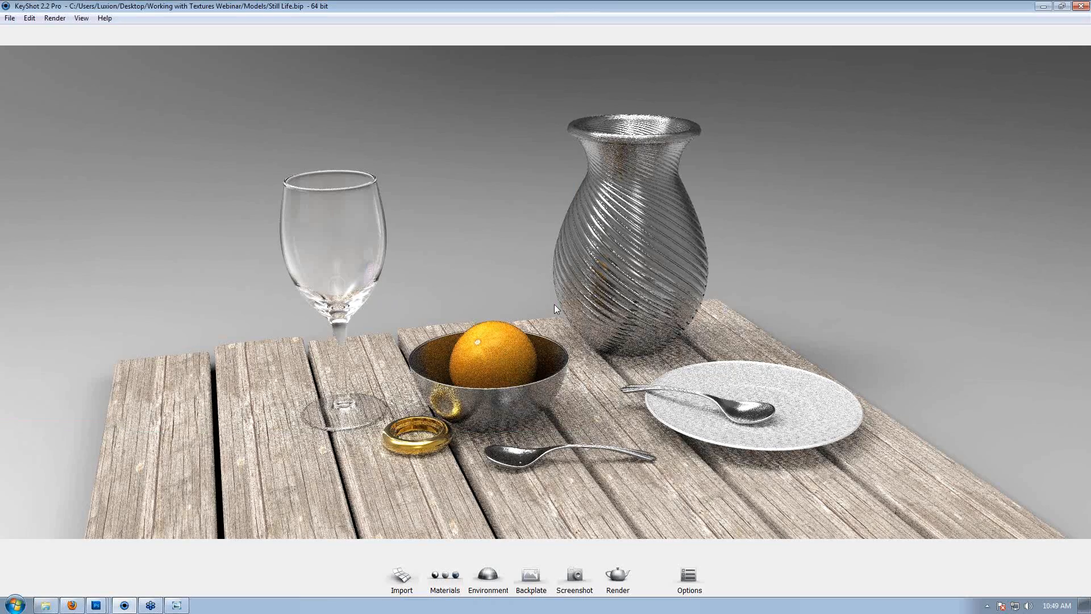
Apply the Southern_courtyard_hdr environment image from the library to the scene.
{"action": "left_click_drag", "start_coordinate": [554, 305], "coordinate": [520, 348]}
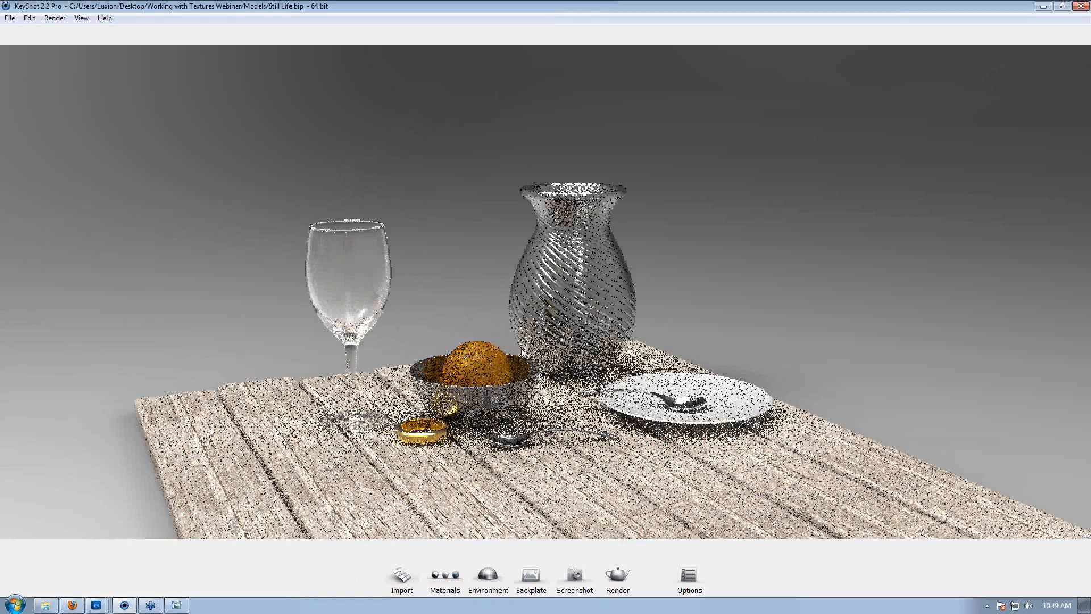
{"action": "left_click", "coordinate": [489, 577]}
{"action": "left_click", "coordinate": [791, 373]}
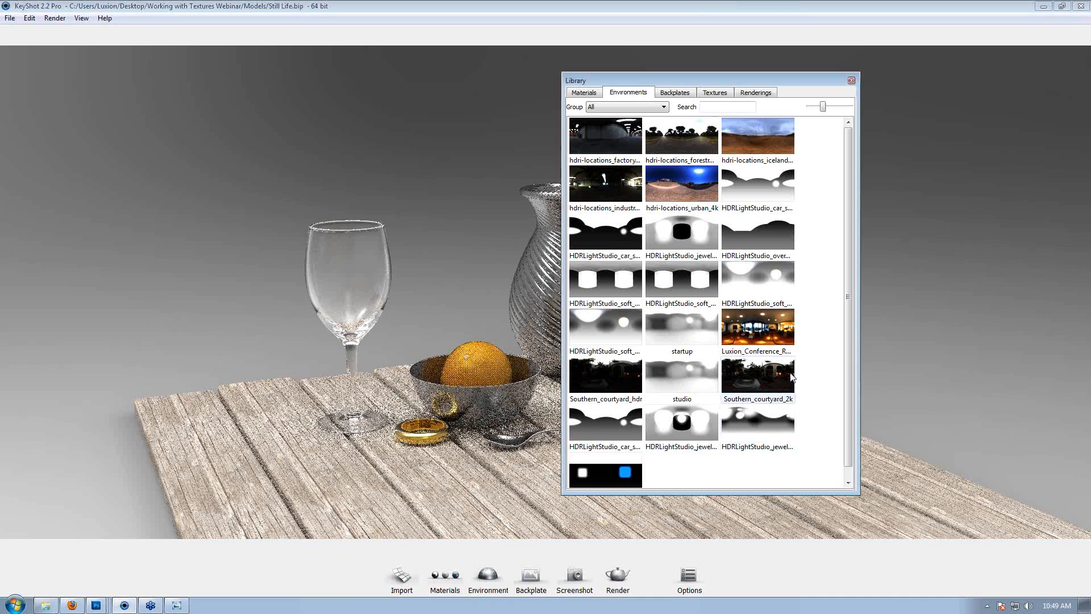
{"action": "left_click", "coordinate": [628, 368]}
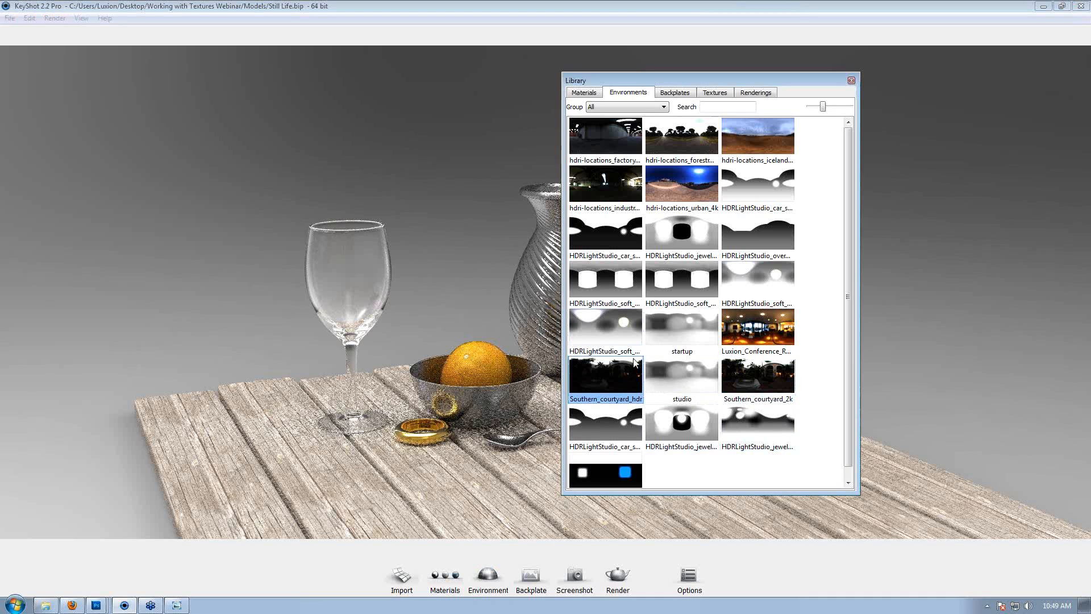
{"action": "left_click_drag", "start_coordinate": [606, 376], "coordinate": [373, 249]}
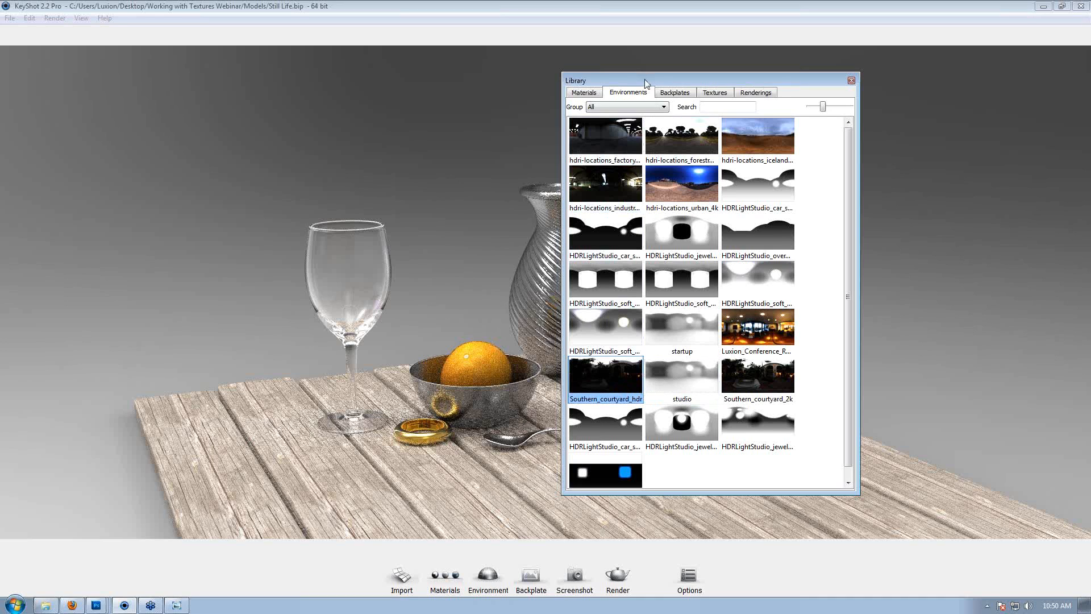
{"action": "left_click_drag", "start_coordinate": [646, 83], "coordinate": [966, 85]}
{"action": "left_click_drag", "start_coordinate": [938, 375], "coordinate": [486, 269]}
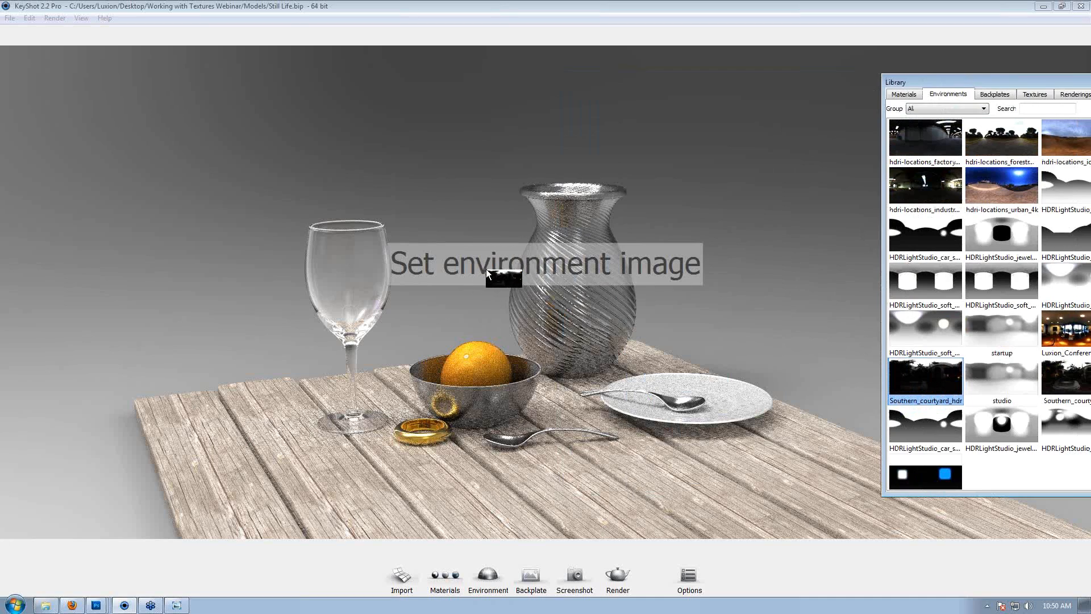
{"action": "left_click_drag", "start_coordinate": [486, 268], "coordinate": [486, 268]}
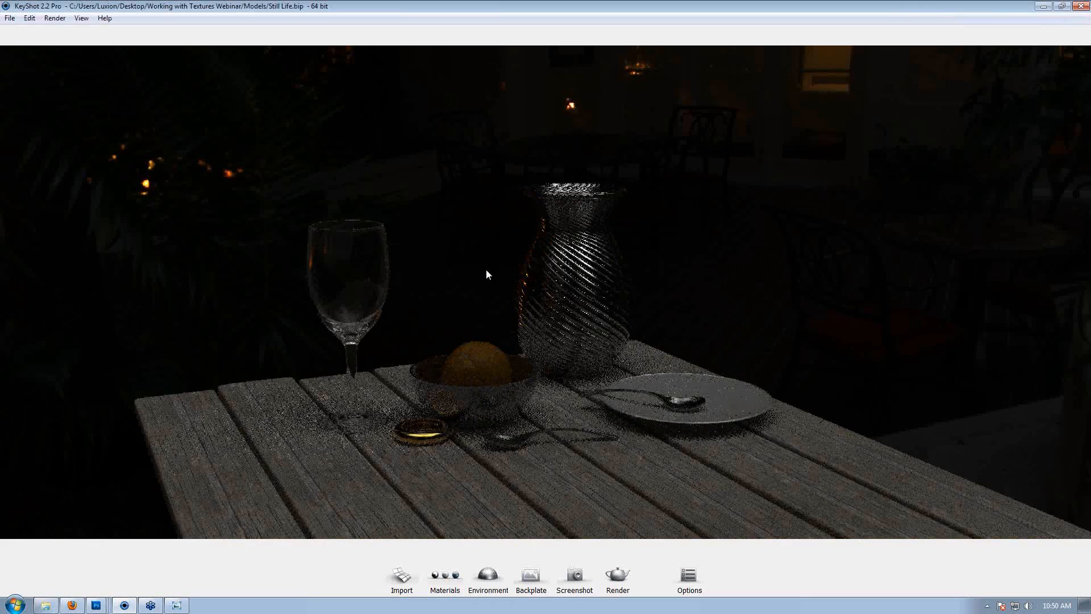
Raise the courtyard environment's brightness to 7.430 and frame the tabletop objects more closely.
{"action": "left_click_drag", "start_coordinate": [708, 177], "coordinate": [582, 221]}
{"action": "scroll", "coordinate": [601, 241], "scroll_direction": "up", "scroll_amount": 5}
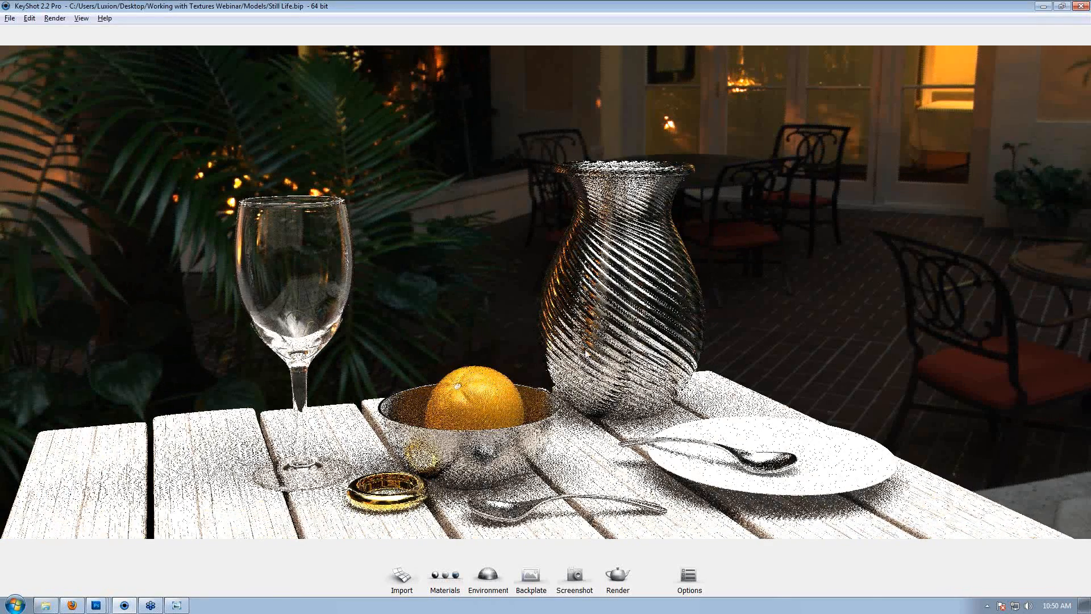
{"action": "left_click_drag", "start_coordinate": [587, 353], "coordinate": [750, 293]}
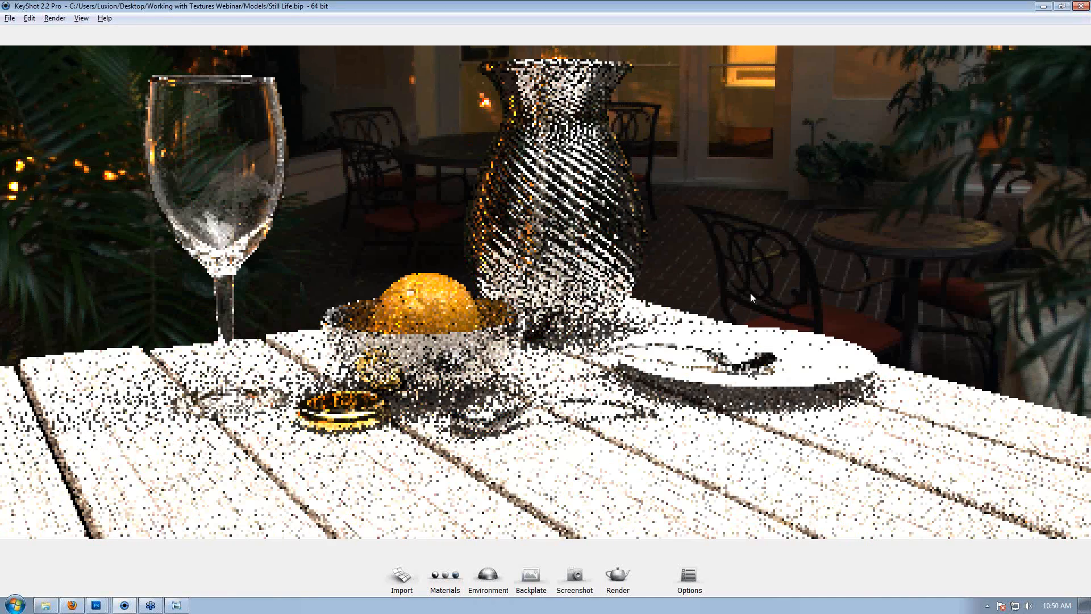
{"action": "scroll", "coordinate": [751, 292], "scroll_direction": "up", "scroll_amount": 3}
{"action": "middle_click_drag", "start_coordinate": [572, 268], "coordinate": [570, 302]}
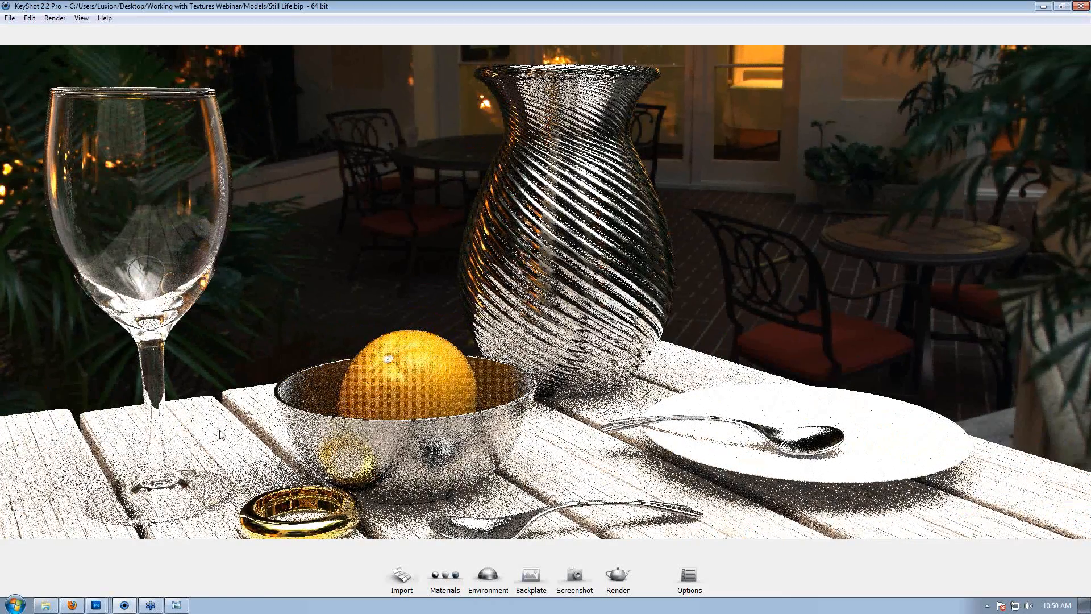
Lower the intensity of the table's wood texture to 0.370.
{"action": "double_click", "coordinate": [571, 450]}
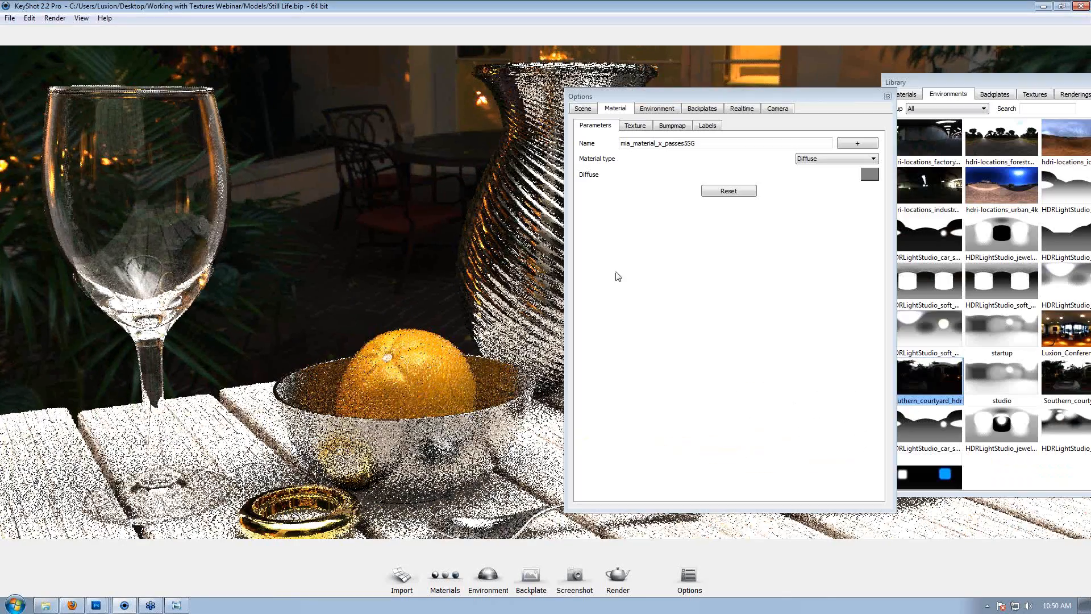
{"action": "left_click", "coordinate": [632, 126]}
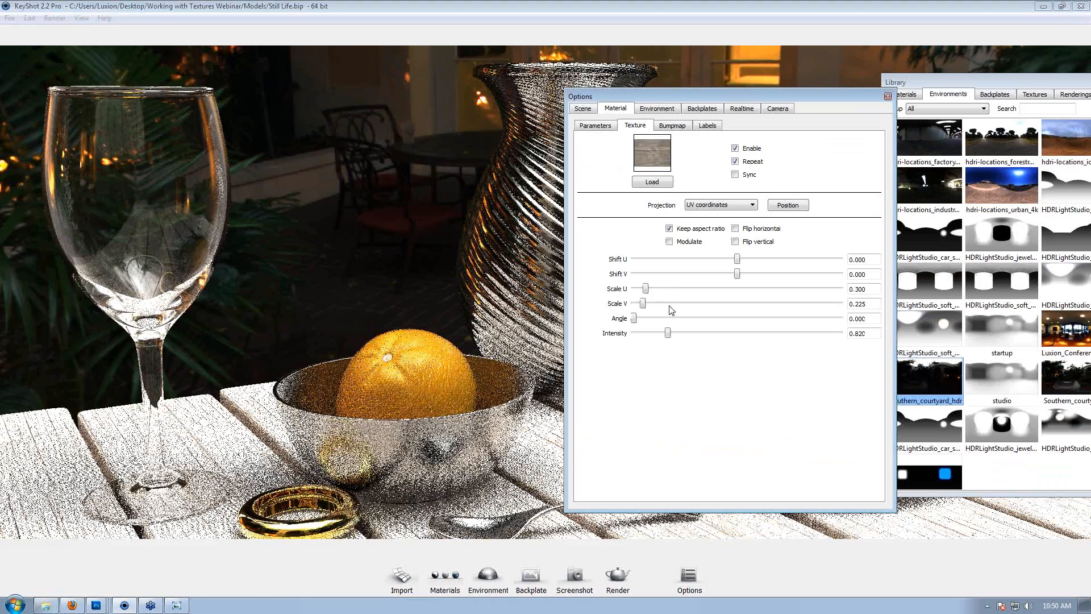
{"action": "left_click_drag", "start_coordinate": [668, 333], "coordinate": [649, 334]}
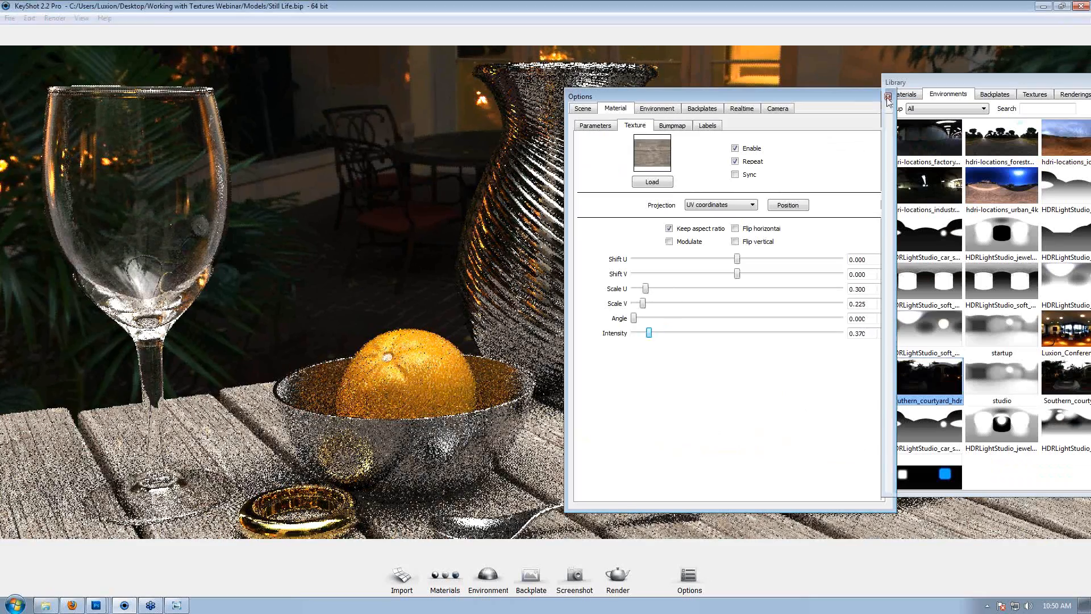
{"action": "left_click", "coordinate": [888, 97]}
Frame the glass, bowl, ring and spoon in a close-up and save the scene.
{"action": "scroll", "coordinate": [676, 181], "scroll_direction": "up", "scroll_amount": 1}
{"action": "middle_click_drag", "start_coordinate": [684, 143], "coordinate": [716, 111]}
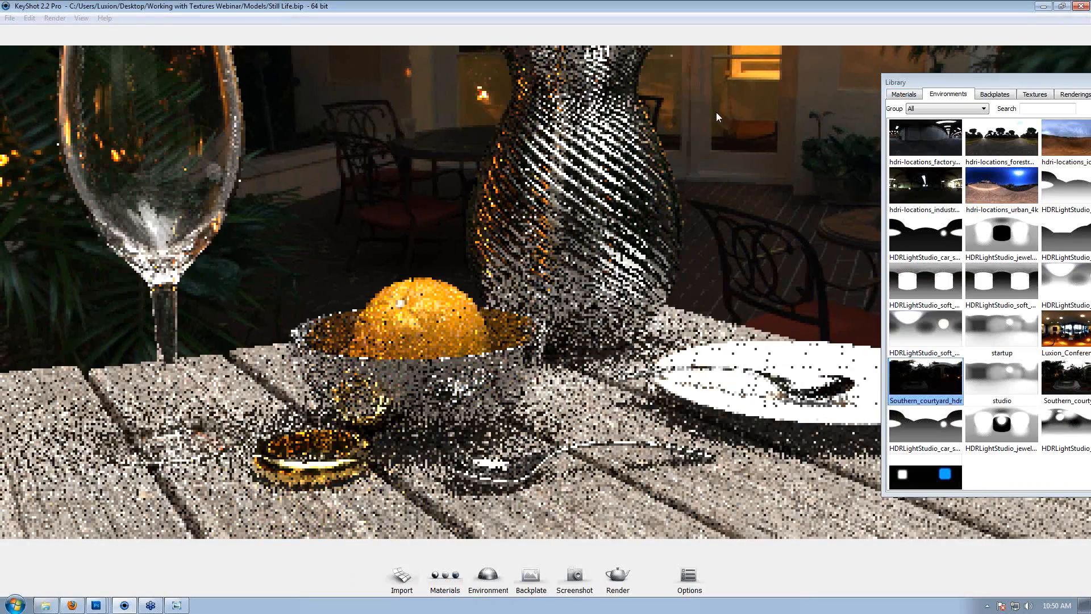
{"action": "left_click_drag", "start_coordinate": [707, 112], "coordinate": [647, 130]}
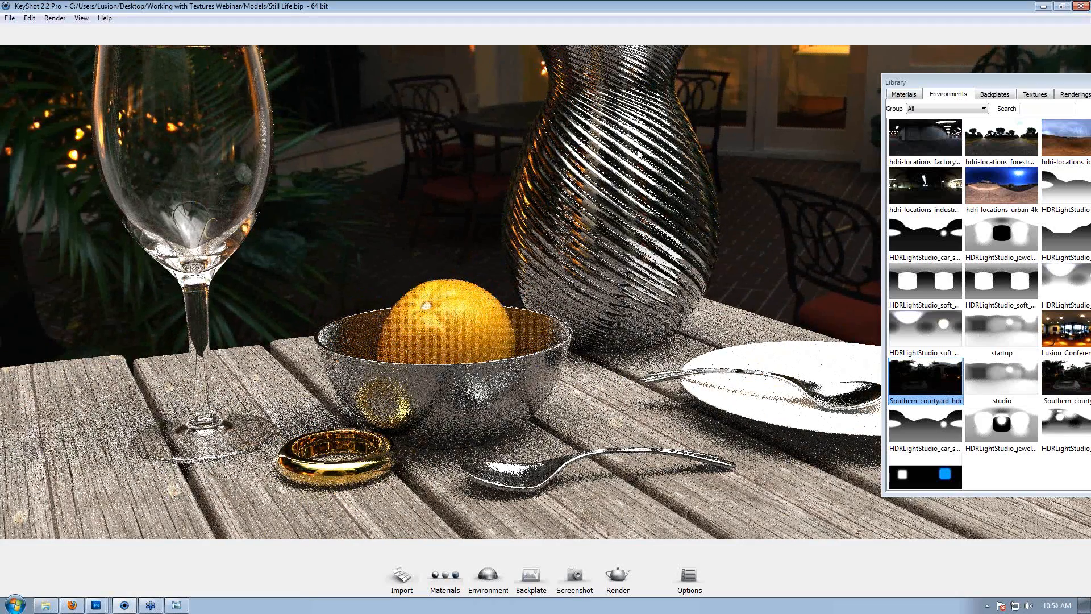
{"action": "key", "text": "ctrl+s"}
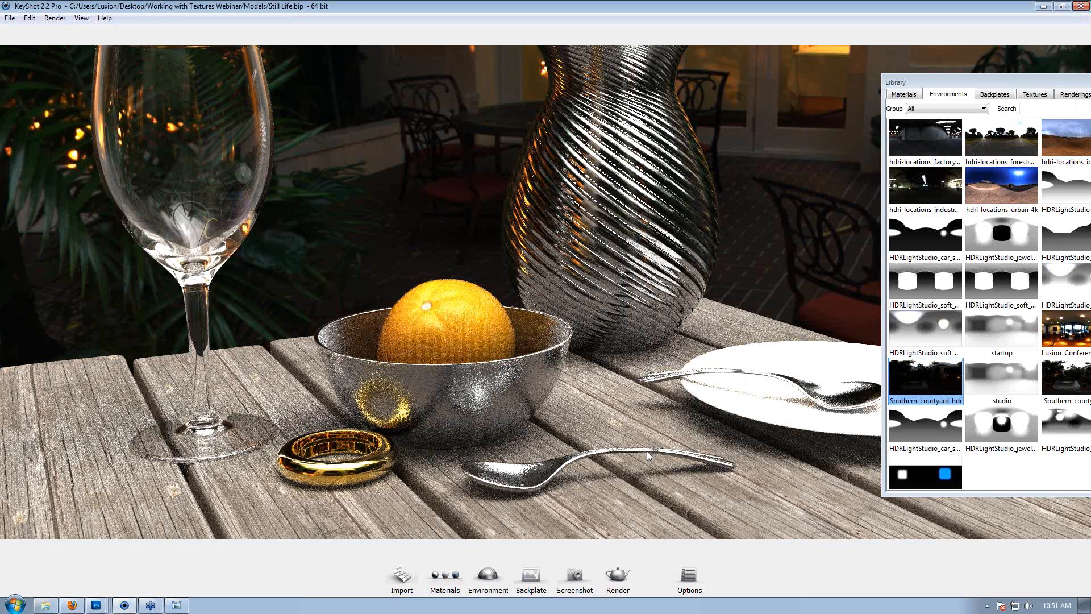
Try solid background colours in place of the courtyard image, including green, and turn the environment display back on.
{"action": "left_click", "coordinate": [689, 577]}
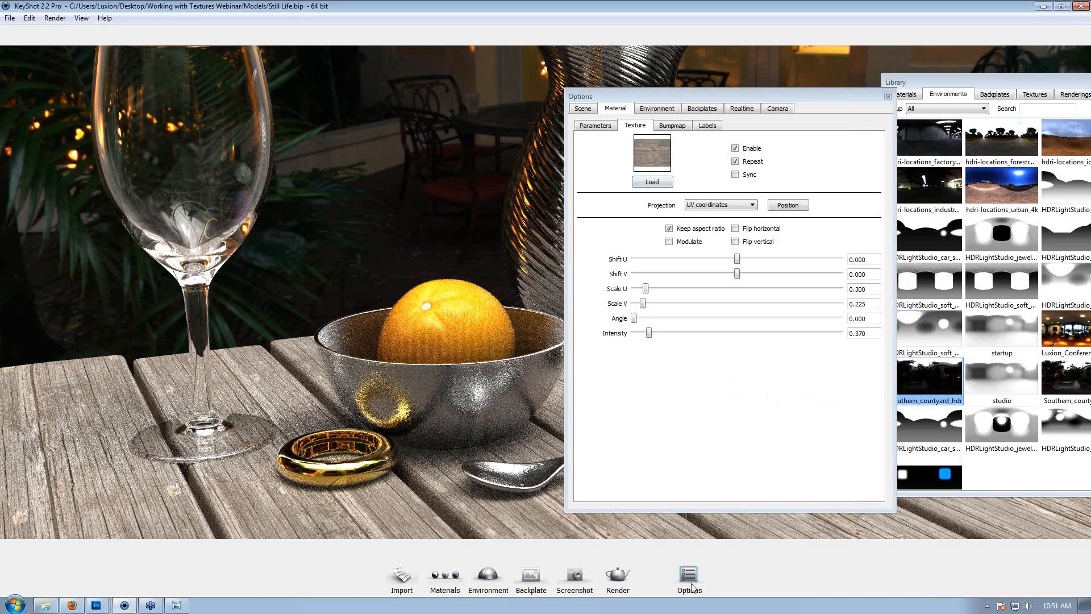
{"action": "left_click", "coordinate": [660, 111]}
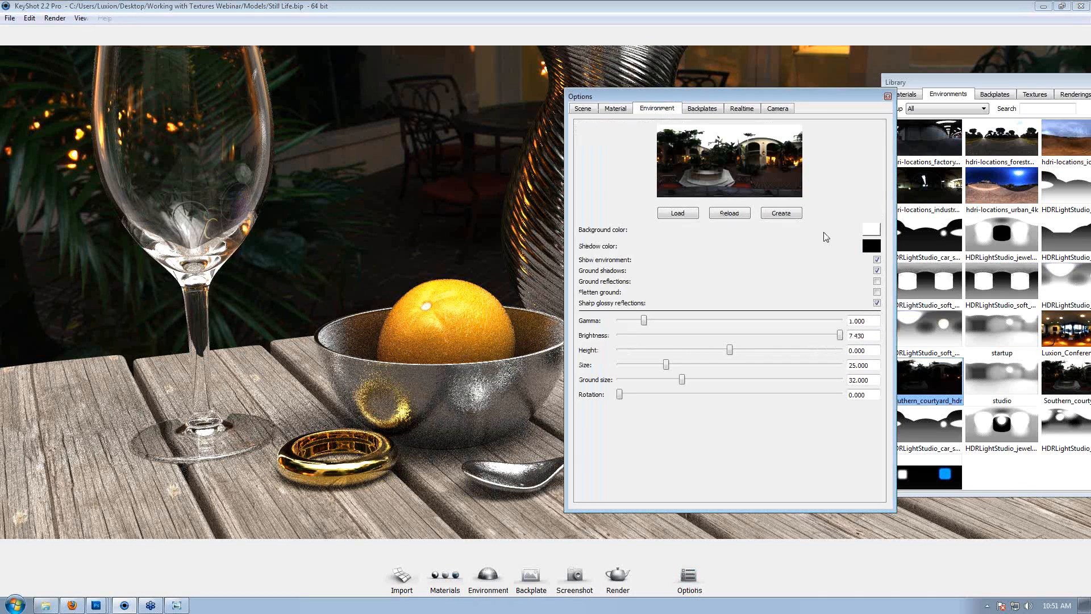
{"action": "left_click", "coordinate": [878, 260]}
{"action": "left_click", "coordinate": [871, 229]}
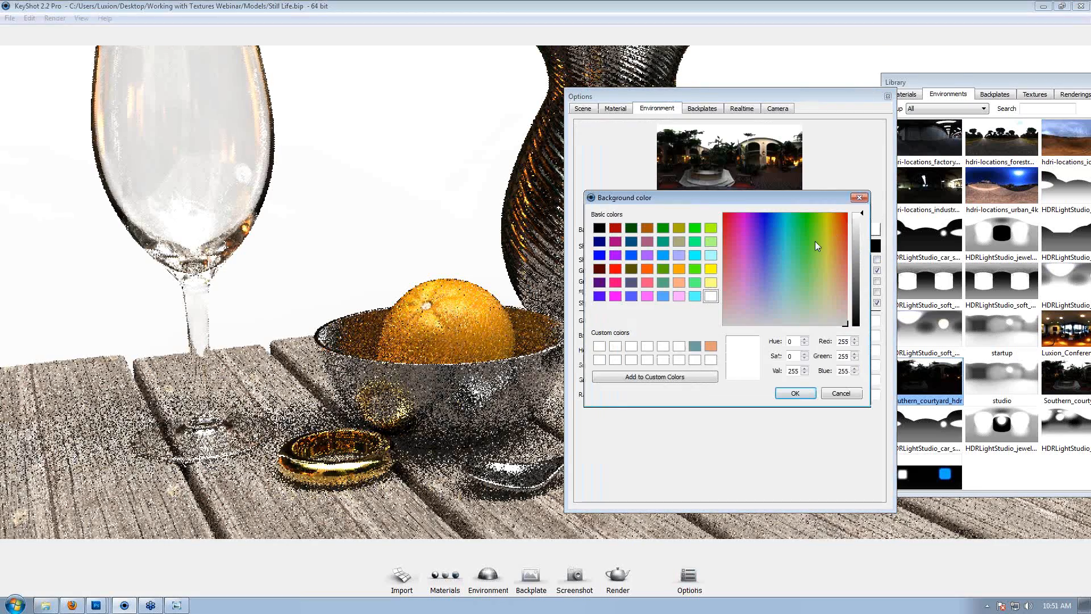
{"action": "left_click", "coordinate": [814, 242]}
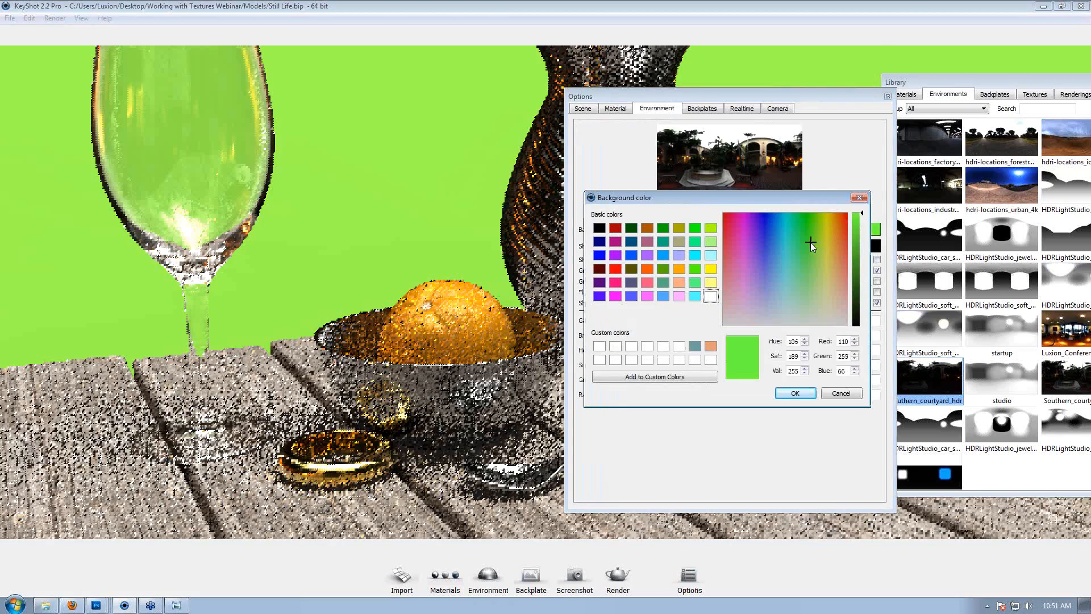
{"action": "left_click_drag", "start_coordinate": [812, 242], "coordinate": [797, 322]}
{"action": "left_click", "coordinate": [795, 393]}
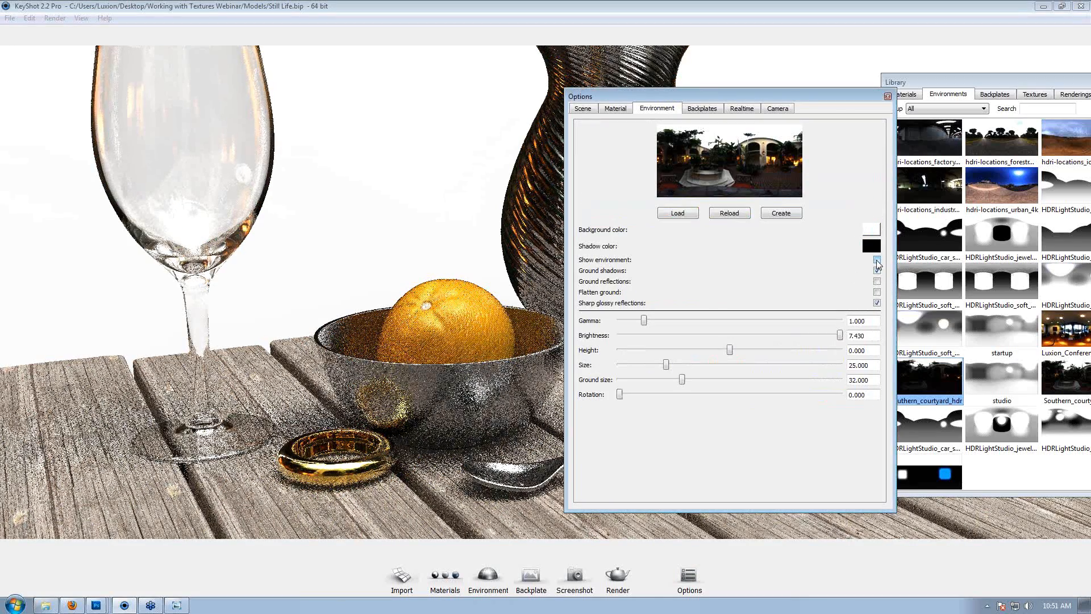
{"action": "left_click", "coordinate": [877, 260]}
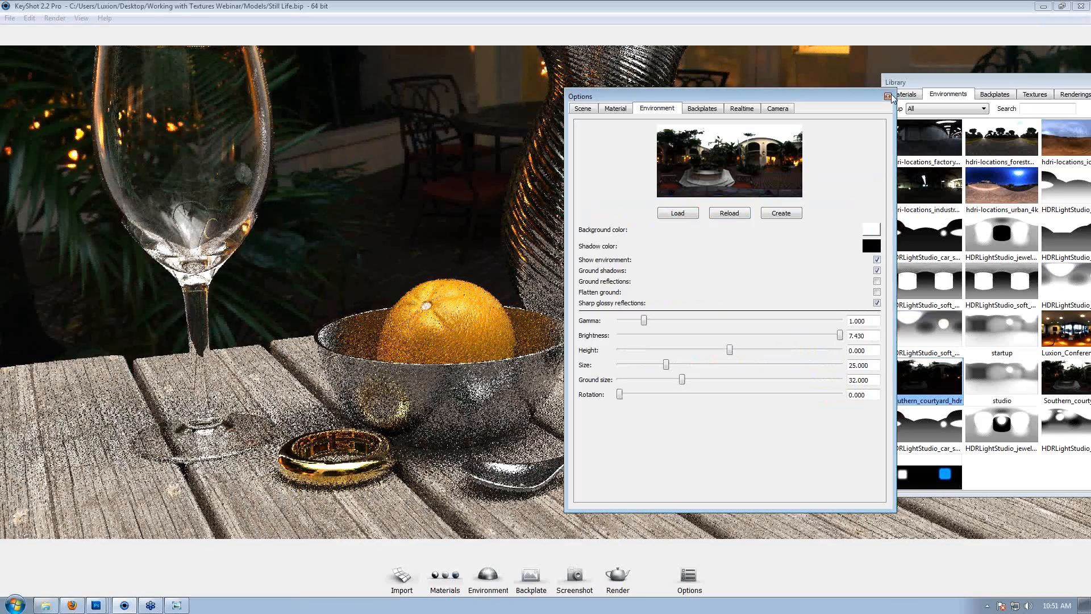
{"action": "left_click", "coordinate": [888, 97]}
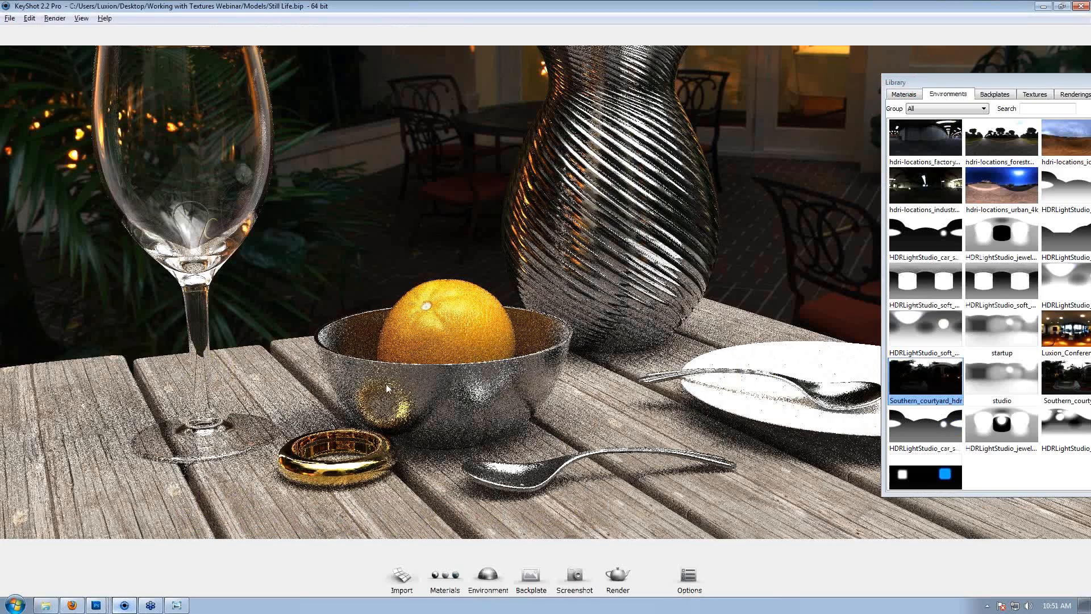
Hide the entire still_life model in the scene's parts list and expand it to its individual parts.
{"action": "left_click_drag", "start_coordinate": [386, 384], "coordinate": [384, 377]}
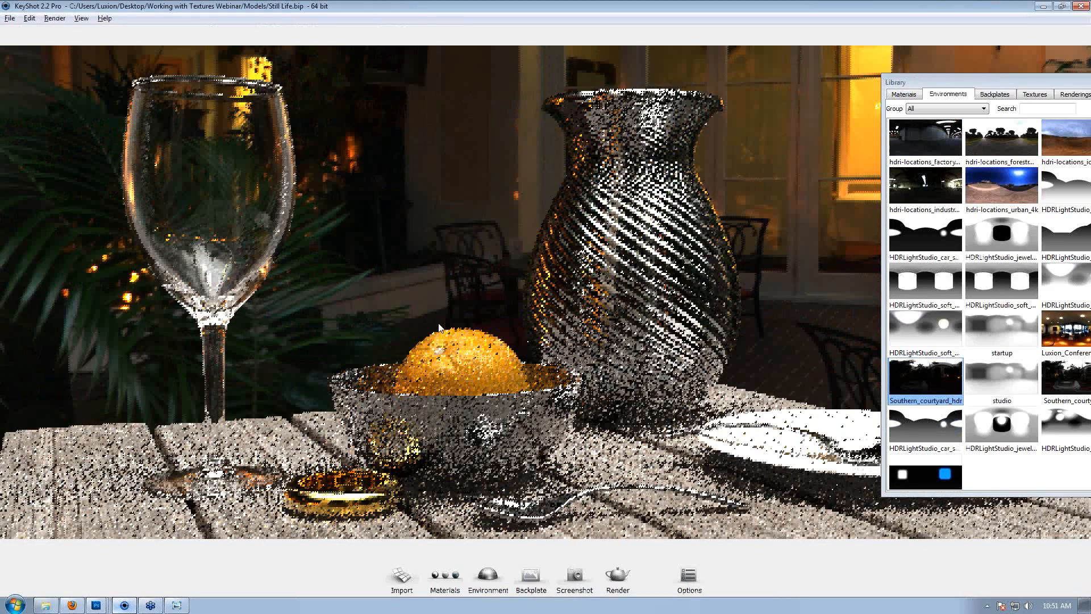
{"action": "left_click_drag", "start_coordinate": [385, 382], "coordinate": [645, 338]}
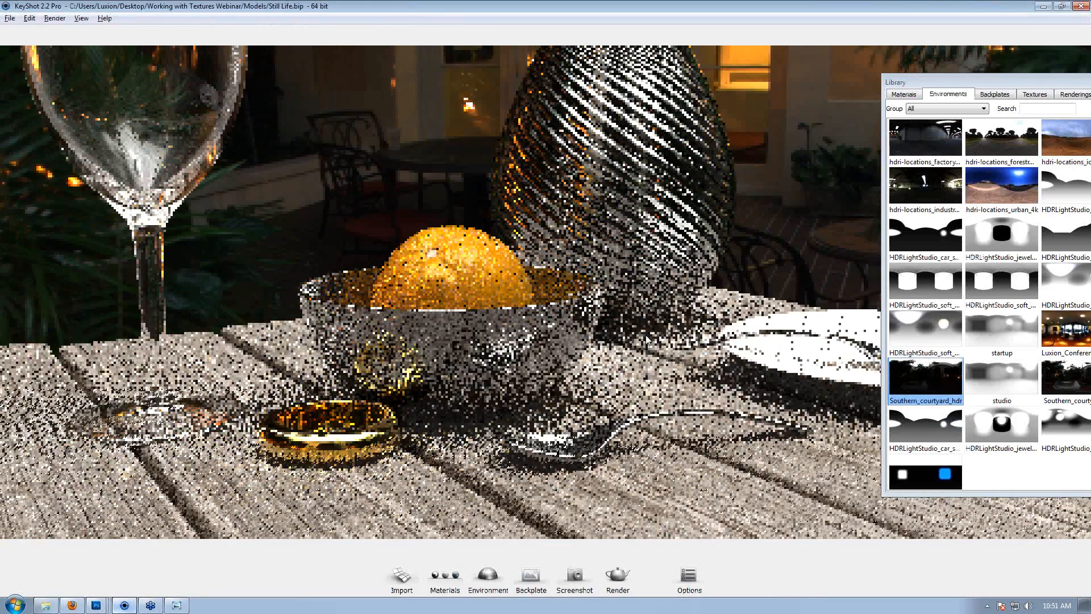
{"action": "middle_click_drag", "start_coordinate": [645, 336], "coordinate": [646, 374]}
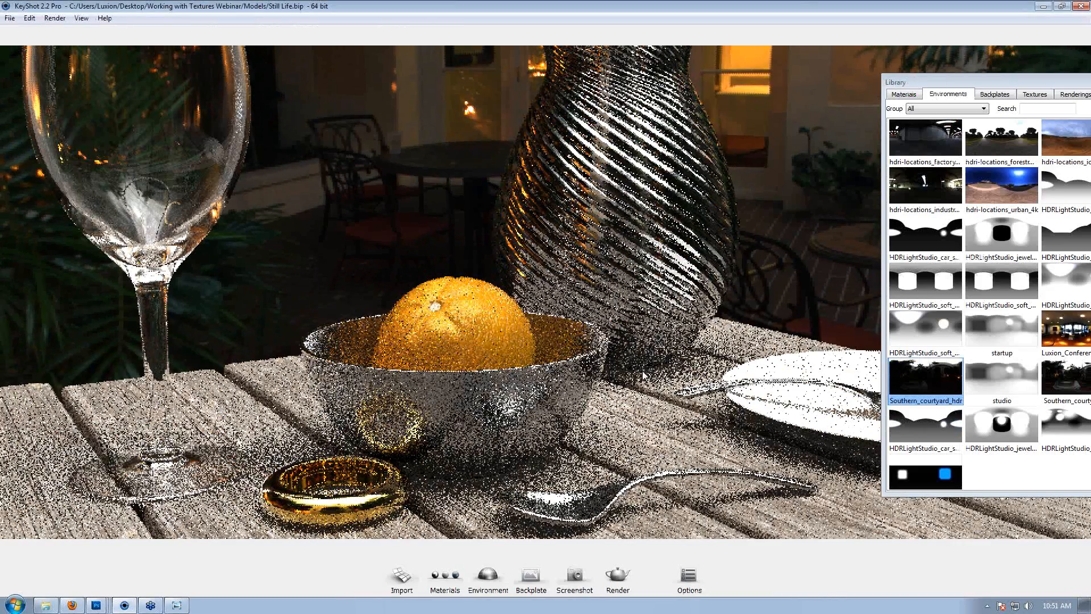
{"action": "left_click", "coordinate": [682, 581]}
{"action": "left_click", "coordinate": [582, 108]}
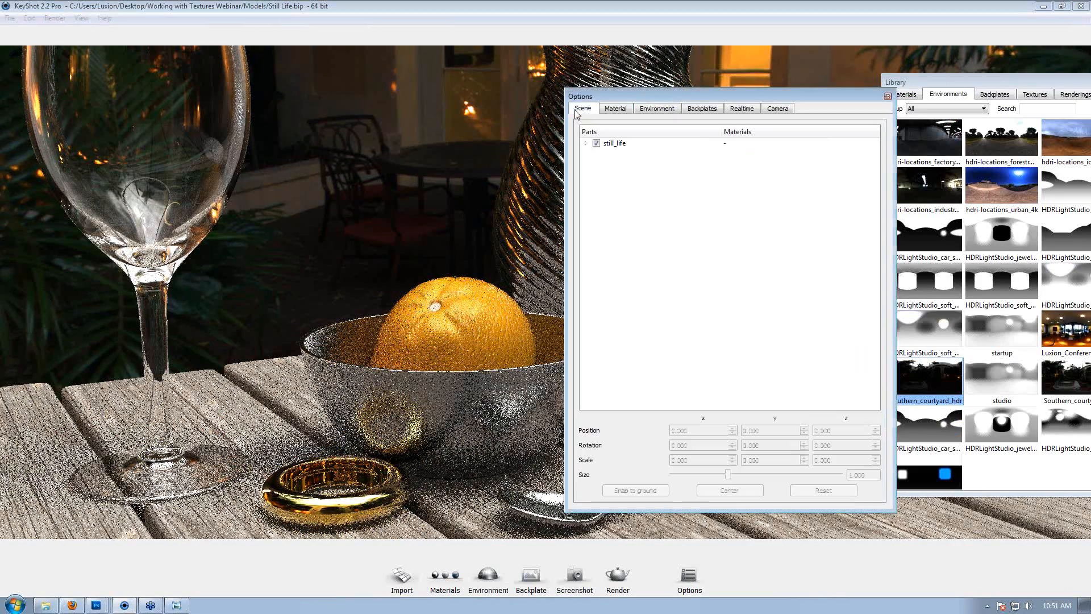
{"action": "left_click_drag", "start_coordinate": [616, 101], "coordinate": [701, 120]}
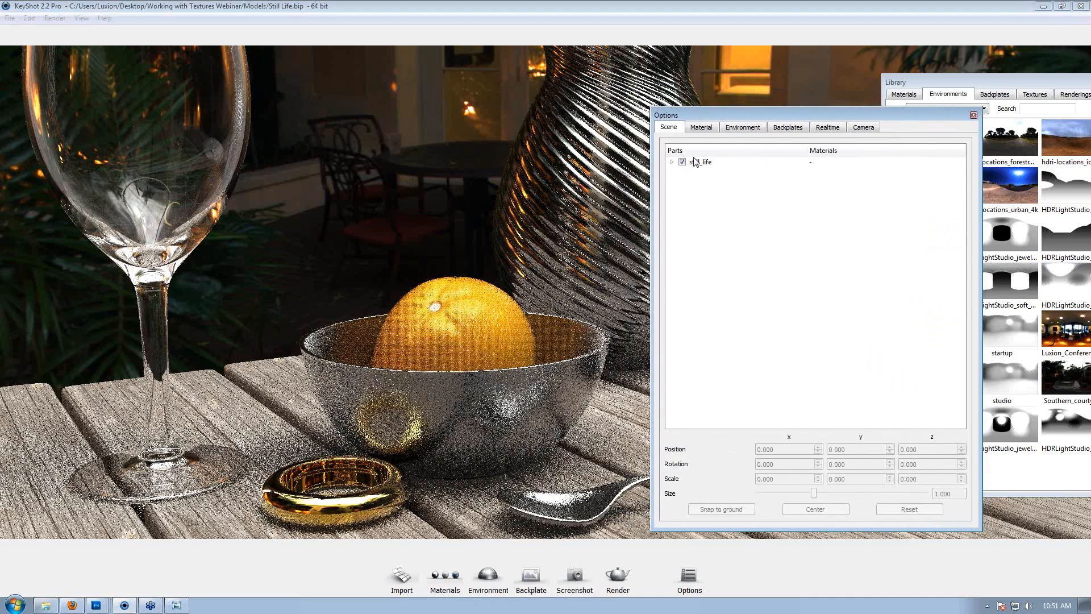
{"action": "left_click", "coordinate": [683, 163]}
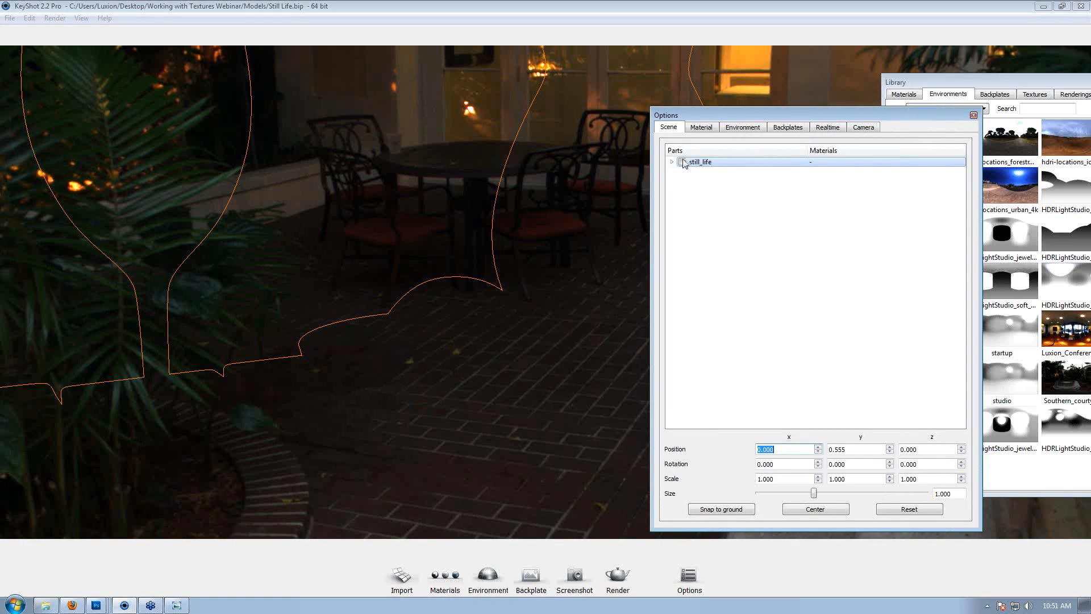
{"action": "left_click", "coordinate": [516, 115]}
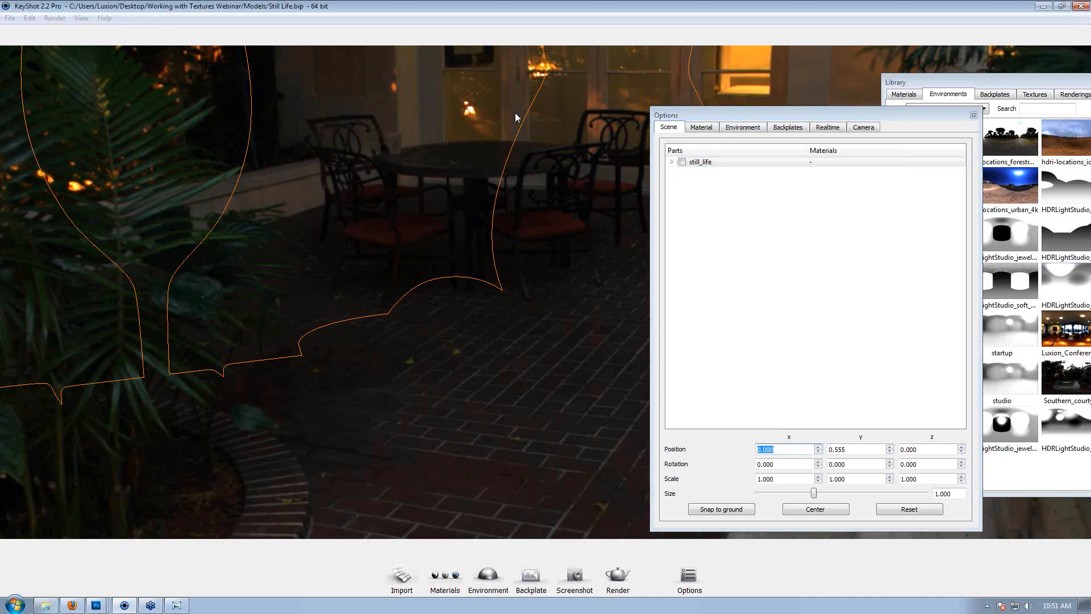
{"action": "left_click", "coordinate": [672, 162]}
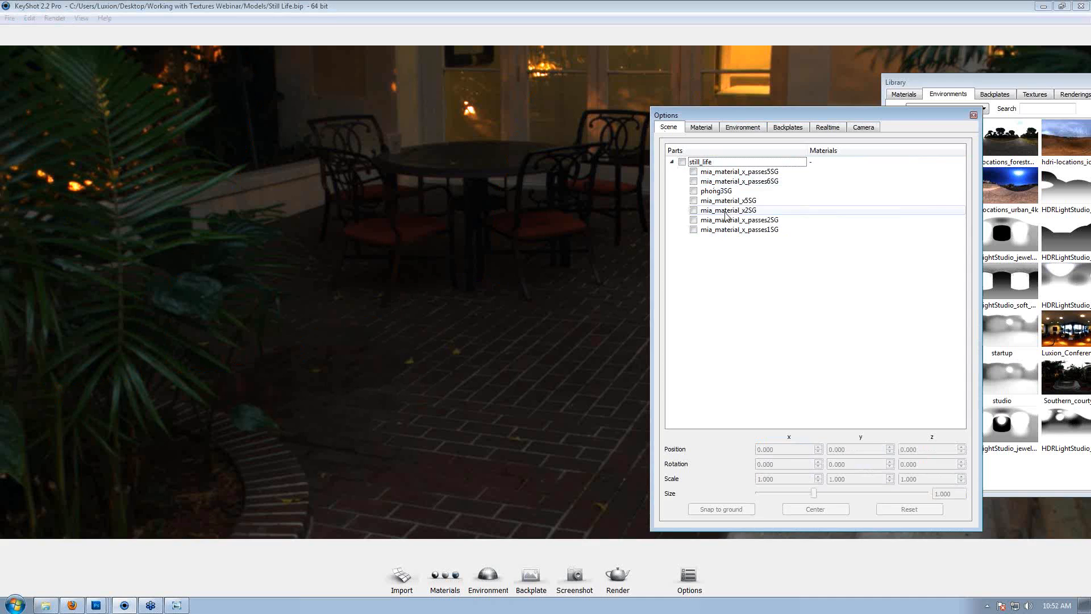
Collapse the still_life parts list, close the options and orbit the courtyard view to frame the lit doors and patio table.
{"action": "left_click", "coordinate": [672, 162]}
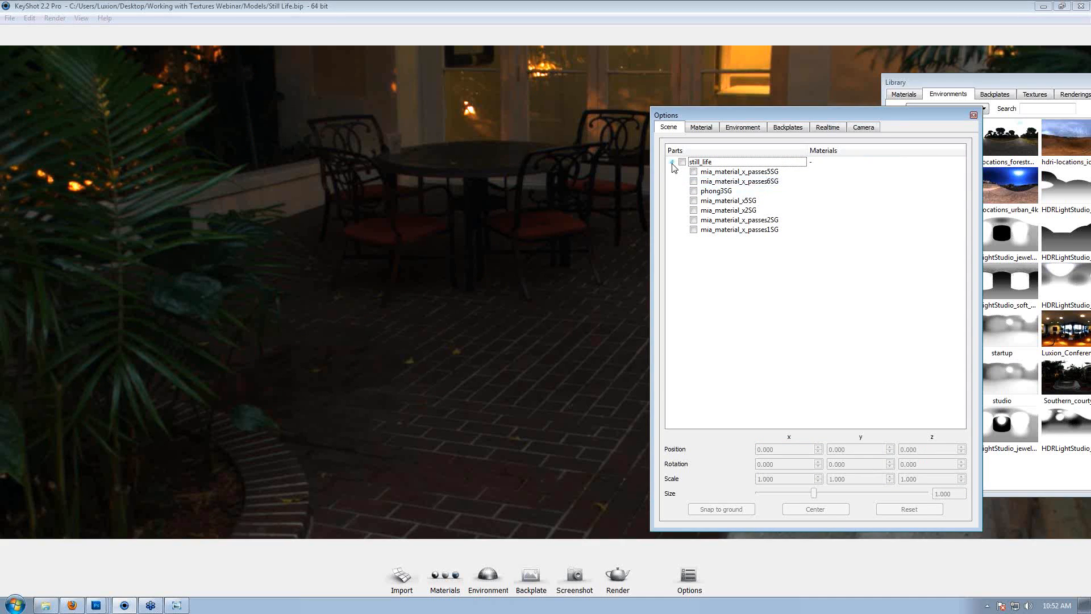
{"action": "left_click_drag", "start_coordinate": [917, 122], "coordinate": [692, 126]}
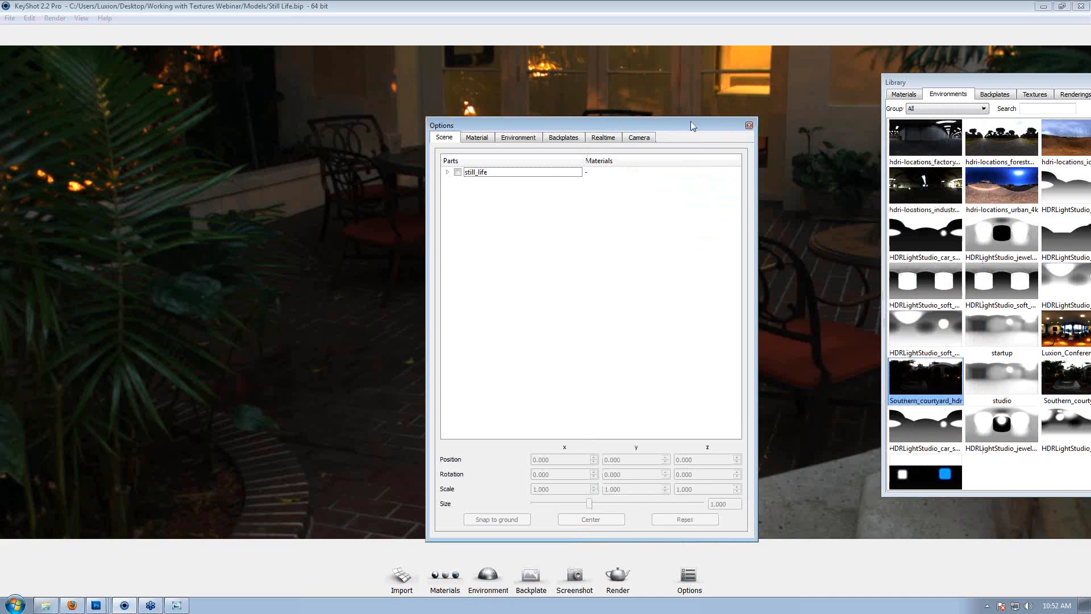
{"action": "left_click", "coordinate": [749, 117]}
{"action": "left_click_drag", "start_coordinate": [694, 331], "coordinate": [484, 305]}
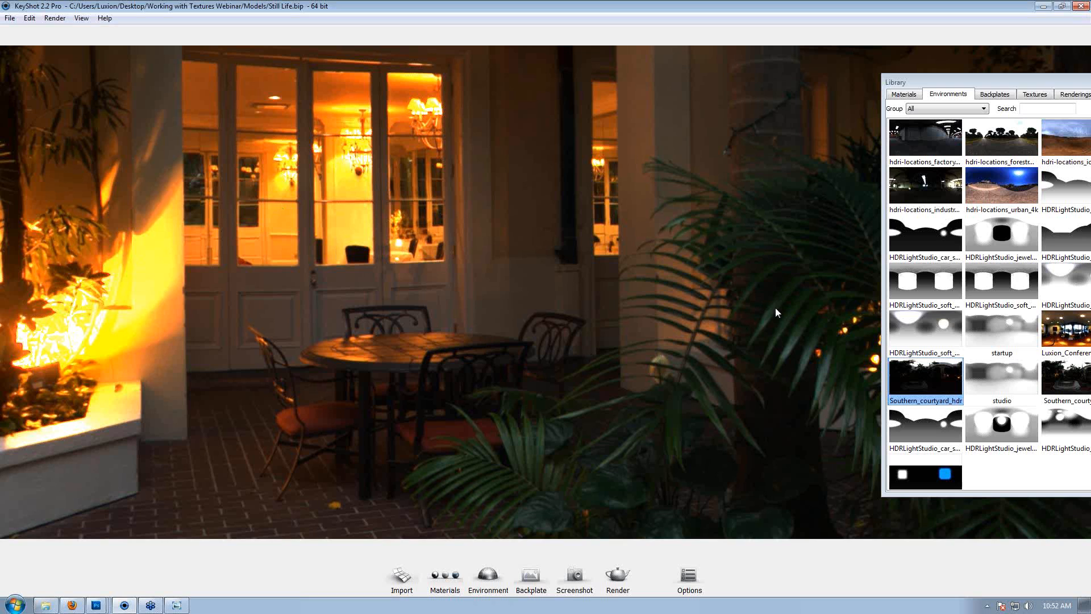
{"action": "left_click_drag", "start_coordinate": [530, 278], "coordinate": [591, 282]}
{"action": "left_click_drag", "start_coordinate": [513, 281], "coordinate": [575, 299]}
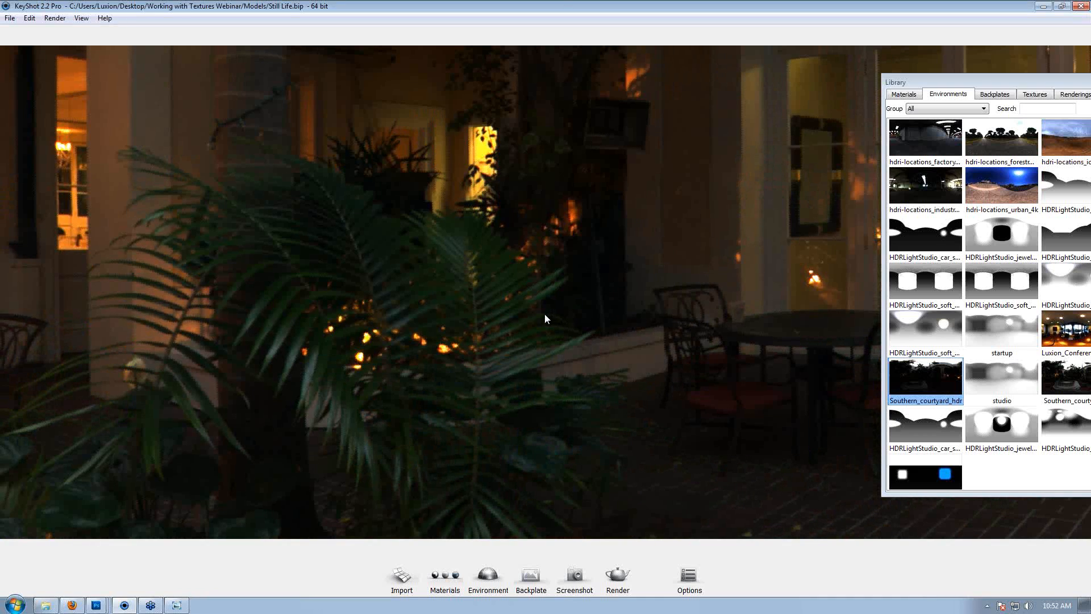
{"action": "left_click_drag", "start_coordinate": [545, 314], "coordinate": [553, 311]}
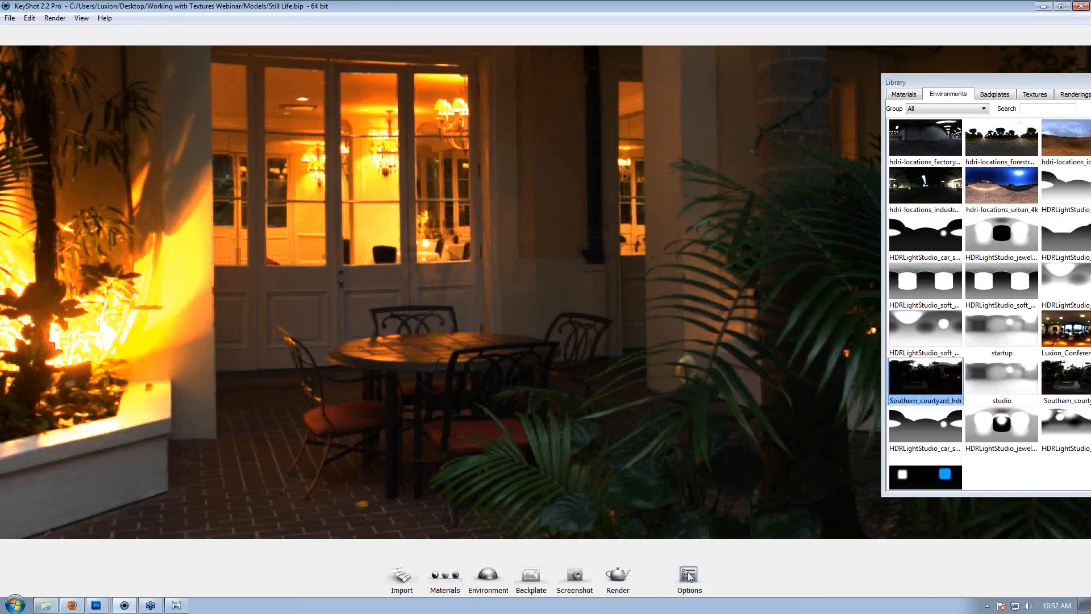
Enable depth of field for the camera and lower its F-stop to 0.130.
{"action": "left_click", "coordinate": [689, 575]}
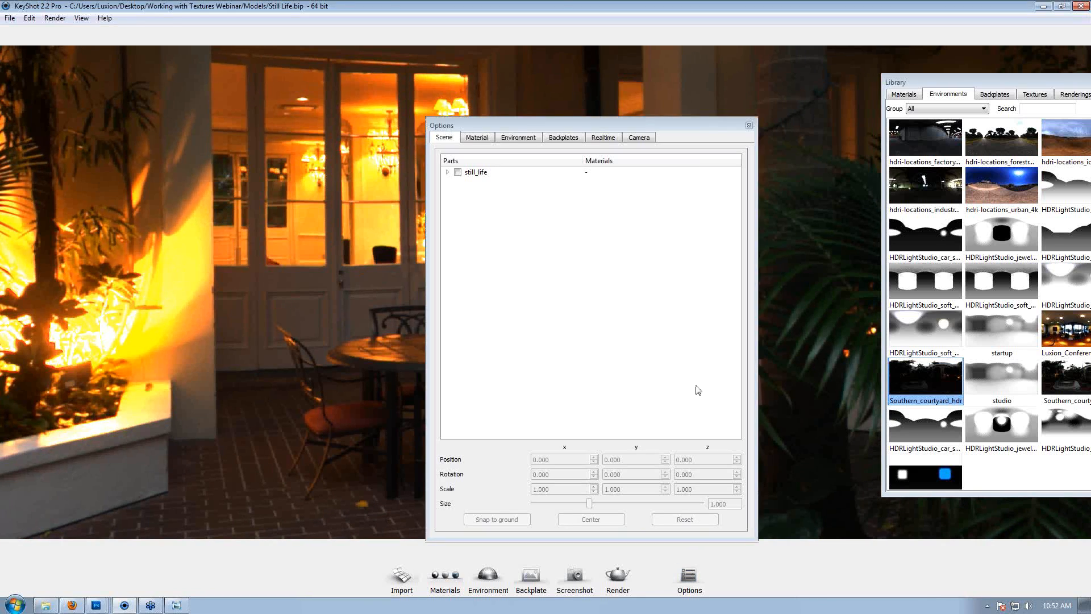
{"action": "left_click", "coordinate": [642, 139]}
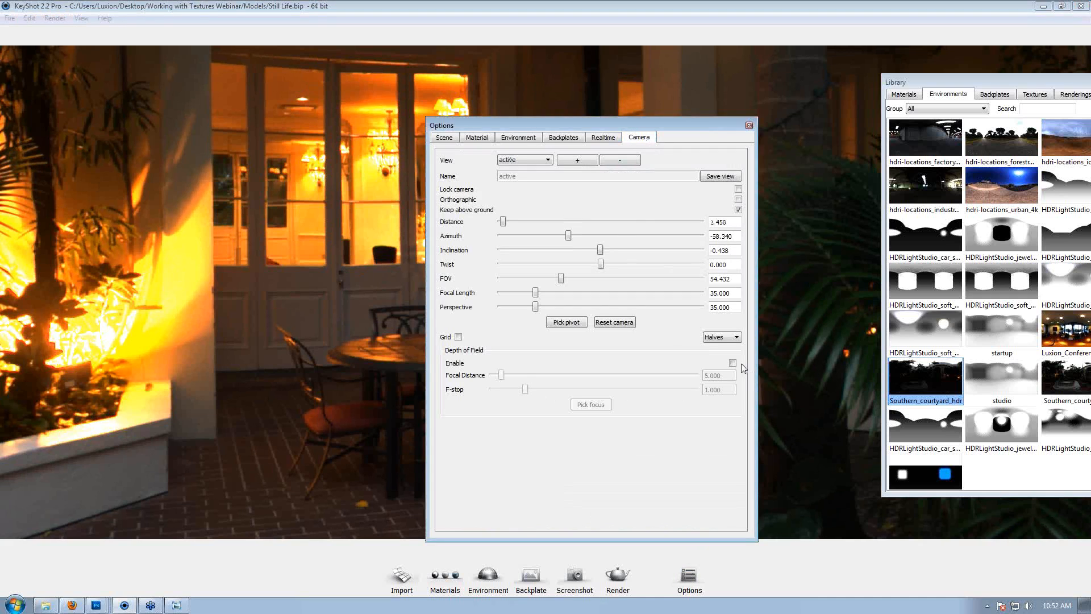
{"action": "left_click", "coordinate": [733, 363]}
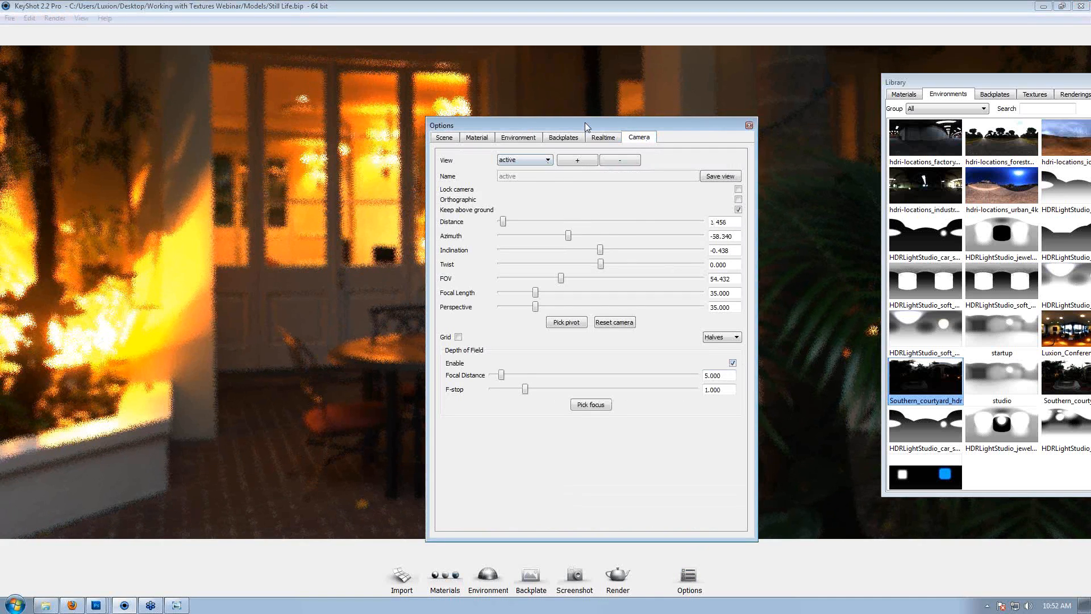
{"action": "left_click_drag", "start_coordinate": [587, 118], "coordinate": [731, 38]}
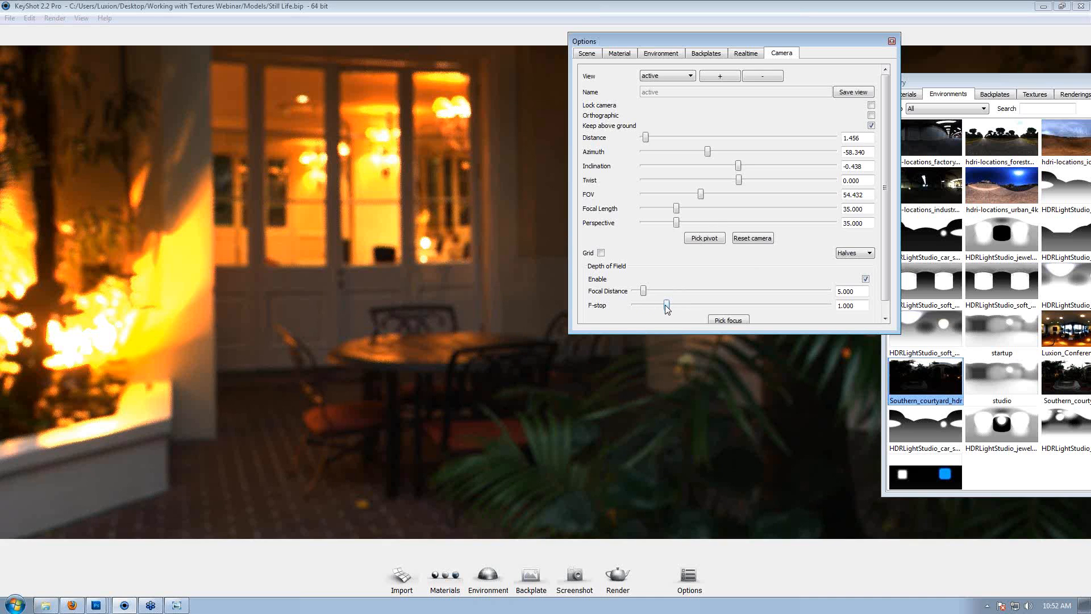
{"action": "left_click_drag", "start_coordinate": [666, 305], "coordinate": [638, 307]}
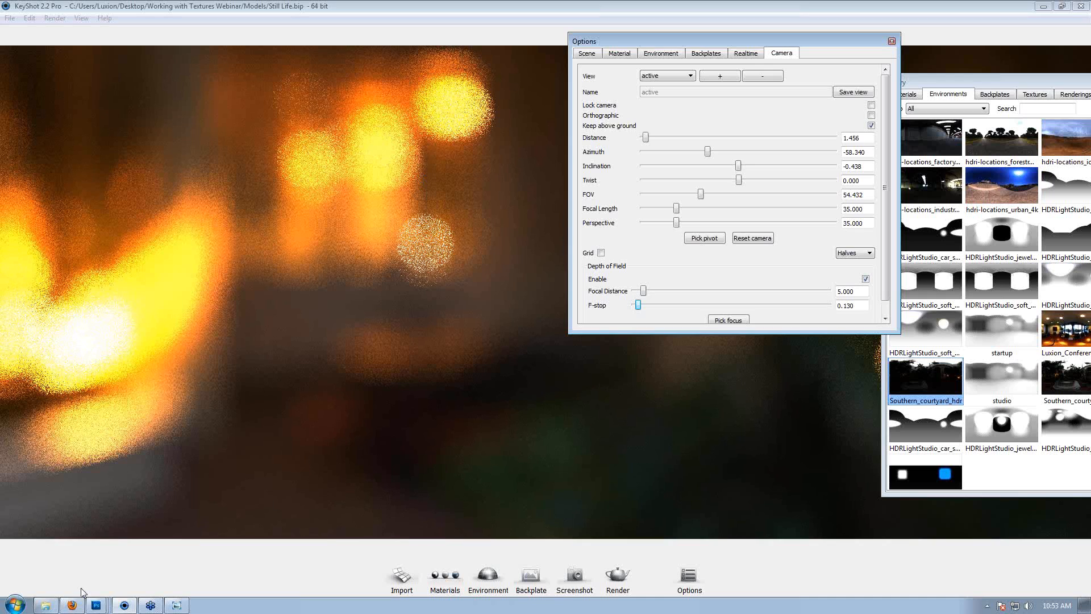
Save a screenshot of the blurred courtyard view and look at the render output settings without rendering.
{"action": "mouse_move", "coordinate": [96, 607]}
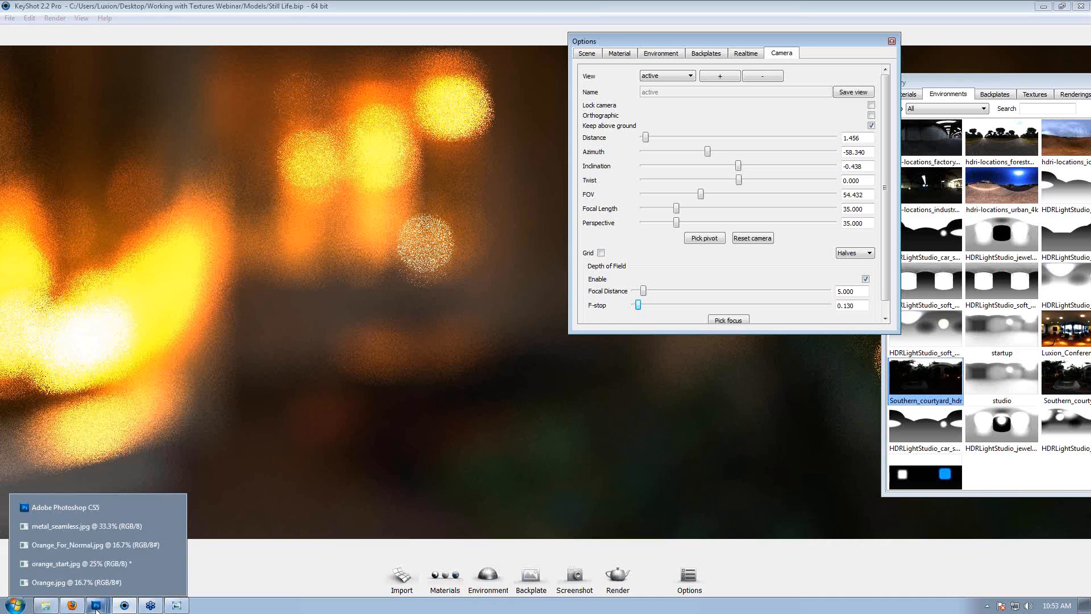
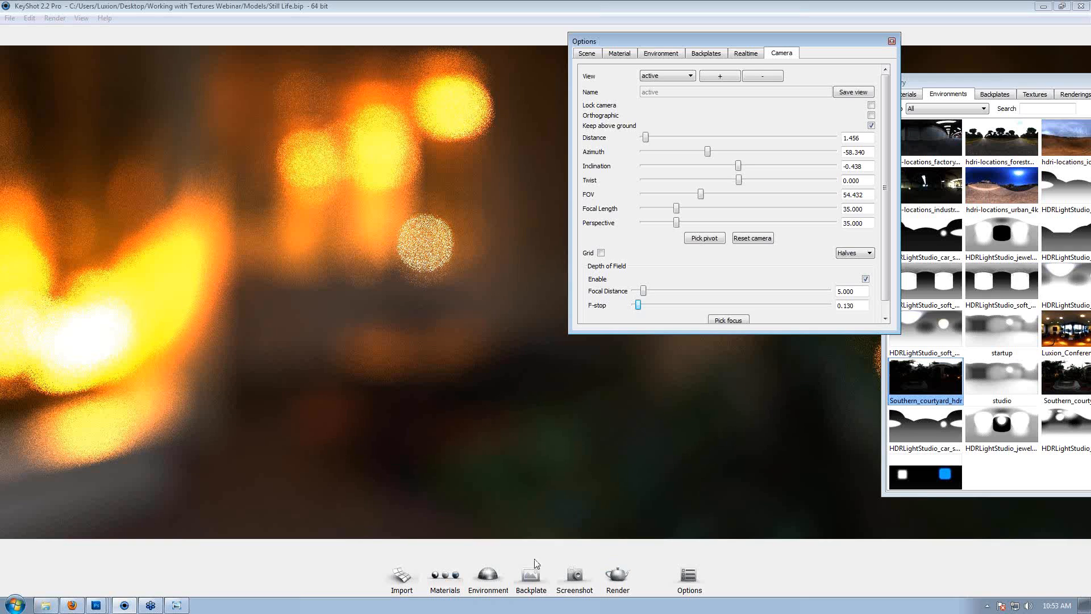
{"action": "left_click", "coordinate": [591, 579]}
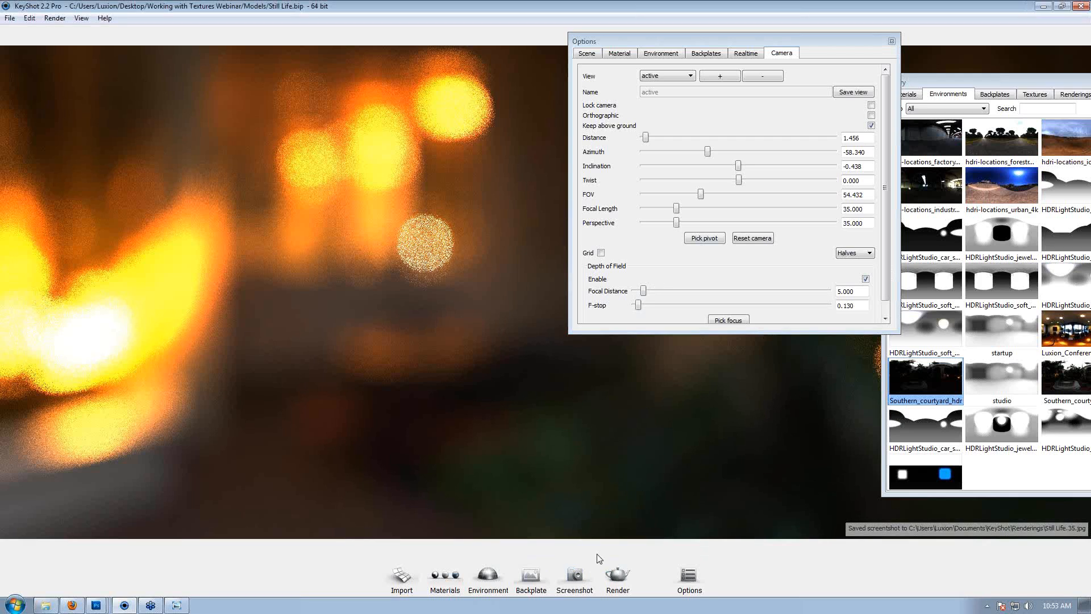
{"action": "left_click", "coordinate": [617, 577]}
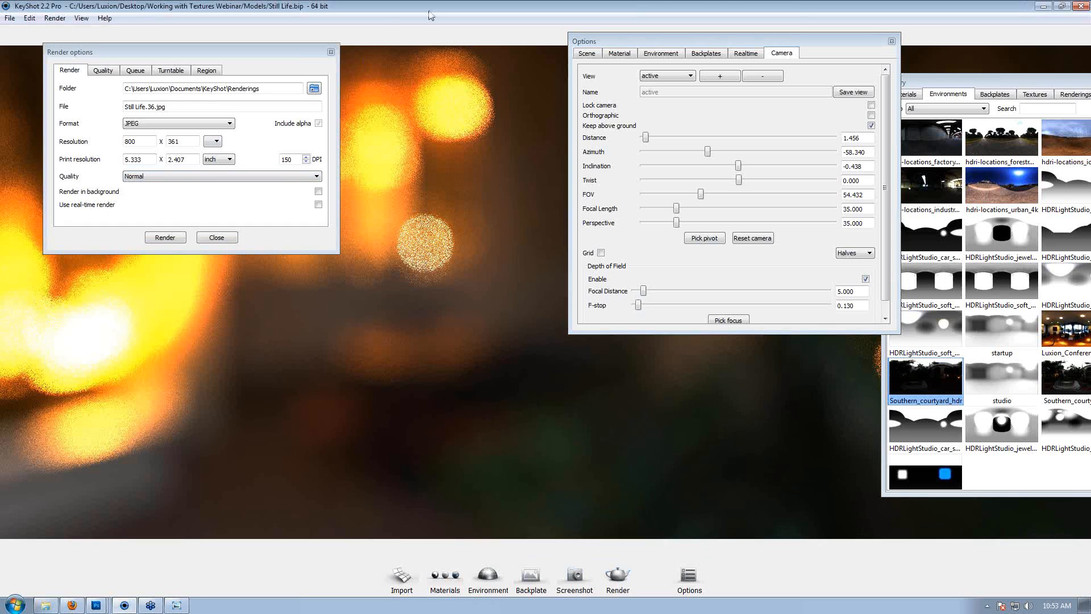
{"action": "left_click", "coordinate": [331, 52]}
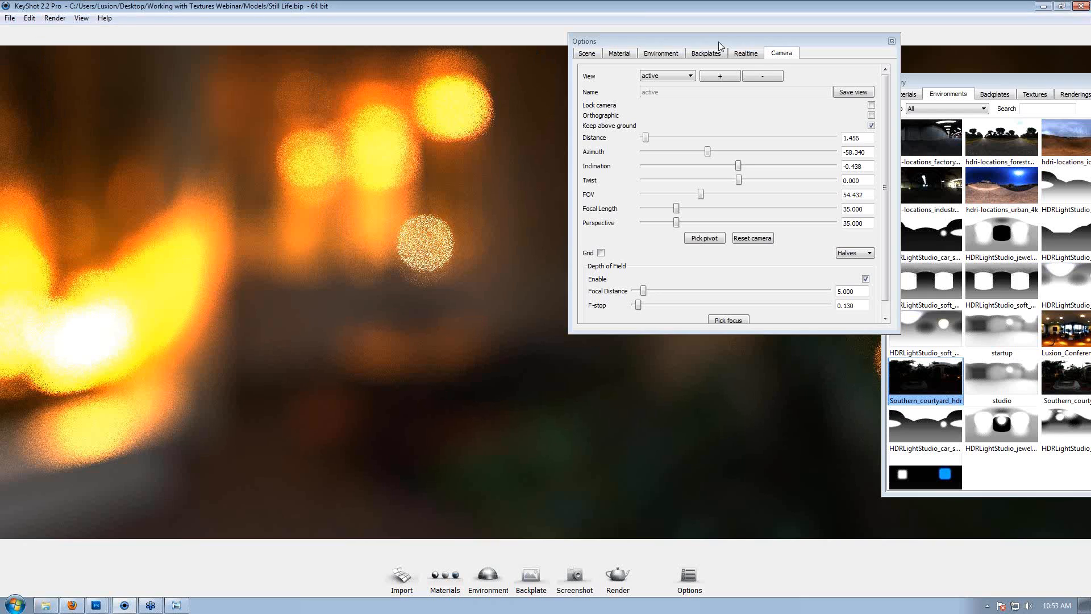
Close the camera options and pause the real-time rendering.
{"action": "left_click_drag", "start_coordinate": [719, 42], "coordinate": [479, 169]}
{"action": "left_click", "coordinate": [665, 163]}
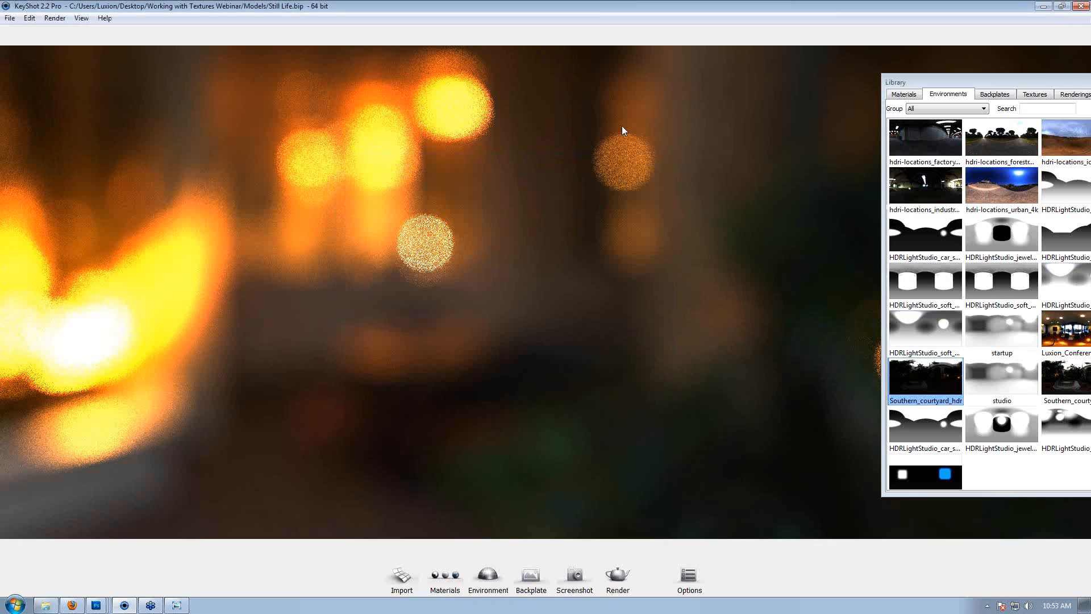
{"action": "key", "text": "shift+p"}
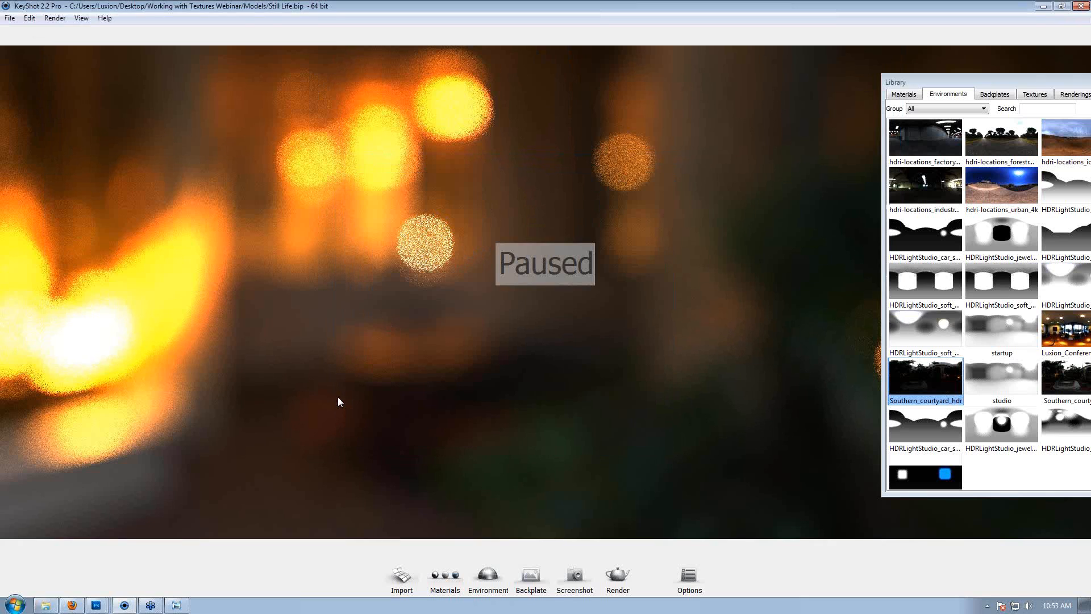
Switch to Photoshop and open backplate_dof.jpg and backplate_no_dof.jpg together from the Backplate folder.
{"action": "left_click", "coordinate": [96, 605]}
{"action": "left_click", "coordinate": [48, 505]}
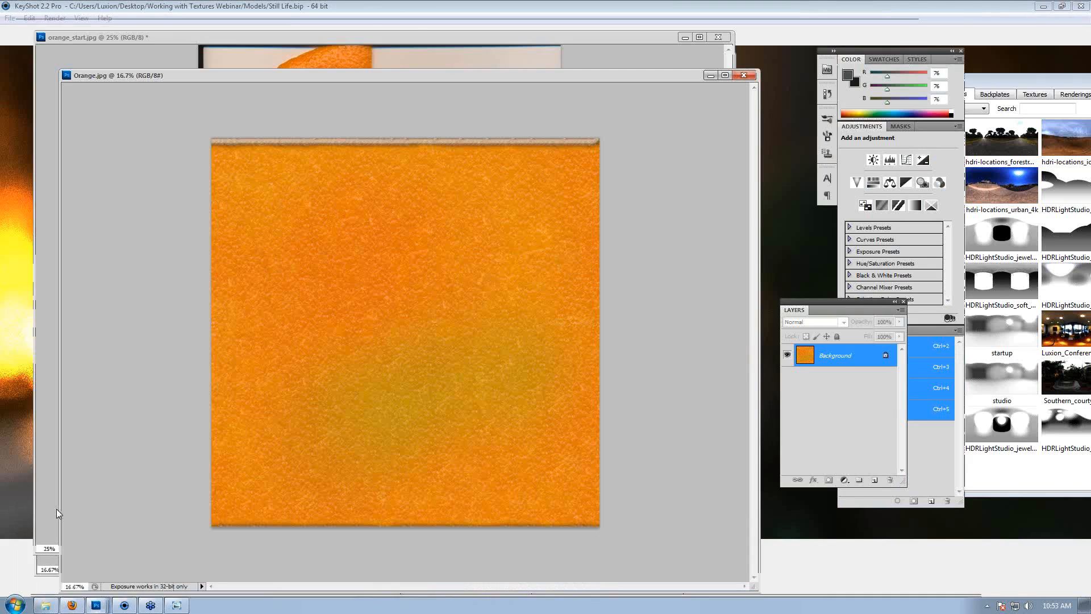
{"action": "left_click", "coordinate": [32, 11]}
{"action": "left_click", "coordinate": [49, 36]}
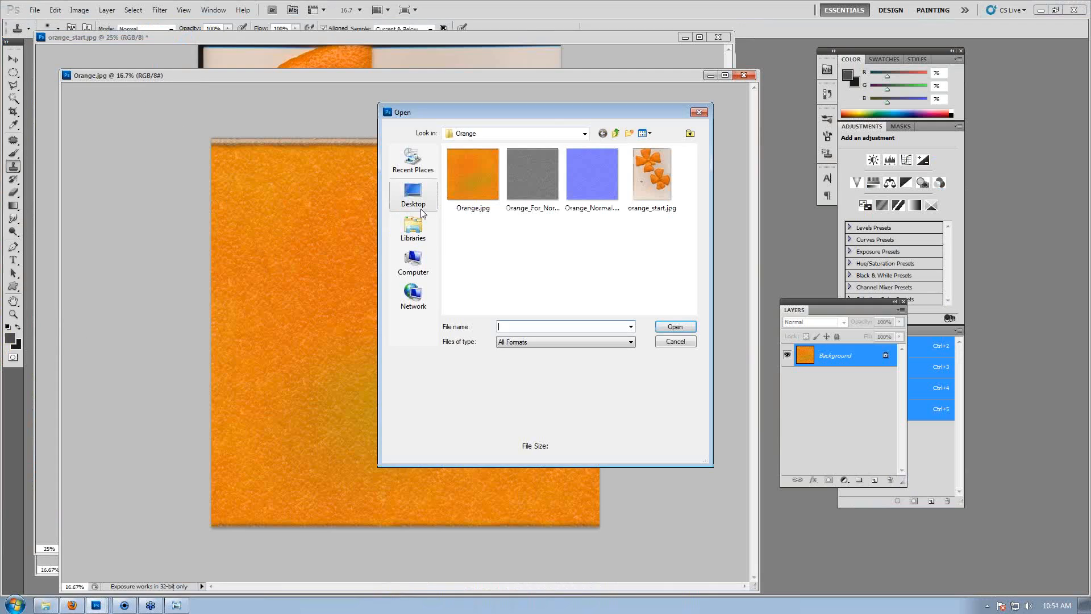
{"action": "left_click", "coordinate": [615, 133]}
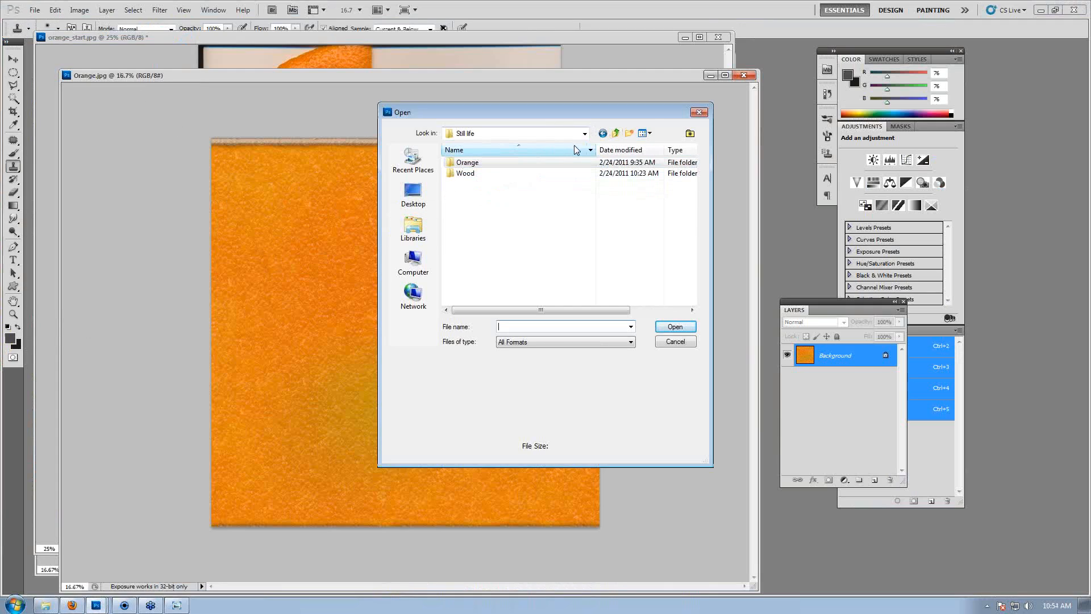
{"action": "left_click", "coordinate": [615, 133]}
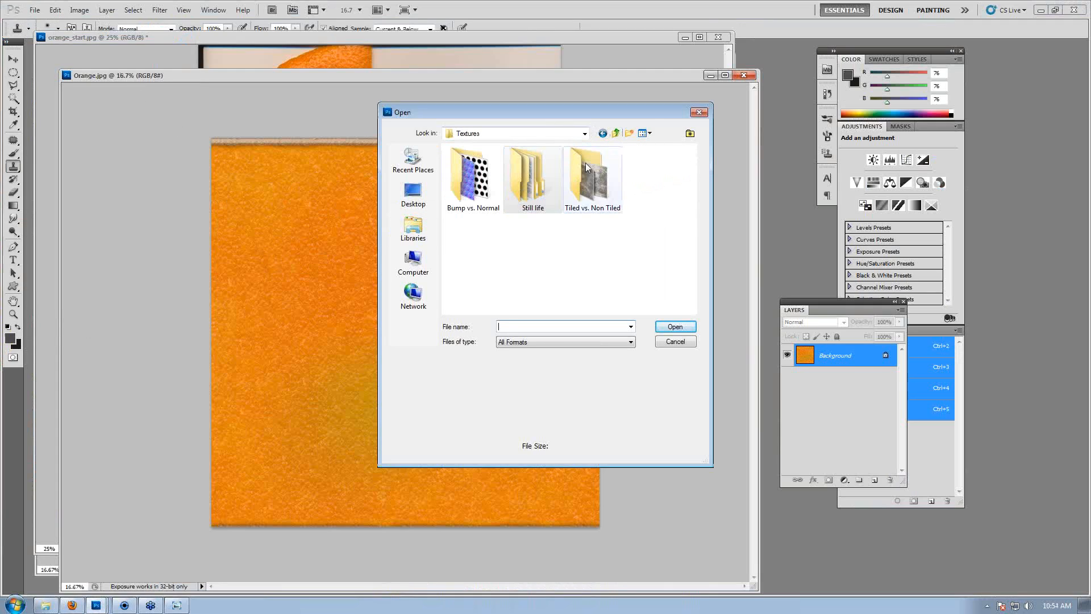
{"action": "left_click", "coordinate": [615, 133]}
{"action": "double_click", "coordinate": [568, 152]}
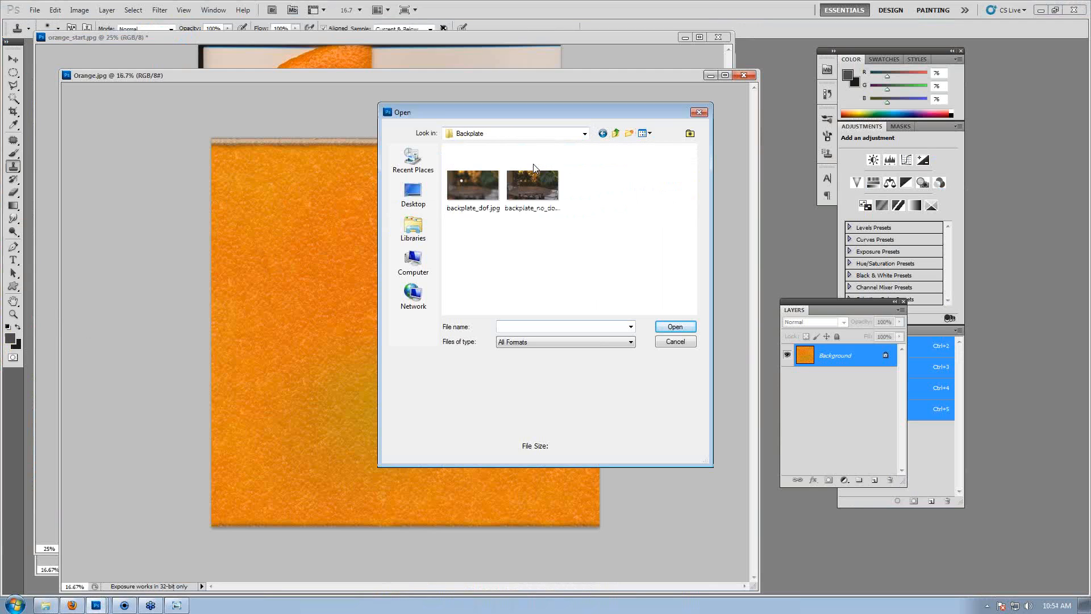
{"action": "left_click", "coordinate": [556, 198]}
{"action": "key", "text": "ctrl+a"}
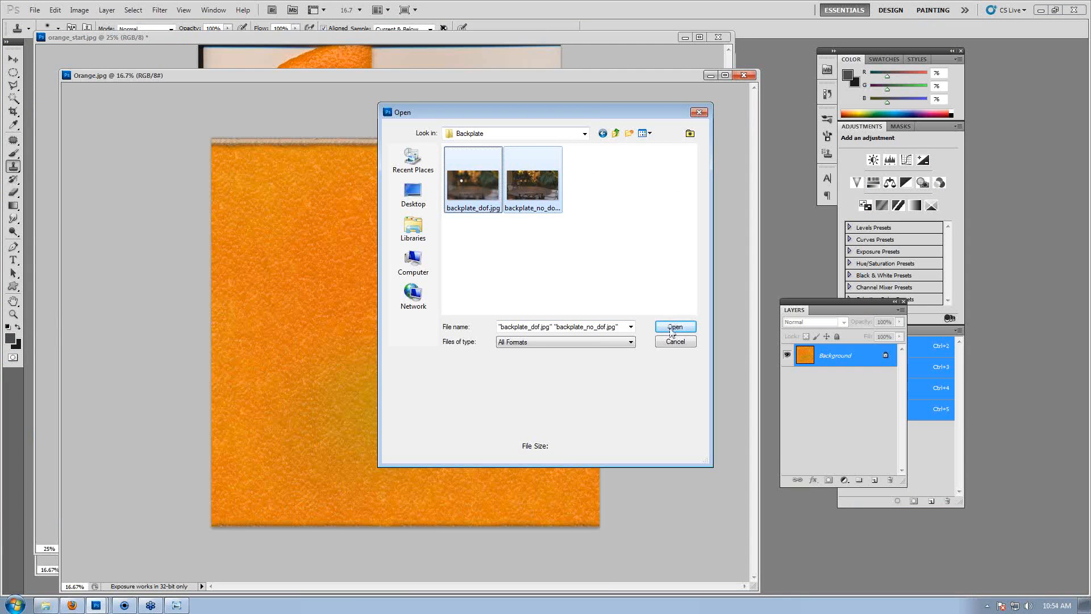
{"action": "left_click", "coordinate": [674, 327]}
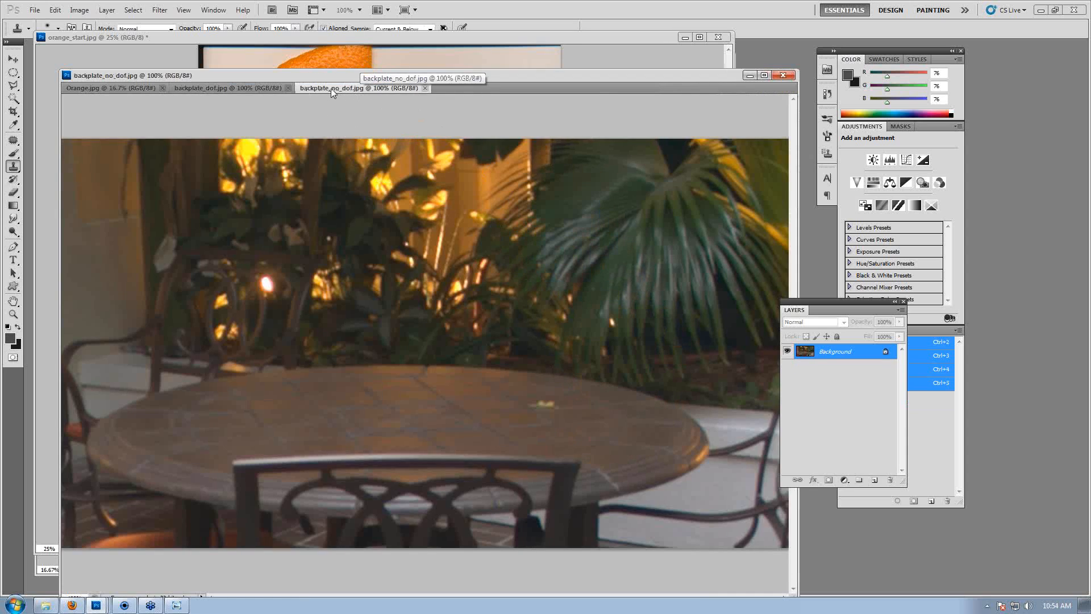
Compare backplate_dof.jpg with the sharp backplate_no_dof.jpg, using the Move tool as the active tool.
{"action": "left_click", "coordinate": [232, 86]}
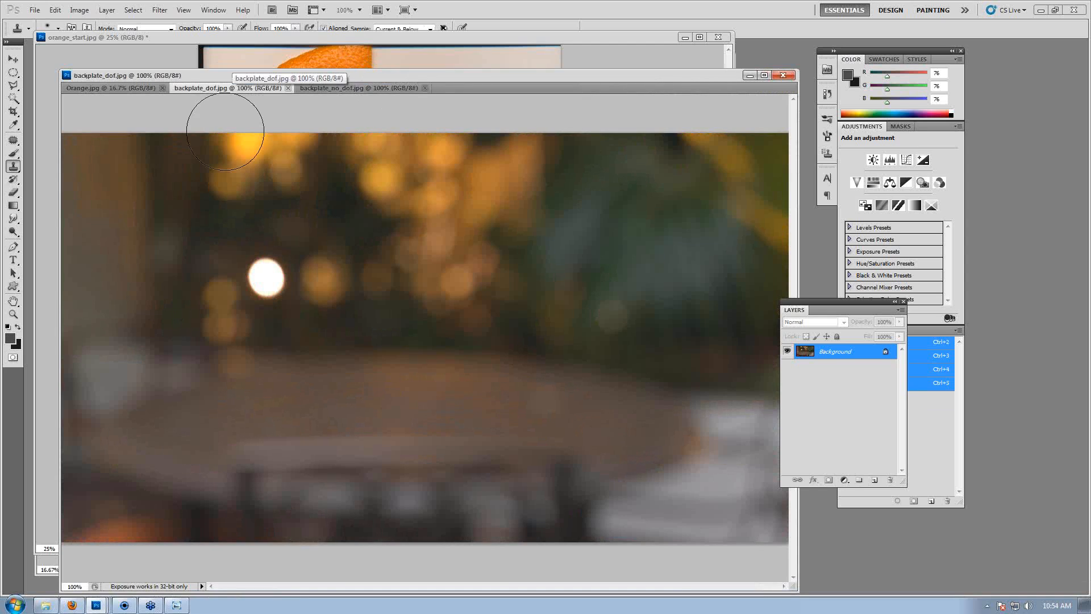
{"action": "key", "text": "v"}
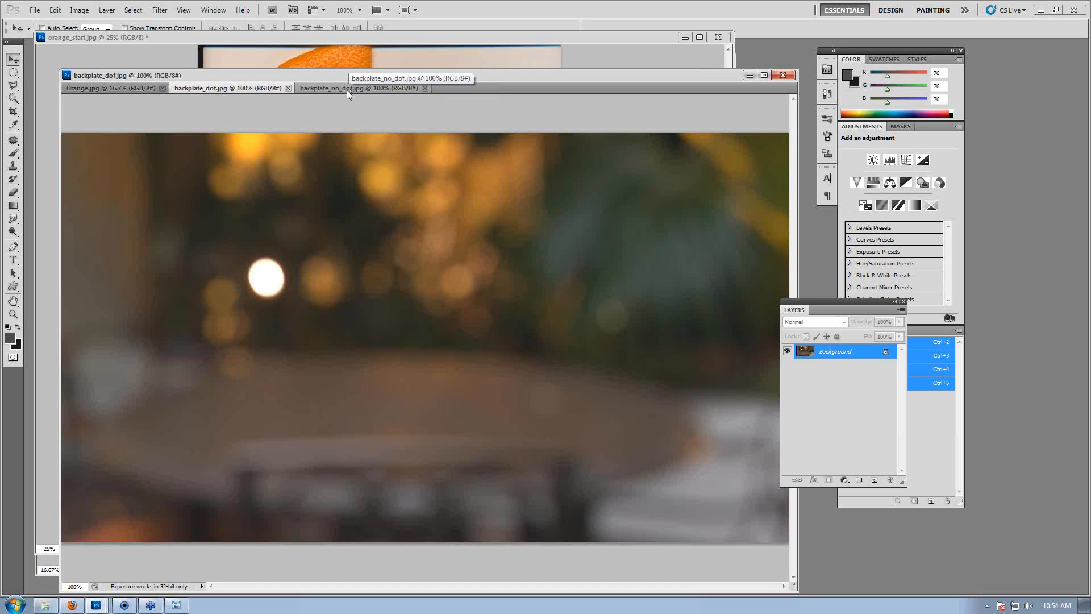
{"action": "left_click", "coordinate": [398, 89]}
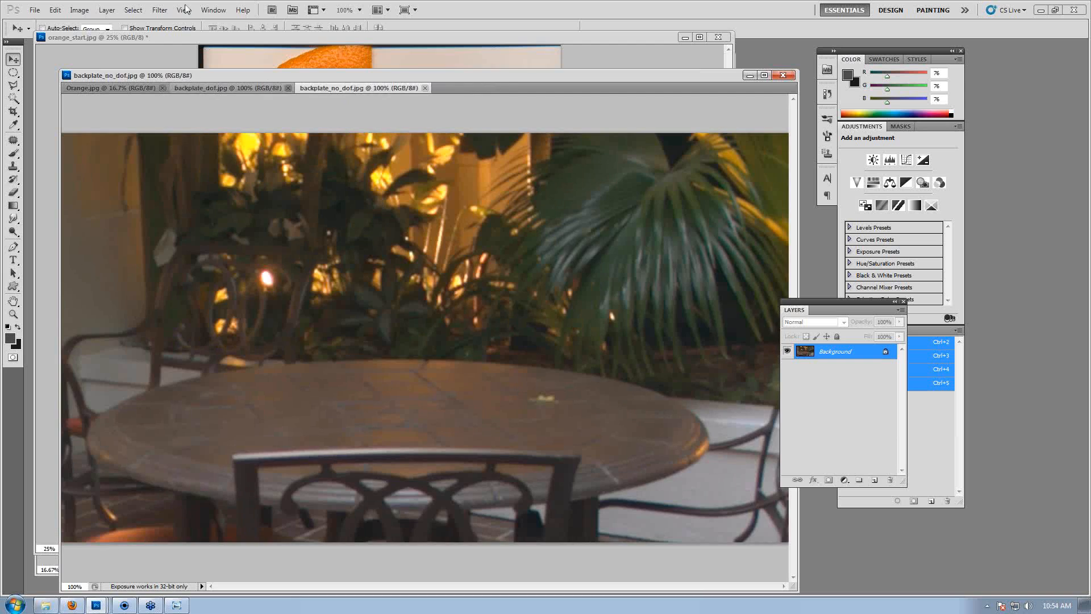
Apply a Gaussian Blur with a radius of 15.8 pixels to backplate_no_dof.jpg.
{"action": "left_click", "coordinate": [159, 9]}
{"action": "mouse_move", "coordinate": [171, 113]}
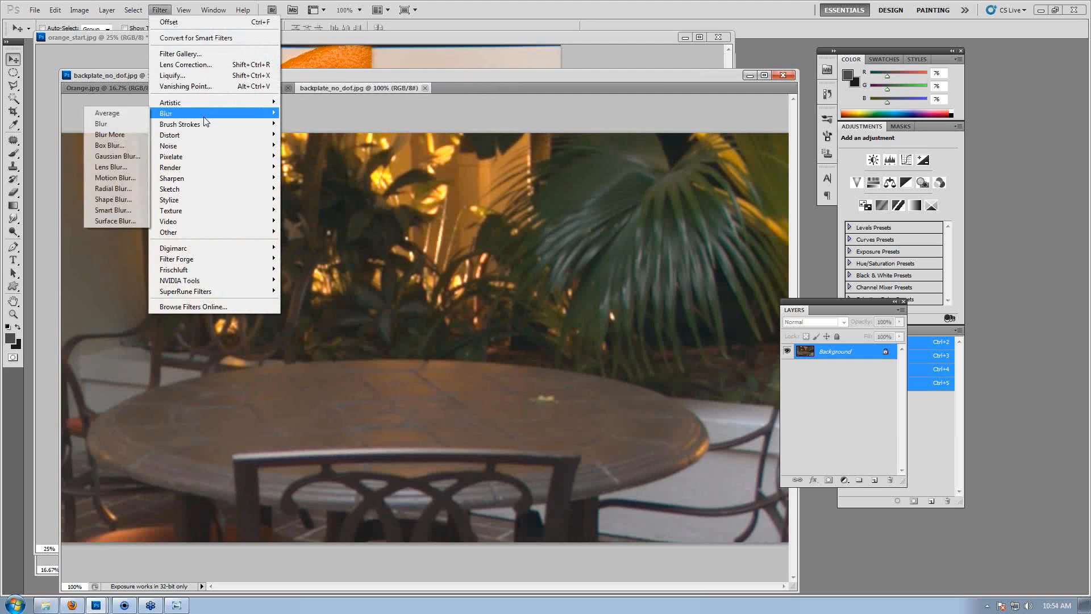
{"action": "left_click", "coordinate": [119, 156]}
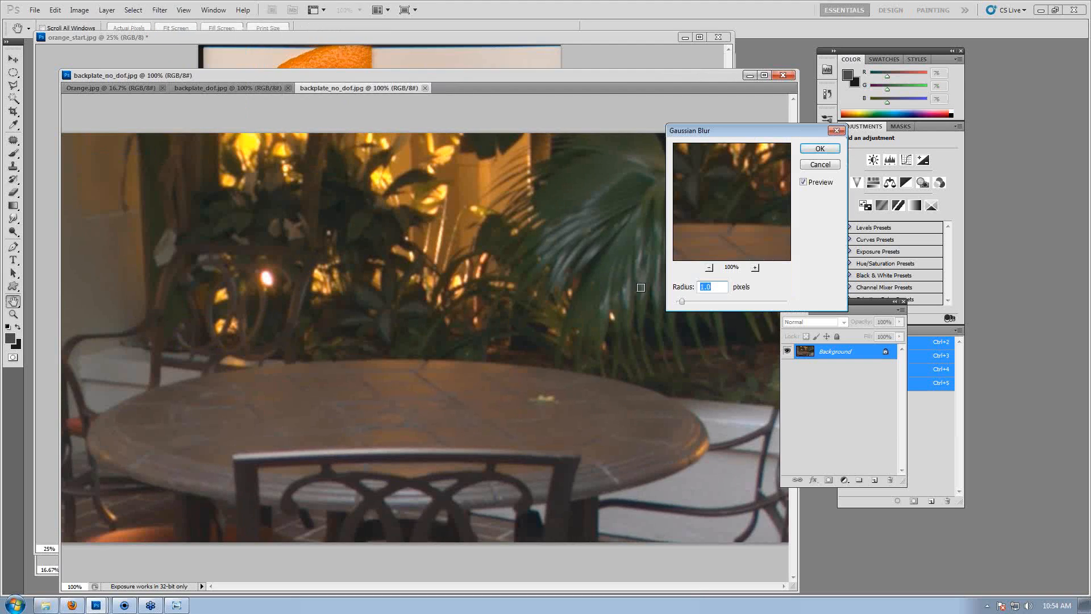
{"action": "left_click_drag", "start_coordinate": [682, 301], "coordinate": [723, 302]}
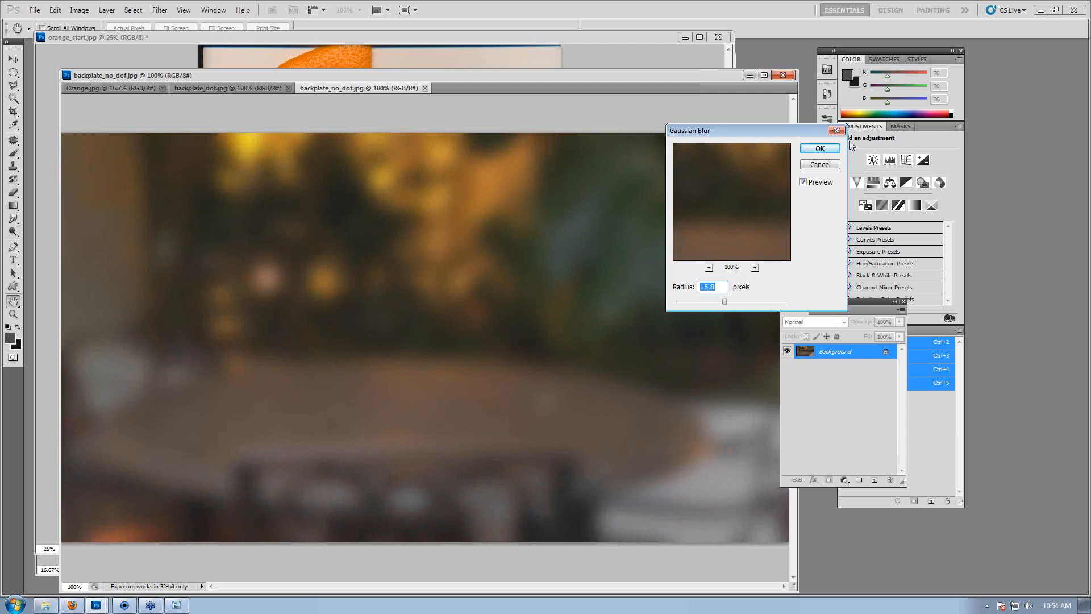
{"action": "left_click", "coordinate": [820, 149]}
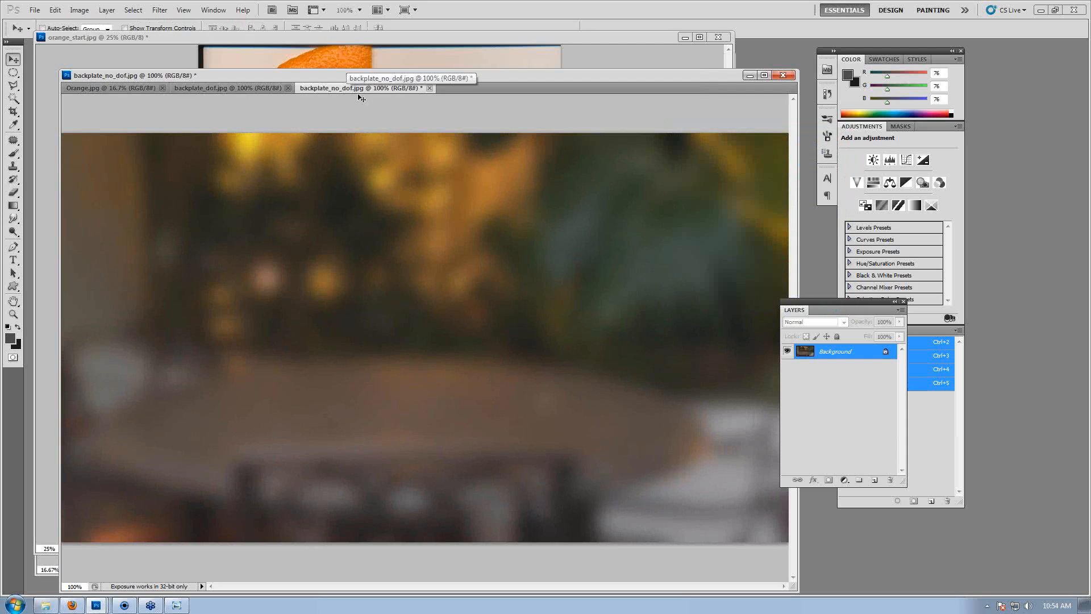
Compare the Gaussian-blurred backplate with backplate_dof.jpg for their light highlights and switch back to KeyShot.
{"action": "left_click", "coordinate": [261, 89]}
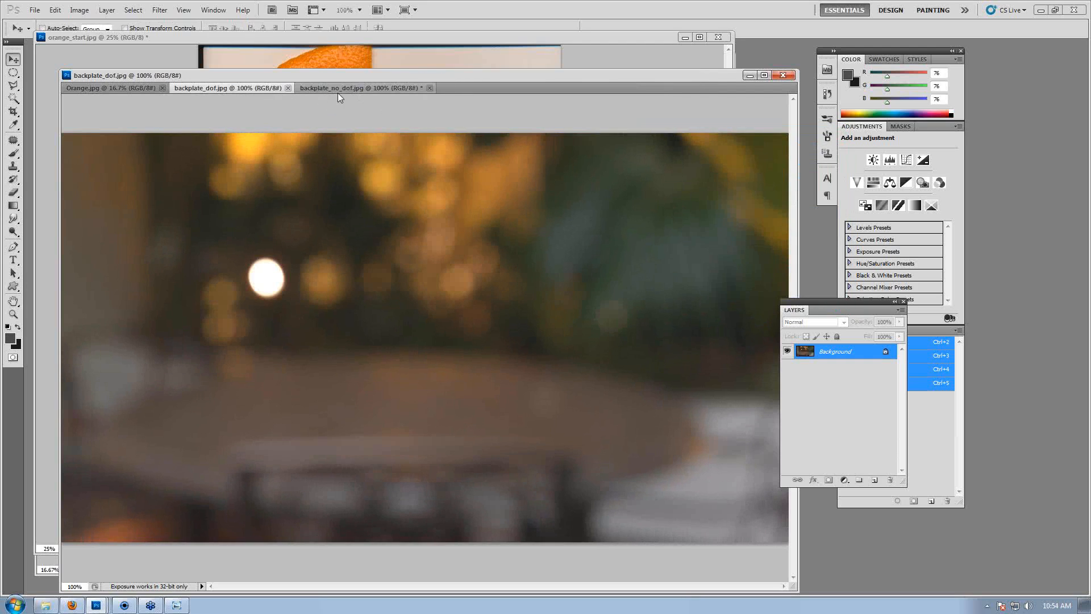
{"action": "left_click", "coordinate": [366, 88]}
{"action": "left_click", "coordinate": [254, 88]}
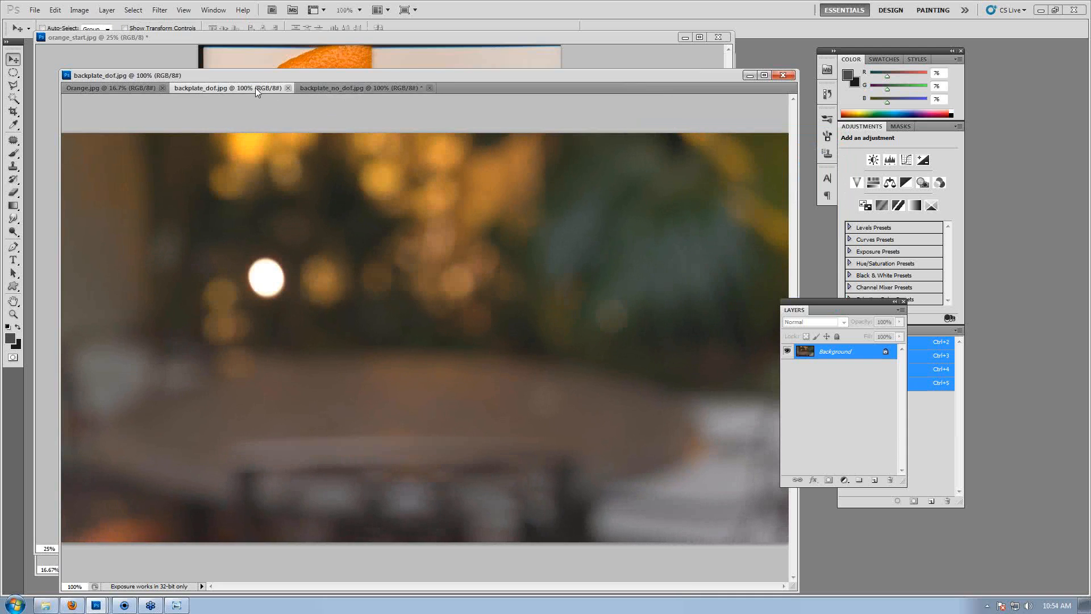
{"action": "left_click", "coordinate": [356, 86]}
{"action": "left_click", "coordinate": [231, 87]}
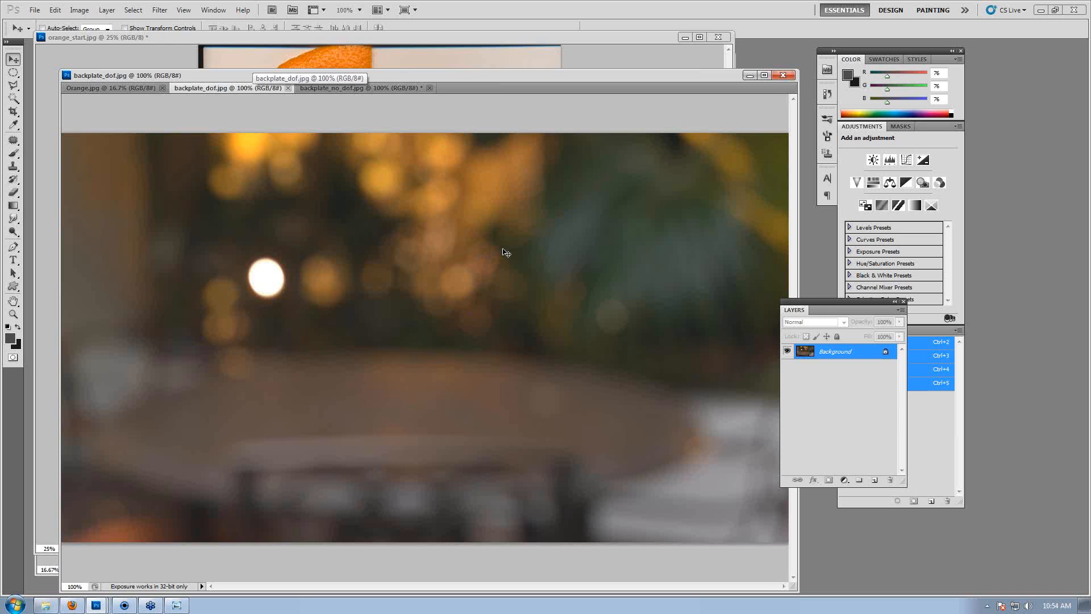
{"action": "left_click", "coordinate": [124, 605]}
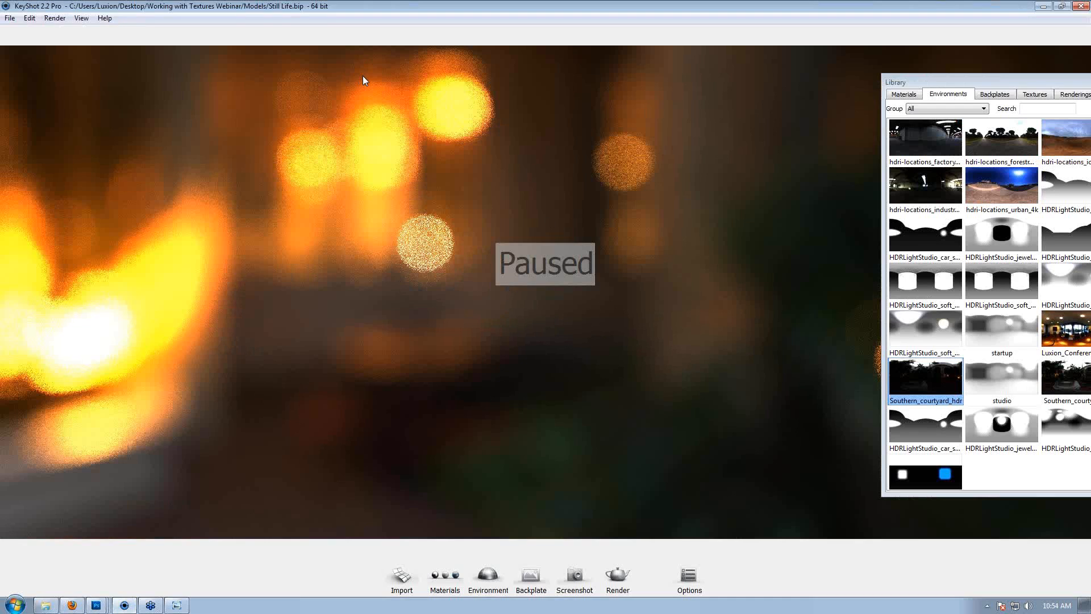
Make the hidden still_life model visible again in the scene.
{"action": "left_click", "coordinate": [689, 576]}
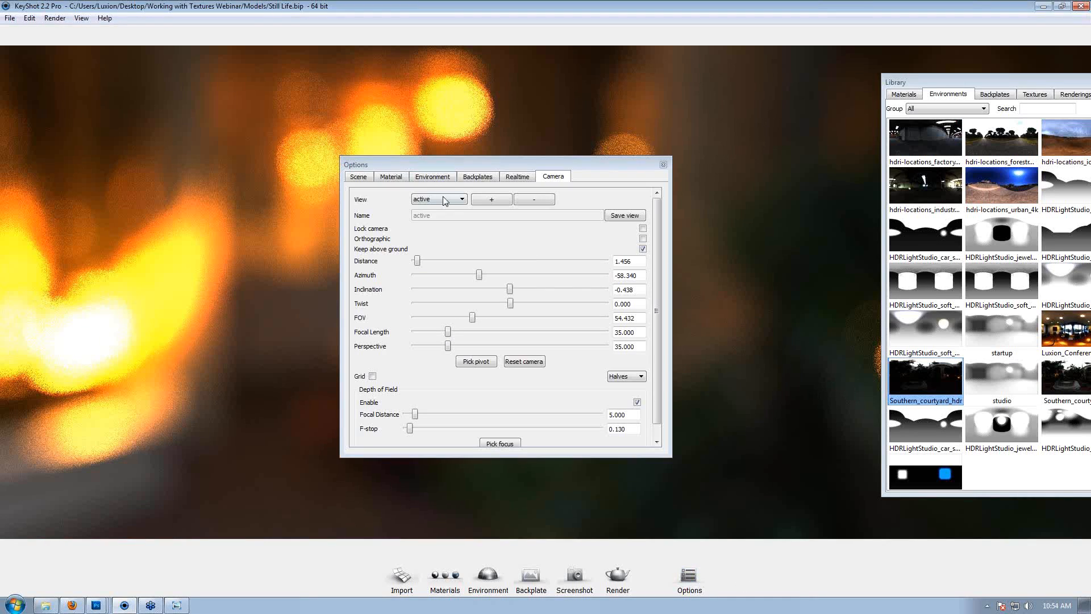
{"action": "left_click", "coordinate": [363, 181]}
{"action": "left_click", "coordinate": [509, 212]}
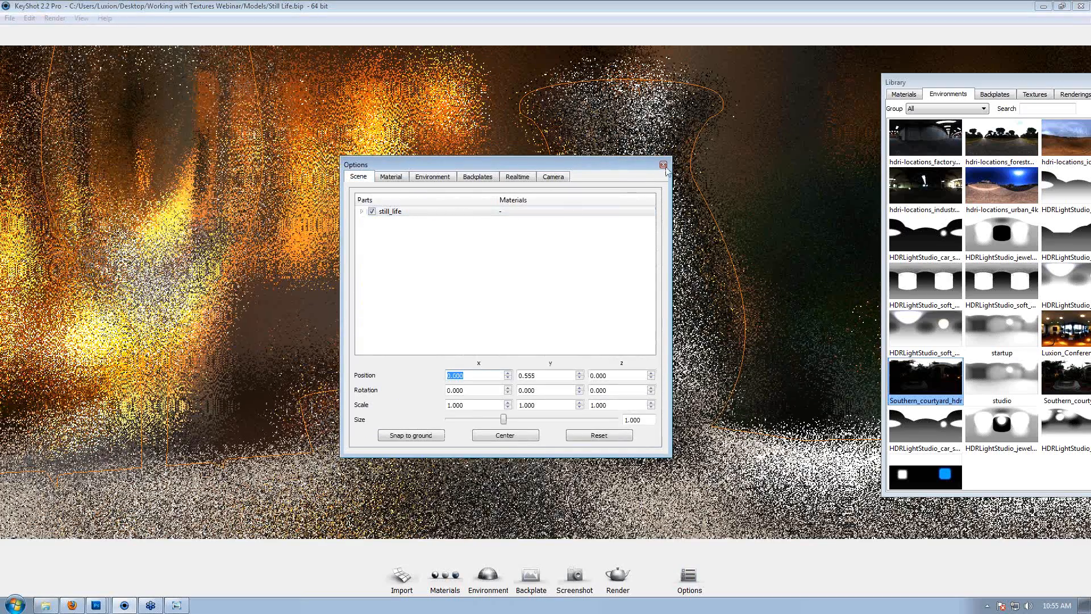
{"action": "left_click", "coordinate": [663, 164]}
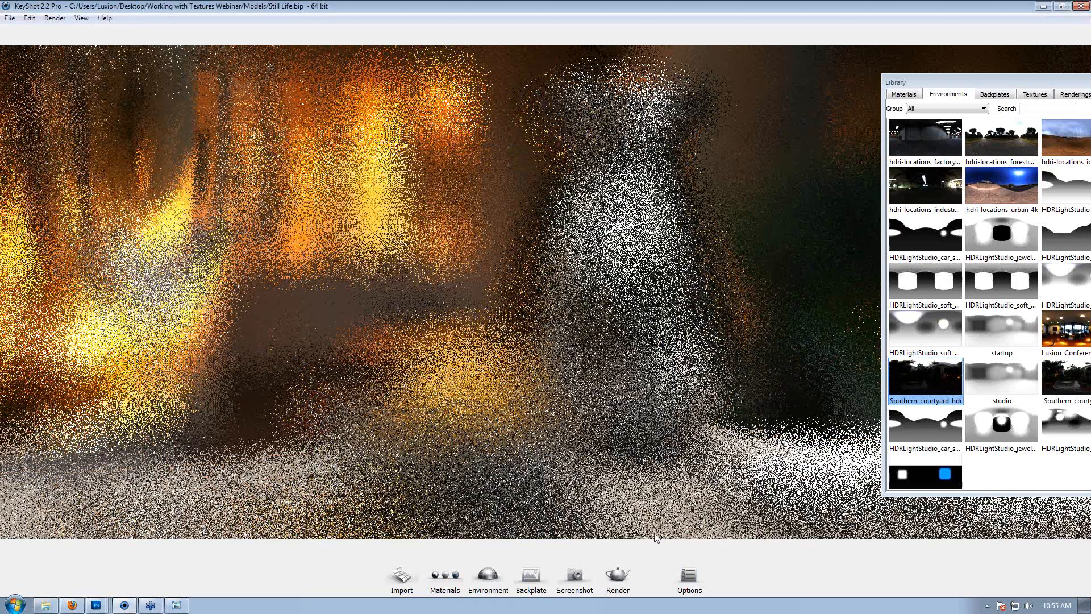
Turn off the camera's depth of field and move the options window off the glass and bowl.
{"action": "left_click", "coordinate": [688, 577]}
{"action": "left_click", "coordinate": [553, 177]}
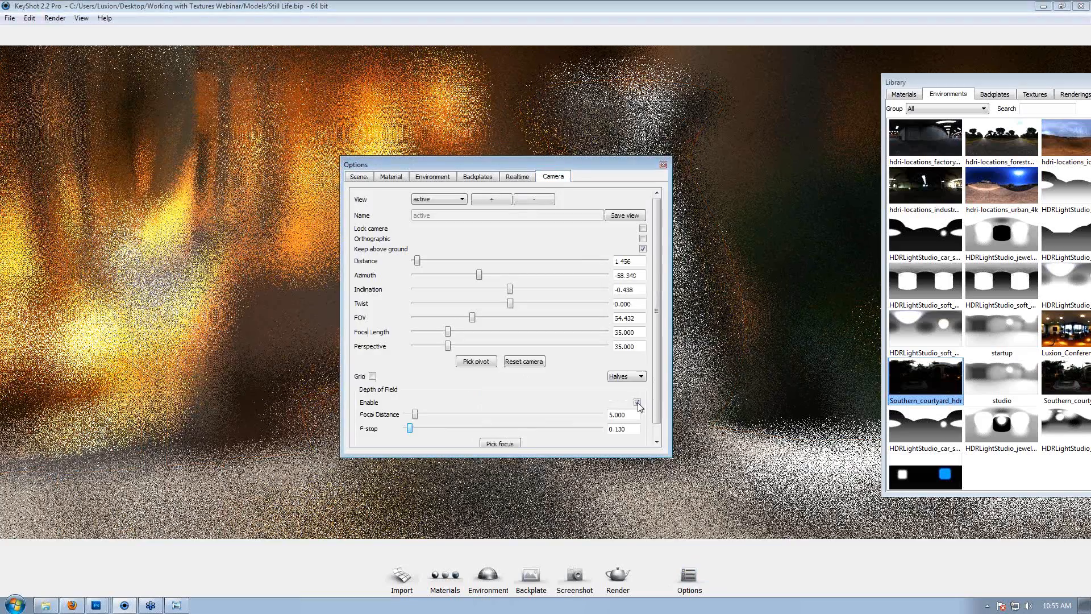
{"action": "left_click", "coordinate": [637, 402]}
{"action": "left_click", "coordinate": [637, 402]}
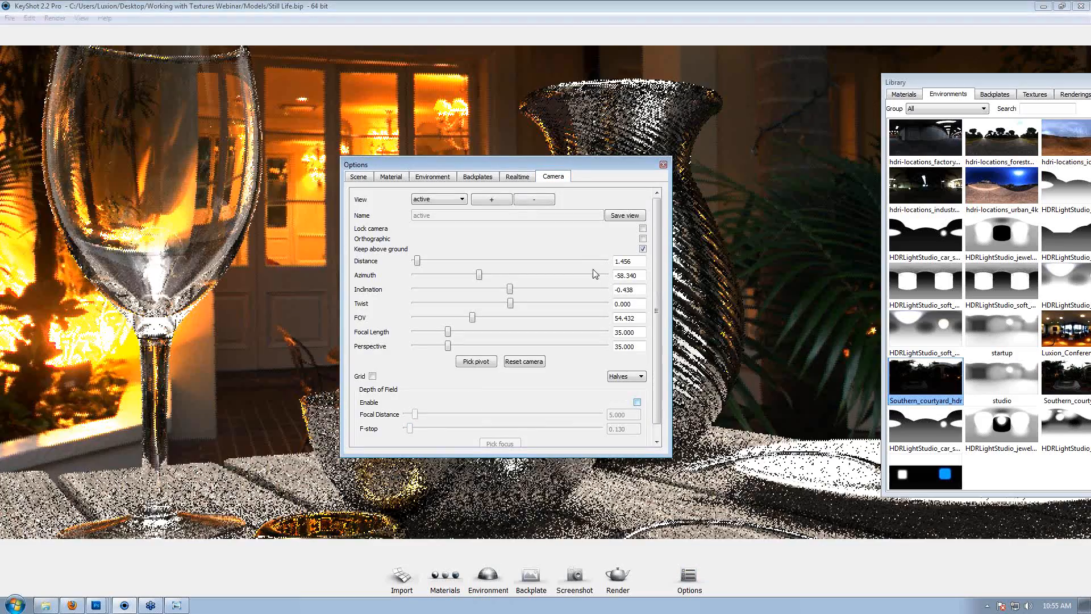
{"action": "left_click_drag", "start_coordinate": [550, 166], "coordinate": [804, 106]}
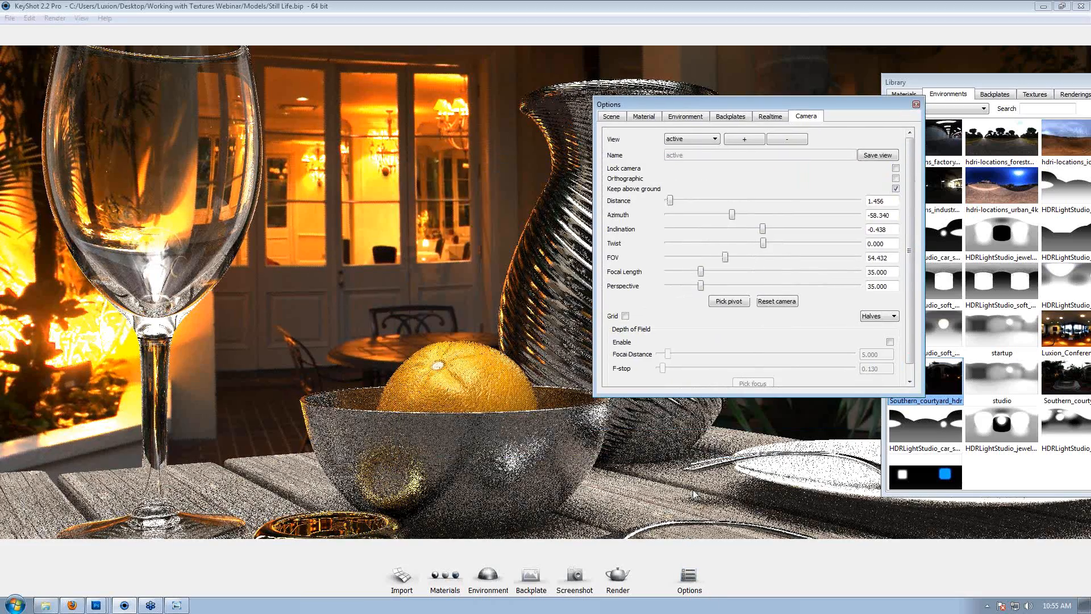
Load backplate_dof.jpg from the Working with Textures Webinar > Backplate folder as the scene's backplate.
{"action": "left_click", "coordinate": [731, 117]}
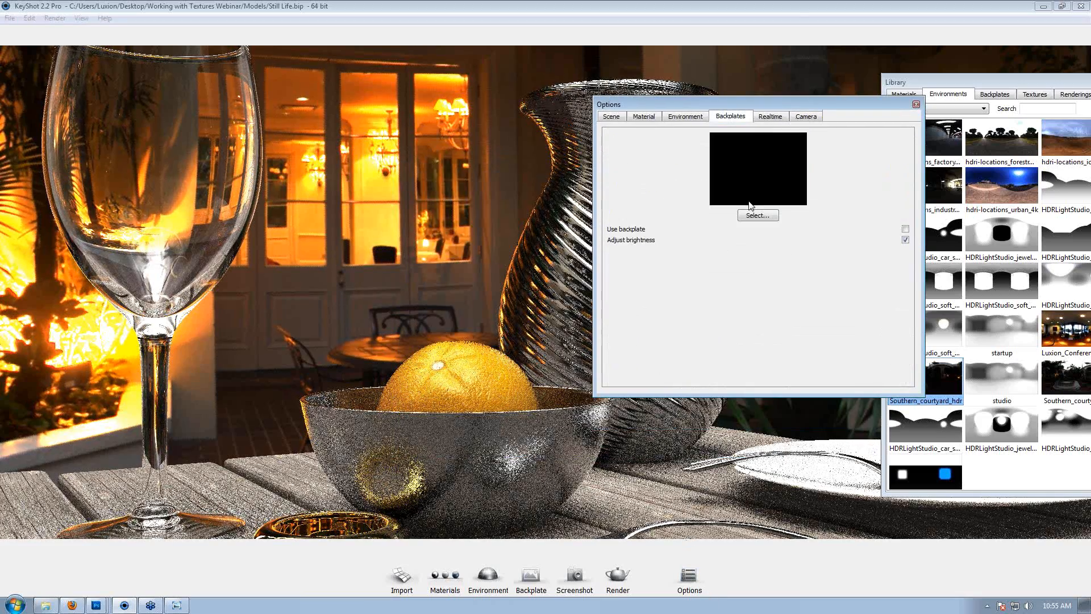
{"action": "left_click", "coordinate": [761, 217]}
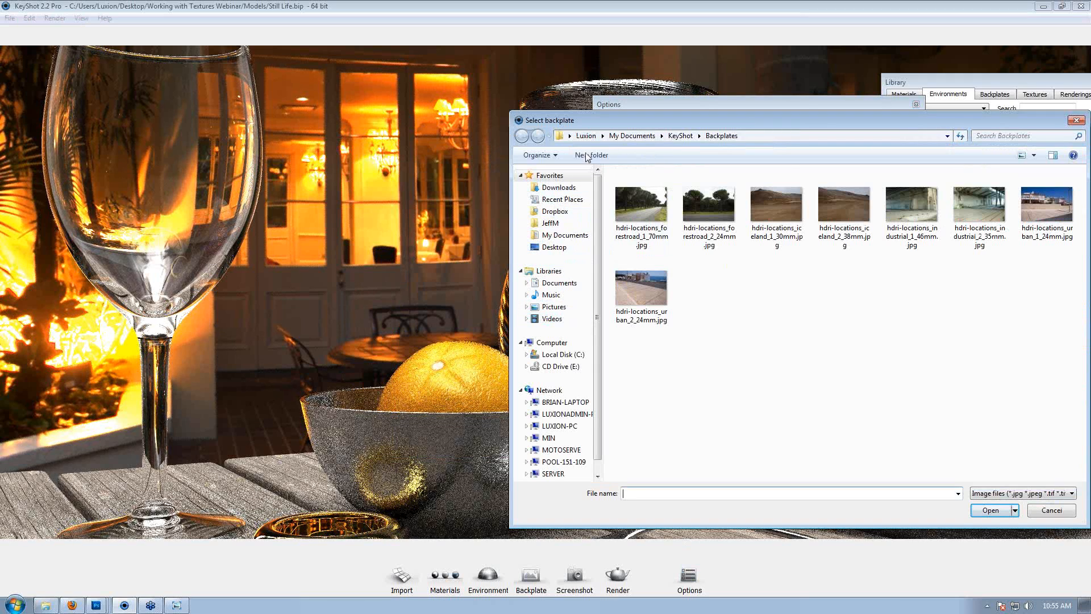
{"action": "left_click", "coordinate": [568, 136]}
{"action": "left_click", "coordinate": [575, 148]}
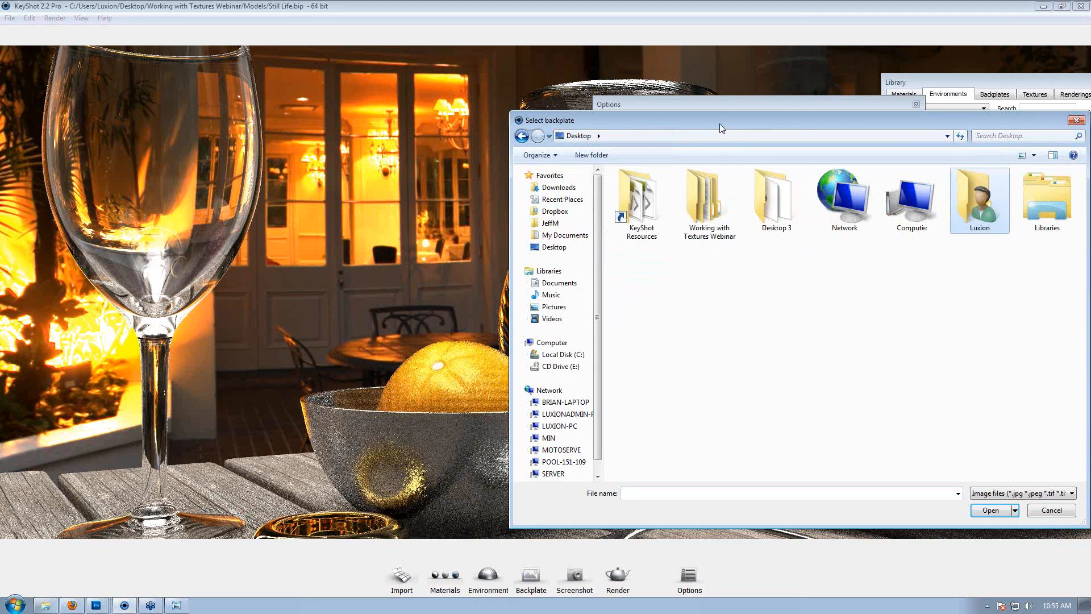
{"action": "left_click_drag", "start_coordinate": [719, 124], "coordinate": [617, 130]}
{"action": "double_click", "coordinate": [608, 200]}
{"action": "double_click", "coordinate": [550, 199]}
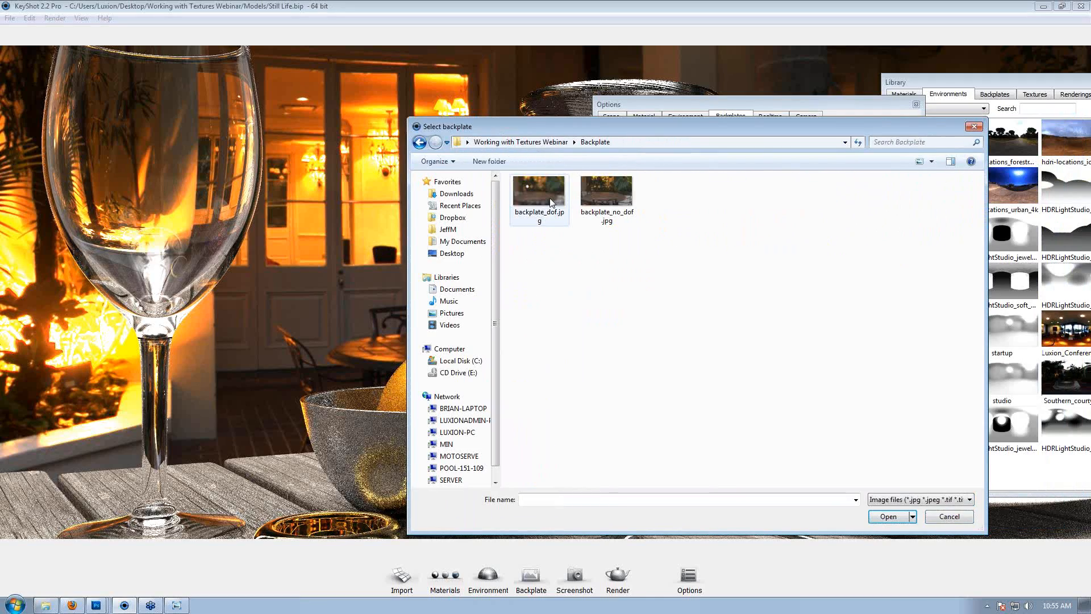
{"action": "double_click", "coordinate": [538, 191]}
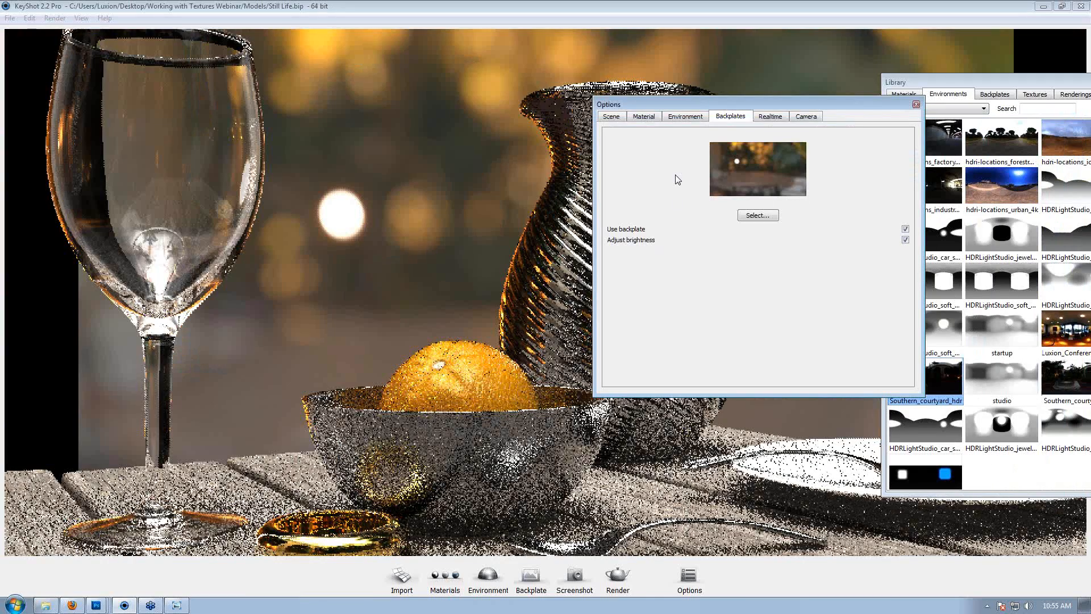
{"action": "left_click_drag", "start_coordinate": [693, 106], "coordinate": [962, 199]}
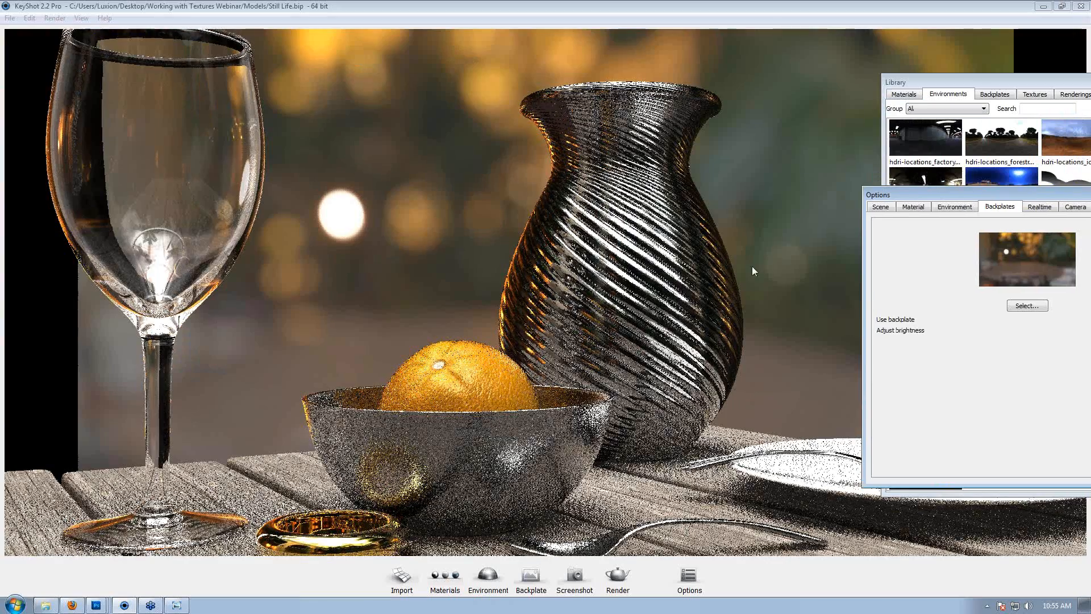
Restore the KeyShot window from full screen to a smaller floating size and minimize Photoshop behind it.
{"action": "left_click_drag", "start_coordinate": [521, 261], "coordinate": [442, 260]}
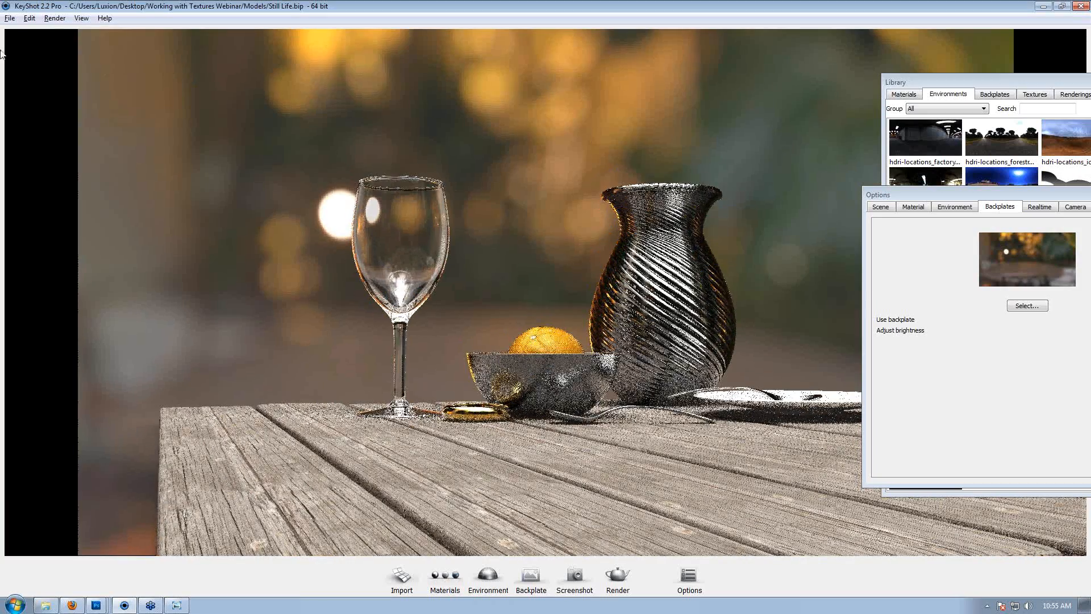
{"action": "double_click", "coordinate": [48, 6]}
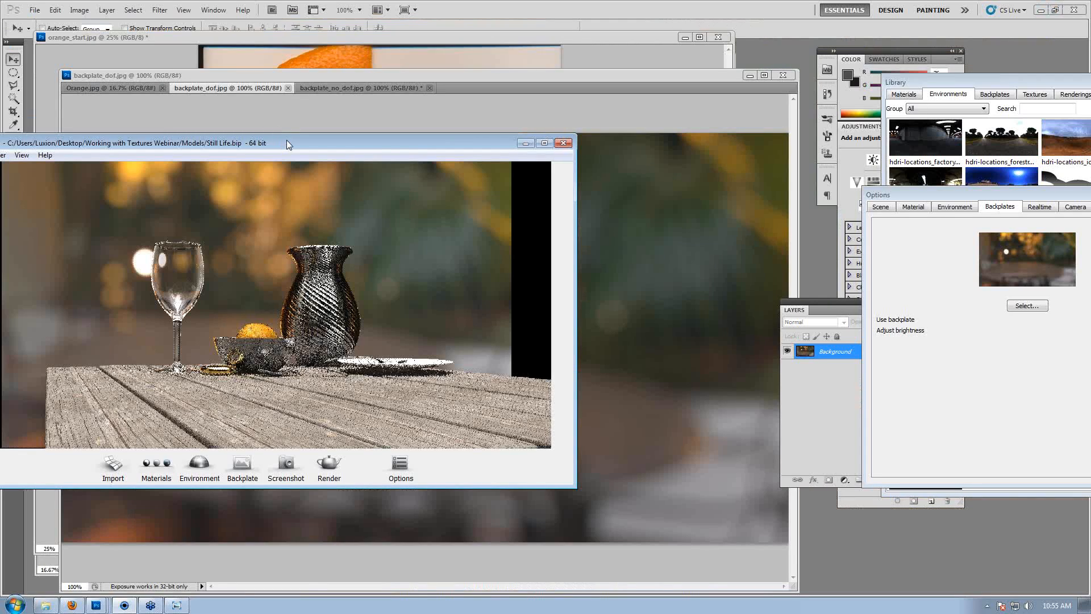
{"action": "left_click_drag", "start_coordinate": [287, 142], "coordinate": [444, 137]}
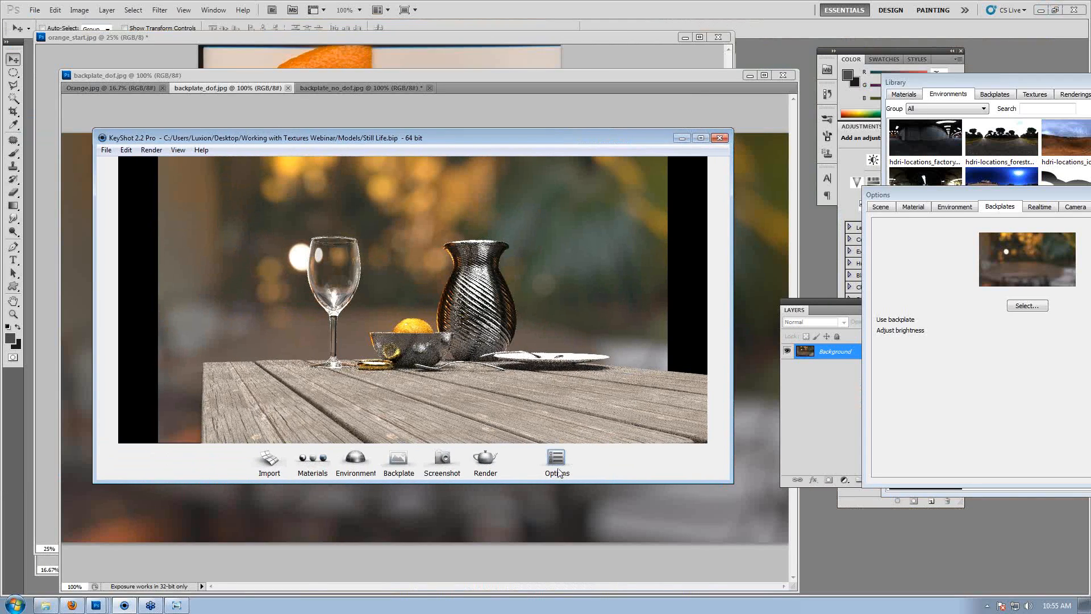
{"action": "left_click", "coordinate": [572, 463]}
{"action": "left_click_drag", "start_coordinate": [641, 144], "coordinate": [620, 122]}
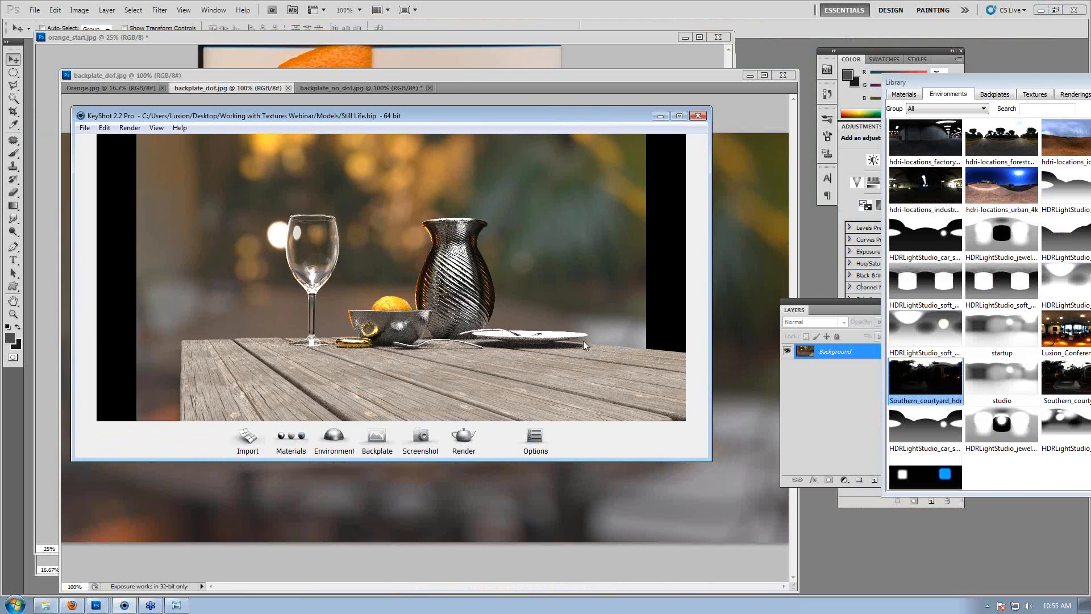
{"action": "left_click", "coordinate": [535, 437]}
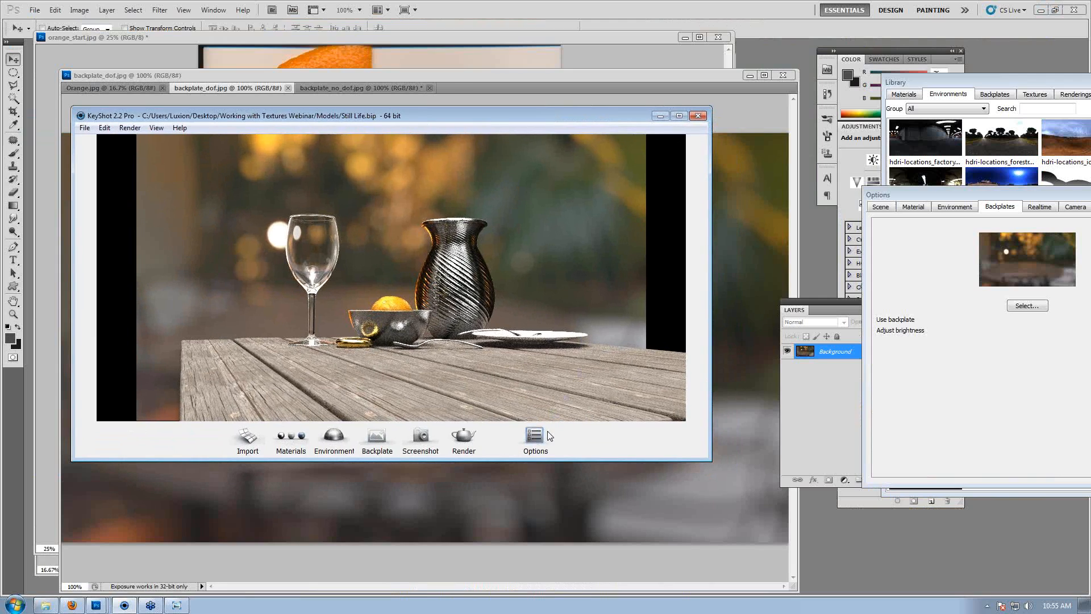
{"action": "left_click", "coordinate": [1041, 10]}
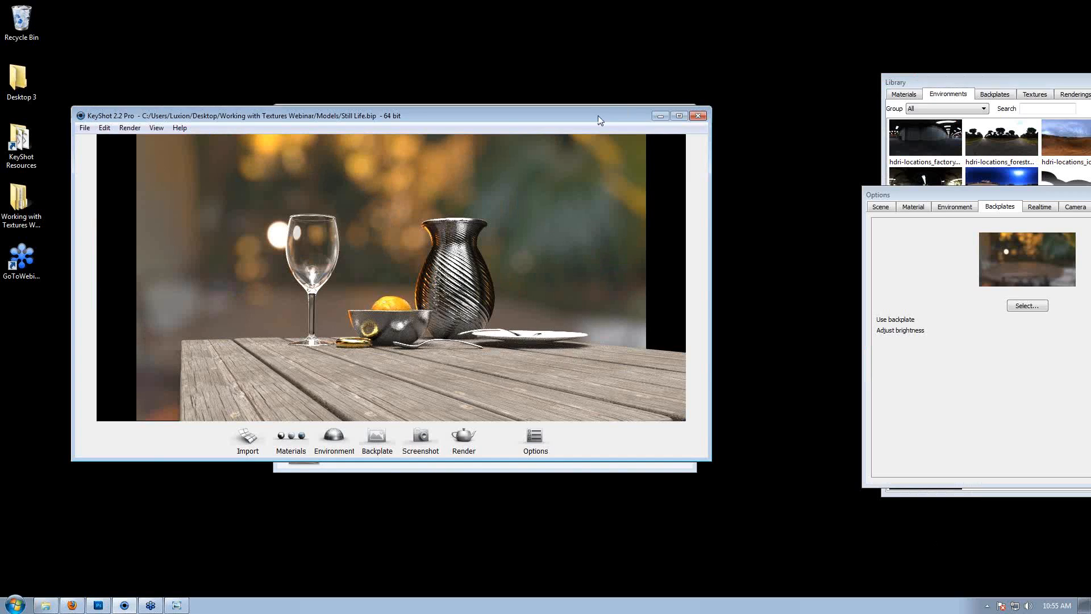
Narrow the KeyShot window to a realtime image of 893 × 505 so the backplate fills it without black bars.
{"action": "left_click_drag", "start_coordinate": [599, 117], "coordinate": [607, 186]}
{"action": "left_click", "coordinate": [540, 503]}
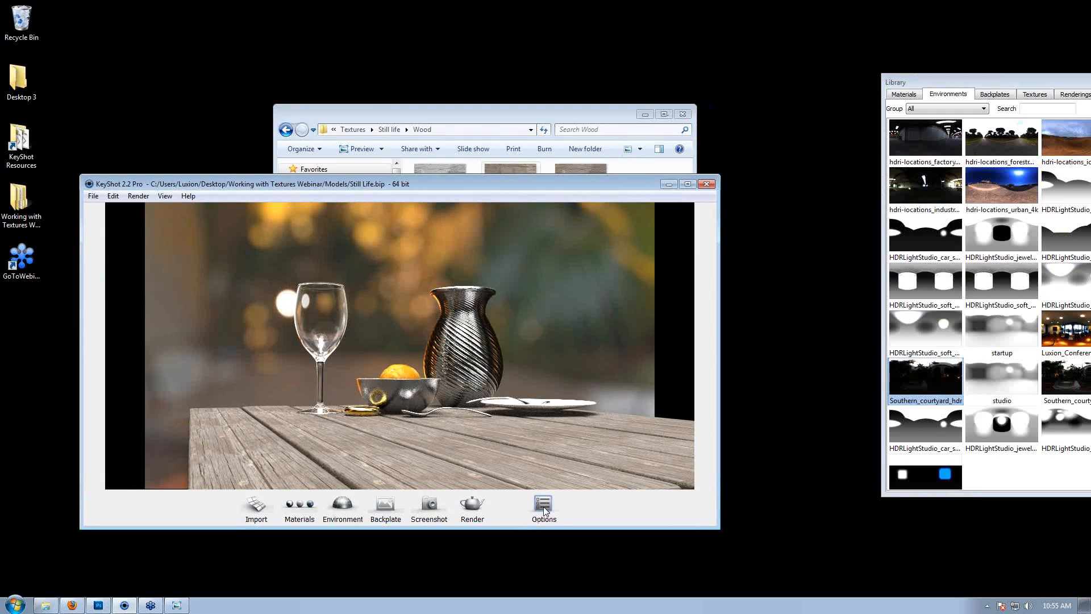
{"action": "left_click", "coordinate": [542, 505]}
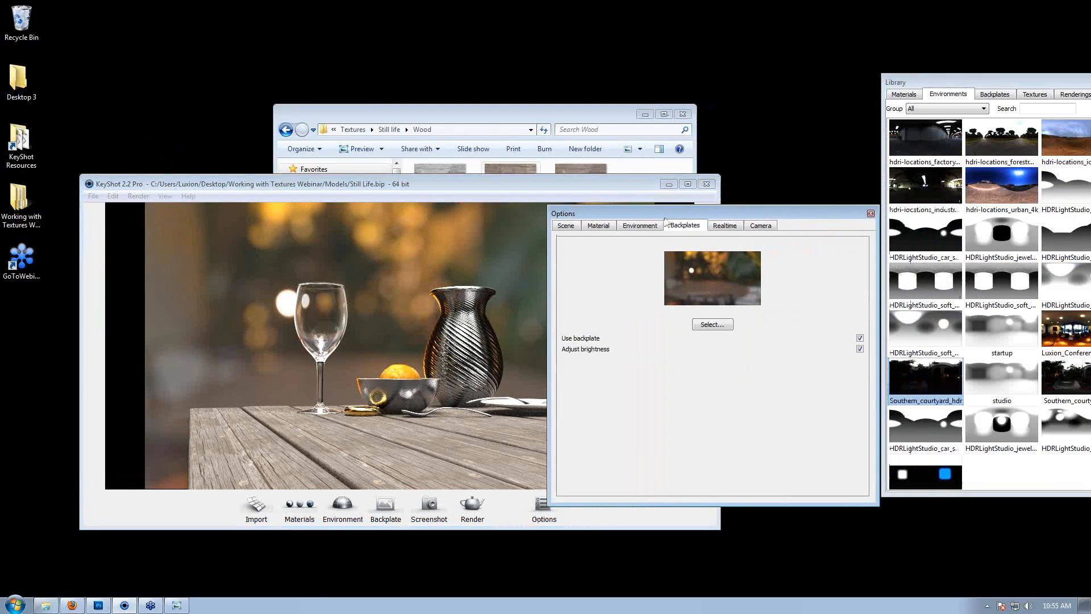
{"action": "left_click", "coordinate": [737, 227]}
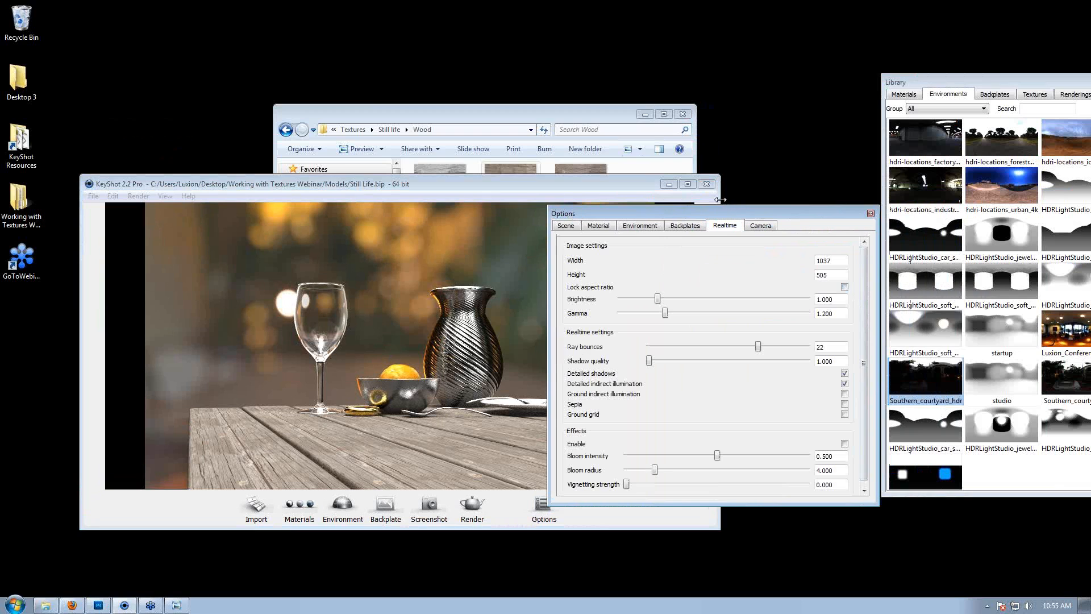
{"action": "left_click_drag", "start_coordinate": [720, 203], "coordinate": [594, 200]}
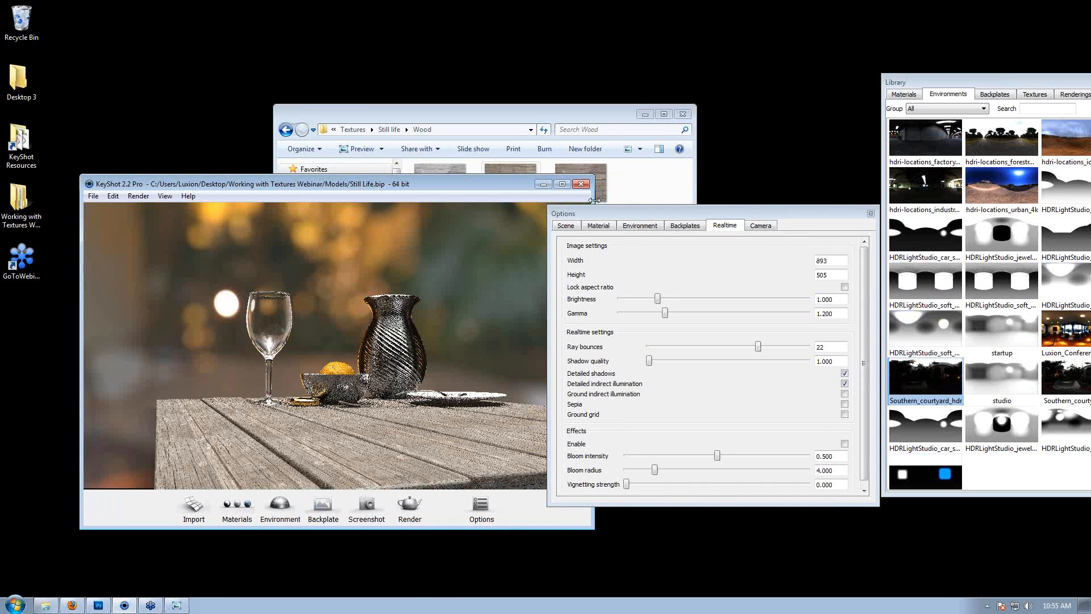
{"action": "left_click", "coordinate": [870, 213]}
Bring the camera closer so the glass, bowl, vase and plate fill the frame against the backplate.
{"action": "right_click_drag", "start_coordinate": [479, 264], "coordinate": [707, 314], "text": "alt"}
{"action": "right_click_drag", "start_coordinate": [508, 320], "coordinate": [669, 373], "text": "alt"}
{"action": "mouse_move", "coordinate": [481, 387]}
{"action": "right_mouse_down", "text": "alt"}
{"action": "mouse_move", "coordinate": [546, 393]}
{"action": "mouse_move", "coordinate": [313, 354]}
{"action": "mouse_move", "coordinate": [376, 338]}
{"action": "mouse_move", "coordinate": [498, 245]}
{"action": "right_mouse_up", "text": "alt"}
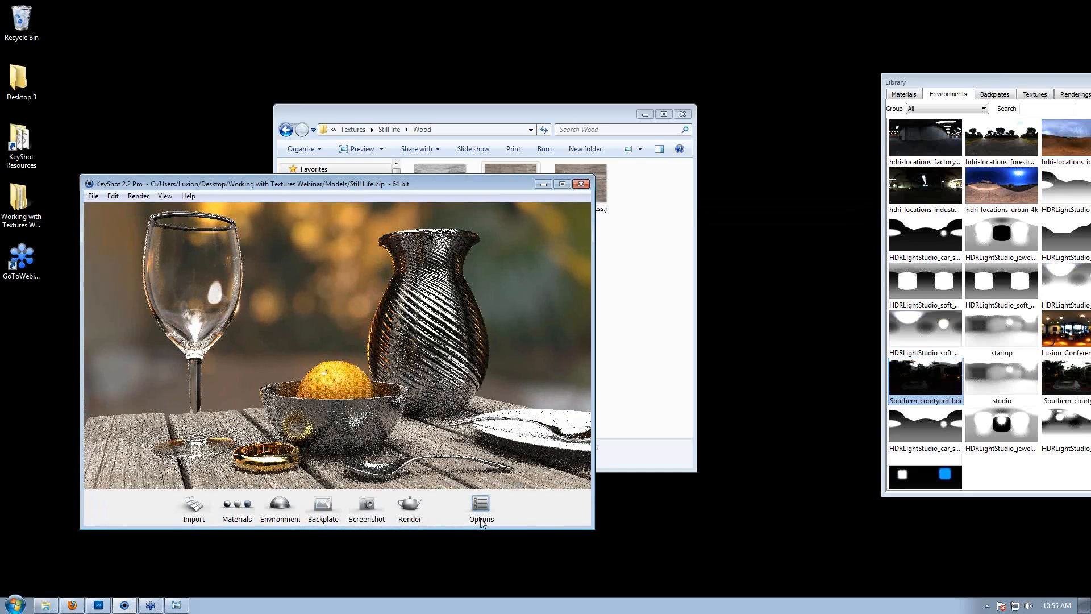
Lock the realtime image's aspect ratio and enlarge the window to an image size of 1255 × 713.
{"action": "left_click", "coordinate": [480, 506]}
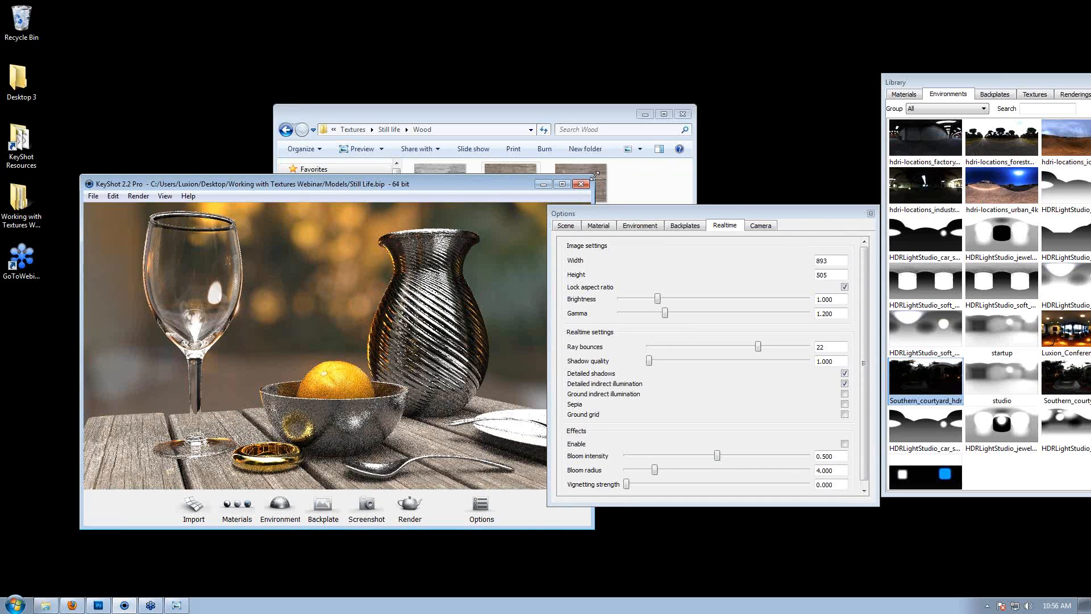
{"action": "left_click_drag", "start_coordinate": [594, 176], "coordinate": [960, 57]}
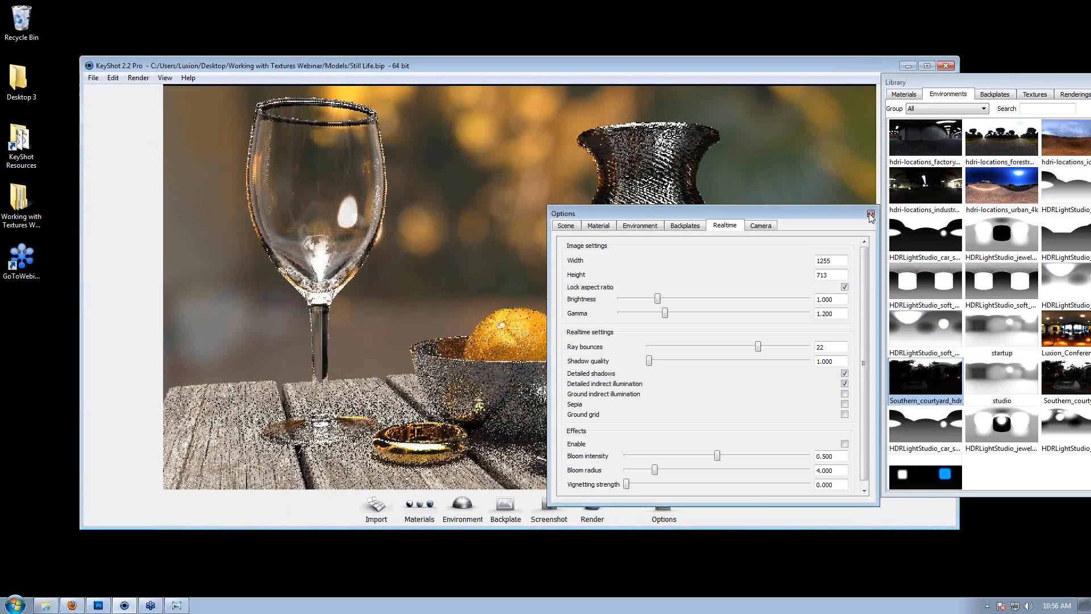
{"action": "left_click", "coordinate": [870, 213]}
Reframe the camera on the complete still life, looking slightly down on the table with the full glass and vase in frame.
{"action": "left_click_drag", "start_coordinate": [589, 239], "coordinate": [617, 223]}
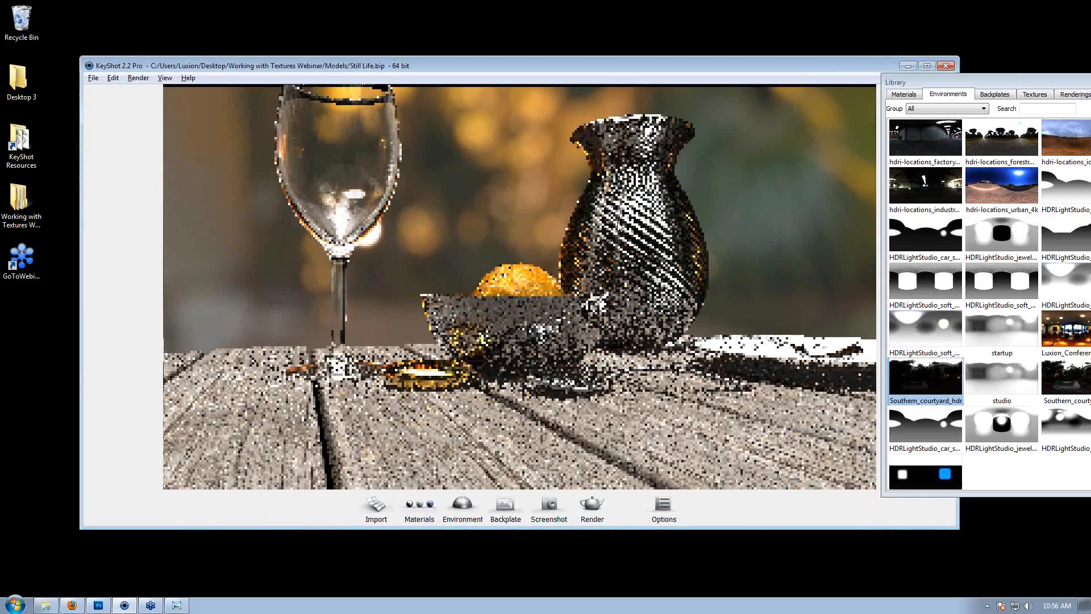
{"action": "scroll", "coordinate": [616, 220], "scroll_direction": "up", "scroll_amount": 5}
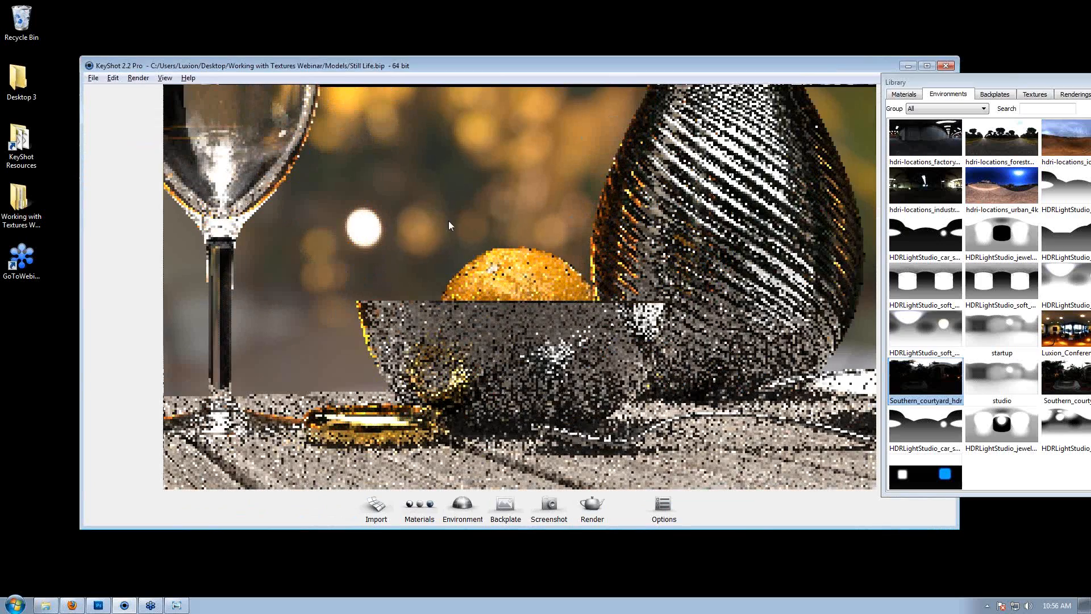
{"action": "left_click_drag", "start_coordinate": [449, 225], "coordinate": [698, 338]}
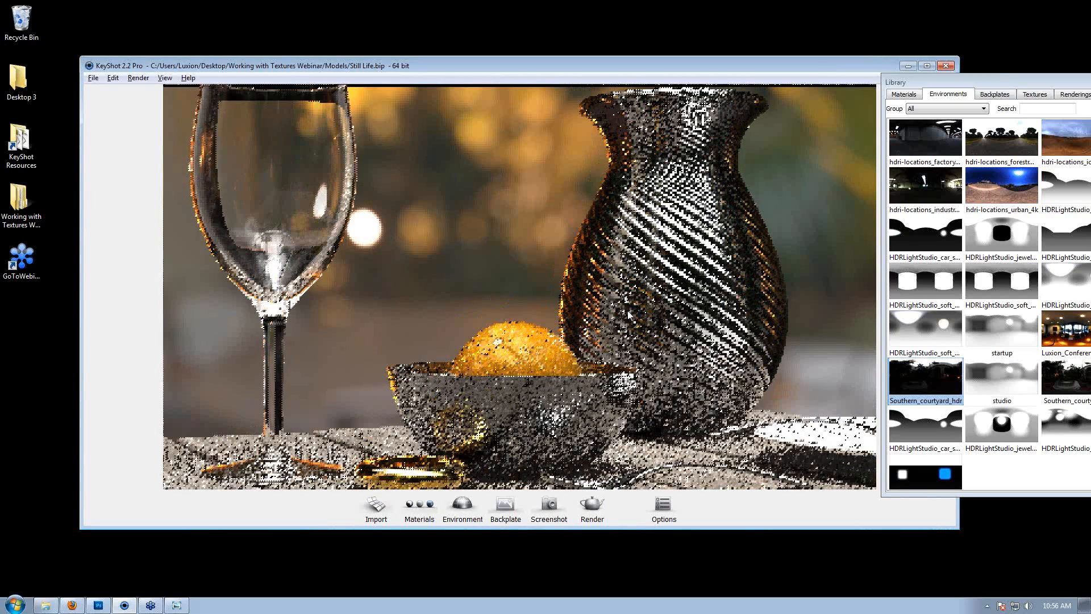
{"action": "left_click_drag", "start_coordinate": [627, 311], "coordinate": [589, 312]}
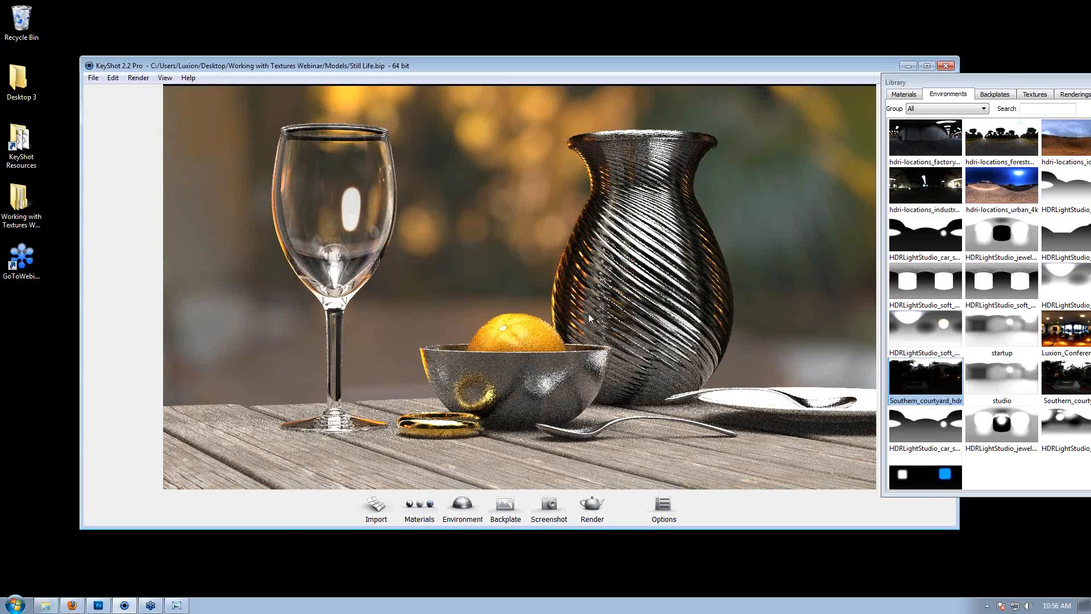
{"action": "left_click_drag", "start_coordinate": [711, 268], "coordinate": [741, 332]}
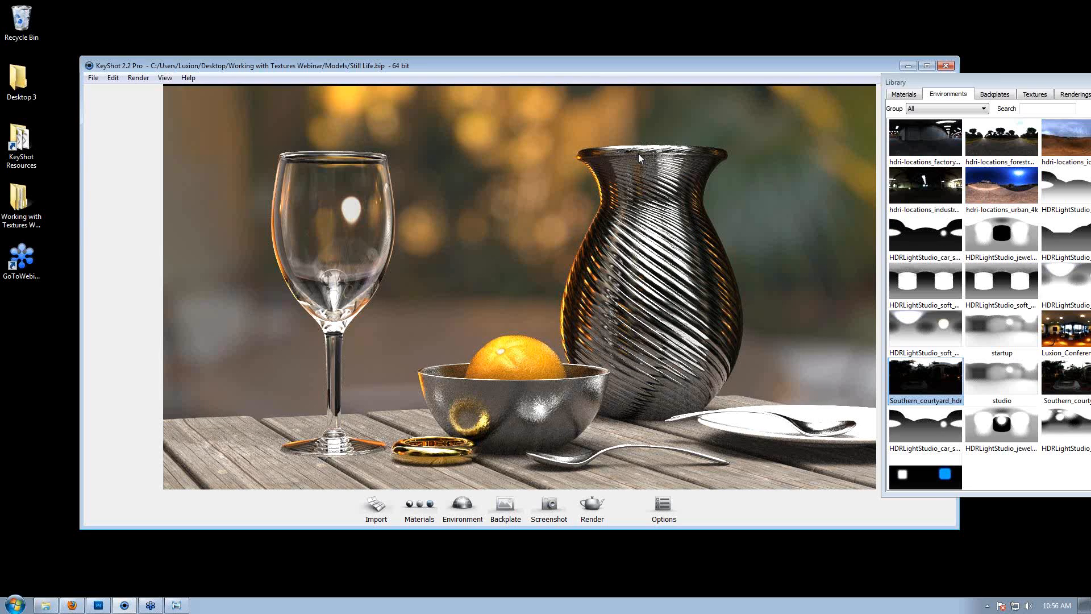
Compare the environment's gamma and brightness settings with the realtime image's gamma and brightness settings.
{"action": "left_click", "coordinate": [660, 505]}
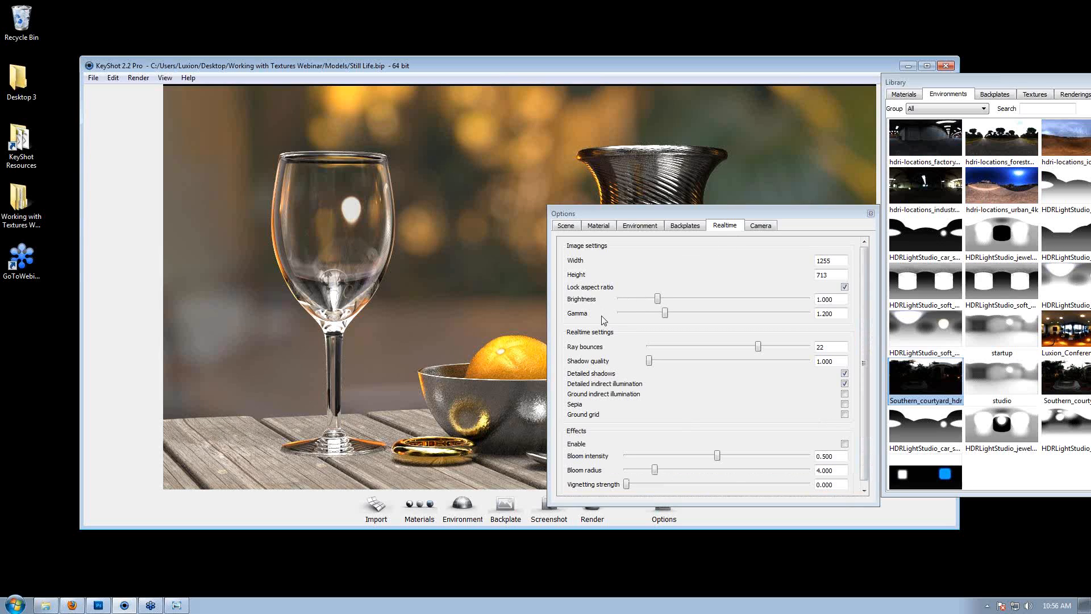
{"action": "left_click", "coordinate": [640, 227]}
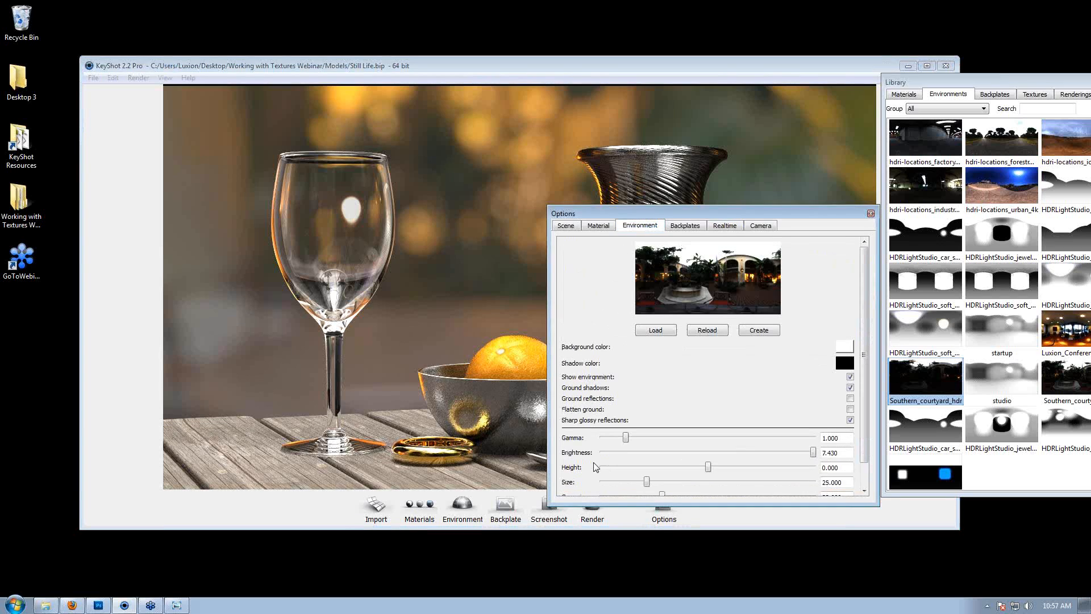
{"action": "left_click", "coordinate": [727, 227]}
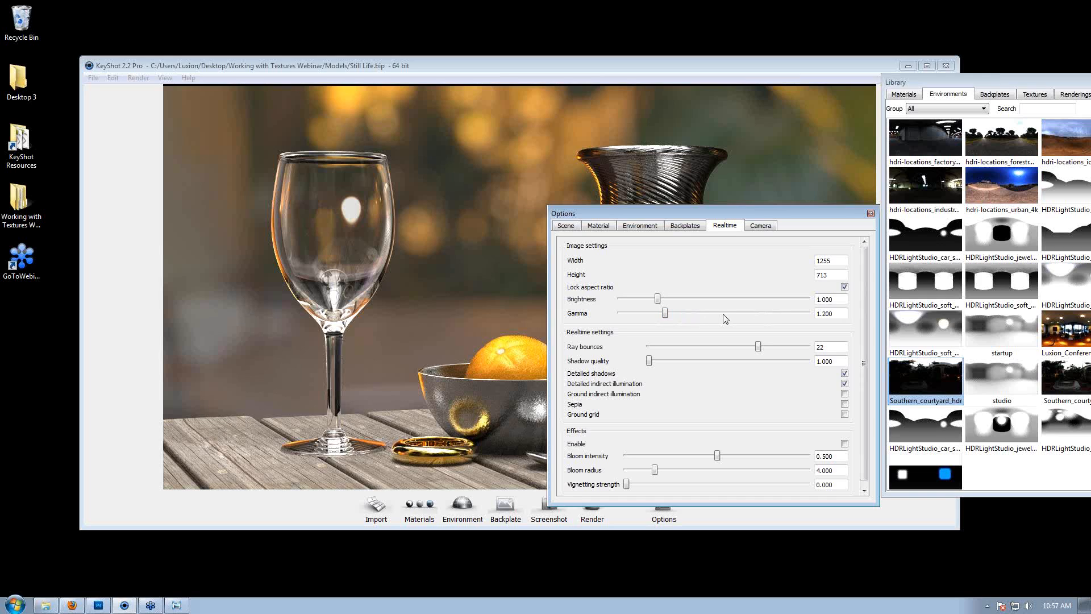
{"action": "left_click", "coordinate": [636, 226]}
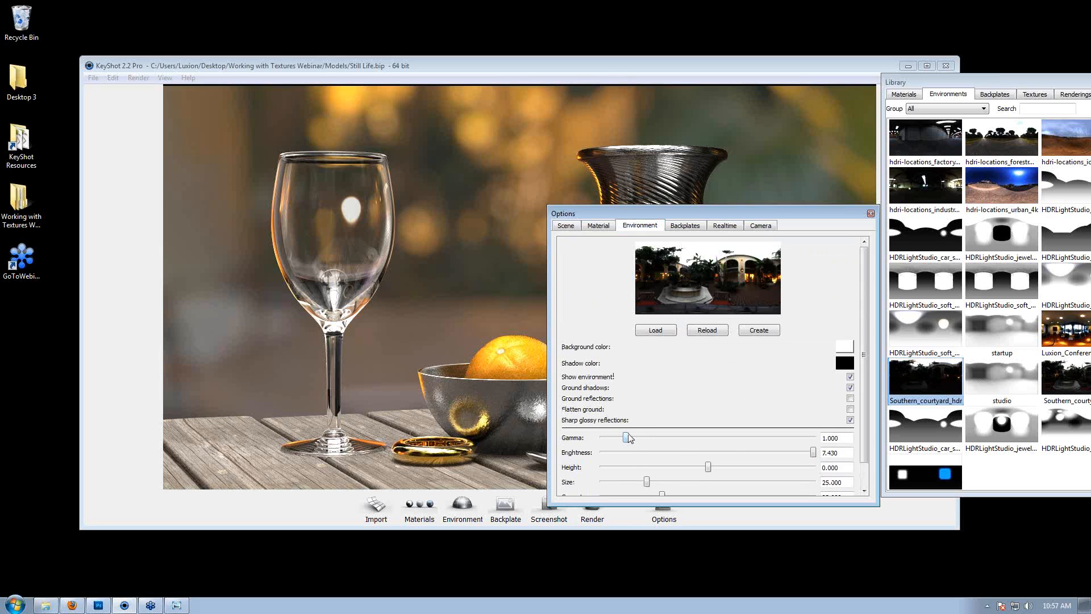
{"action": "left_click", "coordinate": [725, 226]}
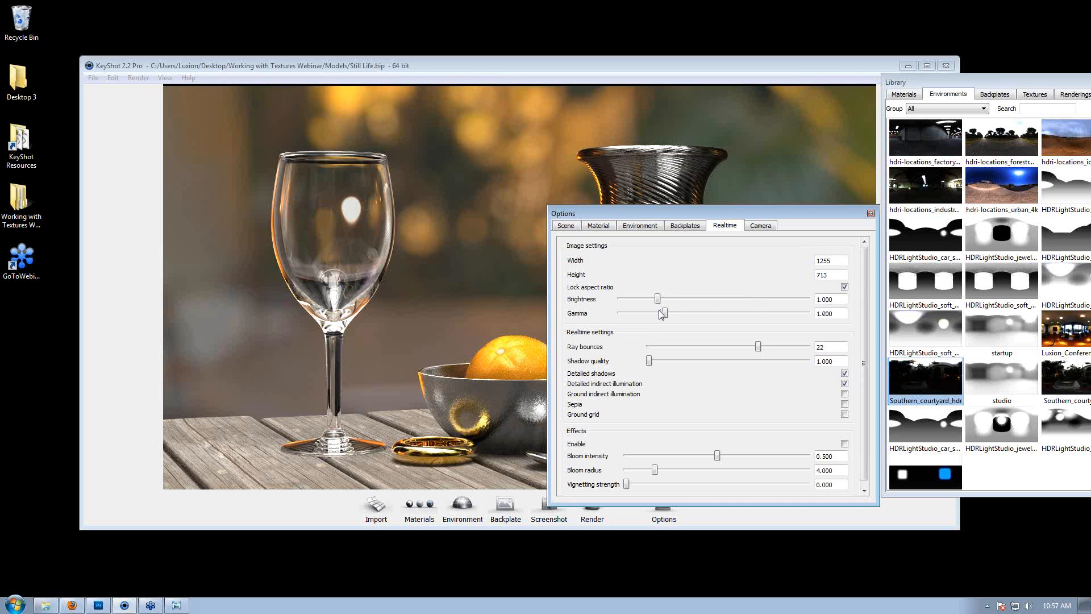
Close the library, move the options clear of the vase, and set the realtime image's gamma to 2.2.
{"action": "left_click_drag", "start_coordinate": [677, 213], "coordinate": [279, 117]}
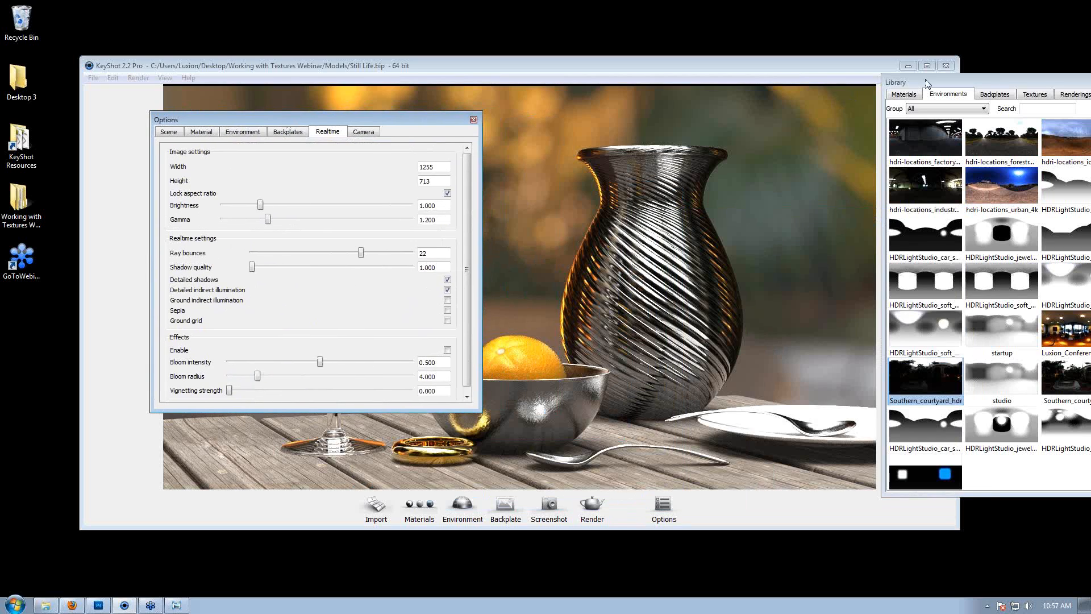
{"action": "left_click_drag", "start_coordinate": [897, 79], "coordinate": [551, 183]}
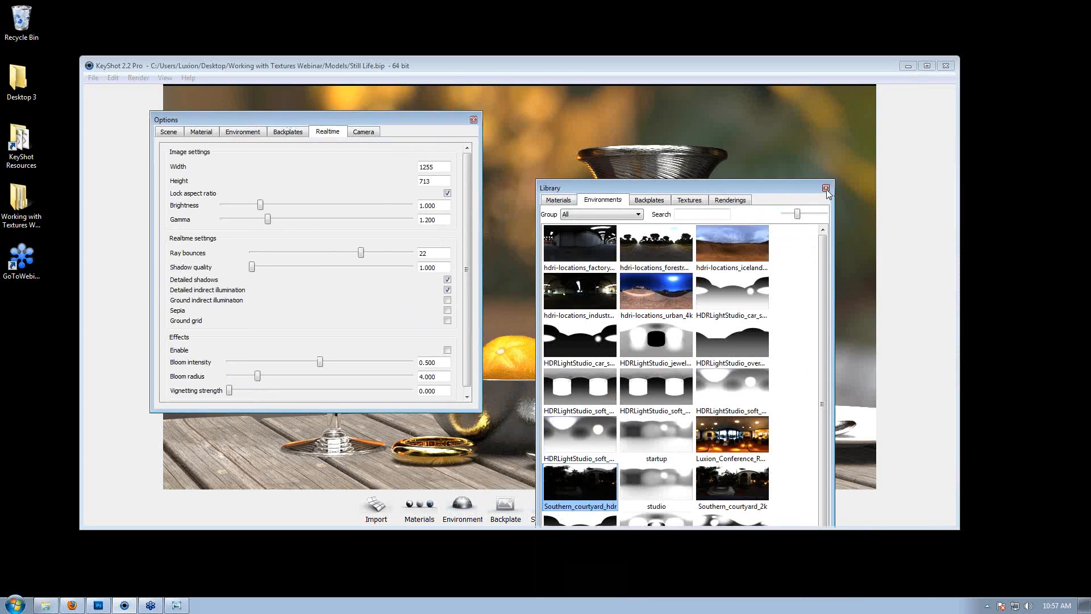
{"action": "left_click", "coordinate": [827, 187]}
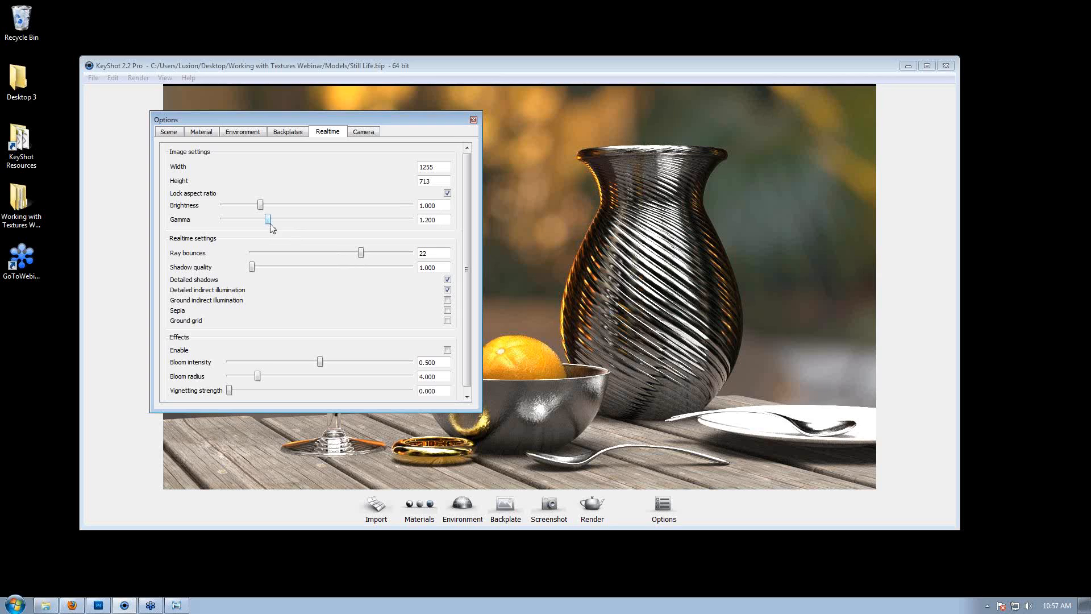
{"action": "left_click_drag", "start_coordinate": [443, 221], "coordinate": [241, 227]}
{"action": "type", "text": "2.2"}
{"action": "key", "text": "Return"}
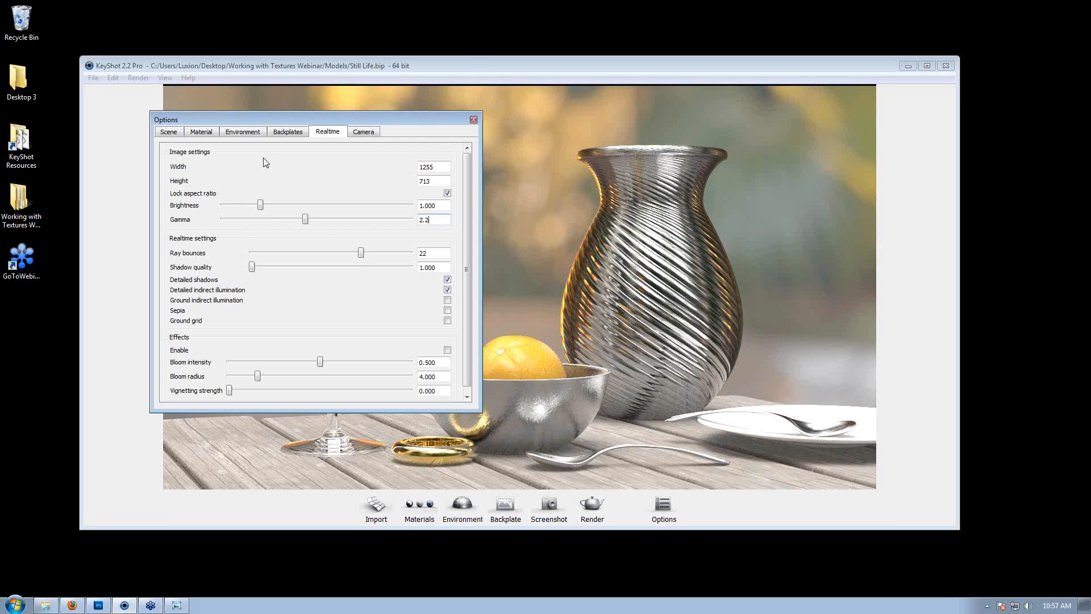
Turn on performance mode, close the options, and raise the camera to look further down on the table.
{"action": "left_click", "coordinate": [474, 62]}
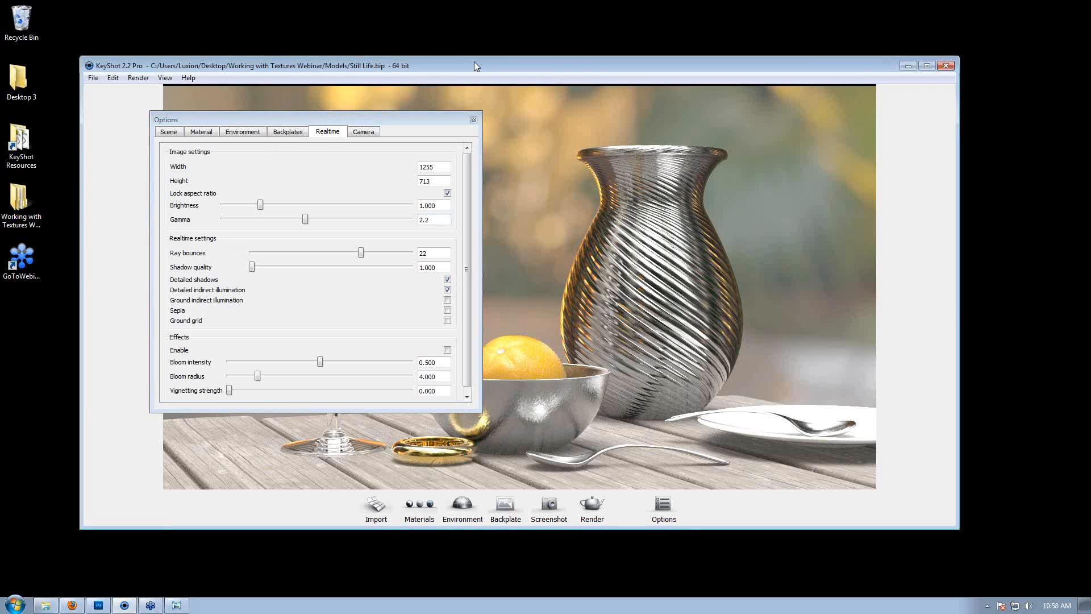
{"action": "key", "text": "alt+p"}
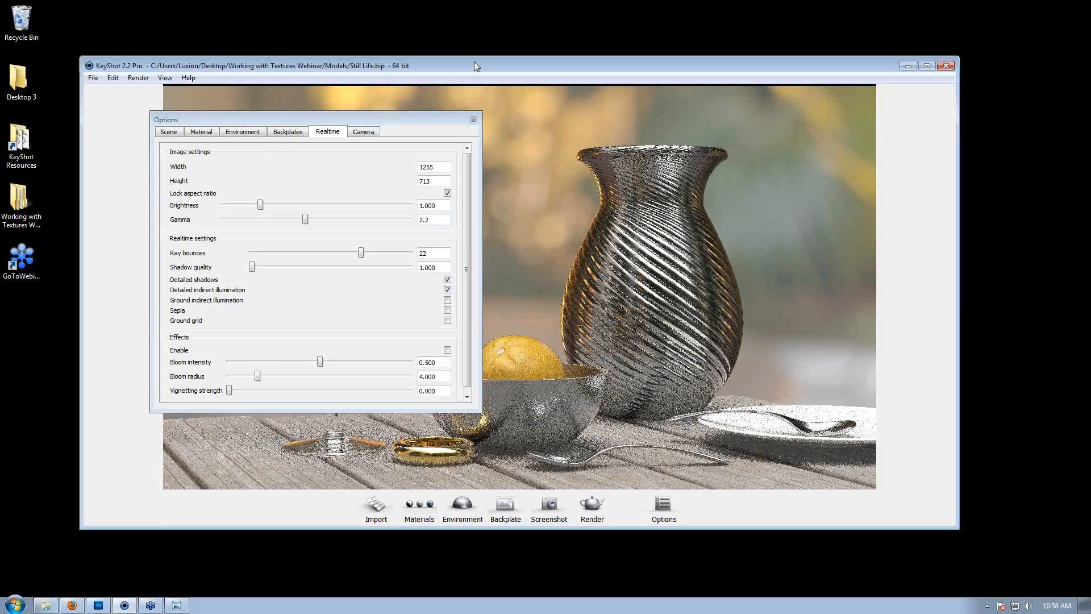
{"action": "left_click", "coordinate": [474, 119]}
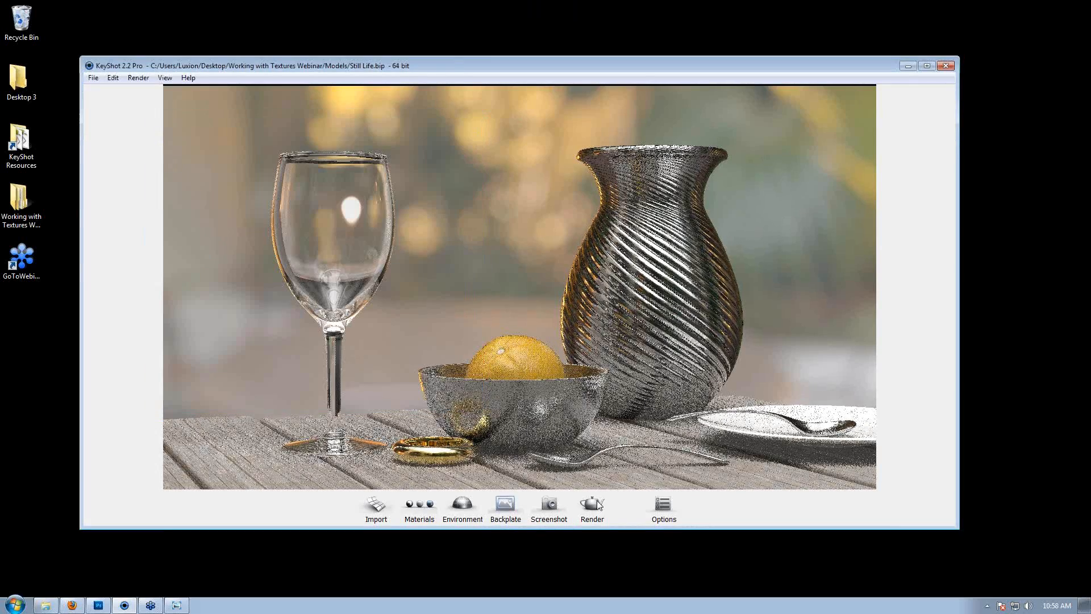
{"action": "left_click_drag", "start_coordinate": [715, 348], "coordinate": [632, 424]}
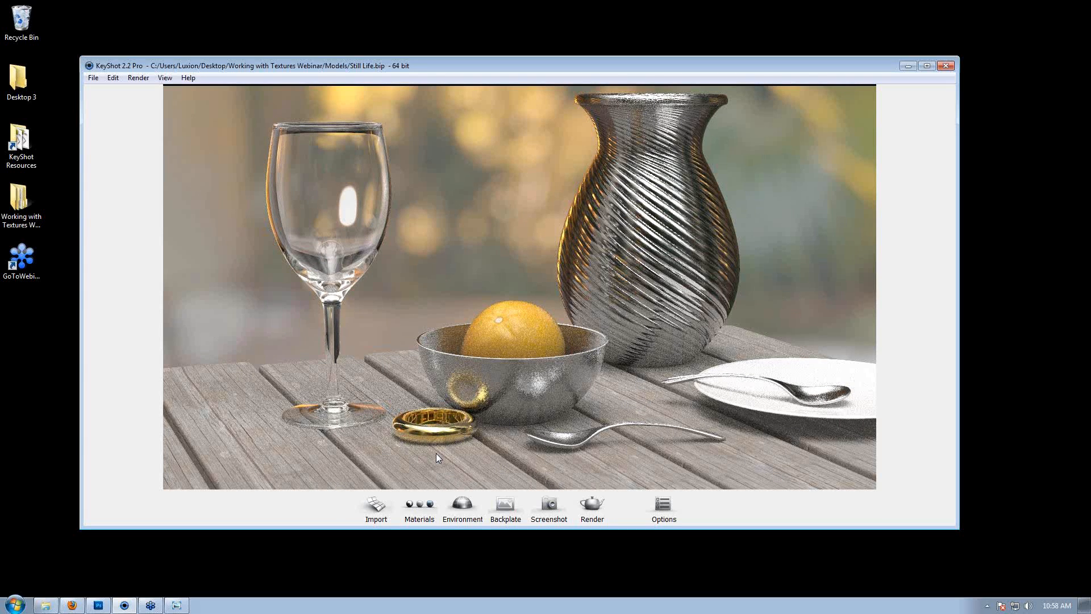
Turn off the backplate's brightness adjustment, close the options, and orbit the camera around the still life.
{"action": "left_click", "coordinate": [664, 505]}
{"action": "left_click", "coordinate": [288, 131]}
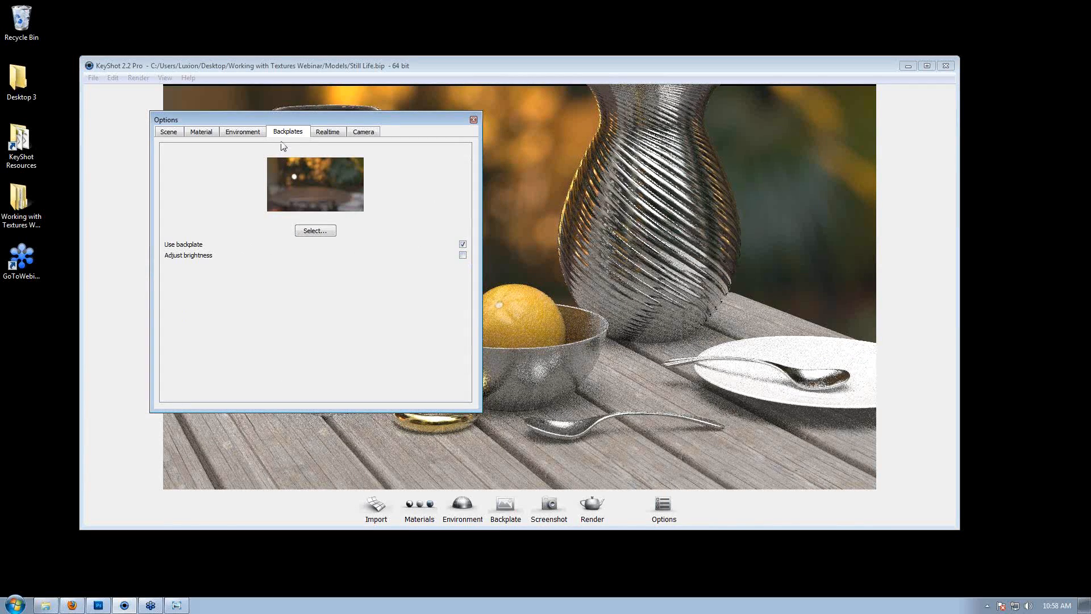
{"action": "left_click", "coordinate": [321, 134]}
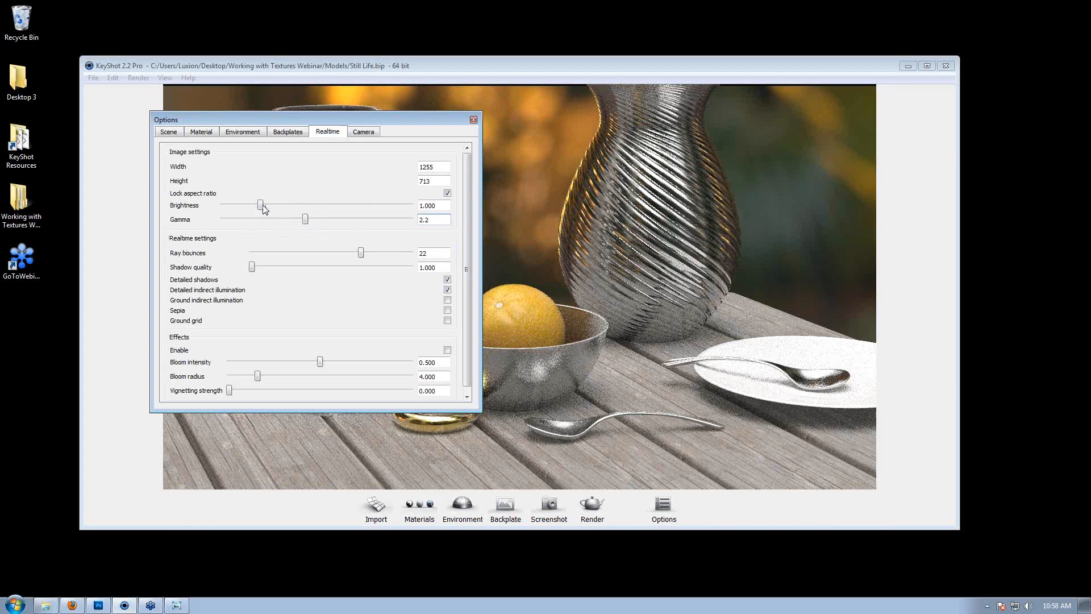
{"action": "left_click", "coordinate": [293, 133]}
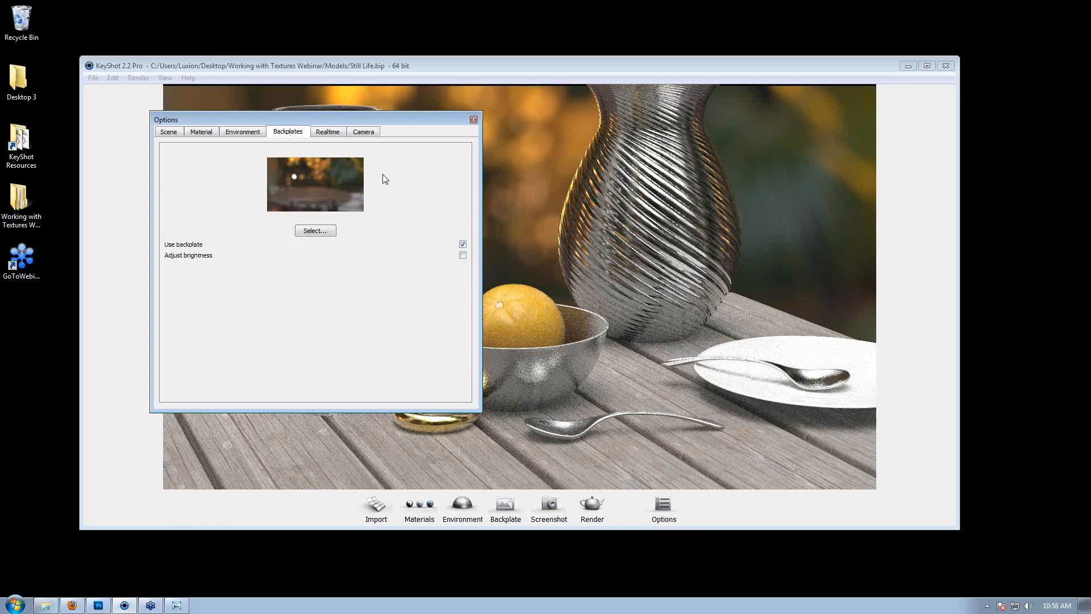
{"action": "left_click", "coordinate": [473, 120]}
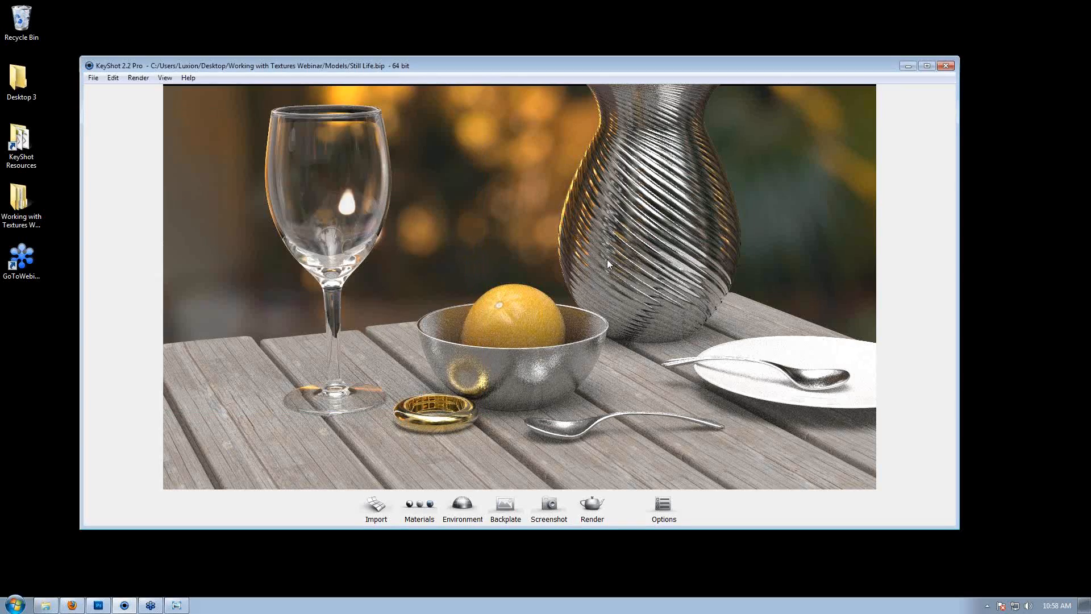
{"action": "left_click_drag", "start_coordinate": [607, 259], "coordinate": [735, 404]}
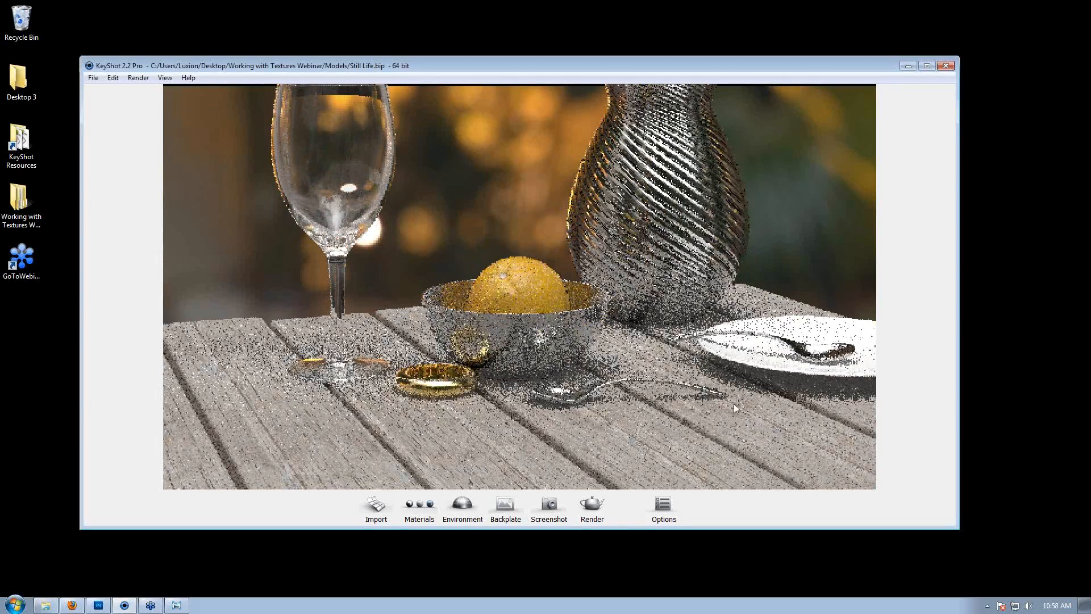
Switch to Photoshop and open Wood_seamless.jpg from the Wood folder of the Still life textures.
{"action": "left_click", "coordinate": [77, 609]}
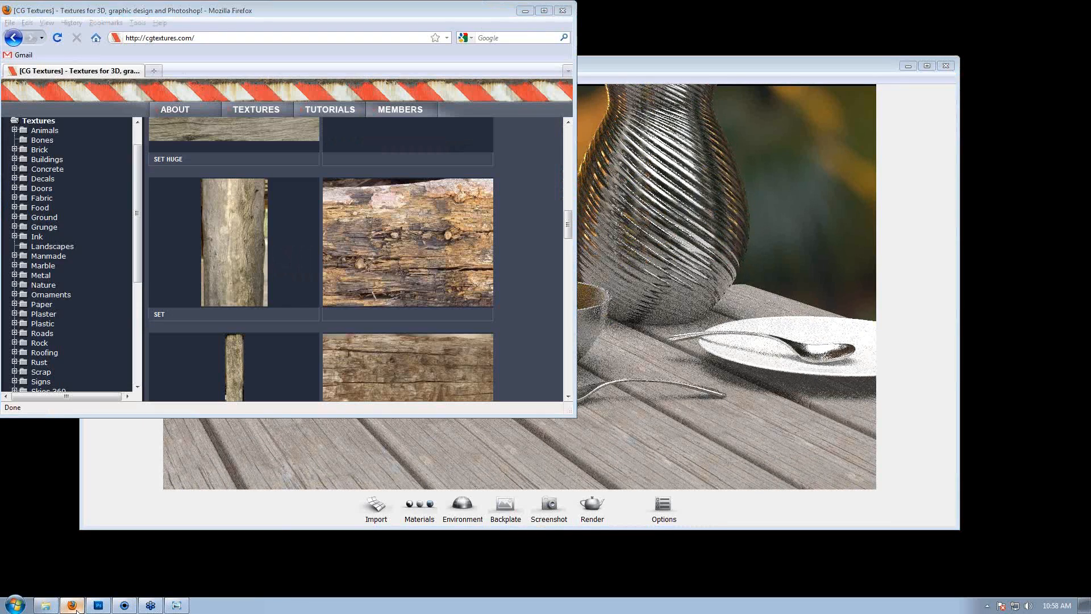
{"action": "left_click", "coordinate": [77, 609]}
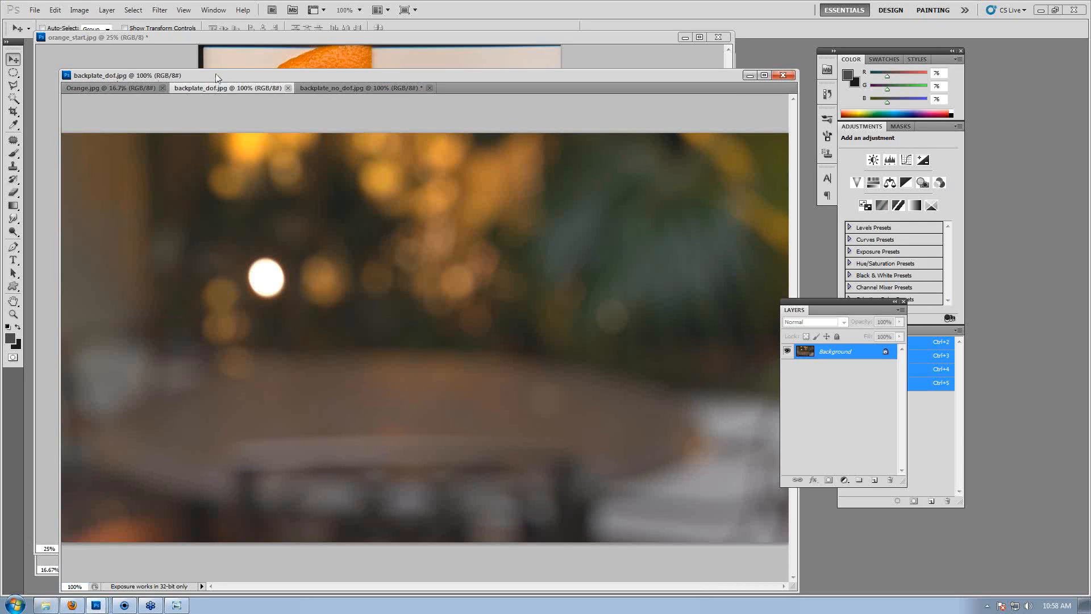
{"action": "left_click", "coordinate": [35, 10]}
{"action": "left_click", "coordinate": [51, 31]}
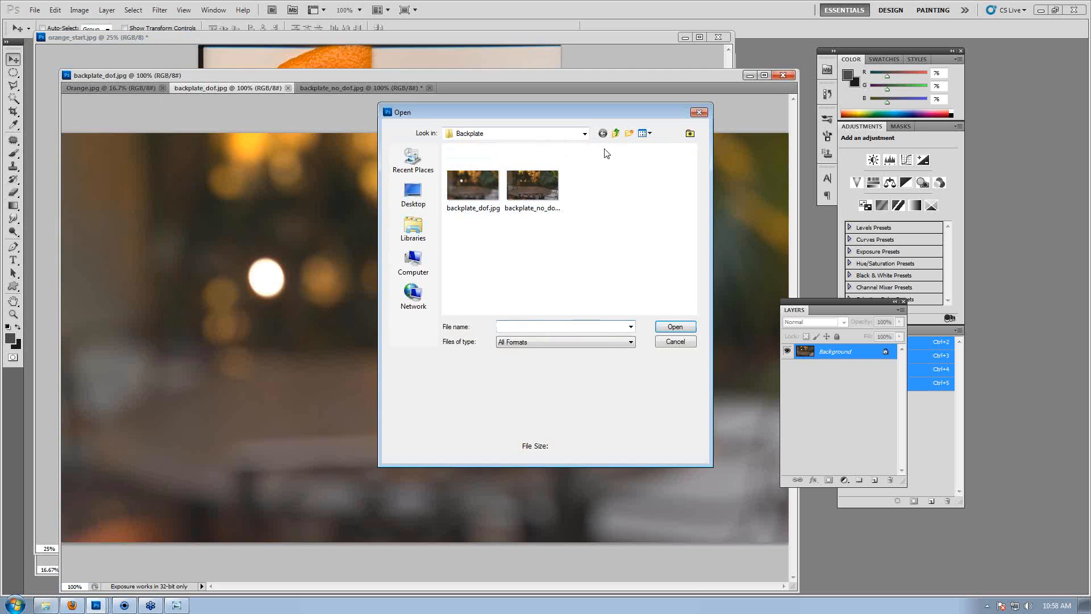
{"action": "left_click", "coordinate": [615, 133]}
{"action": "double_click", "coordinate": [471, 190]}
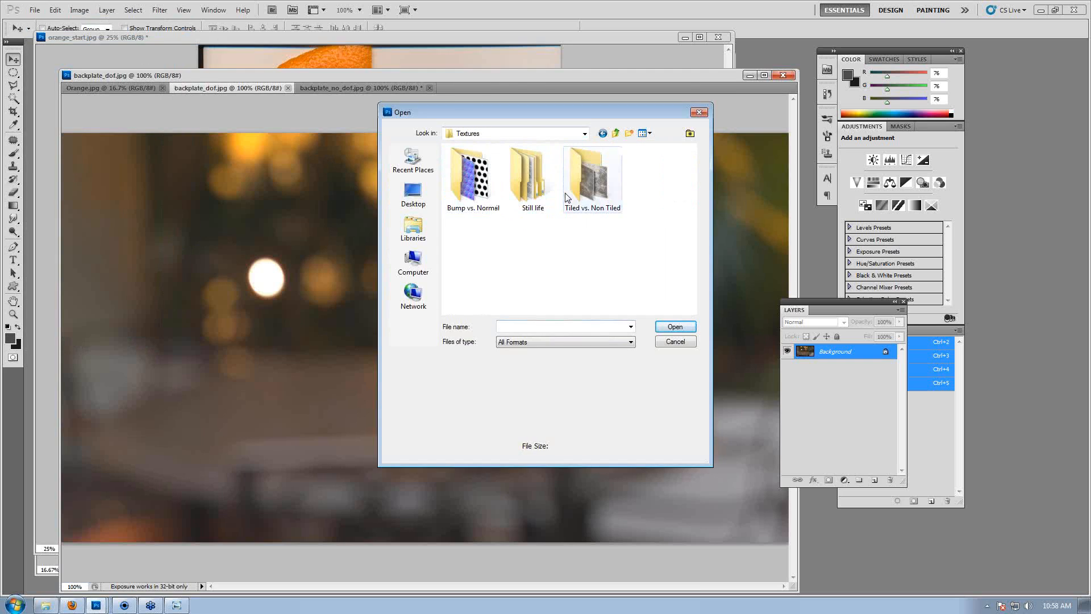
{"action": "double_click", "coordinate": [532, 181]}
{"action": "double_click", "coordinate": [562, 175]}
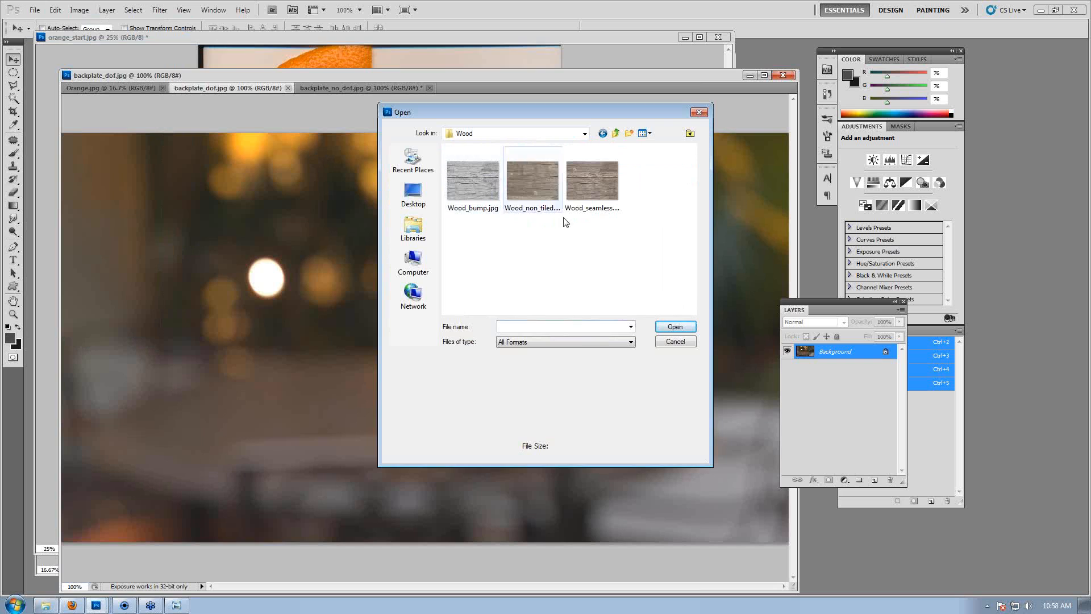
{"action": "left_click", "coordinate": [588, 180]}
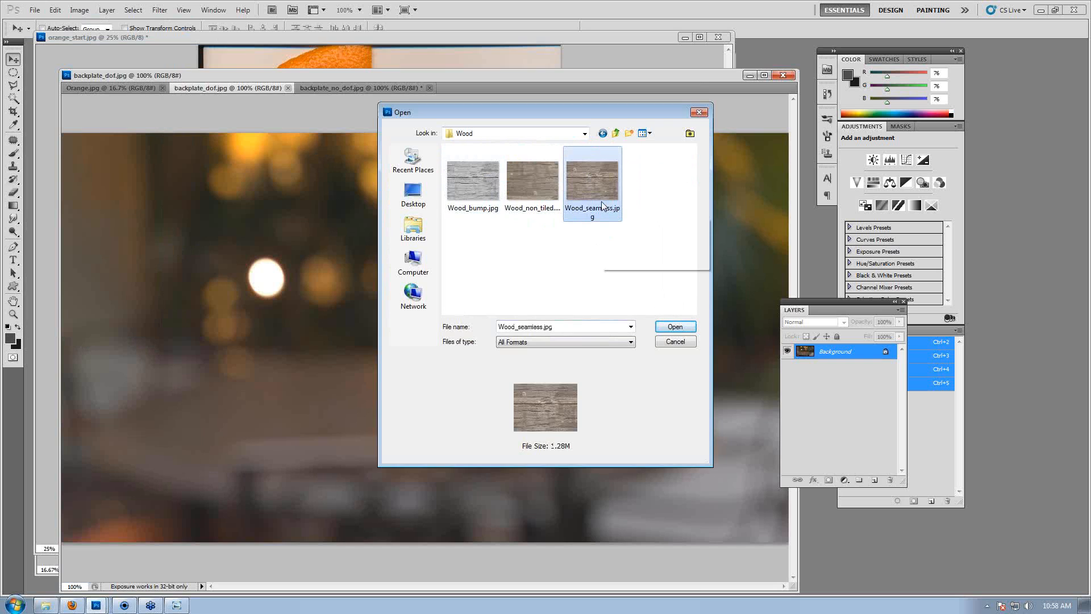
{"action": "double_click", "coordinate": [610, 187]}
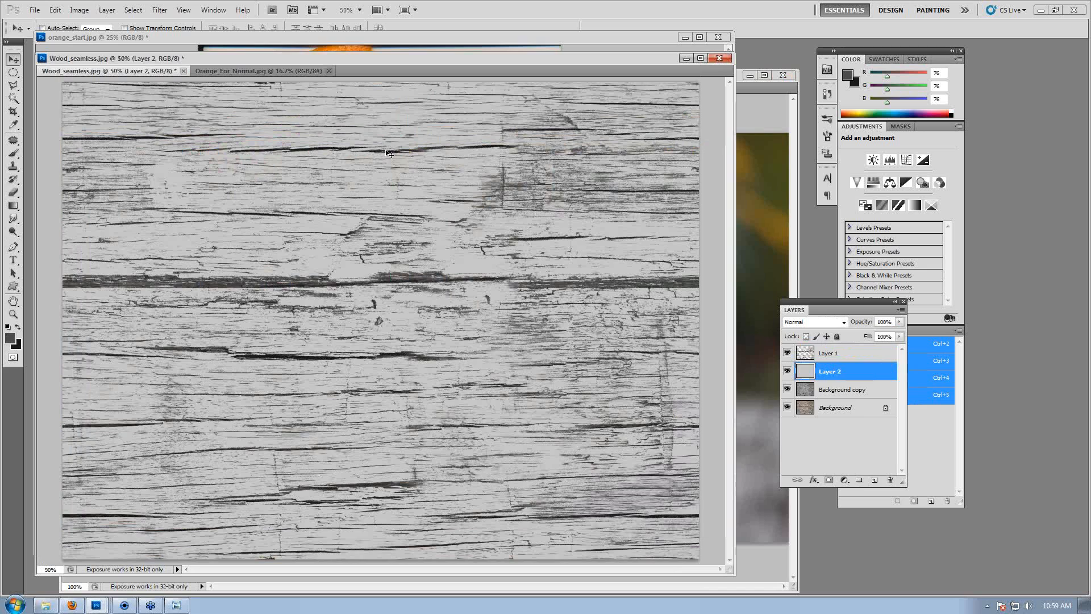
Hide Layer 1, Layer 2 and Background copy so only the original wood colour image shows.
{"action": "left_click", "coordinate": [787, 353]}
{"action": "left_click", "coordinate": [787, 371]}
{"action": "left_click", "coordinate": [787, 389]}
Duplicate the Background layer and place the copy above all other layers.
{"action": "left_click", "coordinate": [847, 390]}
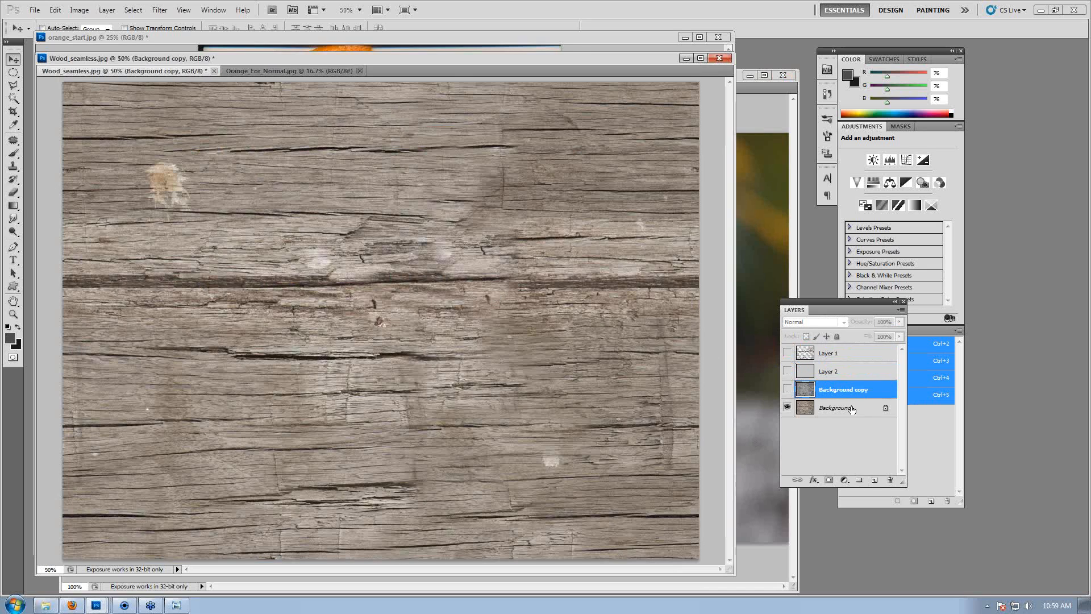
{"action": "left_click", "coordinate": [864, 409]}
{"action": "mouse_move", "coordinate": [864, 415]}
{"action": "left_mouse_down"}
{"action": "mouse_move", "coordinate": [877, 480]}
{"action": "mouse_move", "coordinate": [868, 351]}
{"action": "mouse_move", "coordinate": [863, 426]}
{"action": "mouse_move", "coordinate": [852, 414]}
{"action": "left_mouse_up"}
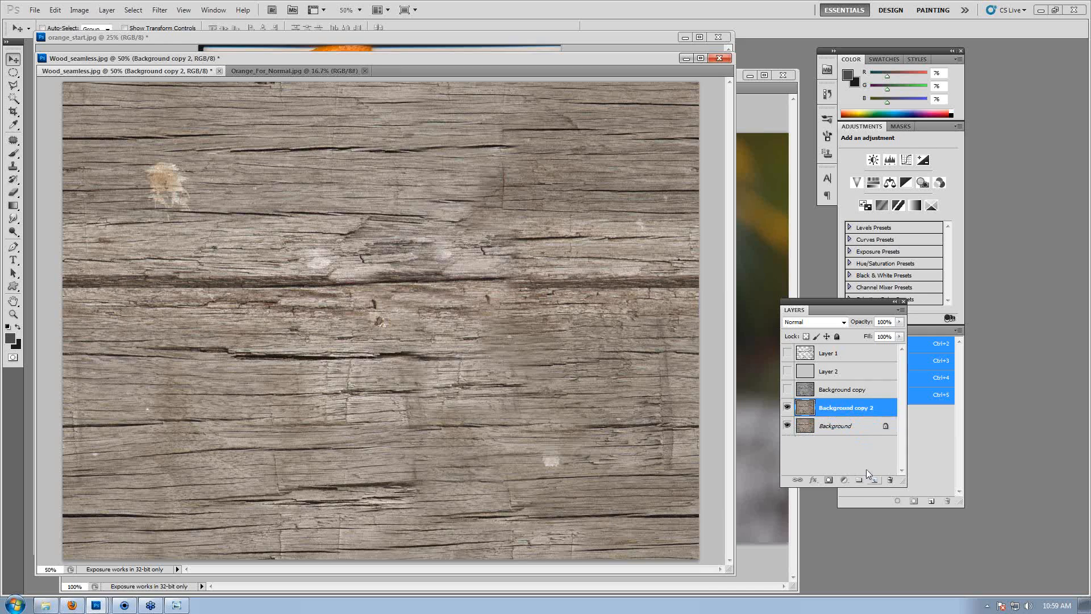
{"action": "left_click_drag", "start_coordinate": [882, 409], "coordinate": [879, 345]}
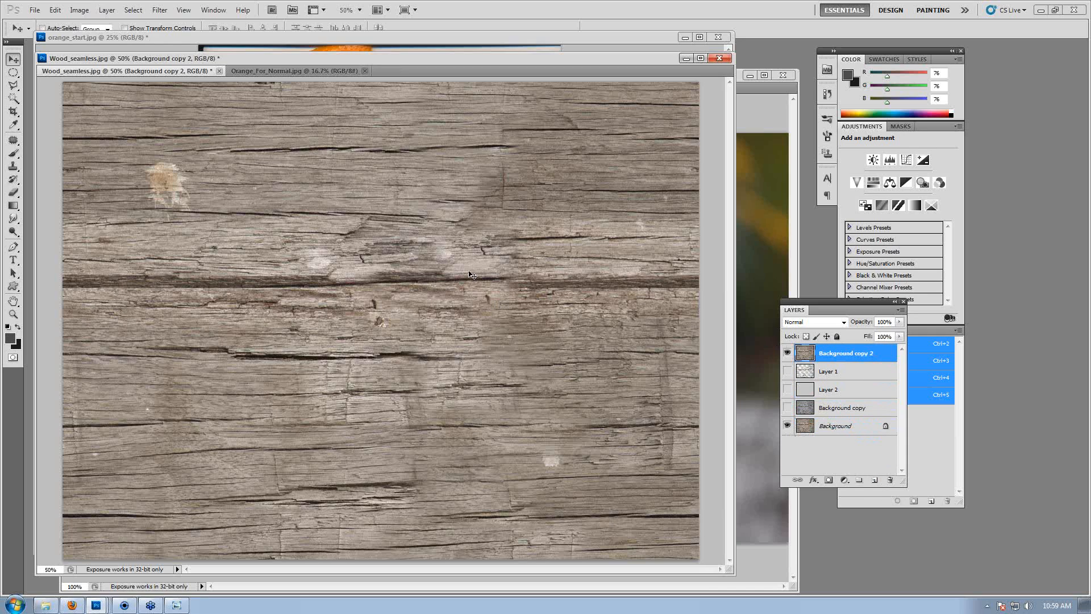
Apply an Exposure adjustment to the duplicated wood layer with a gamma correction of .4545.
{"action": "left_click", "coordinate": [92, 11]}
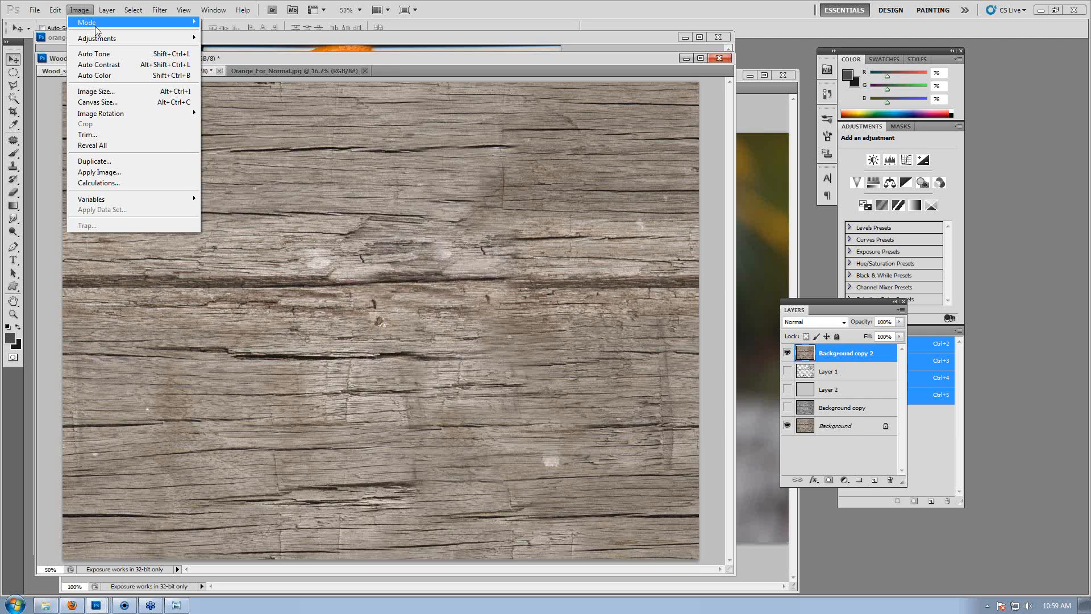
{"action": "mouse_move", "coordinate": [103, 37]}
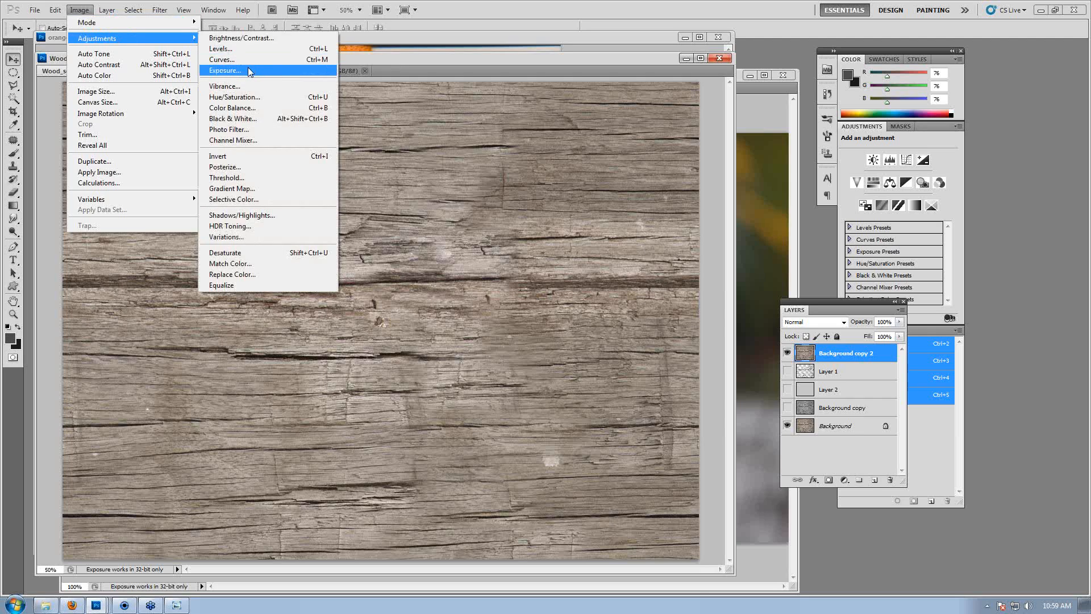
{"action": "left_click", "coordinate": [247, 68]}
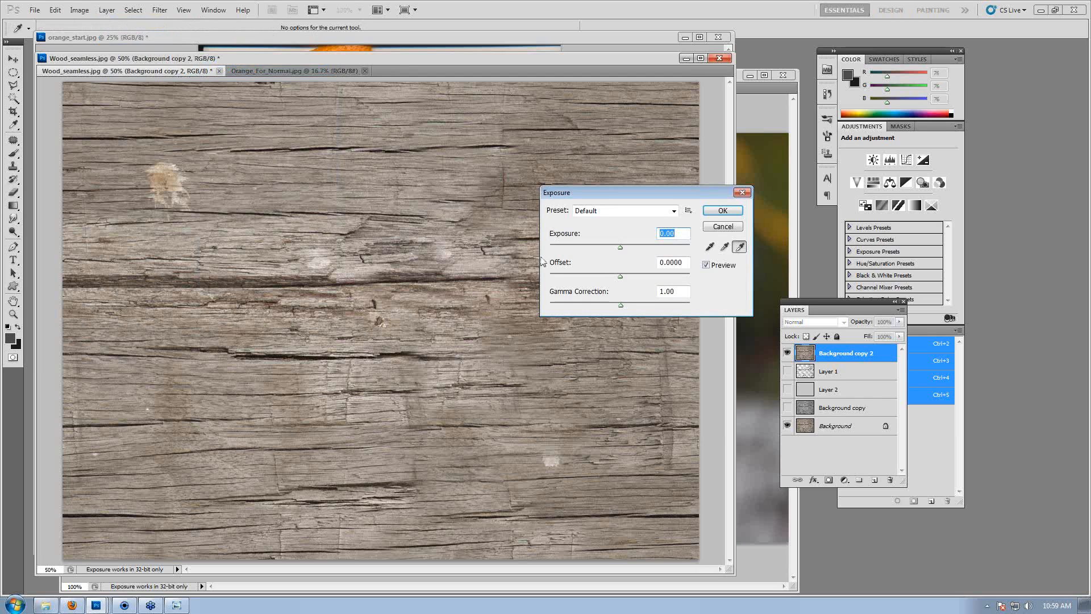
{"action": "left_click", "coordinate": [678, 288]}
{"action": "type", "text": ".4545"}
{"action": "key", "text": "Return"}
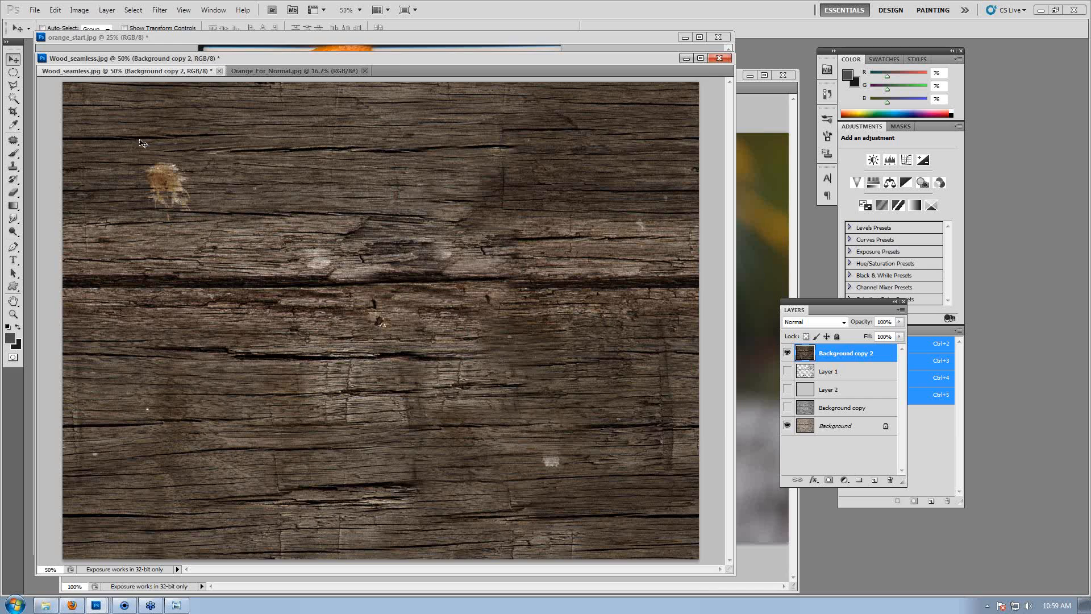
Save the darkened wood texture in the Wood folder as the JPEG Wood_seamless_gamma_correct.jpg at quality 10.
{"action": "left_click", "coordinate": [35, 10]}
{"action": "left_click", "coordinate": [64, 187]}
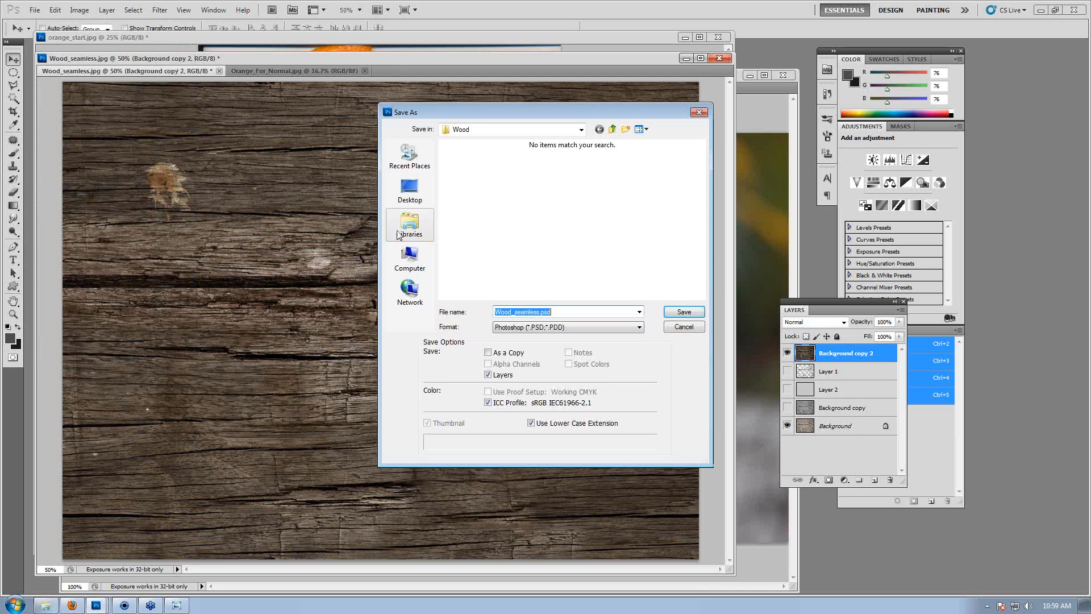
{"action": "left_click", "coordinate": [535, 327]}
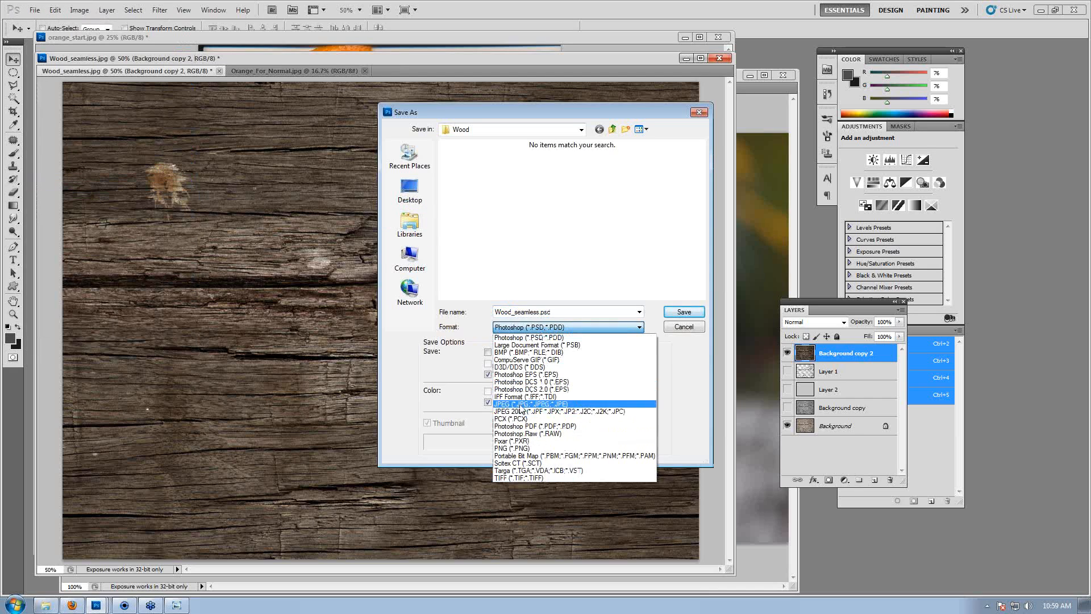
{"action": "left_click", "coordinate": [518, 404]}
{"action": "double_click", "coordinate": [541, 312]}
{"action": "left_click", "coordinate": [541, 312]}
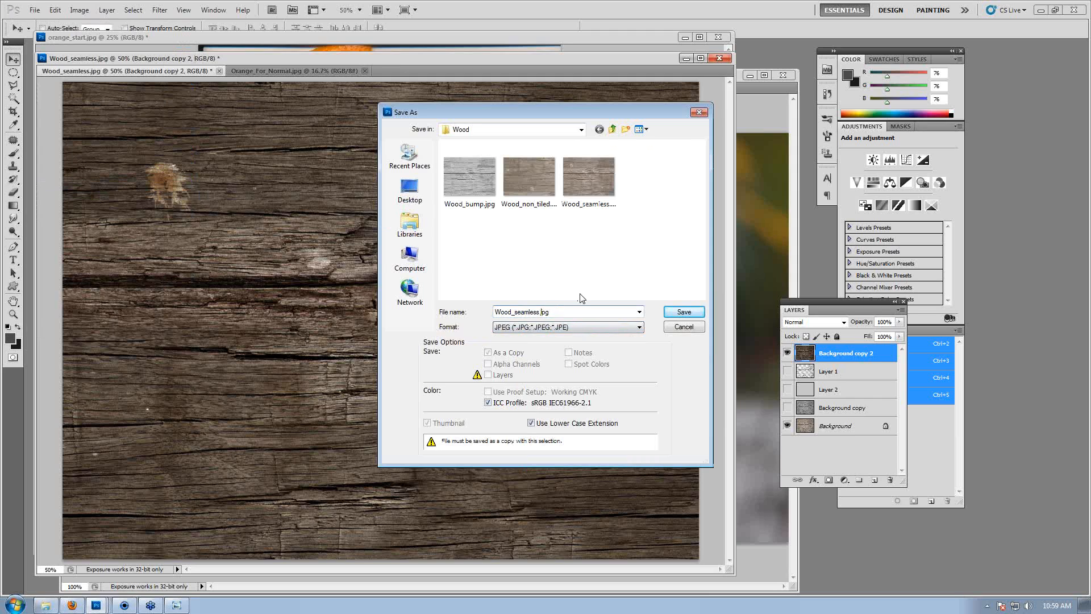
{"action": "type", "text": "_gamma_correct"}
{"action": "key", "text": "Return"}
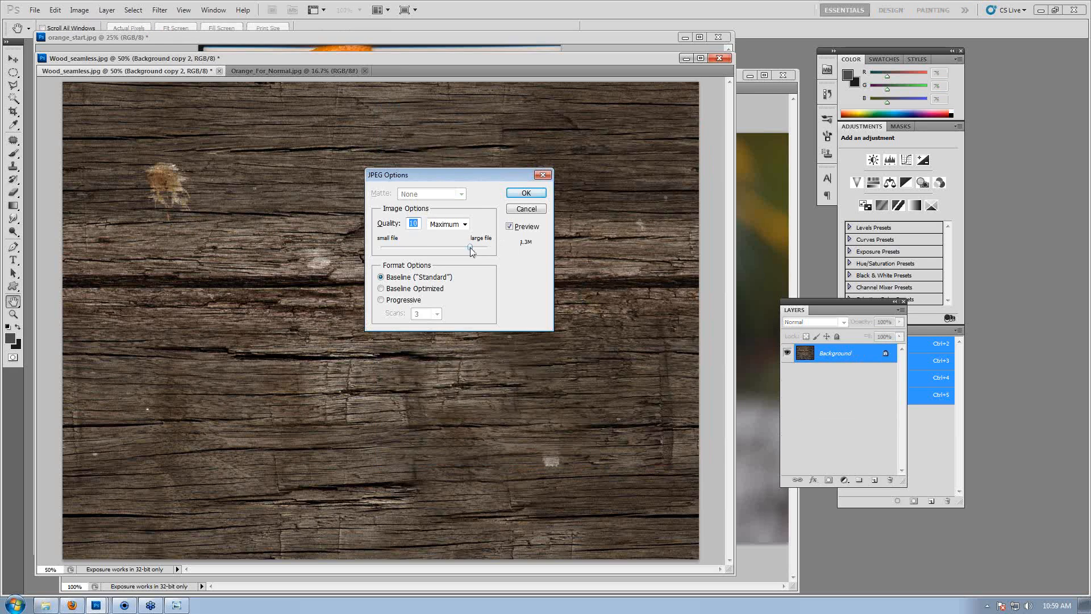
{"action": "left_click", "coordinate": [527, 193]}
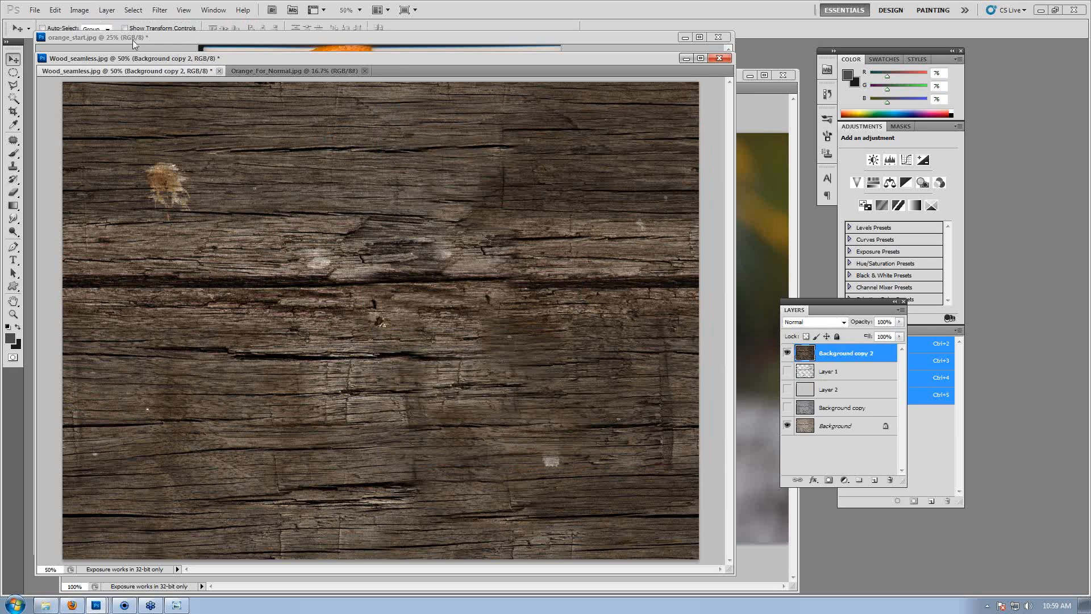
Open Orange.jpg from the Orange folder.
{"action": "left_click", "coordinate": [34, 10]}
{"action": "left_click", "coordinate": [45, 33]}
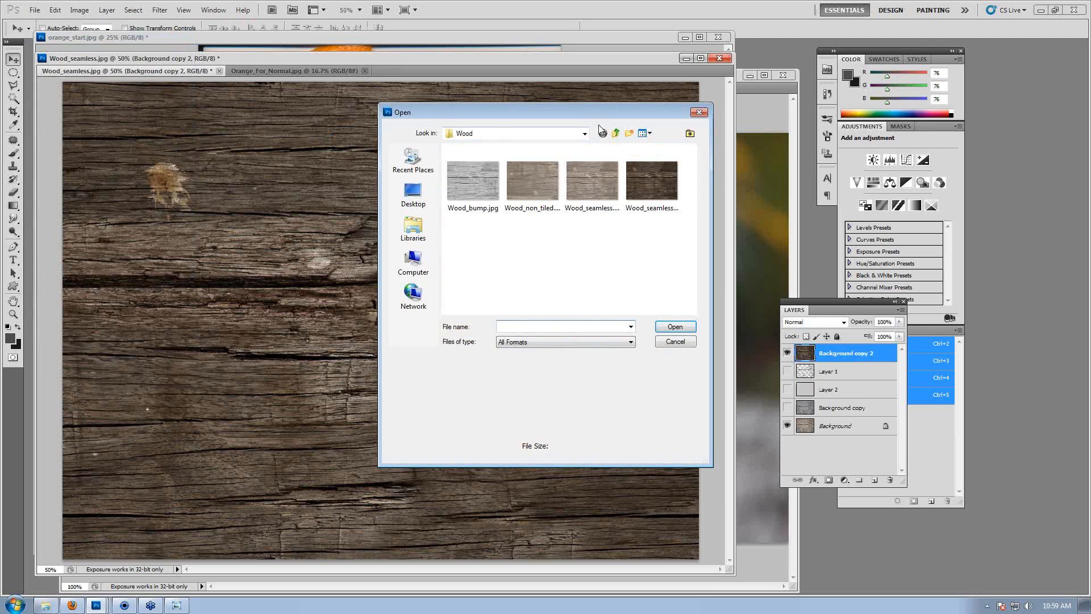
{"action": "left_click", "coordinate": [615, 133]}
{"action": "double_click", "coordinate": [465, 158]}
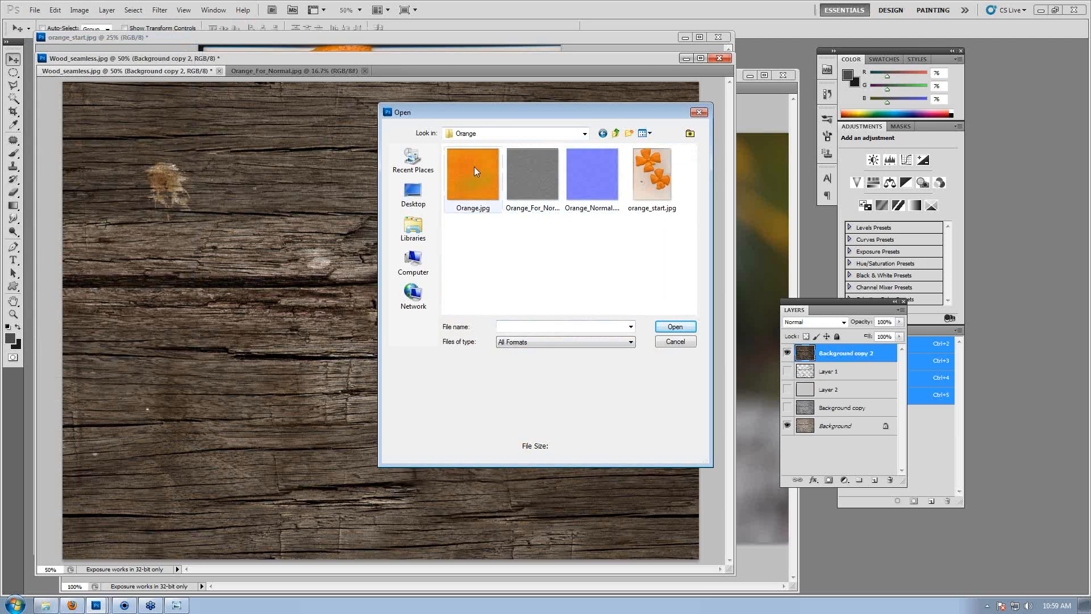
{"action": "left_click", "coordinate": [475, 172]}
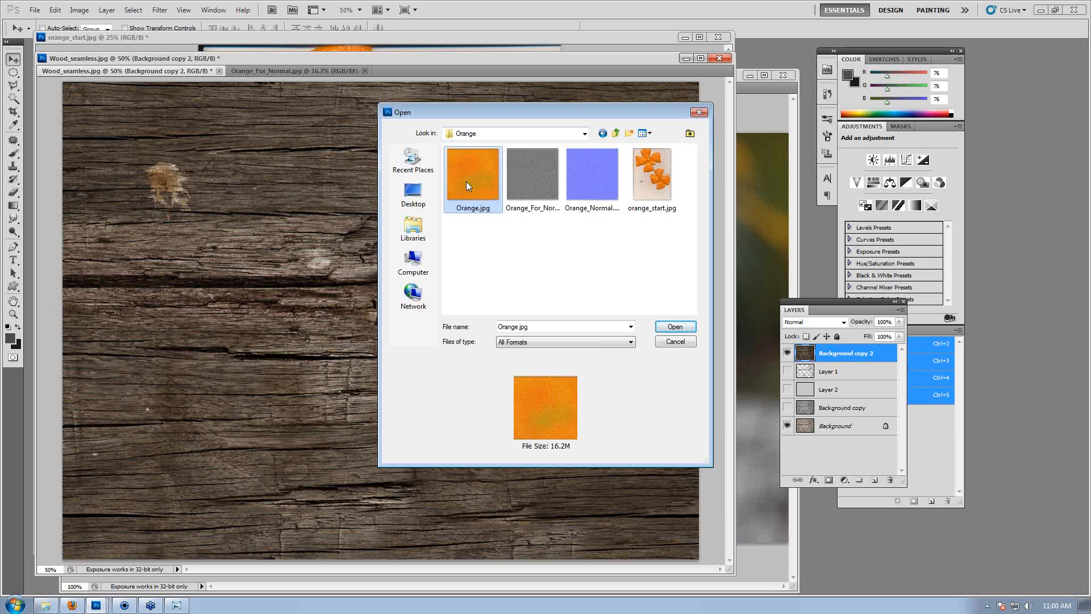
{"action": "double_click", "coordinate": [467, 180]}
Apply an Exposure adjustment to the orange texture with a gamma correction of .4545.
{"action": "left_click", "coordinate": [79, 10]}
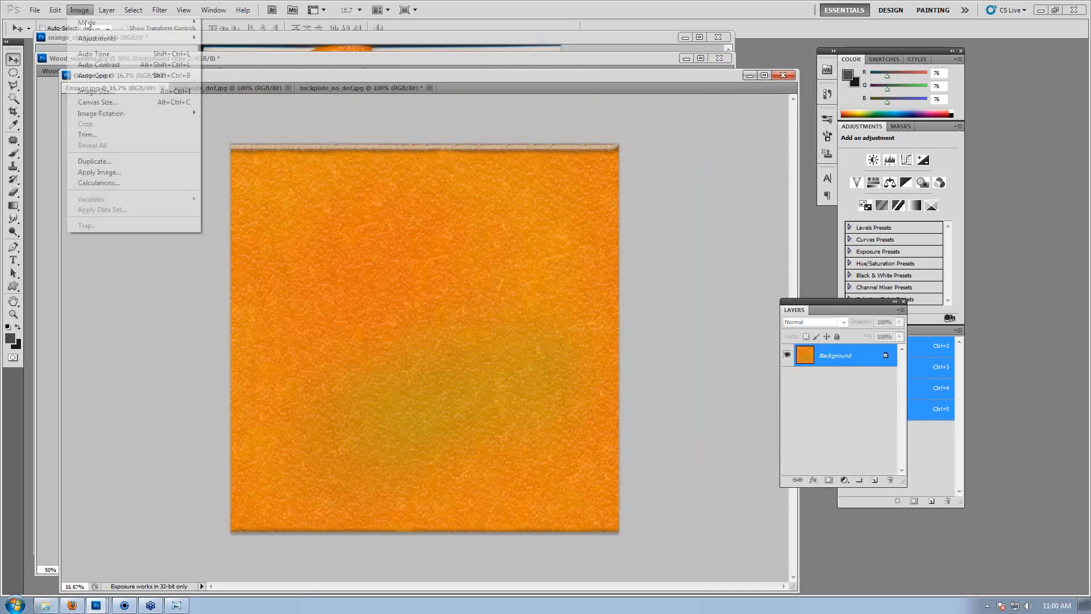
{"action": "mouse_move", "coordinate": [117, 40]}
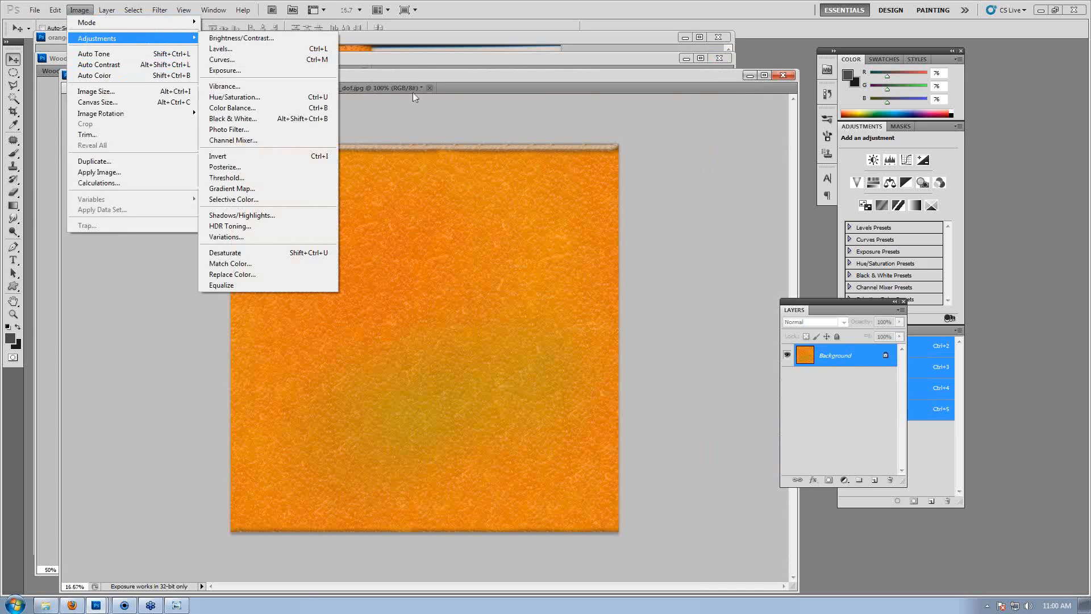
{"action": "left_click", "coordinate": [388, 126]}
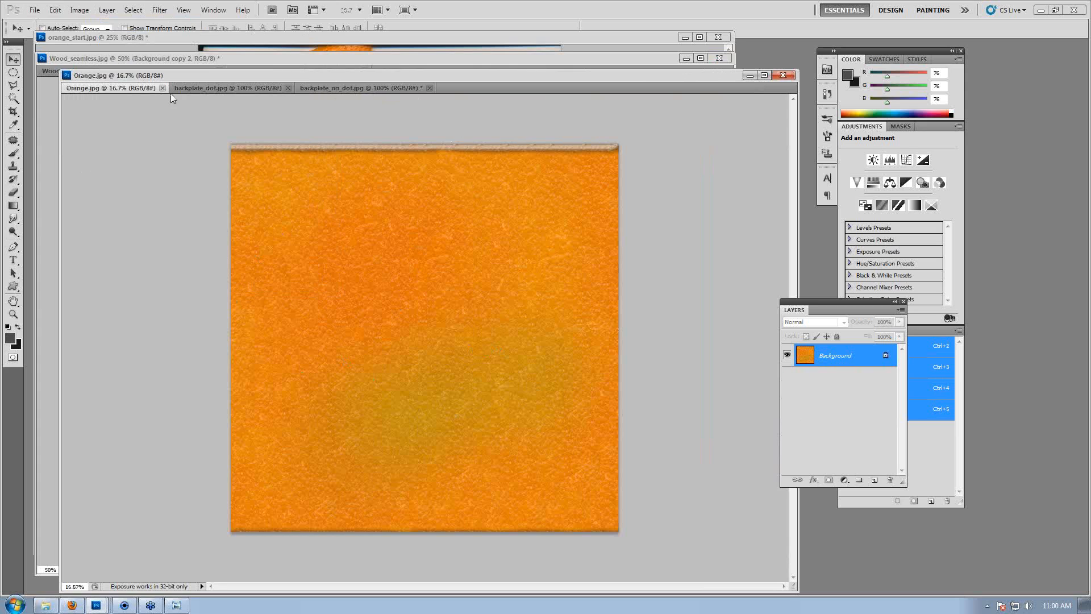
{"action": "left_click", "coordinate": [79, 10]}
{"action": "mouse_move", "coordinate": [97, 38]}
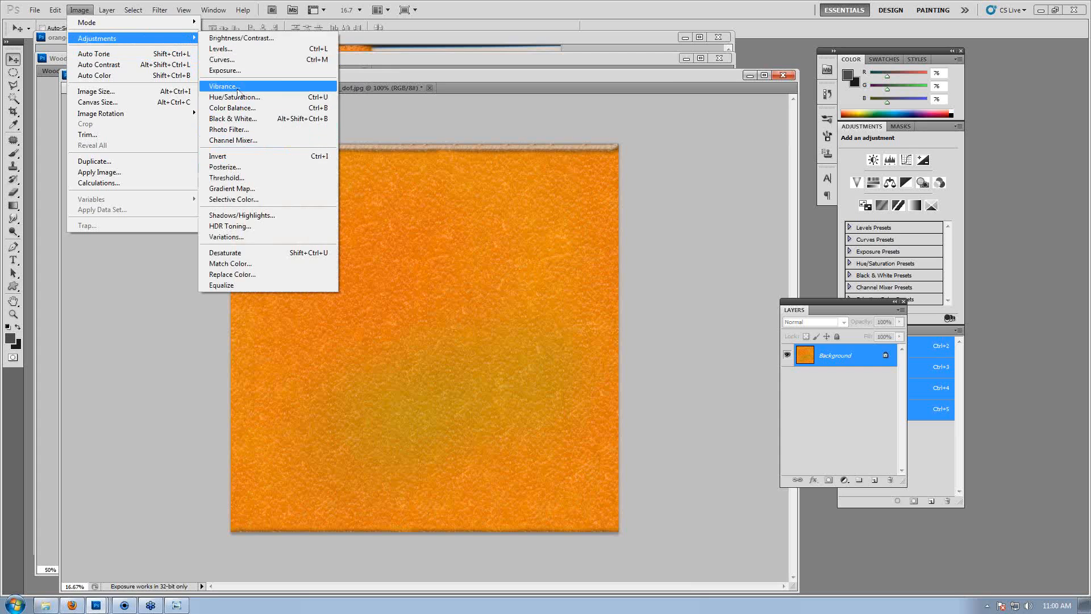
{"action": "left_click", "coordinate": [234, 70]}
{"action": "key", "text": "Tab"}
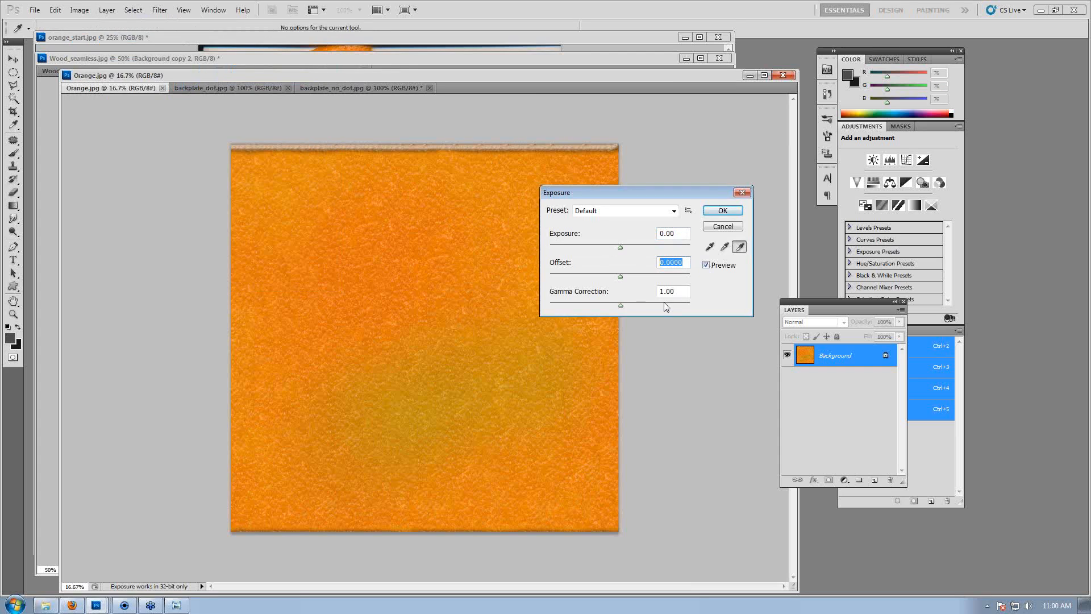
{"action": "key", "text": "Tab"}
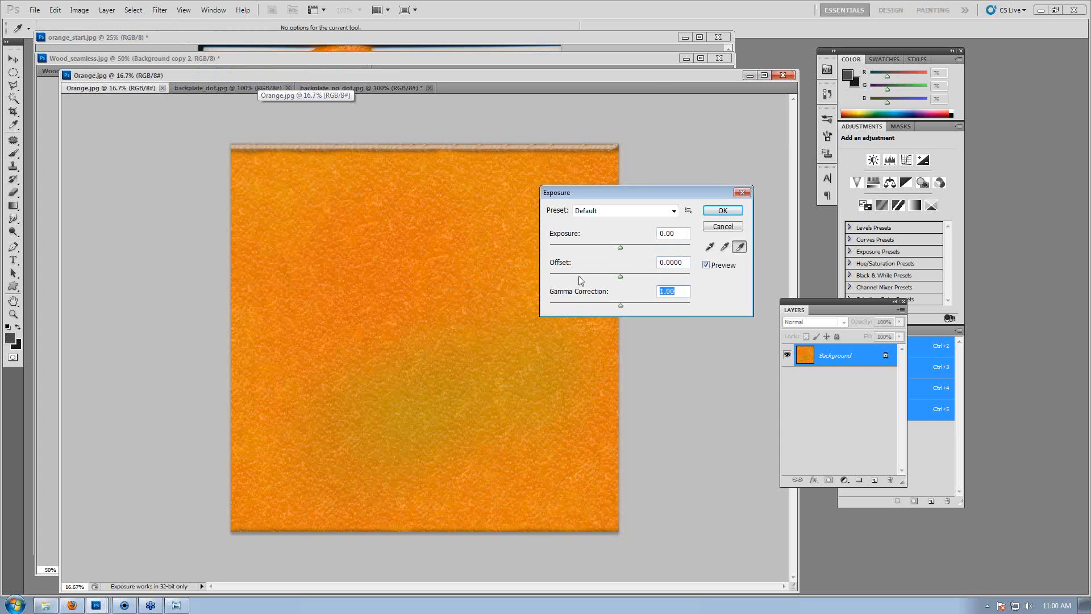
{"action": "type", "text": ".4545"}
{"action": "key", "text": "Return"}
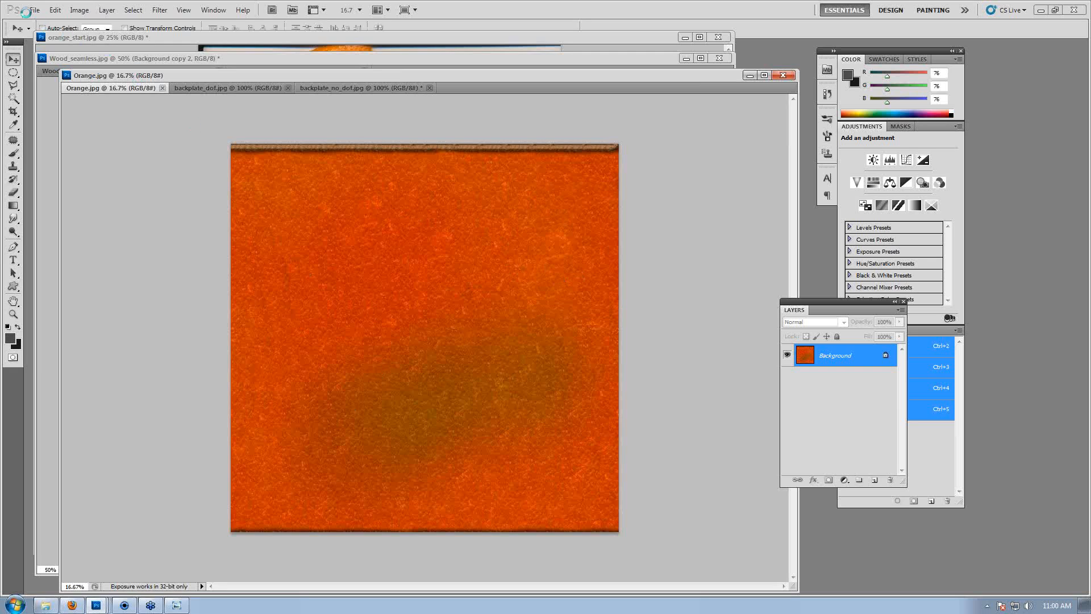
Save the darkened orange texture in the Orange folder as the JPEG Orange_gamma_correct.jpg.
{"action": "left_click", "coordinate": [34, 10]}
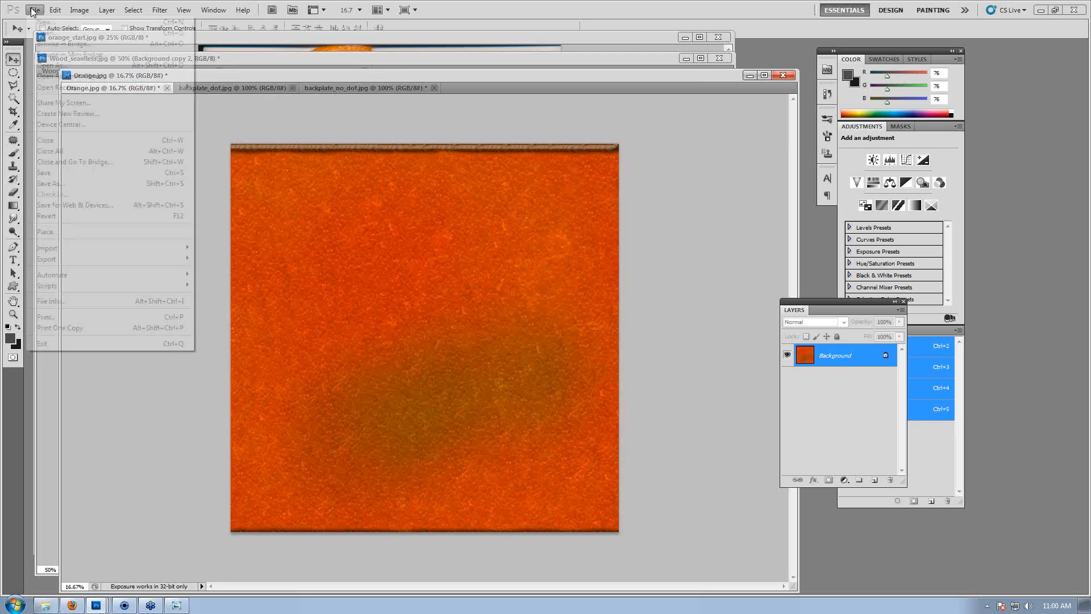
{"action": "left_click", "coordinate": [78, 187]}
{"action": "left_click", "coordinate": [515, 327]}
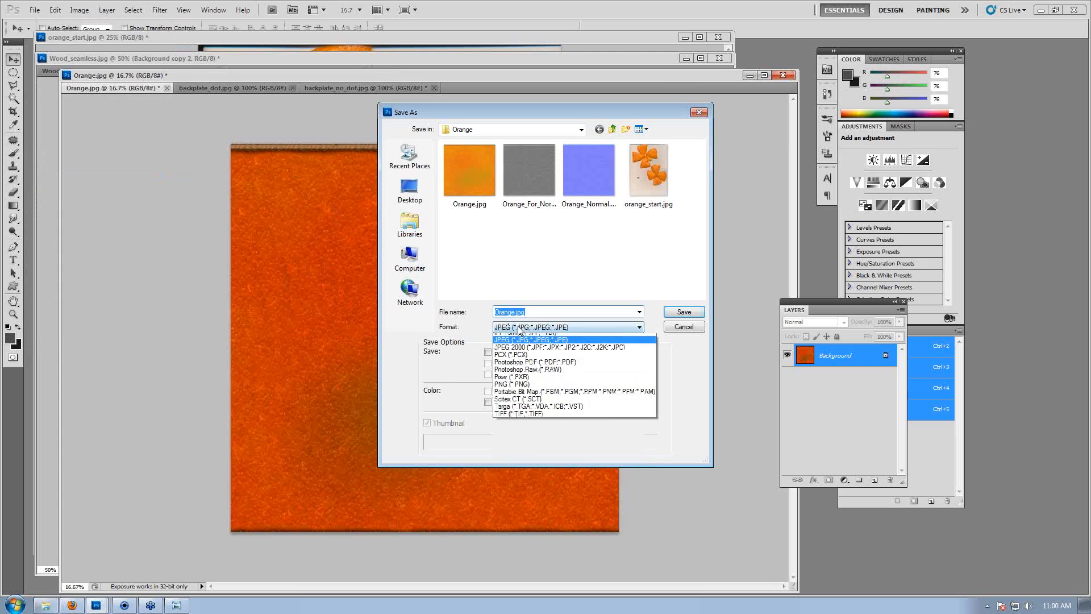
{"action": "left_click", "coordinate": [515, 325]}
{"action": "left_click", "coordinate": [515, 312]}
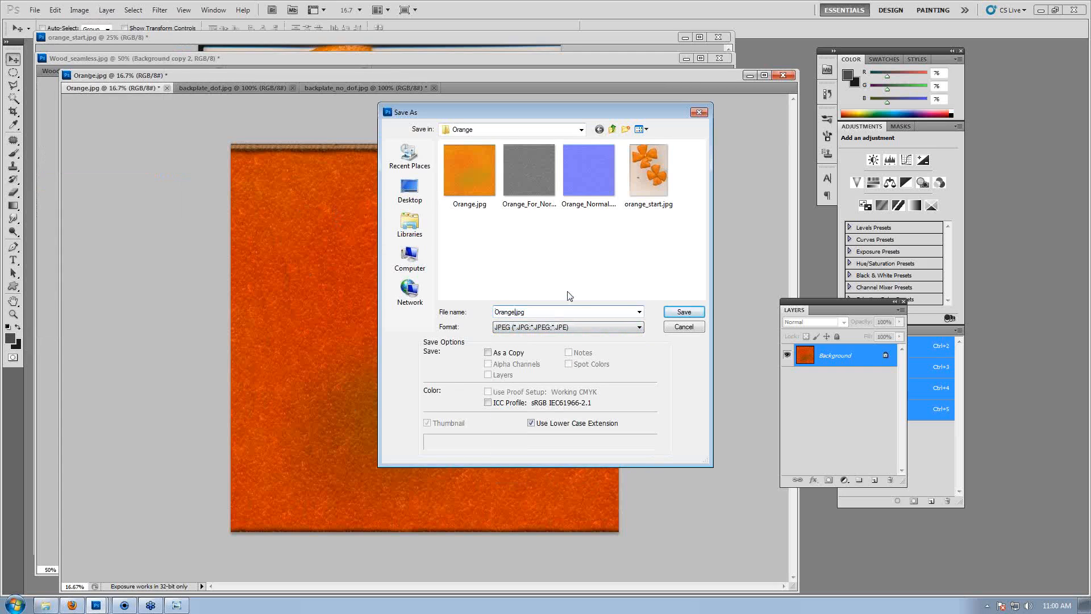
{"action": "type", "text": "_gamm"}
{"action": "type", "text": "a_correct"}
{"action": "key", "text": "Return"}
{"action": "left_click", "coordinate": [519, 190]}
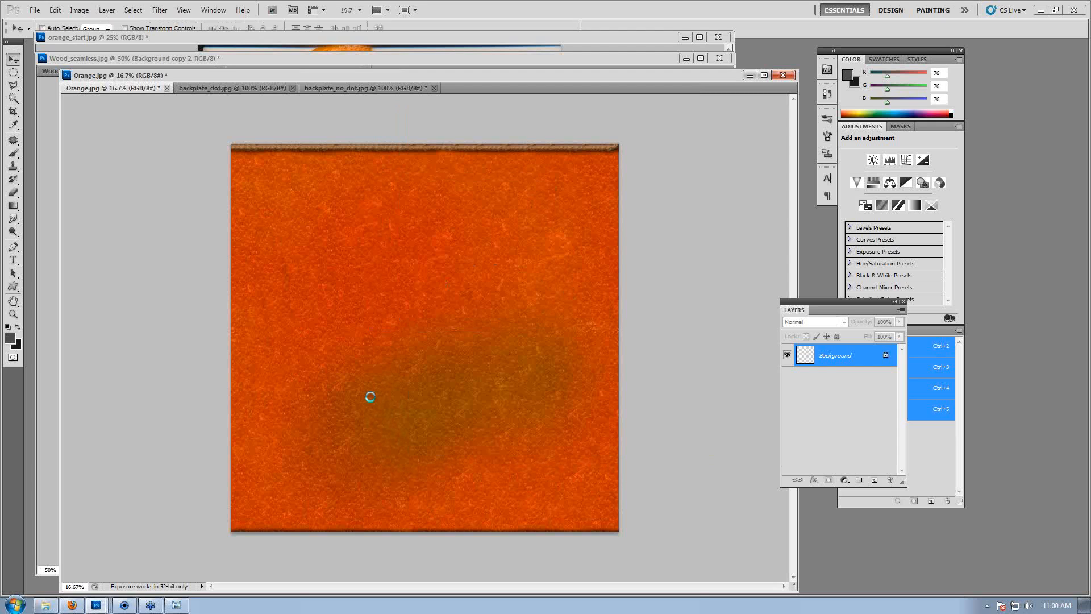
Switch to KeyShot and load Wood_seamless_gamma_correct.jpg from the Wood folder as the table material's colour texture.
{"action": "left_click", "coordinate": [124, 606]}
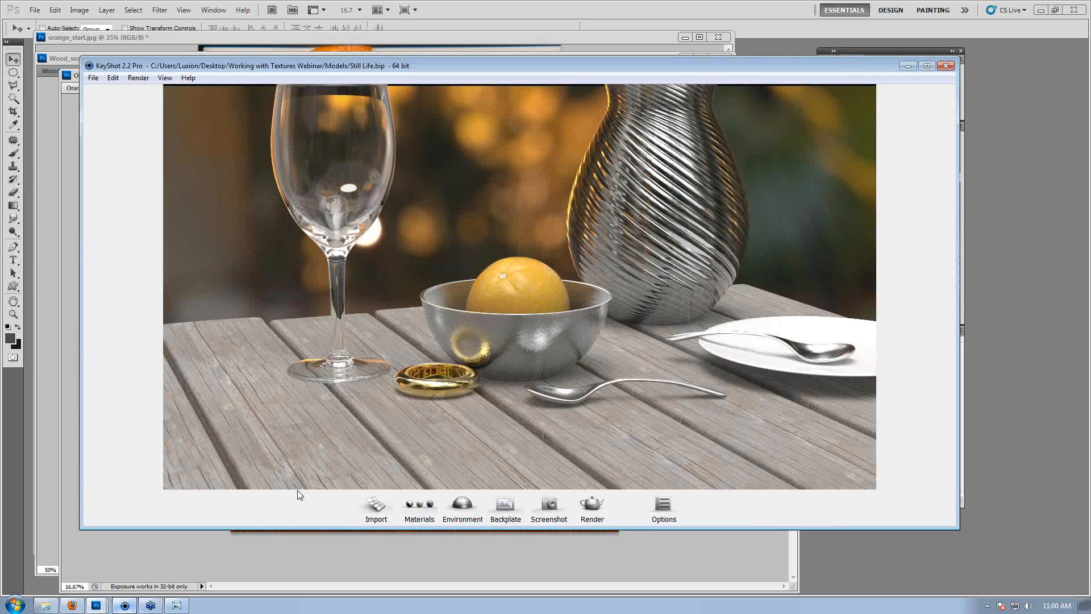
{"action": "double_click", "coordinate": [607, 458]}
{"action": "left_click", "coordinate": [219, 150]}
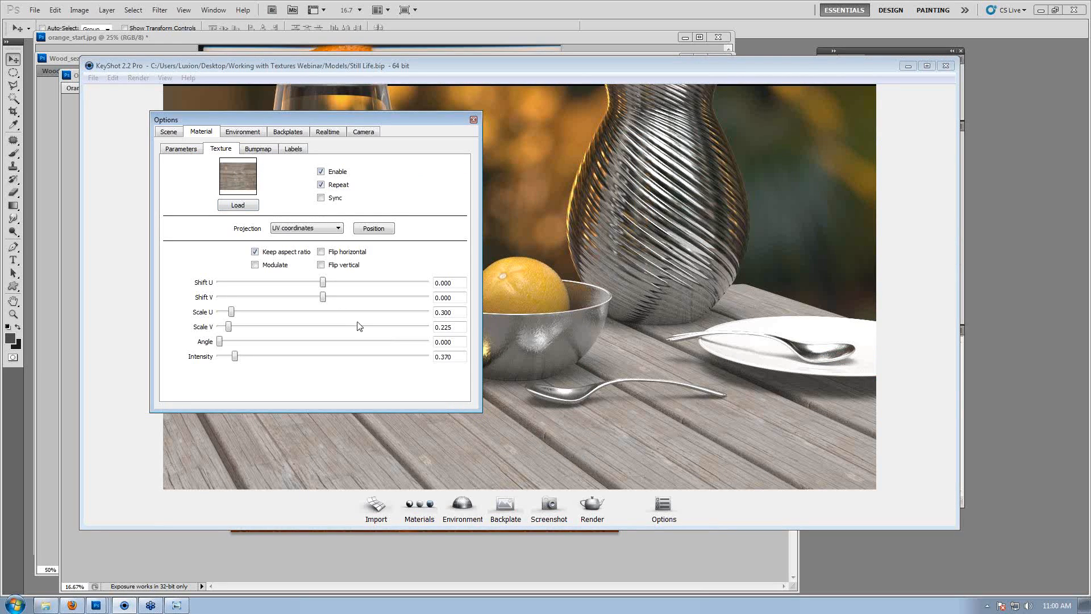
{"action": "left_click", "coordinate": [244, 206]}
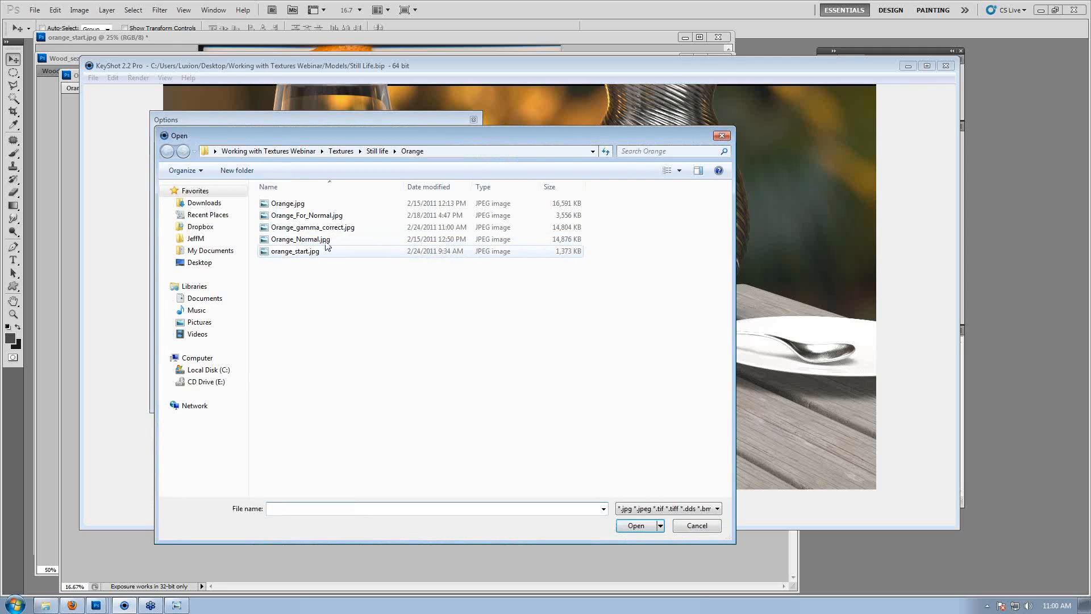
{"action": "left_click", "coordinate": [341, 151]}
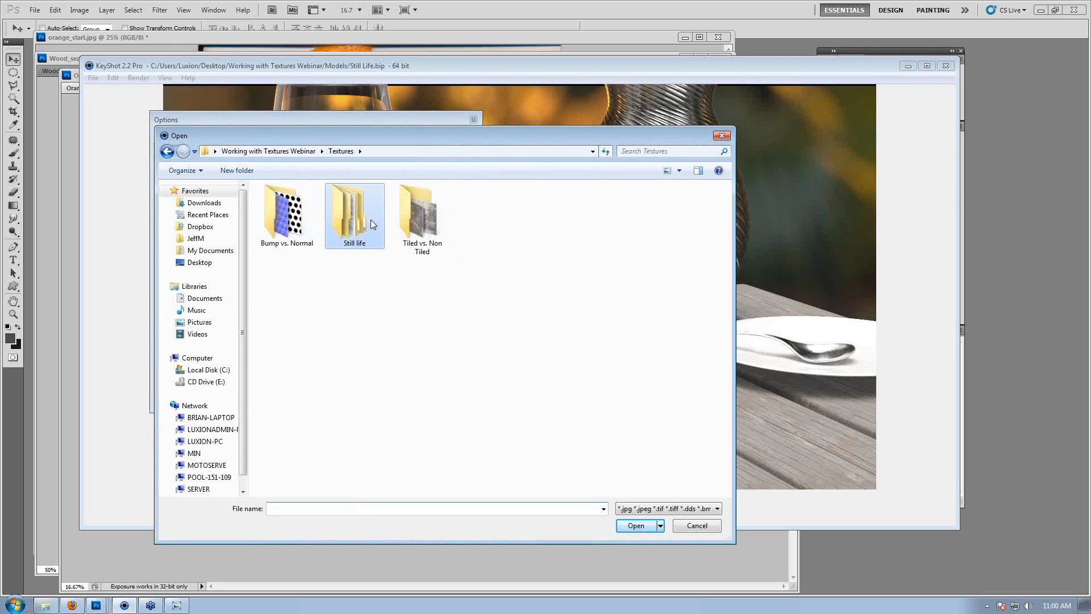
{"action": "double_click", "coordinate": [353, 226]}
{"action": "double_click", "coordinate": [285, 218]}
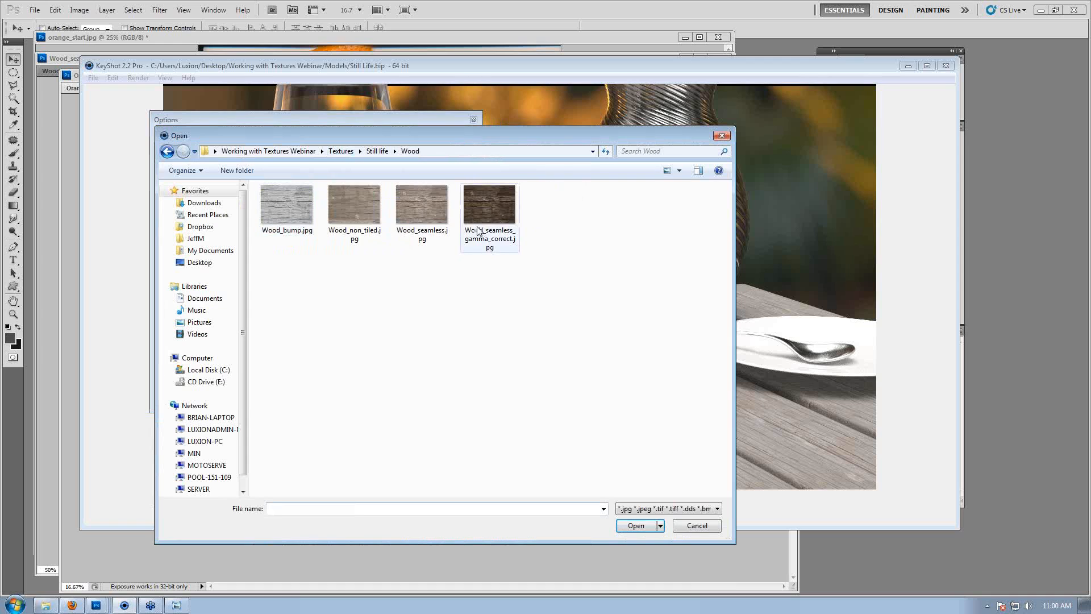
{"action": "double_click", "coordinate": [488, 205]}
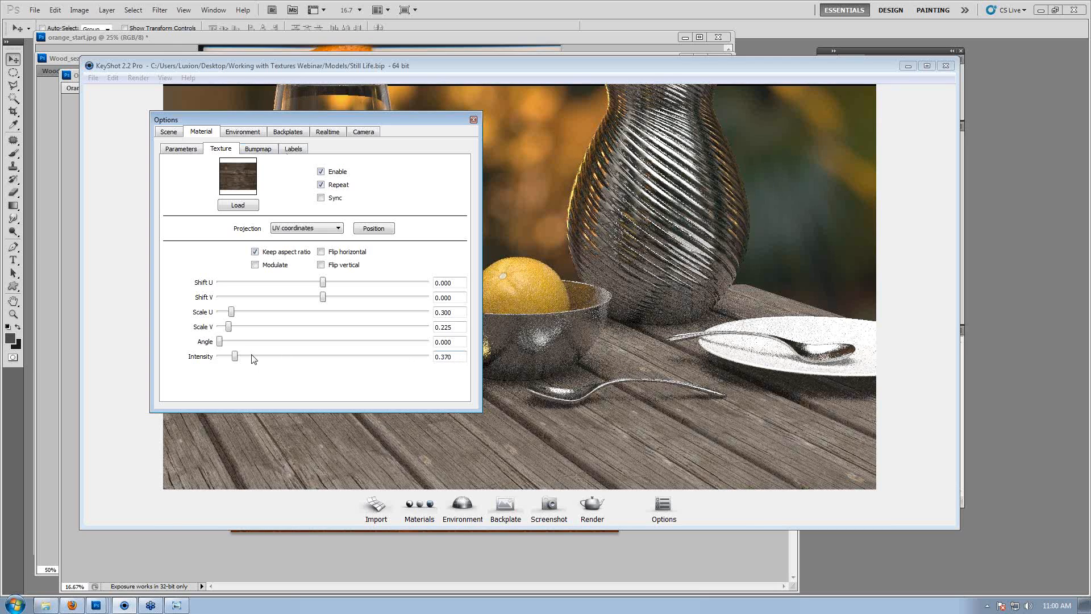
Raise the wood texture's intensity to 1.020.
{"action": "left_click_drag", "start_coordinate": [239, 359], "coordinate": [262, 362]}
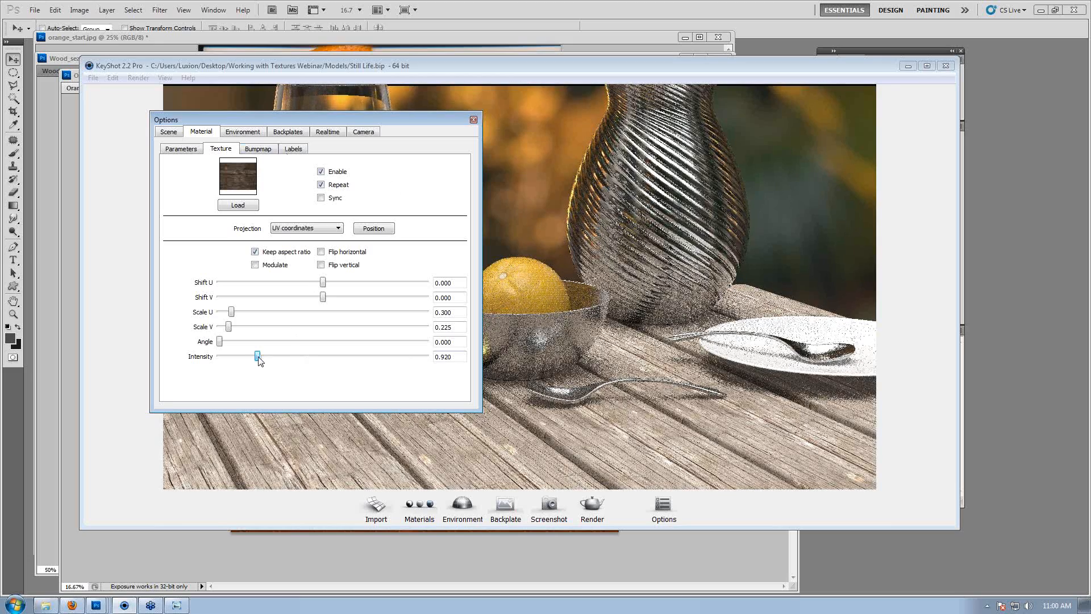
{"action": "left_click_drag", "start_coordinate": [258, 358], "coordinate": [262, 358]}
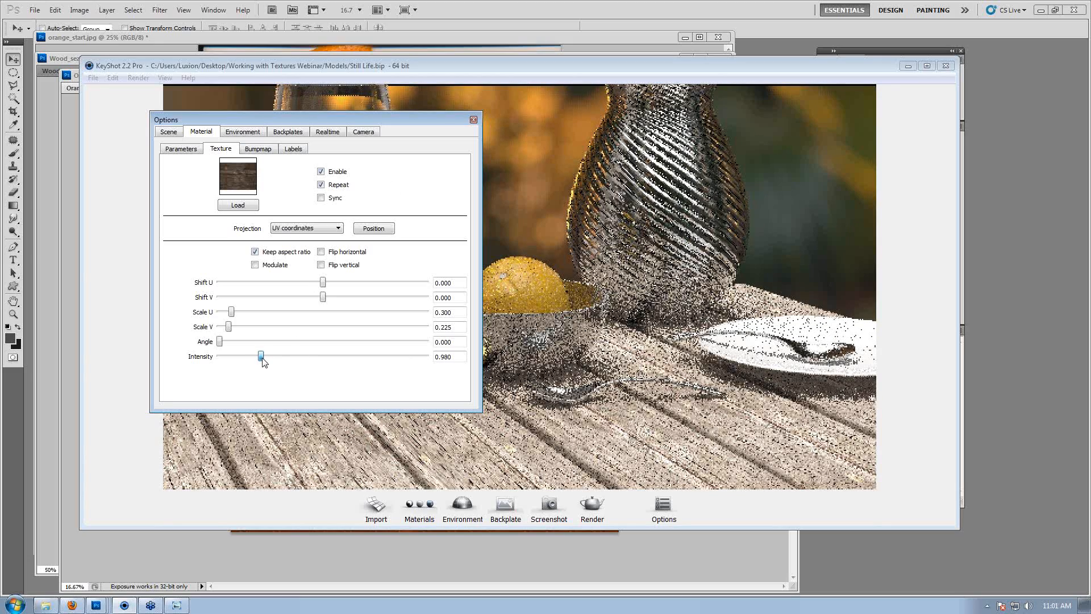
{"action": "left_click", "coordinate": [125, 605]}
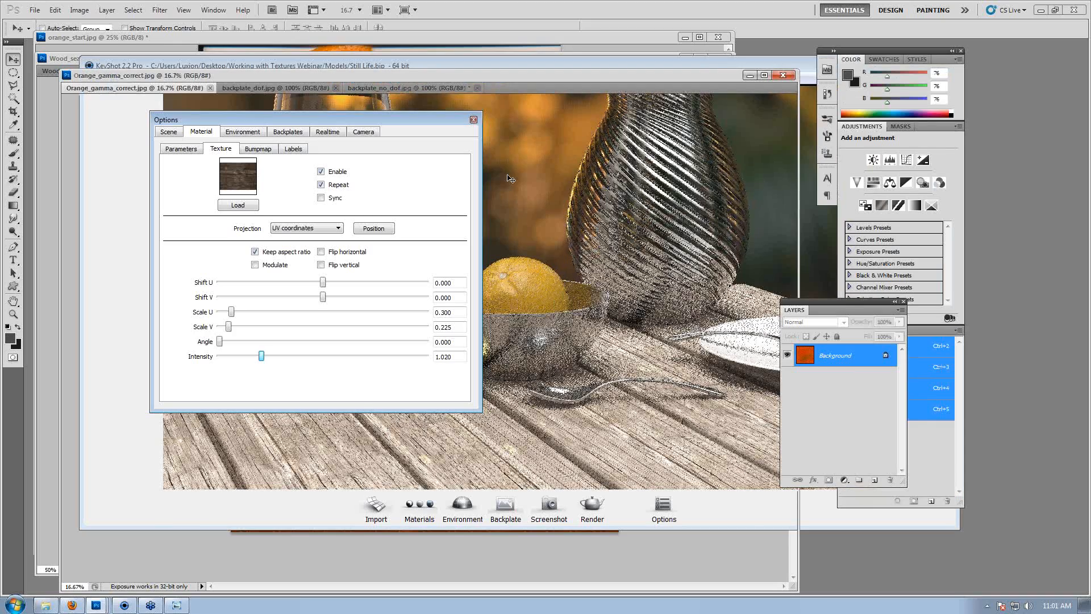
{"action": "left_click", "coordinate": [124, 605]}
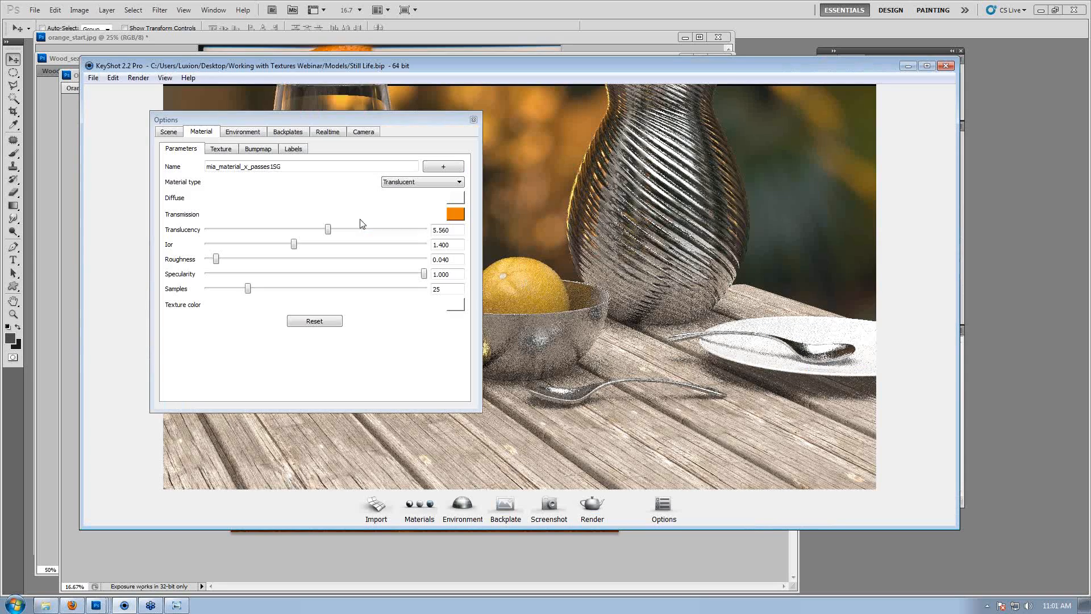
Load Orange_gamma_correct.jpg from the Orange folder as the orange's texture and set its intensity to 0.990.
{"action": "left_click", "coordinate": [221, 148]}
{"action": "left_click", "coordinate": [238, 210]}
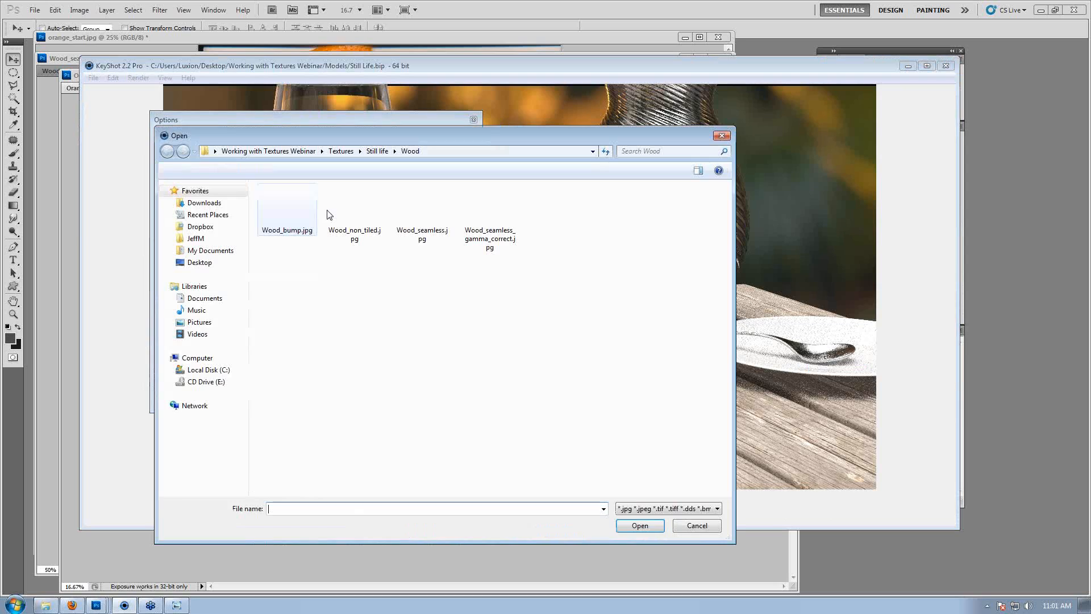
{"action": "left_click", "coordinate": [377, 150]}
{"action": "double_click", "coordinate": [280, 203]}
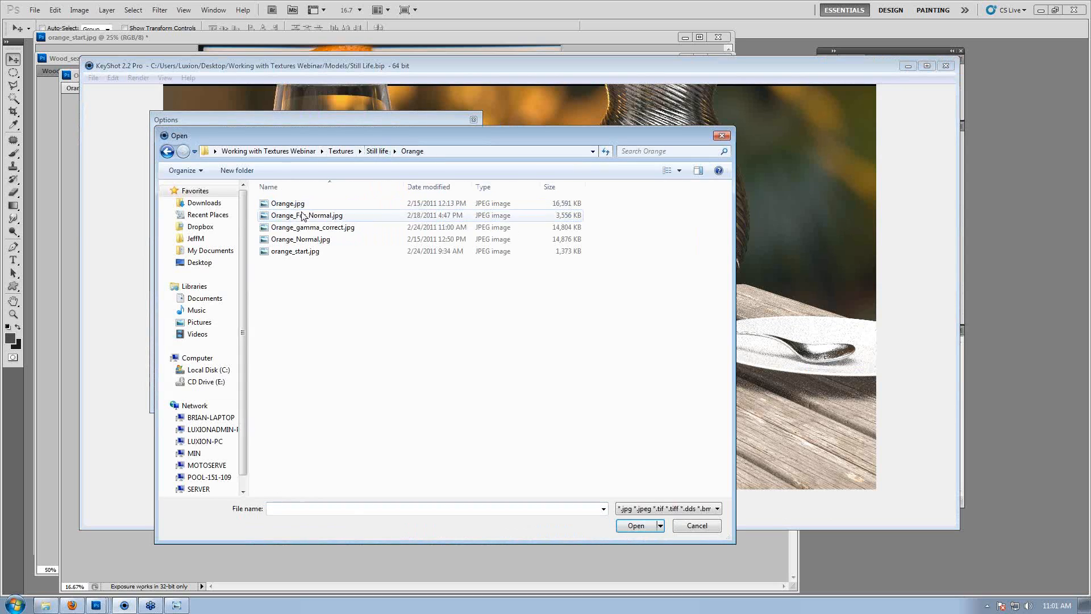
{"action": "double_click", "coordinate": [337, 227]}
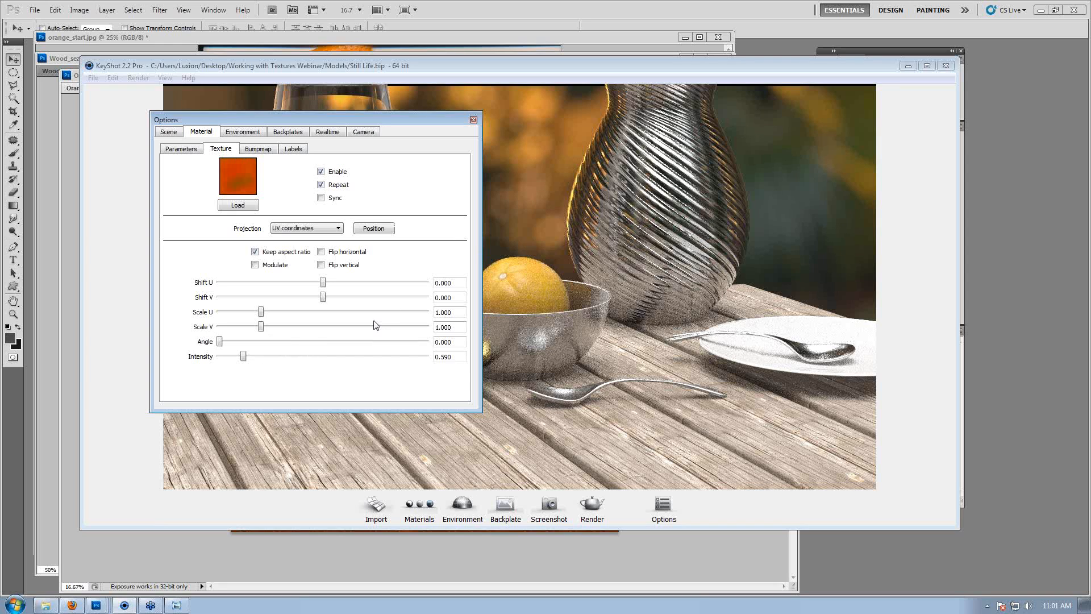
{"action": "left_click_drag", "start_coordinate": [245, 359], "coordinate": [263, 362]}
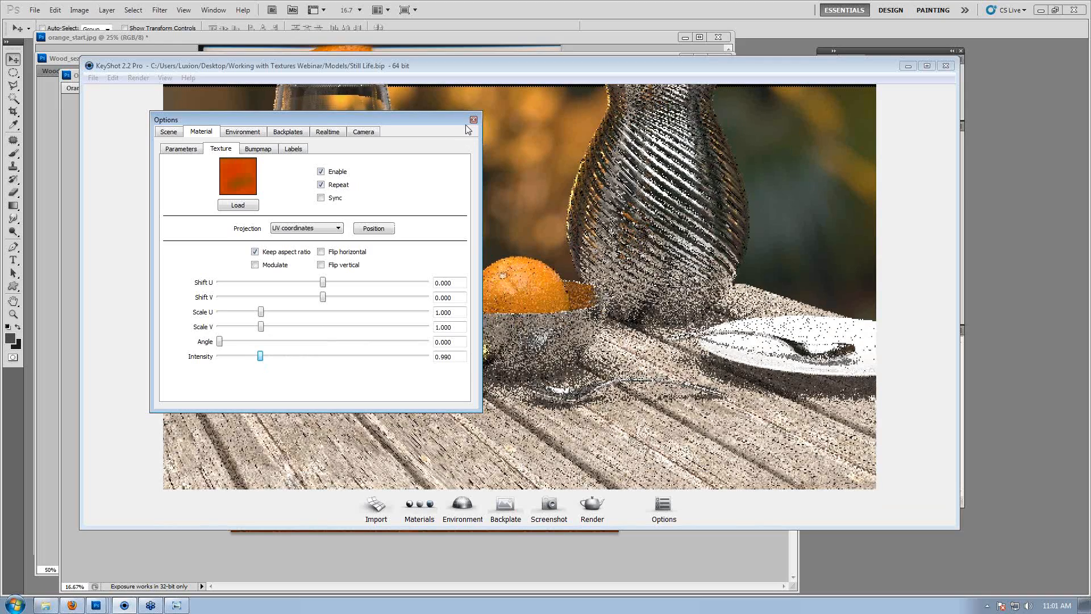
{"action": "left_click", "coordinate": [474, 120]}
Minimize Photoshop and frame the still life closer in a maximized KeyShot window to examine the corrected textures.
{"action": "left_click", "coordinate": [1039, 11]}
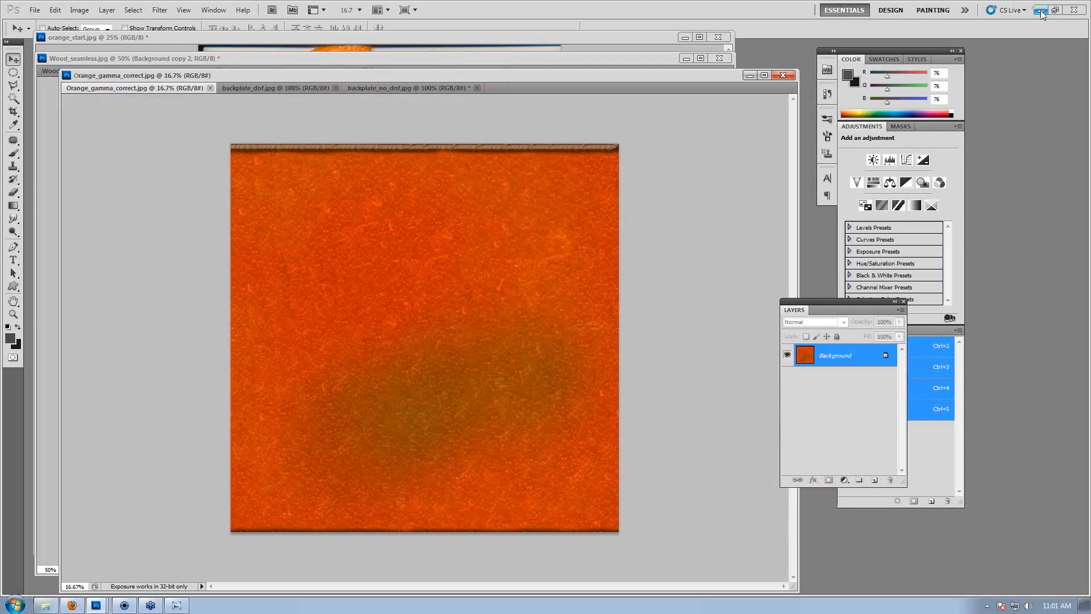
{"action": "left_click_drag", "start_coordinate": [773, 66], "coordinate": [727, 70]}
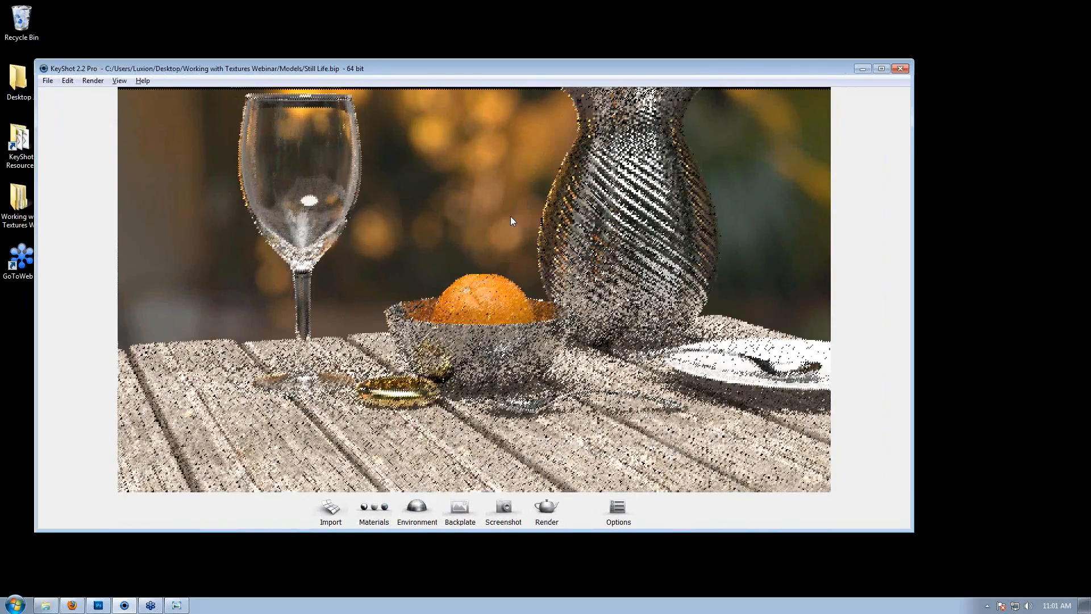
{"action": "scroll", "coordinate": [511, 216], "scroll_direction": "up", "scroll_amount": 3}
{"action": "middle_click_drag", "start_coordinate": [728, 237], "coordinate": [682, 248]}
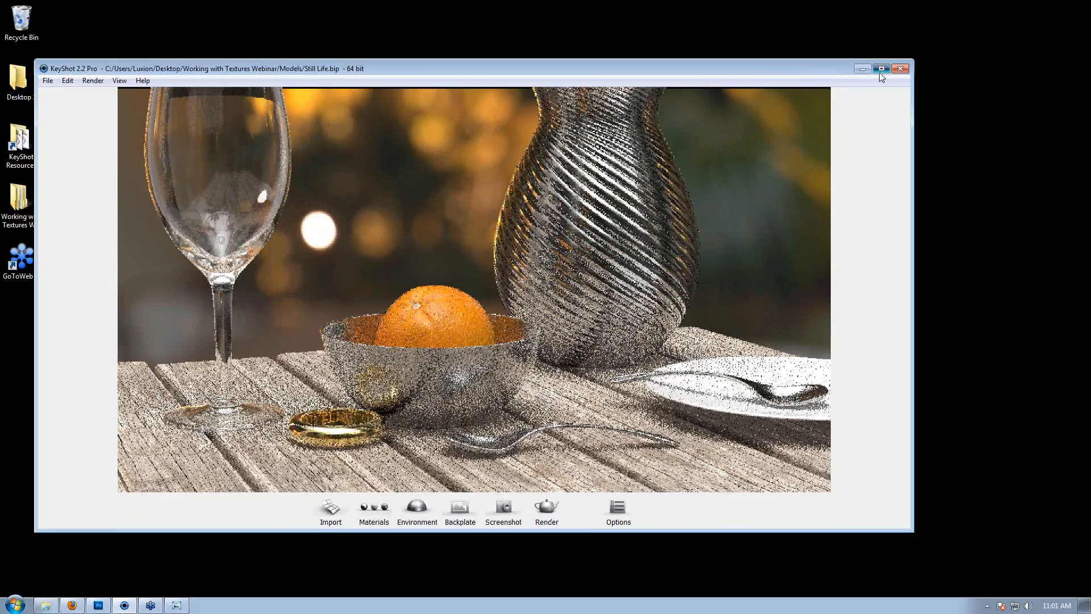
{"action": "left_click", "coordinate": [881, 68]}
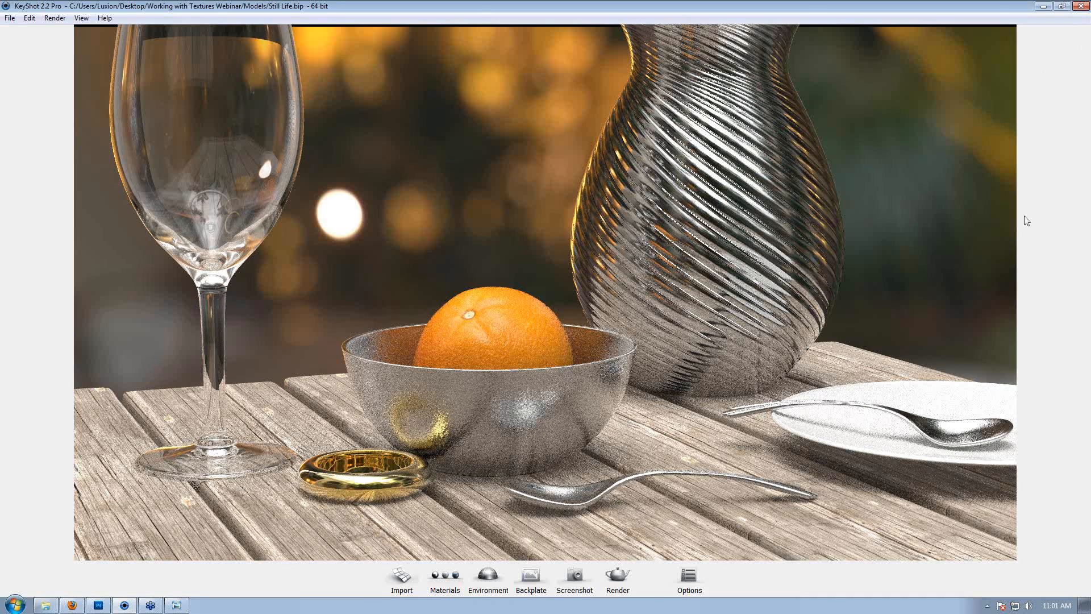
Switch to Firefox and load keyshot.com in a new tab.
{"action": "key", "text": "ctrl+o"}
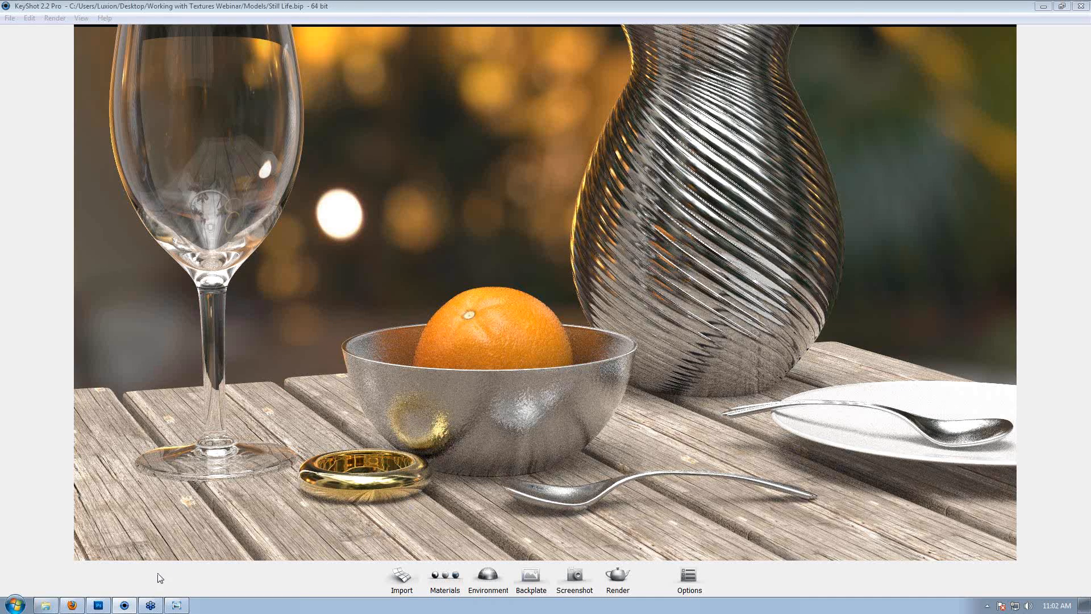
{"action": "left_click", "coordinate": [72, 604]}
{"action": "double_click", "coordinate": [159, 71]}
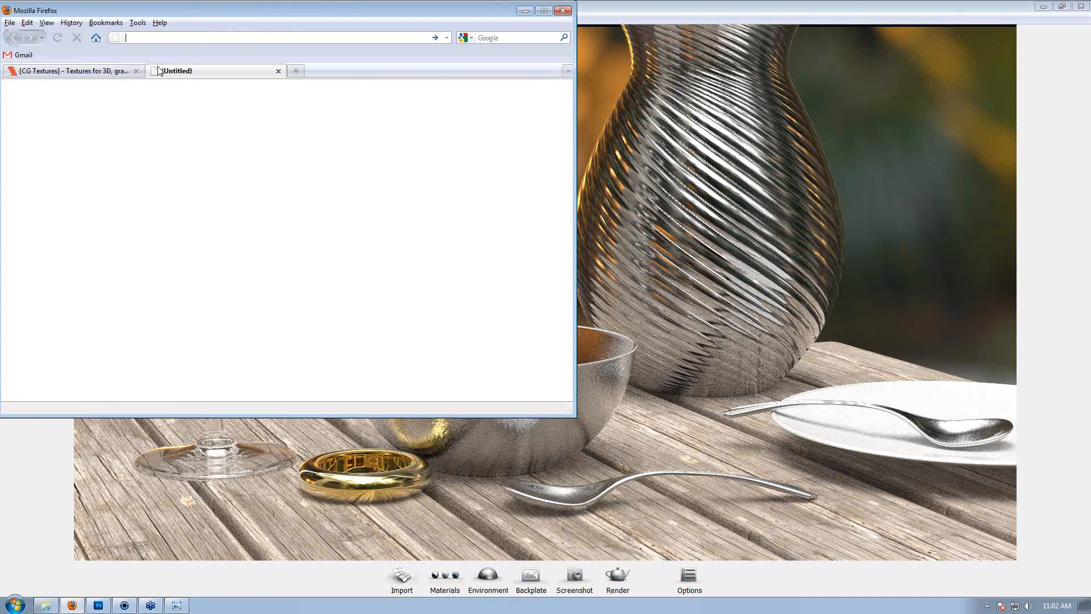
{"action": "type", "text": "keyshot.com"}
{"action": "key", "text": "Return"}
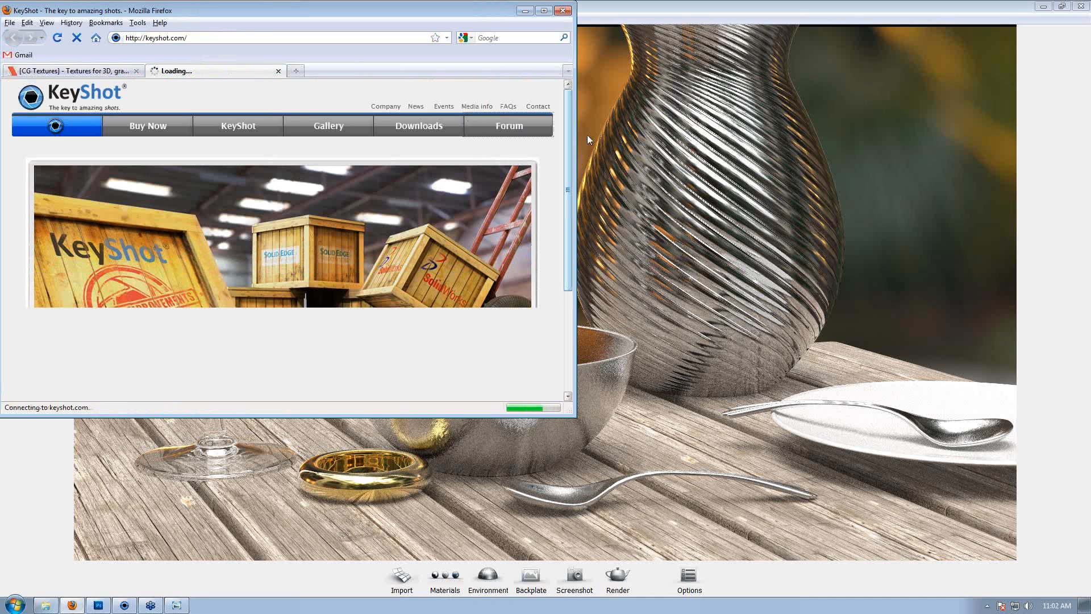
View the Webinars board of the KeyShot Forum in an enlarged browser window, ending back at the still life render.
{"action": "left_click", "coordinate": [509, 126]}
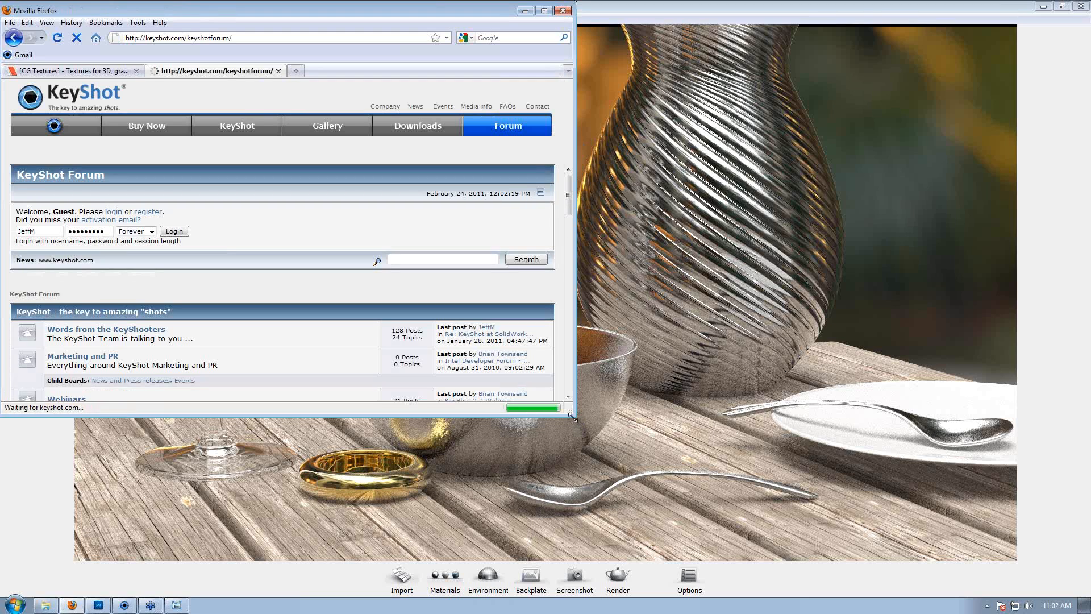
{"action": "left_click_drag", "start_coordinate": [572, 417], "coordinate": [733, 545]}
{"action": "left_click", "coordinate": [150, 399]}
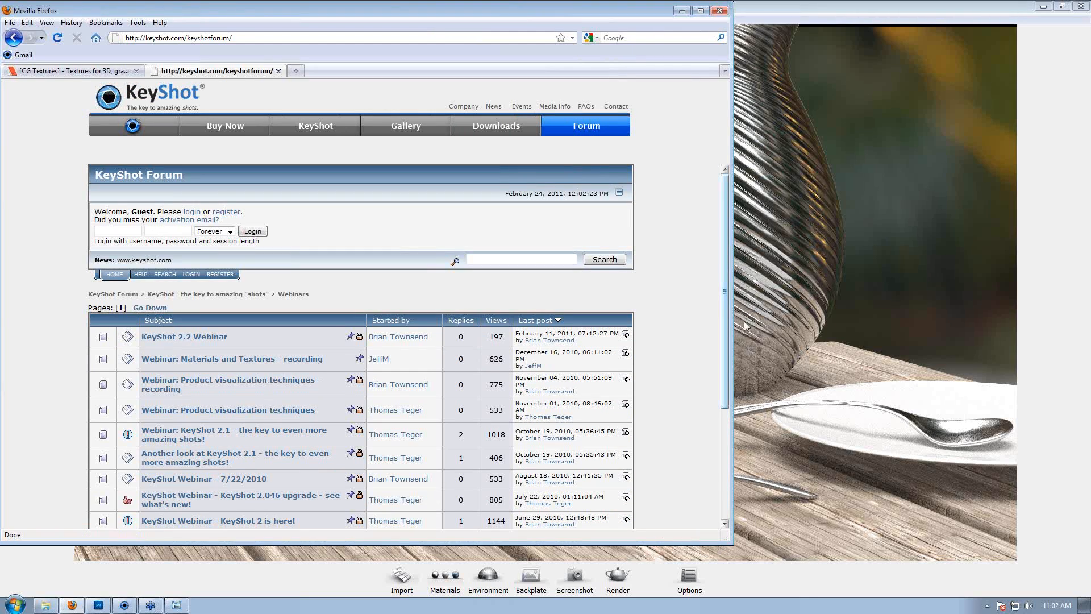
{"action": "left_click", "coordinate": [1012, 318]}
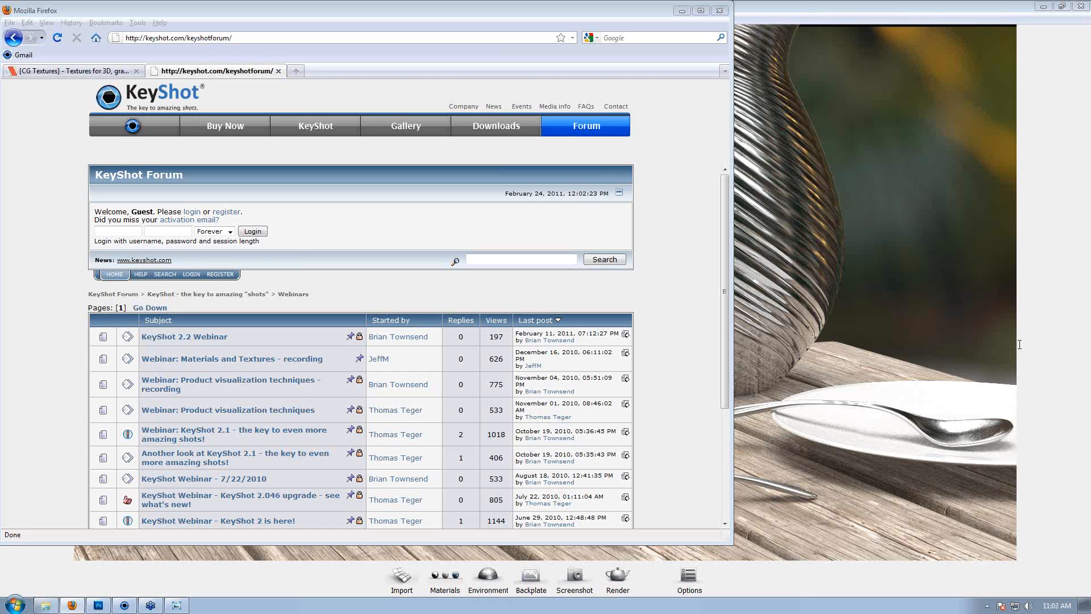
{"action": "left_click", "coordinate": [682, 11]}
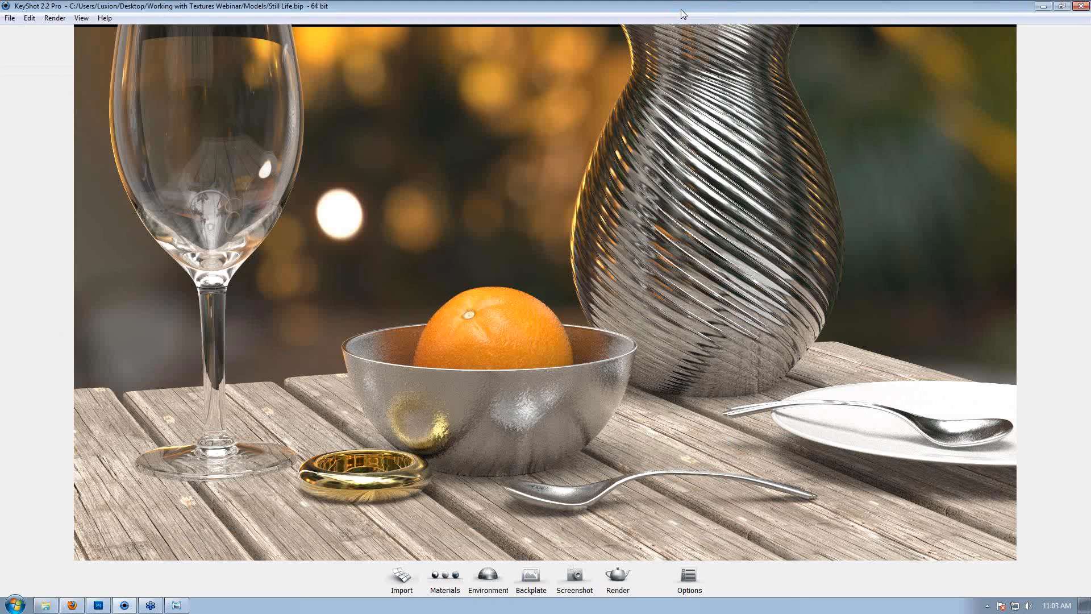